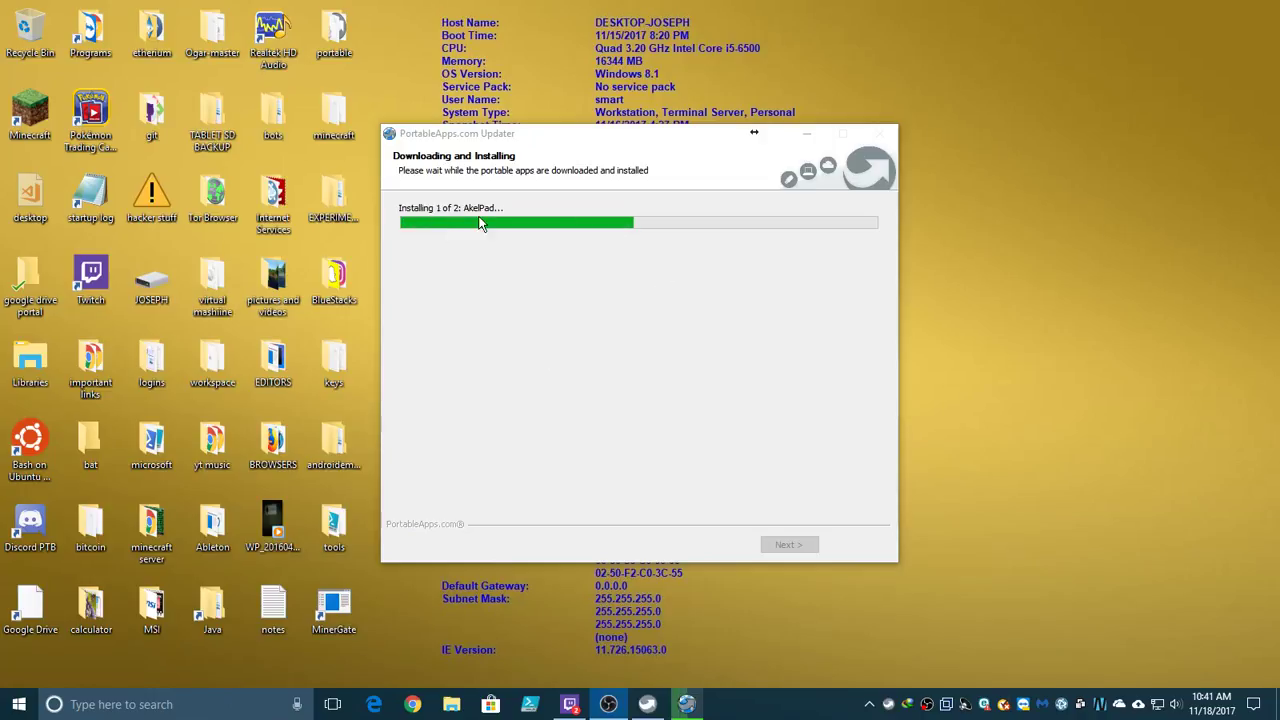
Step: Finish installing AkelPad Portable into the default folder
click(729, 480)
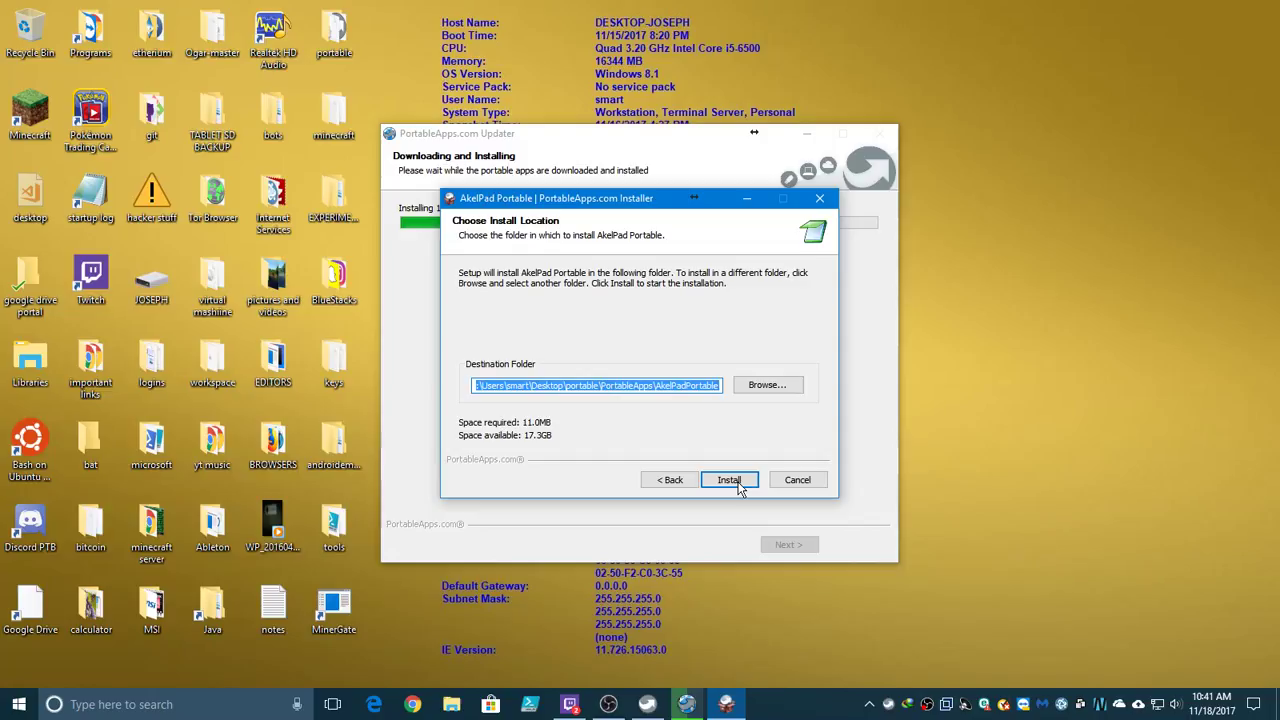
click(737, 482)
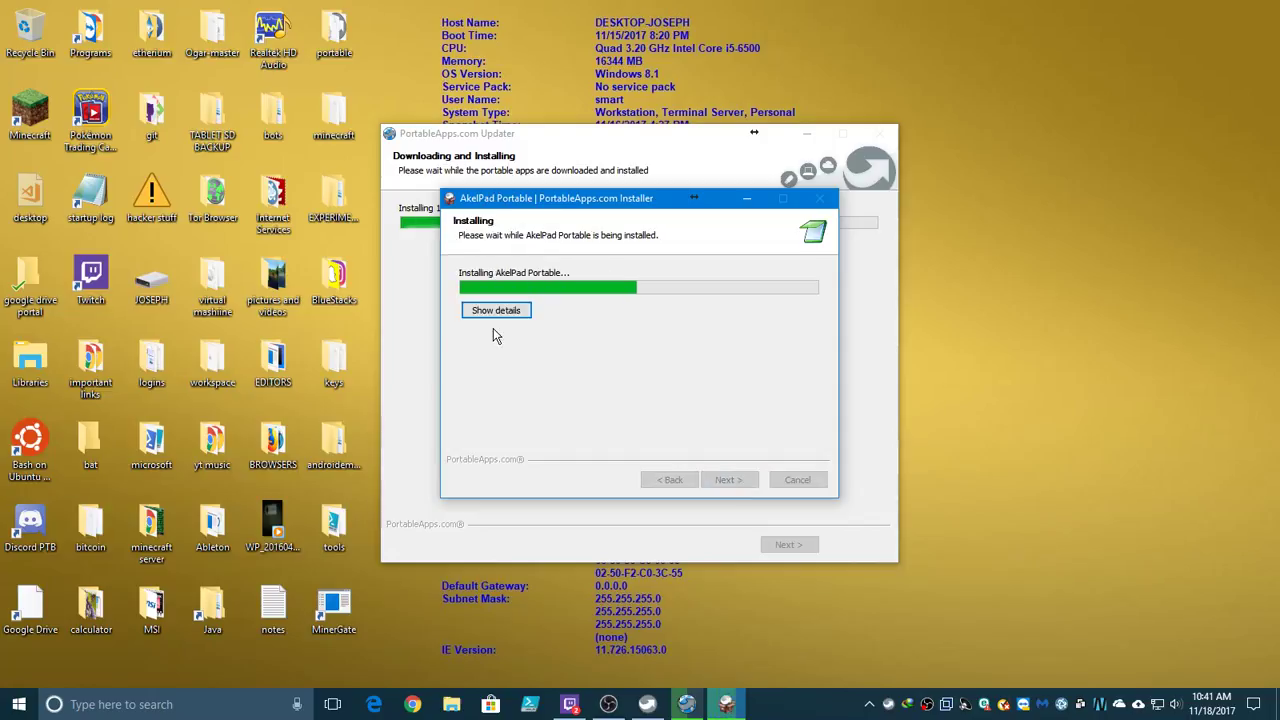
click(748, 480)
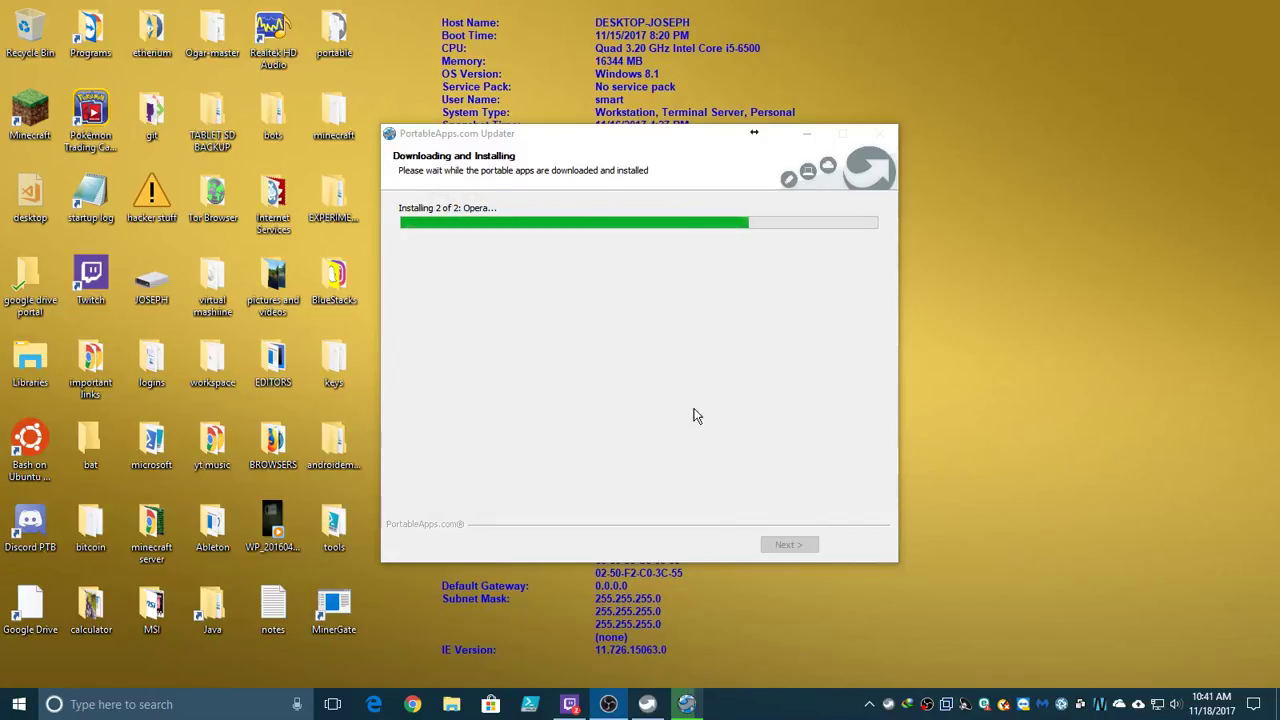
Step: Check a tray app's menu, then view All Portable Apps in the PortableApps.com menu and close it
right_click(945, 705)
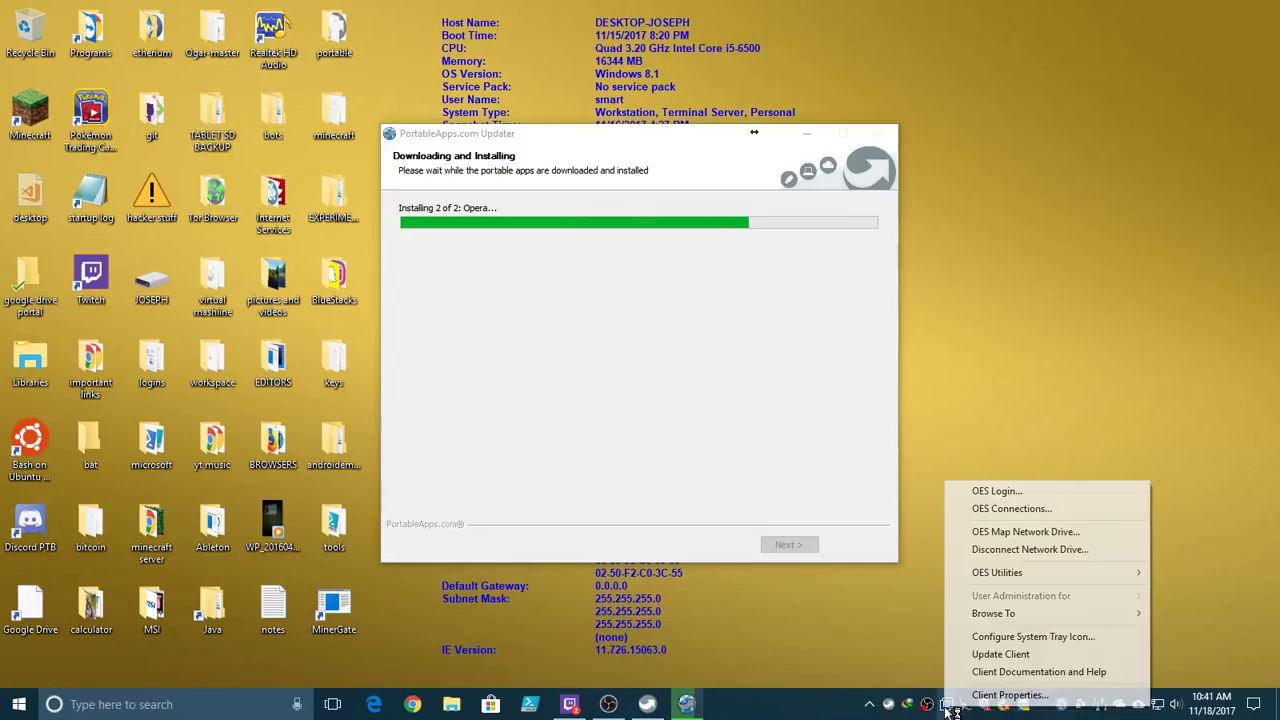
click(716, 345)
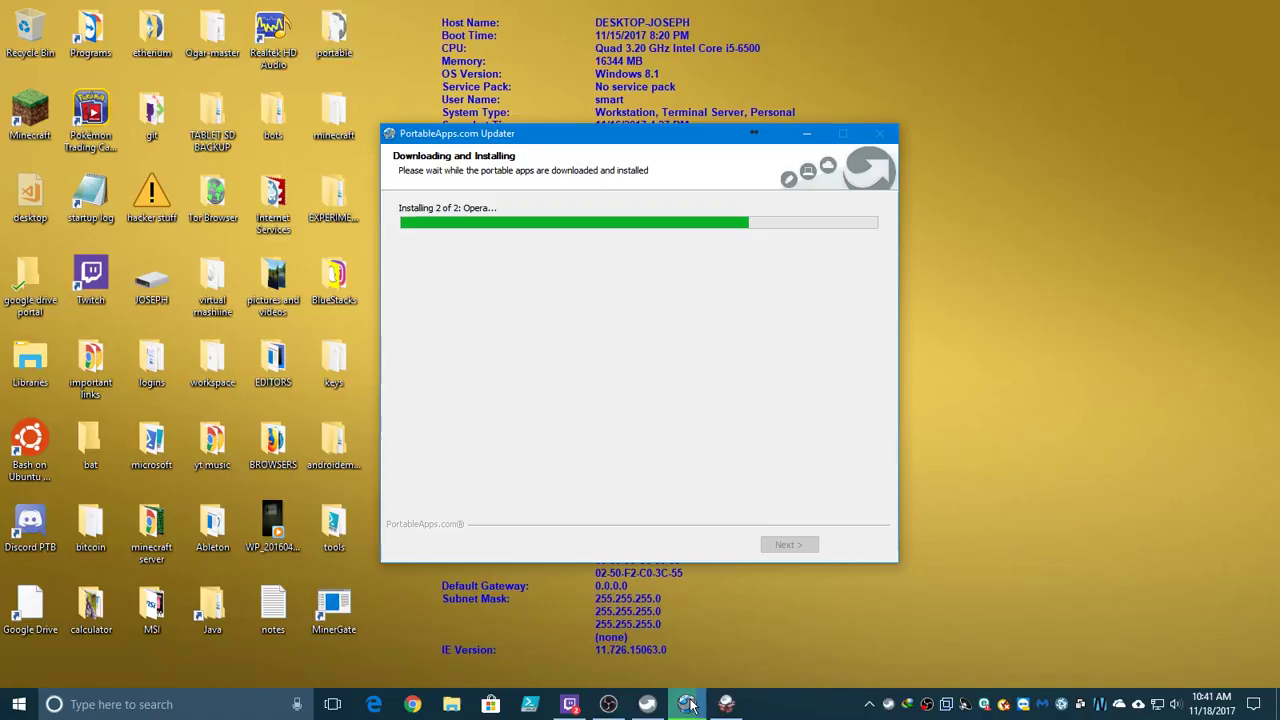
click(648, 704)
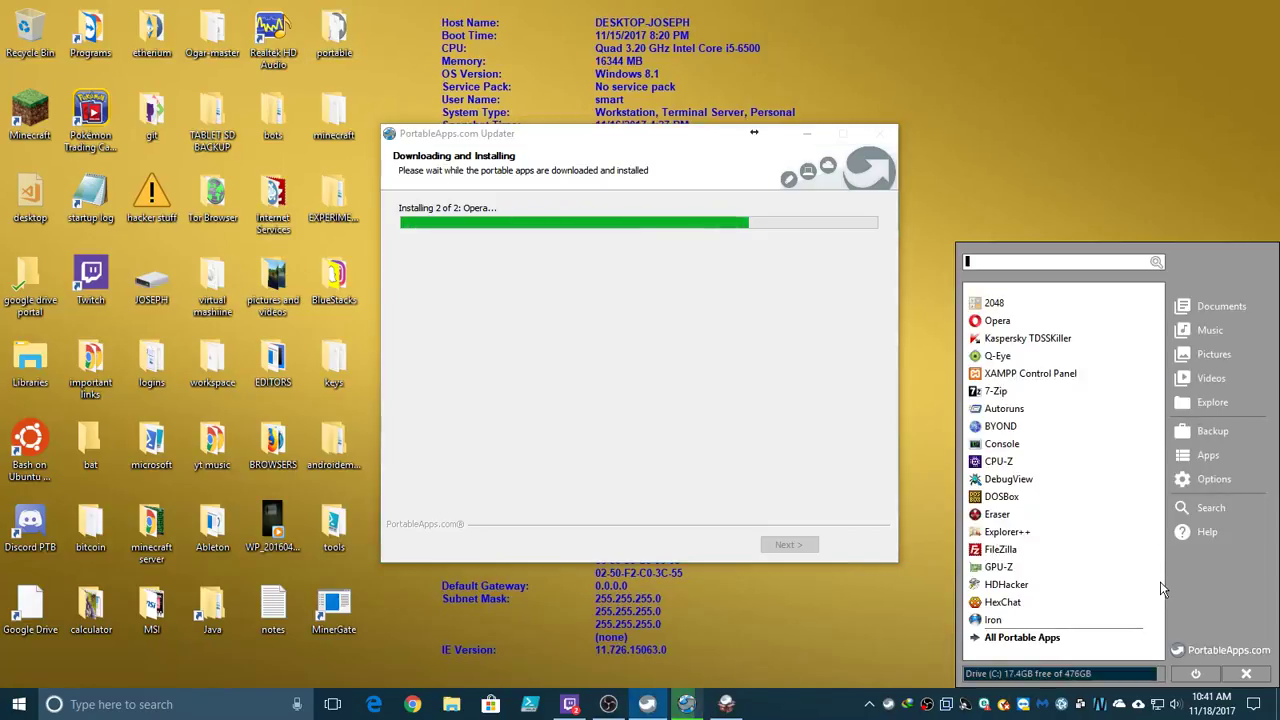
click(1040, 637)
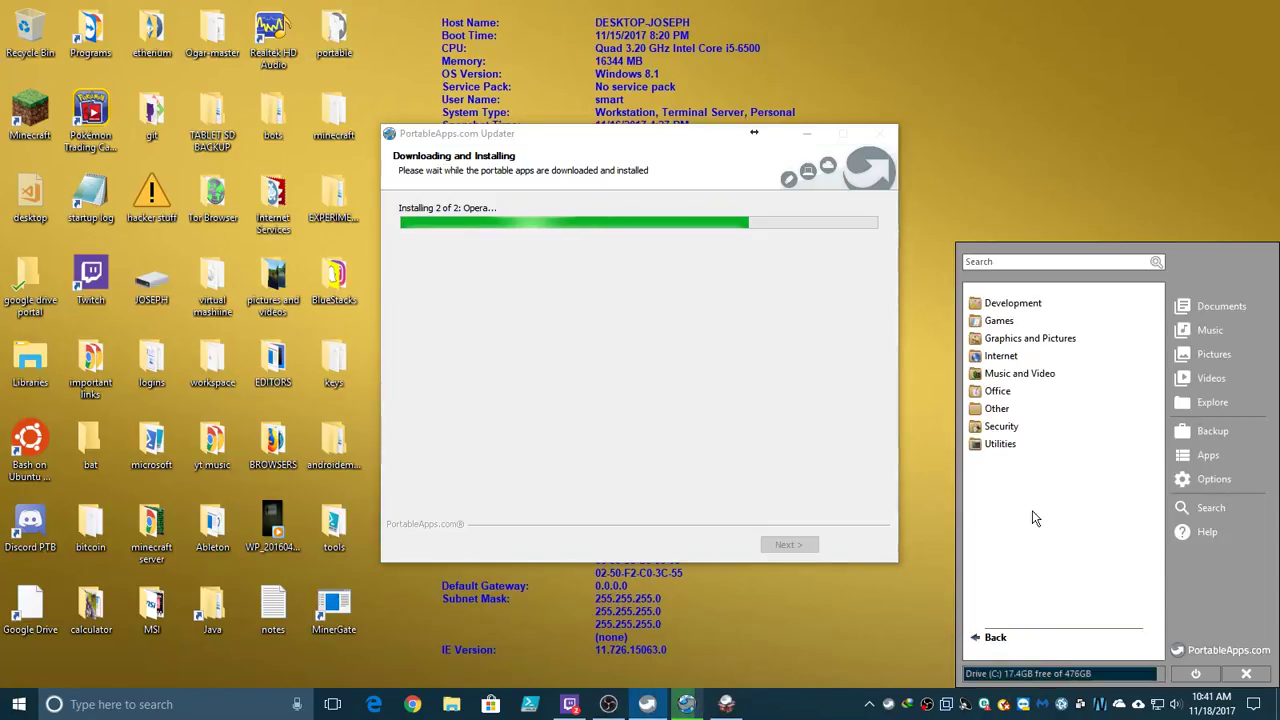
click(981, 184)
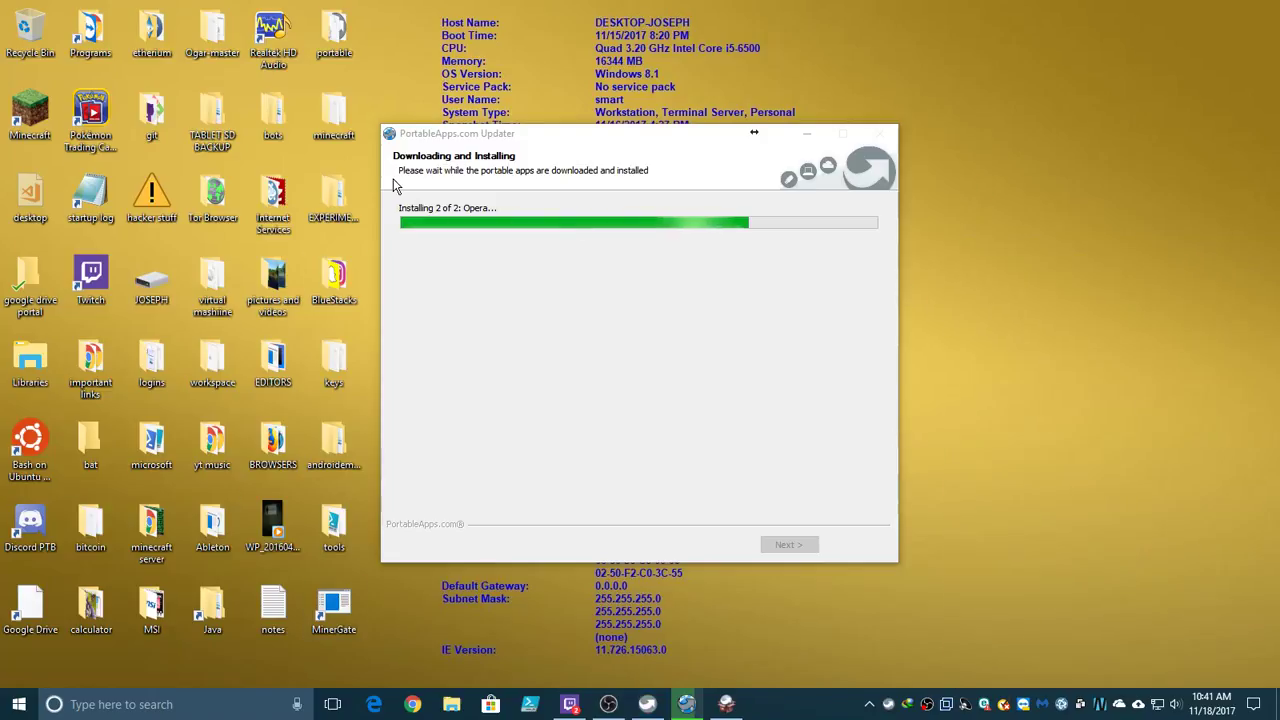
Step: Launch VMware Workstation through a 'vm' taskbar search
click(155, 706)
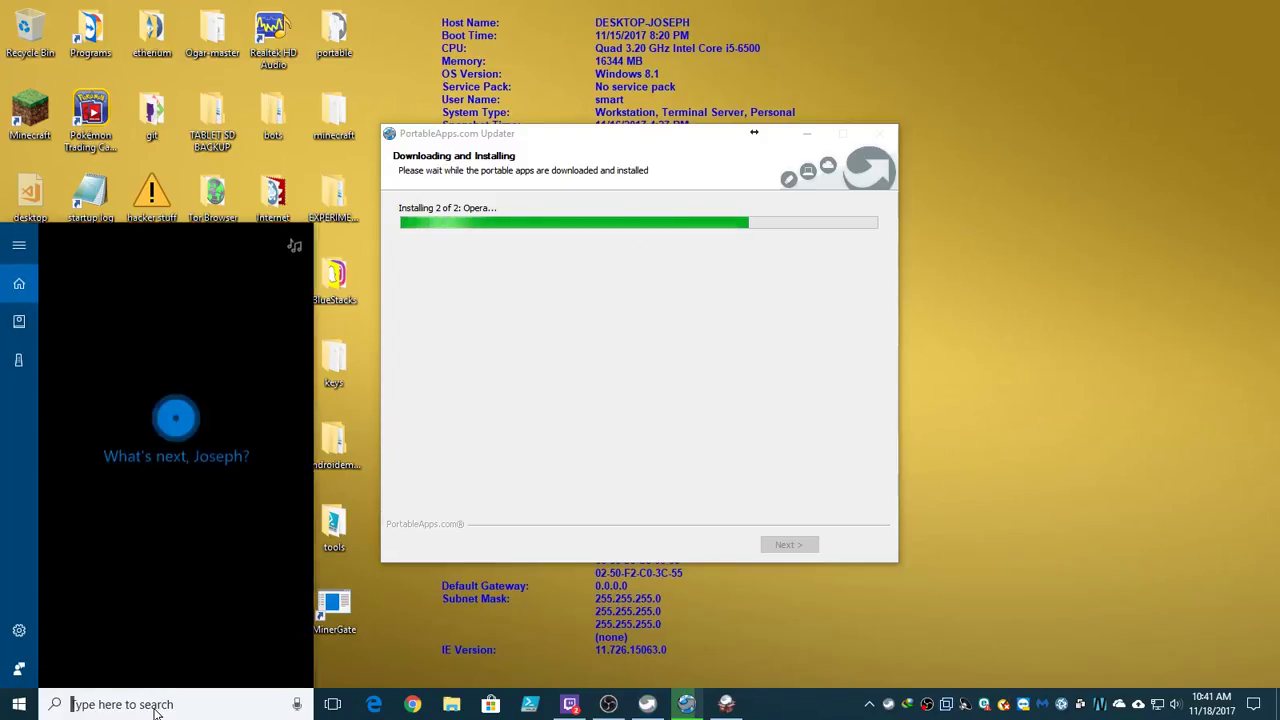
text(vm)
key(Return)
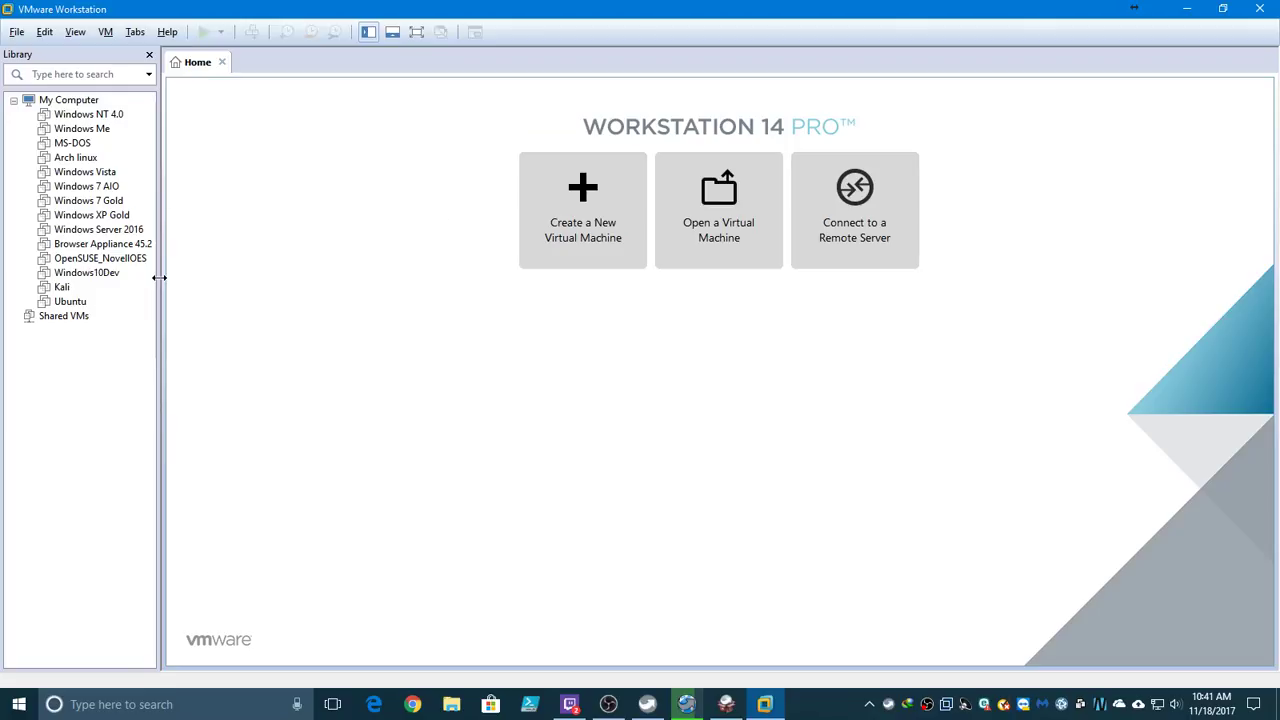
Step: Power on the Windows 7 Gold VM and dismiss the missing CD image warning
click(92, 201)
click(90, 201)
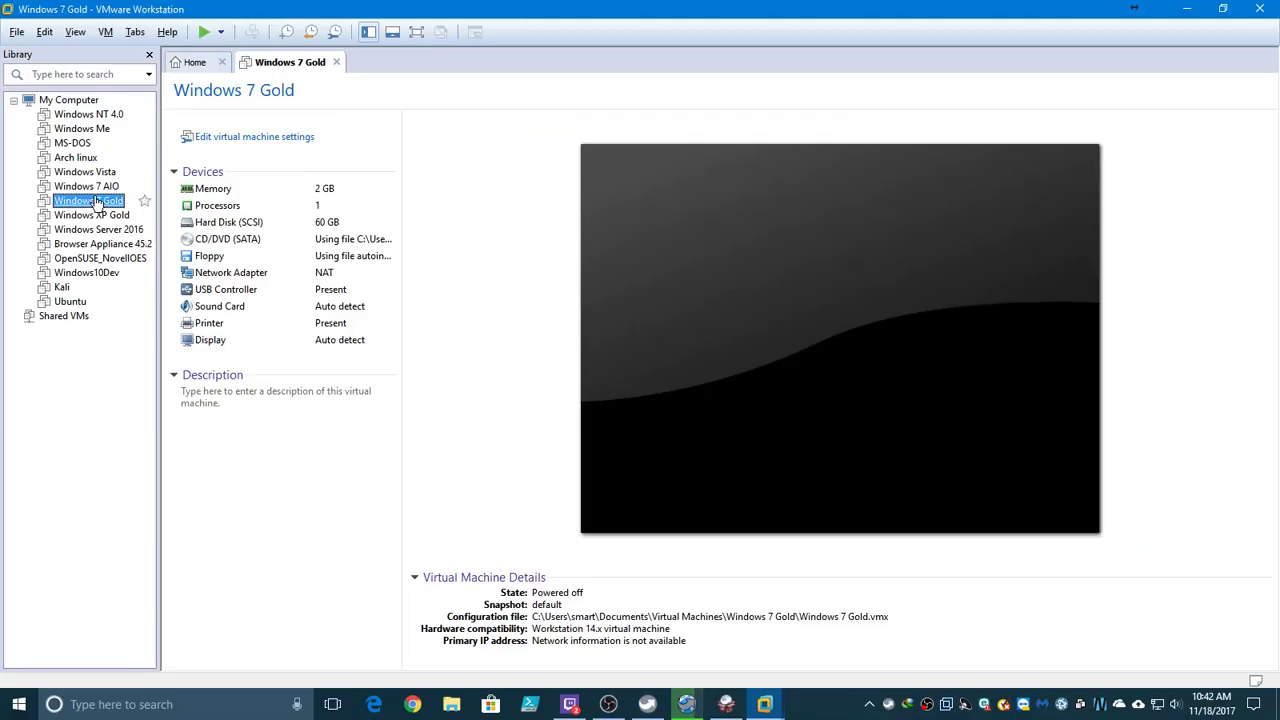
click(299, 122)
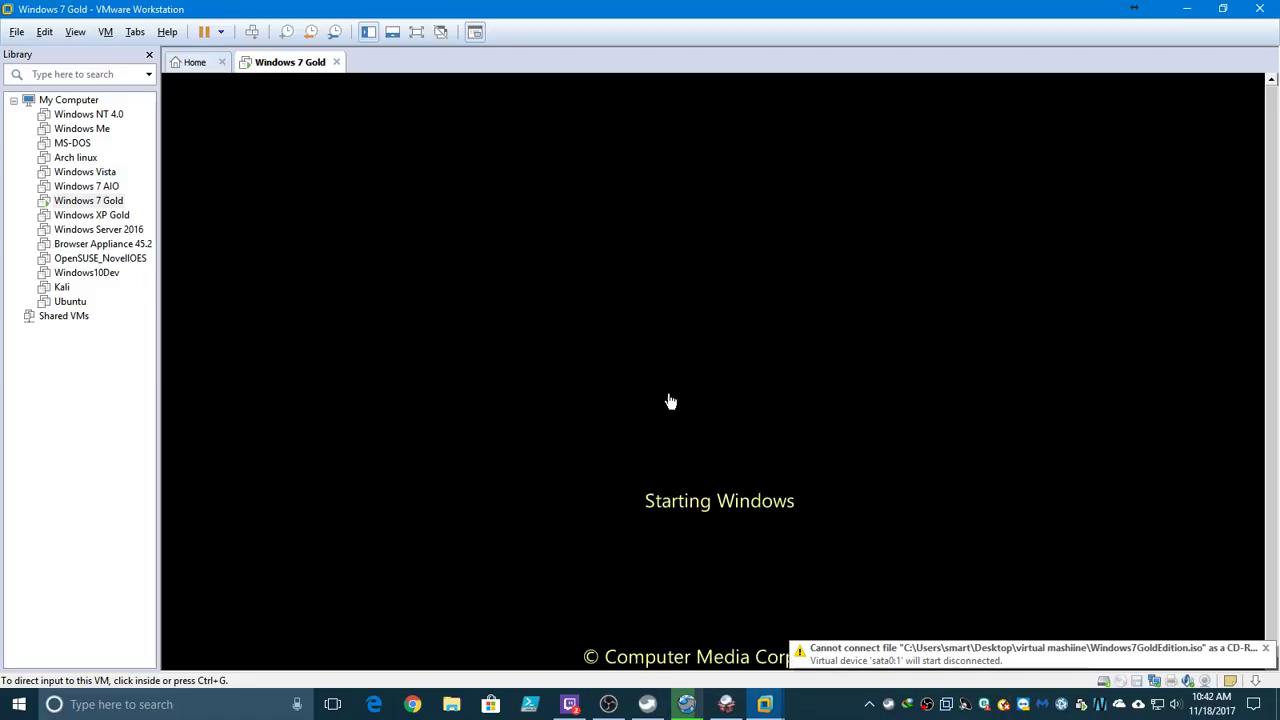
click(1268, 649)
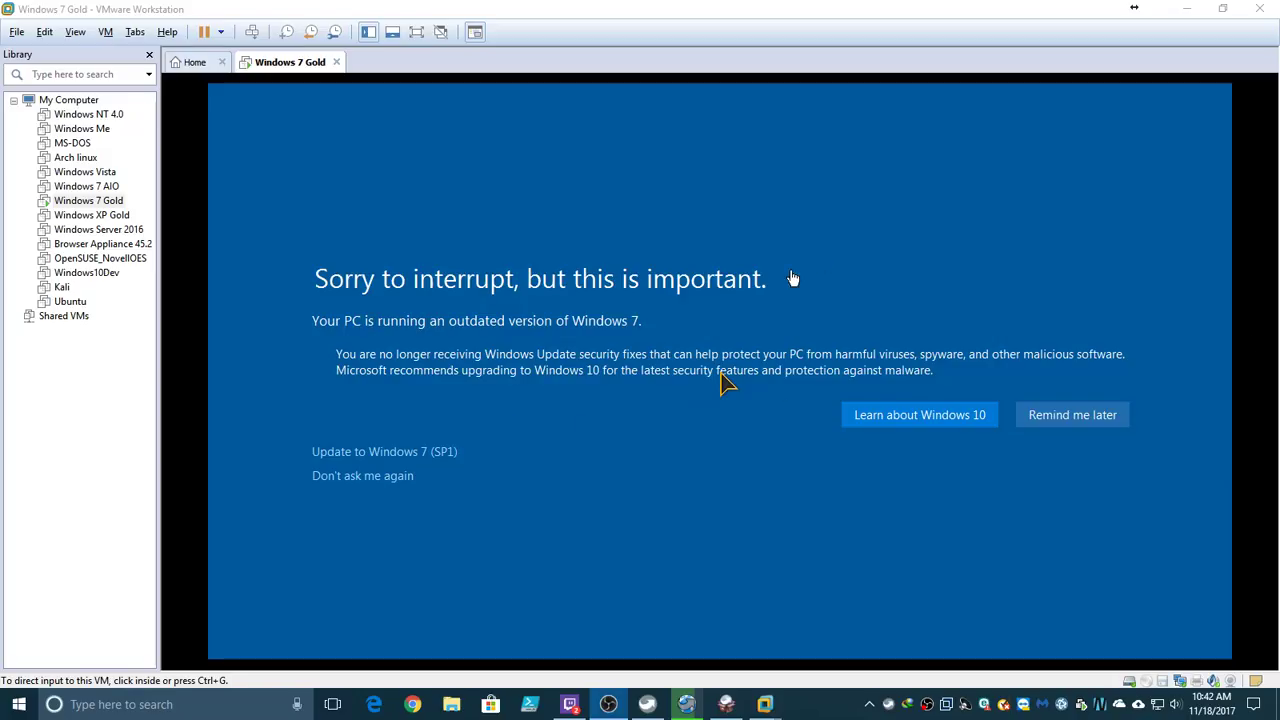
Step: Postpone the upgrade notice, move the clock gadget right, choose Home network, and open Control Panel
click(726, 380)
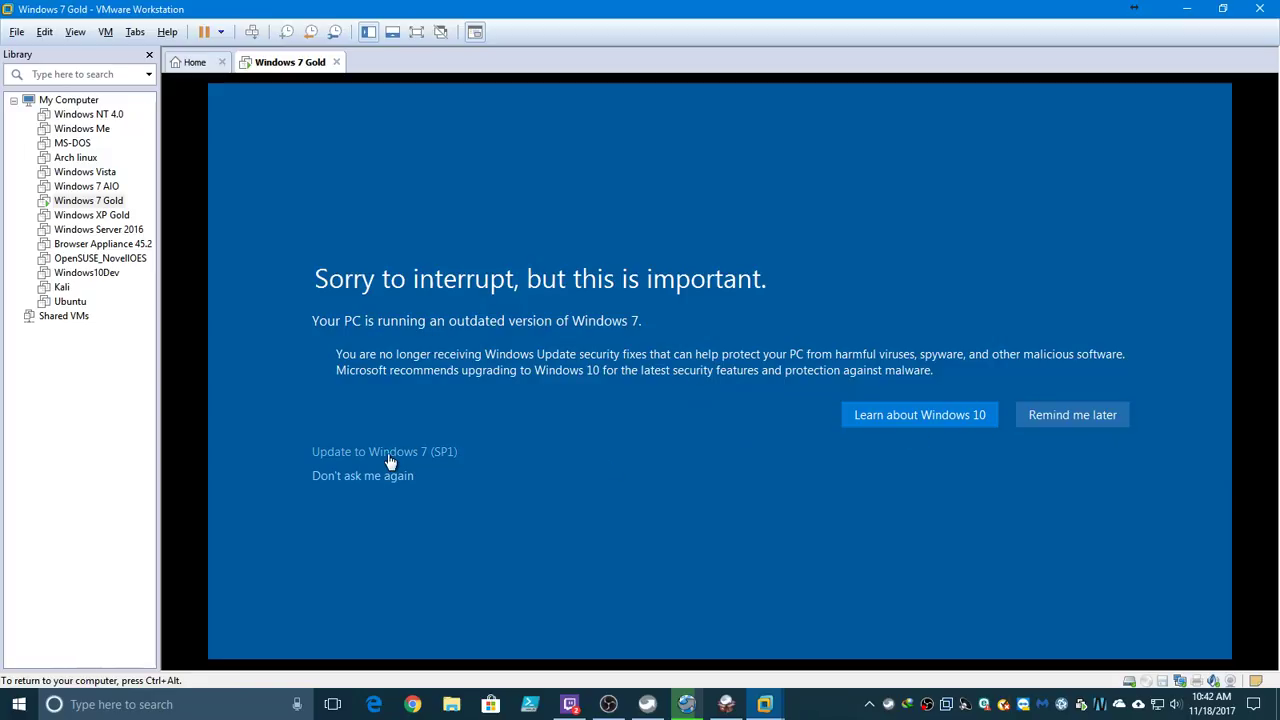
click(1112, 414)
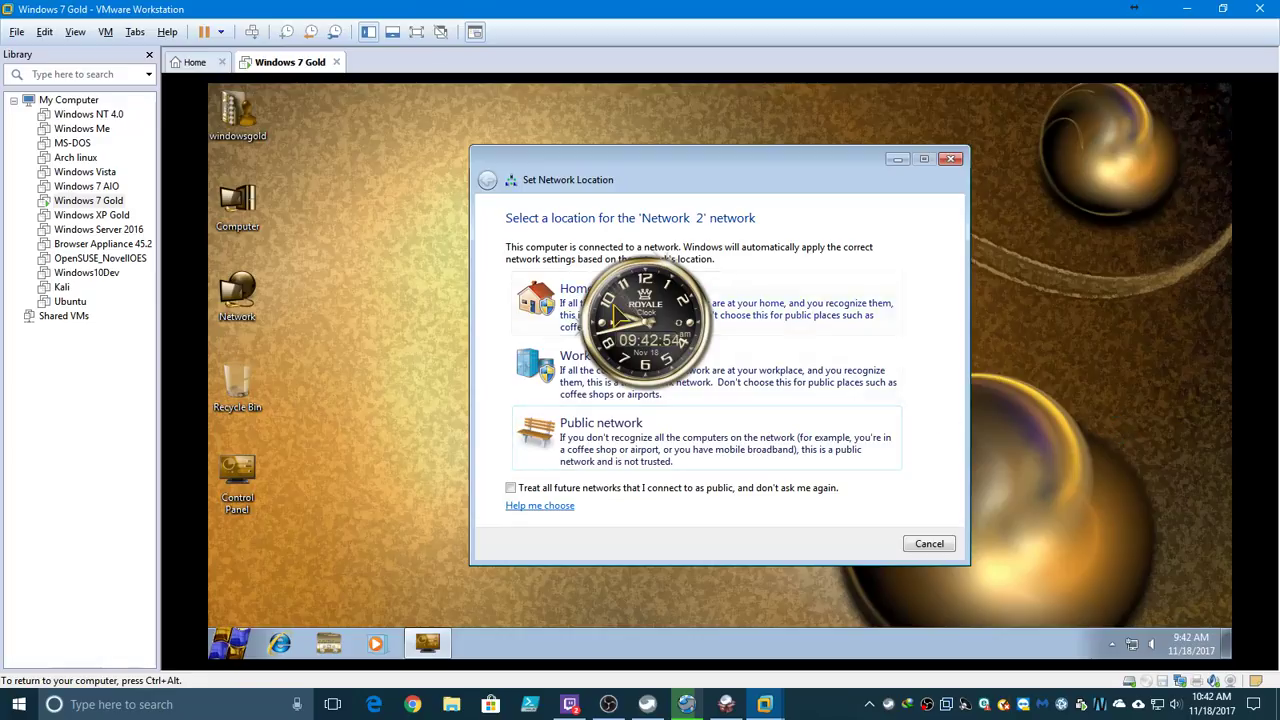
drag(633, 314, 1158, 425)
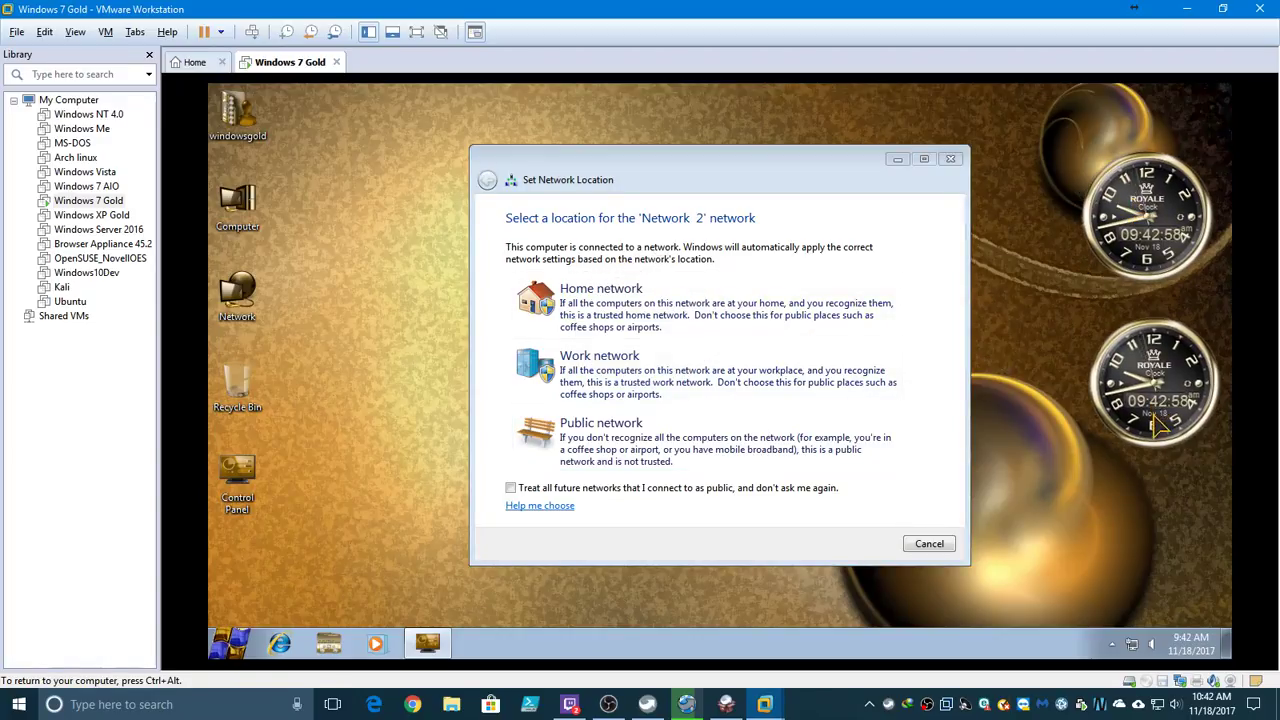
right_click(1158, 425)
key(Escape)
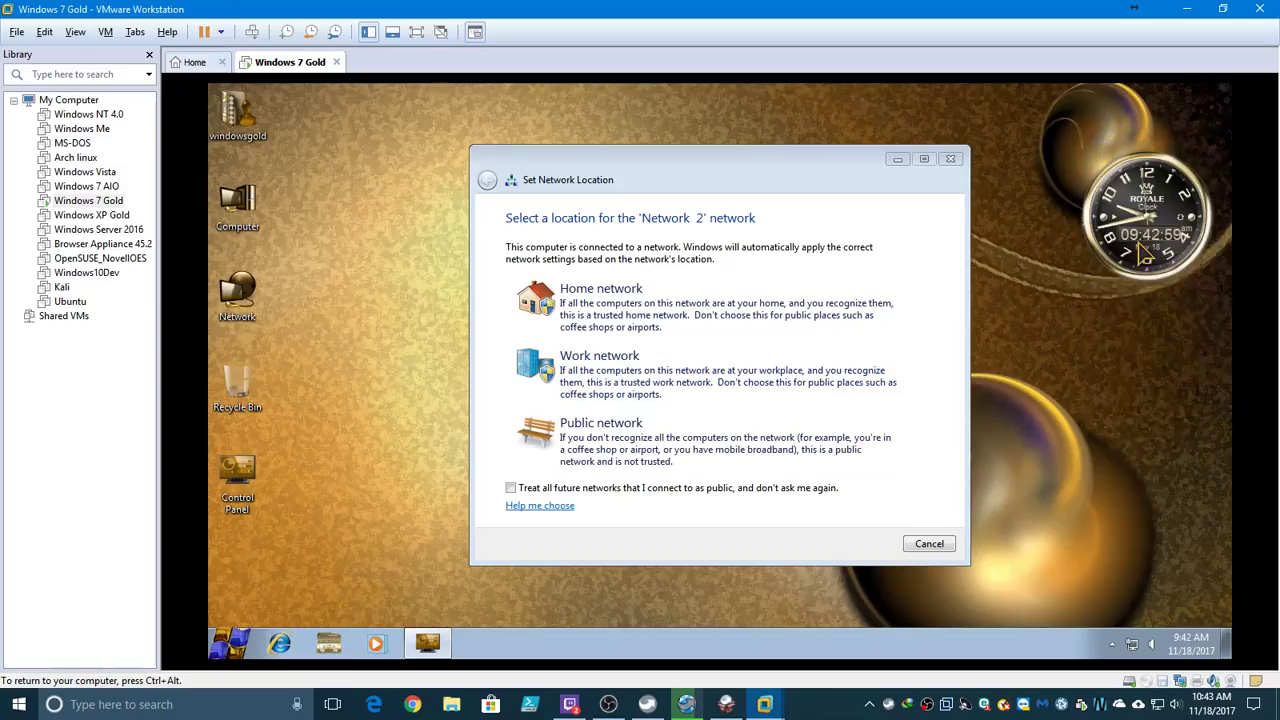
click(683, 303)
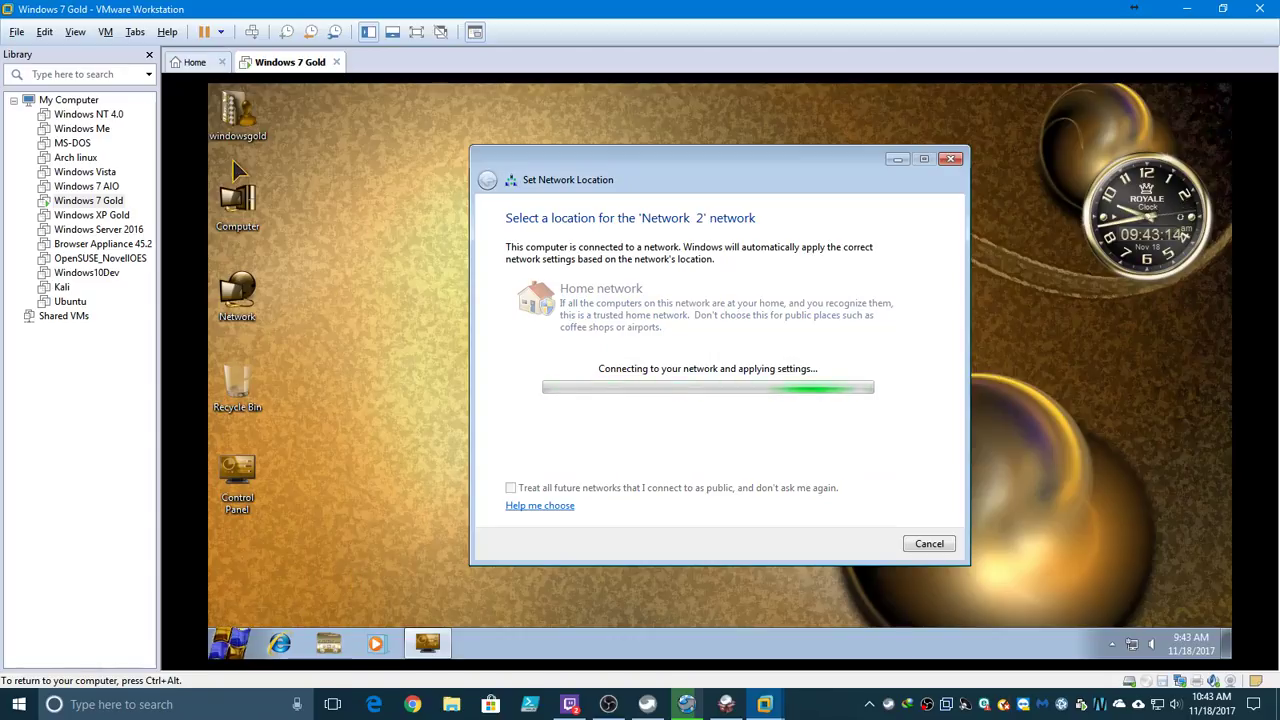
double_click(237, 482)
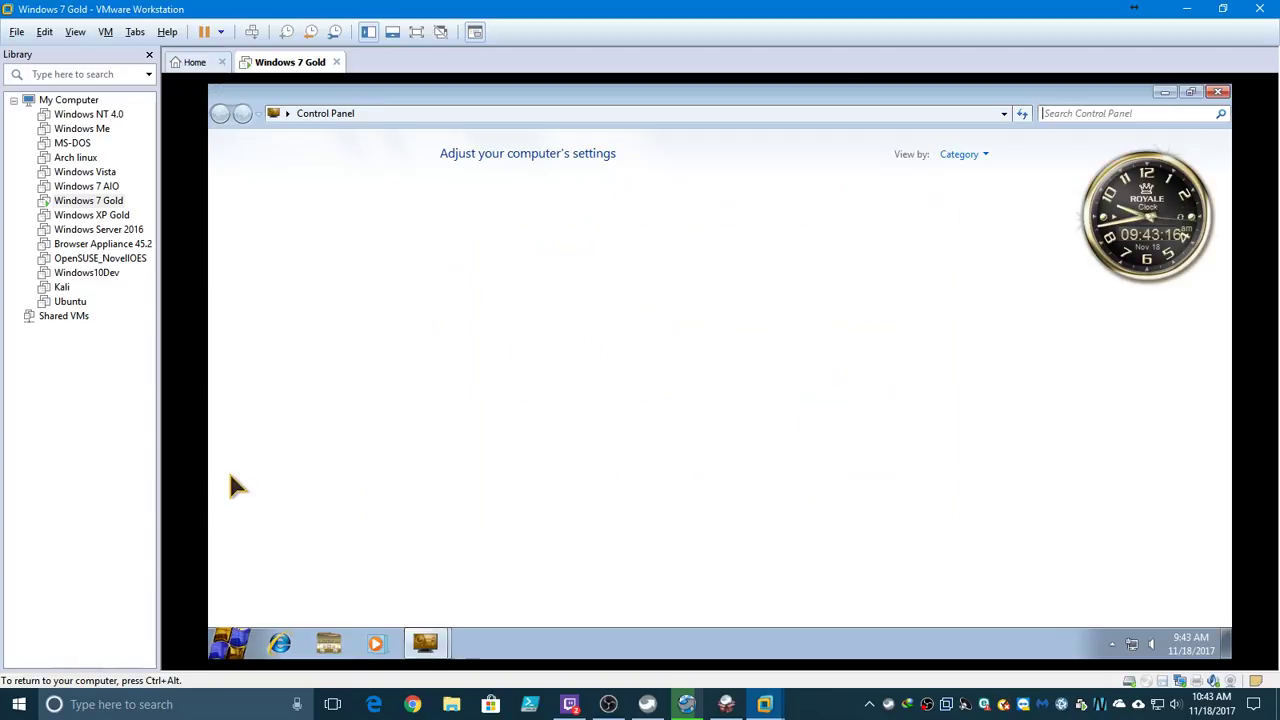
Step: Browse the guest's All Programs folders: Accessories, Games, Gold Clock, Maintenance, Startup and Uber Icon
click(1218, 92)
click(229, 643)
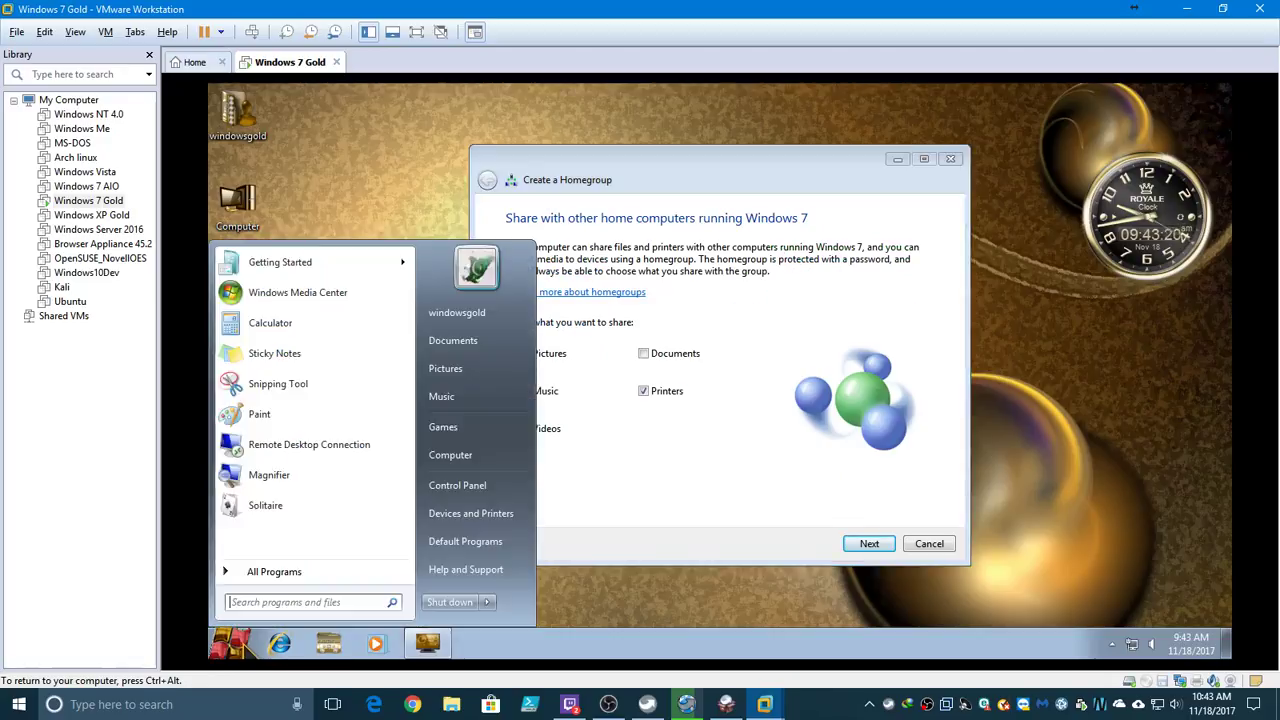
click(305, 578)
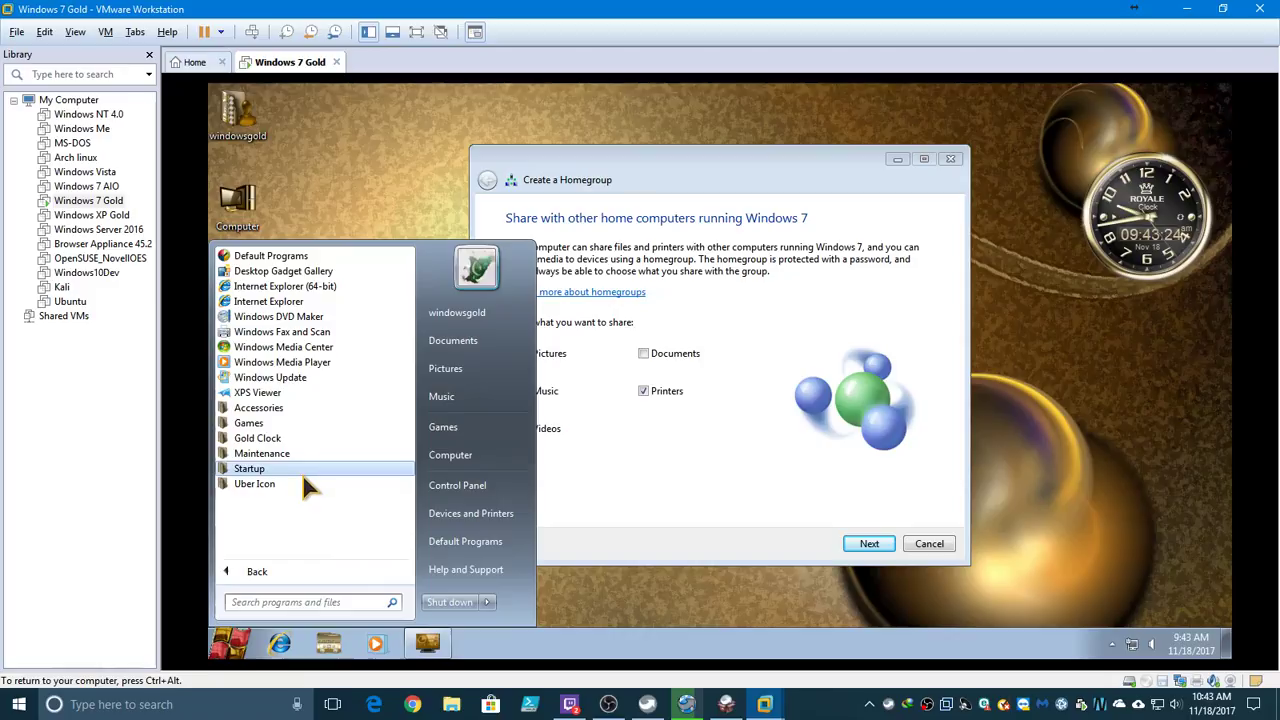
click(323, 407)
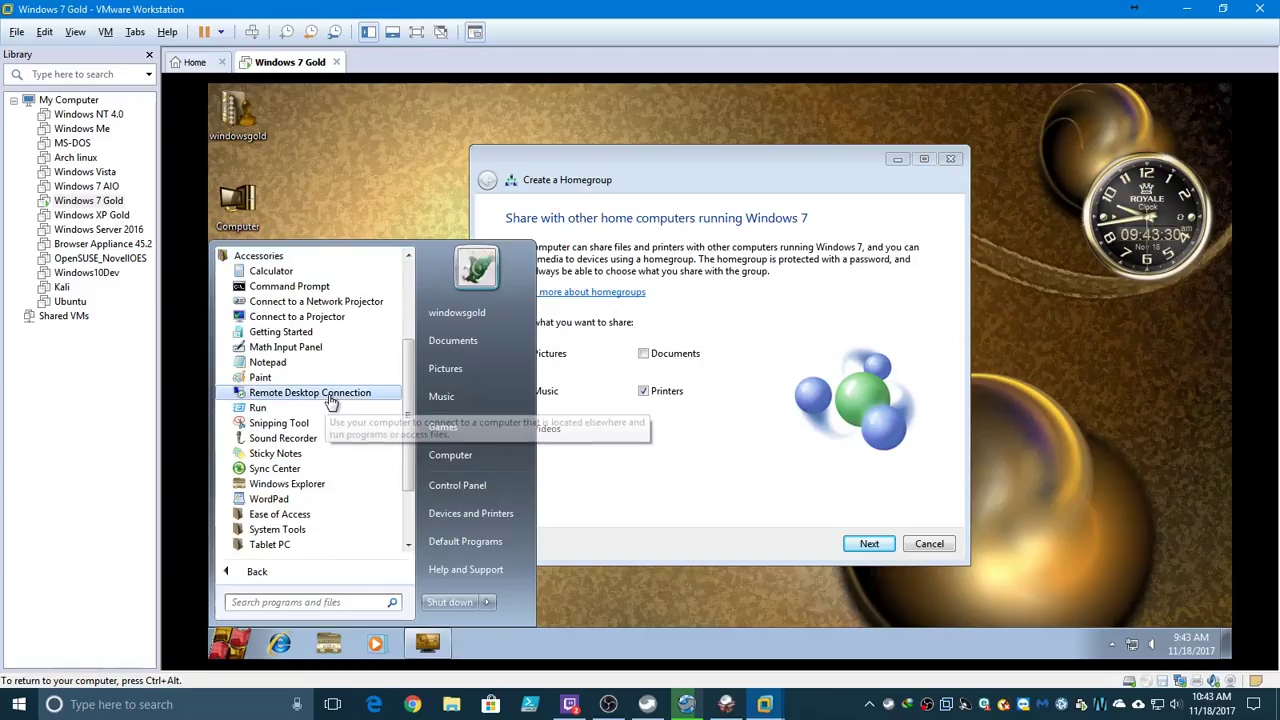
scroll(350, 488, down, 2)
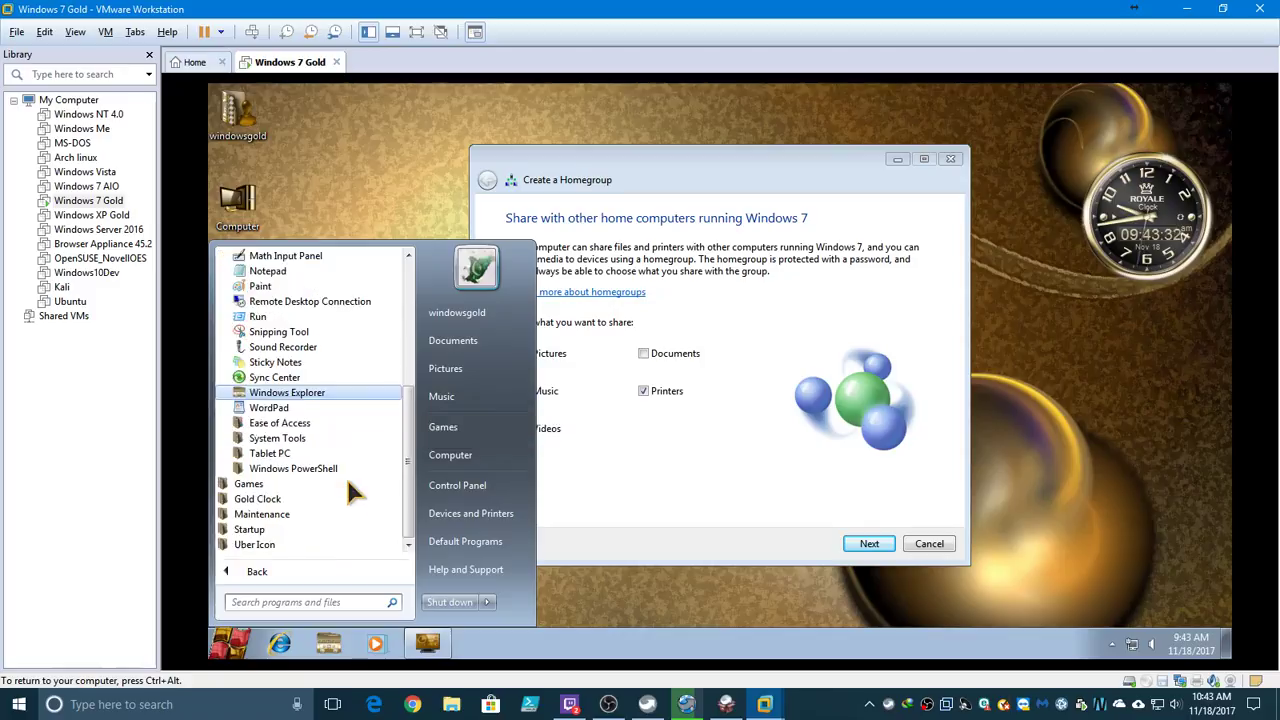
click(313, 490)
scroll(320, 495, down, 1)
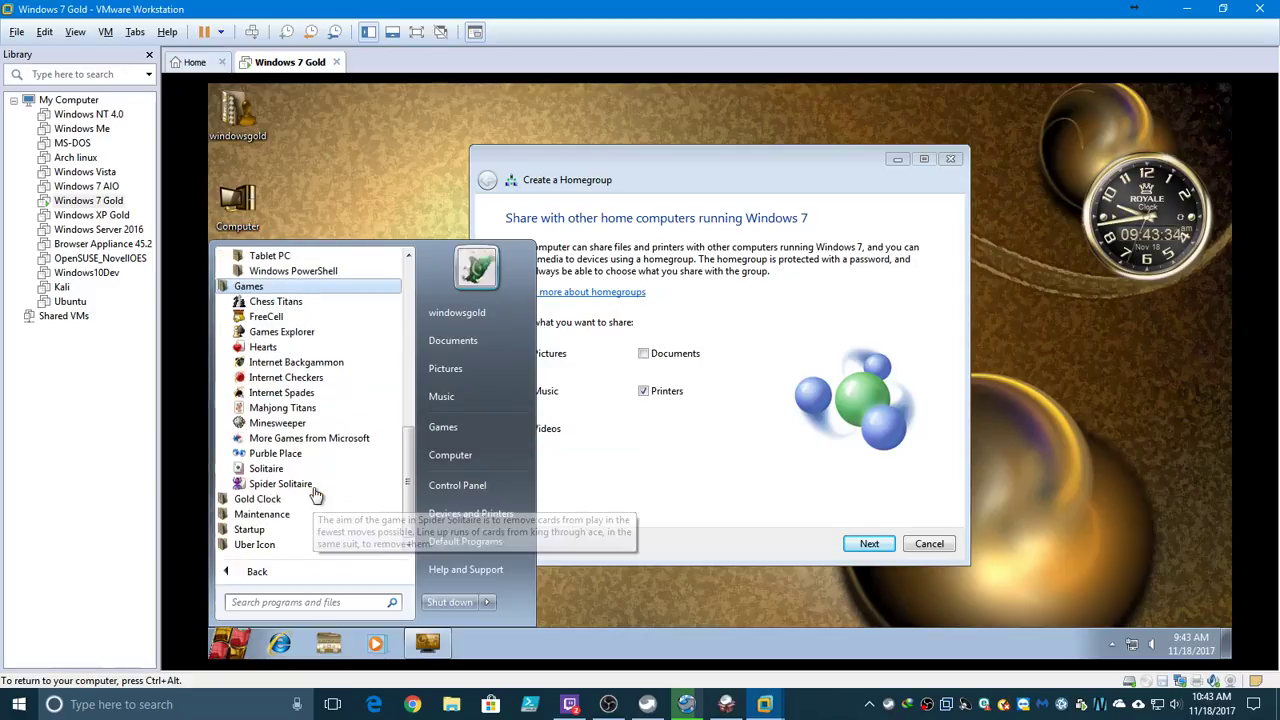
click(290, 497)
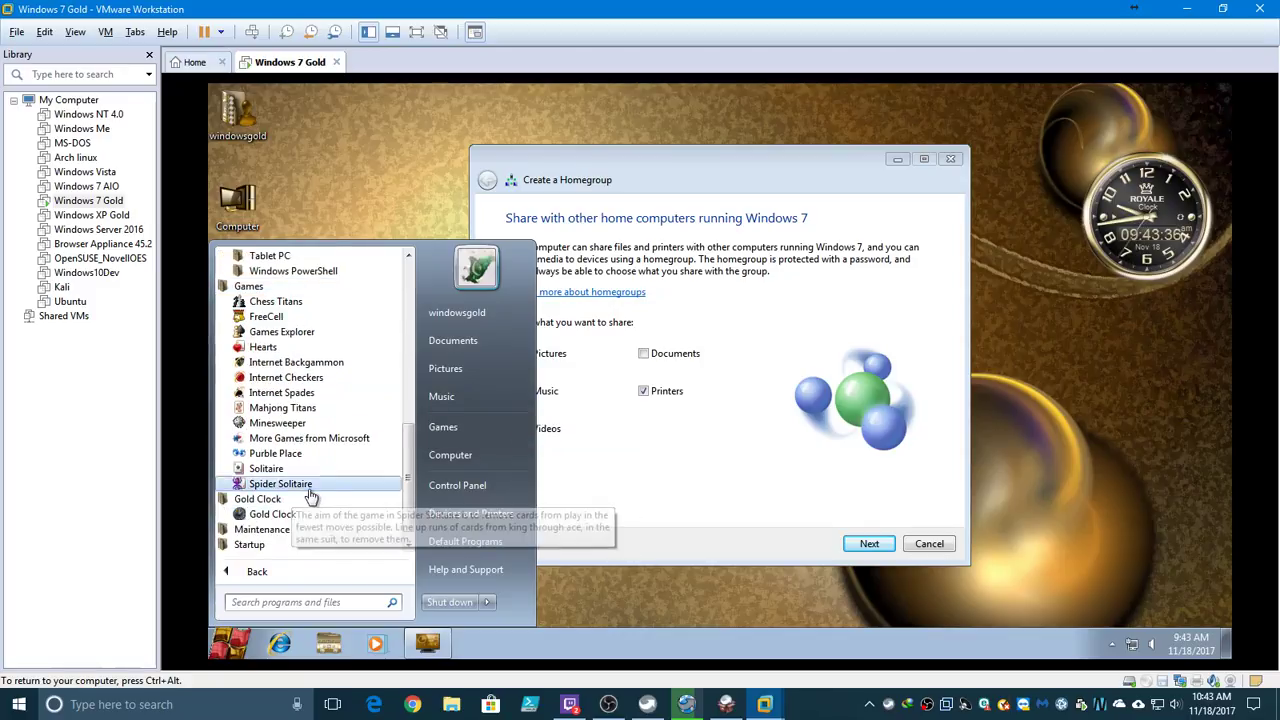
click(283, 515)
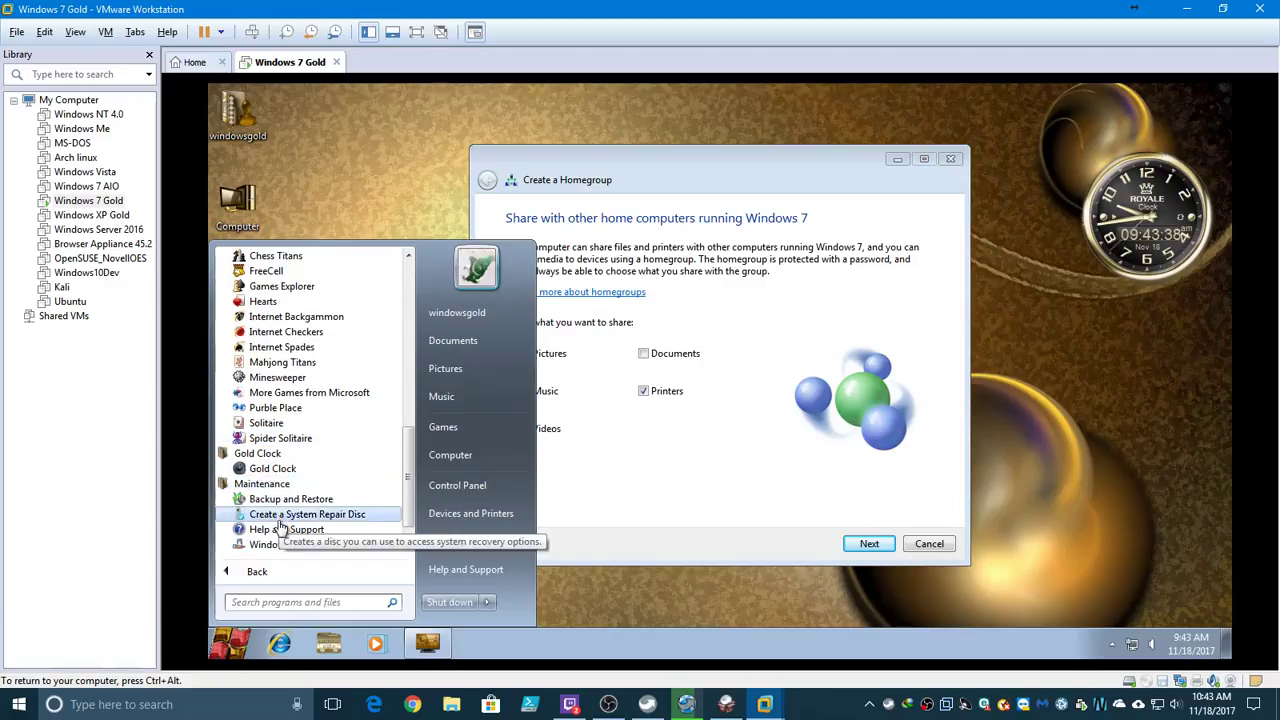
scroll(285, 532, down, 2)
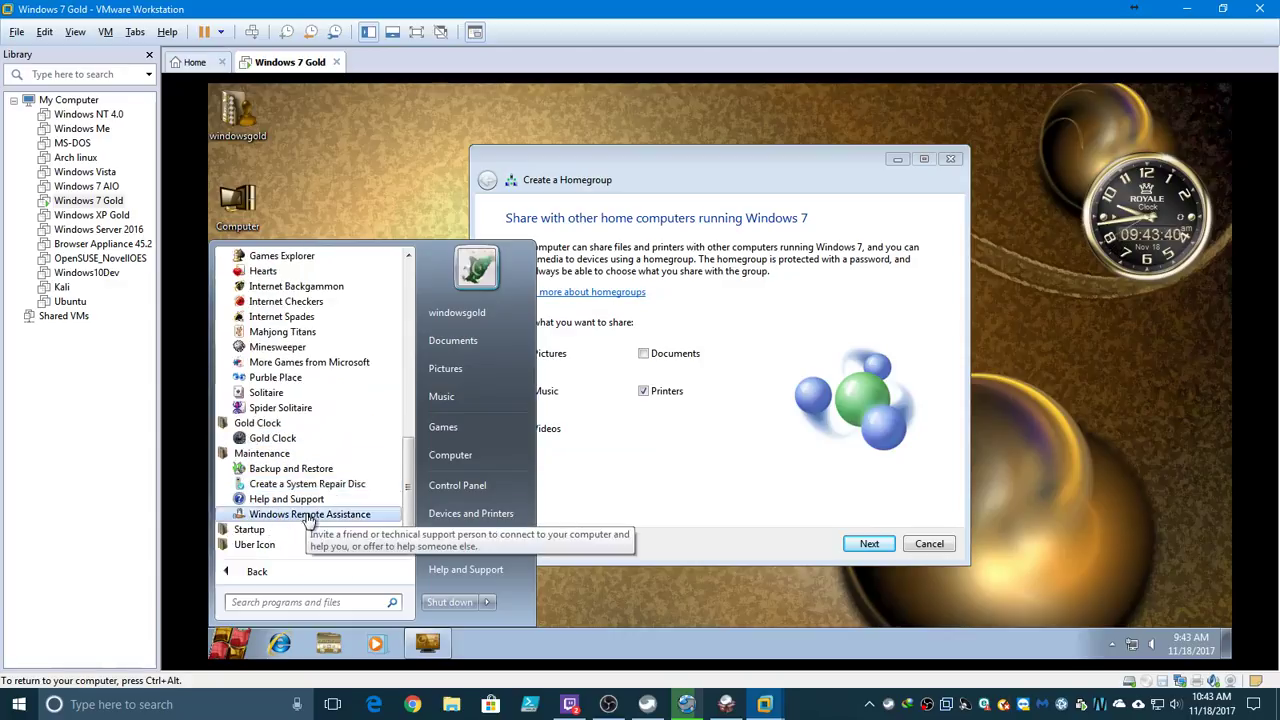
click(295, 531)
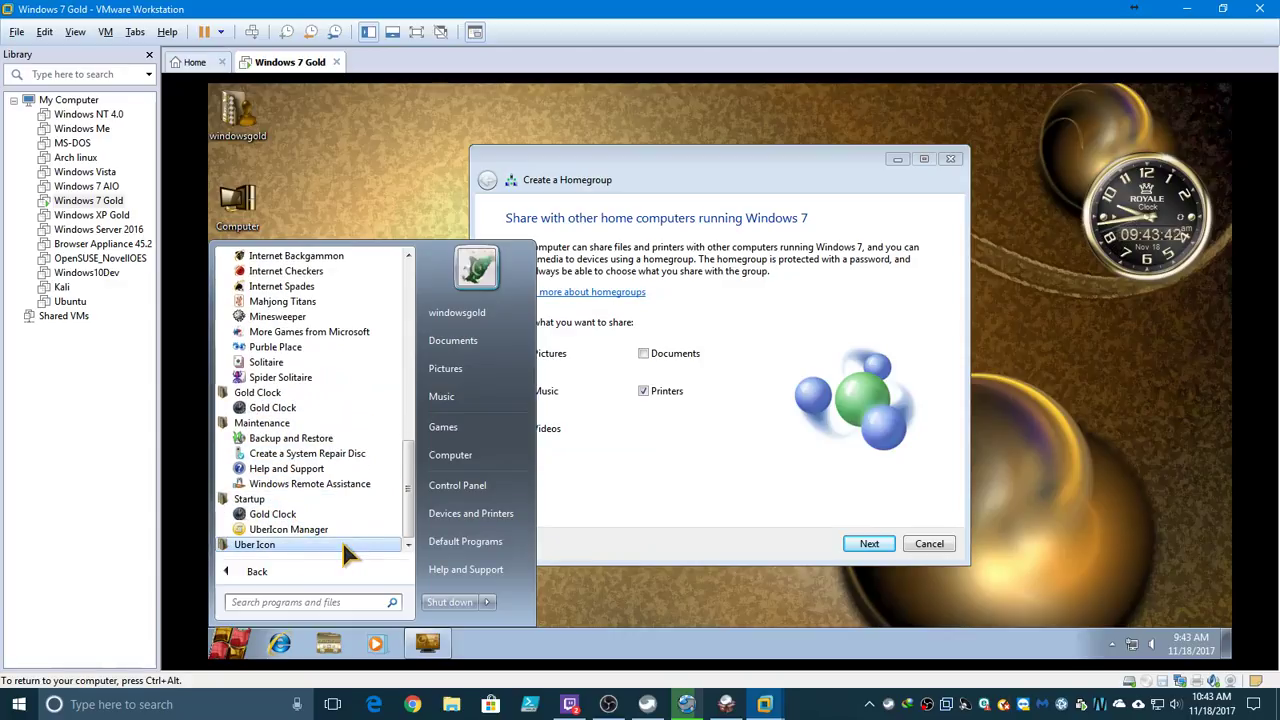
click(342, 546)
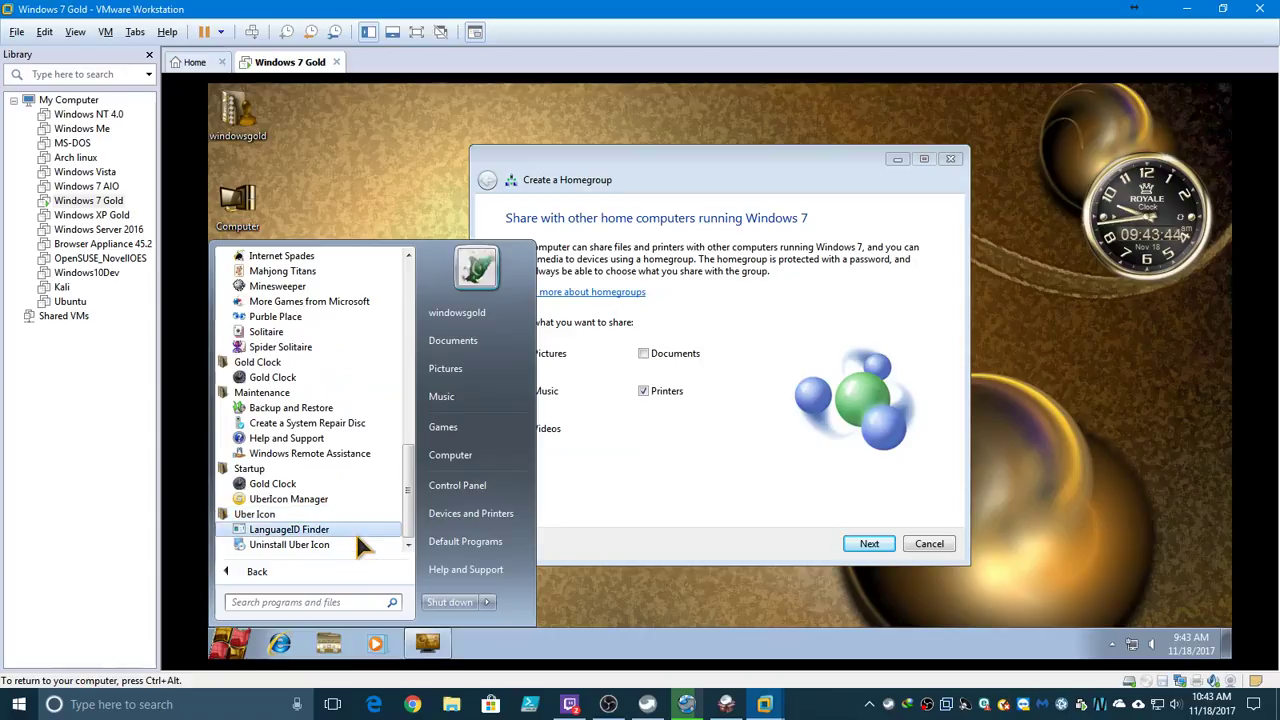
click(418, 170)
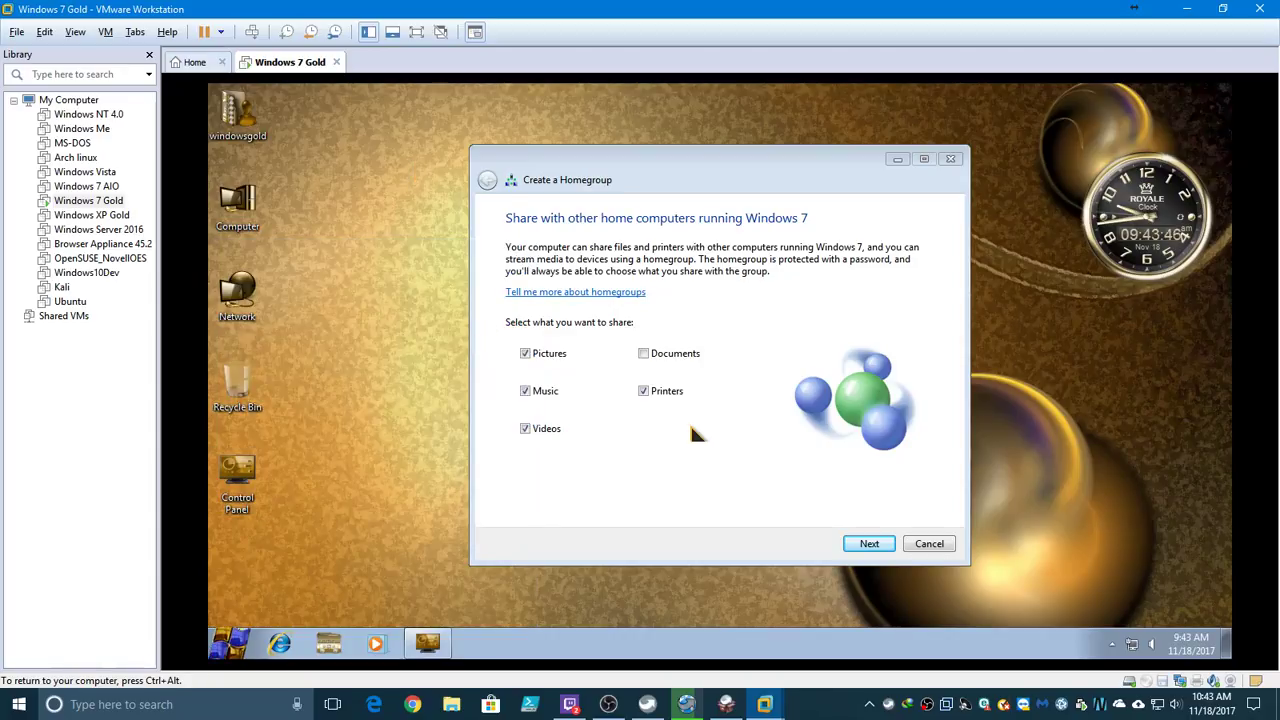
Step: Also share the Documents library, create the homegroup, and close the wizard
click(680, 355)
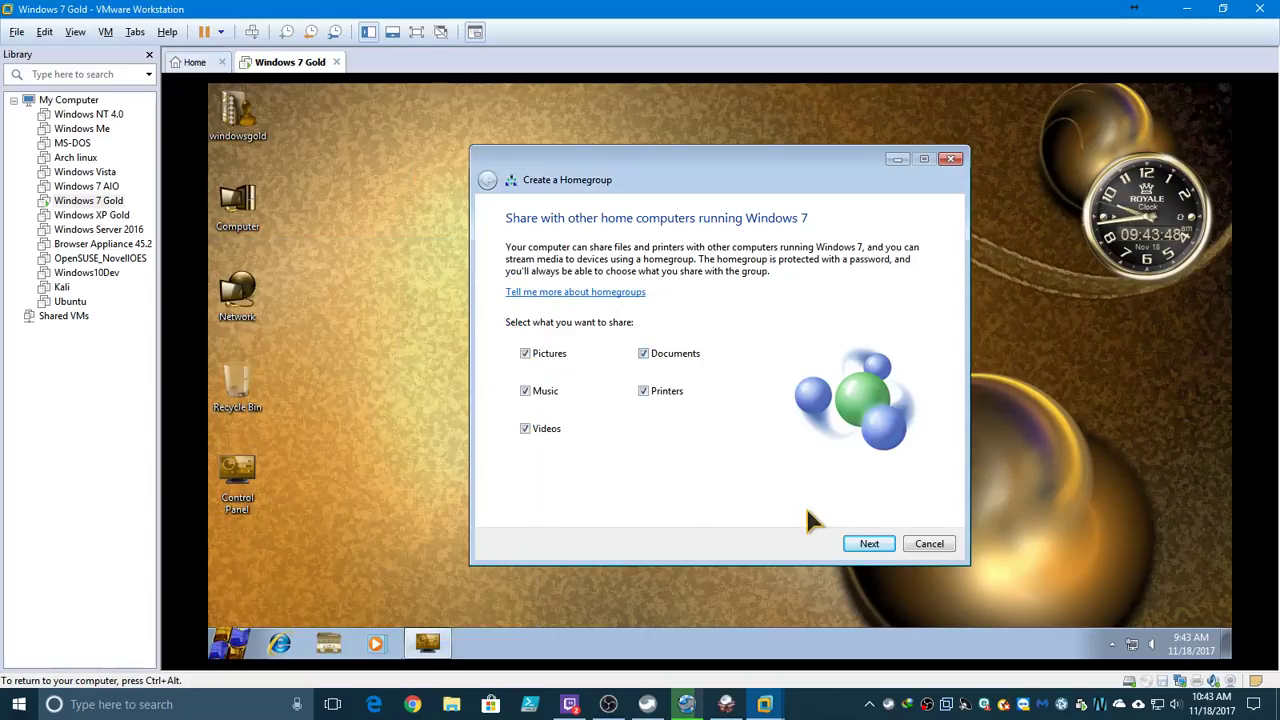
click(862, 545)
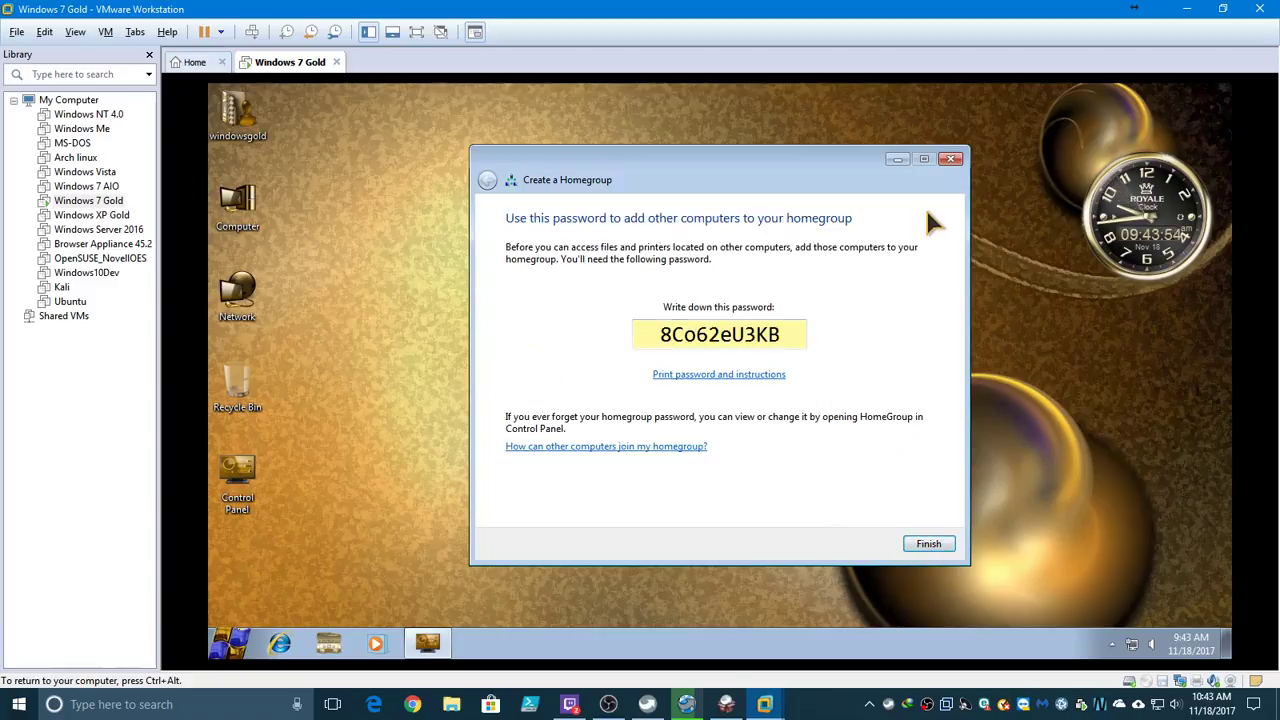
click(950, 159)
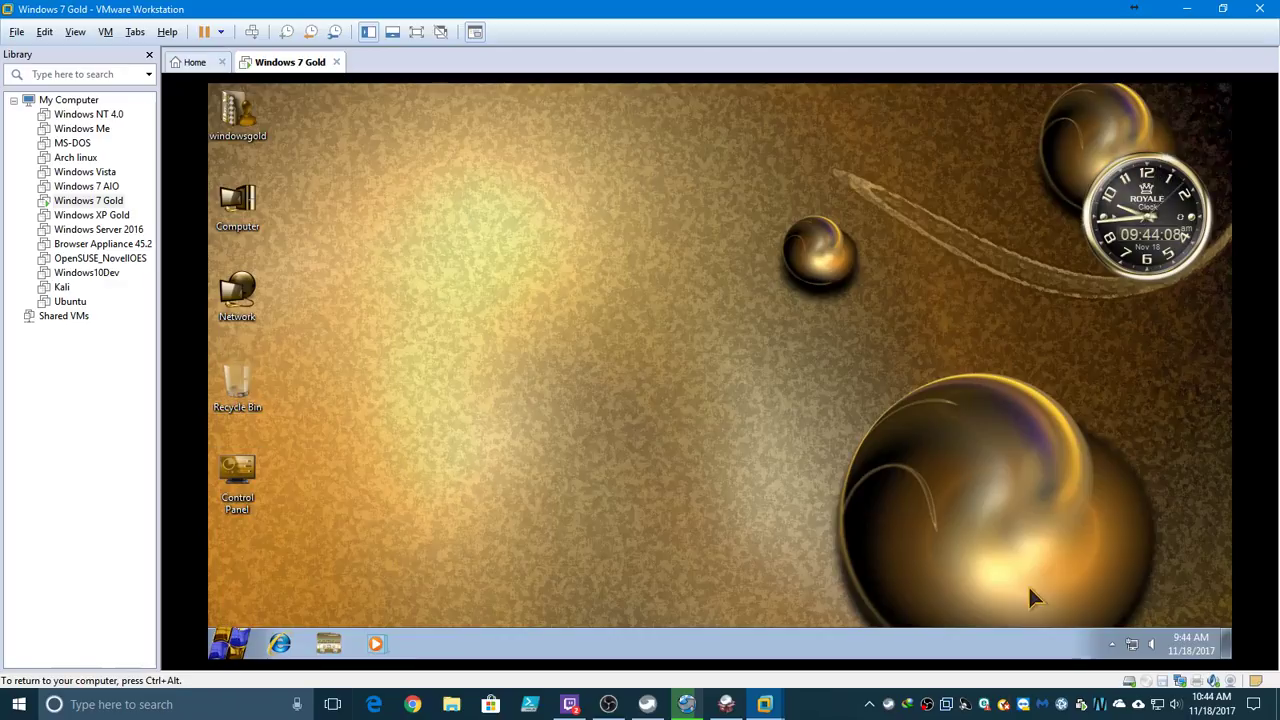
Step: Check the hidden tray icons and VM menu, then launch Internet Explorer from the guest taskbar
click(1111, 643)
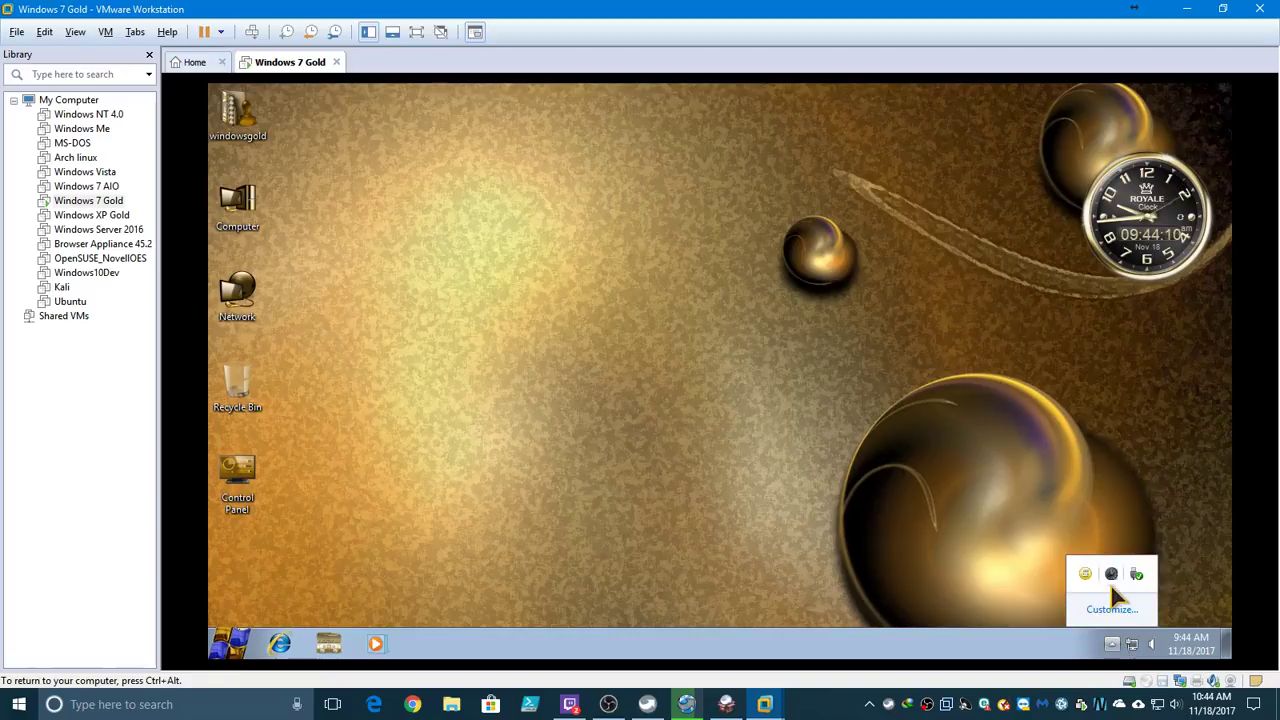
click(108, 32)
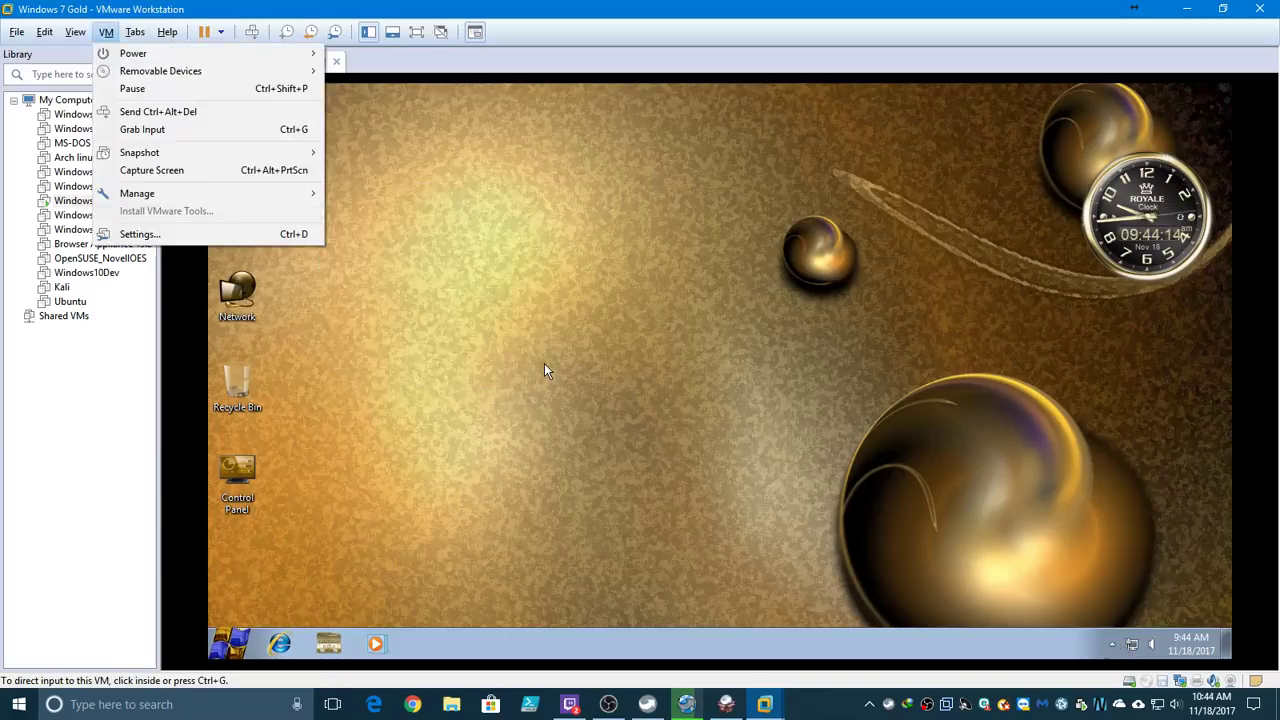
mouse_move(277, 193)
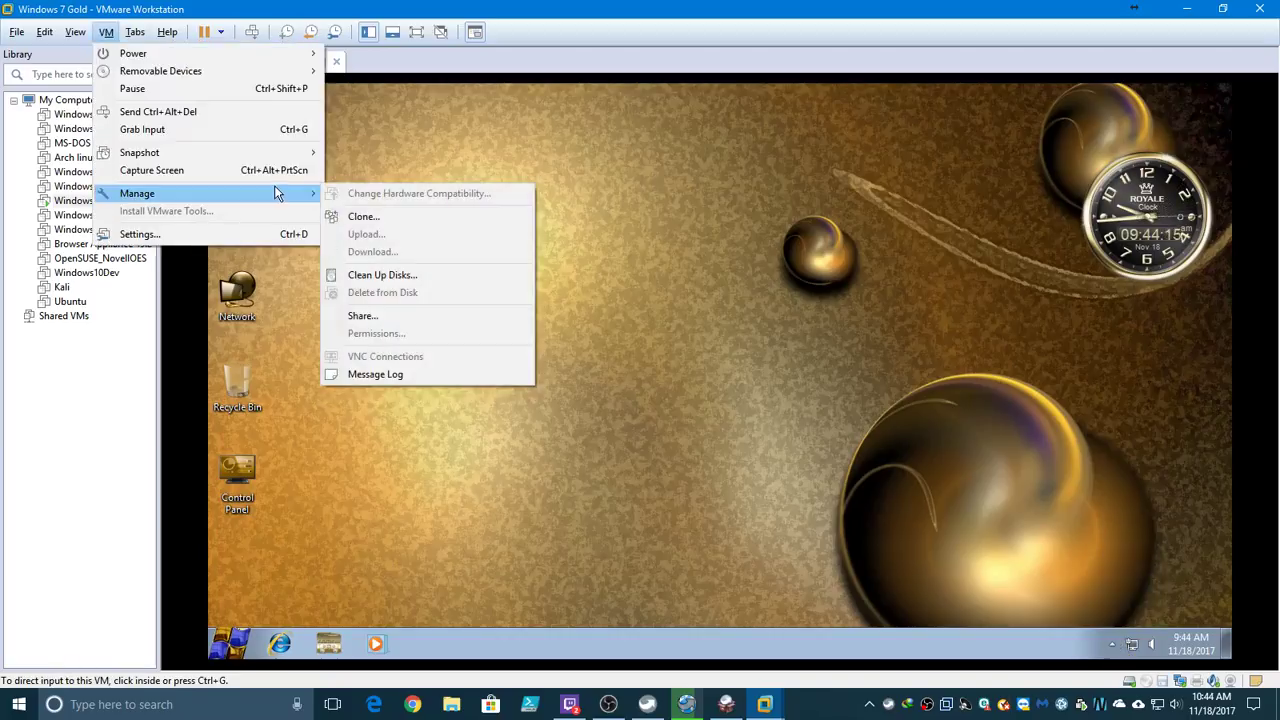
click(970, 370)
click(1111, 645)
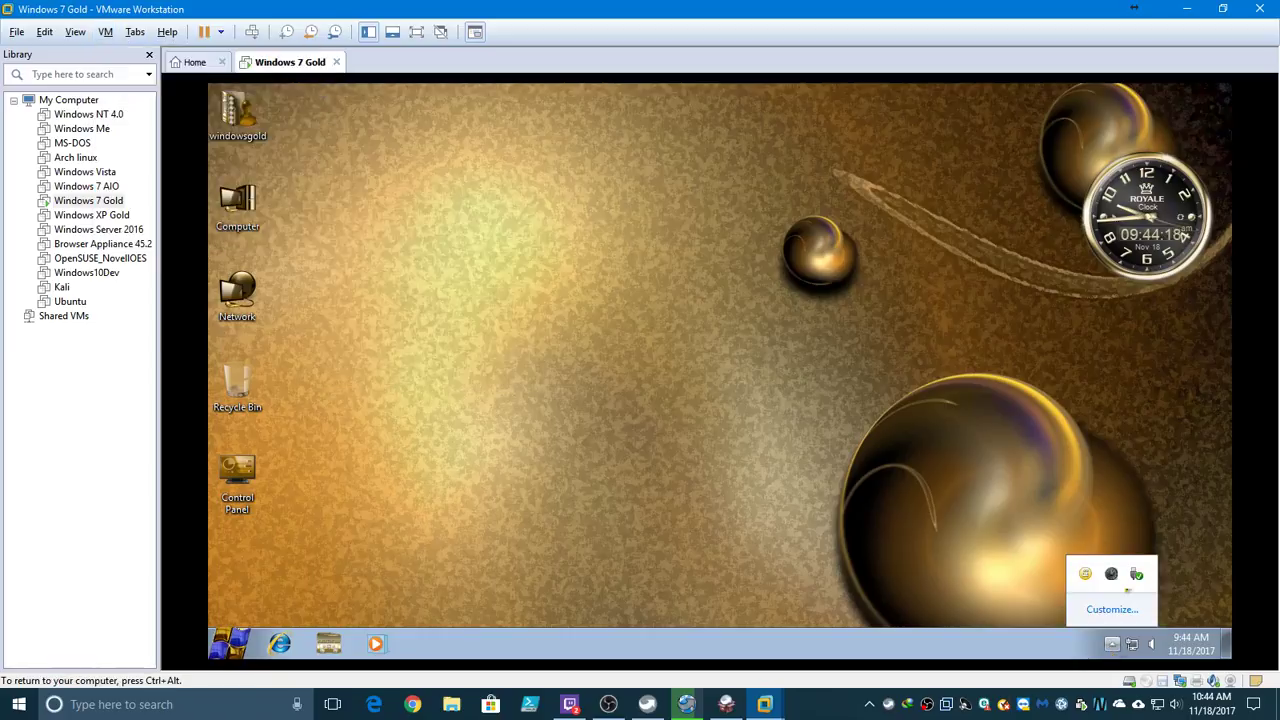
click(634, 575)
click(281, 645)
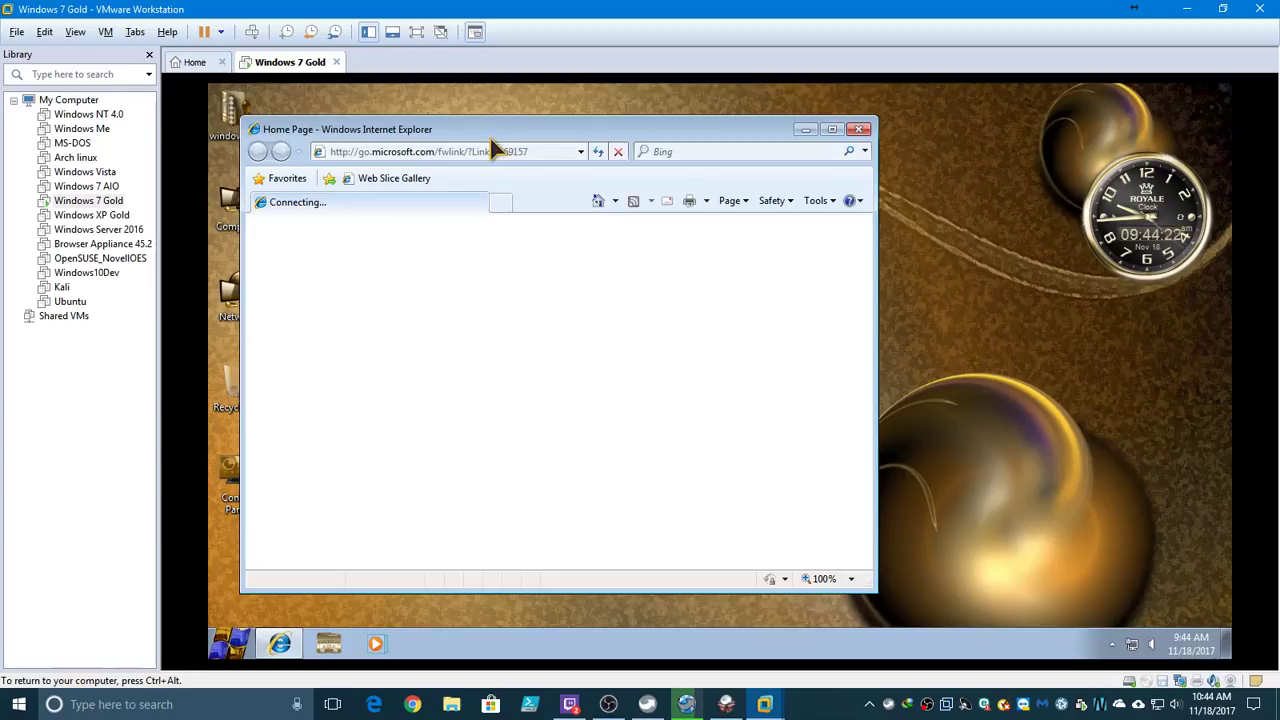
Step: Finish IE setup with Suggested Sites on and express settings, then type 'portableapps' into MSN search
click(478, 151)
text(portableapps)
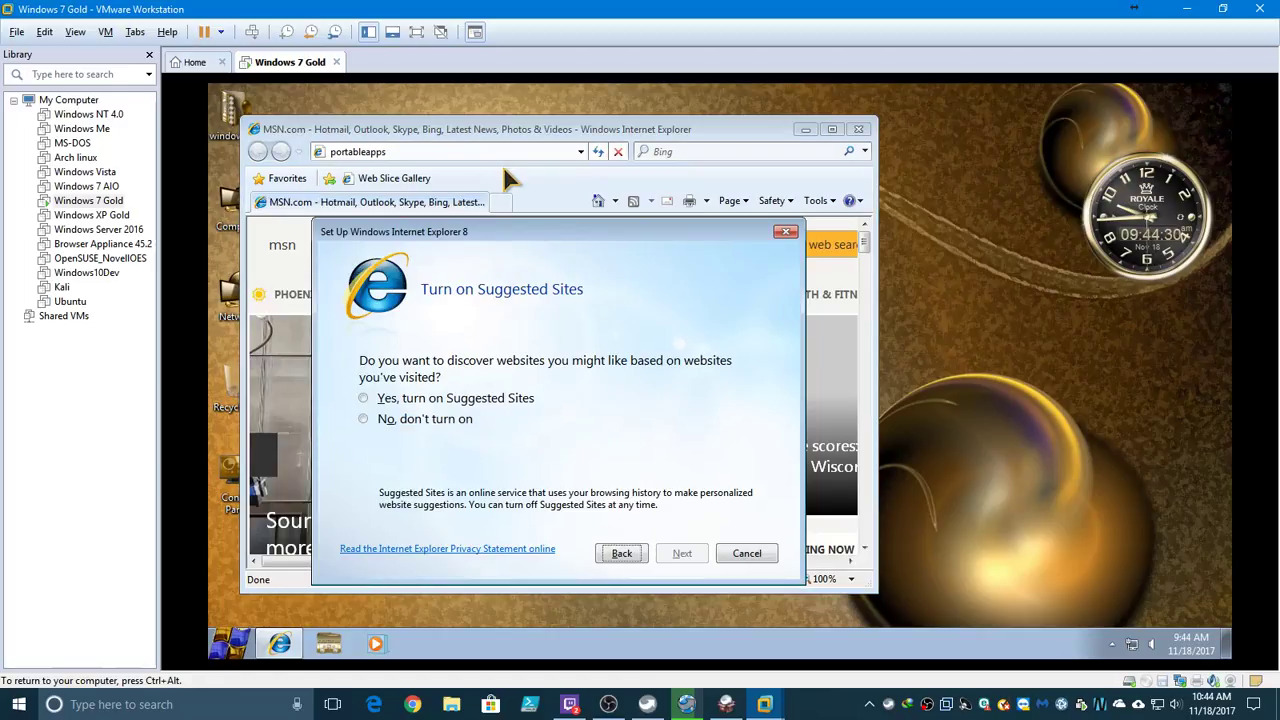
click(478, 400)
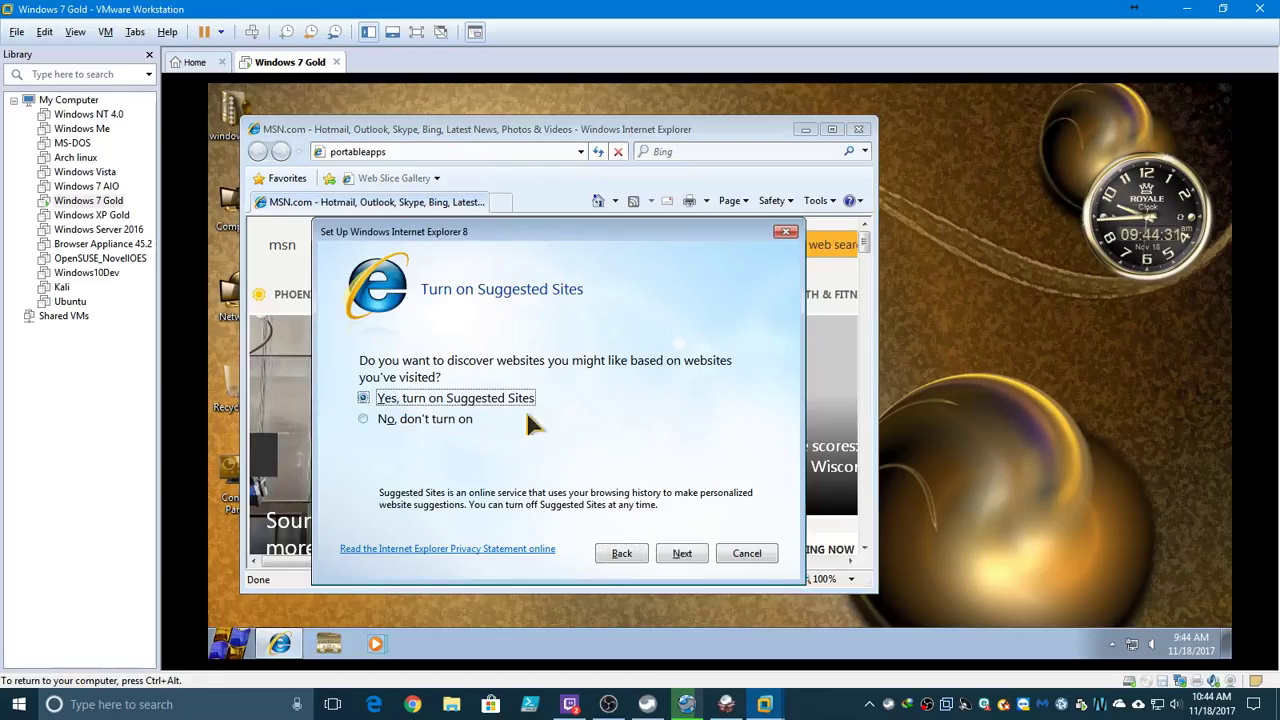
click(680, 556)
click(432, 382)
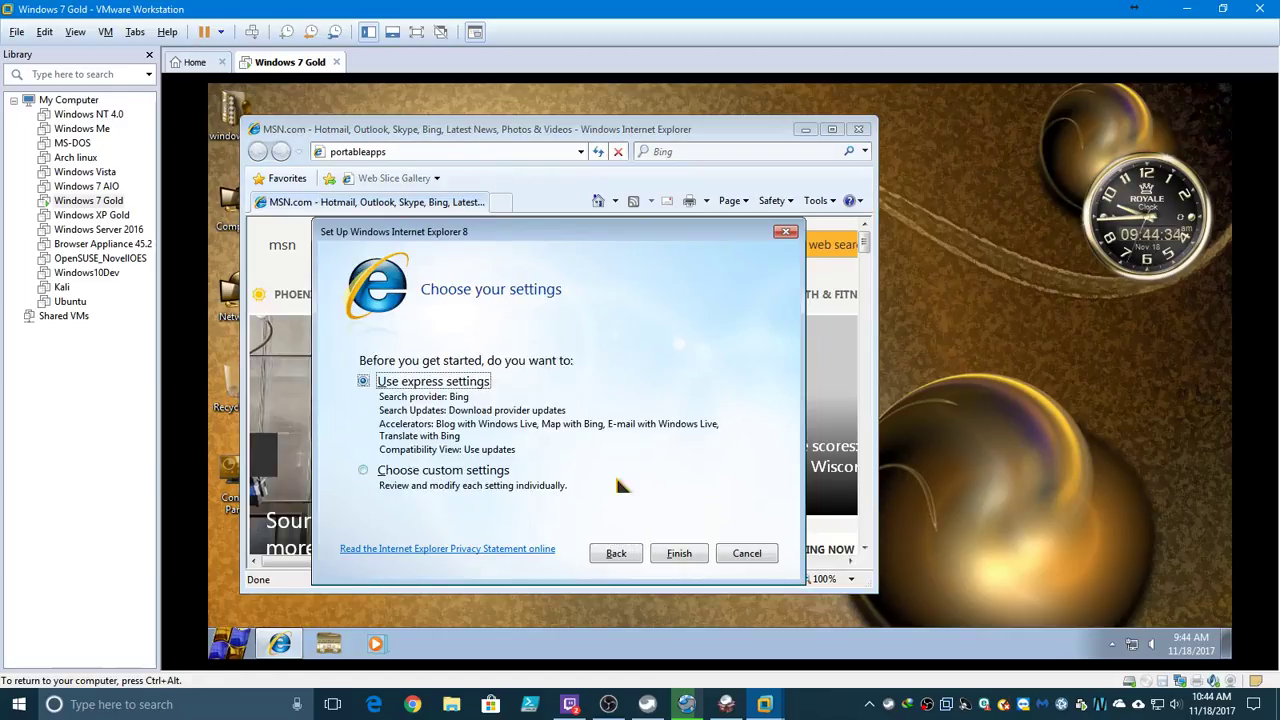
click(668, 556)
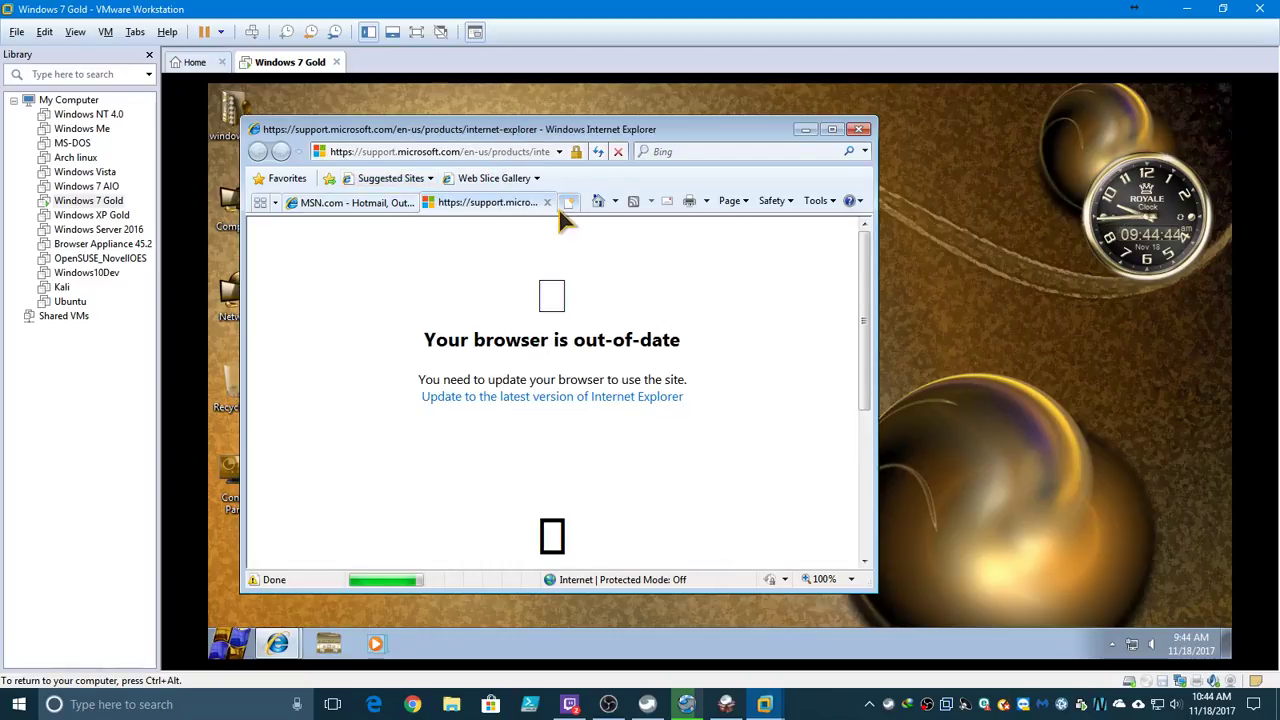
click(547, 203)
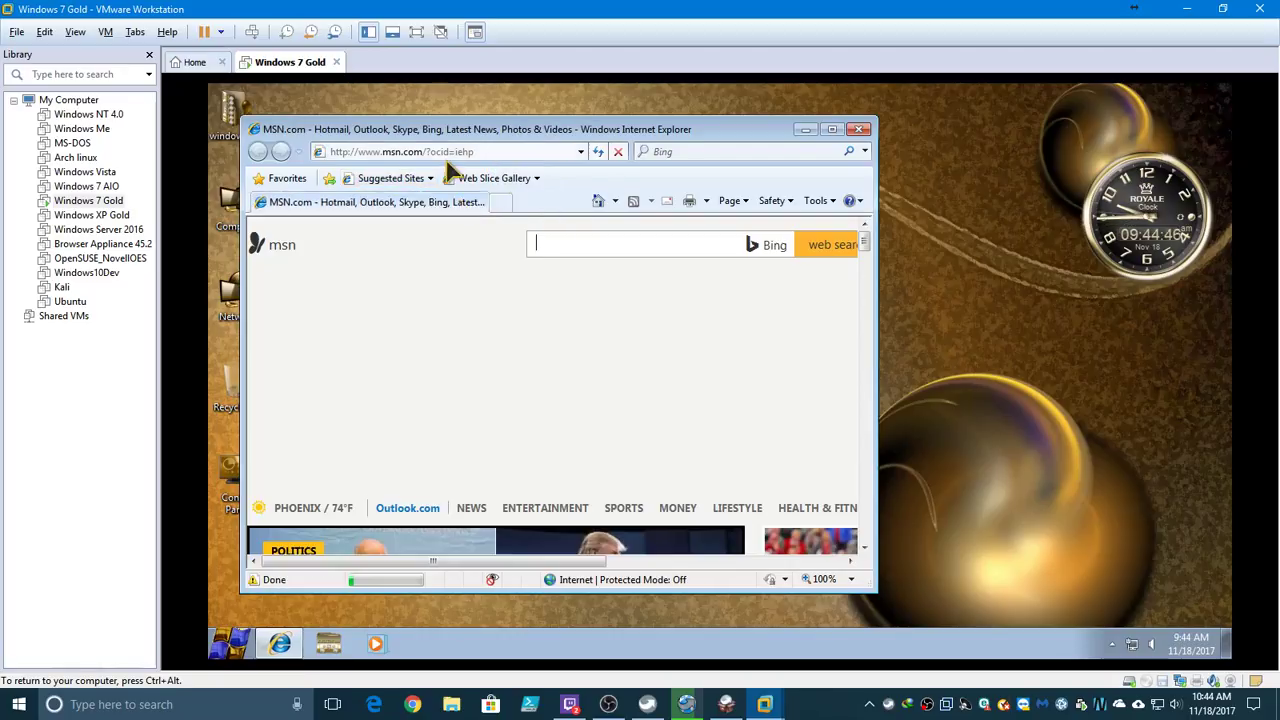
text(po)
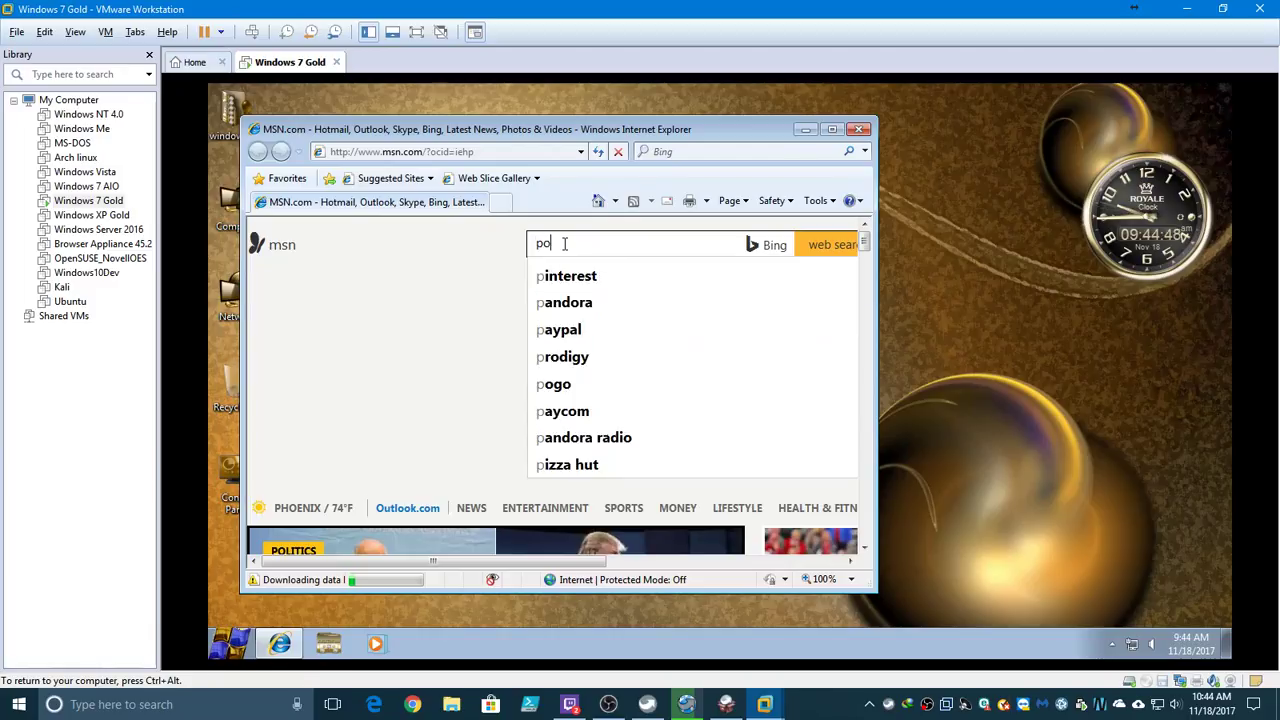
text(rtableapps)
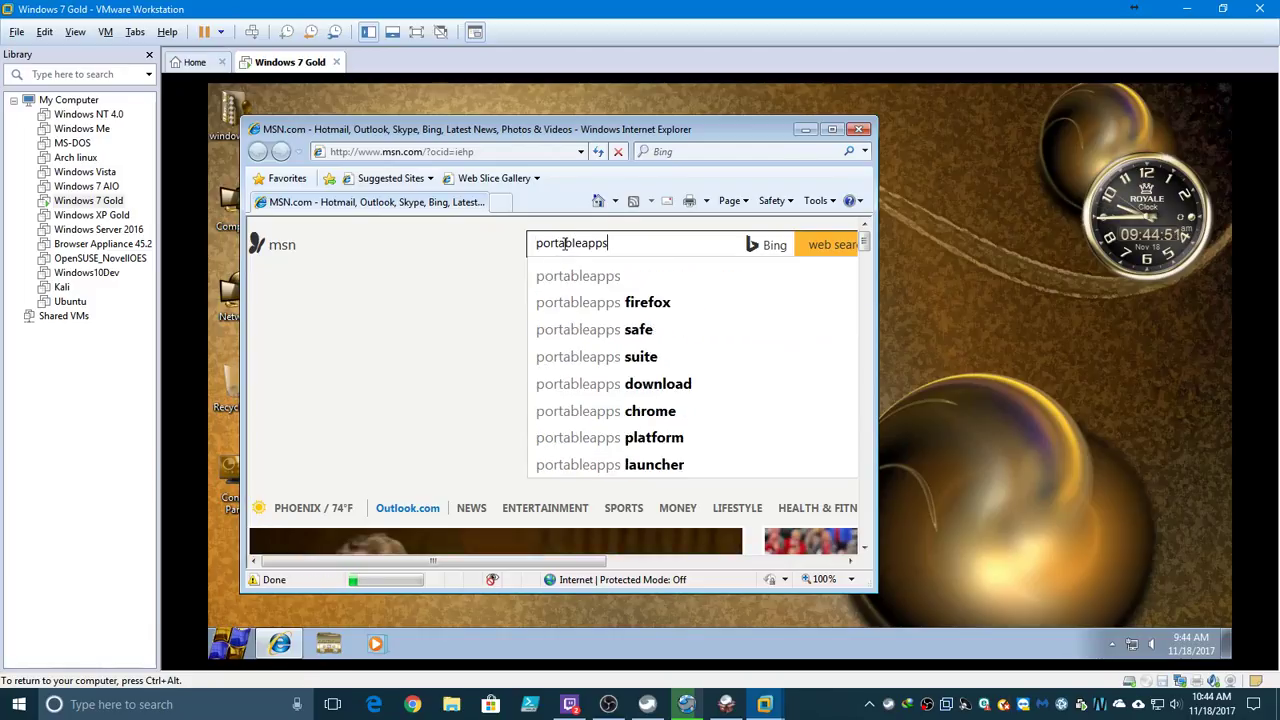
Step: Search 'portableapps', open the PortableApps.com official site, and download Platform 14.4.1
key(Return)
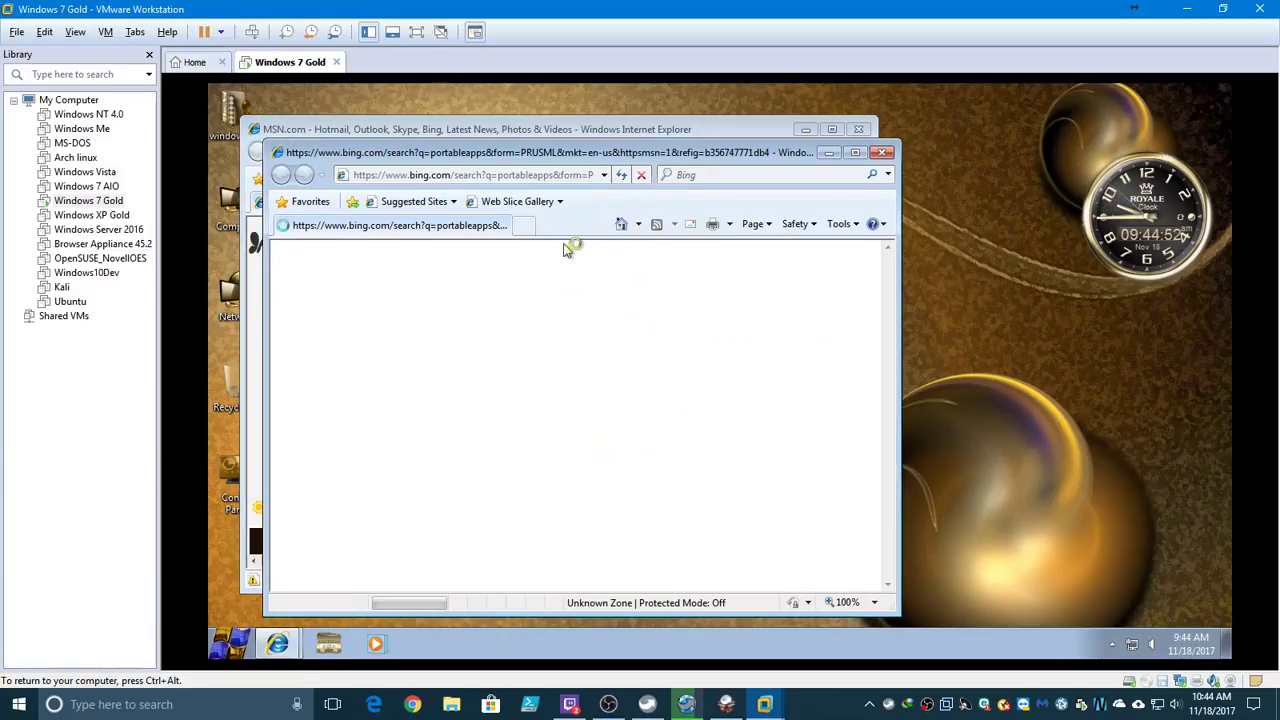
click(858, 129)
click(513, 418)
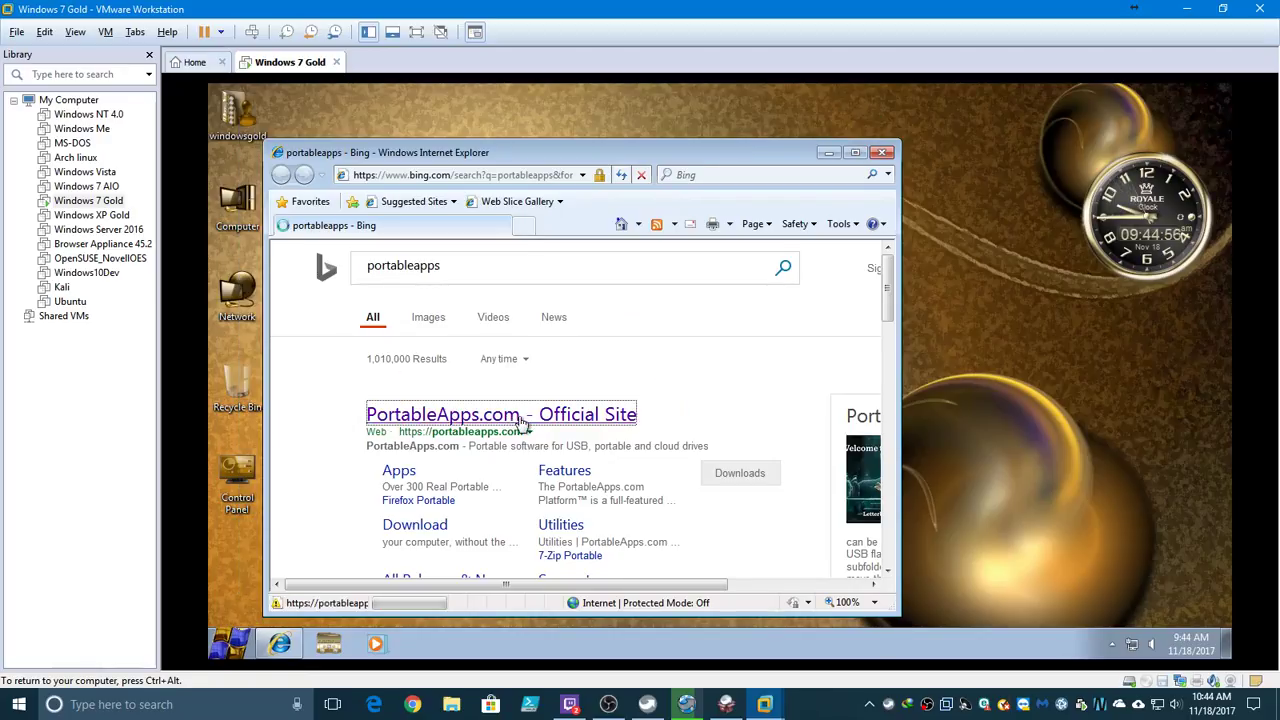
click(855, 152)
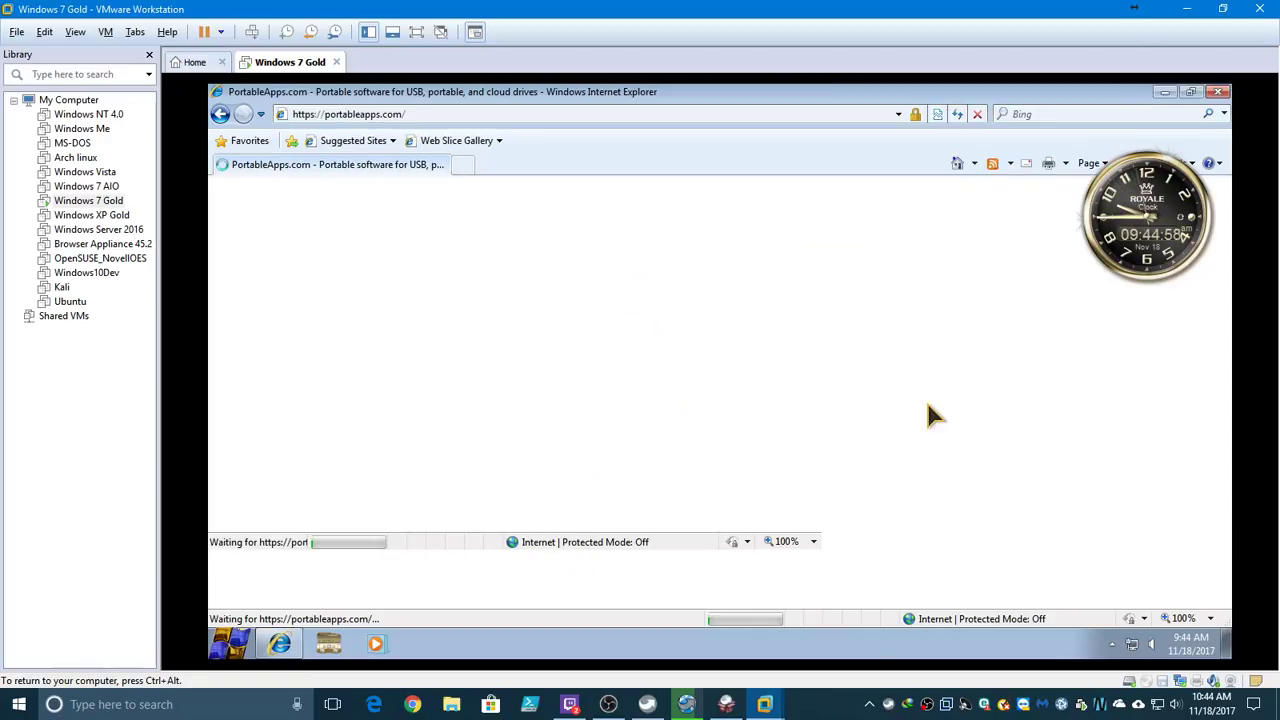
scroll(733, 412, down, 4)
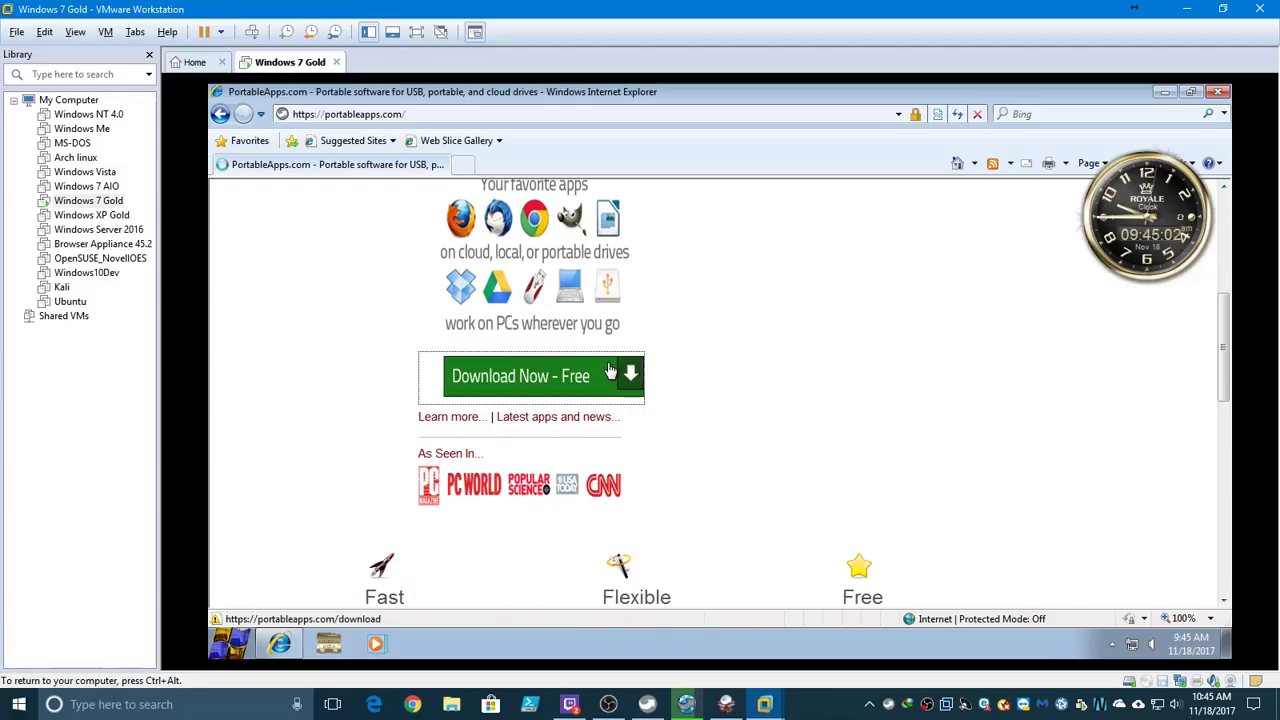
click(622, 374)
scroll(740, 385, down, 5)
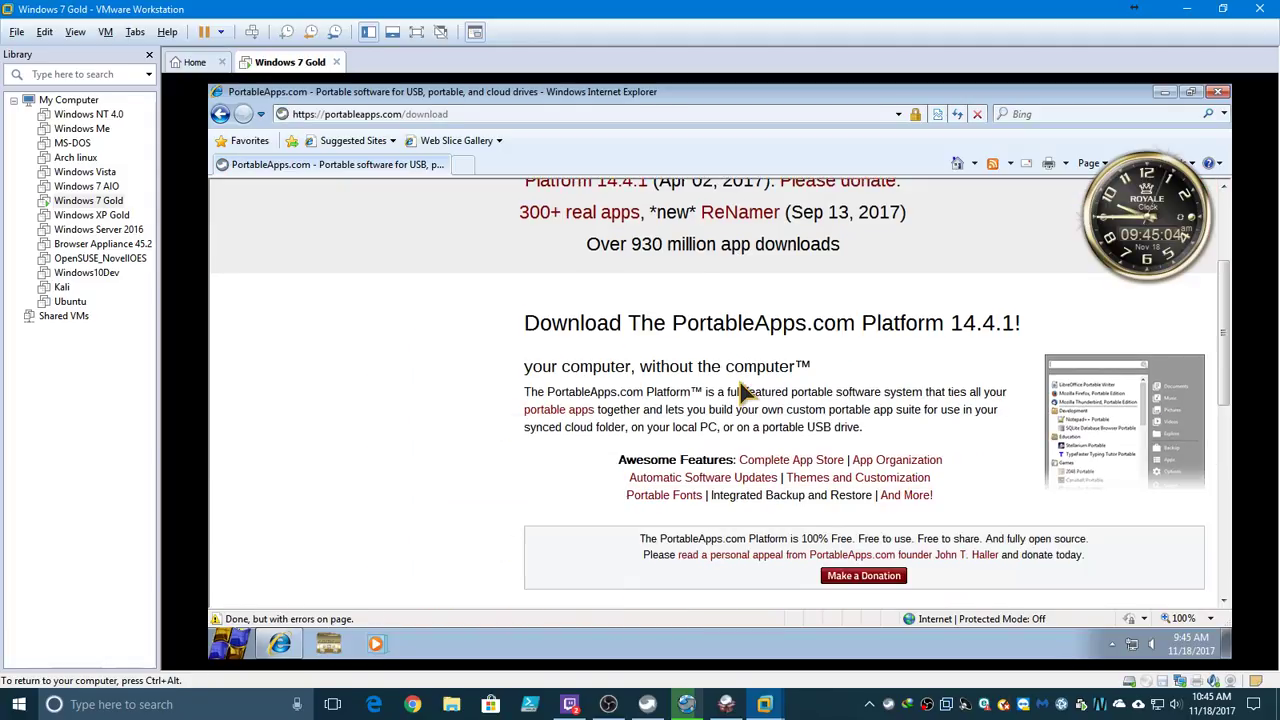
click(808, 362)
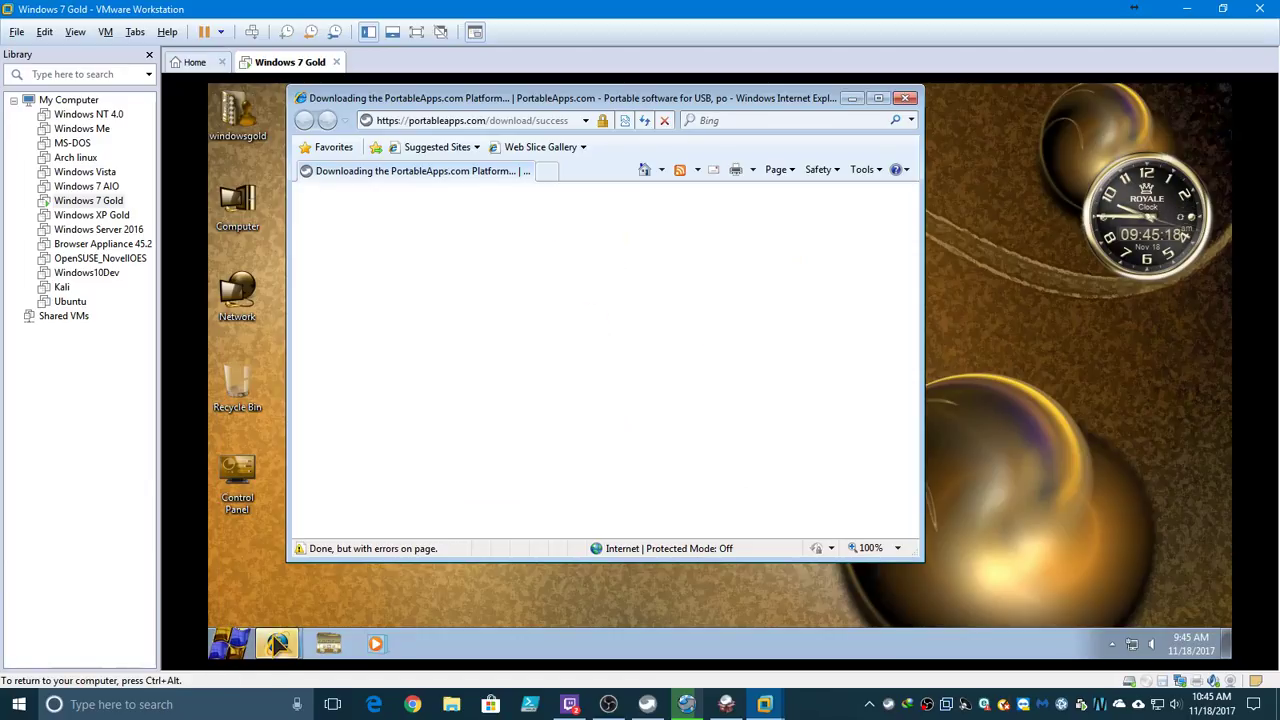
Step: Save PortableApps.com_Platform_Setup_14.4.1.paf.exe into the guest's Downloads folder and dismiss the updates notice
mouse_move(280, 645)
click(278, 600)
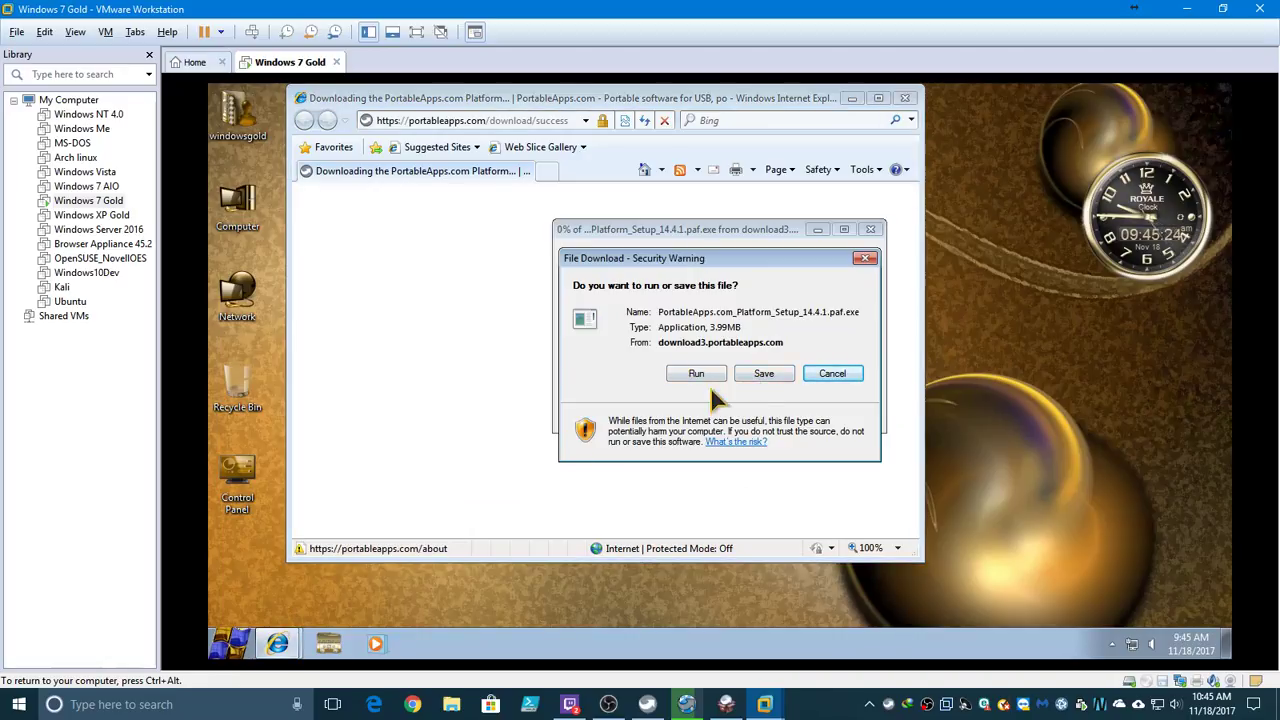
click(760, 378)
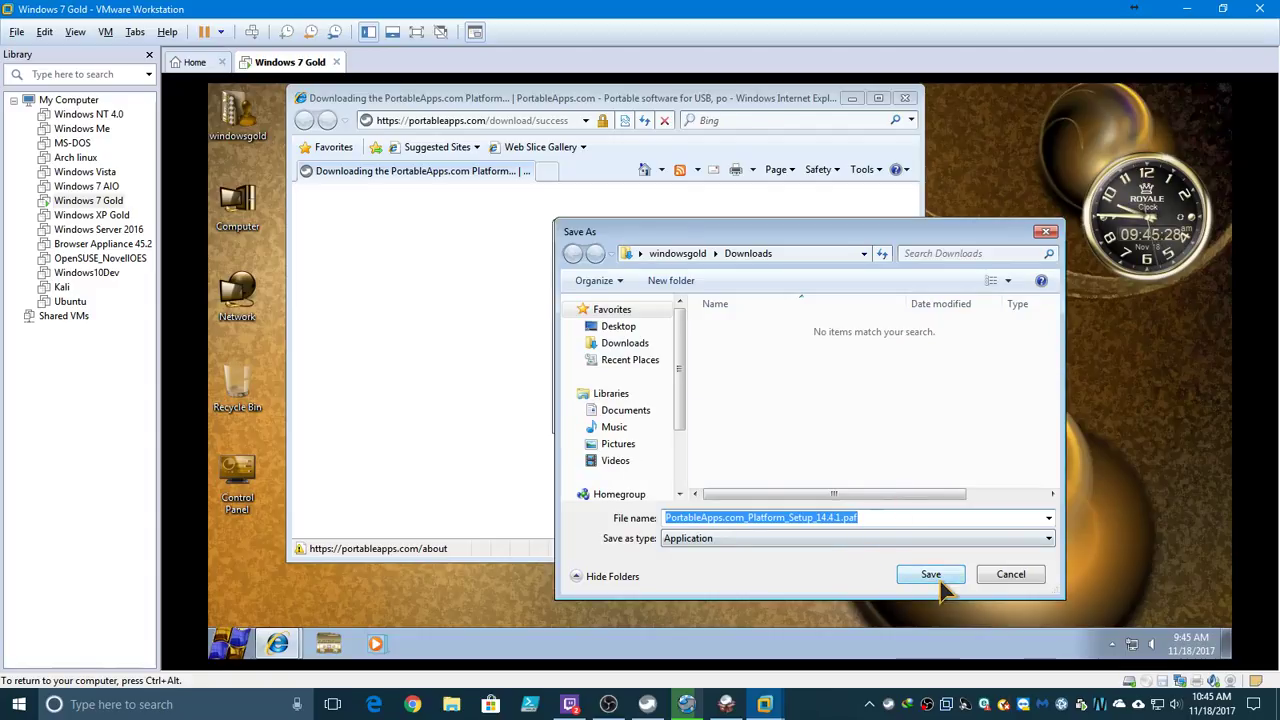
click(931, 574)
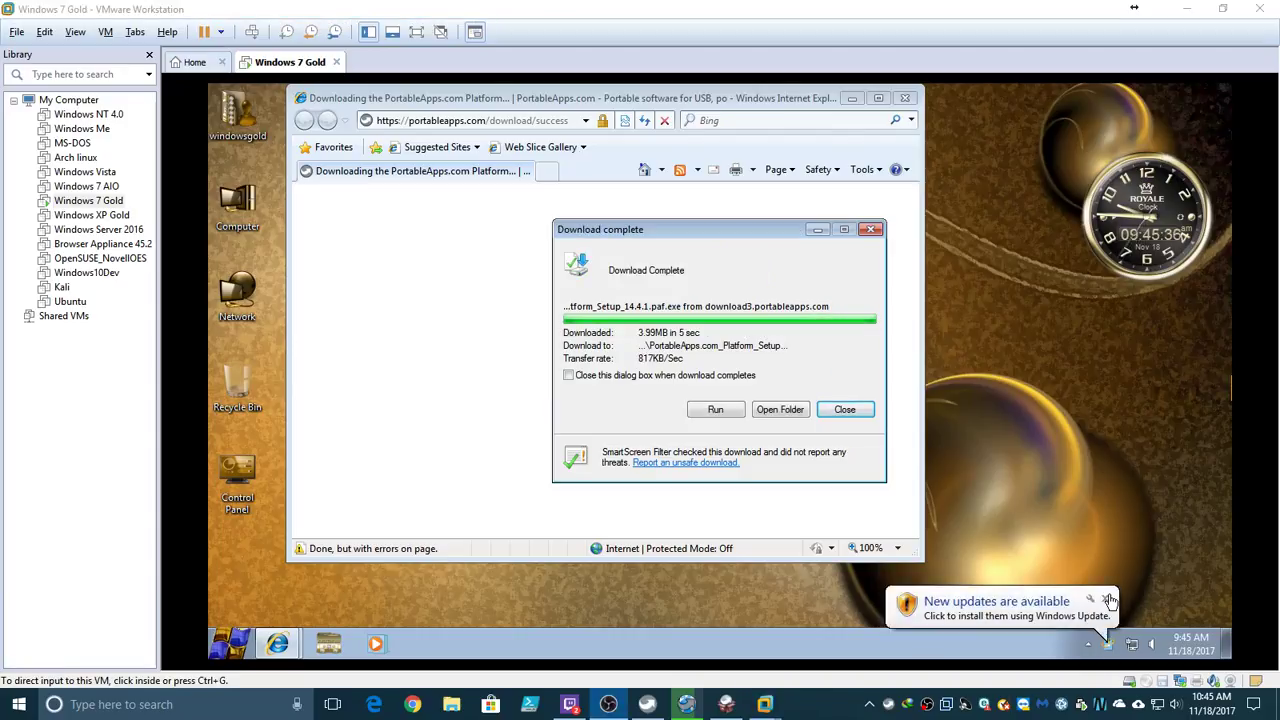
click(1108, 603)
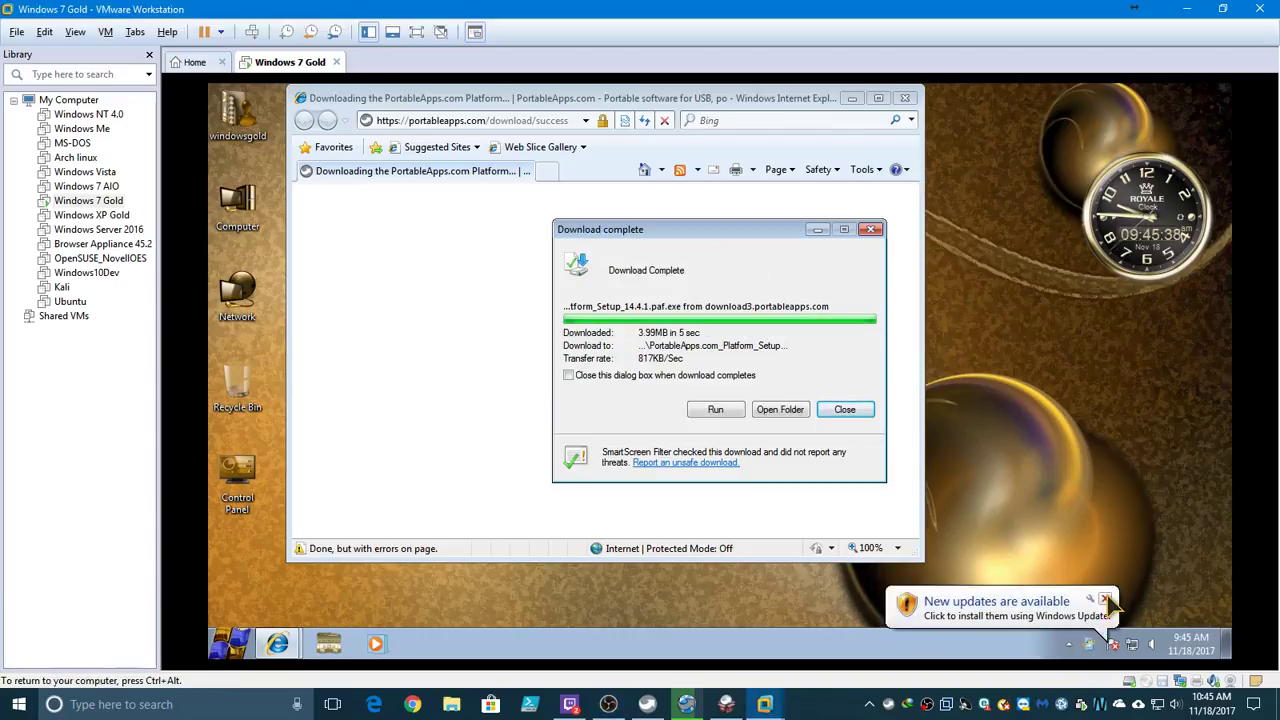
click(1108, 602)
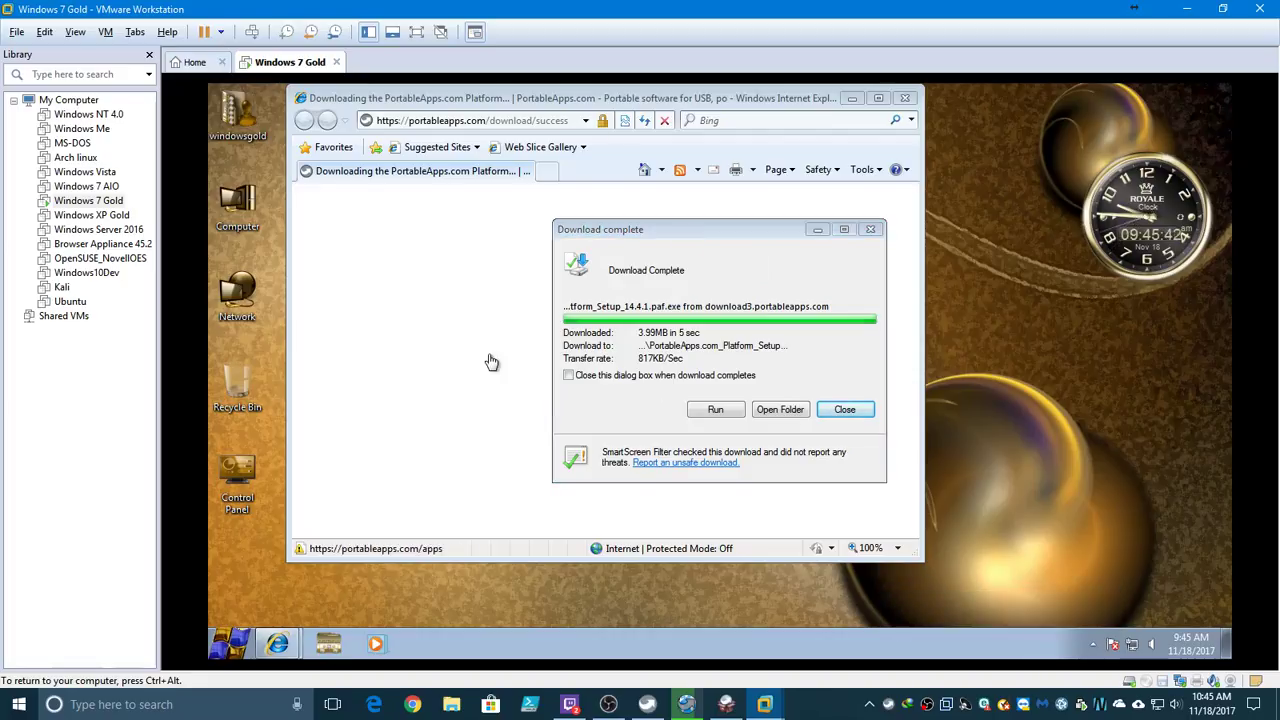
Step: Run the downloaded Platform setup file, close the browser, and dismiss the update notification
click(717, 411)
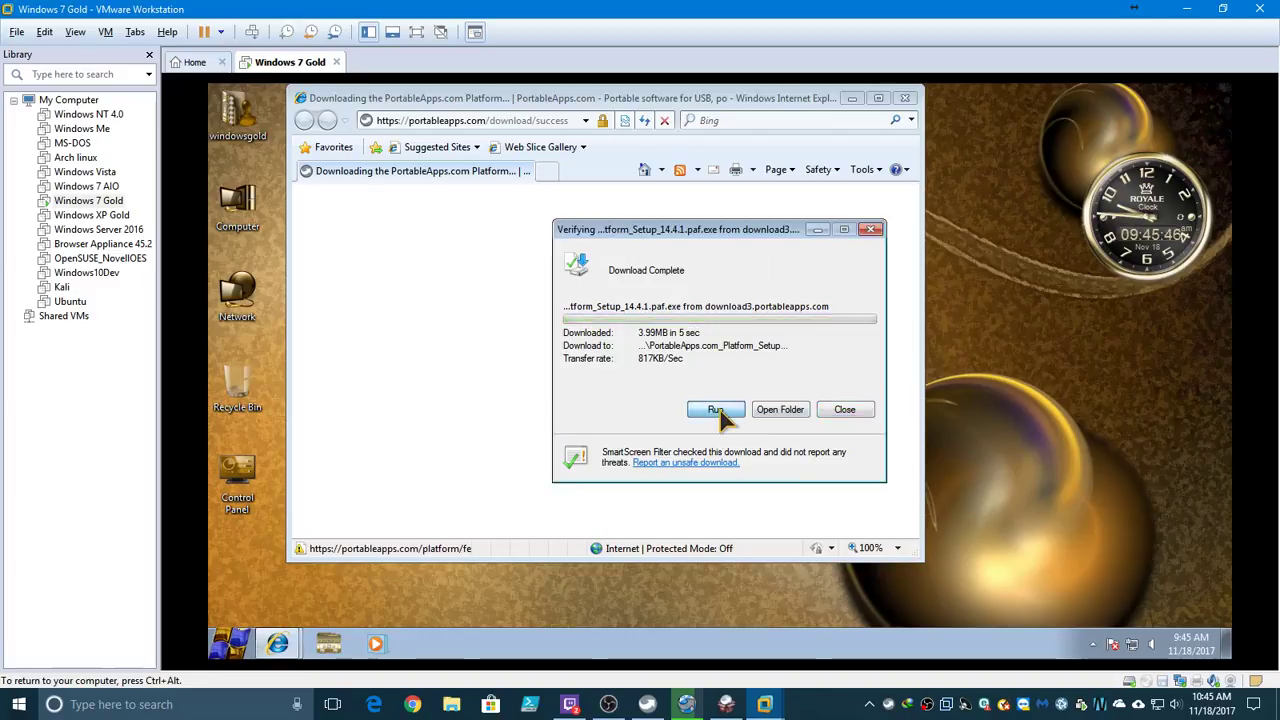
click(770, 319)
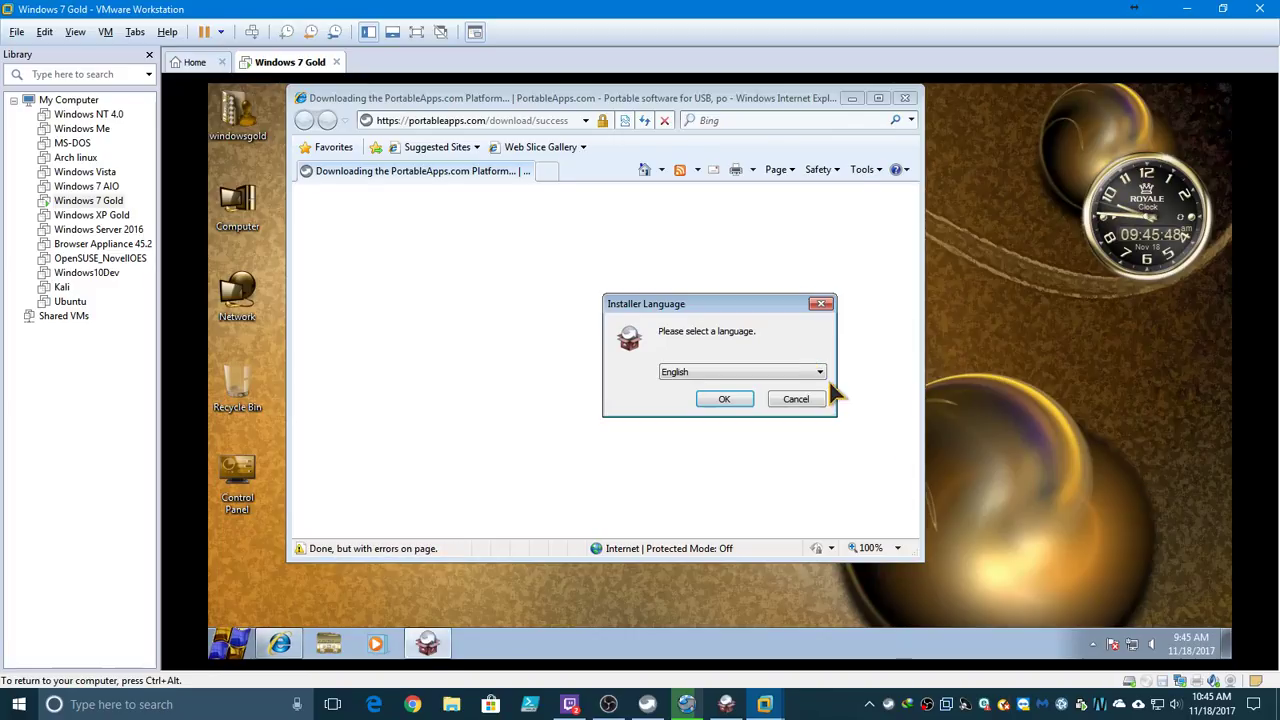
click(735, 398)
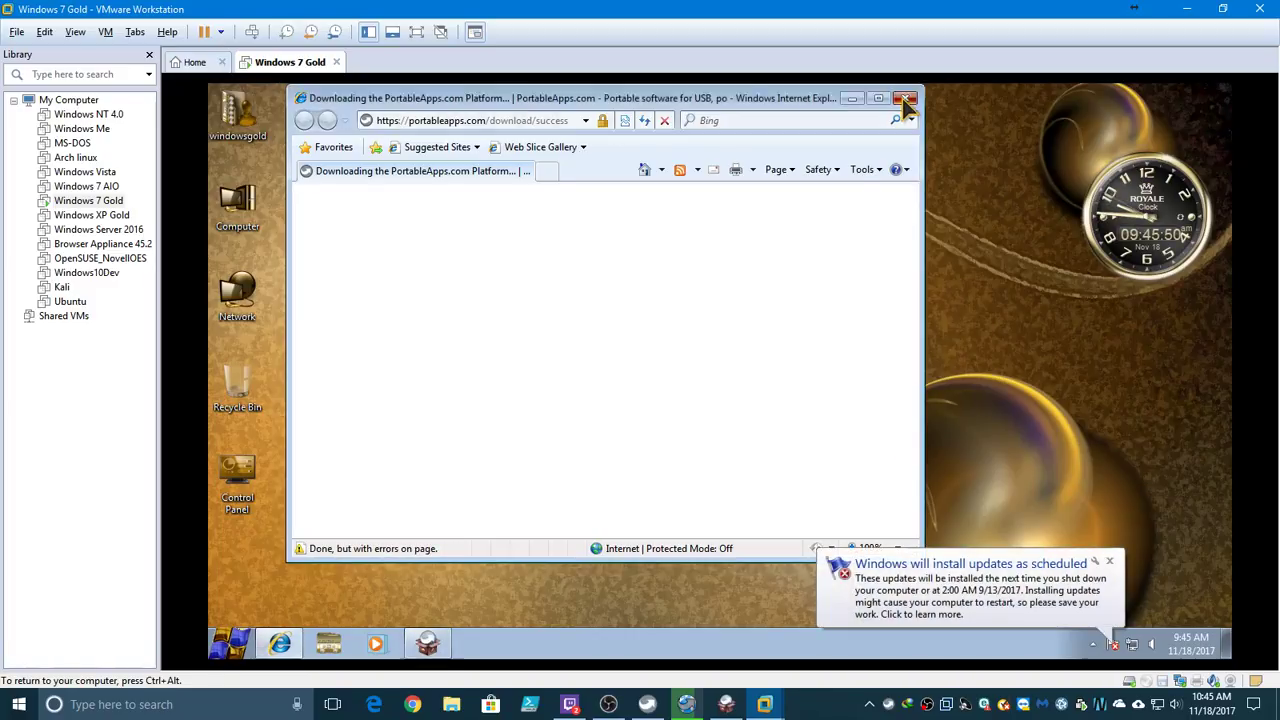
click(905, 99)
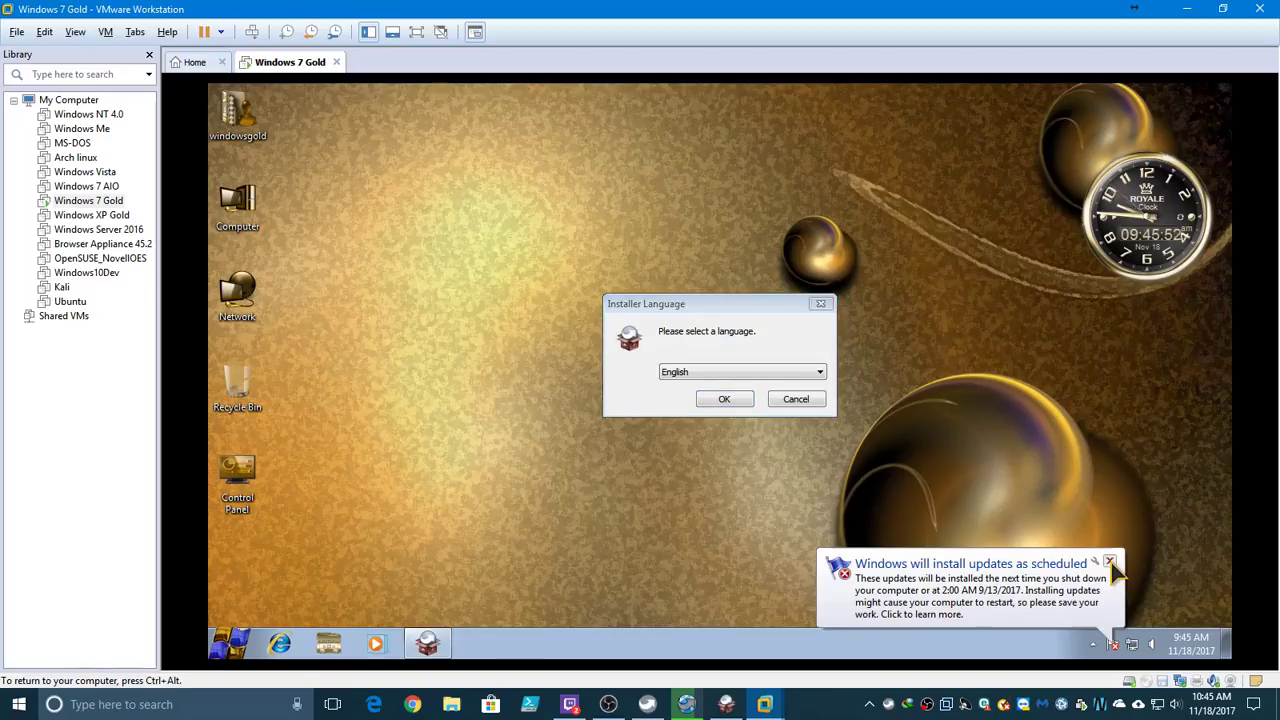
click(1110, 562)
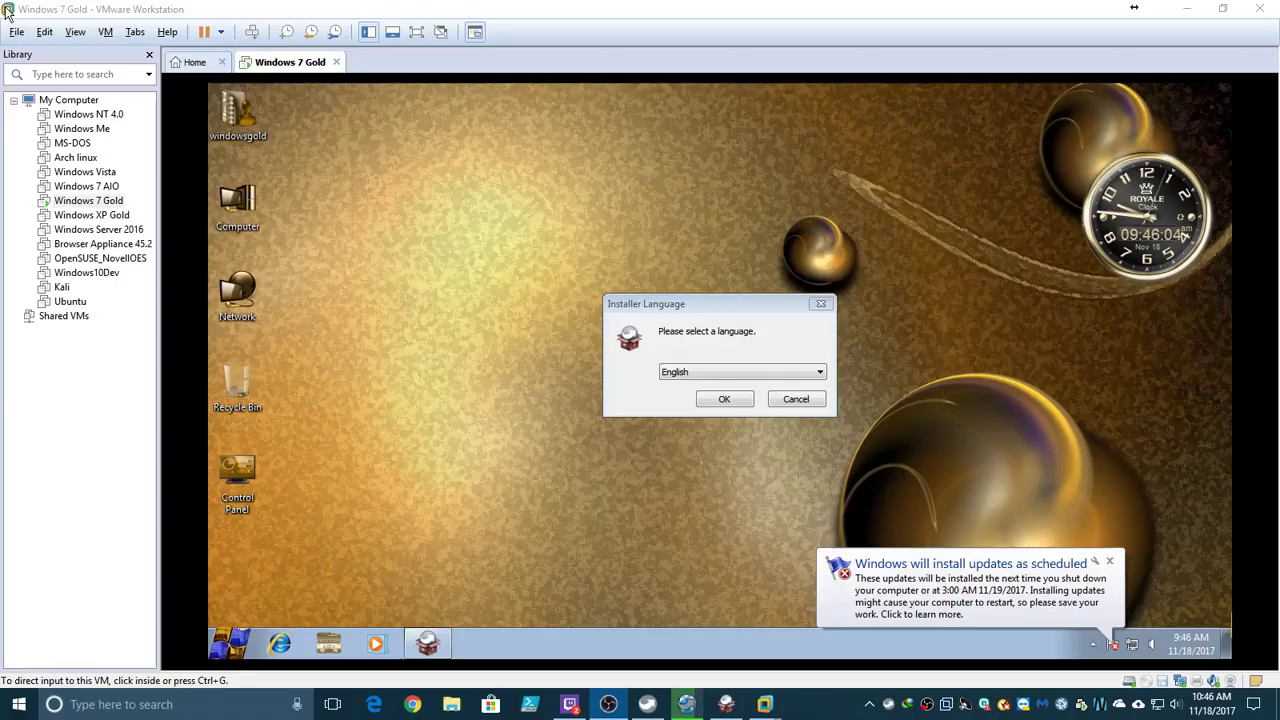
click(1110, 563)
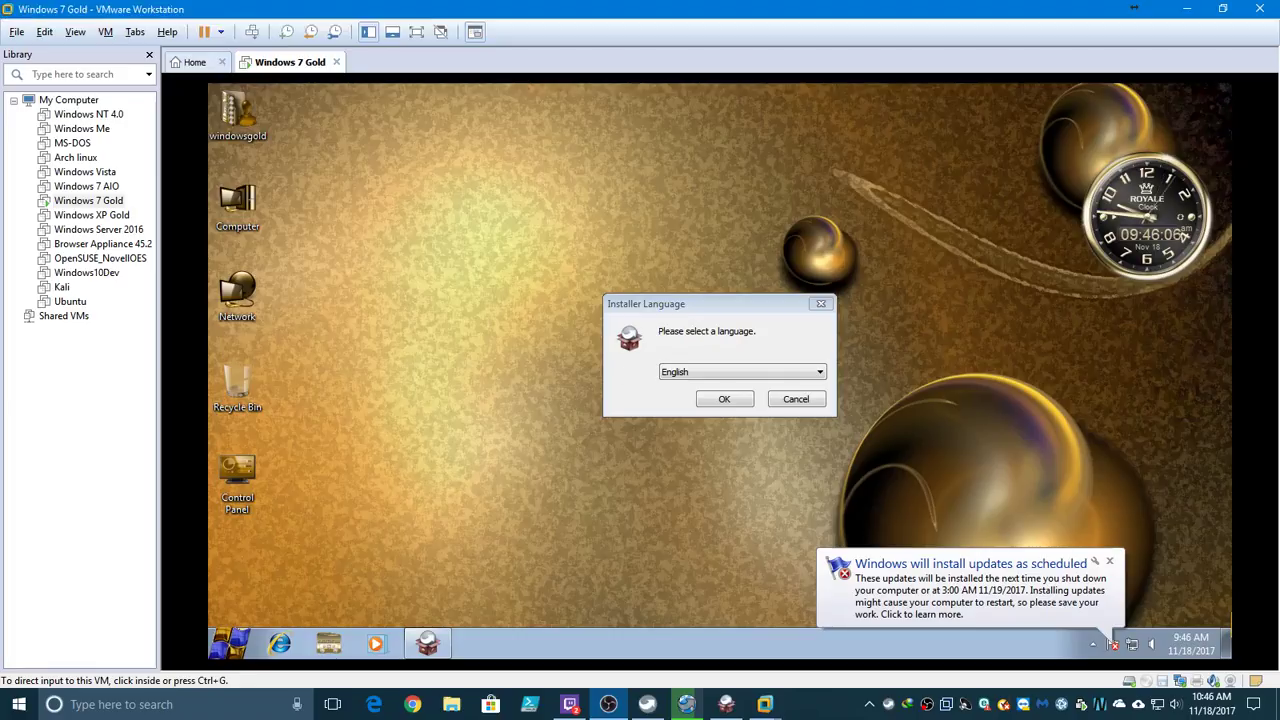
Step: Keep English, accept the licence agreement, and choose a custom install location
click(735, 397)
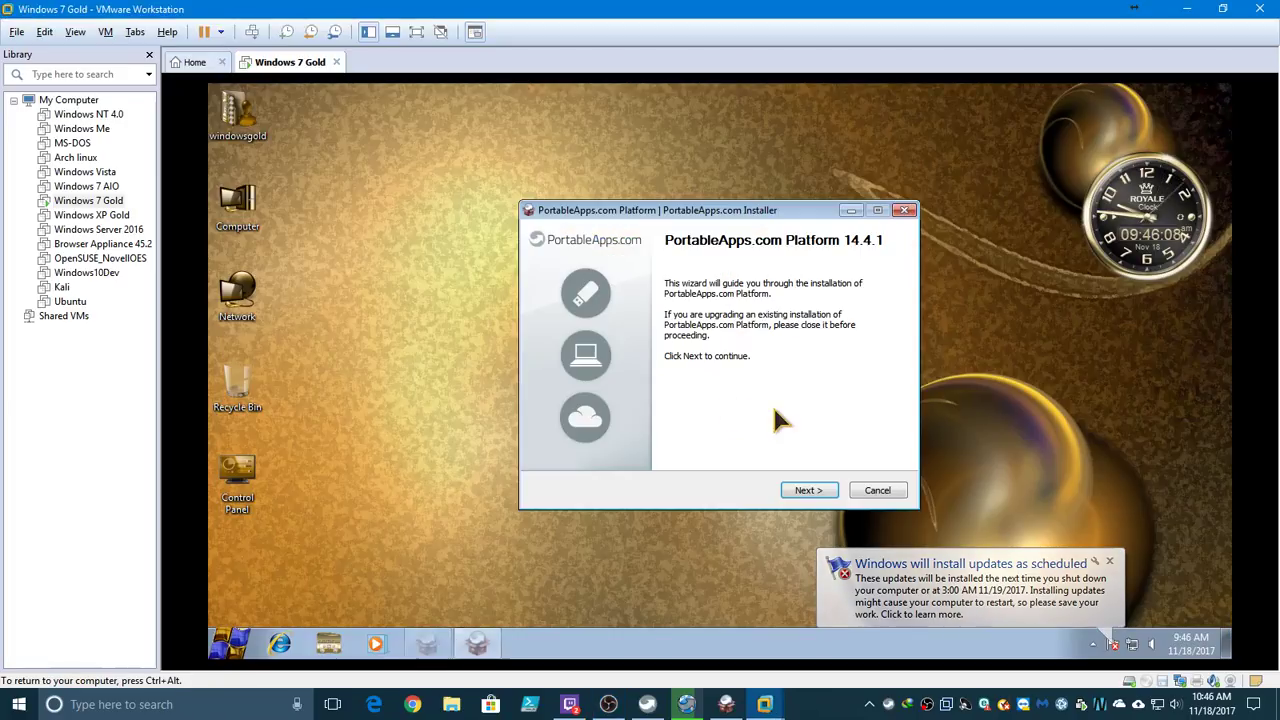
click(811, 491)
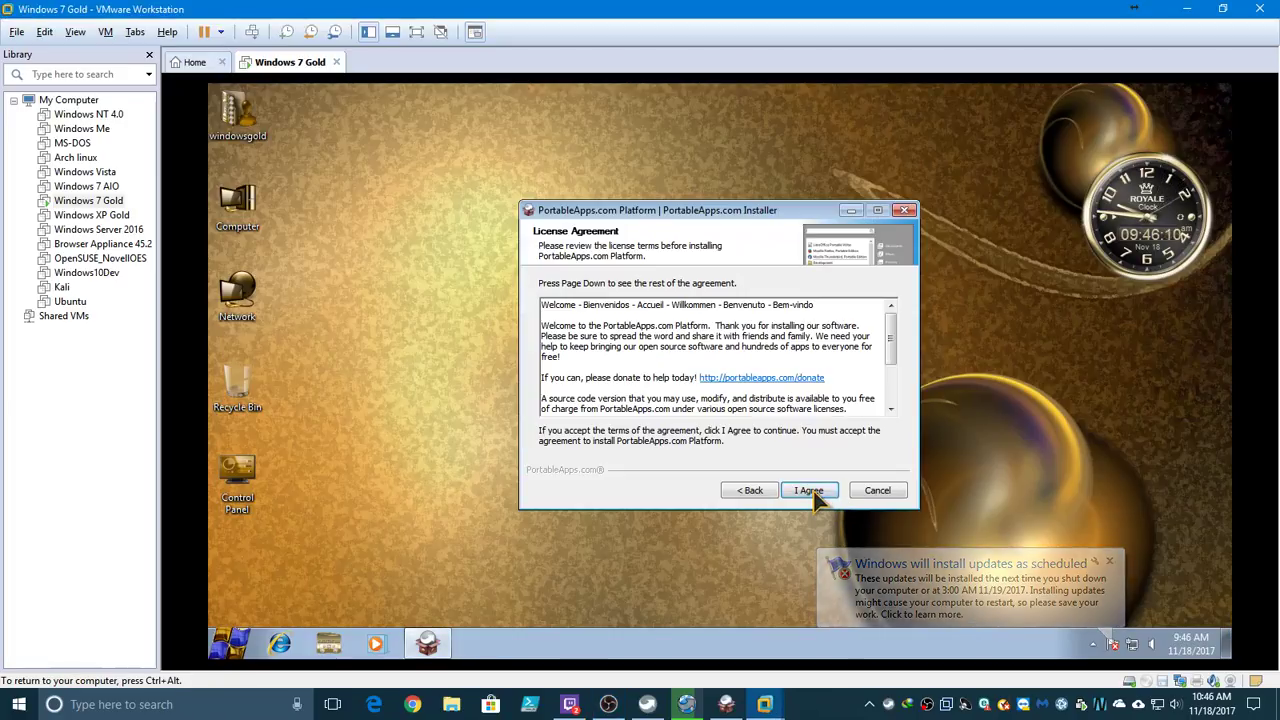
click(809, 491)
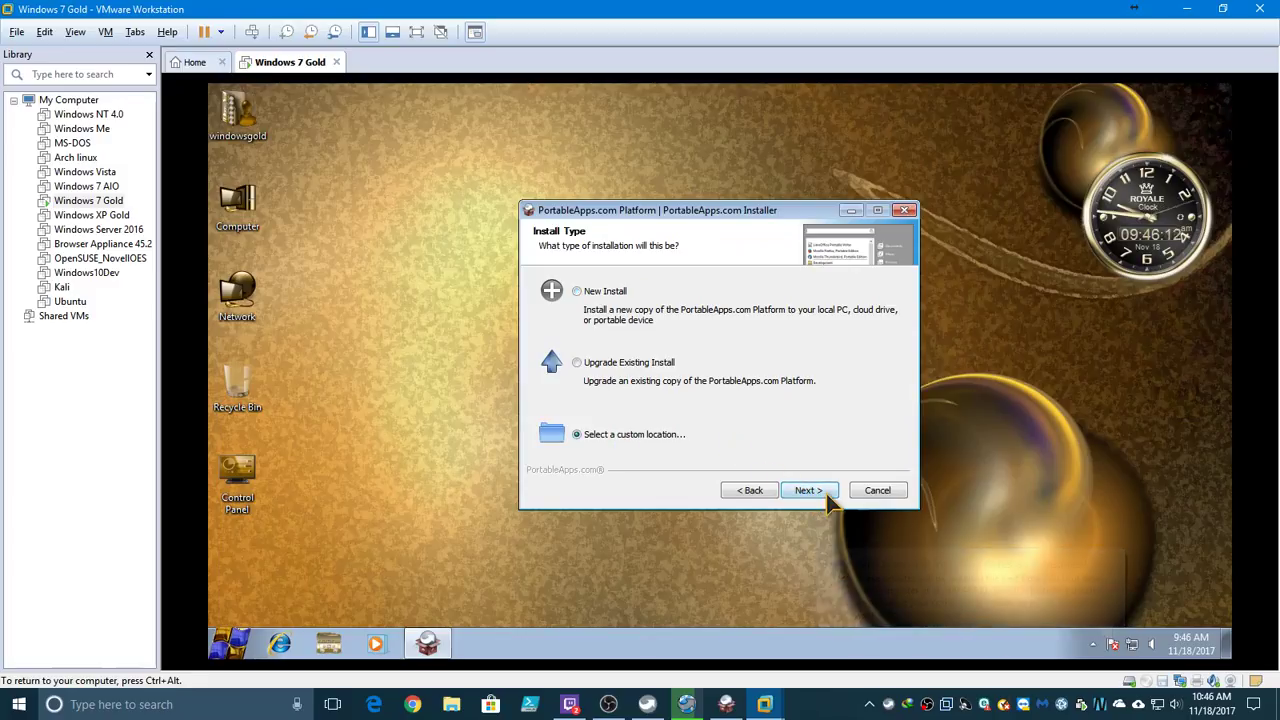
click(808, 490)
Step: Create a TMBSubsystem folder on the Desktop and set it as the install destination
click(847, 397)
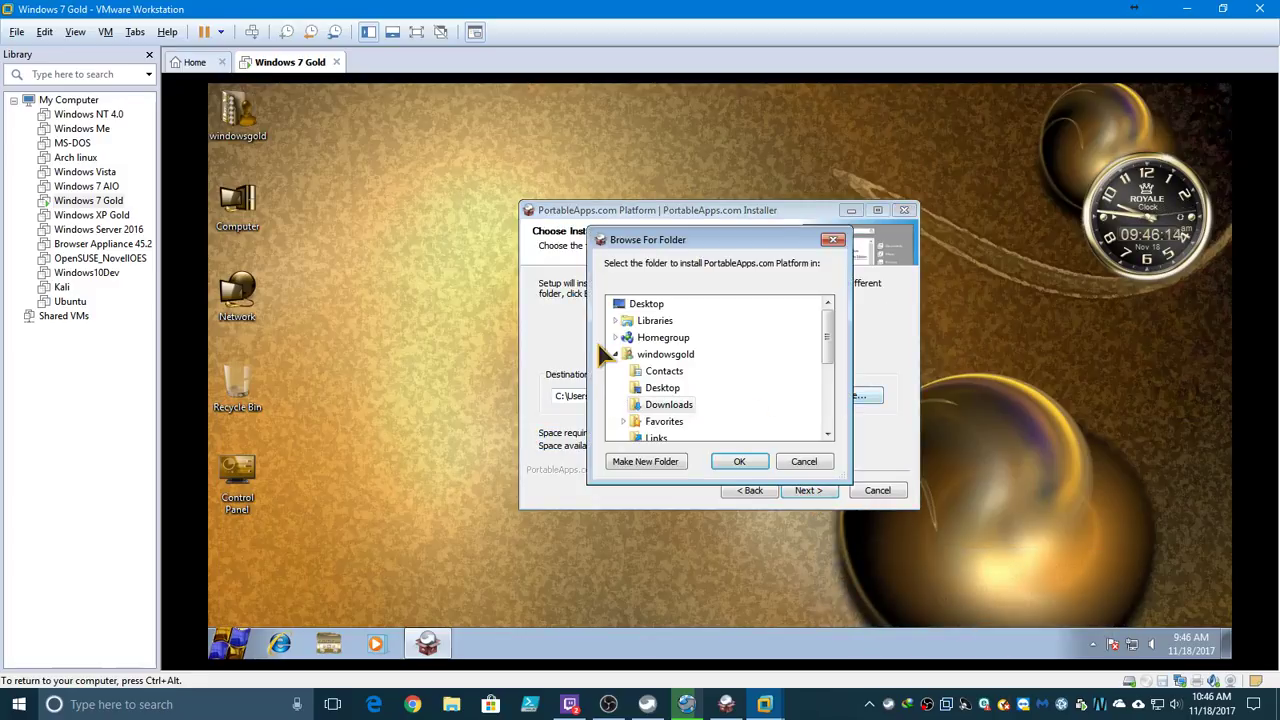
click(646, 304)
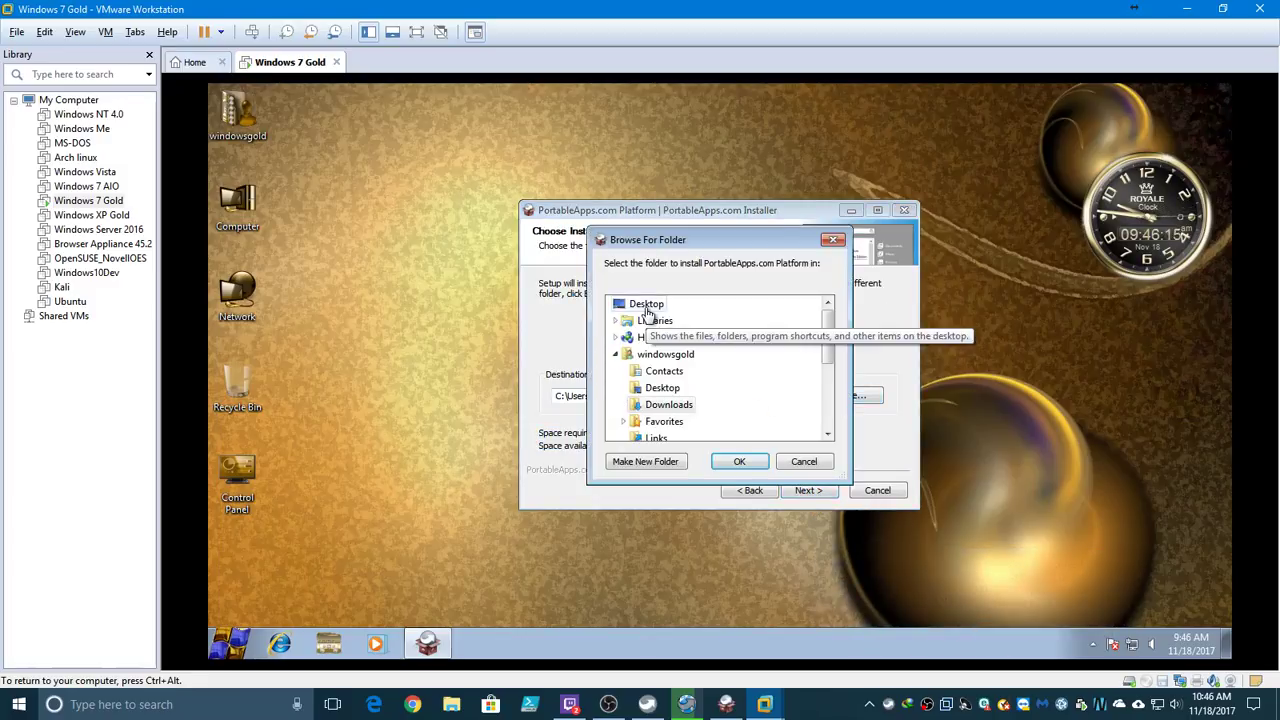
click(670, 462)
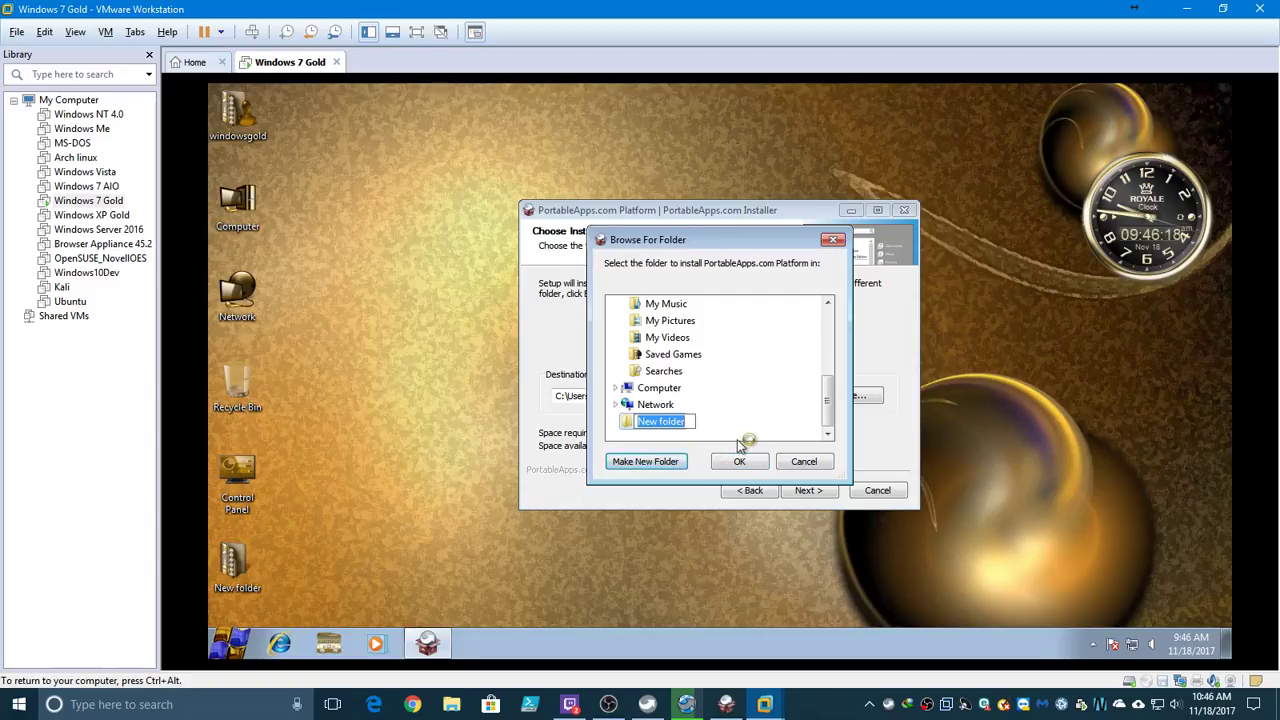
text(T)
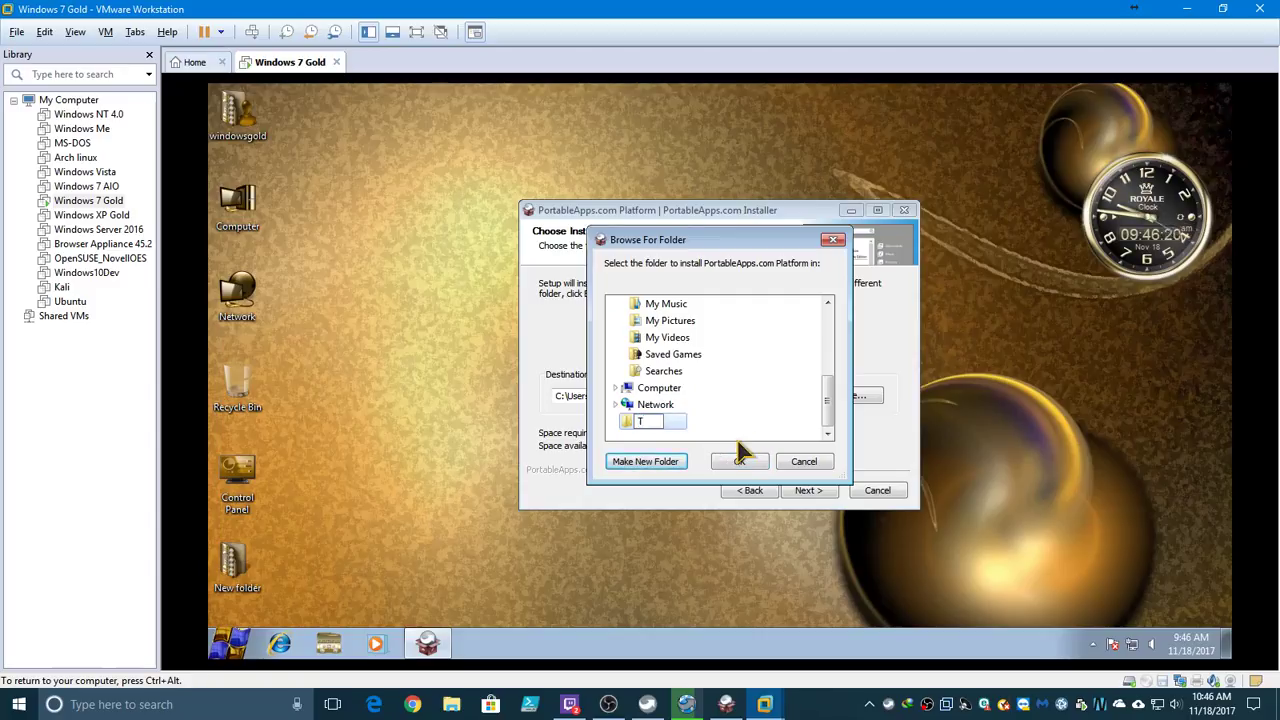
text(MBSubsystem)
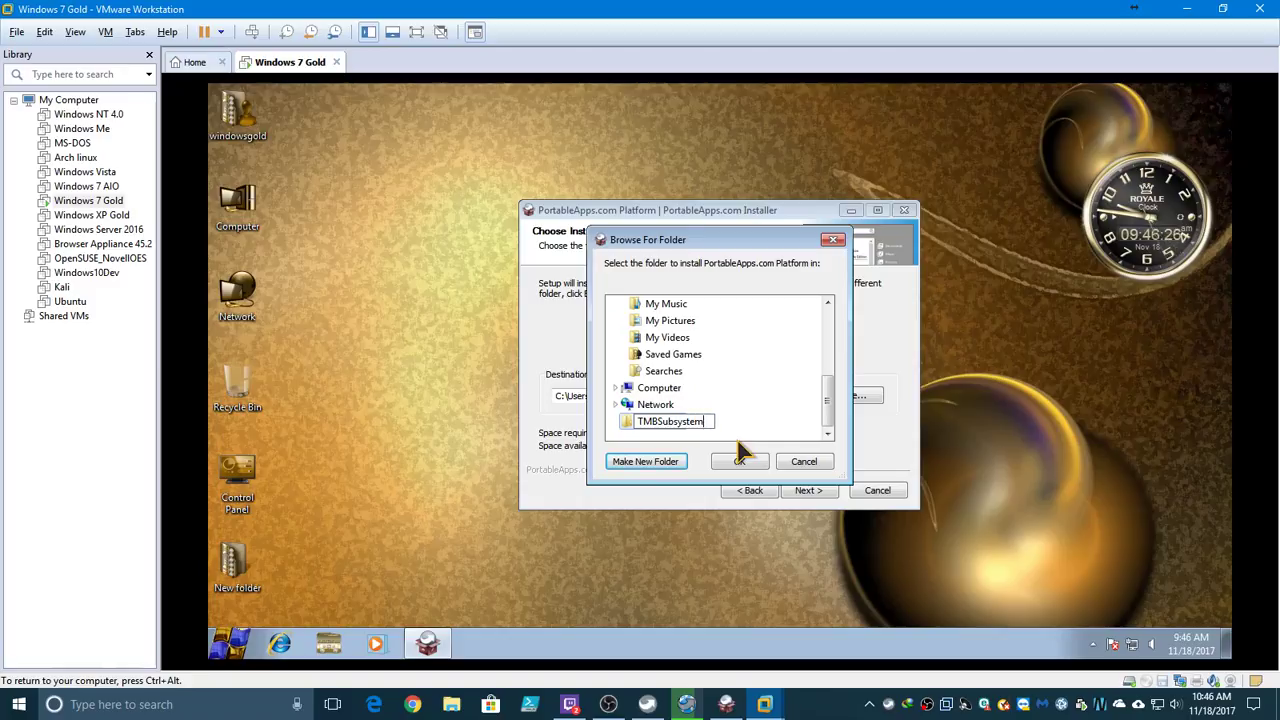
click(740, 463)
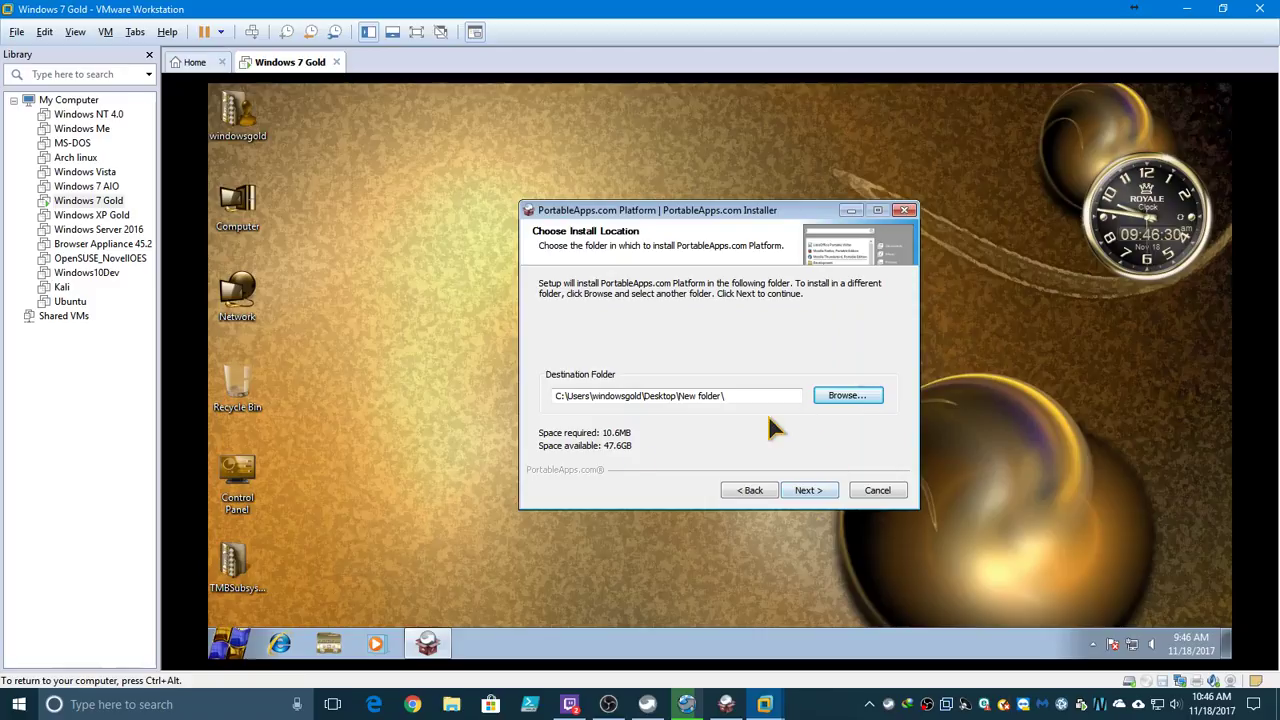
click(867, 398)
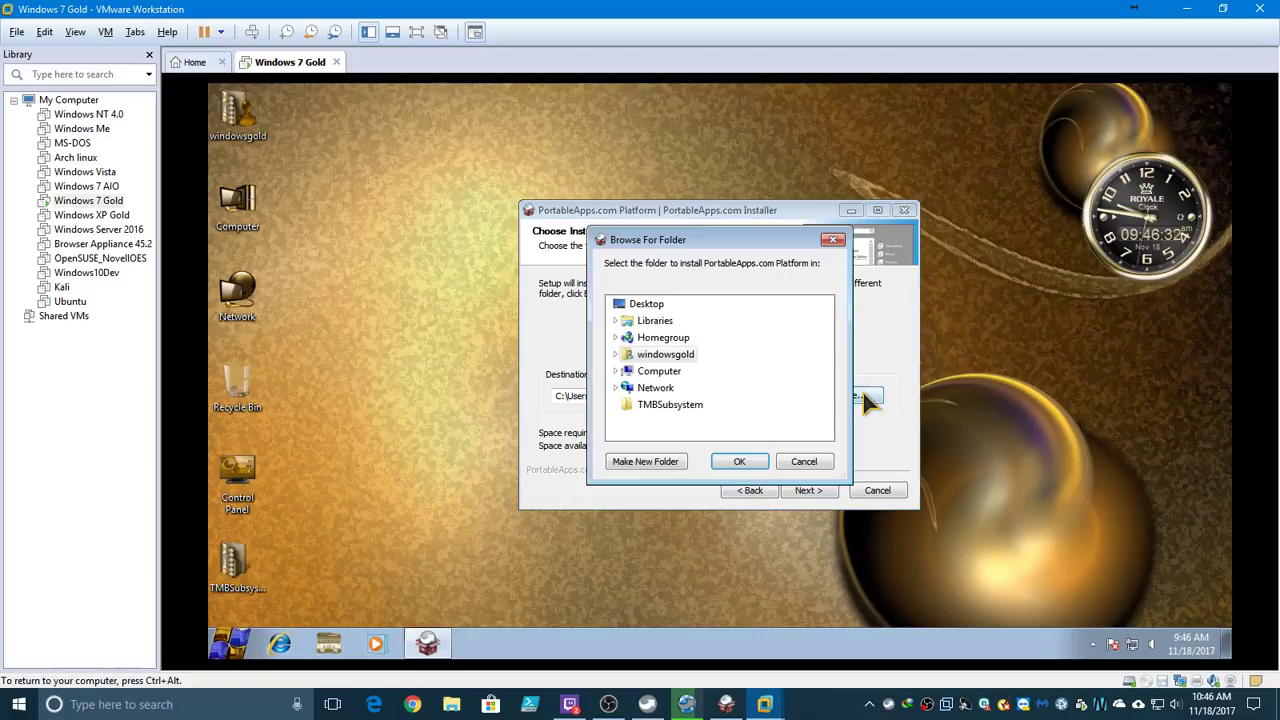
click(655, 406)
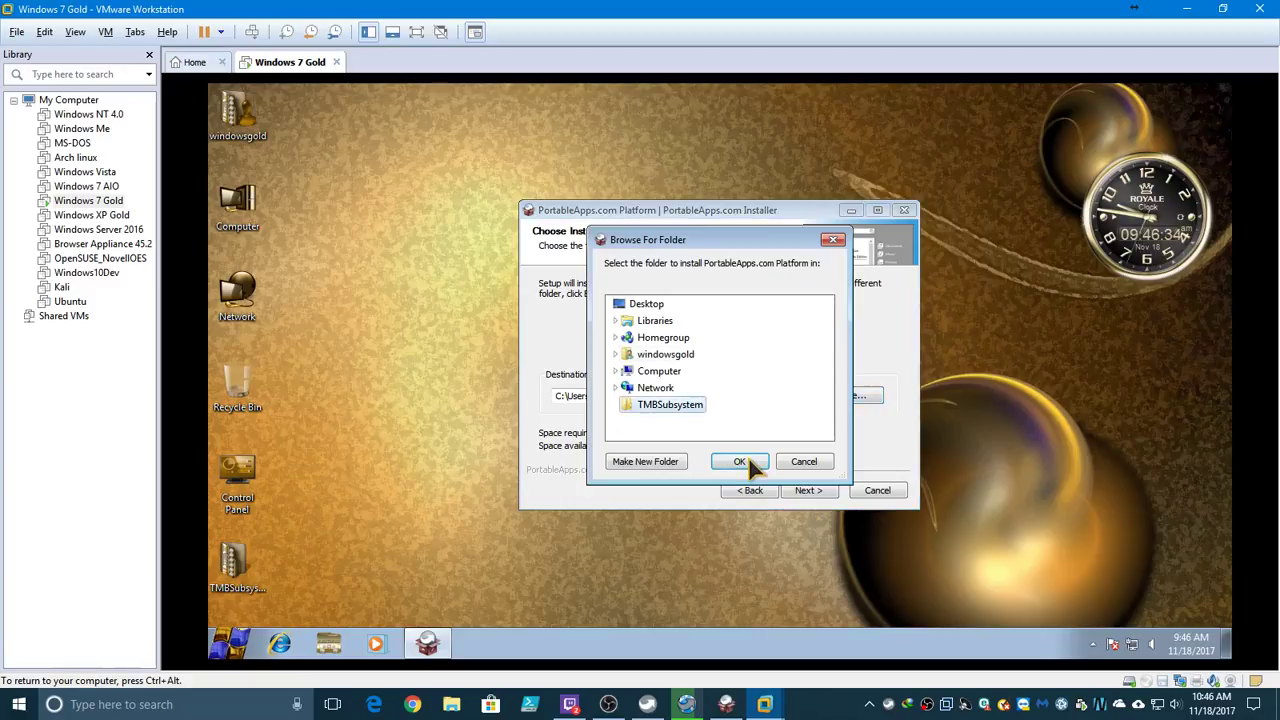
click(740, 461)
click(808, 492)
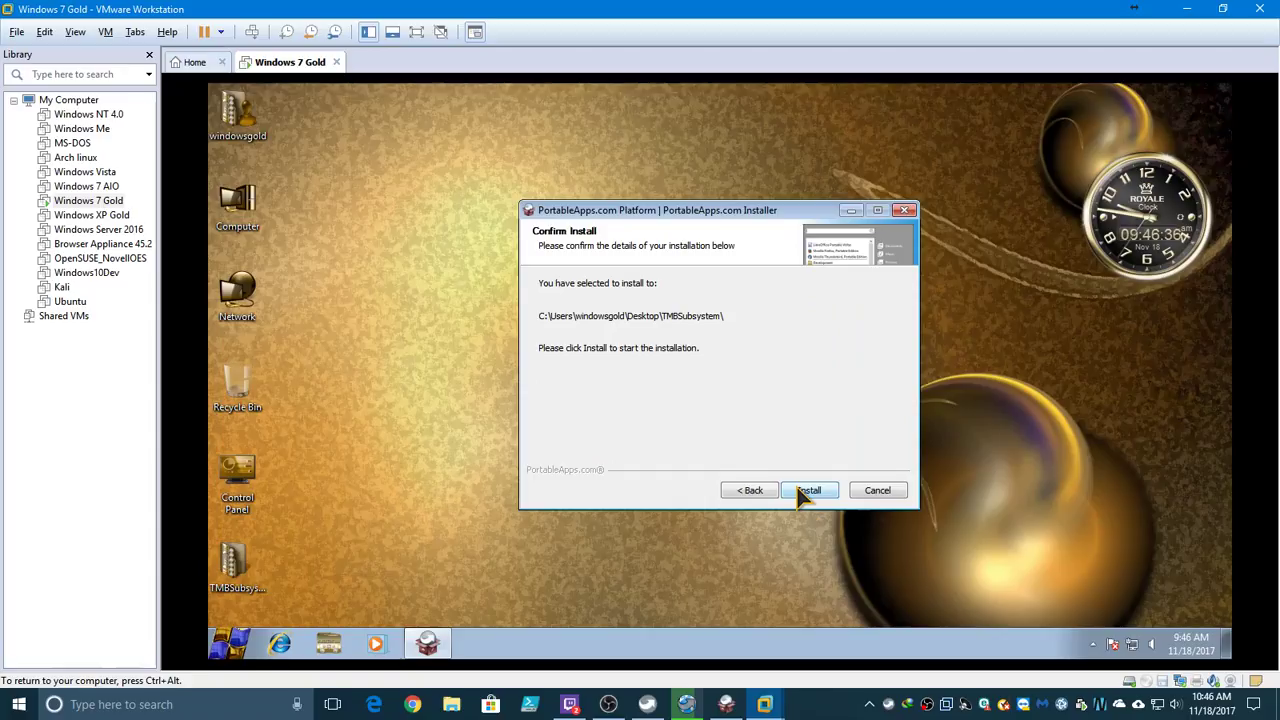
Step: Install the PortableApps.com Platform, launch it on finish, and close the What's New window
click(803, 492)
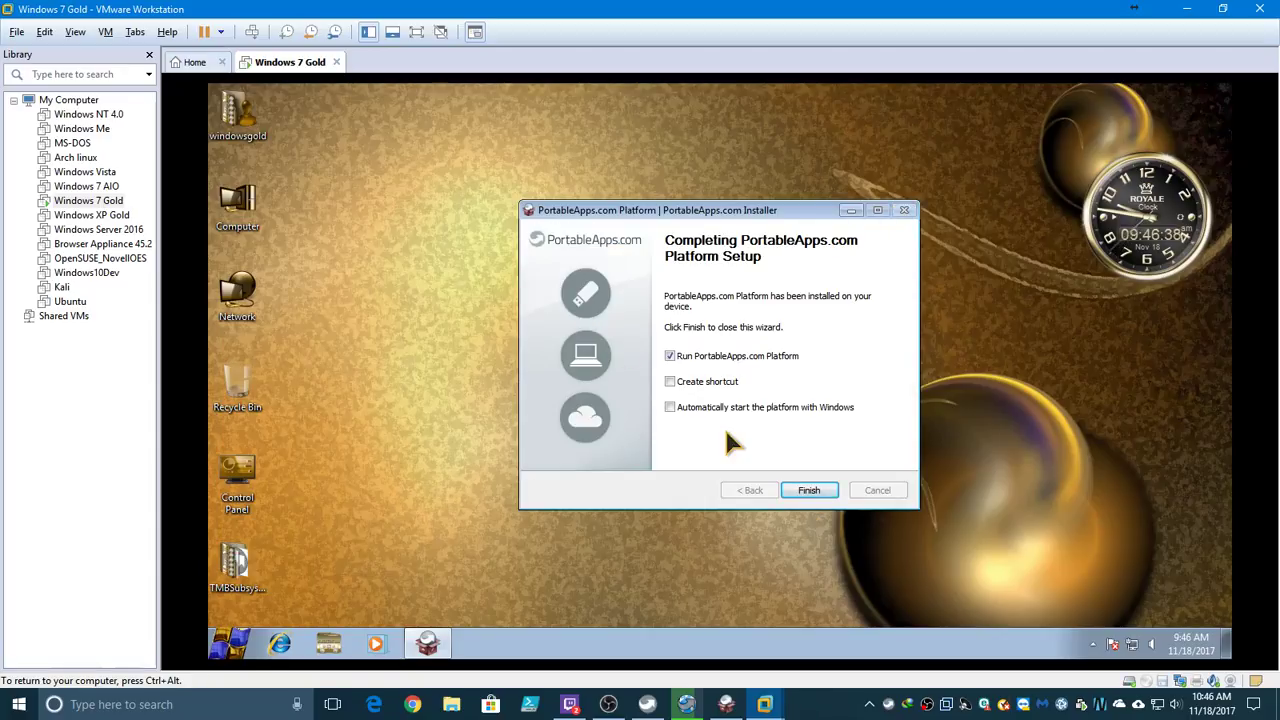
click(808, 490)
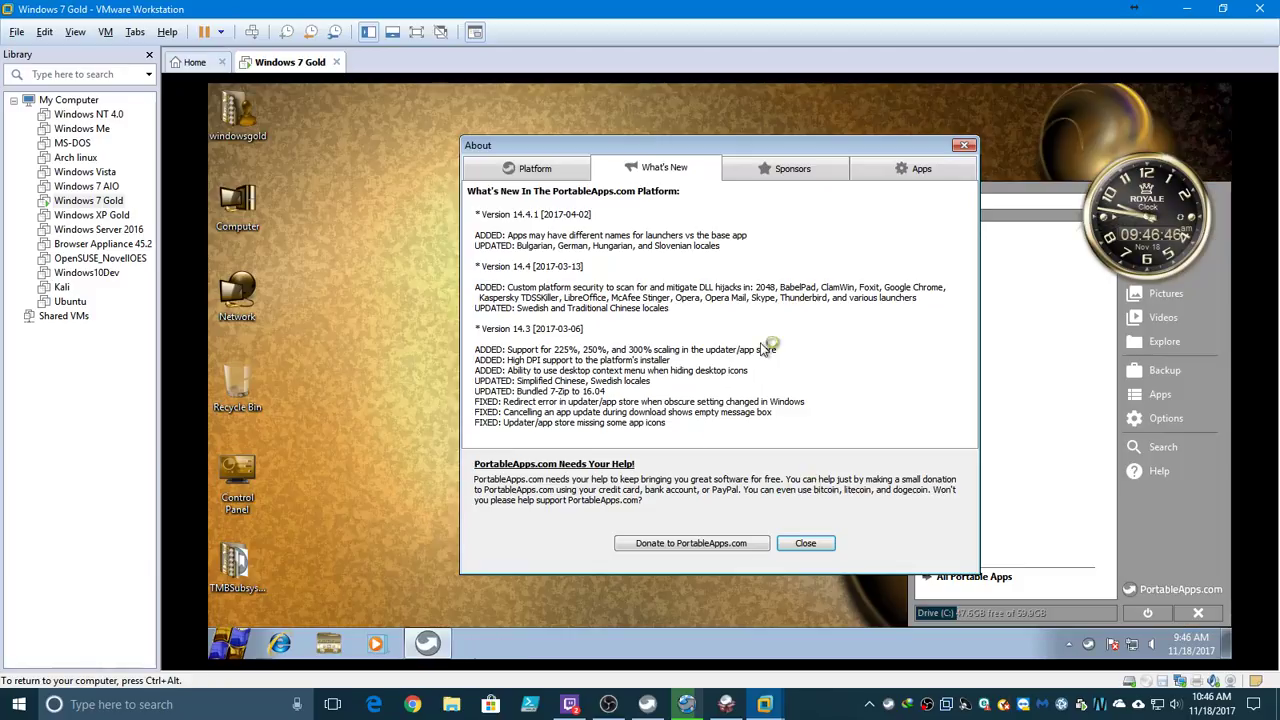
click(805, 545)
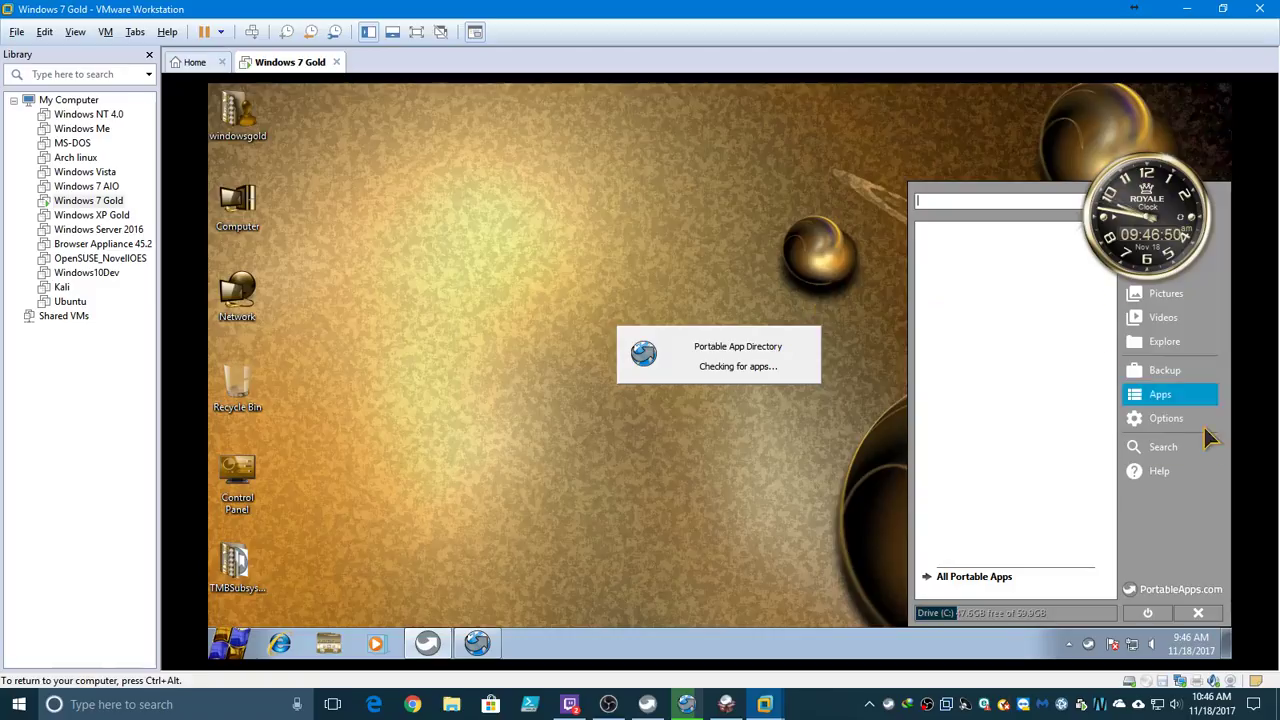
Step: Move the clock gadget higher, browse the app directory, and mark T^3 for installation
drag(1177, 198, 1190, 140)
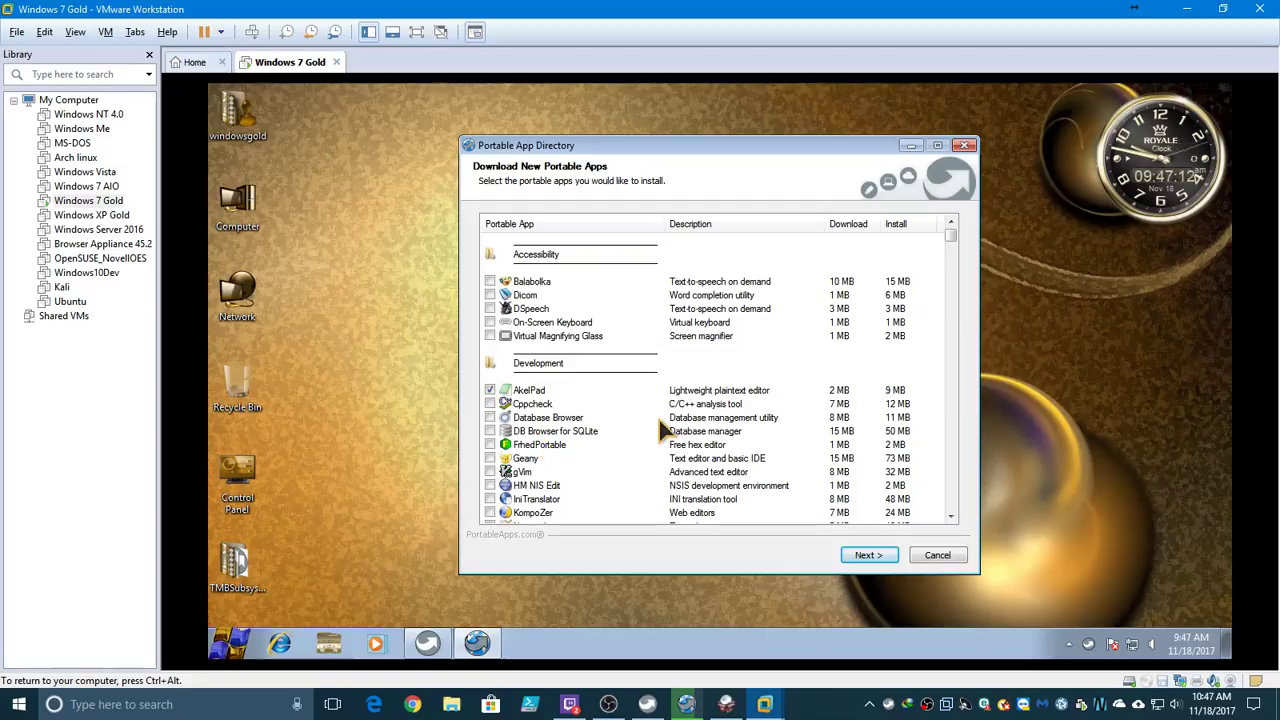
scroll(660, 440, down, 1)
scroll(660, 440, down, 1)
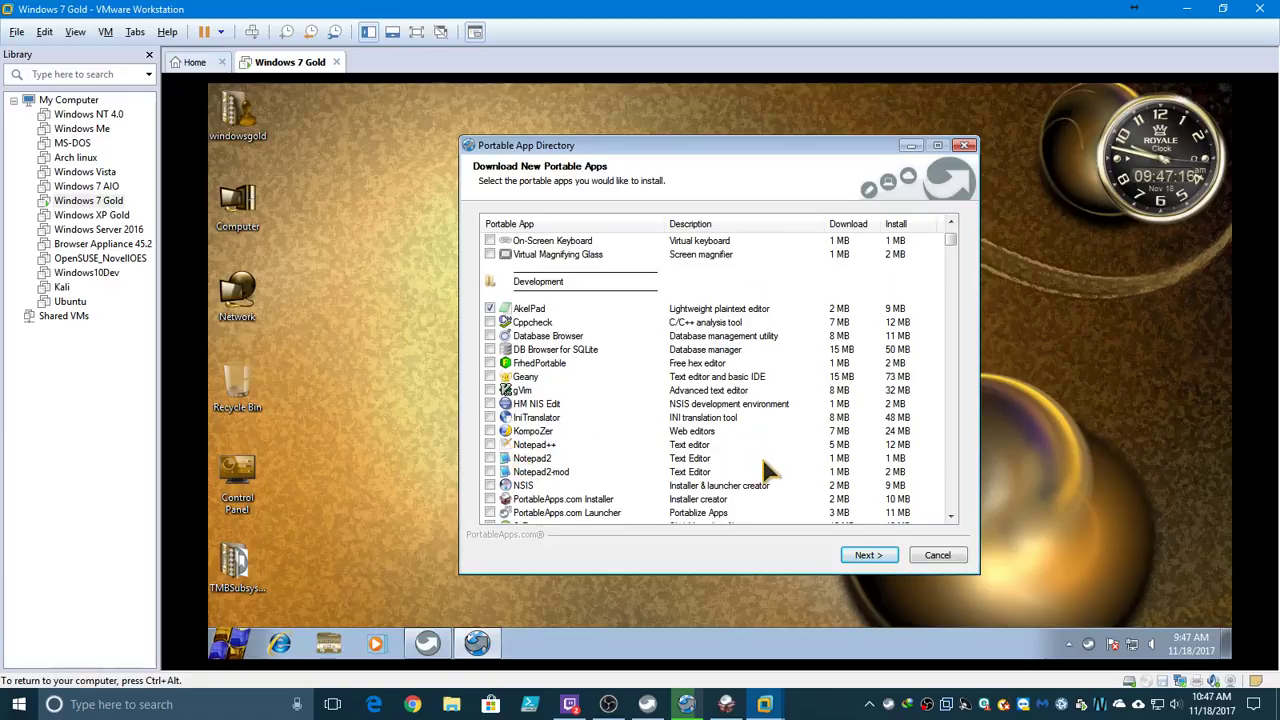
scroll(763, 470, down, 1)
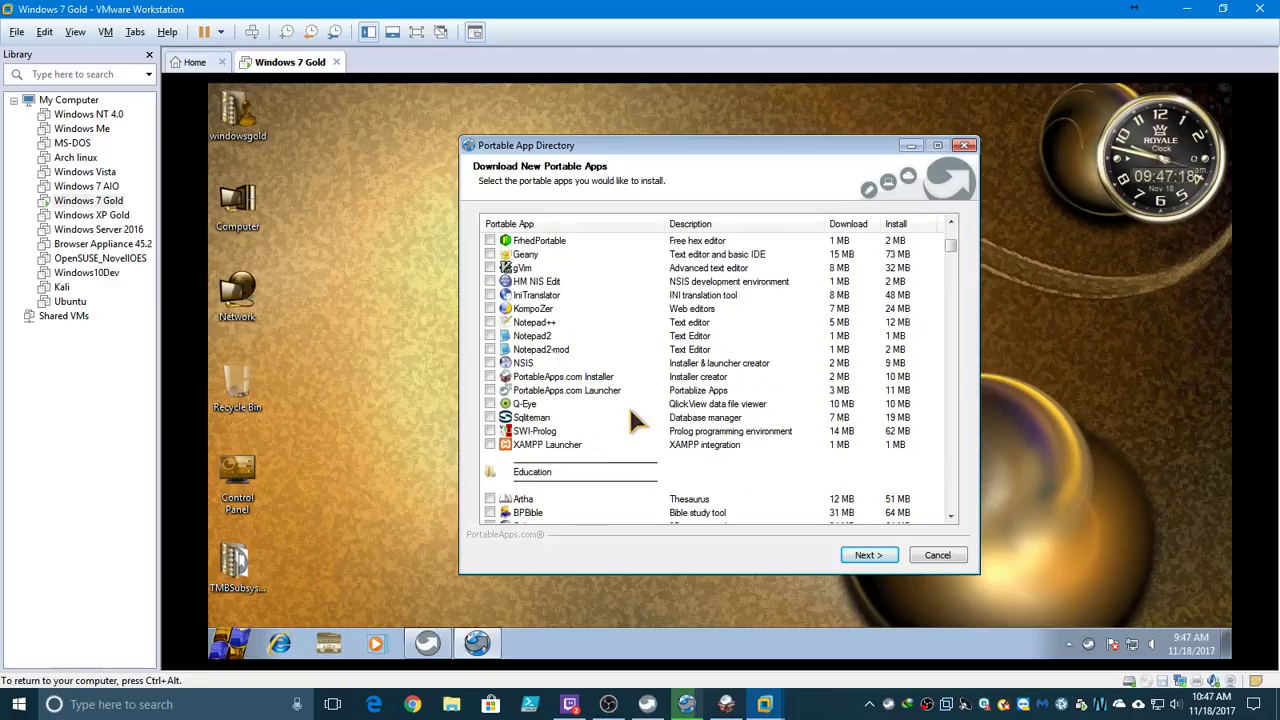
scroll(630, 420, up, 1)
scroll(630, 412, up, 1)
scroll(634, 350, up, 1)
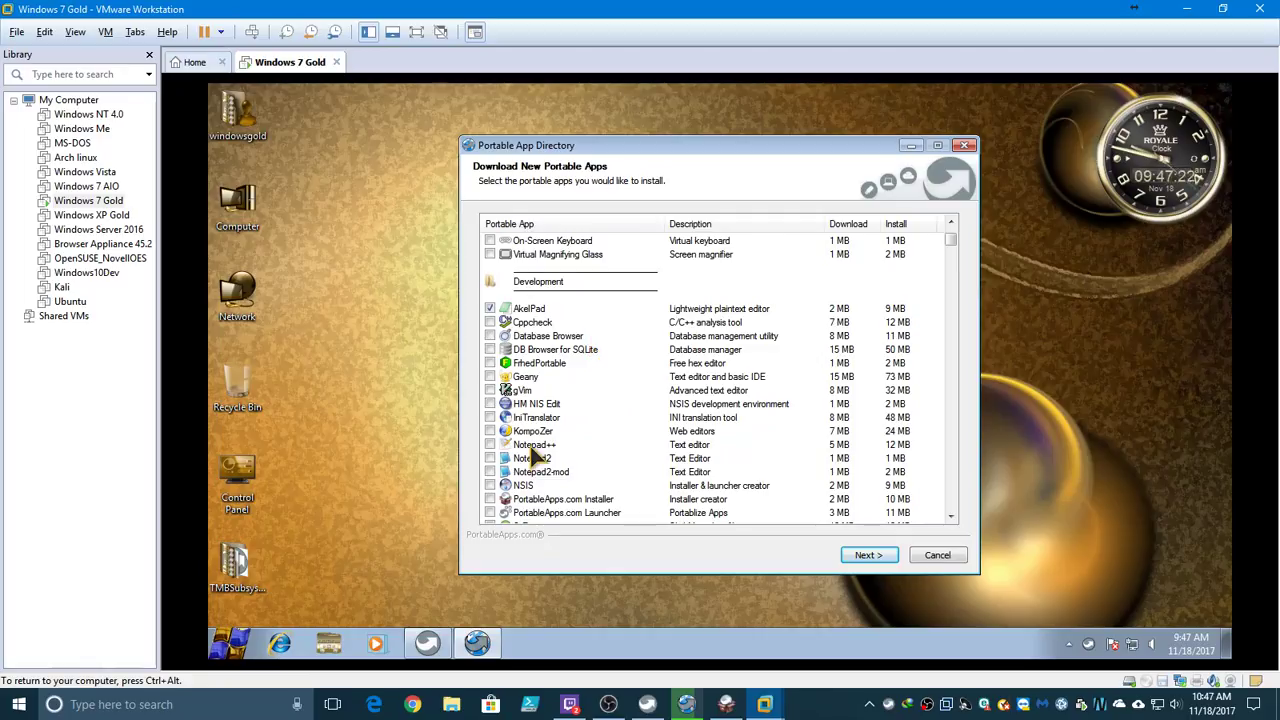
scroll(564, 475, down, 1)
scroll(578, 480, down, 2)
scroll(583, 485, down, 5)
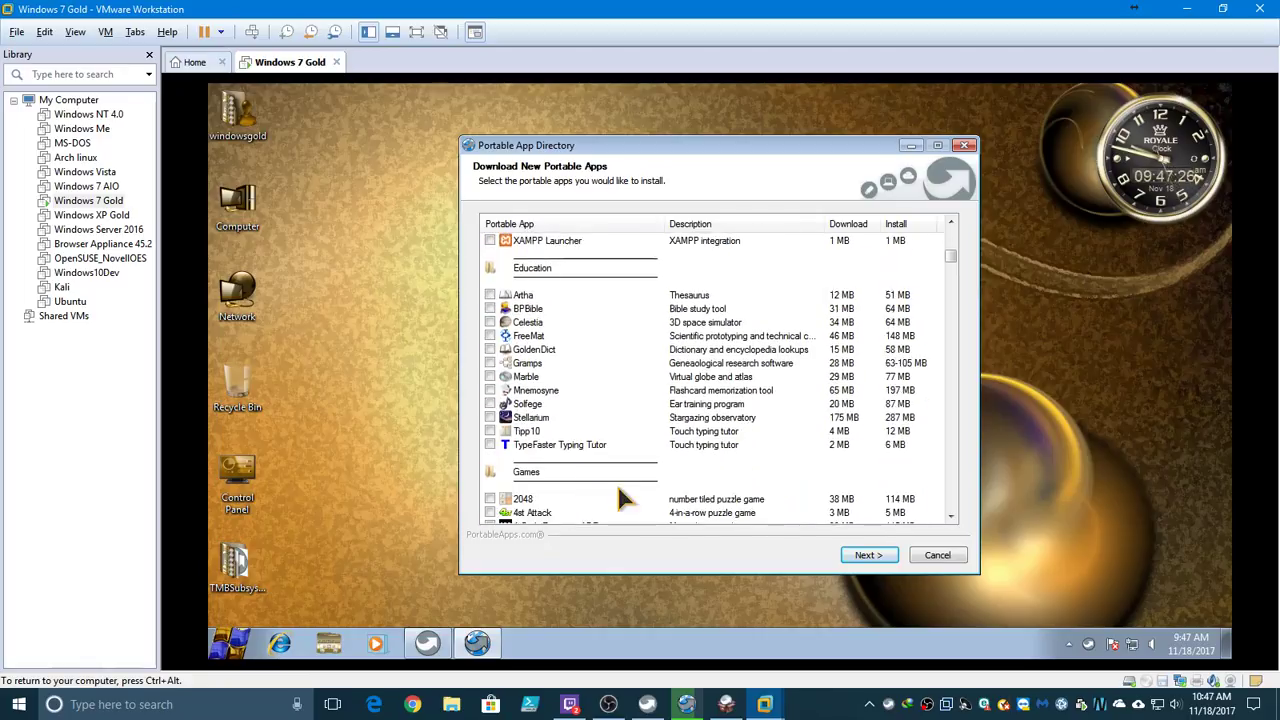
scroll(613, 487, down, 5)
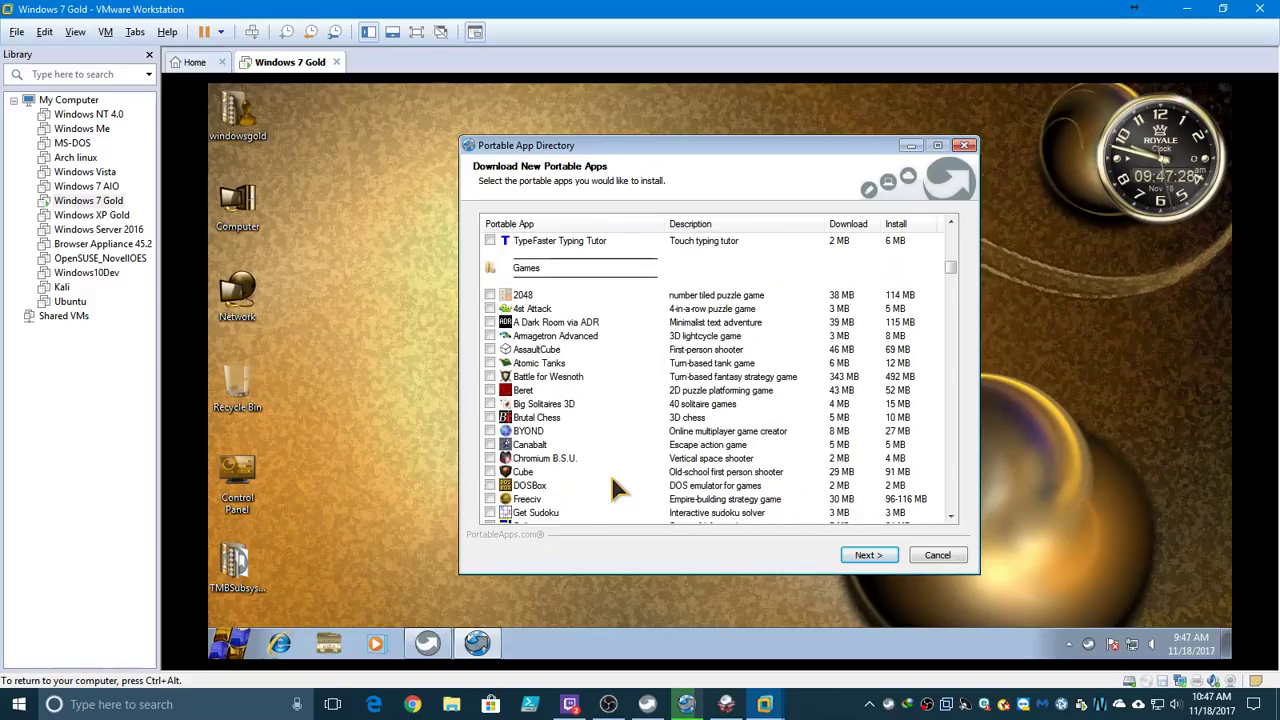
scroll(588, 450, down, 3)
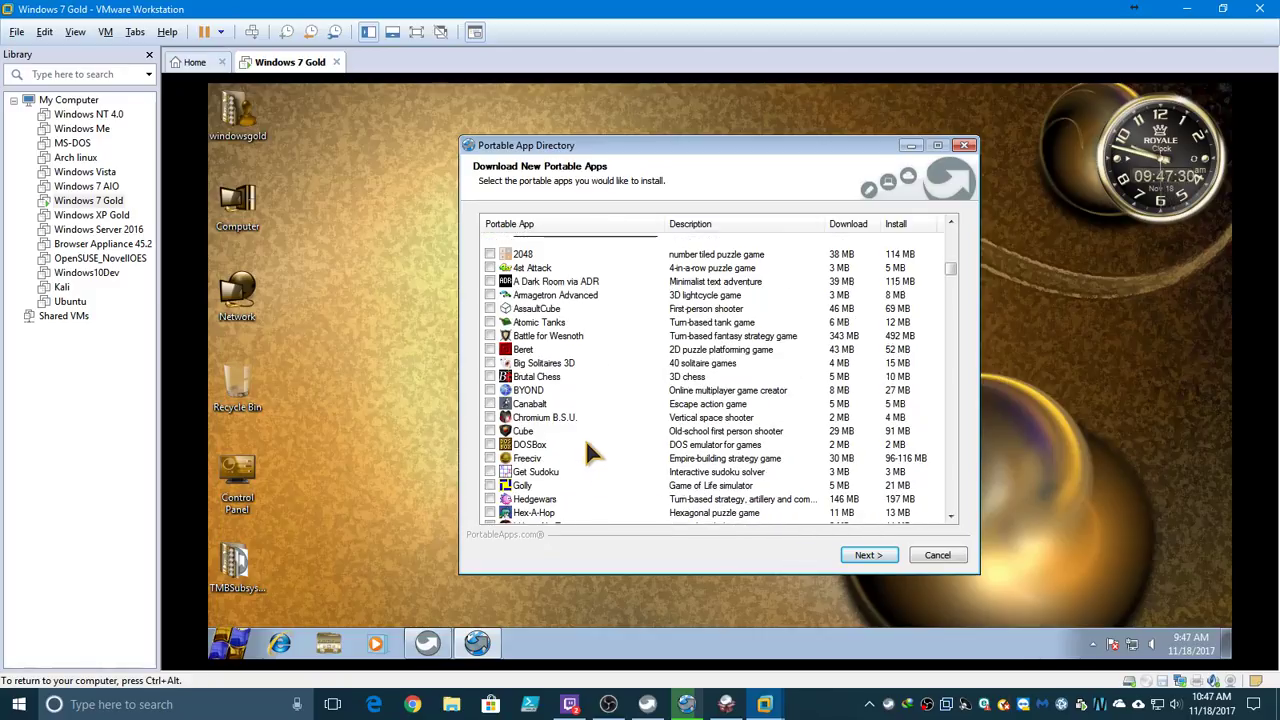
scroll(590, 452, down, 6)
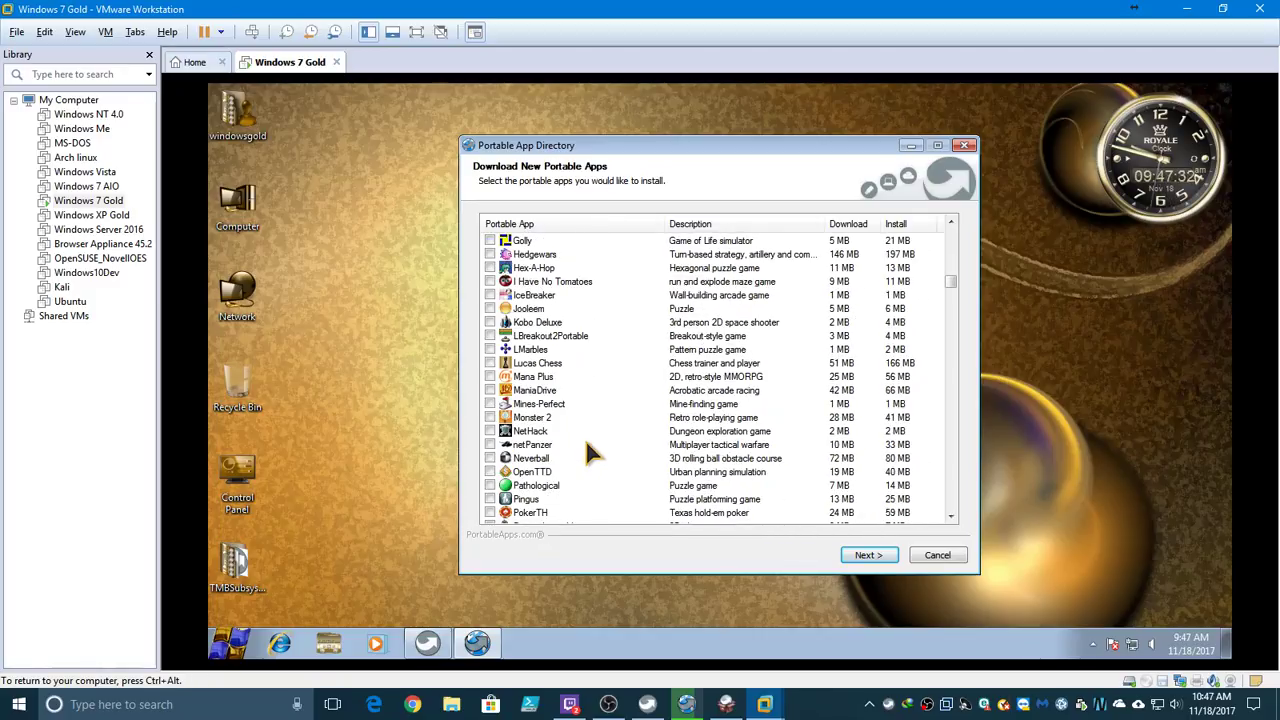
scroll(588, 446, down, 3)
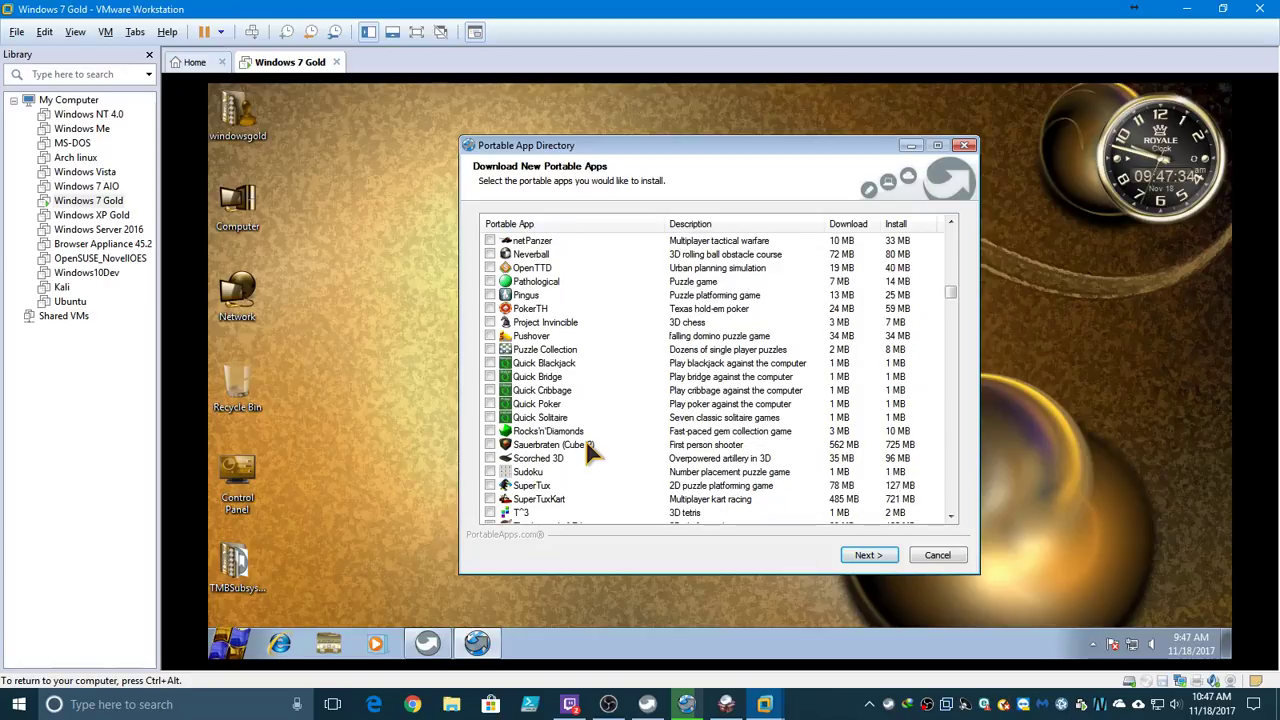
scroll(588, 447, up, 10)
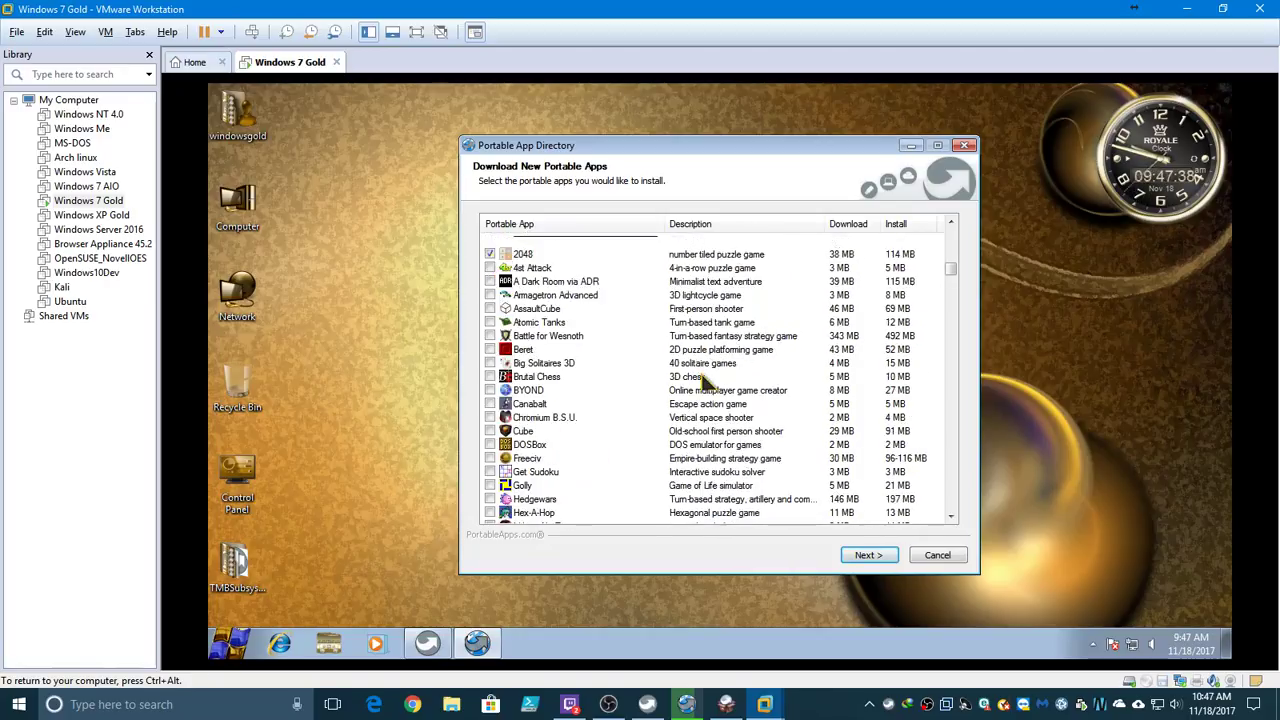
scroll(724, 392, down, 2)
scroll(727, 395, down, 4)
scroll(727, 397, down, 8)
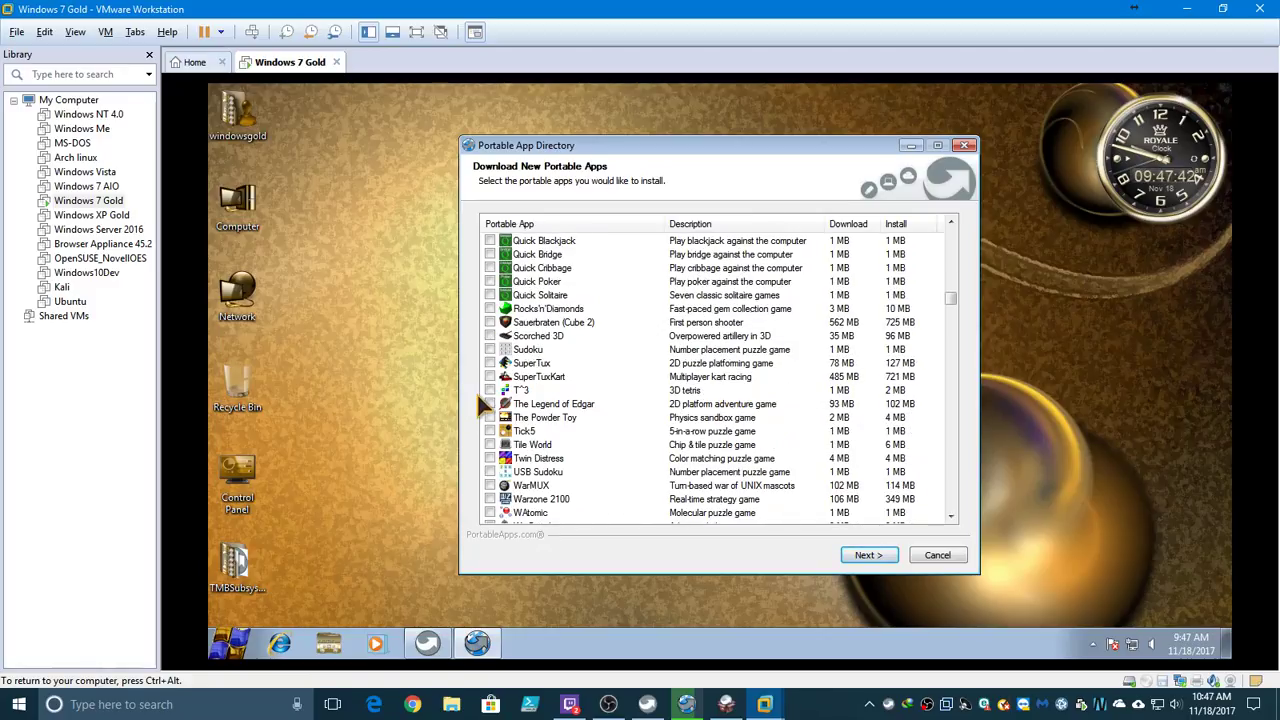
click(489, 390)
Step: Tick FileZilla, Google Chrome, Mozilla Firefox and Opera in the Internet section
scroll(618, 490, down, 3)
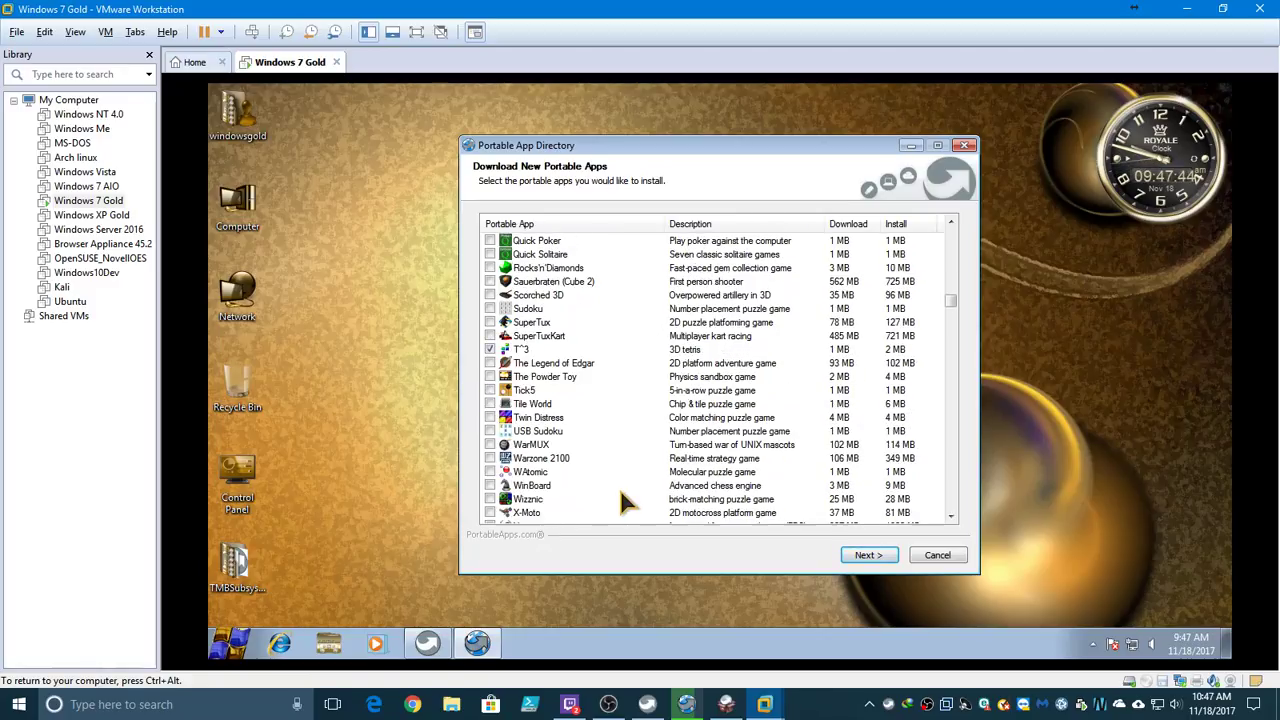
scroll(537, 495, down, 5)
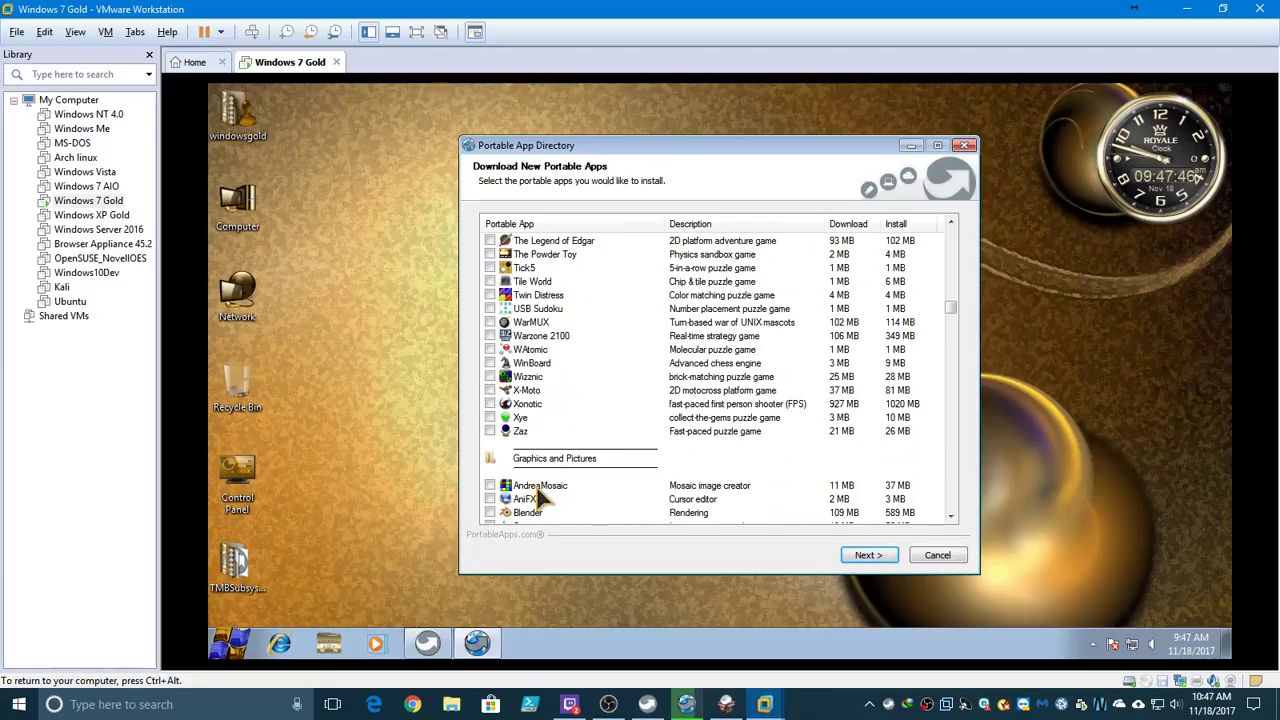
scroll(537, 495, down, 1)
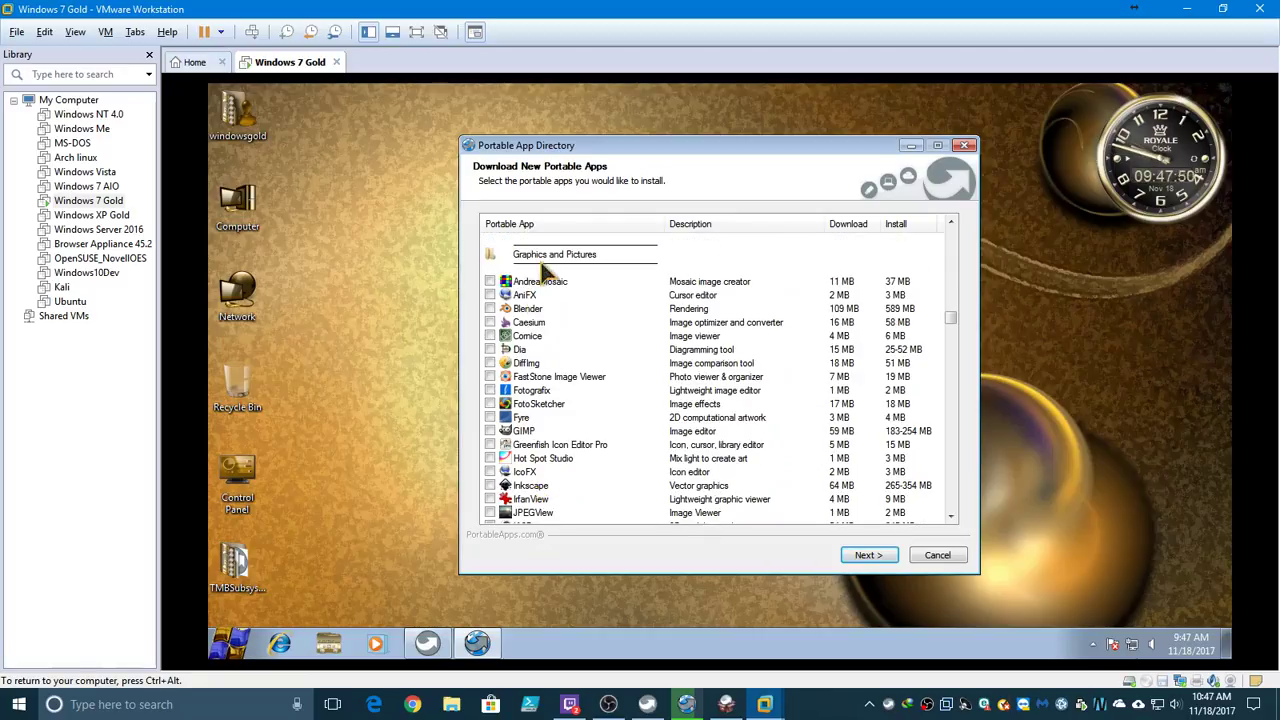
scroll(530, 260, down, 1)
scroll(725, 370, down, 4)
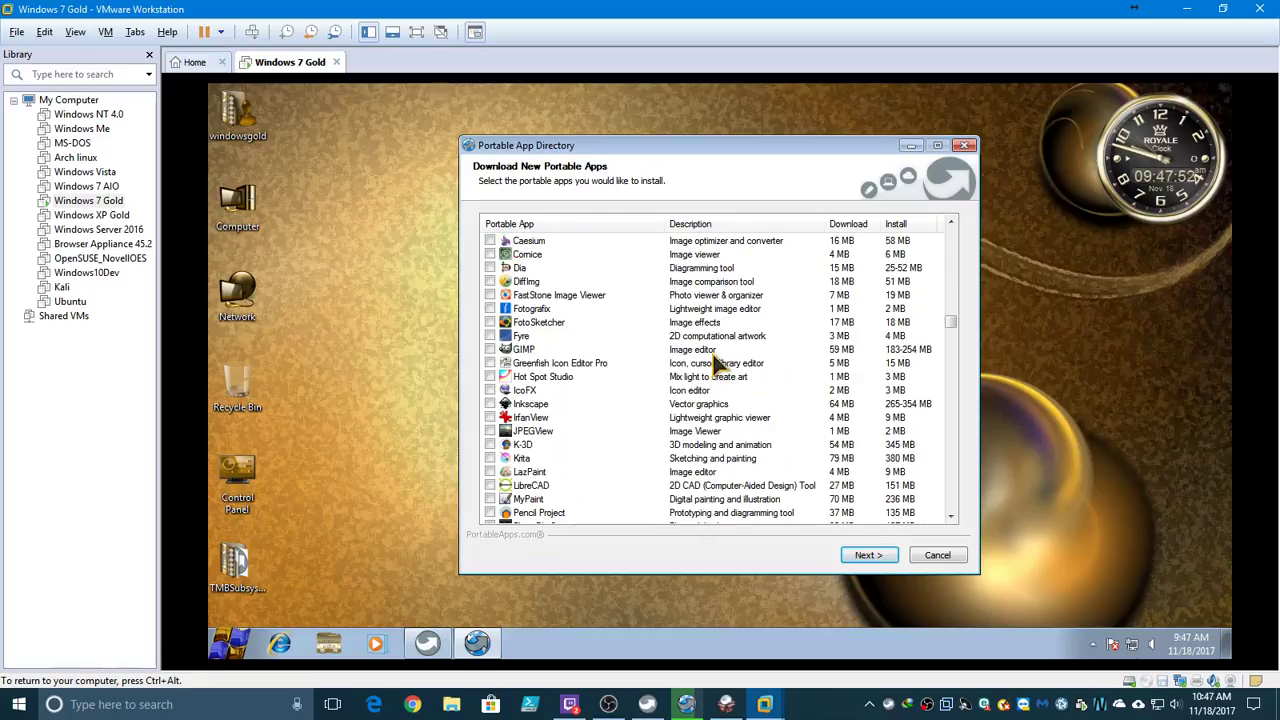
scroll(712, 365, down, 3)
scroll(705, 362, down, 2)
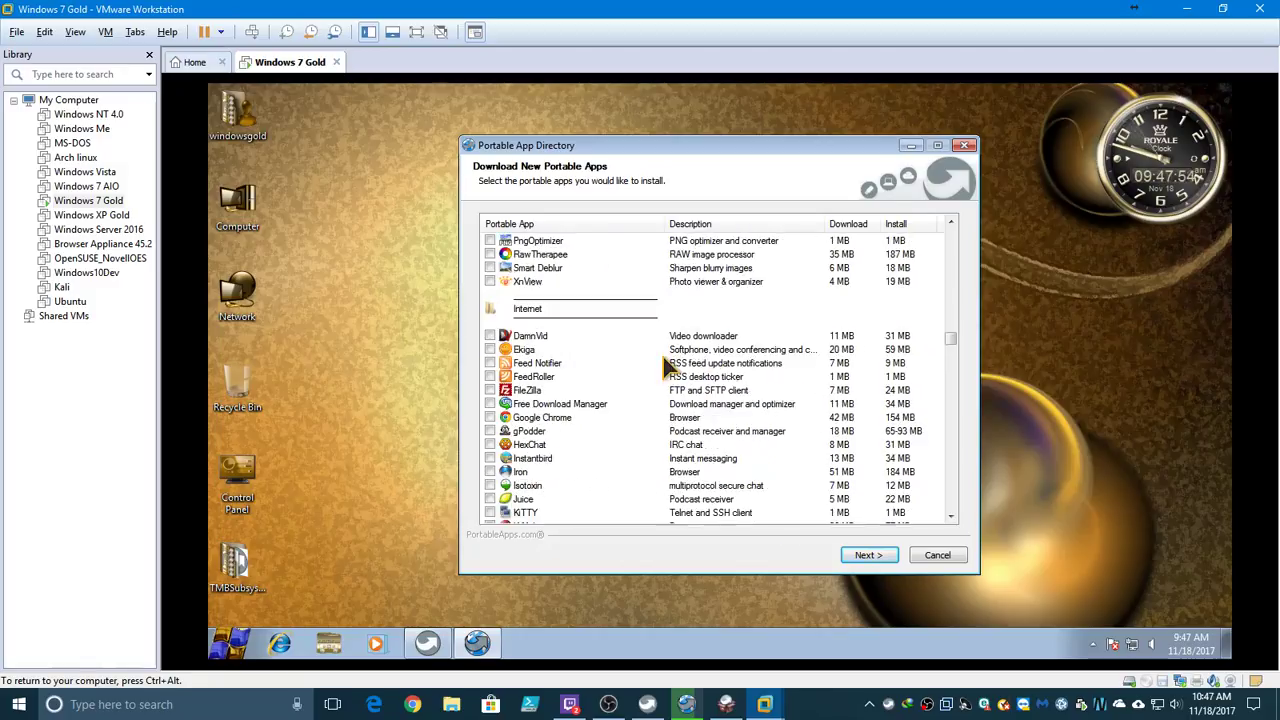
scroll(555, 337, down, 2)
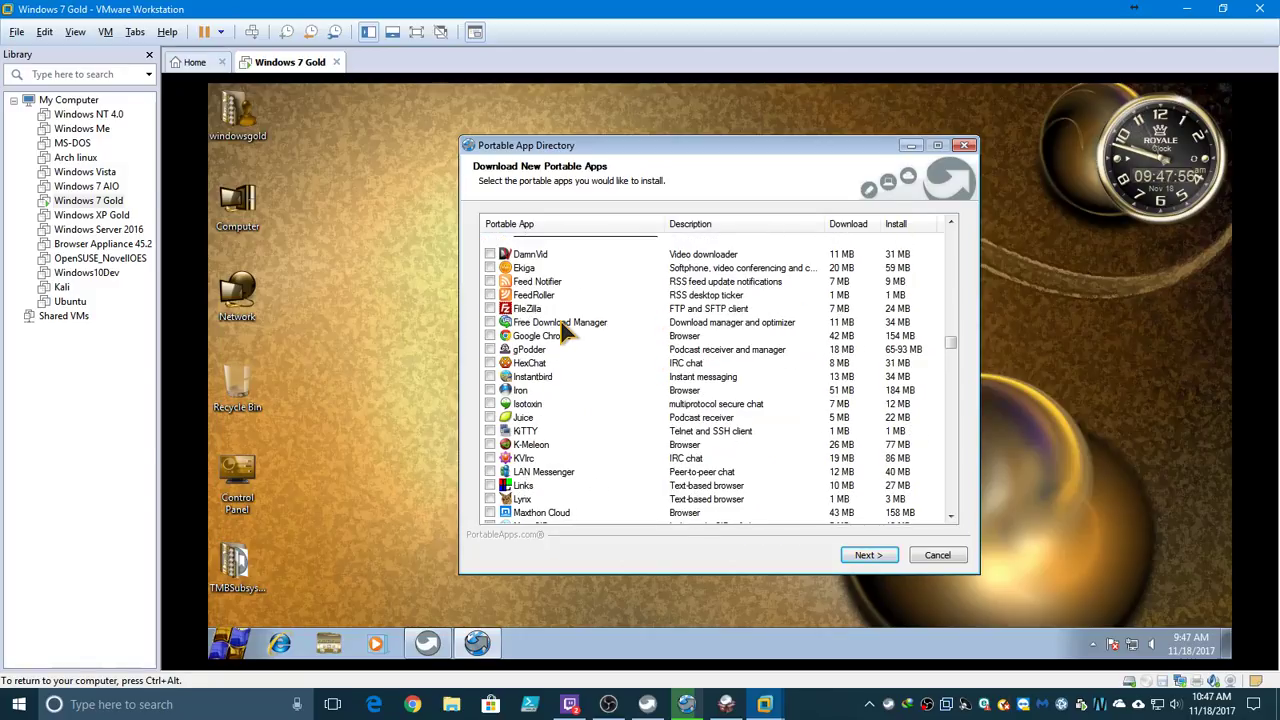
click(490, 309)
click(490, 337)
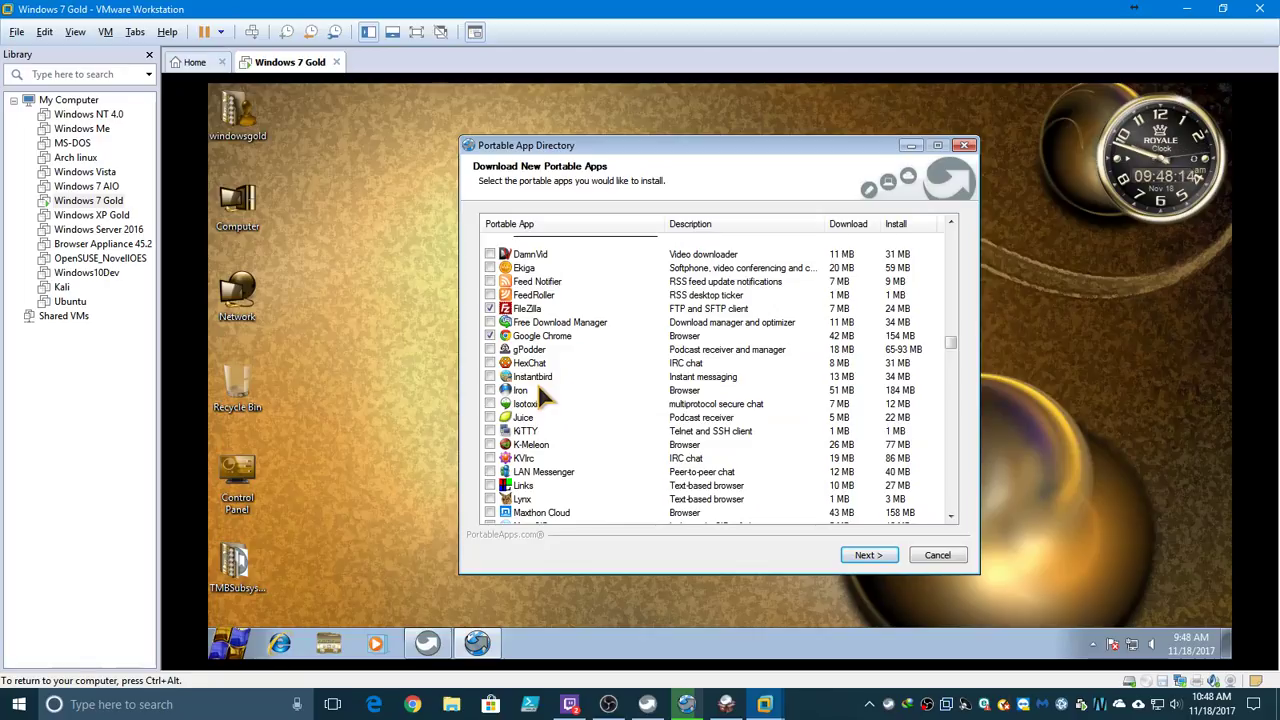
scroll(575, 437, down, 2)
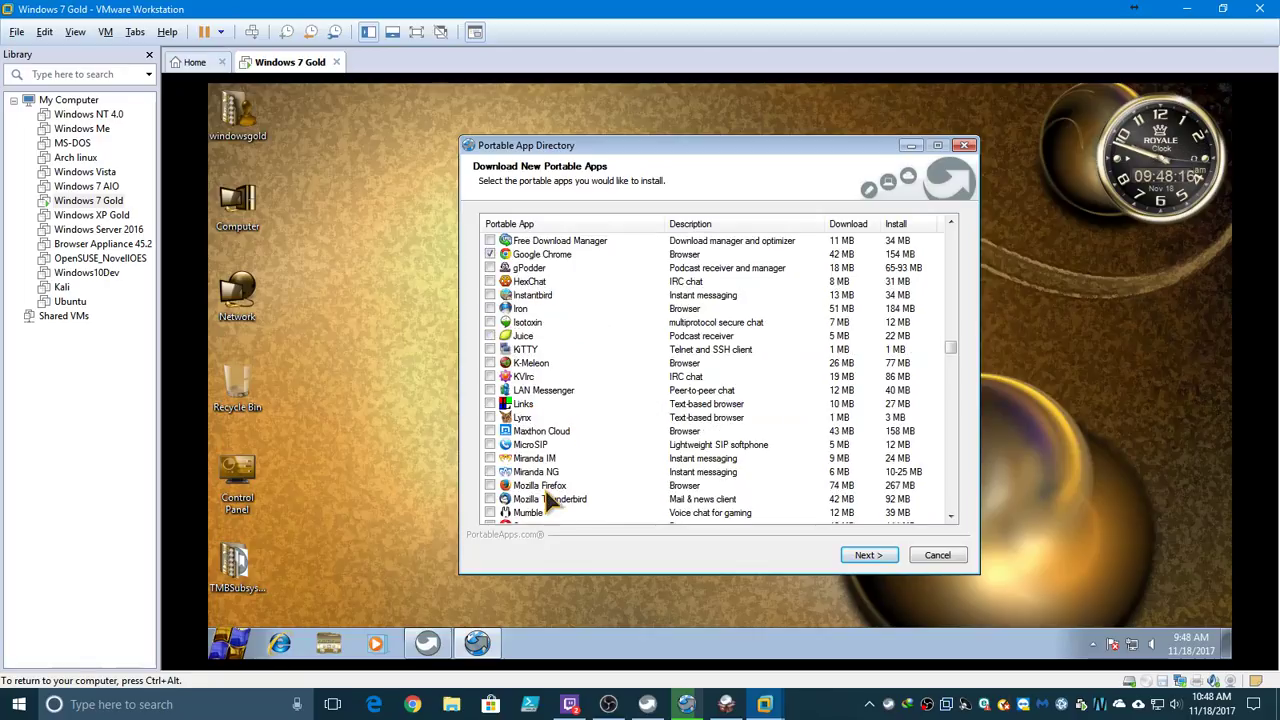
click(489, 485)
scroll(490, 487, down, 1)
click(489, 485)
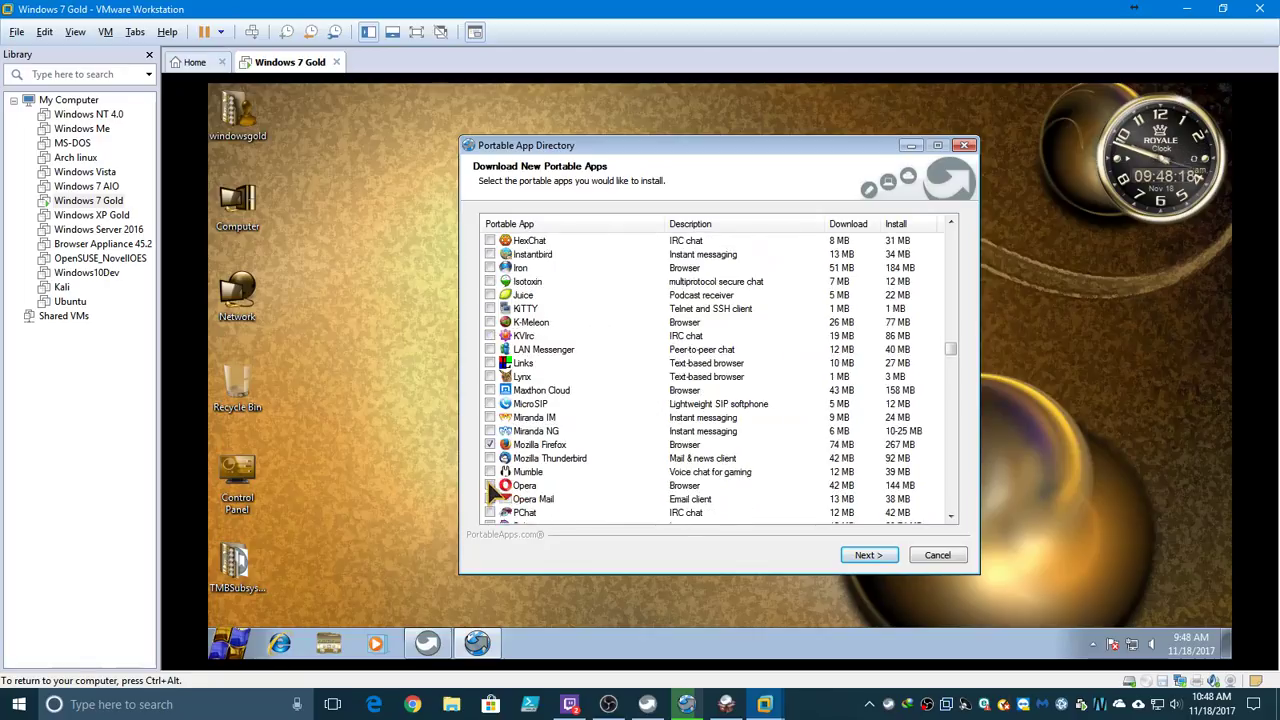
scroll(760, 395, down, 1)
scroll(750, 405, down, 1)
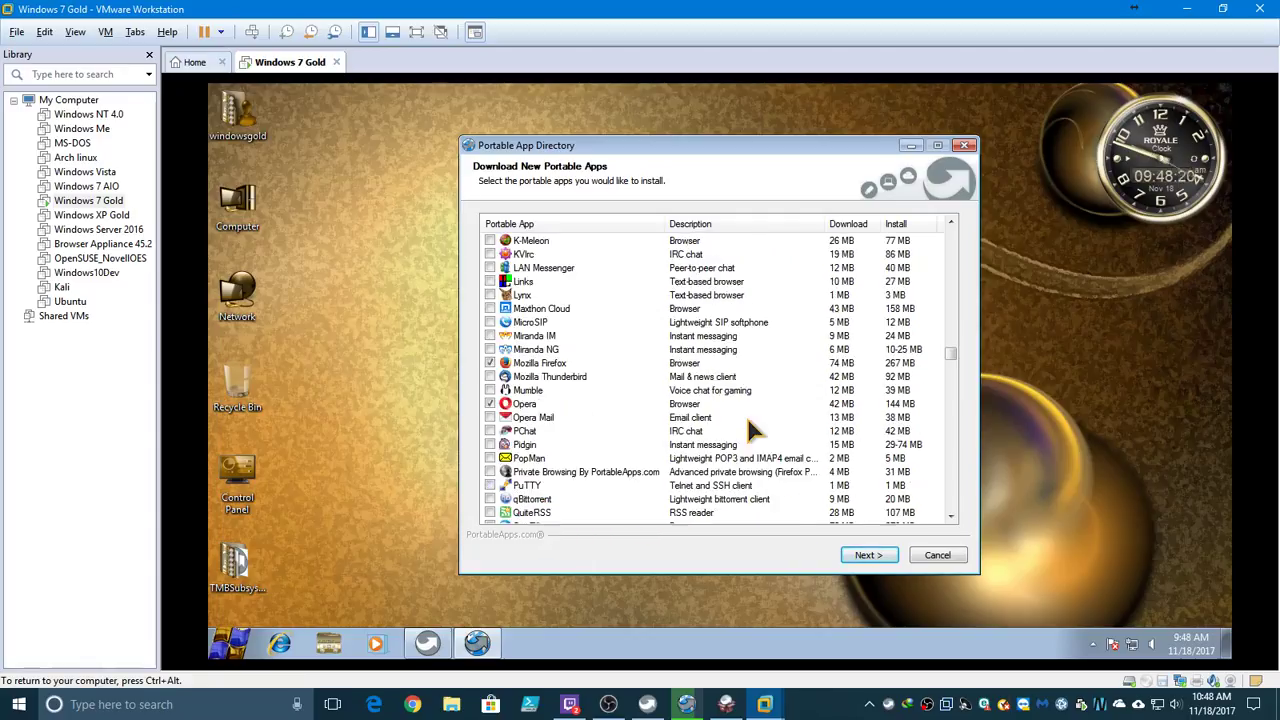
scroll(712, 428, down, 4)
scroll(703, 432, down, 1)
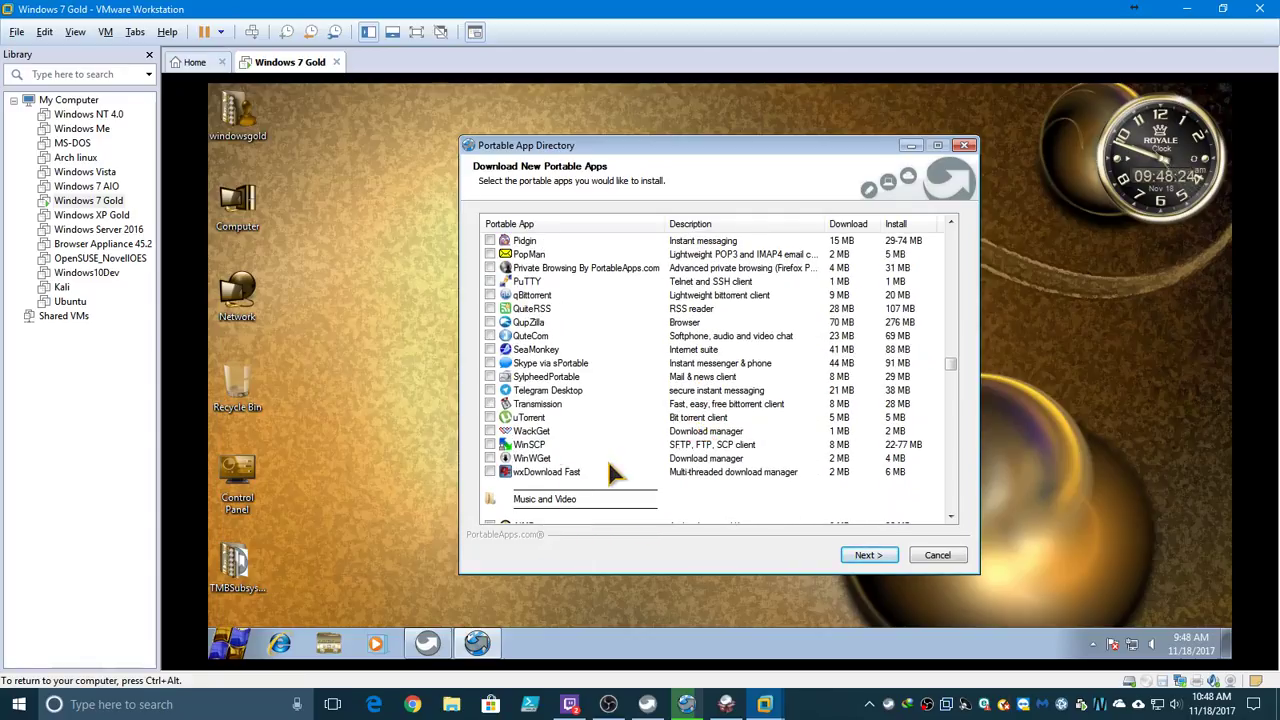
scroll(678, 410, up, 8)
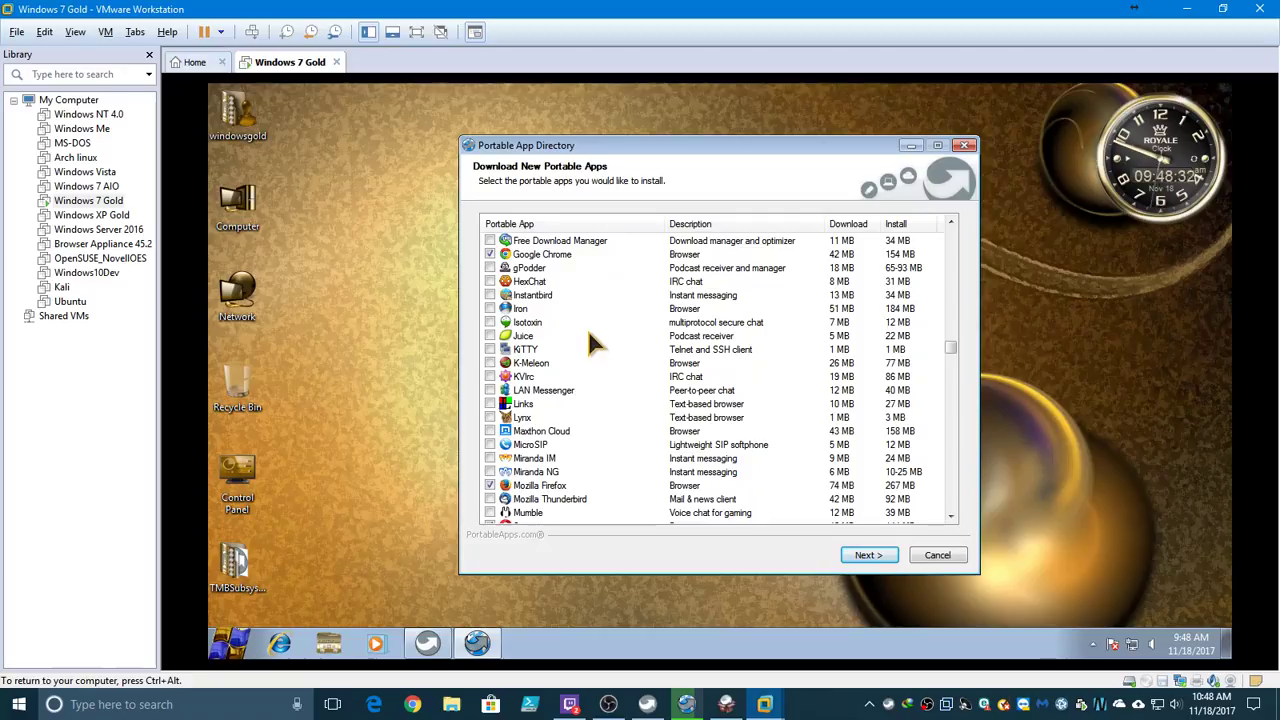
scroll(589, 337, up, 6)
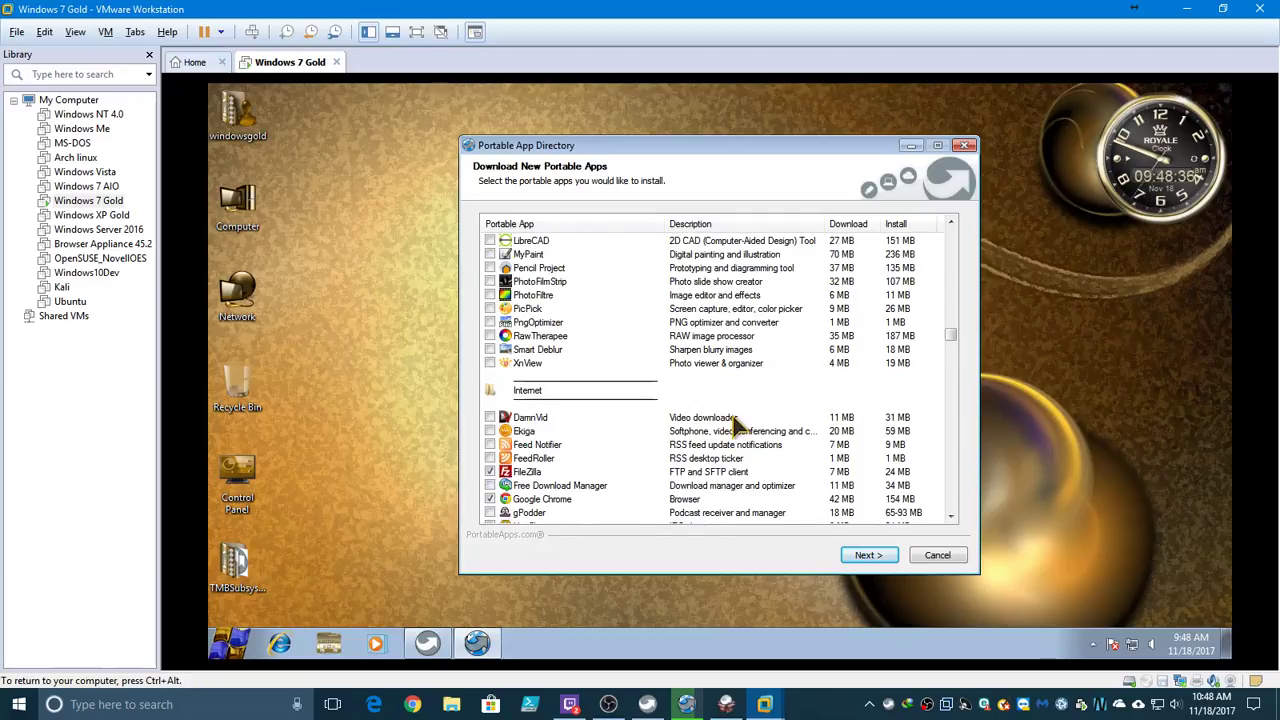
scroll(735, 425, down, 1)
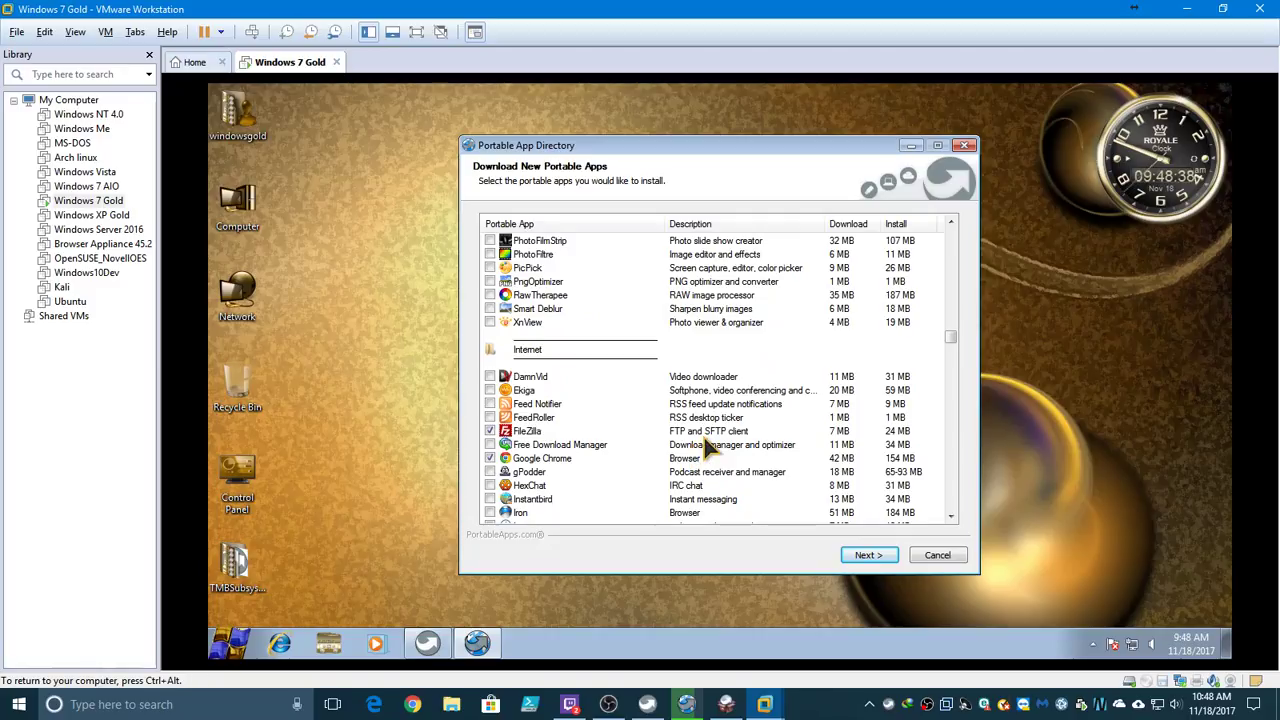
scroll(845, 443, down, 1)
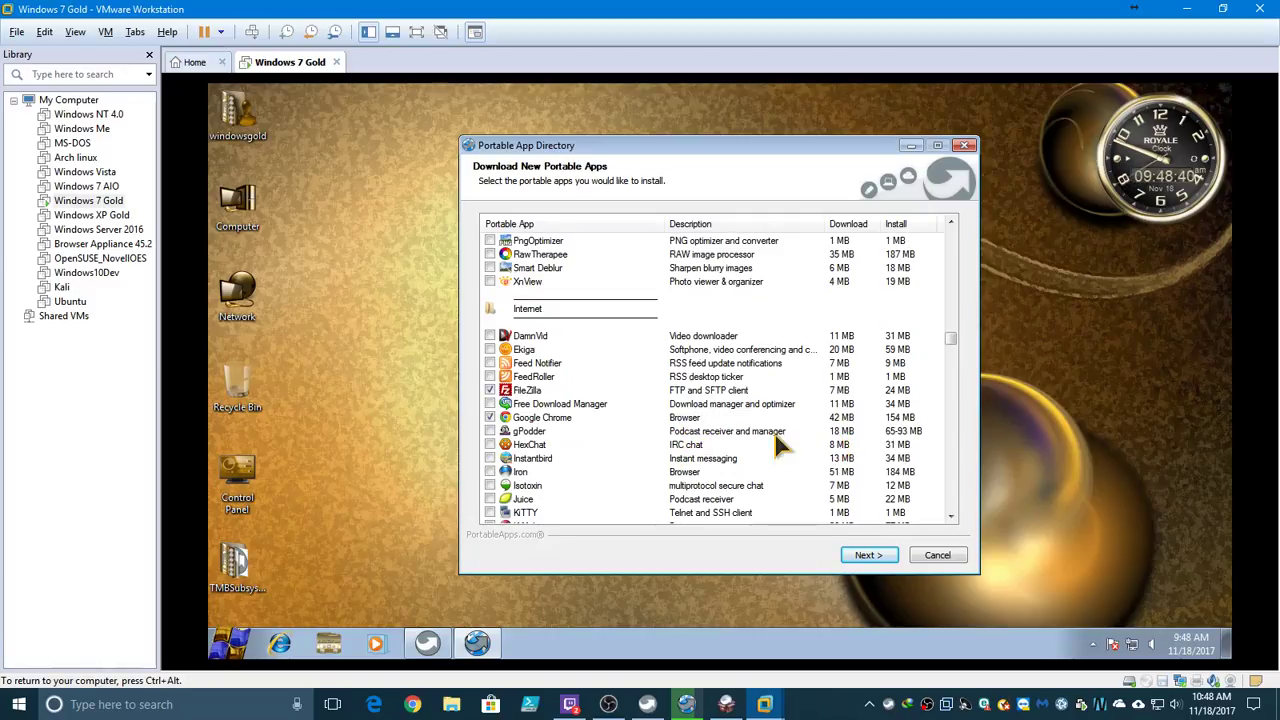
scroll(730, 485, down, 2)
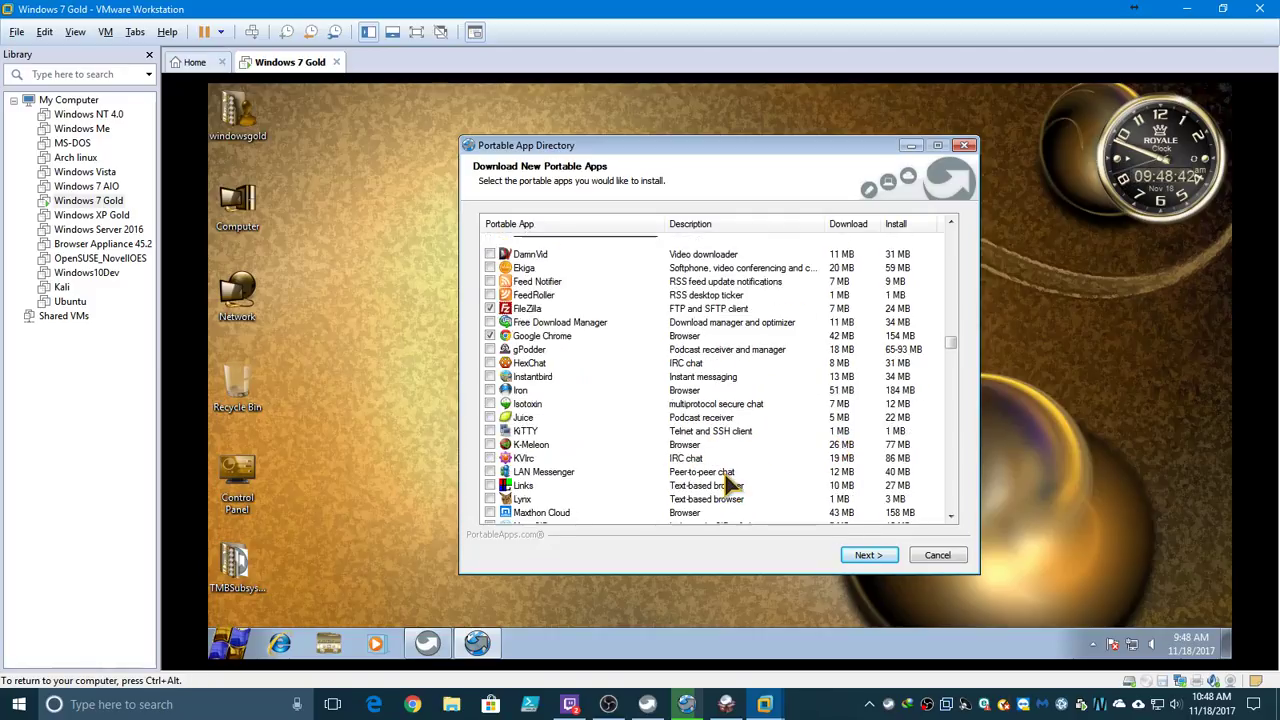
scroll(730, 485, down, 7)
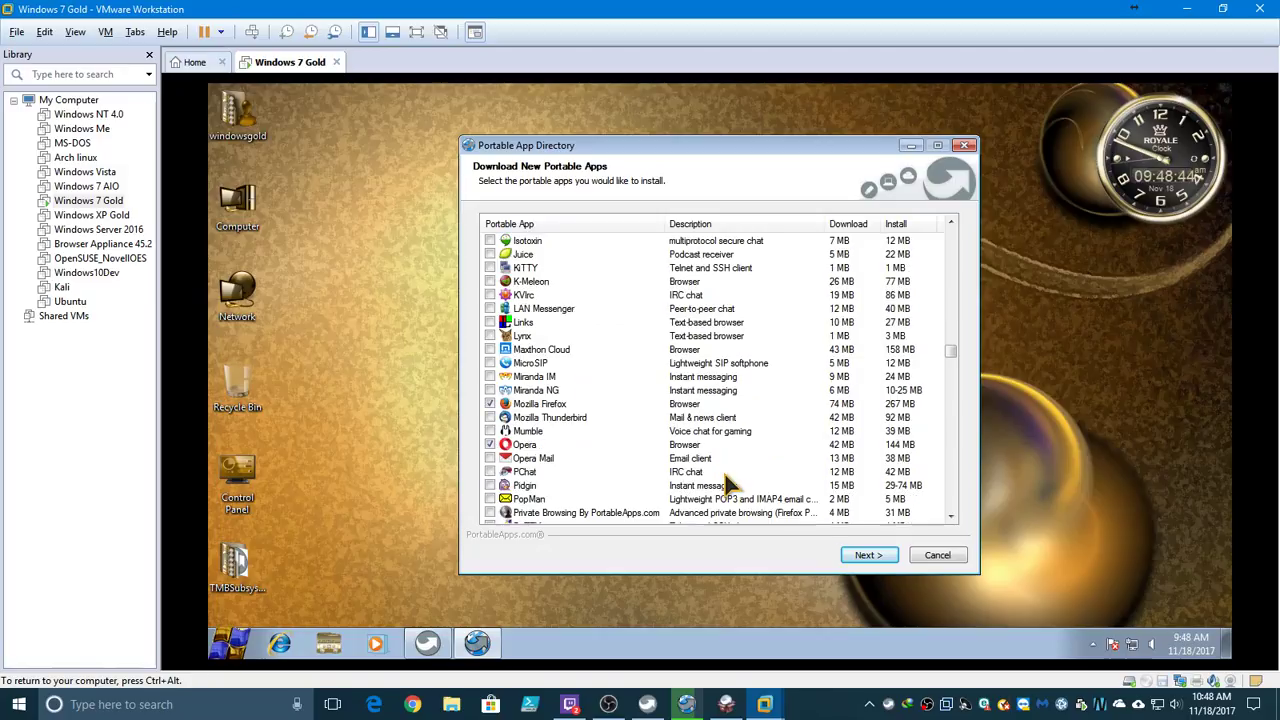
scroll(730, 485, down, 5)
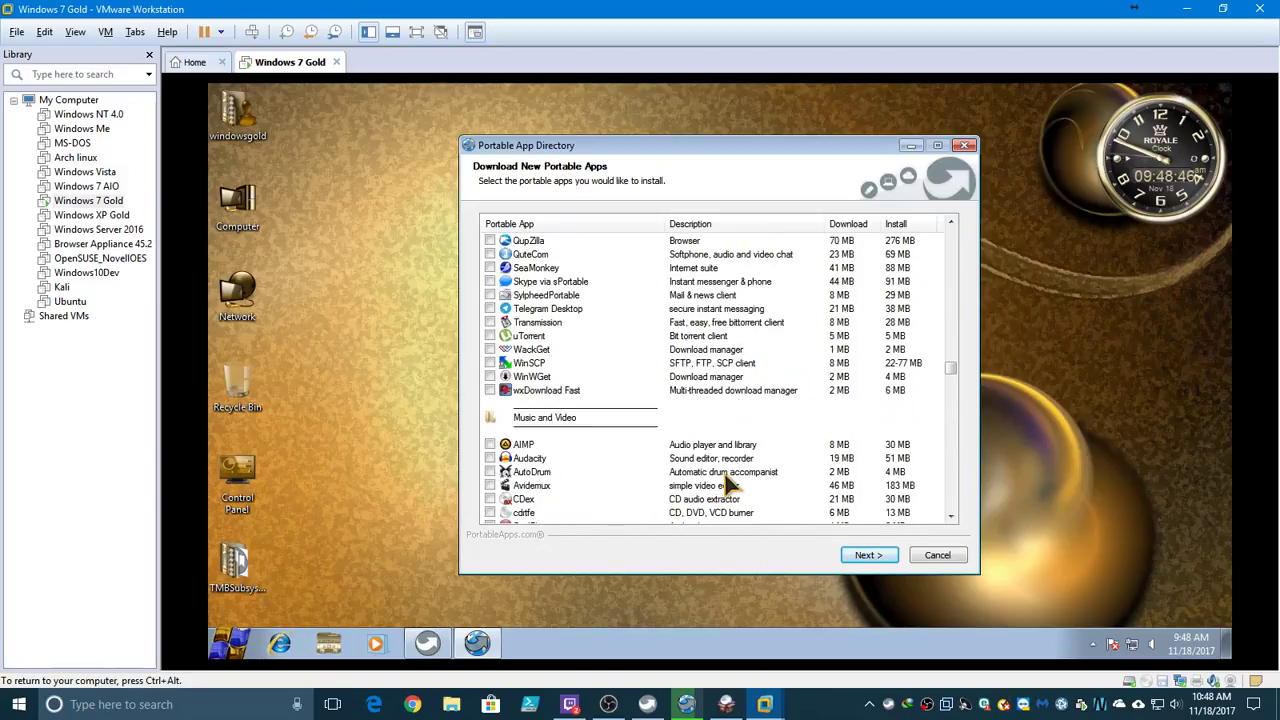
scroll(730, 485, down, 6)
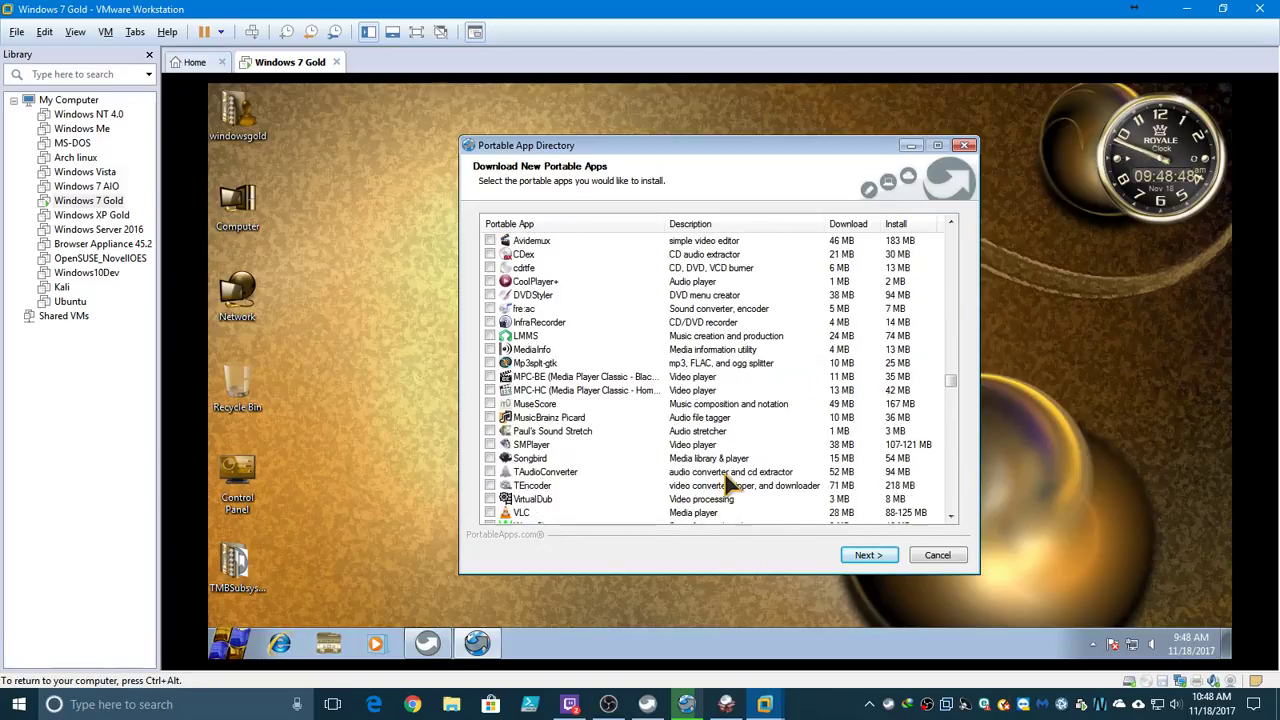
scroll(730, 485, down, 3)
scroll(730, 485, down, 5)
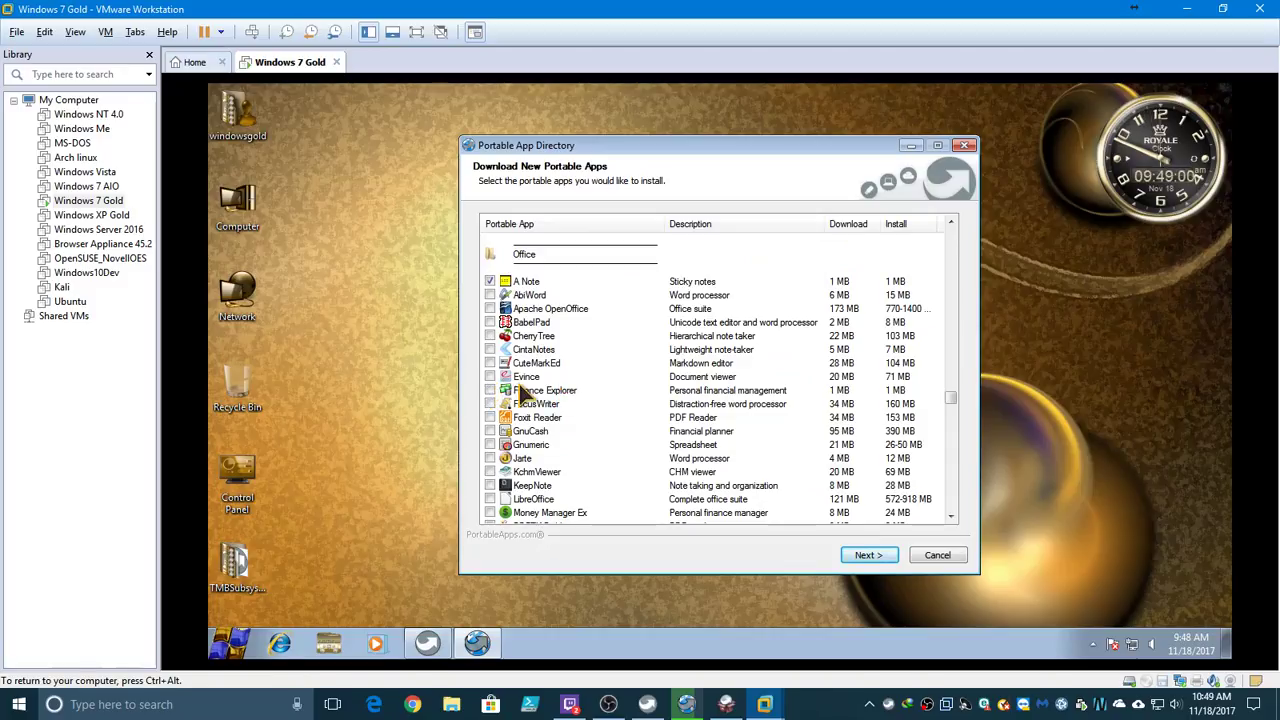
Step: Tick the LibreOffice office suite in the Office section of the app directory
scroll(530, 405, down, 1)
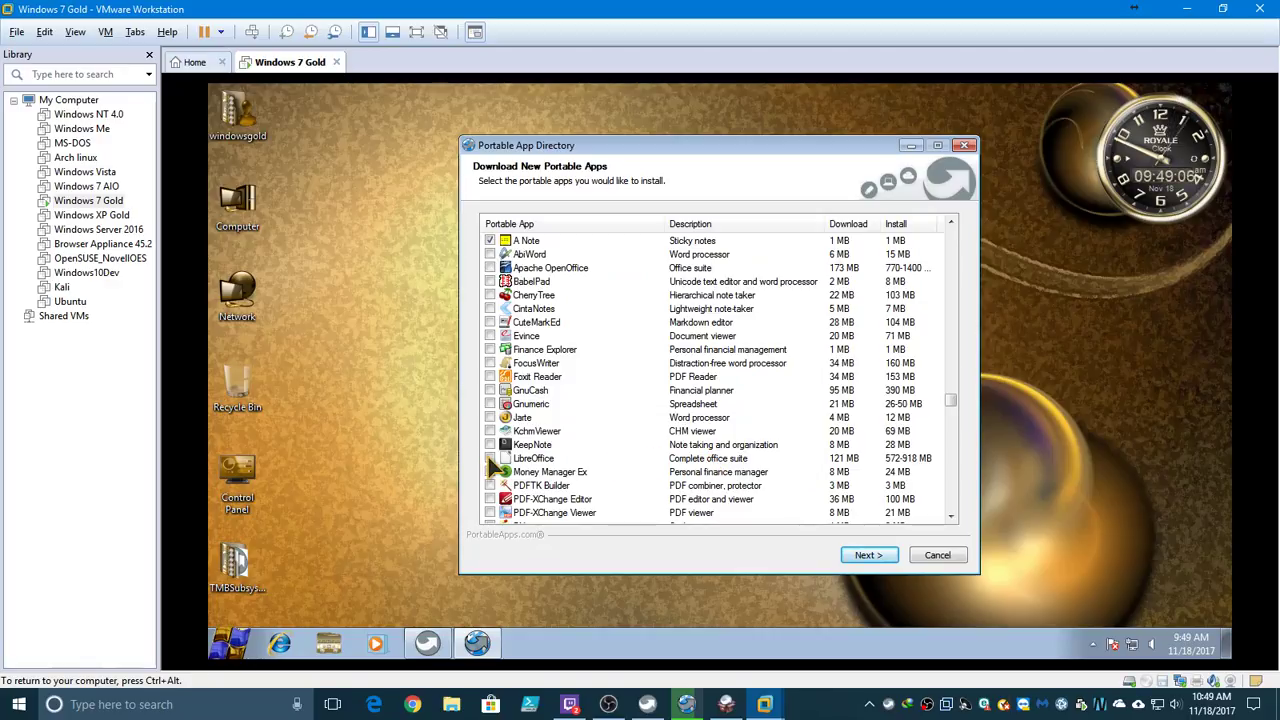
scroll(493, 467, down, 5)
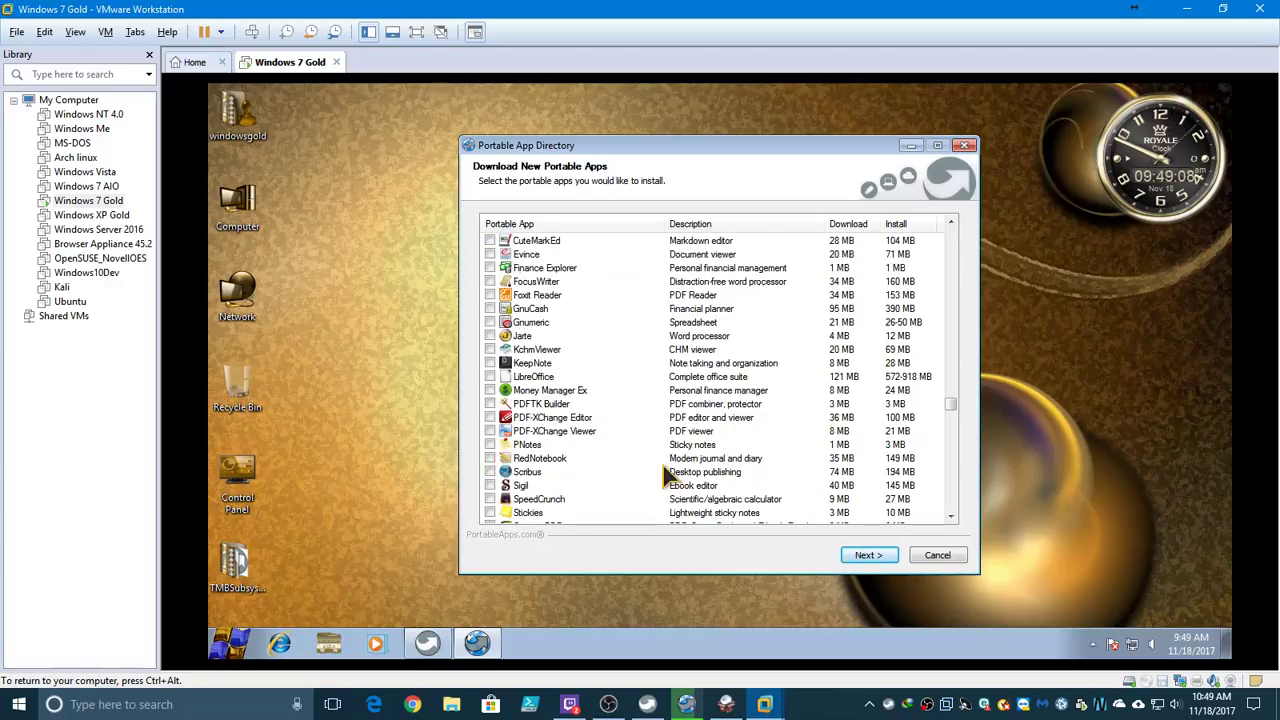
scroll(661, 463, up, 2)
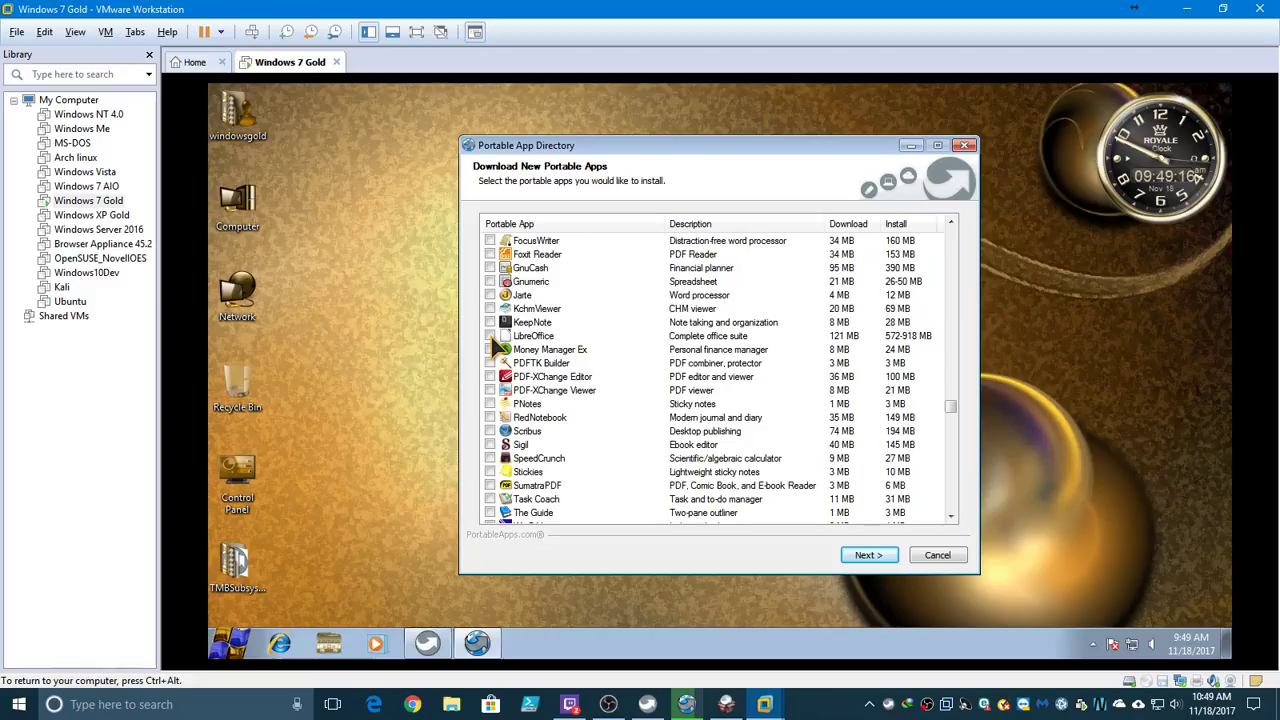
click(490, 336)
scroll(648, 448, down, 3)
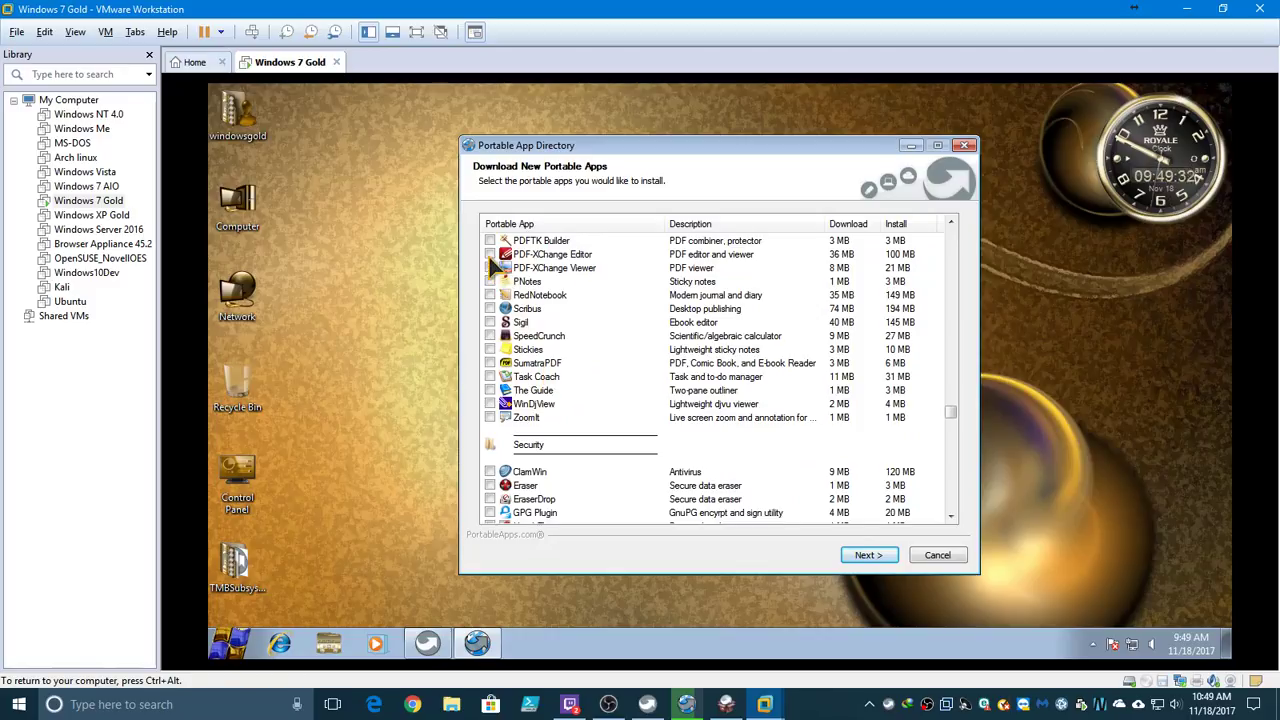
Step: Tick PDF-XChange Editor, then Eraser, HijackThis and ClamWin in the Security section
click(490, 255)
scroll(618, 460, down, 5)
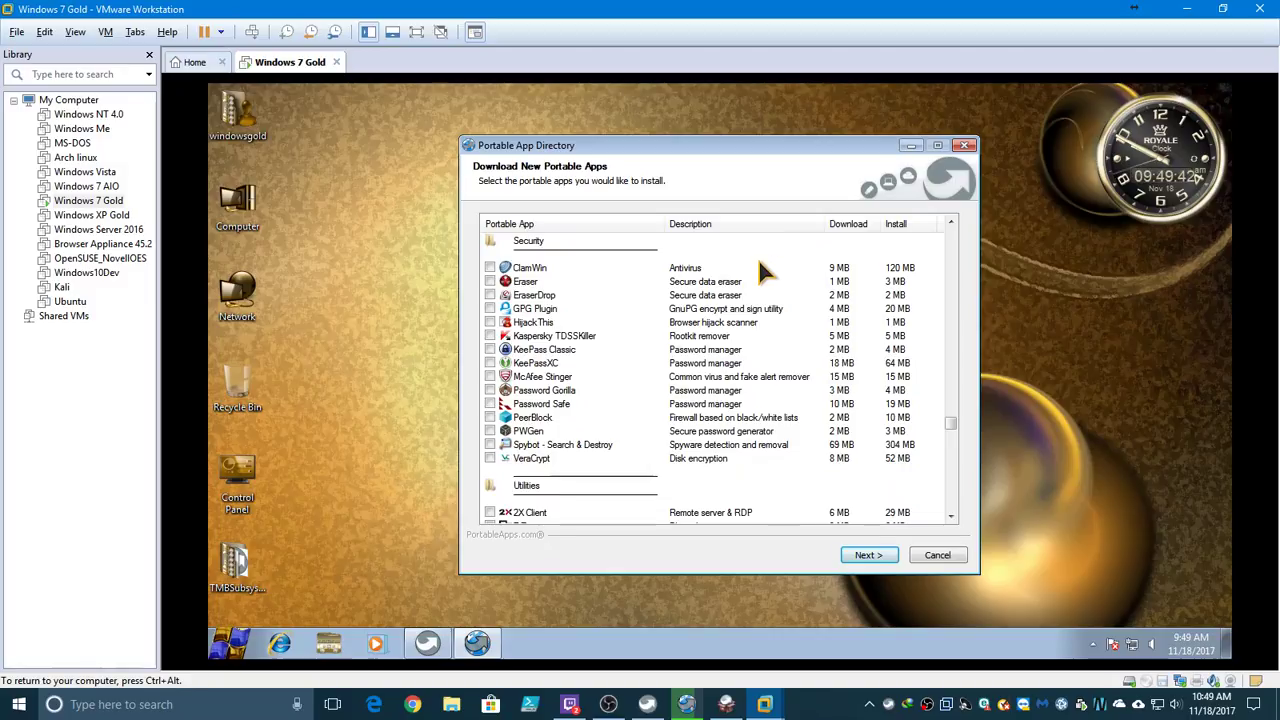
click(490, 282)
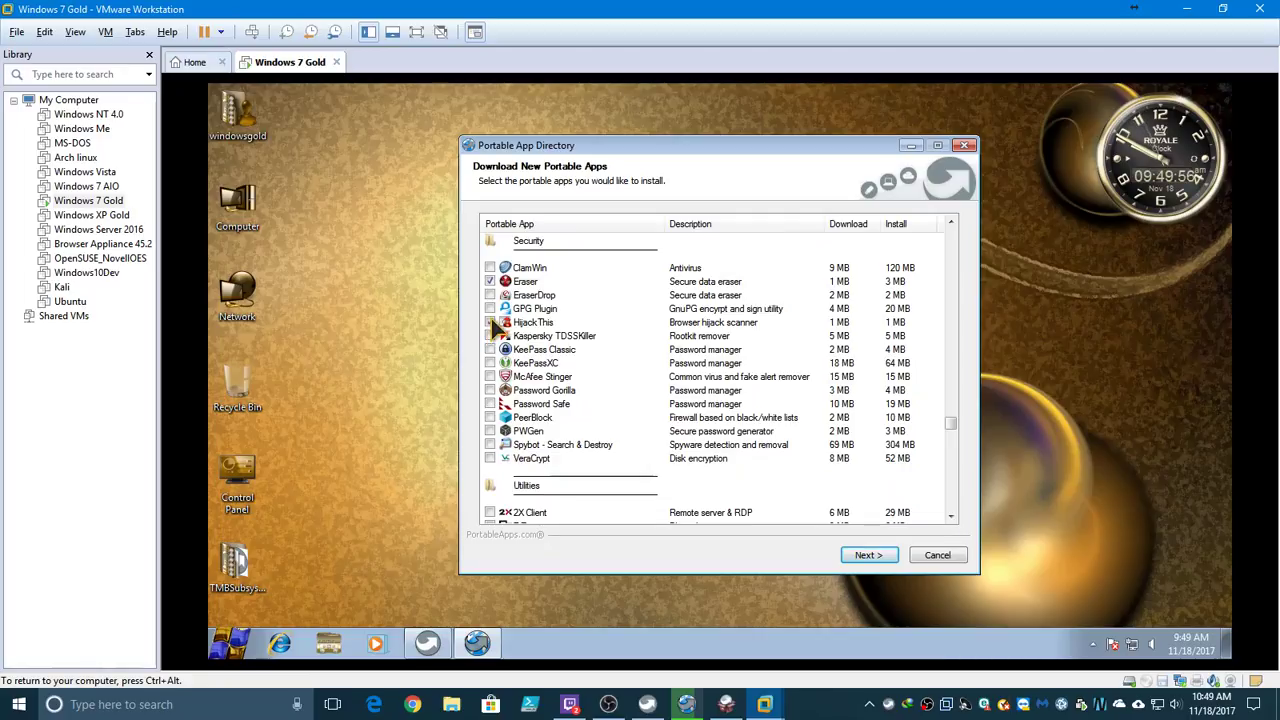
click(490, 322)
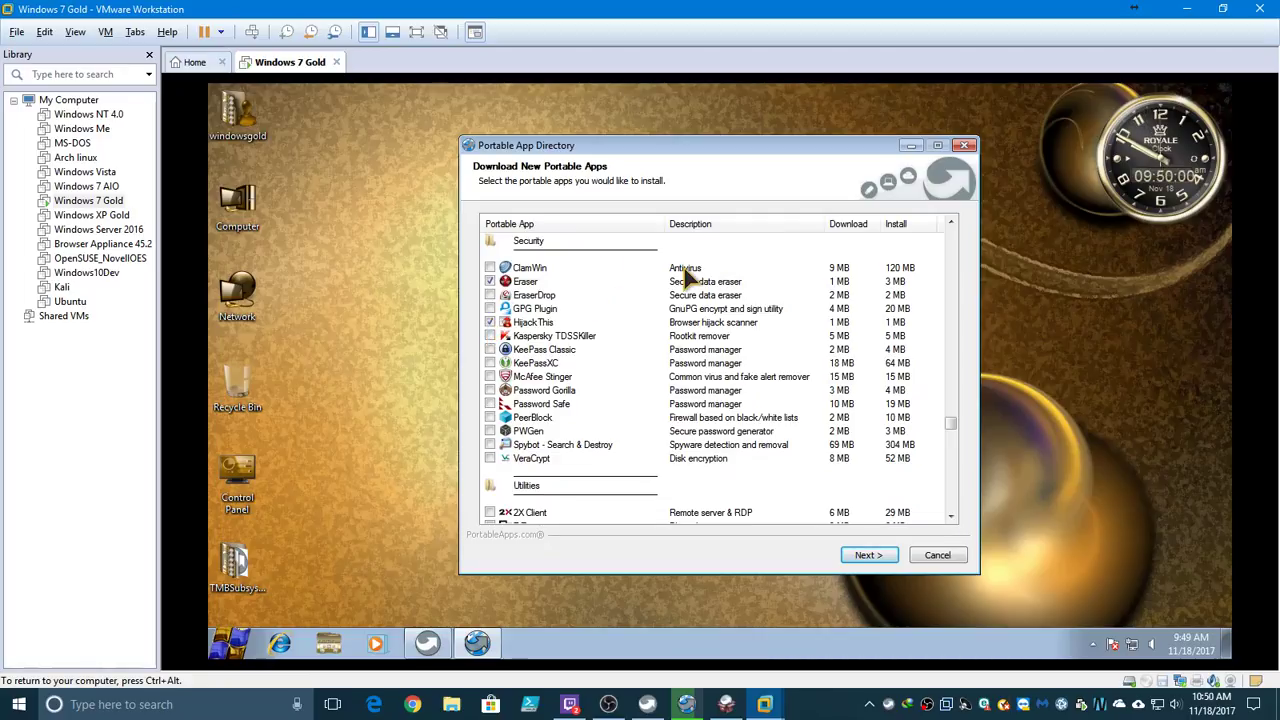
click(490, 268)
click(490, 281)
scroll(727, 370, down, 5)
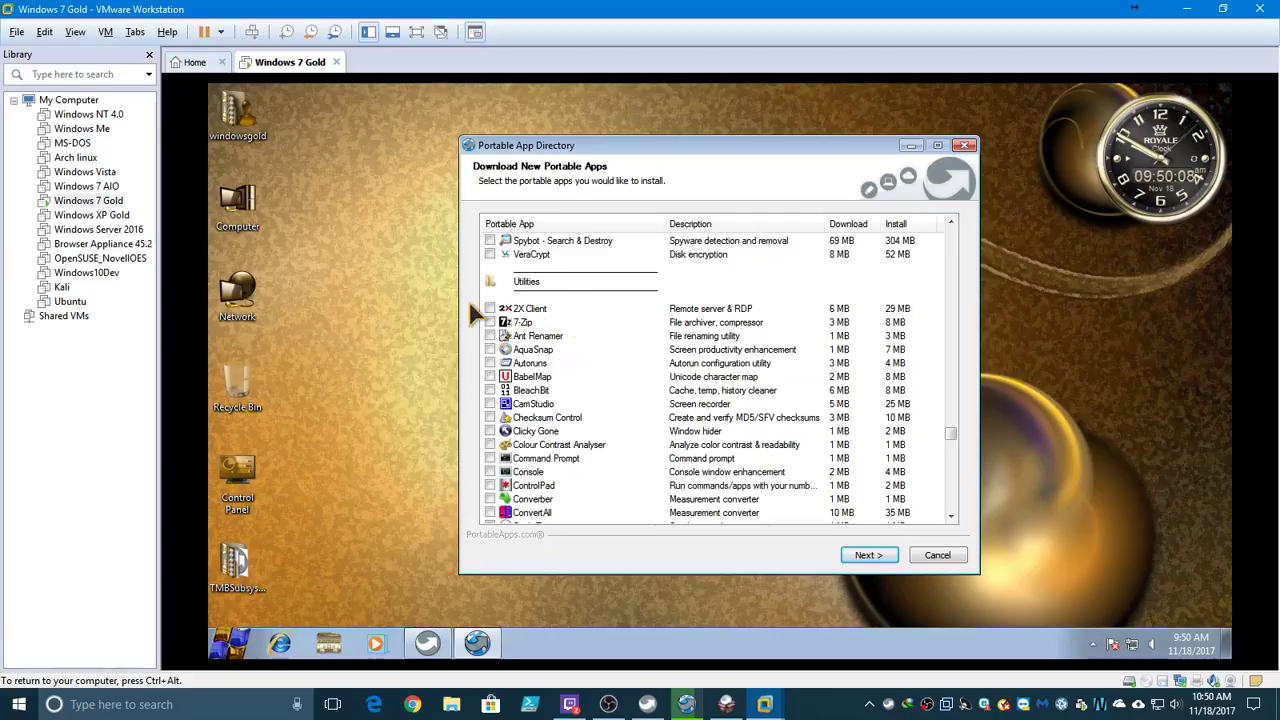
Step: Select 2X Client, 7-Zip, CrystalDiskInfo and CPU-Z for installation
click(490, 309)
click(491, 322)
scroll(588, 378, down, 4)
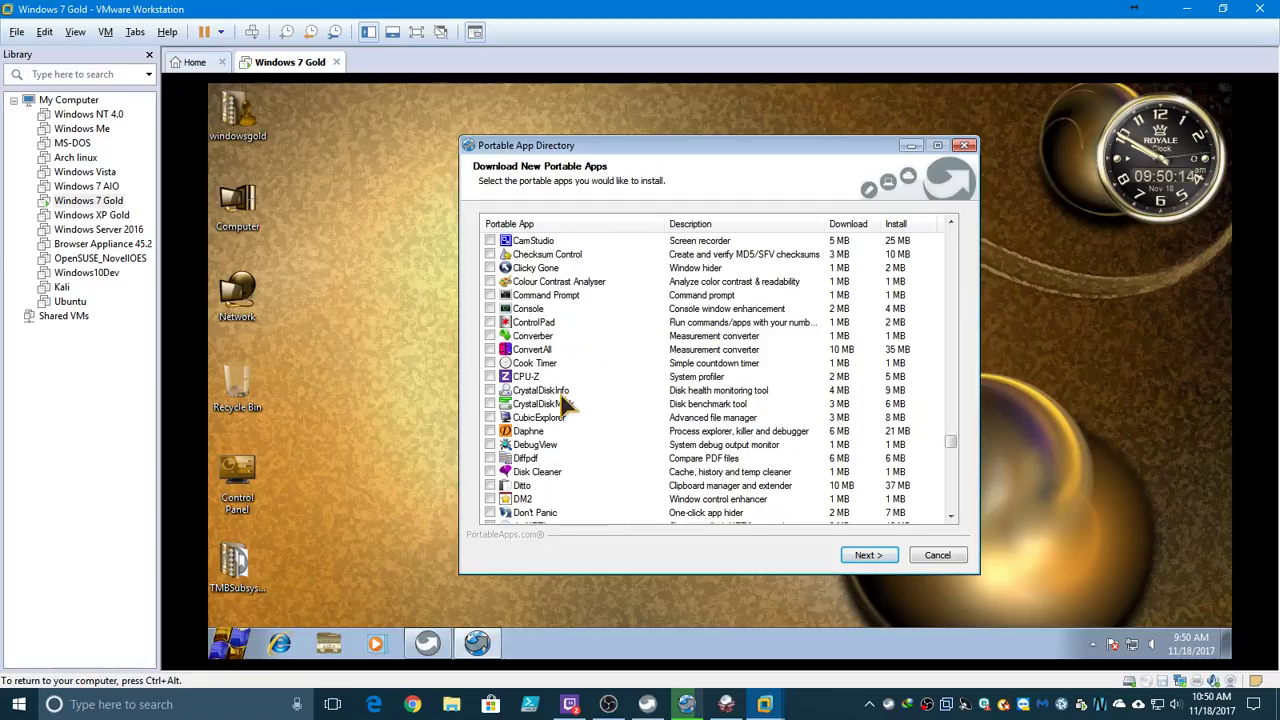
click(490, 390)
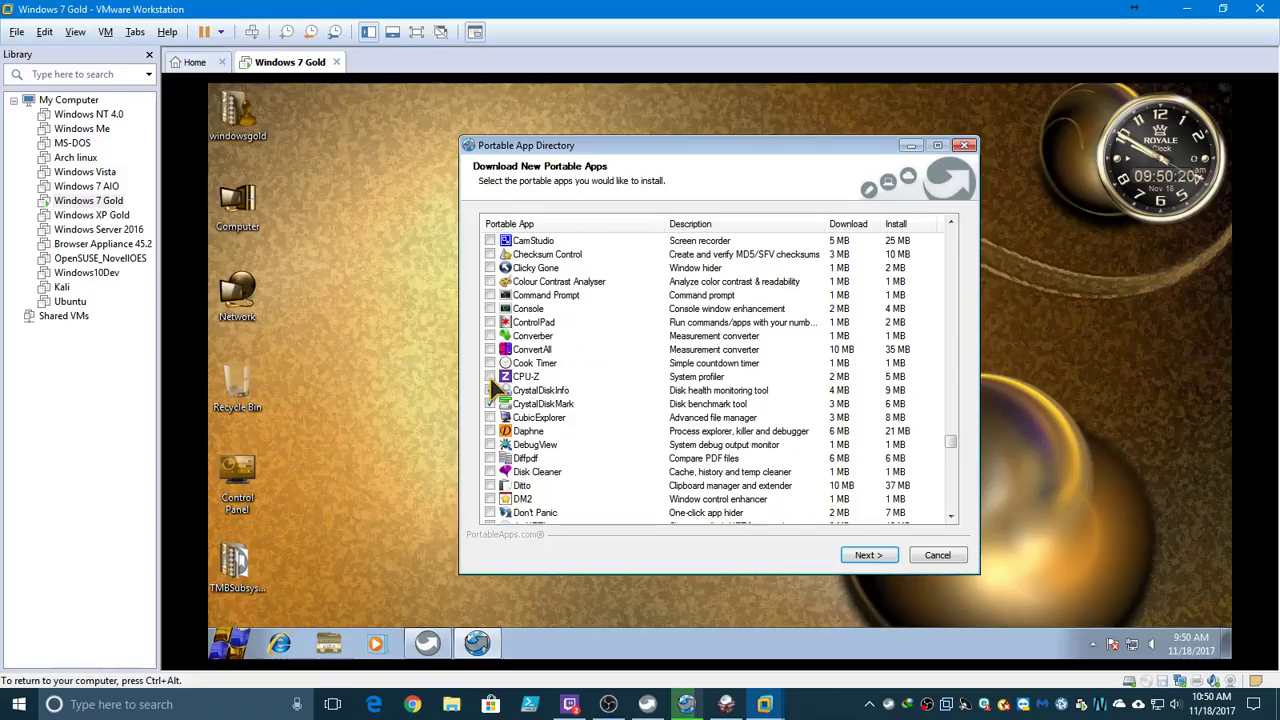
click(490, 376)
Step: Mark Disk Cleaner and FileVoyager for download, continuing down the Utilities list
scroll(580, 466, down, 1)
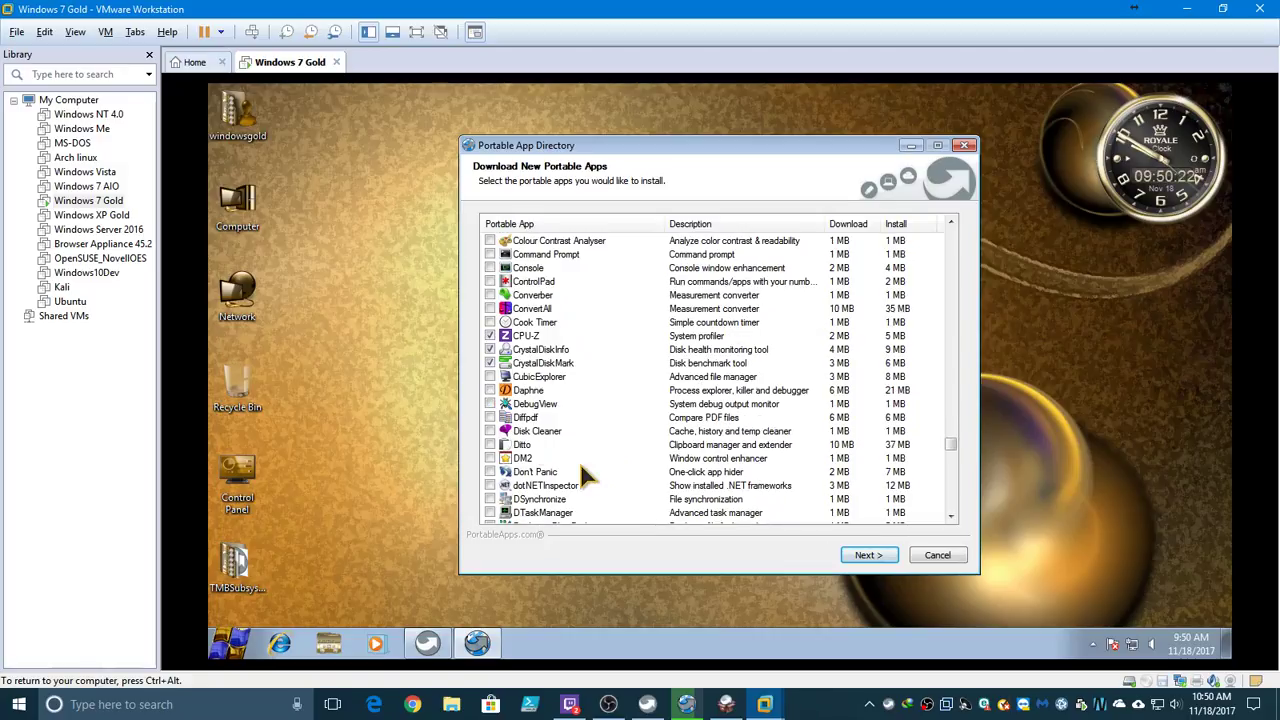
click(490, 431)
scroll(576, 472, down, 2)
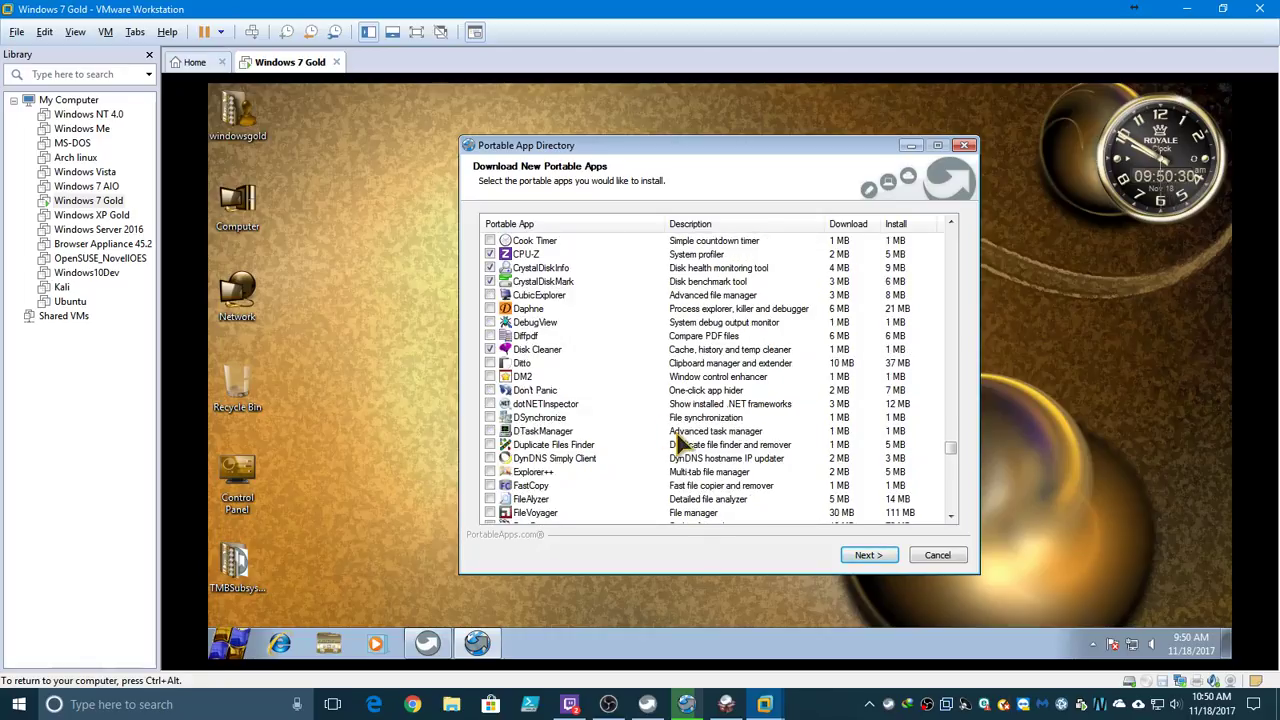
scroll(677, 436, down, 3)
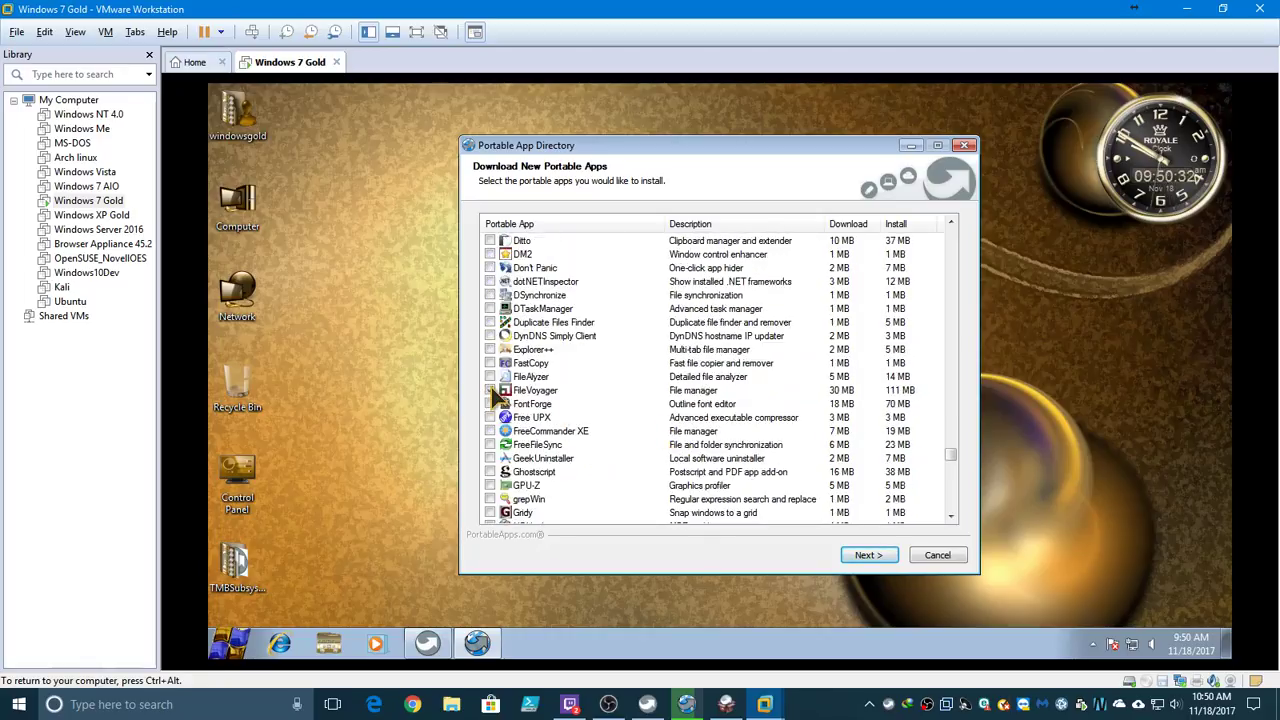
click(490, 390)
scroll(609, 420, down, 3)
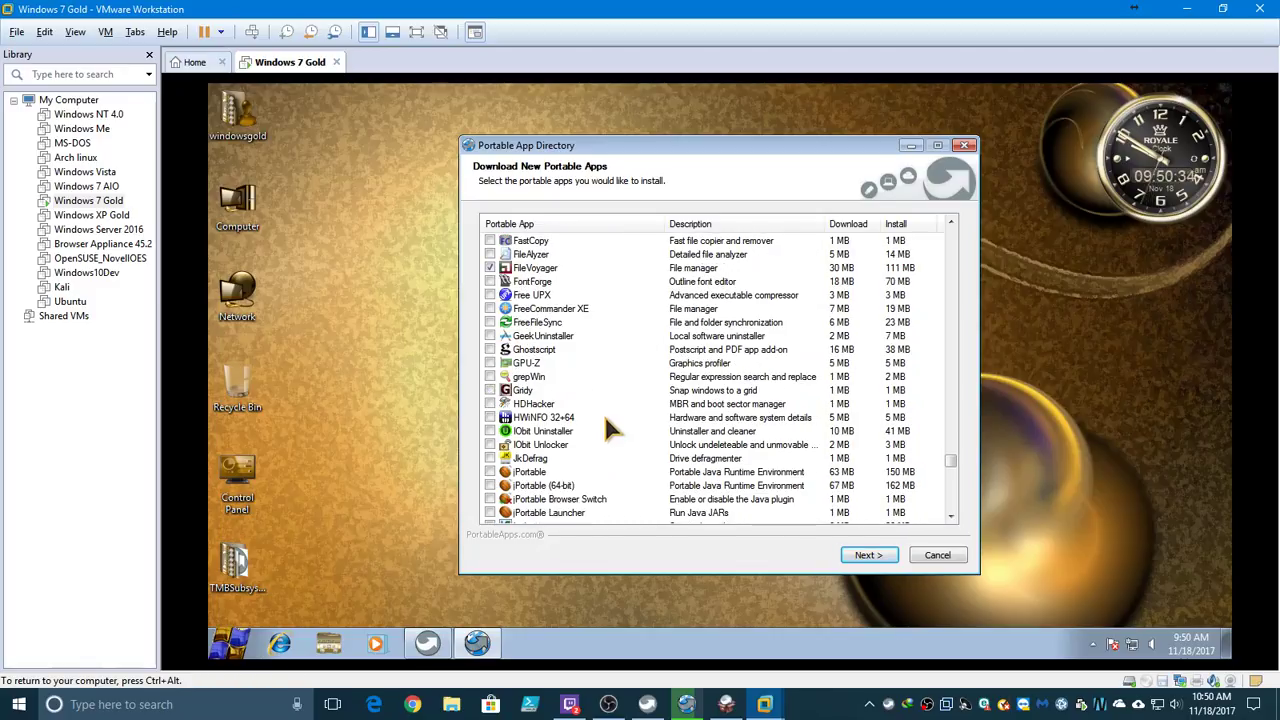
scroll(609, 428, down, 1)
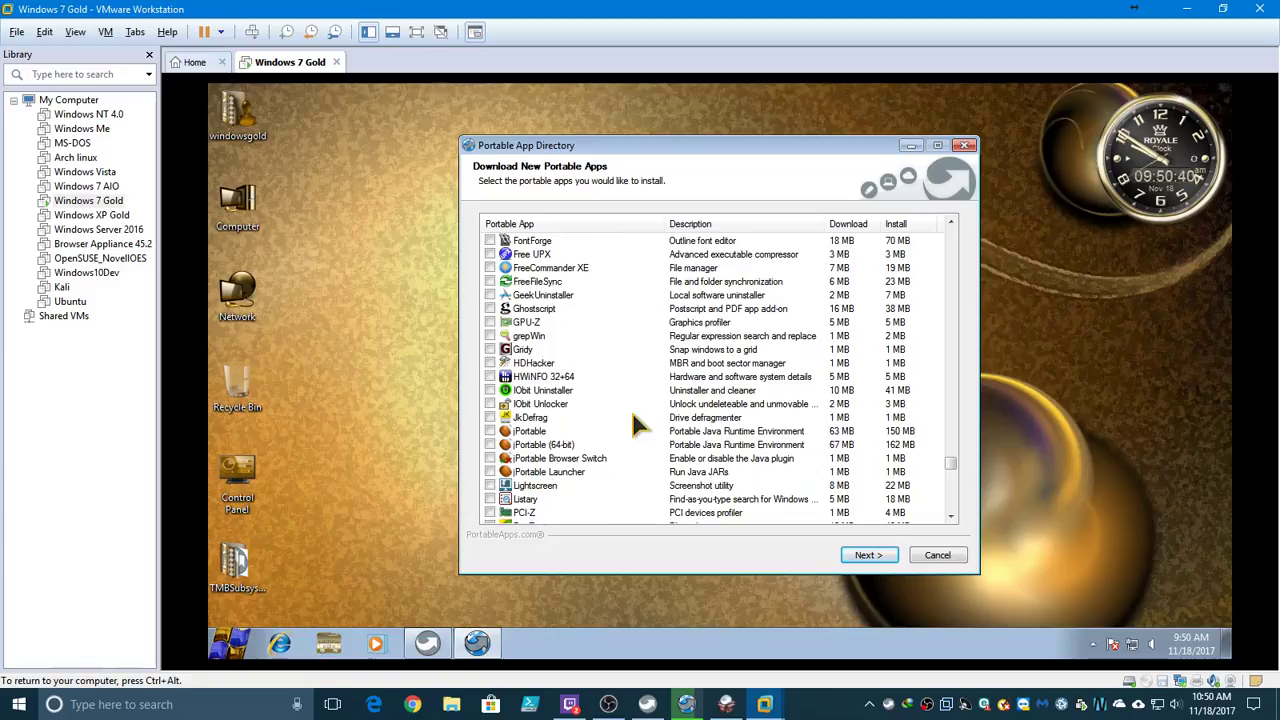
scroll(655, 435, up, 1)
scroll(672, 462, down, 3)
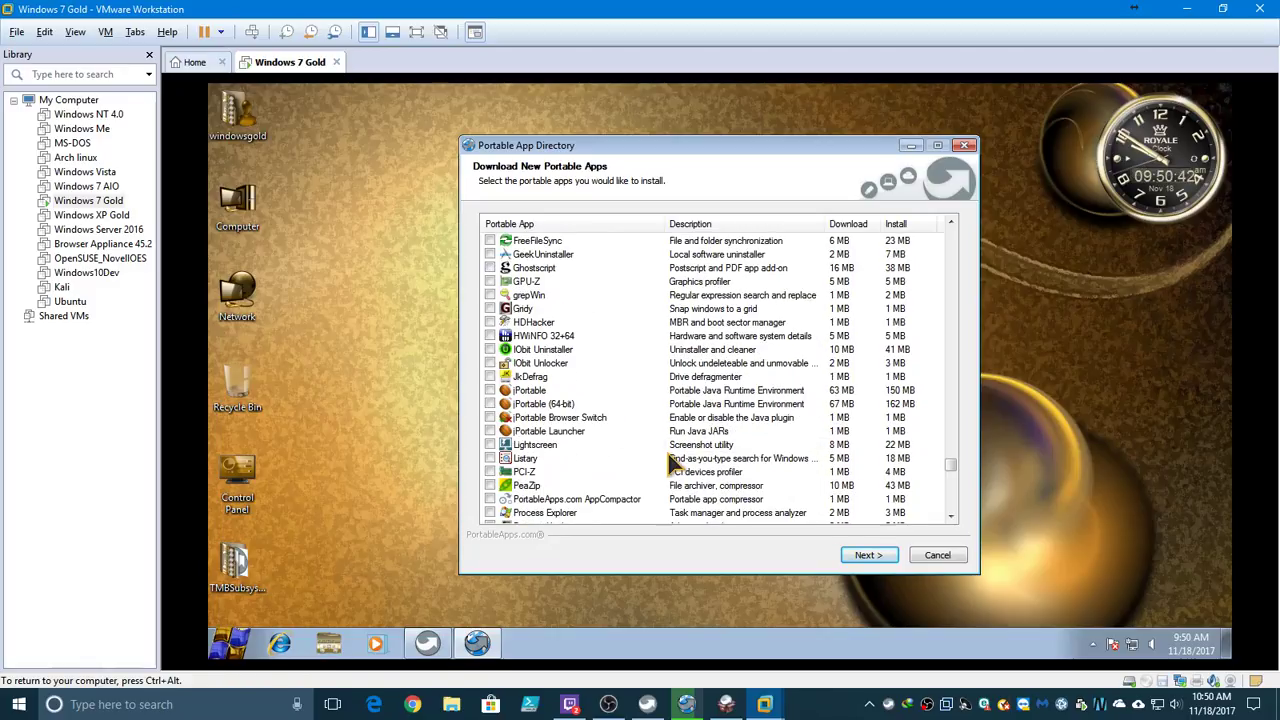
scroll(672, 460, down, 1)
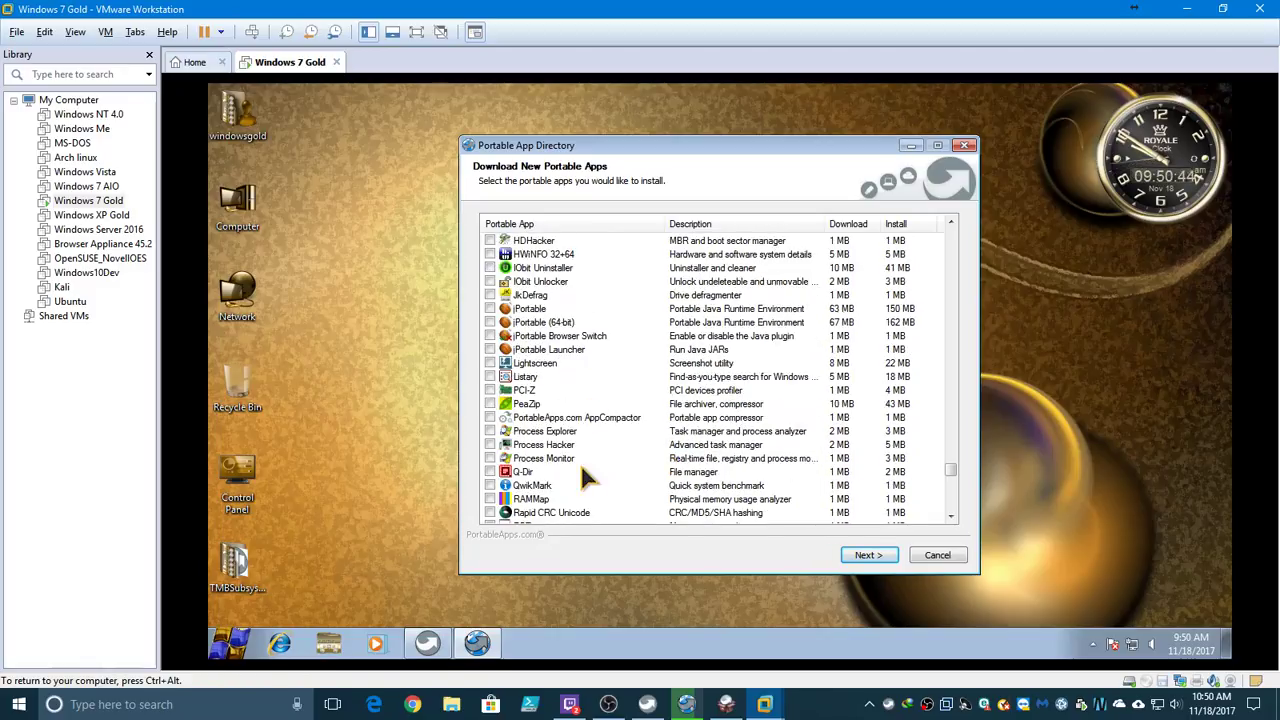
scroll(635, 463, down, 2)
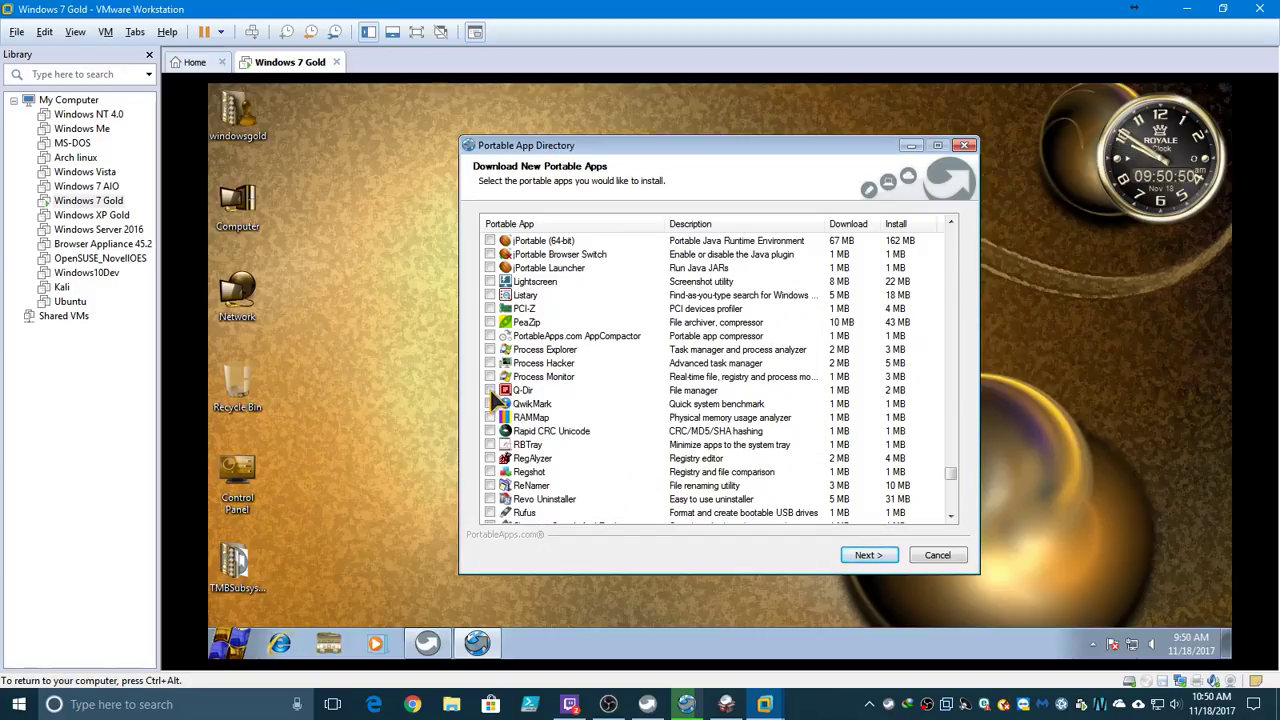
Step: Mark TCPView and TeamViewer for download
scroll(592, 465, down, 2)
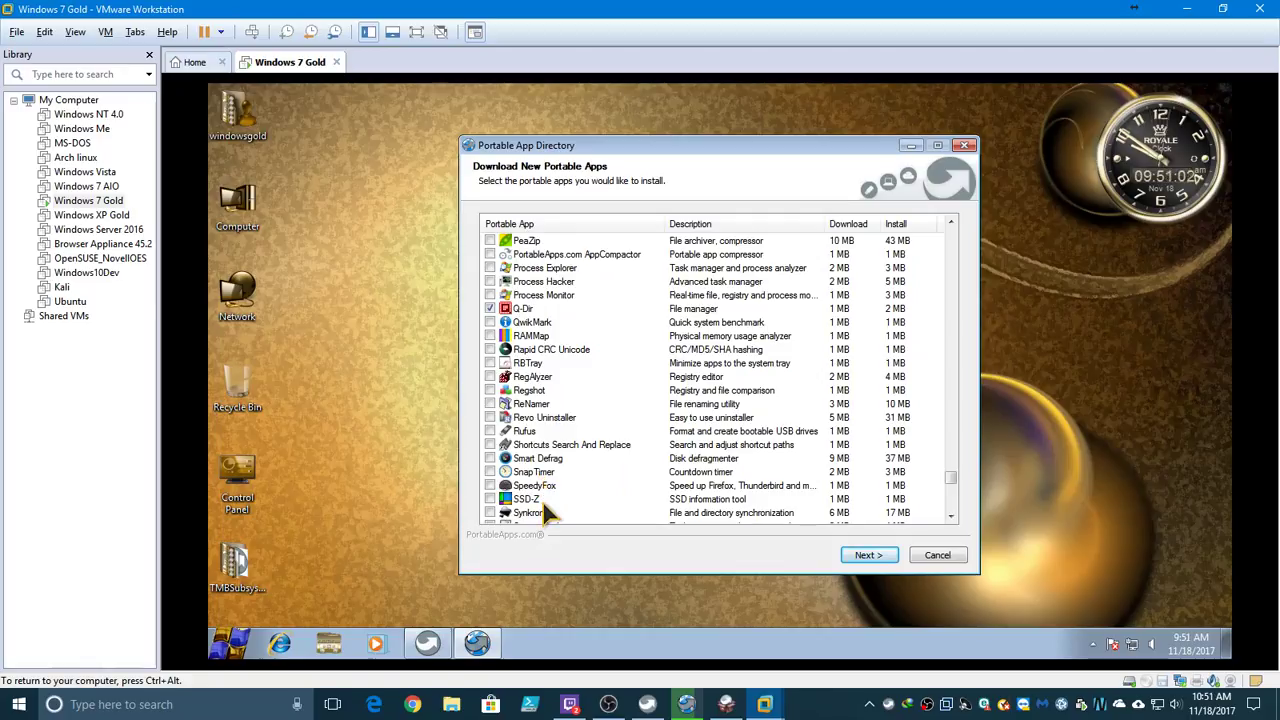
scroll(547, 512, down, 2)
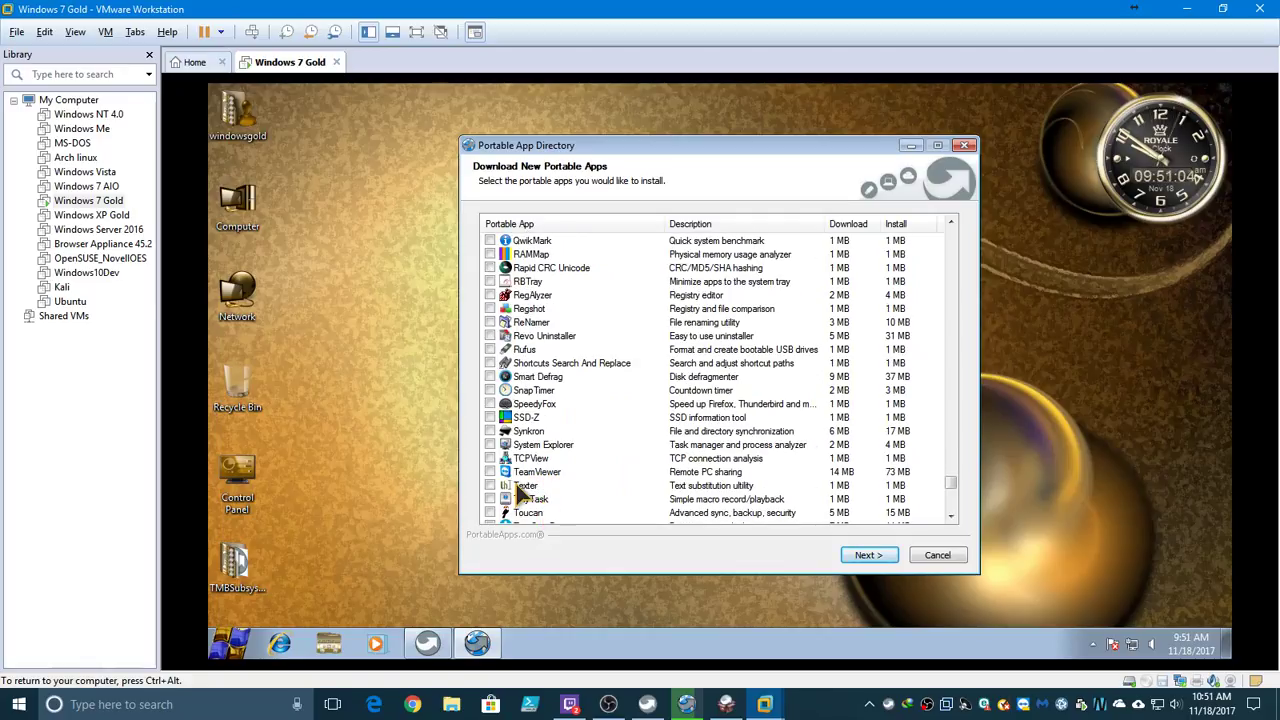
click(490, 459)
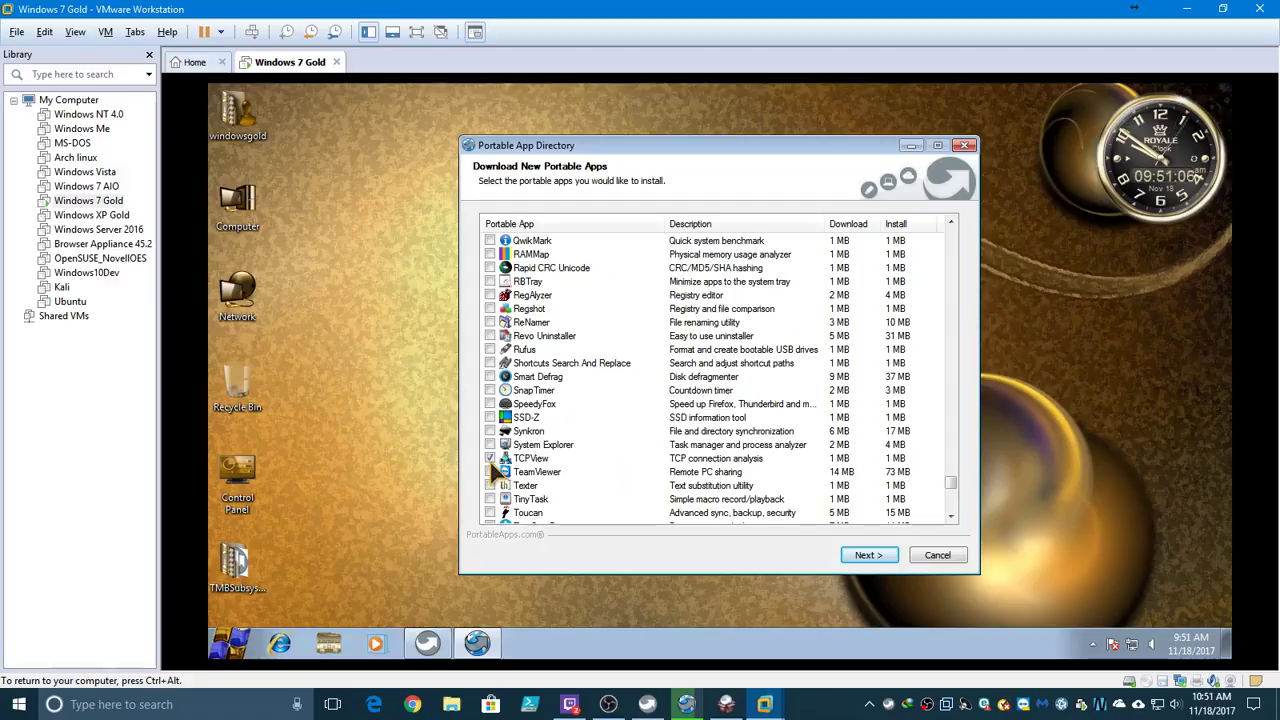
click(490, 472)
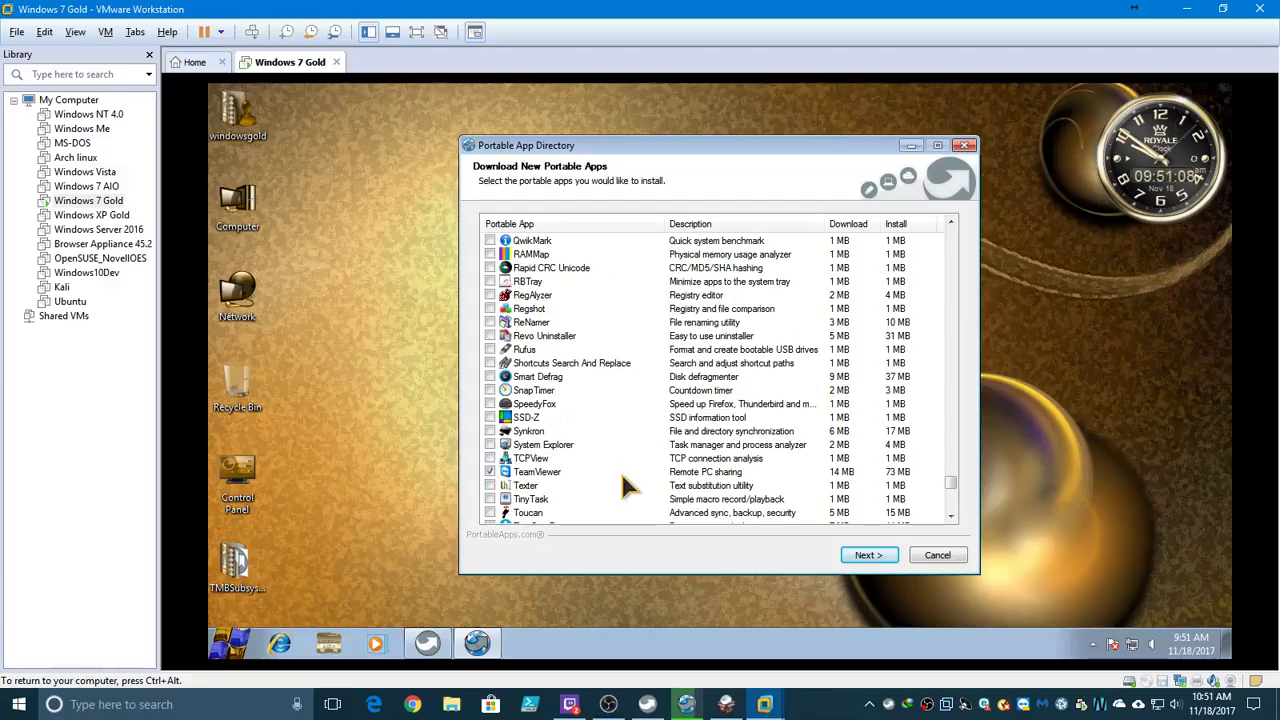
Step: Scroll to the end of the directory and start downloading the 22 selected apps
scroll(621, 477, down, 2)
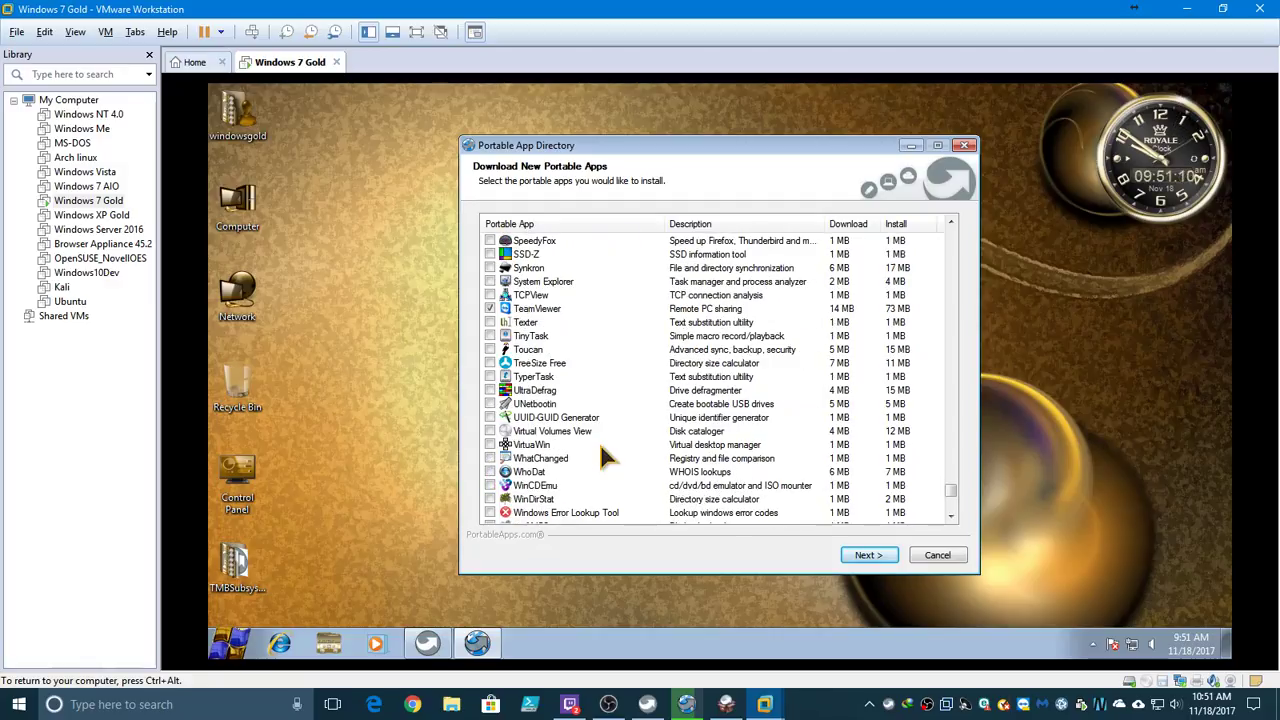
scroll(601, 448, down, 1)
scroll(601, 448, down, 1)
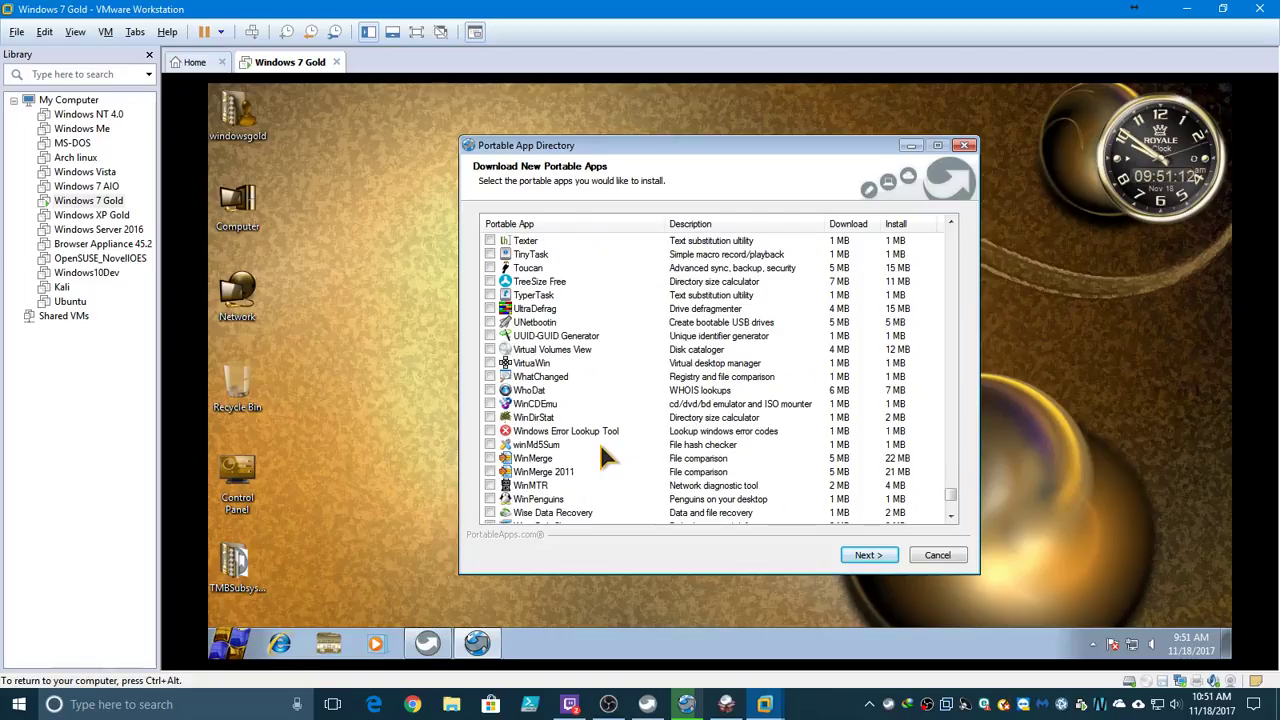
scroll(601, 449, down, 2)
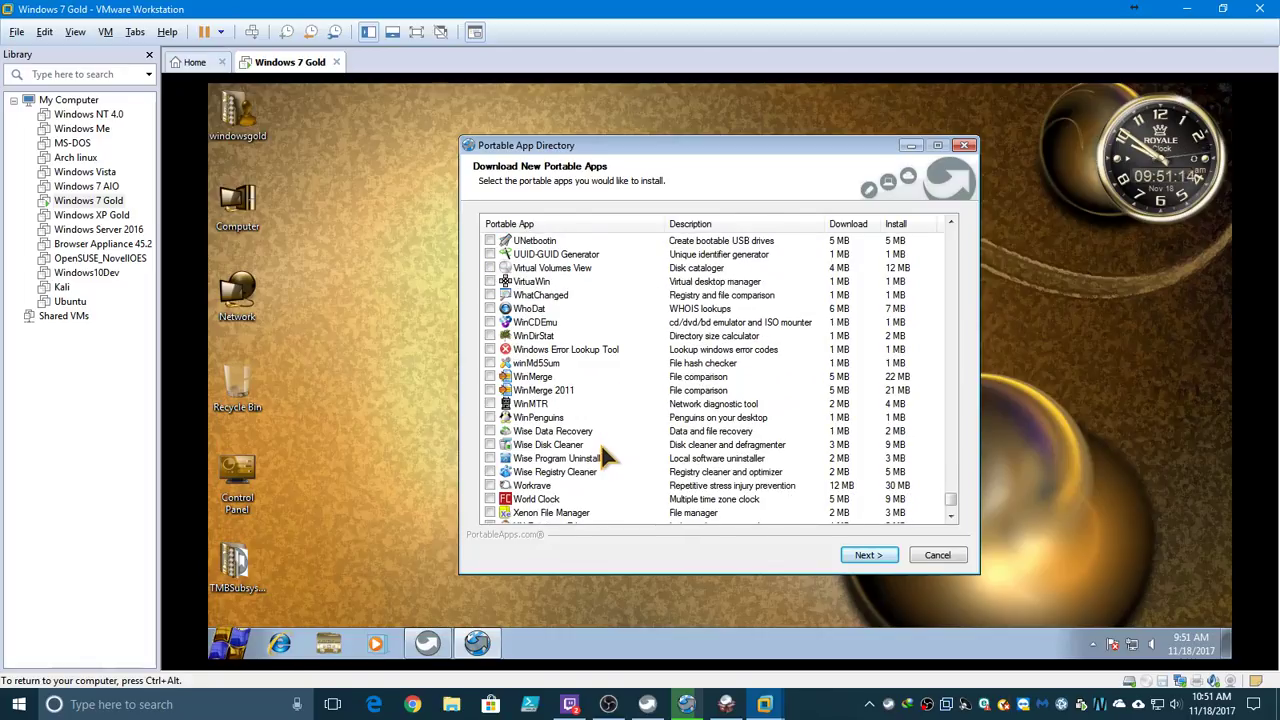
scroll(601, 448, down, 2)
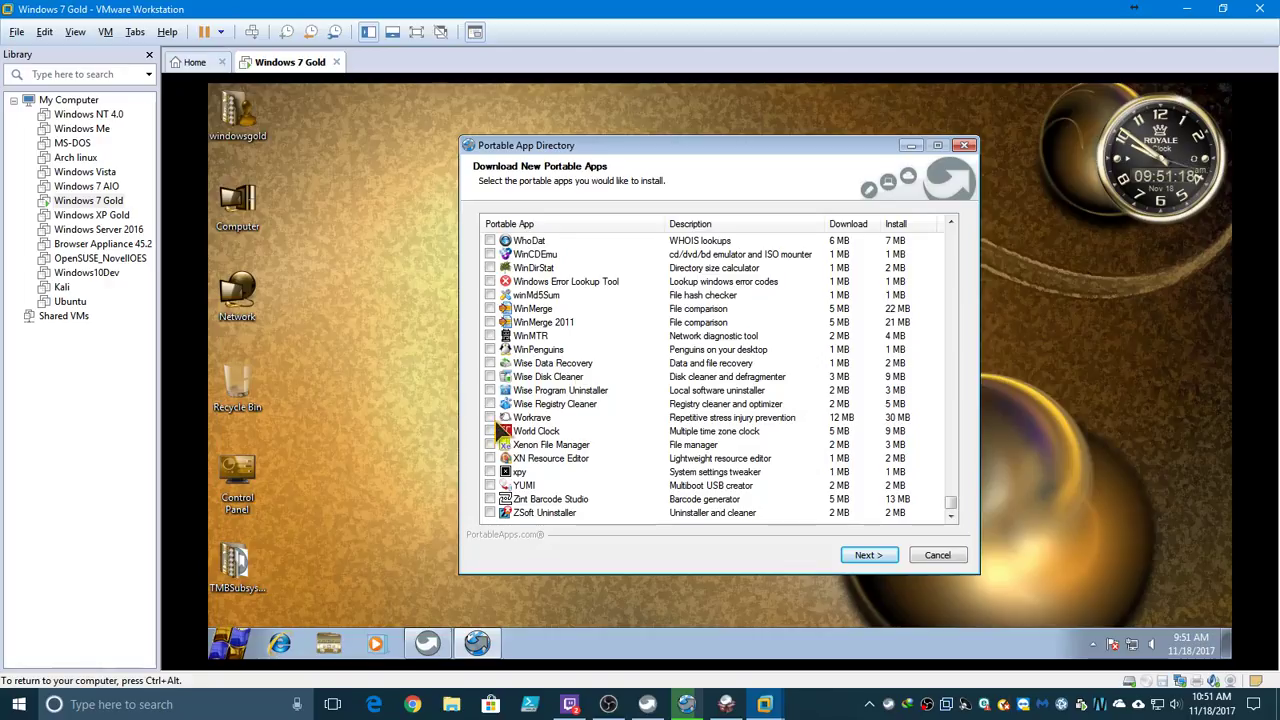
click(876, 556)
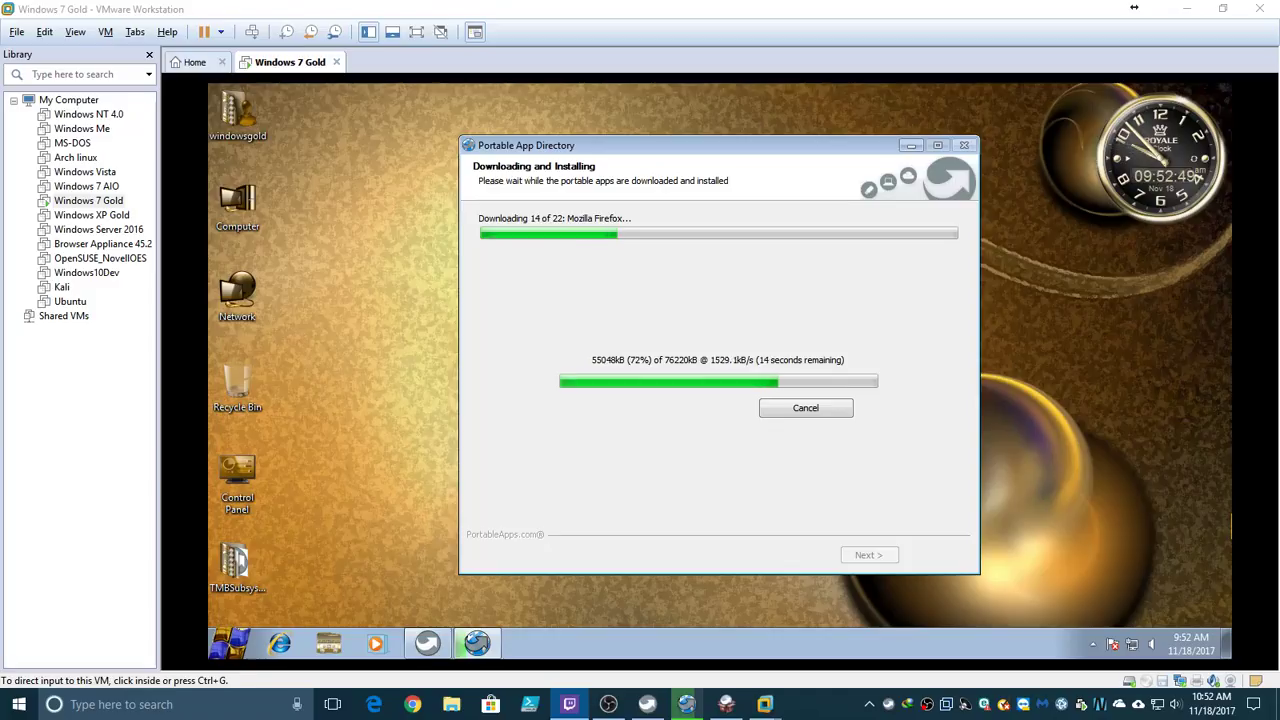
Step: After the downloads progress, switch to the Twitch chat window with Alt+Tab
key(alt+Tab)
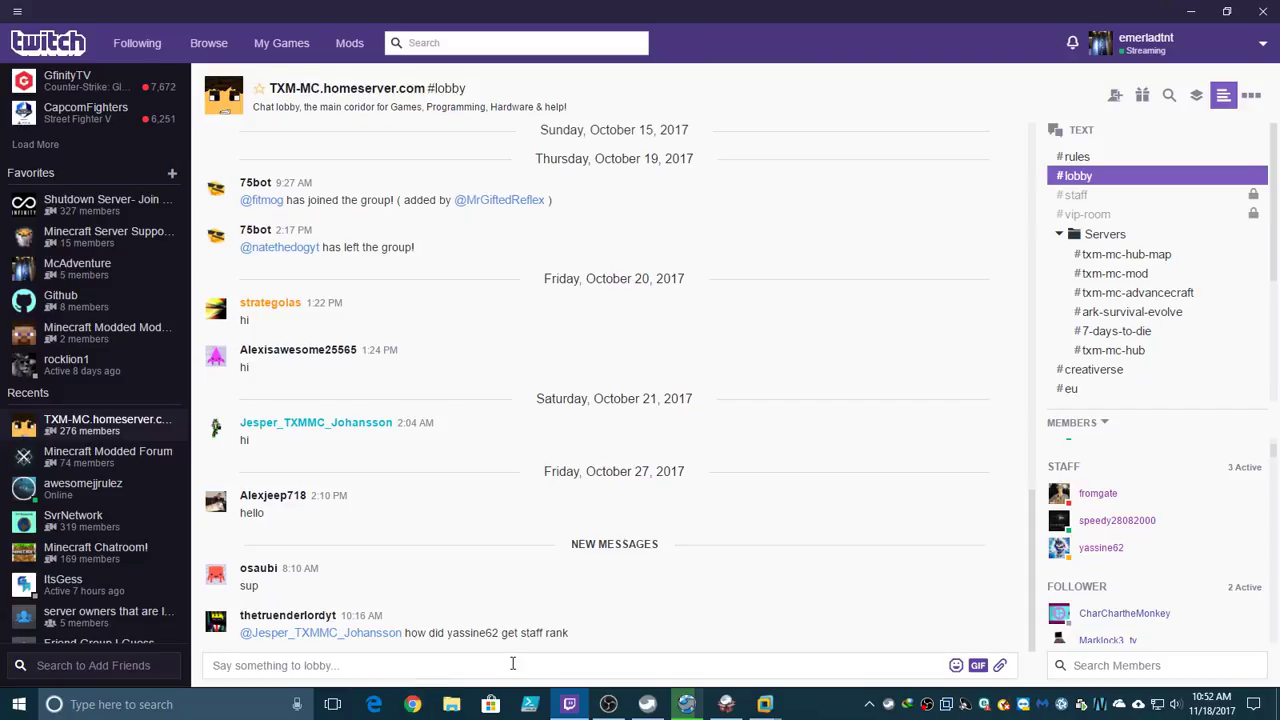
Step: Post a reply in the #lobby chat answering the staff-rank question, mentioning the asker
text(cause @)
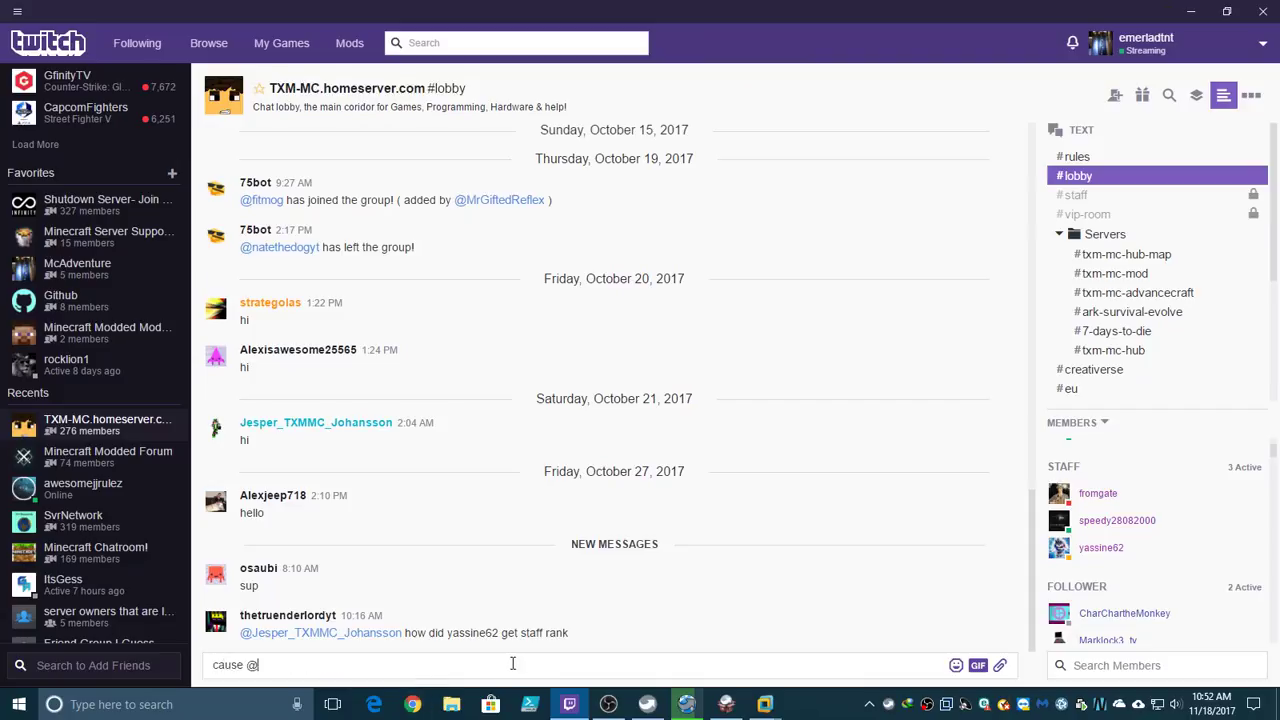
text(yassine62 is good staff @)
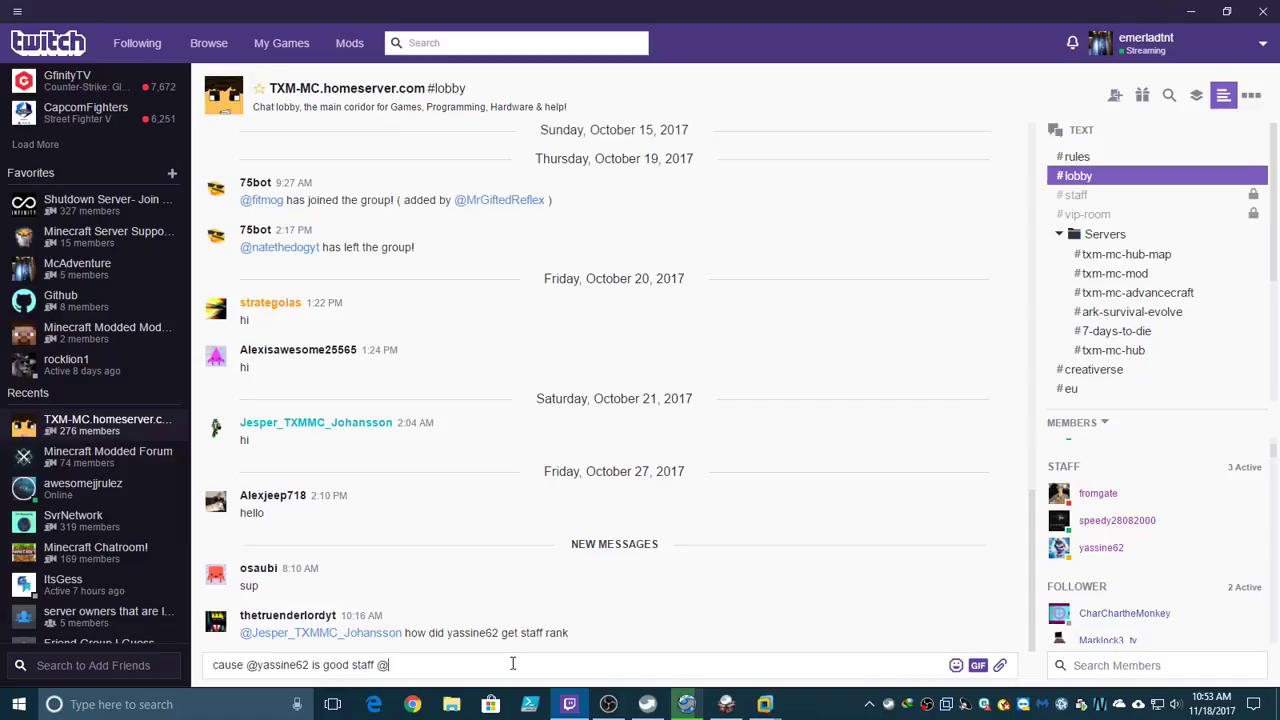
text(the)
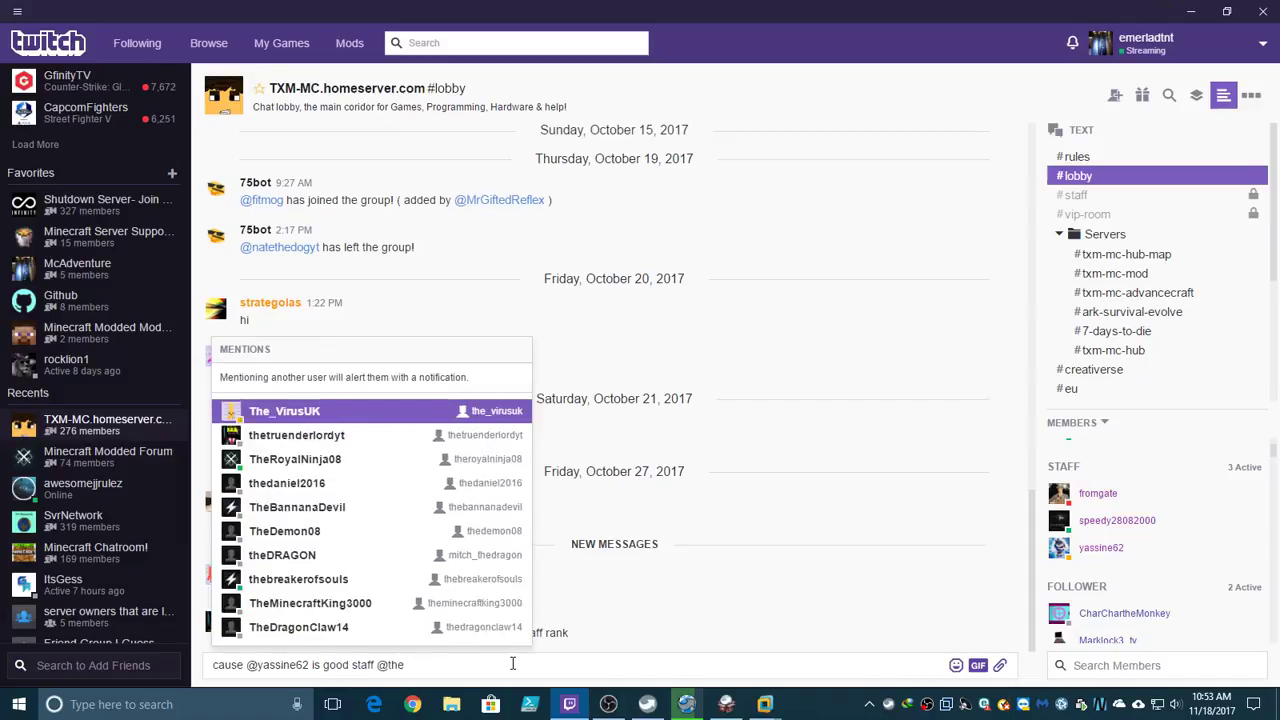
text(t)
key(Tab)
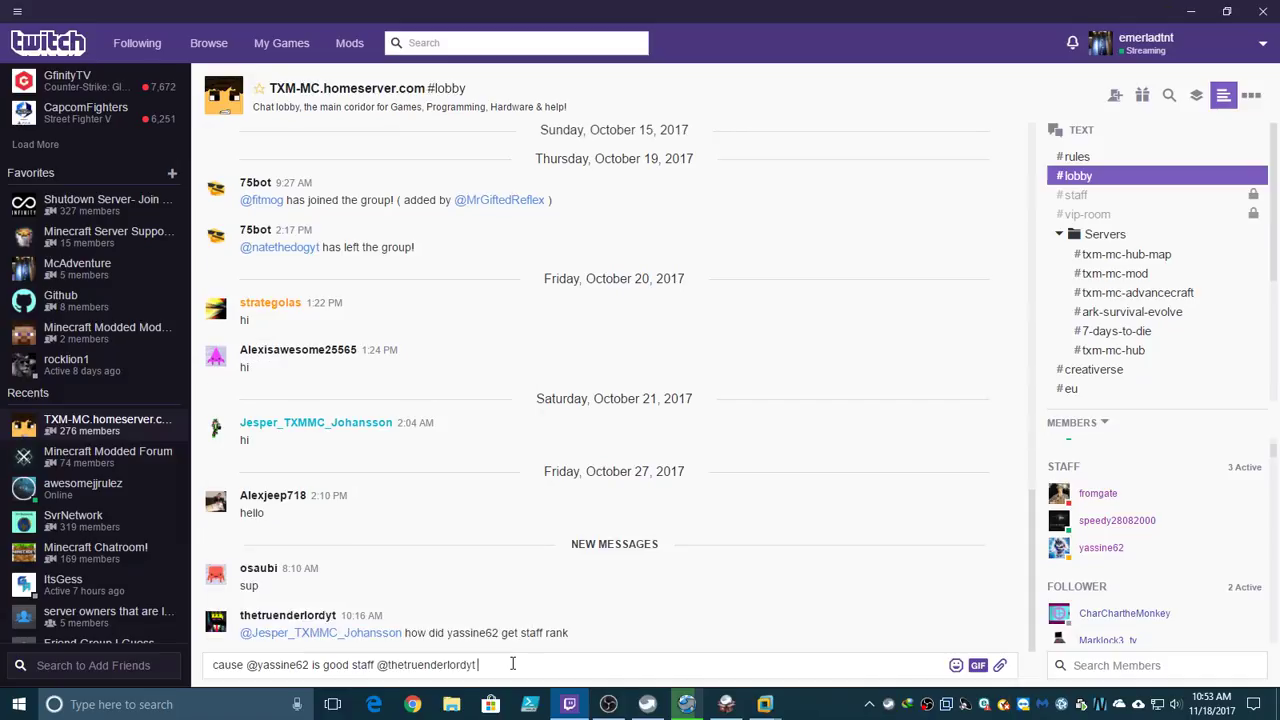
key(Return)
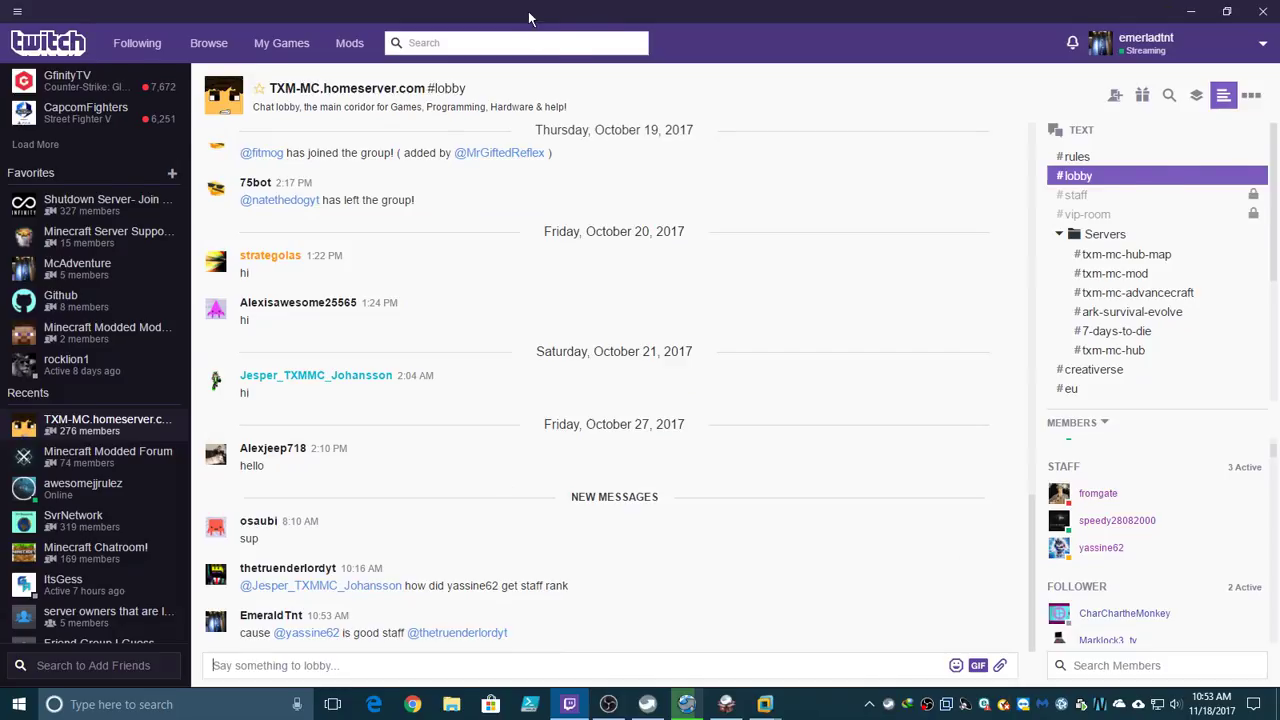
Step: Rearrange and minimize the Twitch window to reveal the VM's download progress
click(1190, 11)
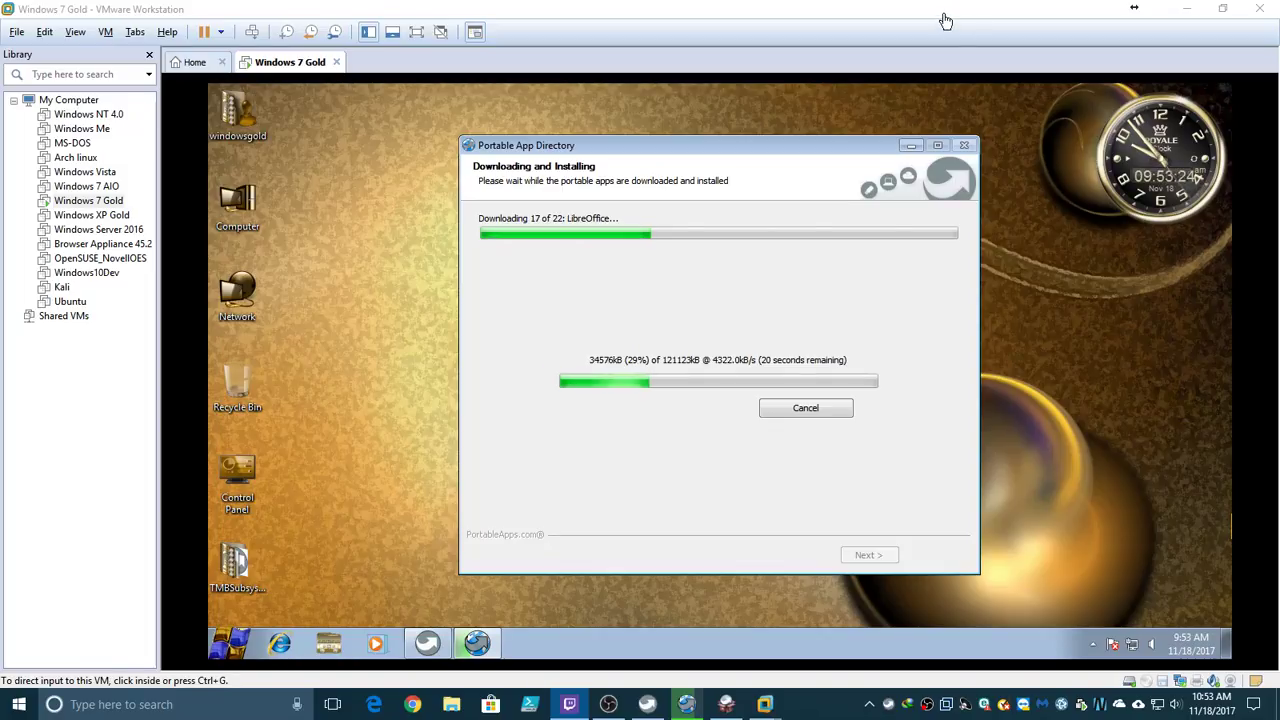
drag(1275, 74, 888, 80)
double_click(888, 80)
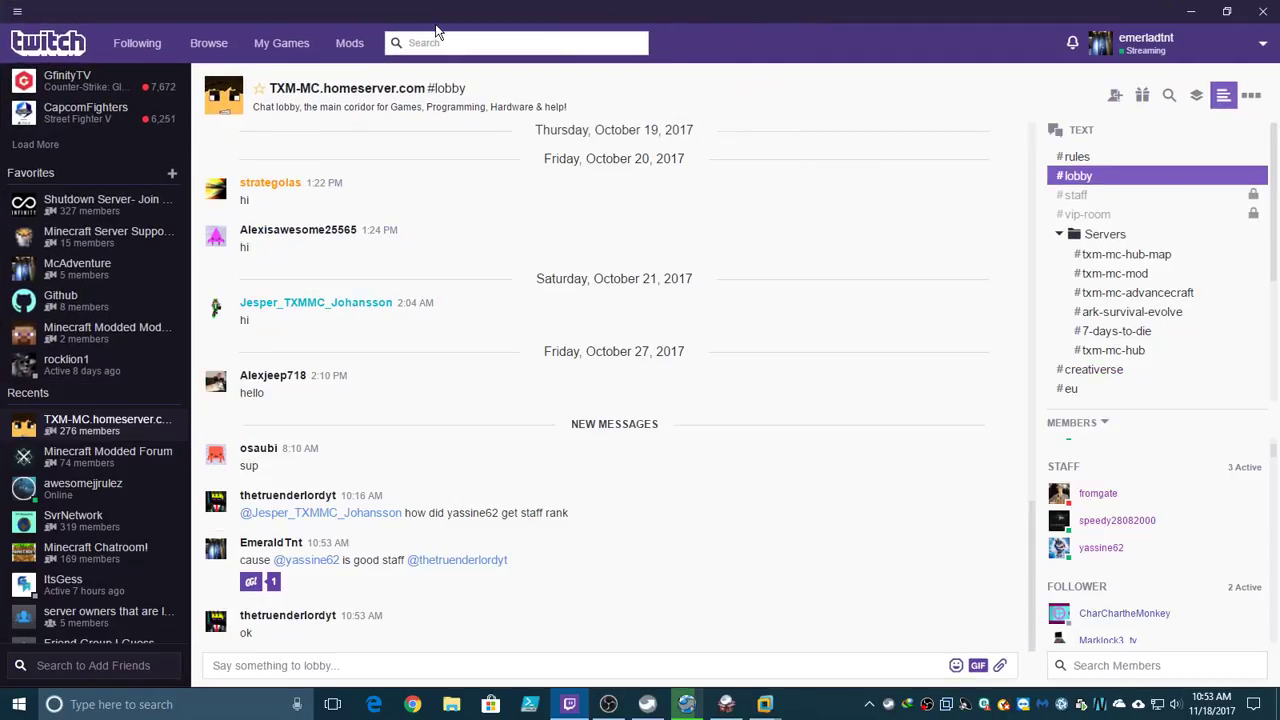
drag(437, 33, 543, 80)
click(845, 47)
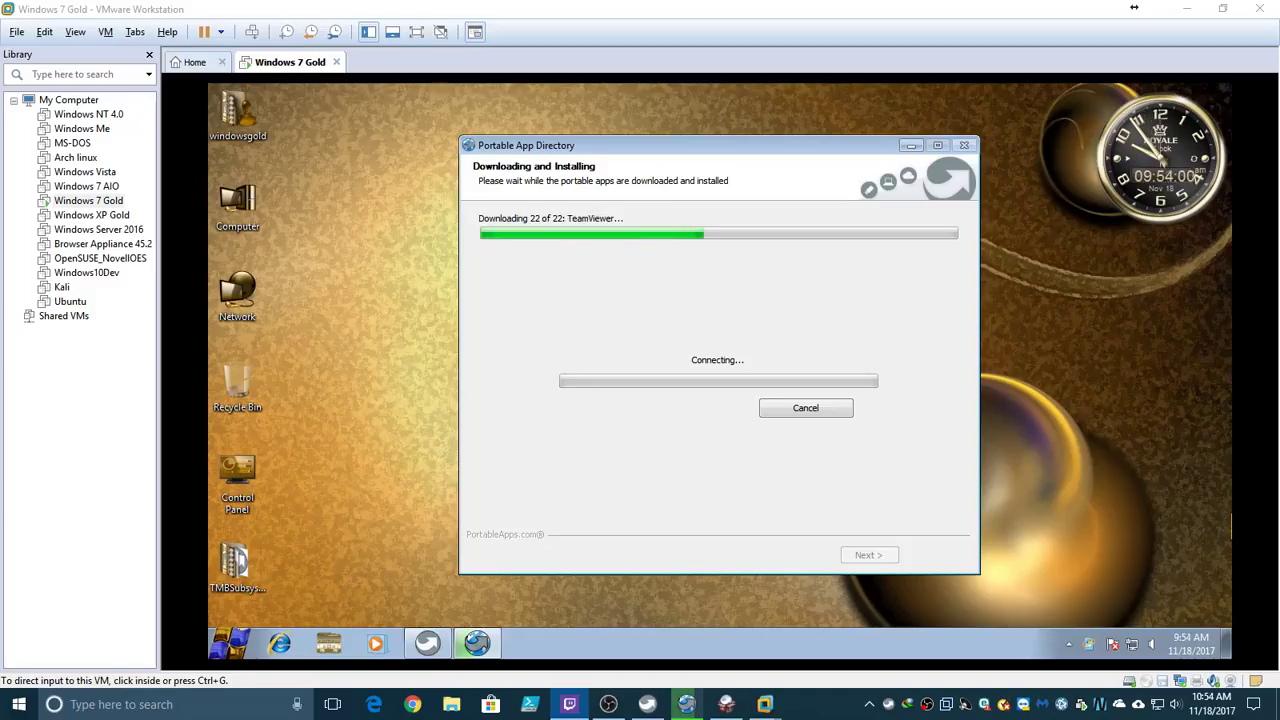
Step: Refocus the VM window and wait for the CPU-Z Portable License Agreement to appear
click(1134, 7)
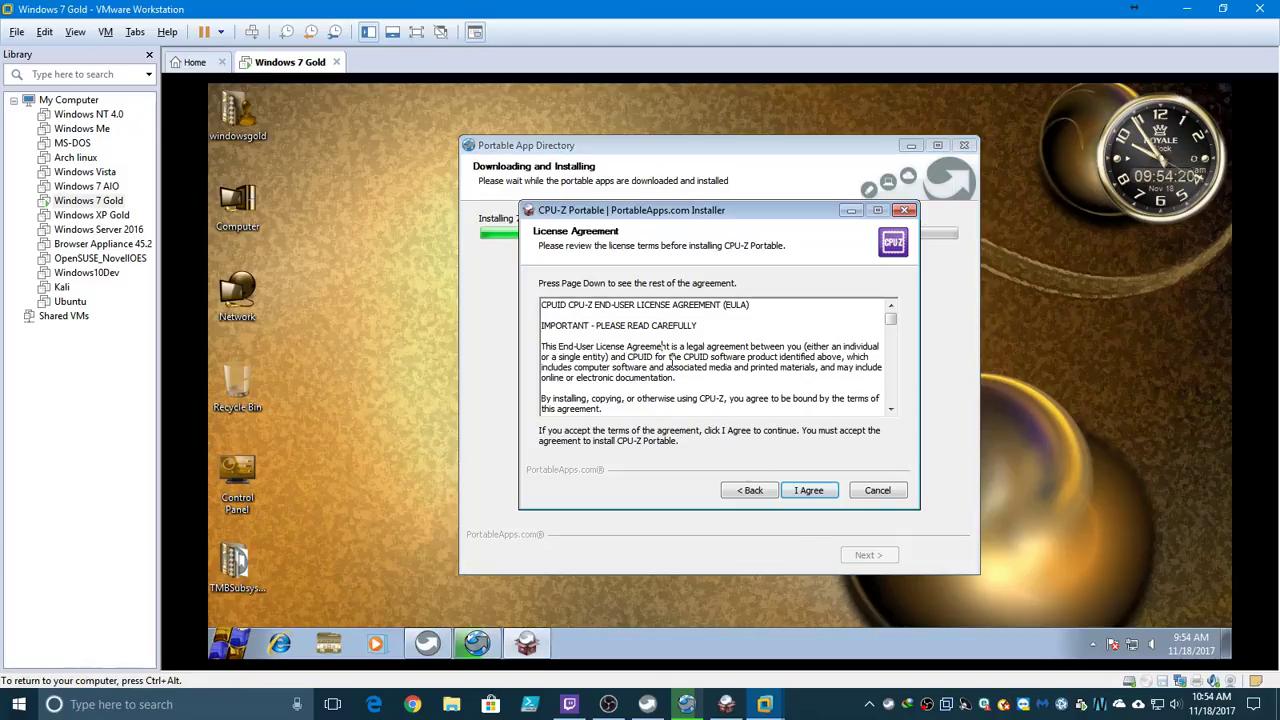
Step: Accept the CPU-Z licence and check the TMBSubsystem folder's properties (880 MB, 4,366 files)
click(810, 489)
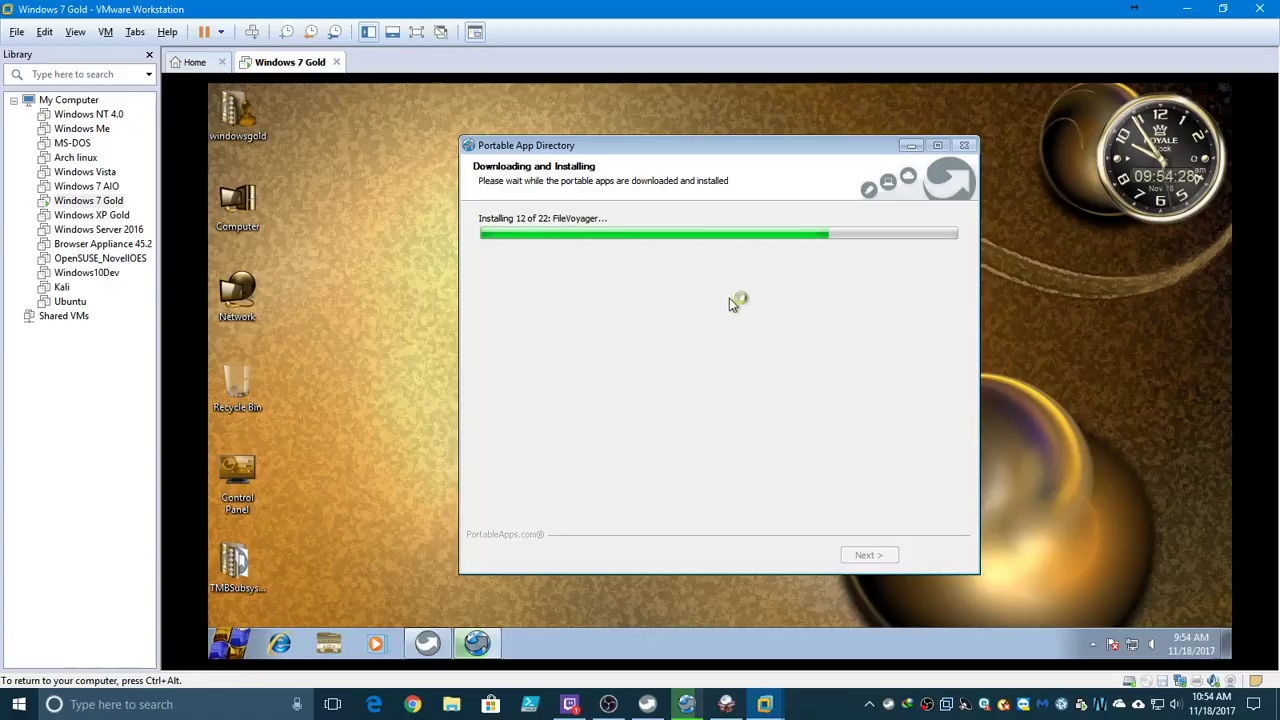
right_click(226, 569)
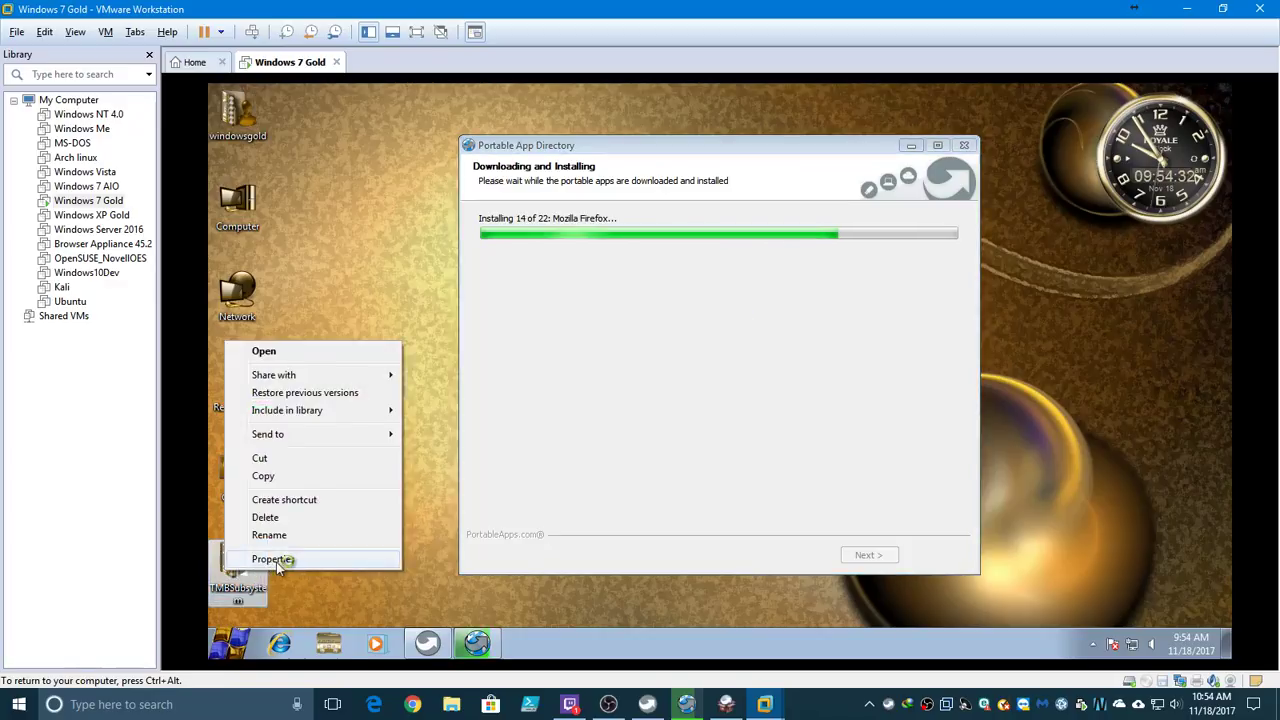
click(276, 562)
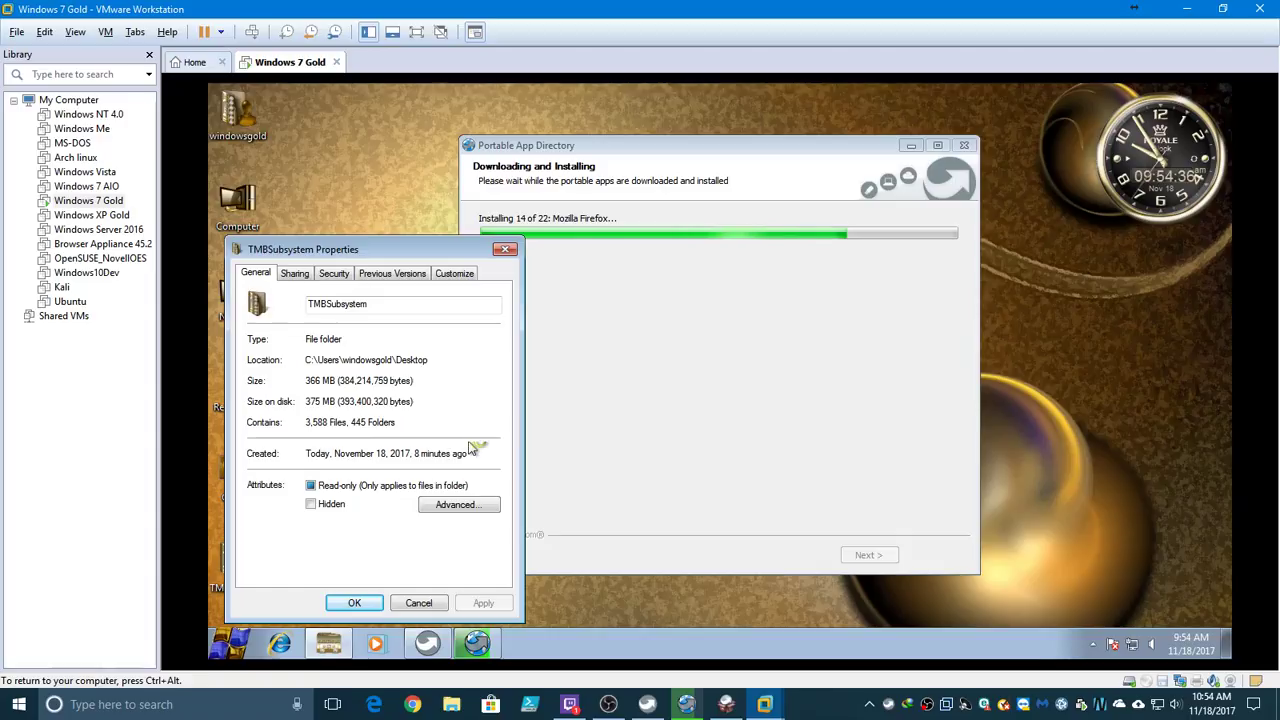
click(505, 251)
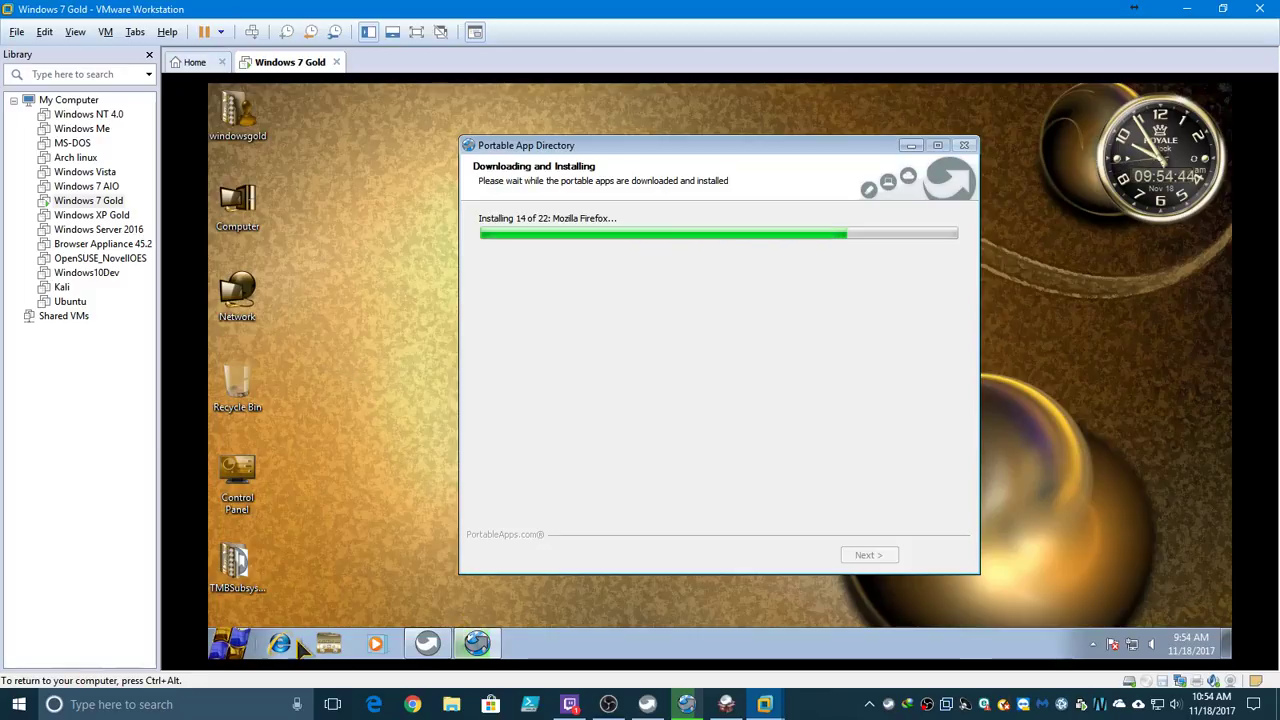
Step: Dismiss the TMBSubsystem folder menu and accept the Google Chrome Portable licence
right_click(240, 565)
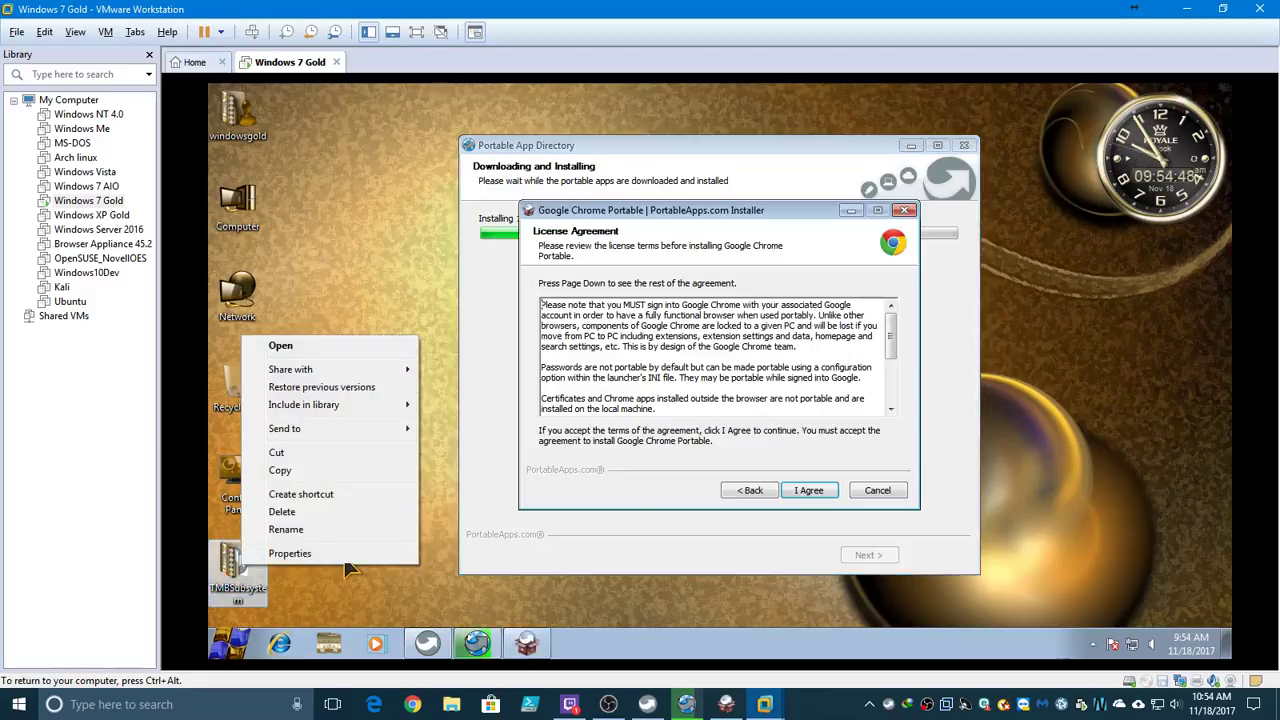
click(812, 490)
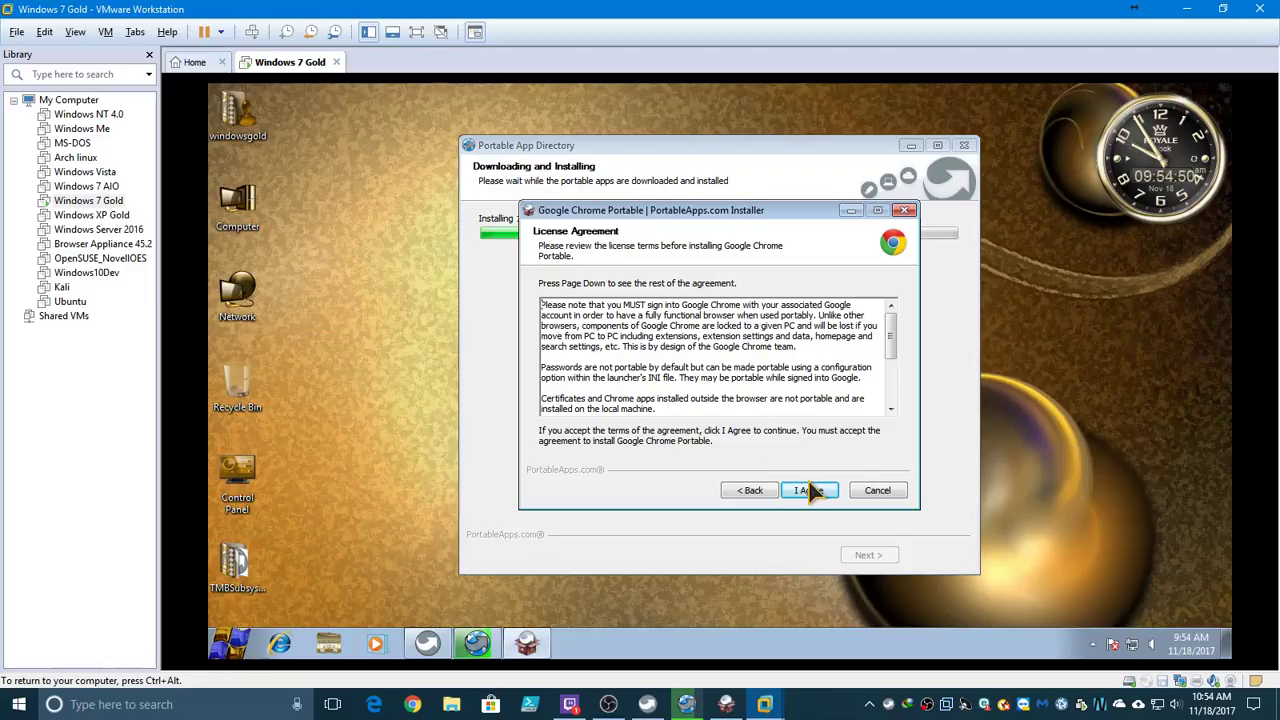
click(810, 490)
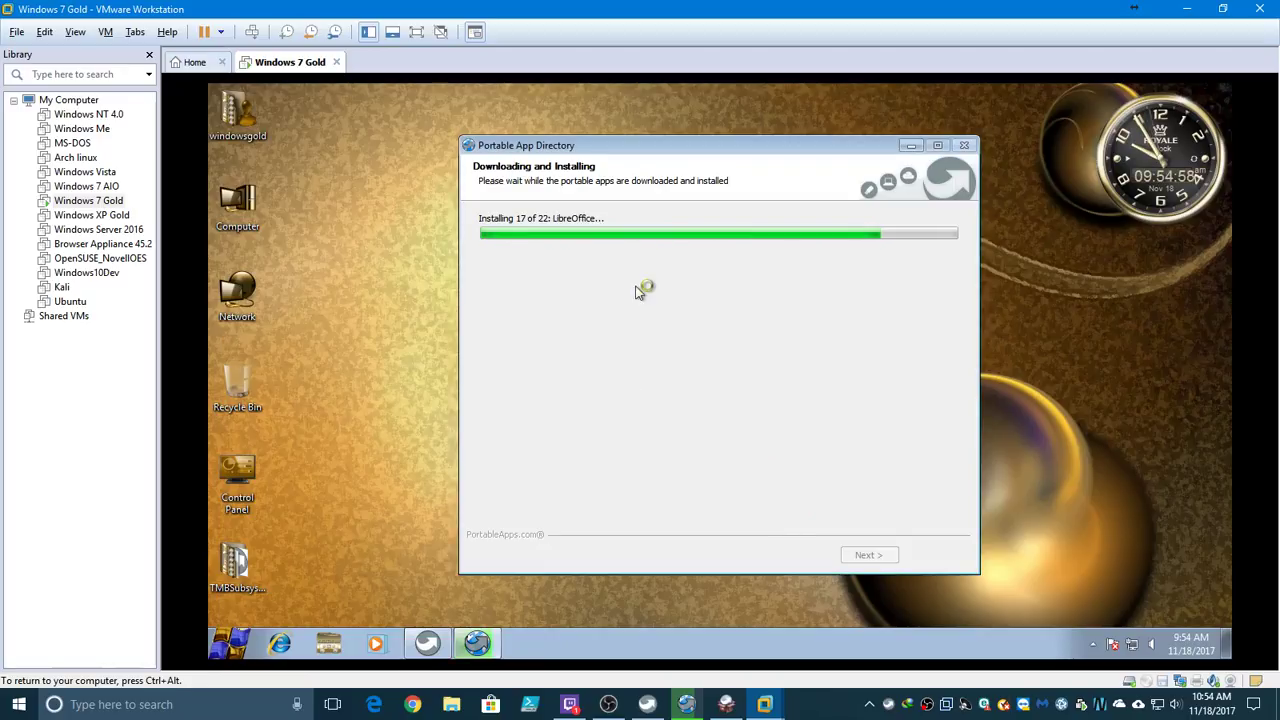
right_click(221, 566)
Step: Check the TMBSubsystem folder's properties, then accept the Opera, Q-Dir and TeamViewer portable licences
click(270, 553)
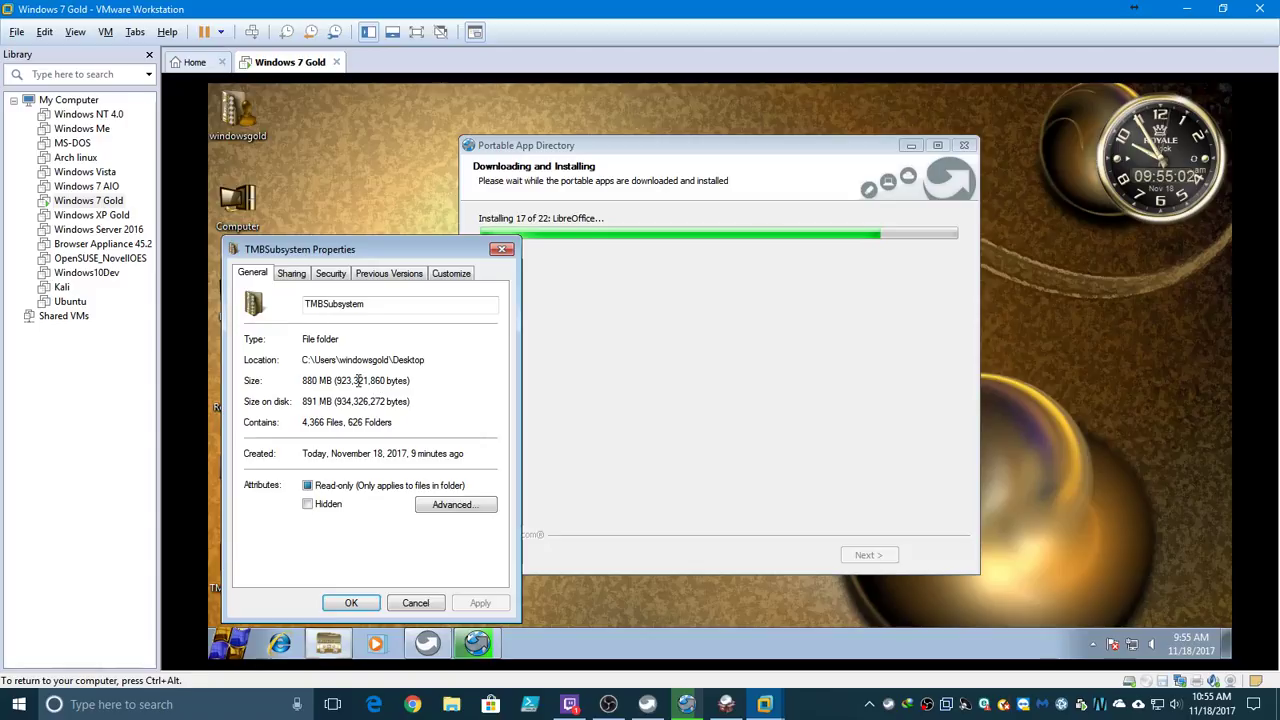
click(501, 249)
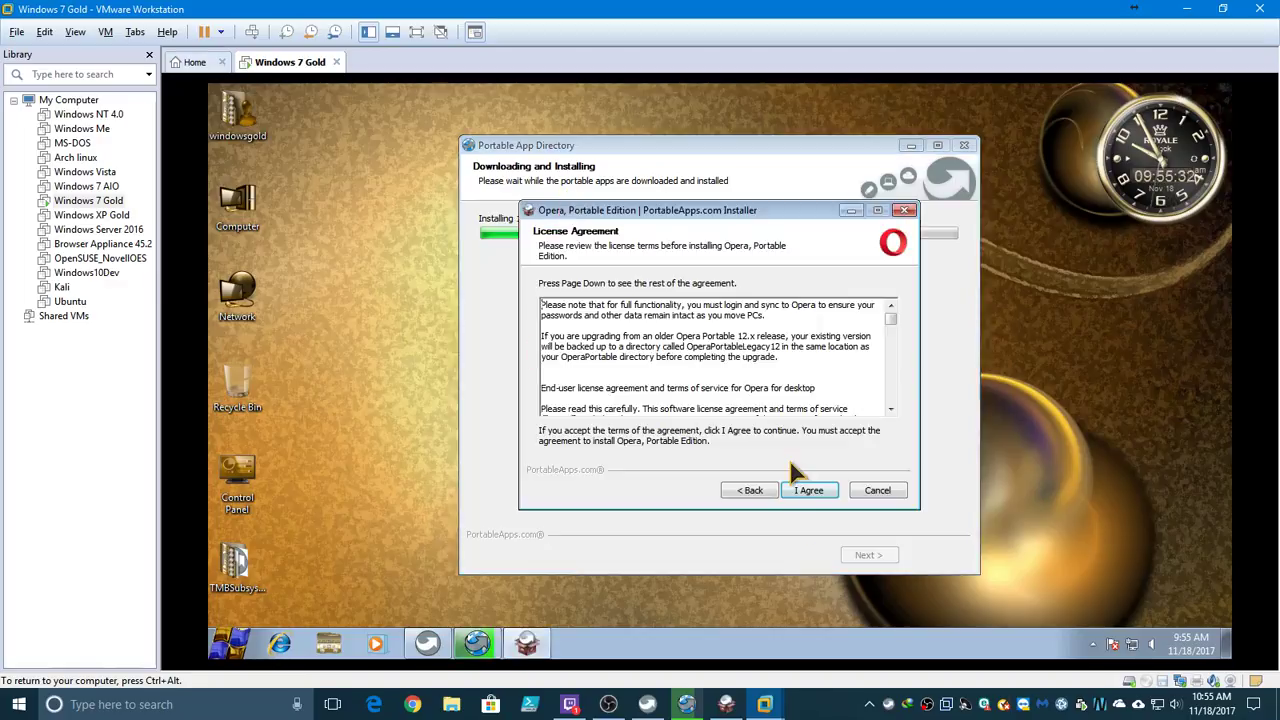
click(808, 490)
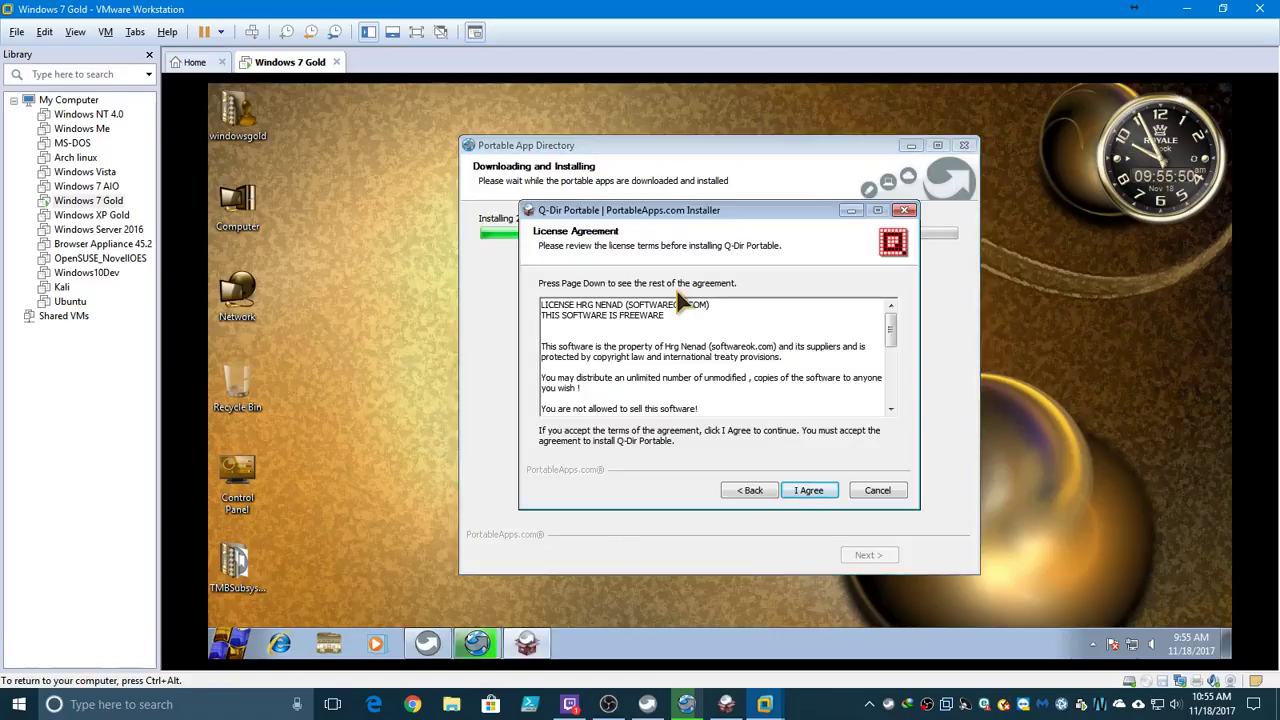
click(812, 491)
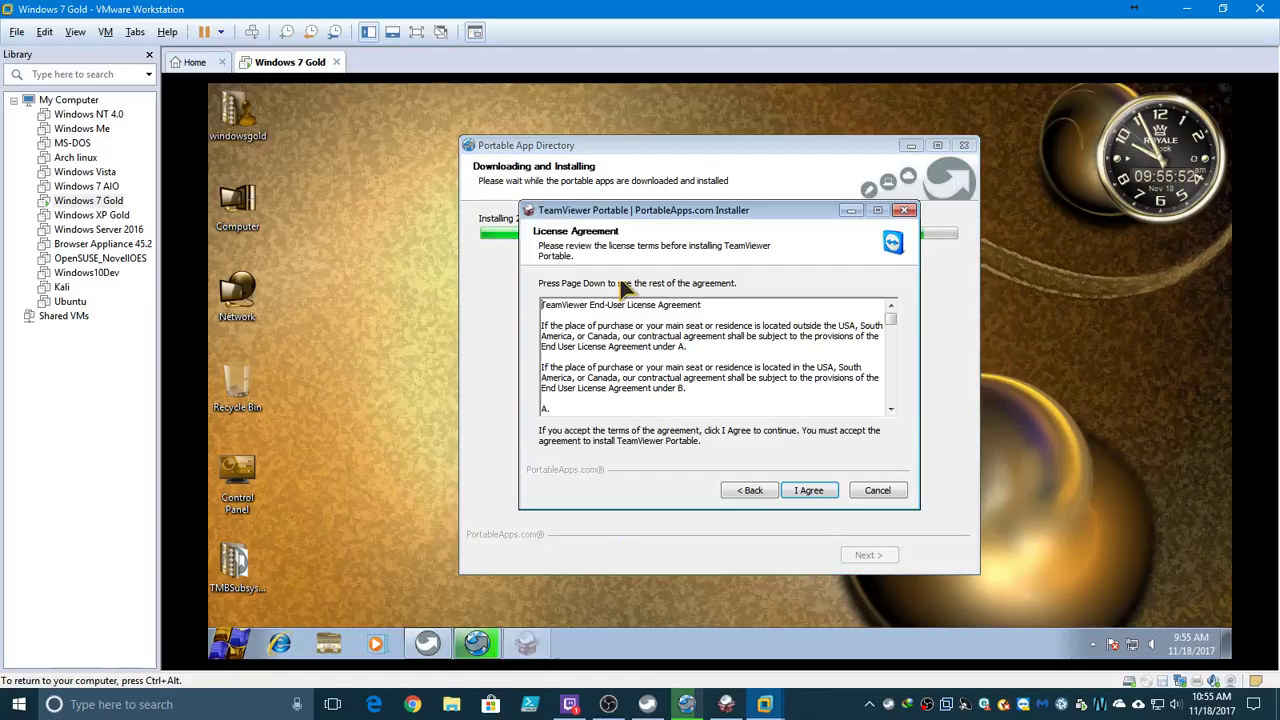
click(812, 490)
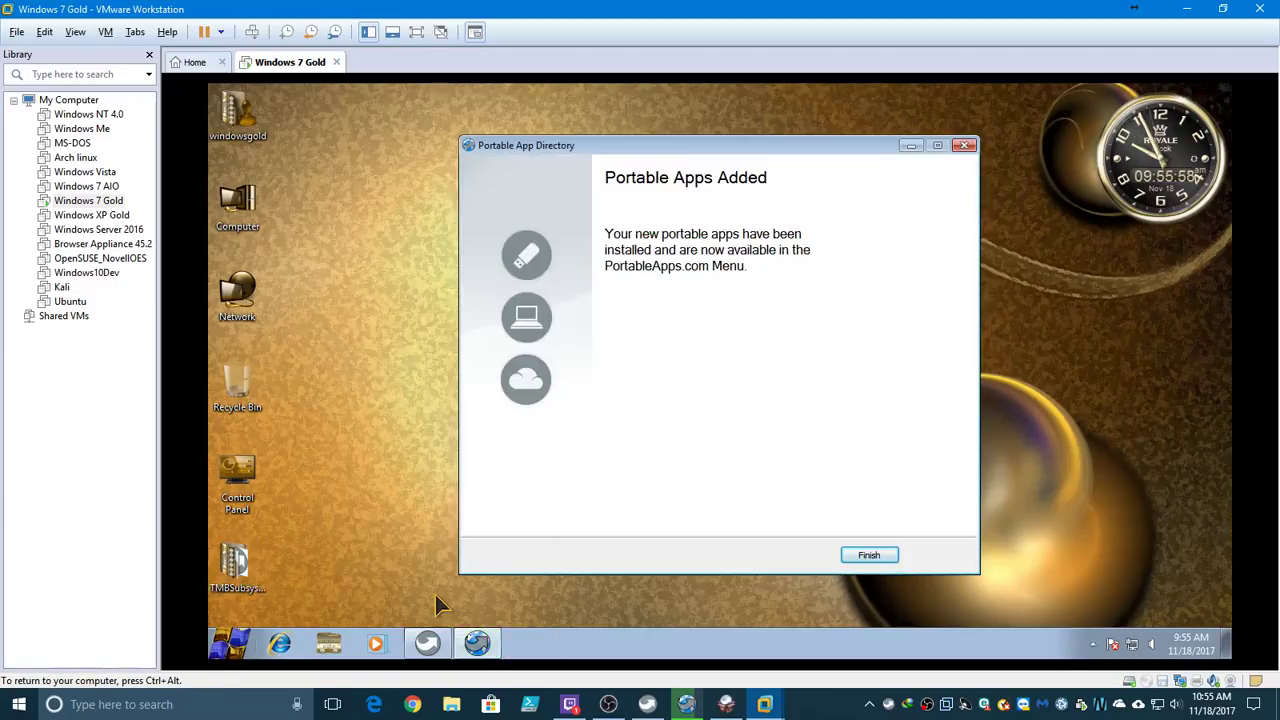
Step: Finish the portable app installer and review the TMBSubsystem folder's properties
click(869, 555)
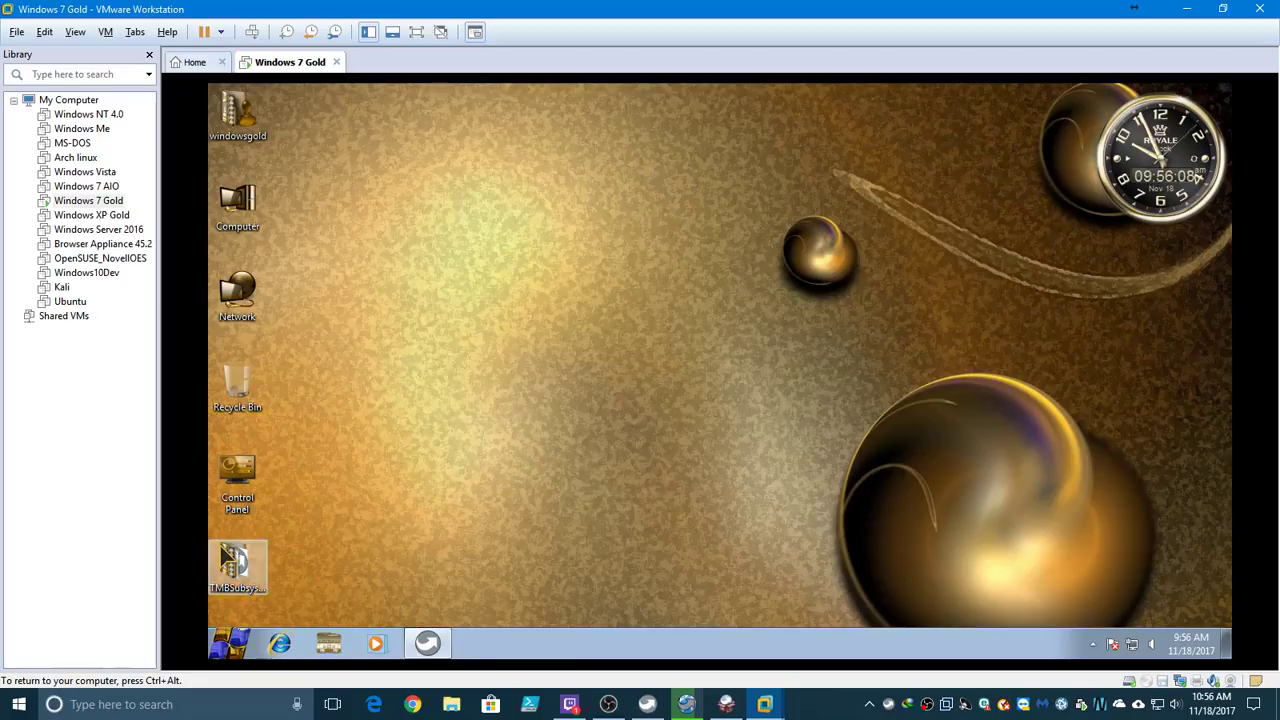
right_click(237, 572)
click(289, 551)
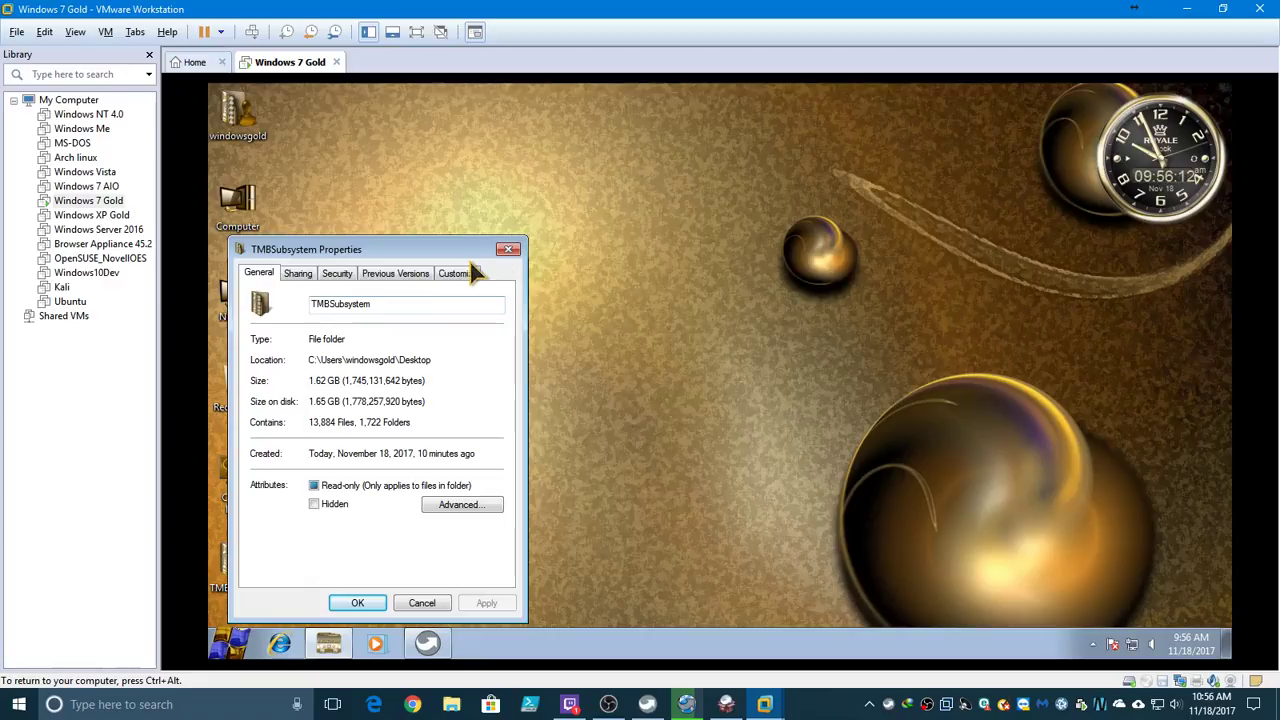
click(508, 250)
Step: Open the PortableApps.com menu from its taskbar button, then start a voice search on the host
right_click(446, 640)
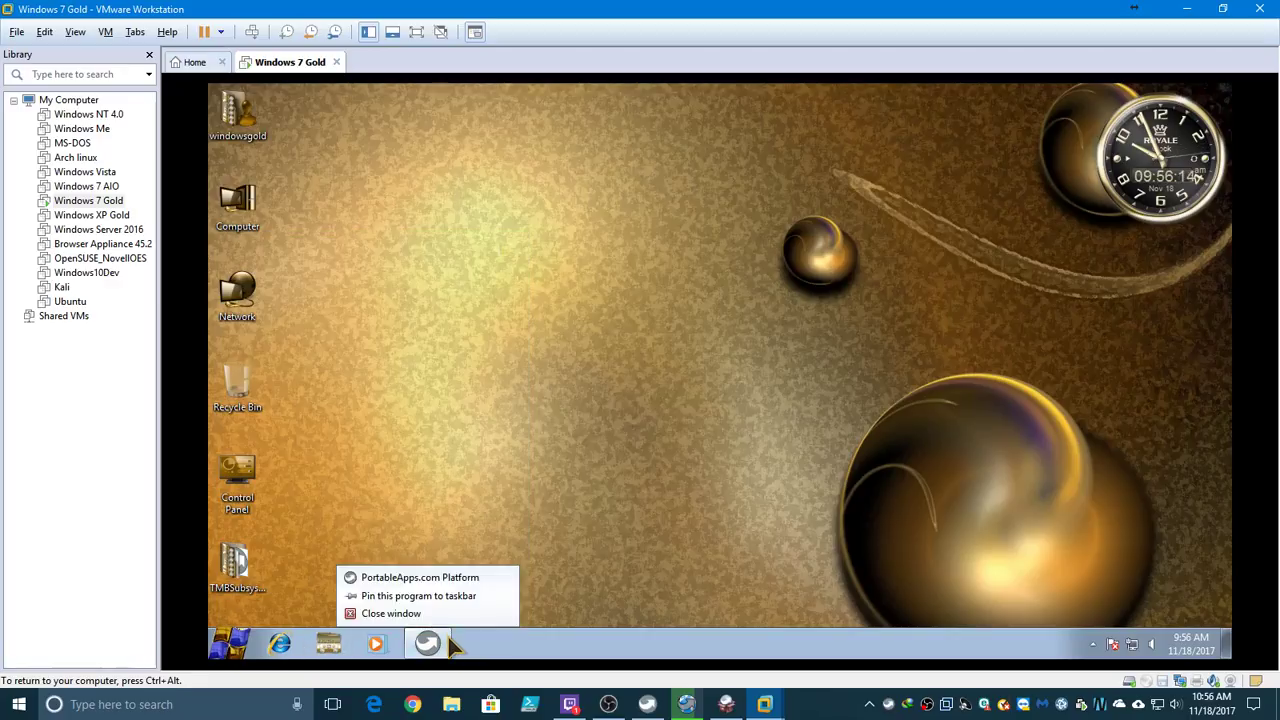
click(431, 645)
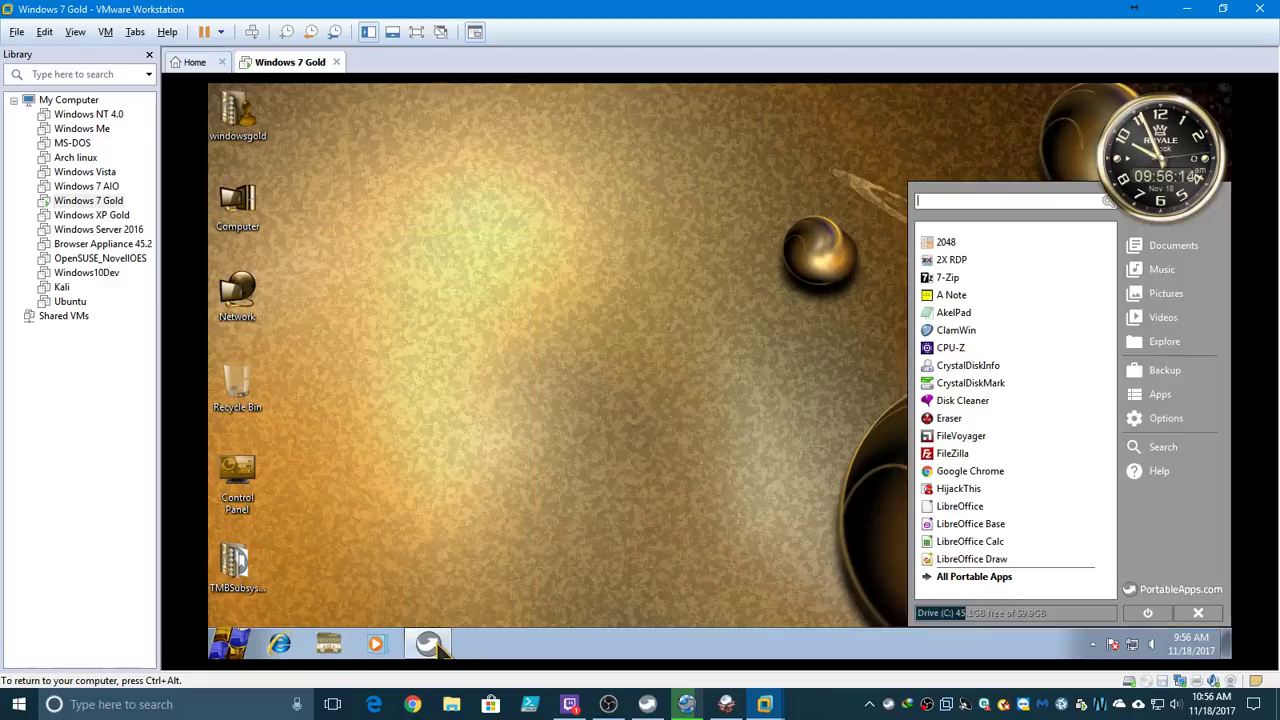
click(298, 704)
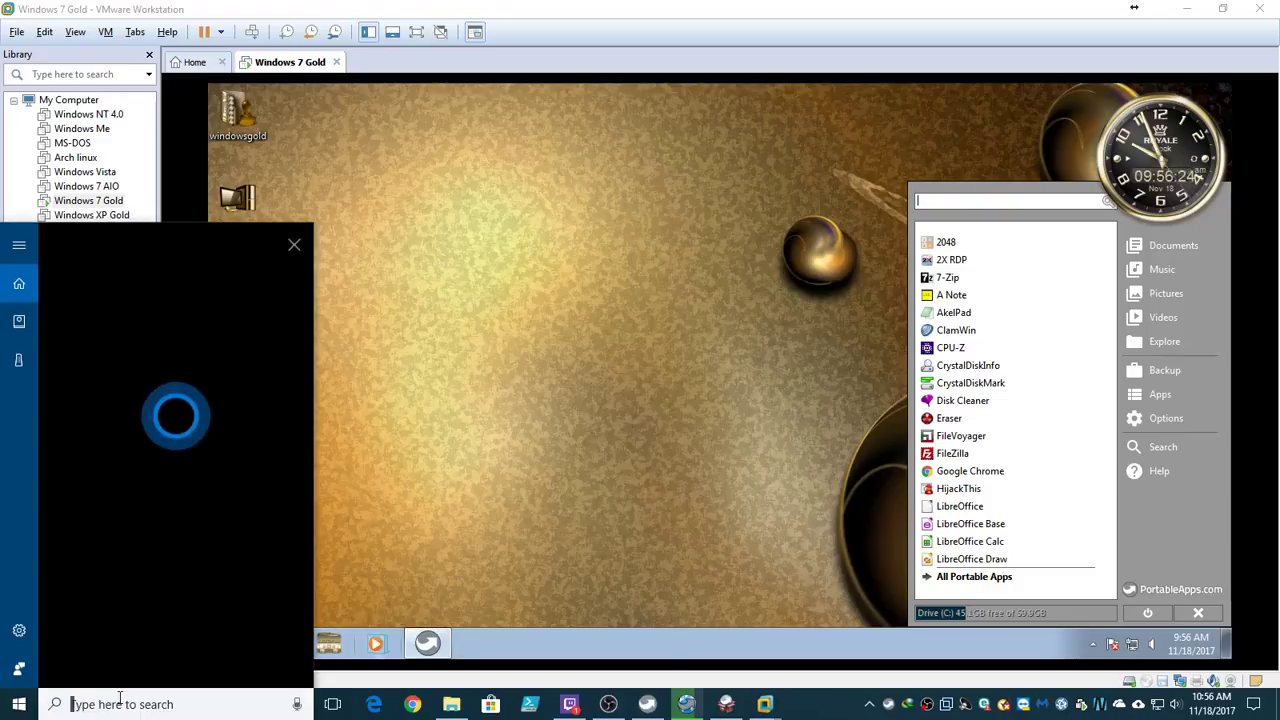
text(buck)
key(Return)
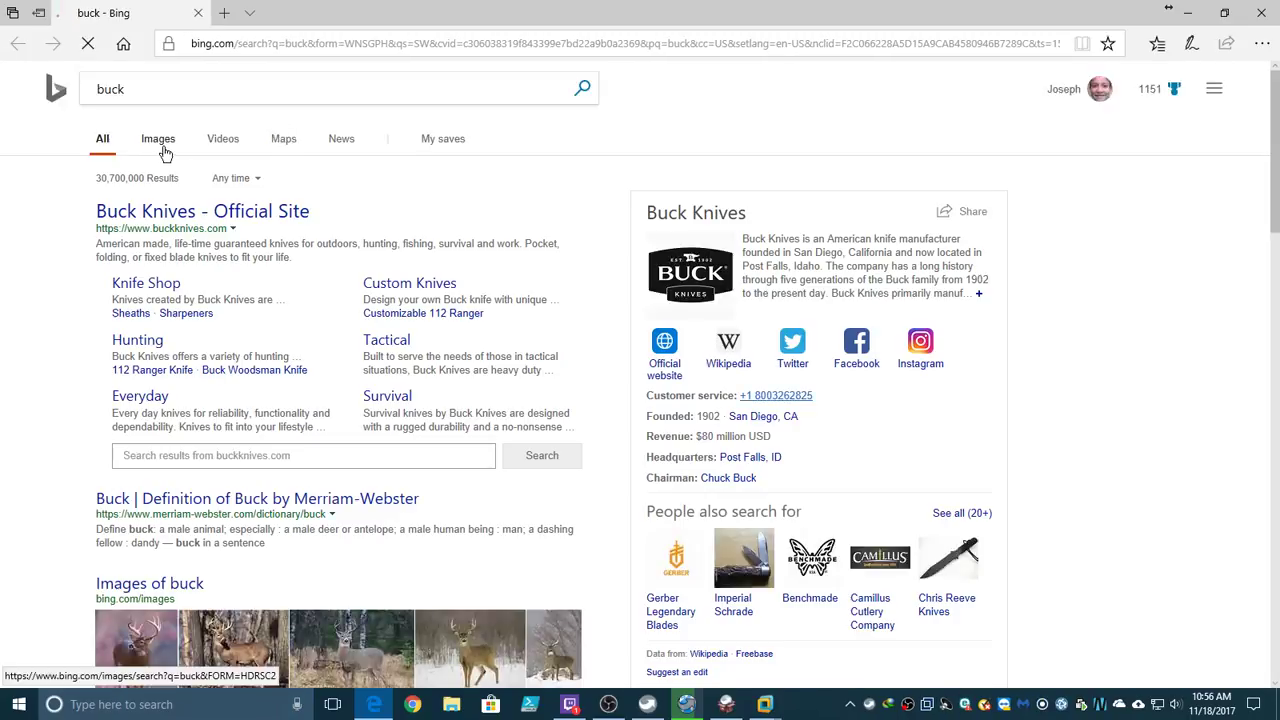
click(160, 140)
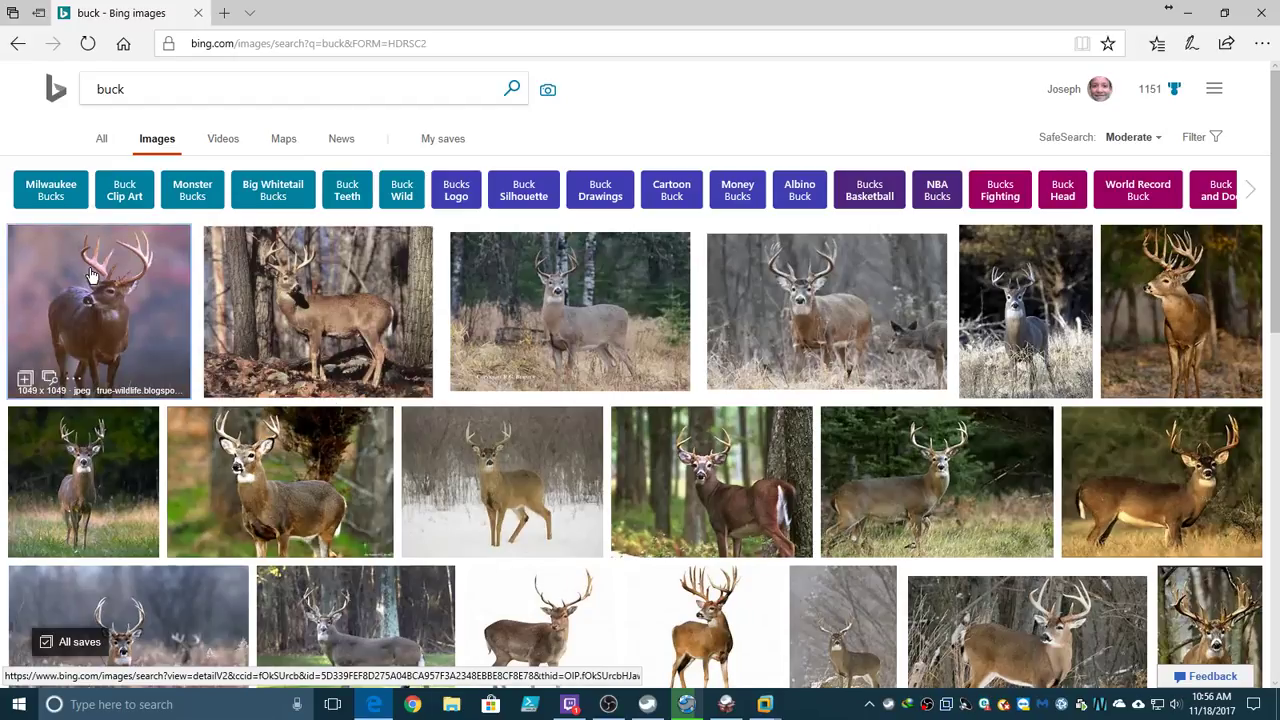
click(100, 300)
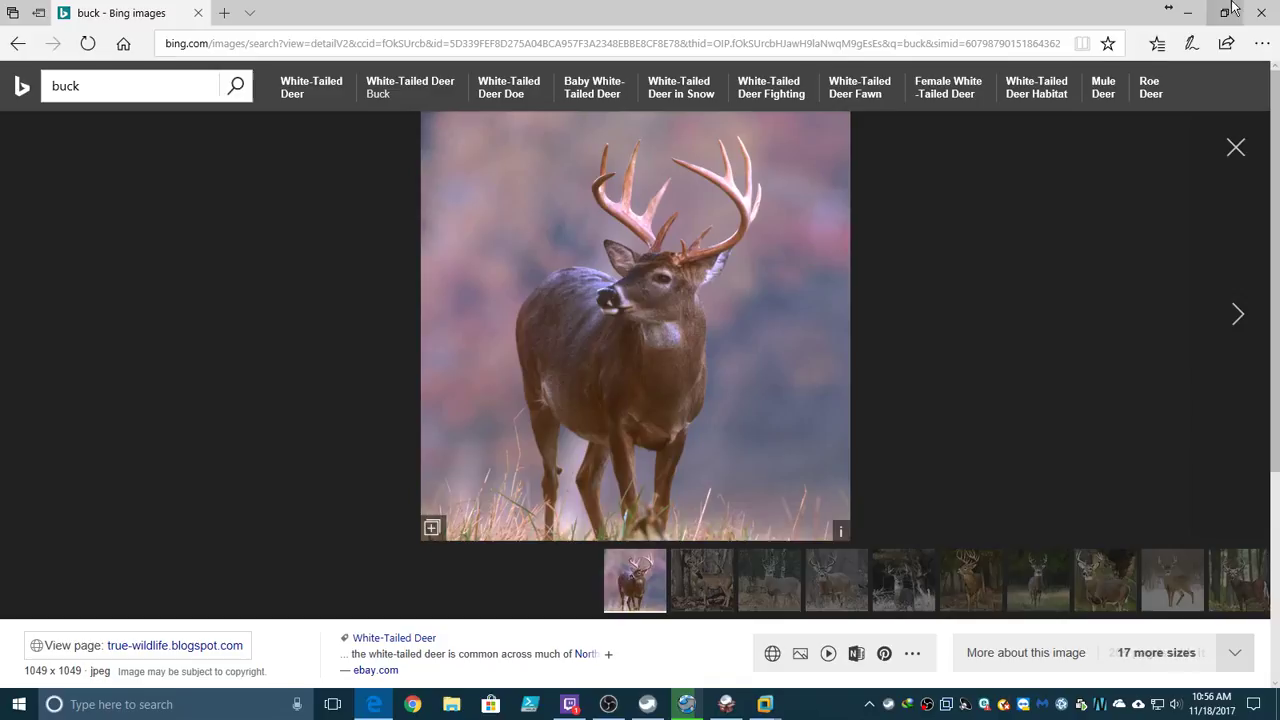
click(1268, 8)
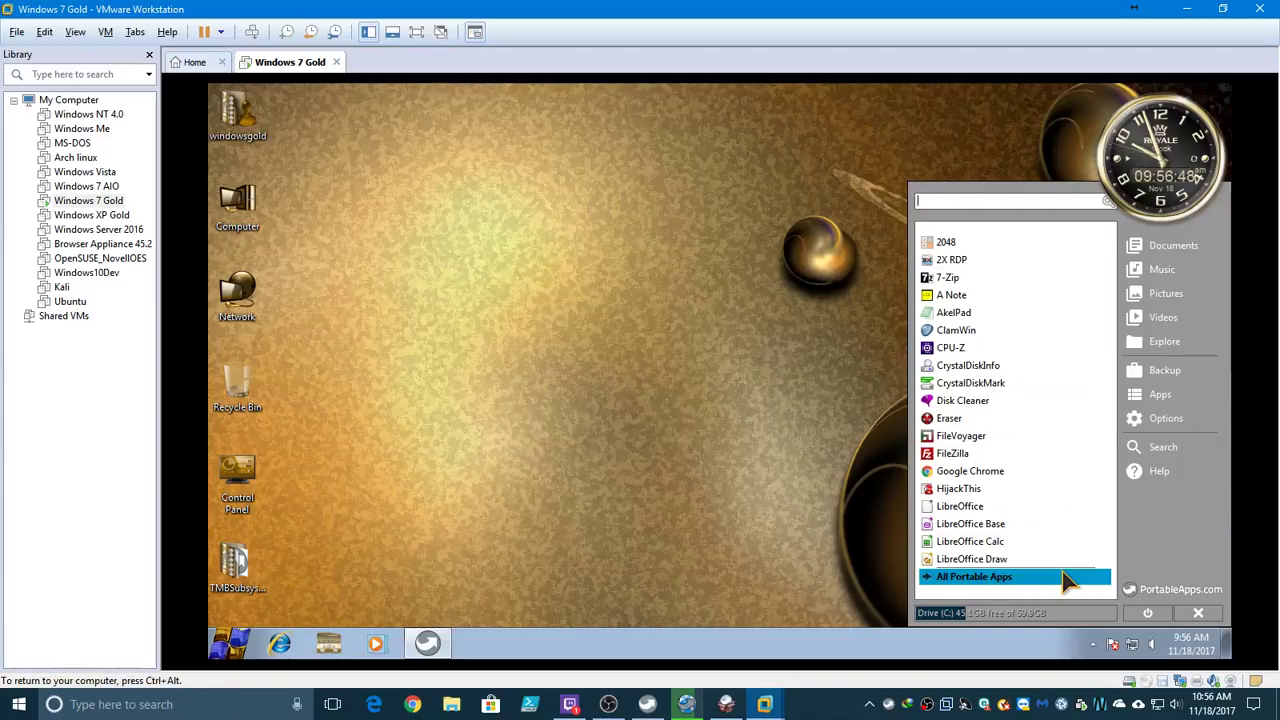
Step: Launch LibreOffice Base and dismiss its Database Wizard, then open LibreOffice Writer from Office and close it
click(1037, 524)
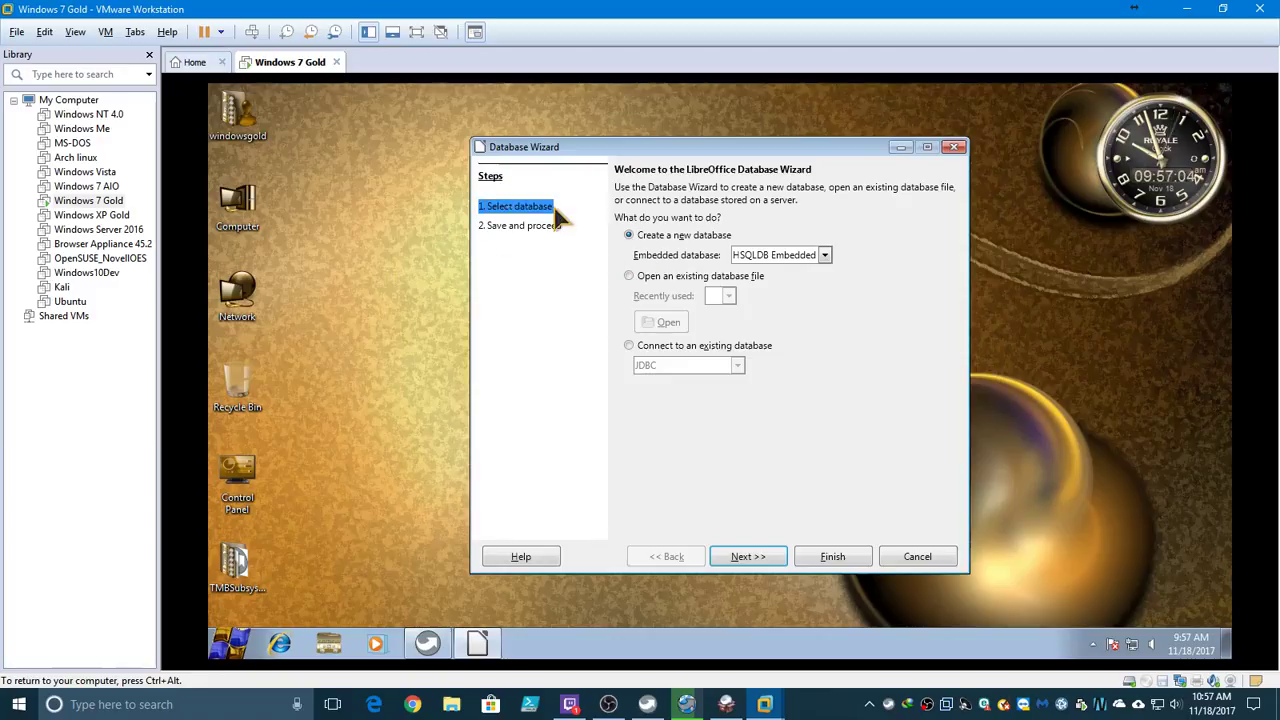
click(954, 148)
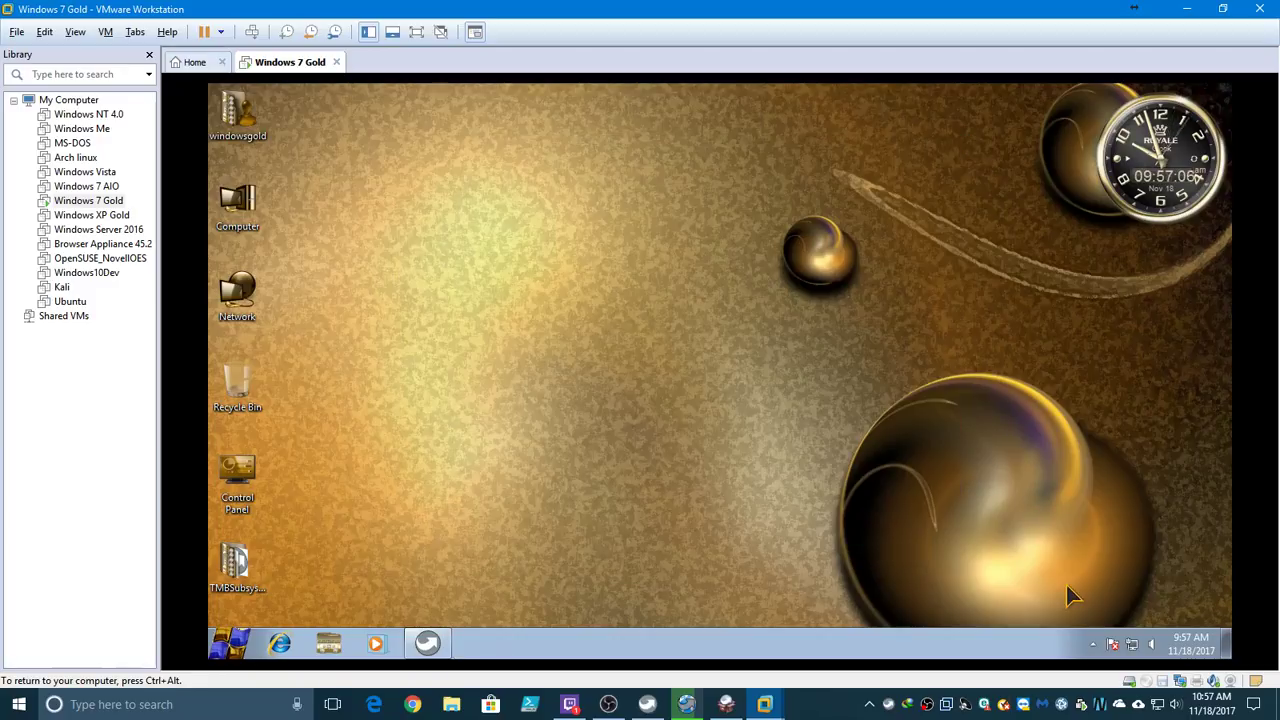
click(427, 643)
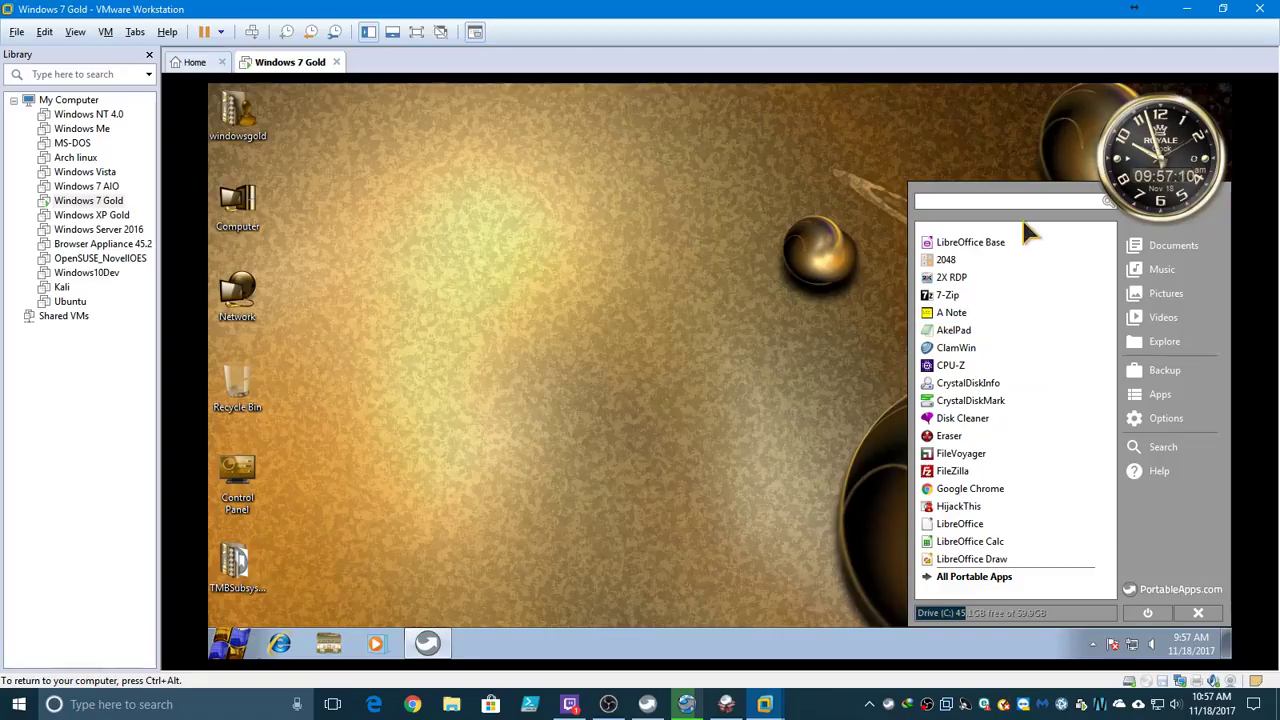
click(989, 580)
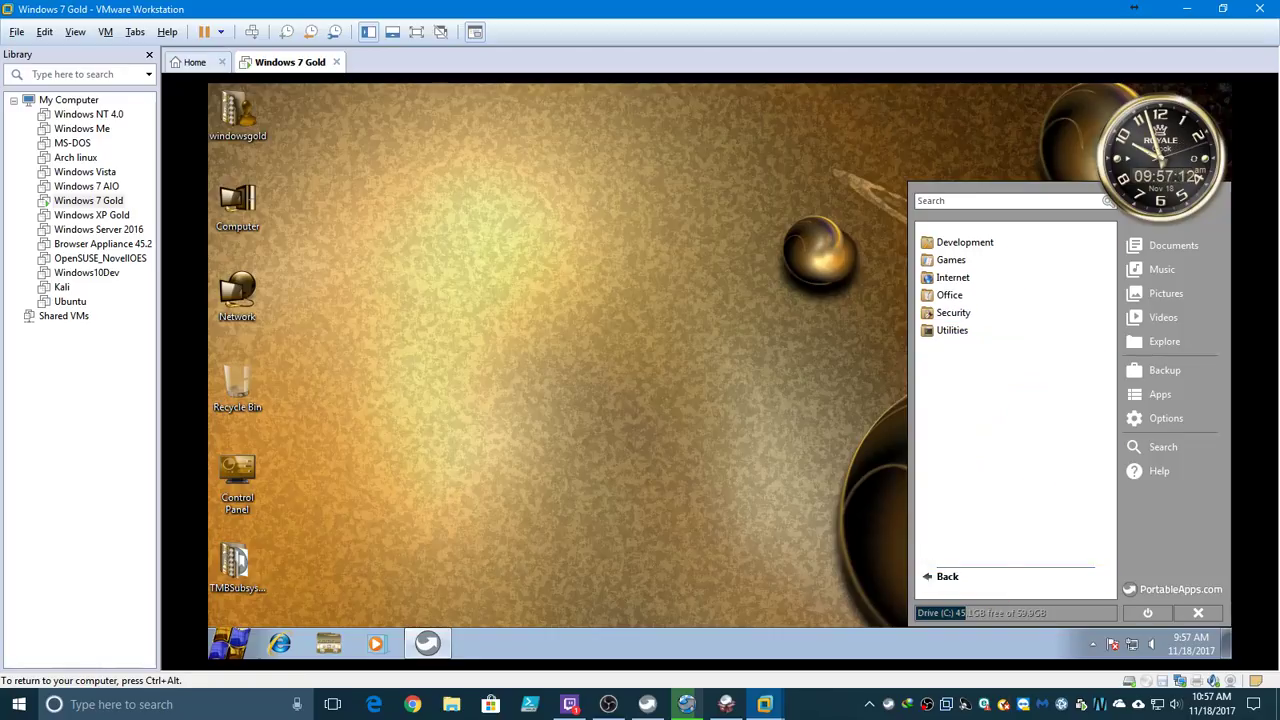
click(975, 298)
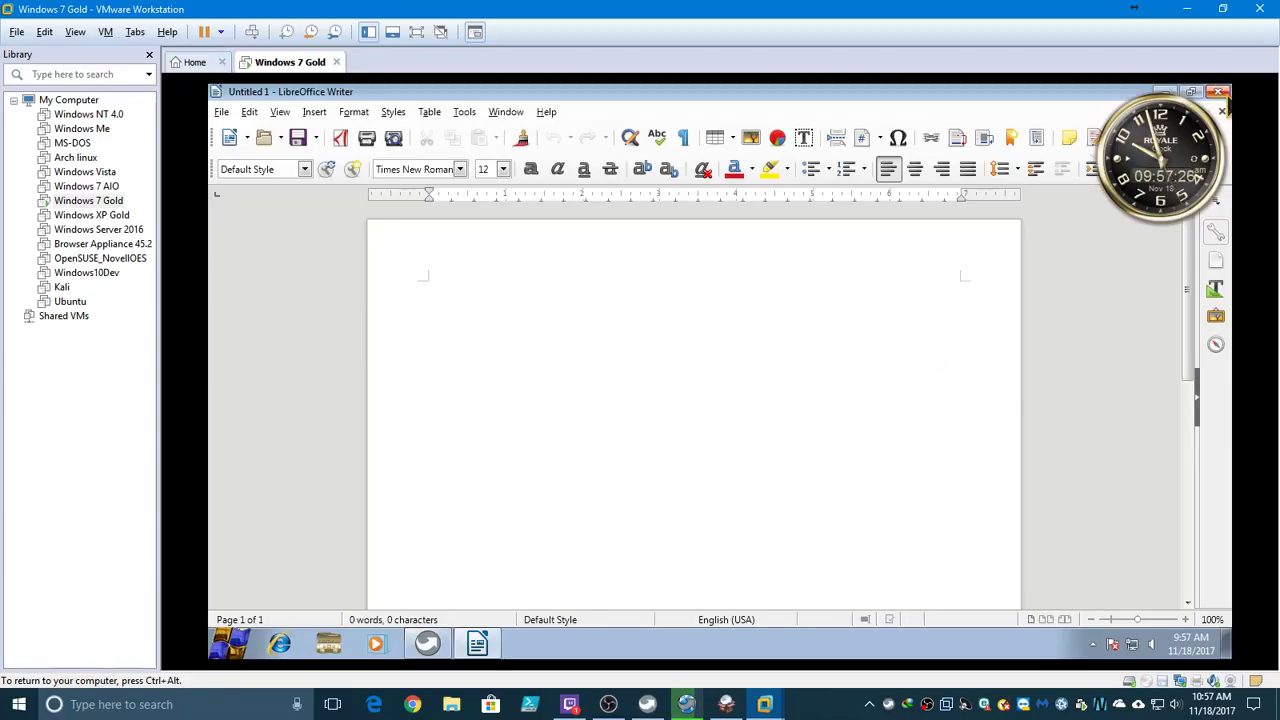
click(1219, 93)
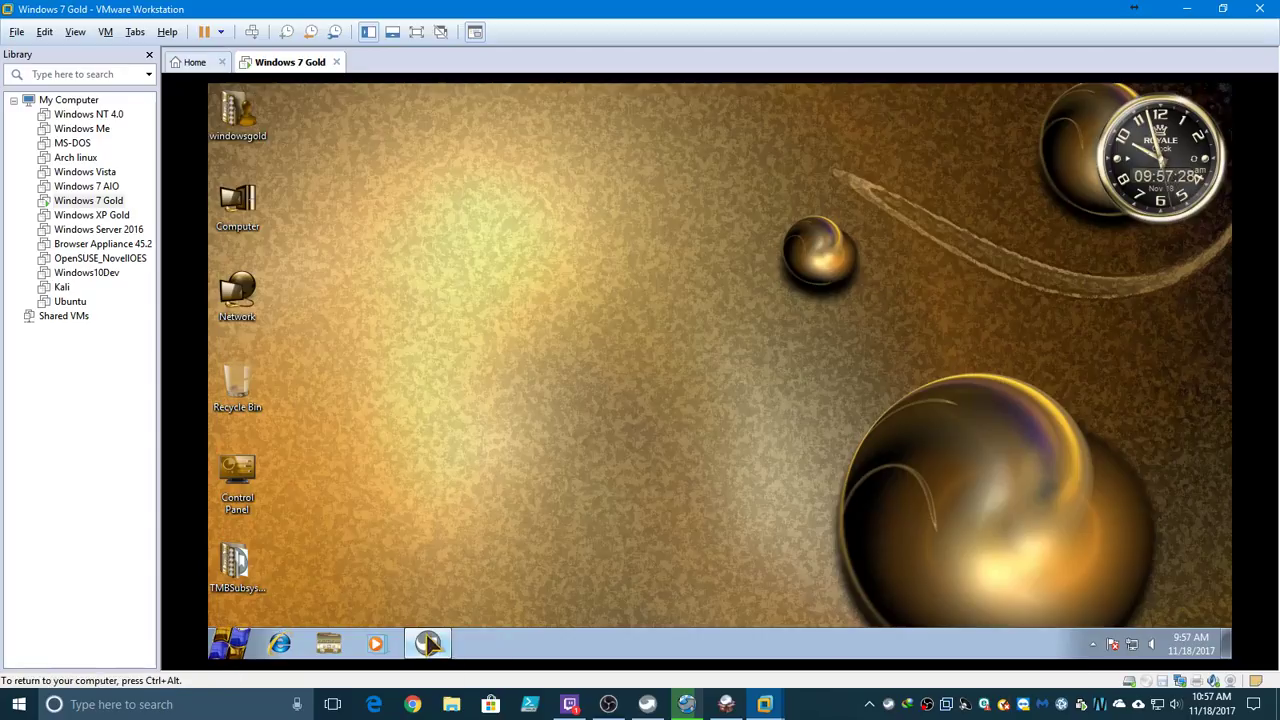
click(450, 640)
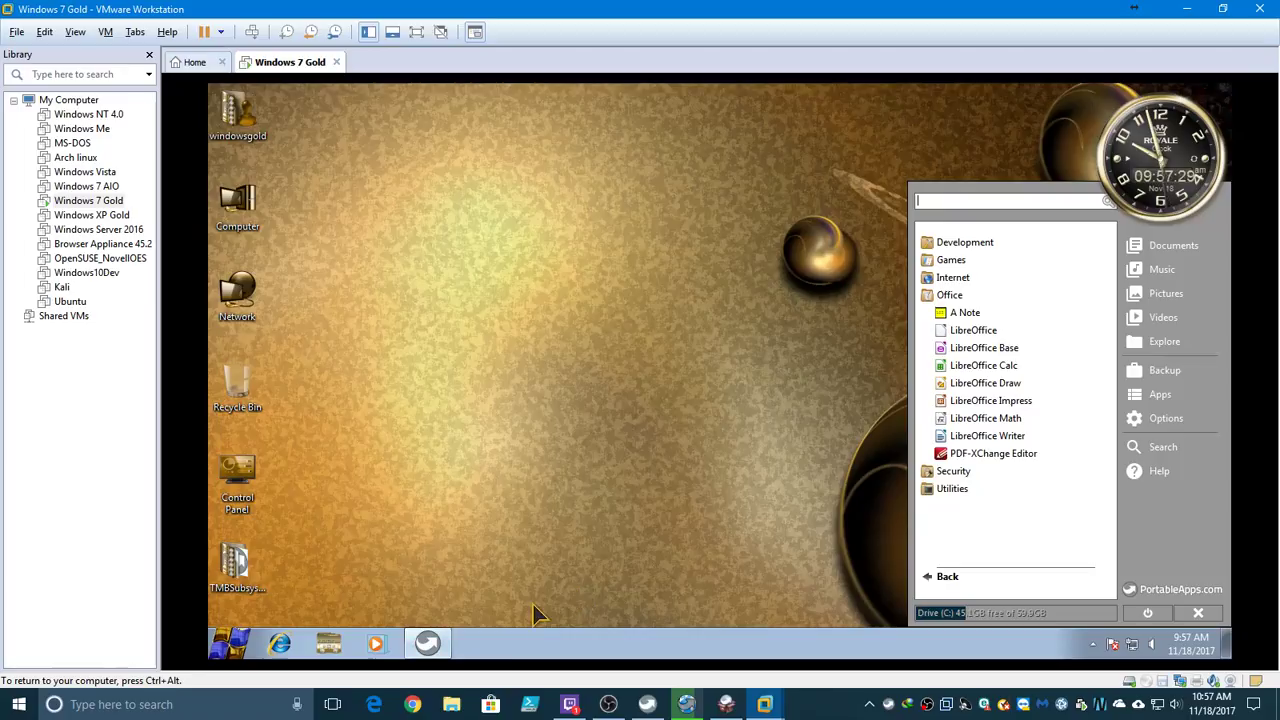
Step: Review the TMBSubsystem folder's properties to recheck its size
right_click(248, 558)
click(296, 548)
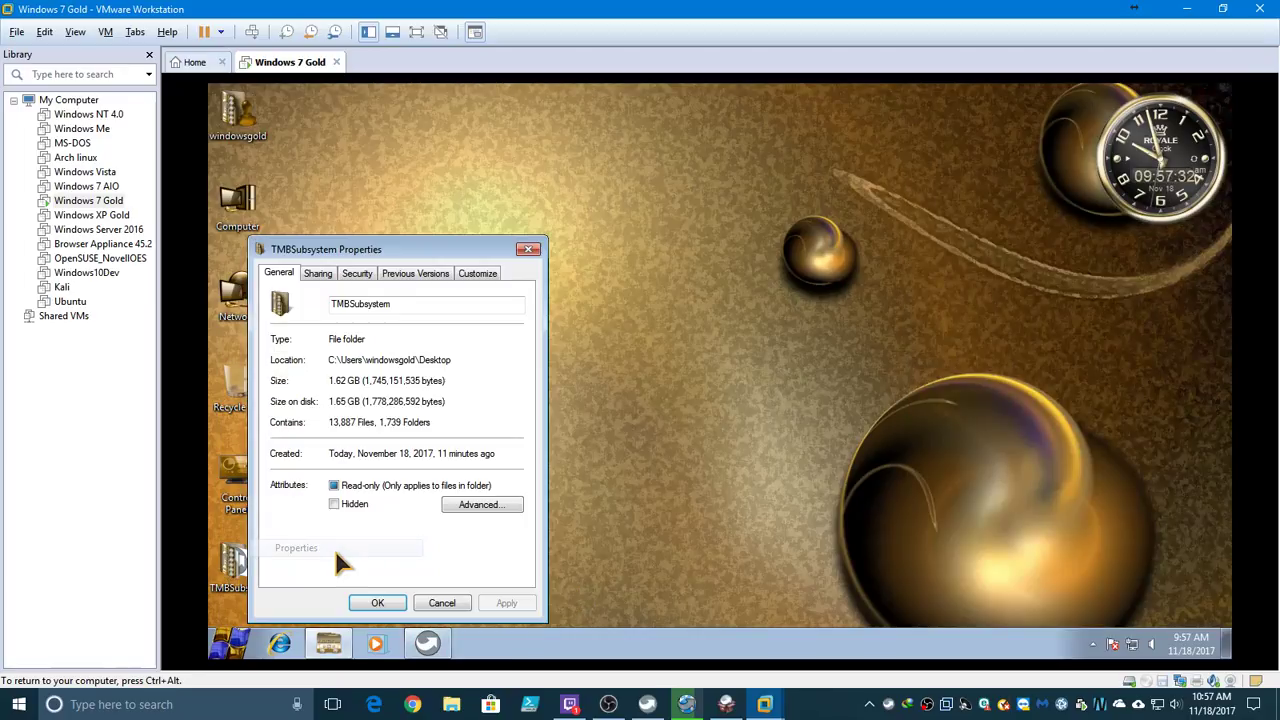
click(528, 250)
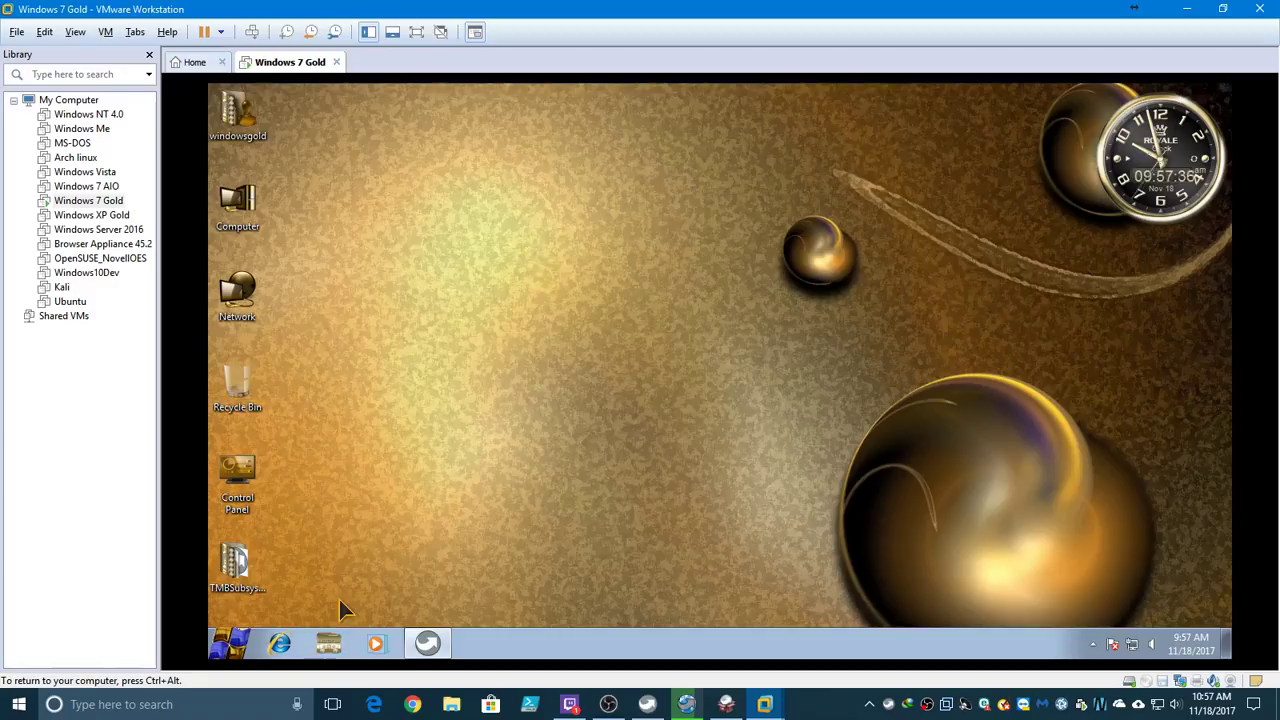
Step: Open the PortableApps menu from the tray, collapse Office and expand Development to show AkelPad
click(1094, 644)
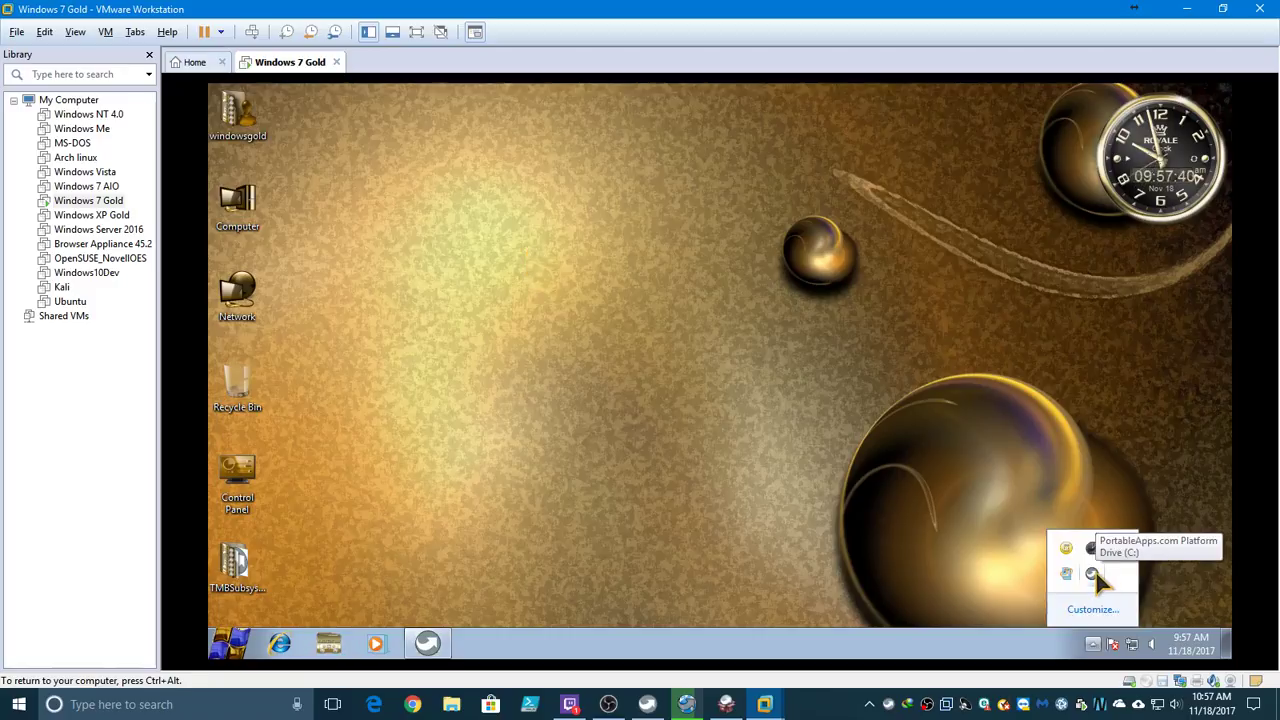
click(1092, 574)
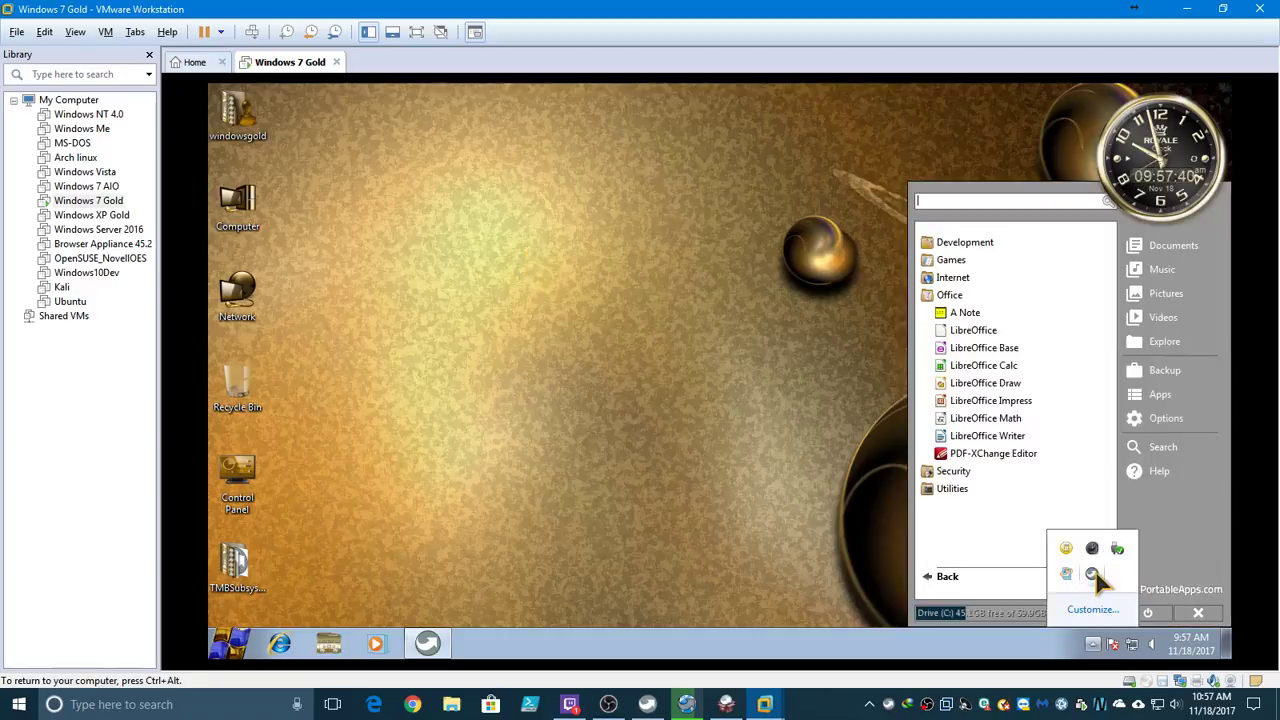
click(976, 295)
click(958, 248)
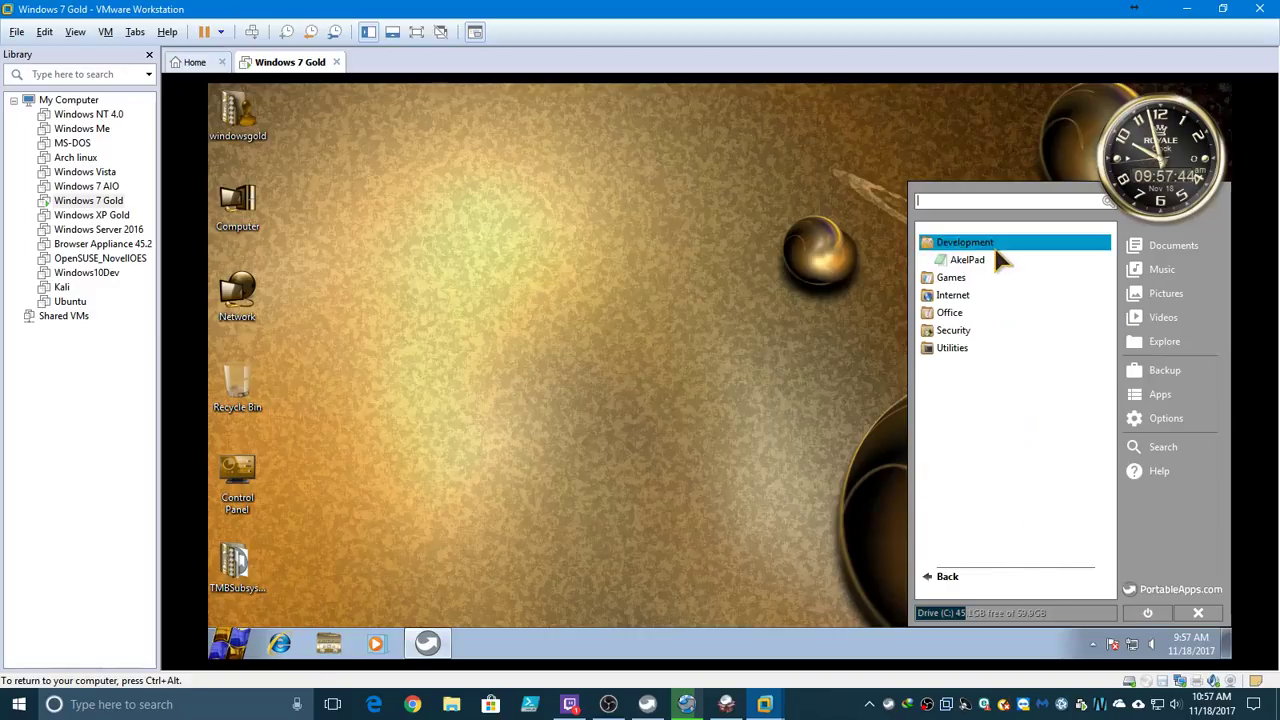
Step: Collapse Development, expand Games and play a round of T^3, scoring 356 before exiting
click(1006, 247)
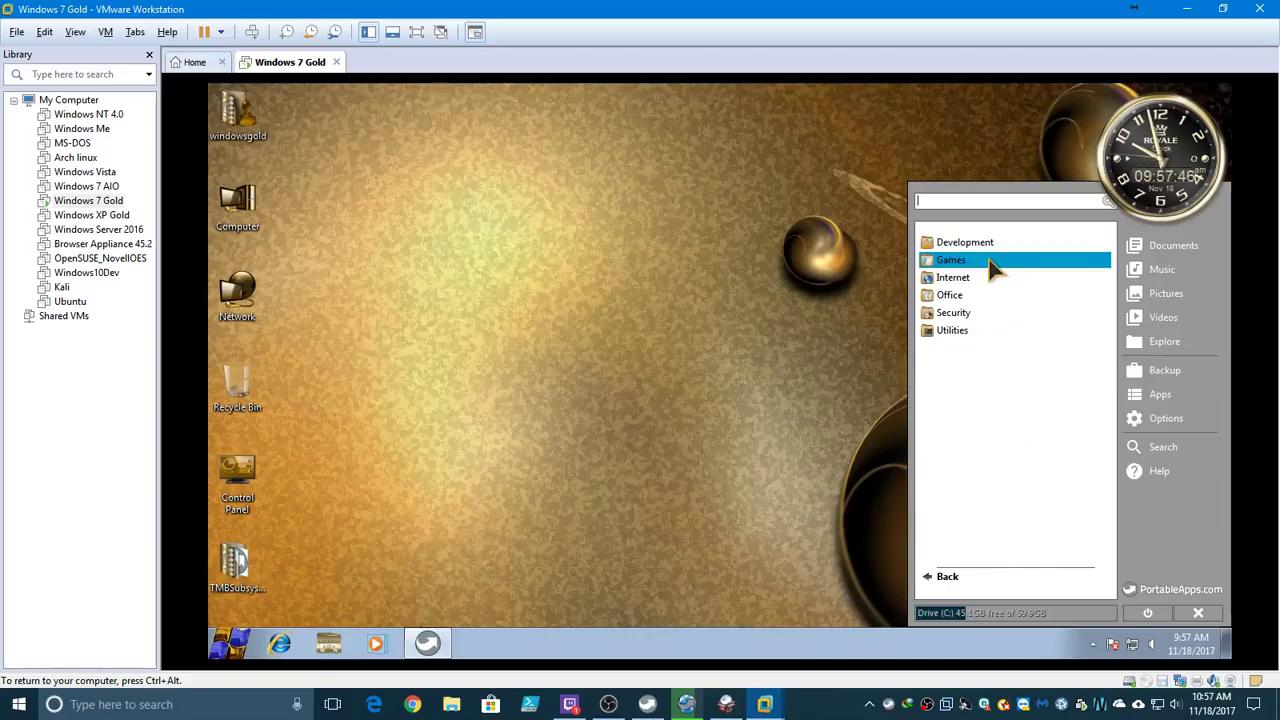
click(990, 260)
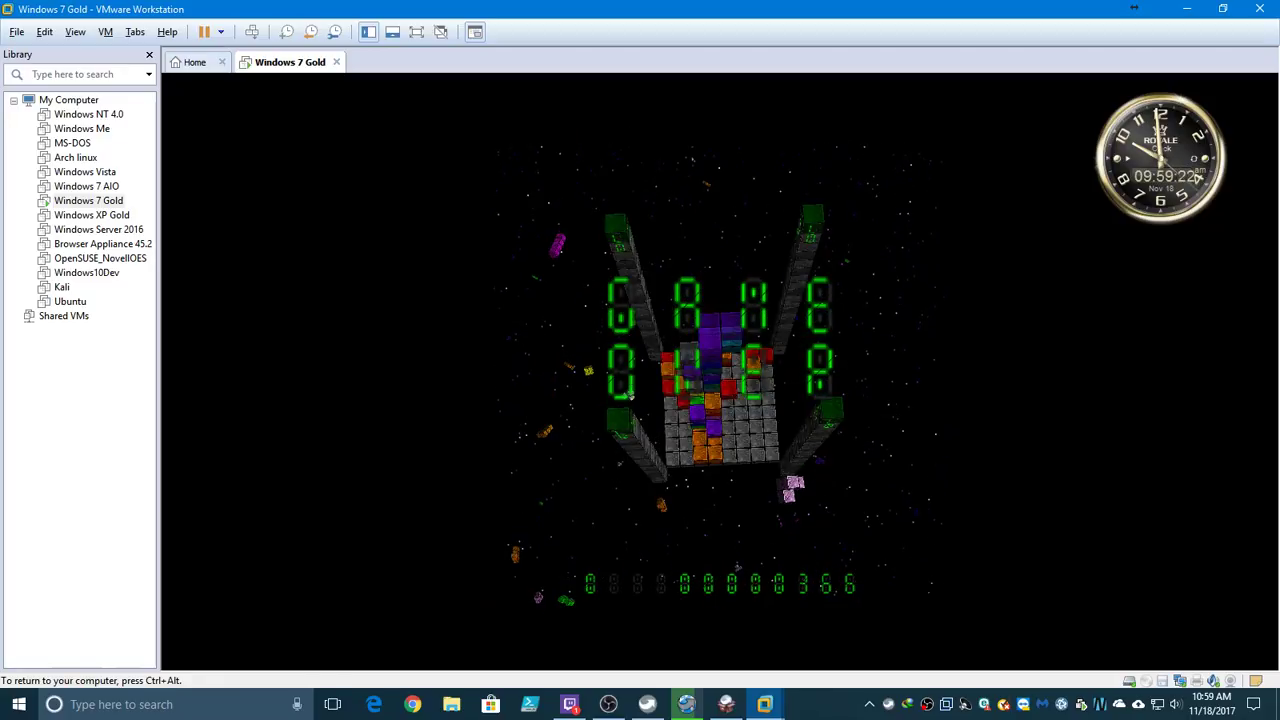
mouse_move(507, 506)
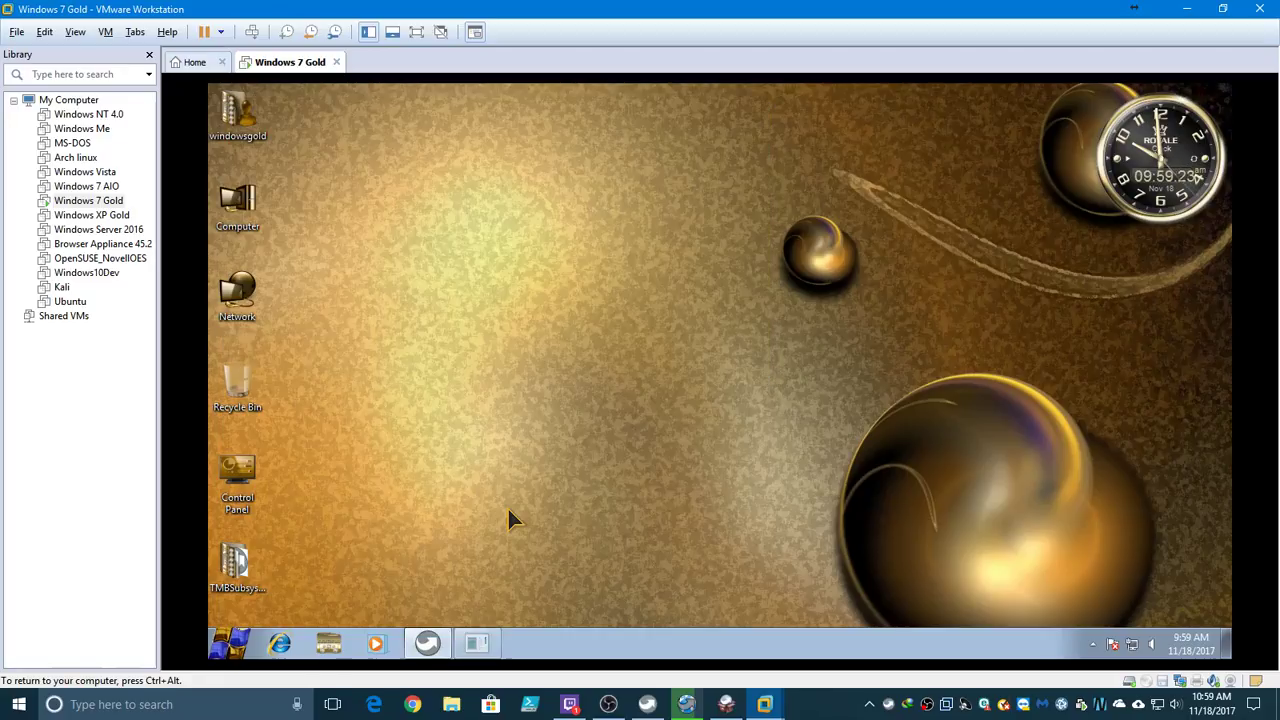
click(427, 643)
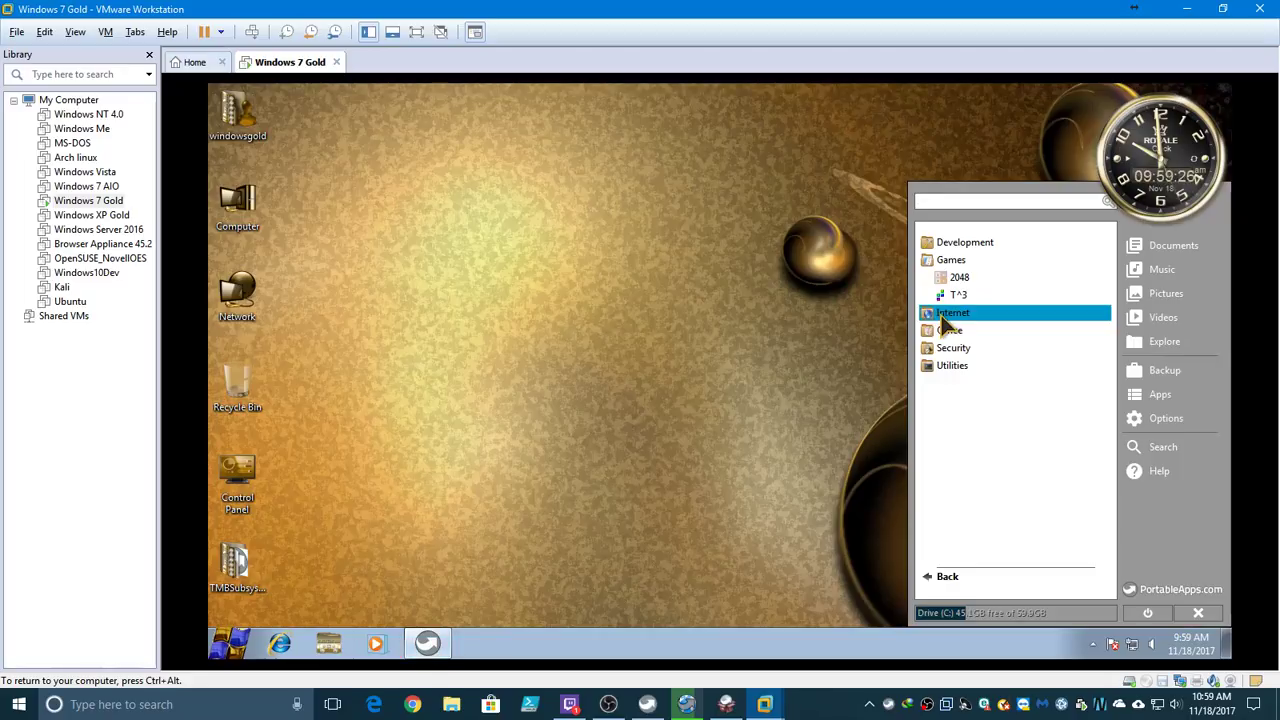
click(960, 280)
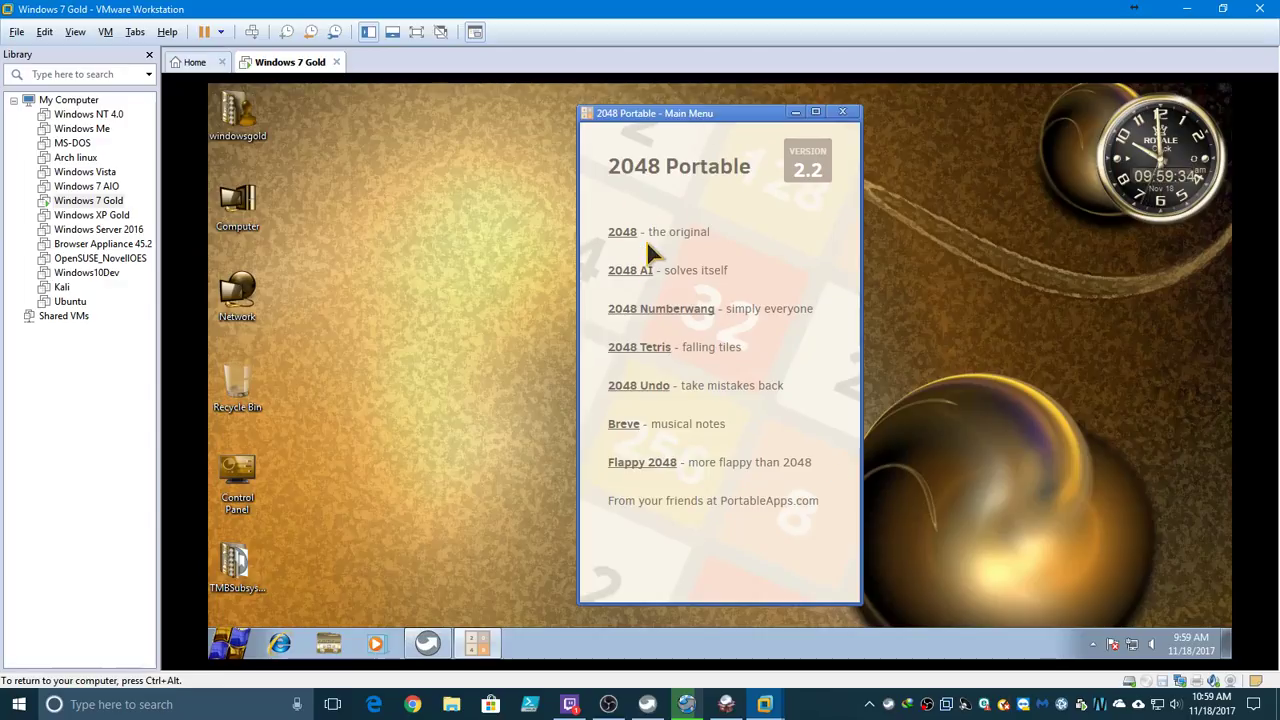
click(630, 270)
click(748, 236)
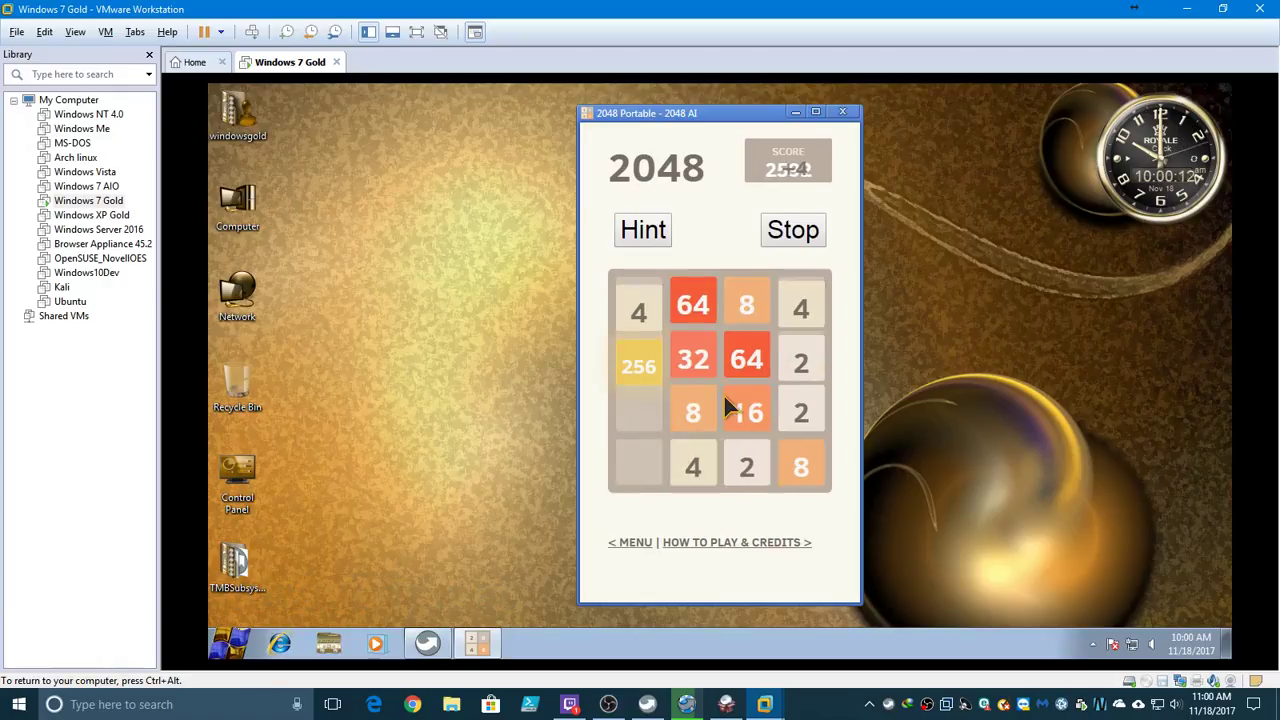
click(843, 112)
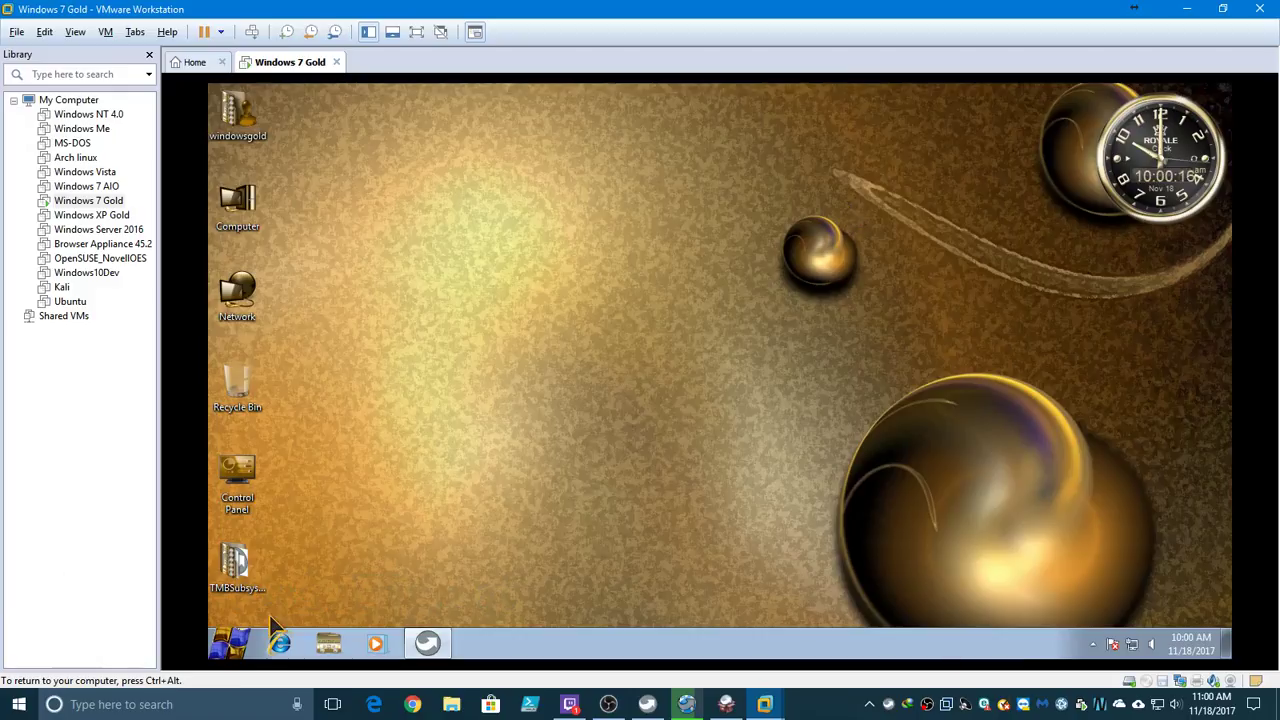
click(430, 645)
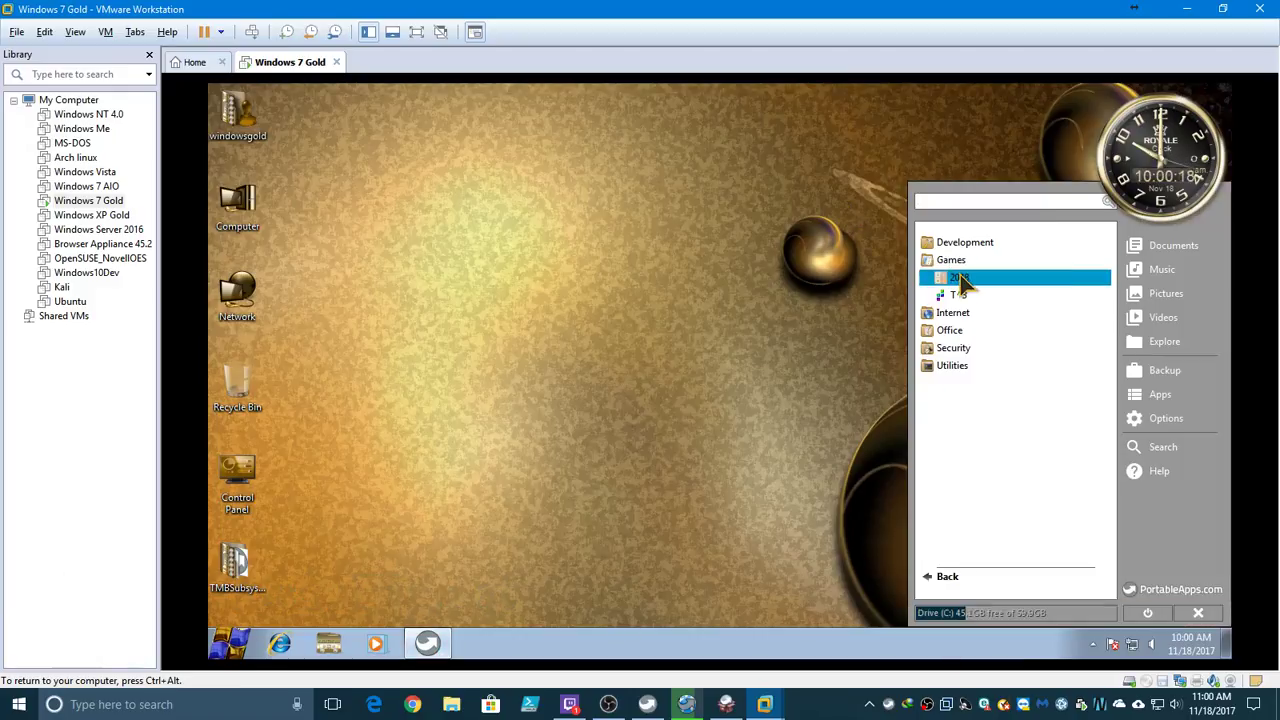
click(964, 262)
click(962, 278)
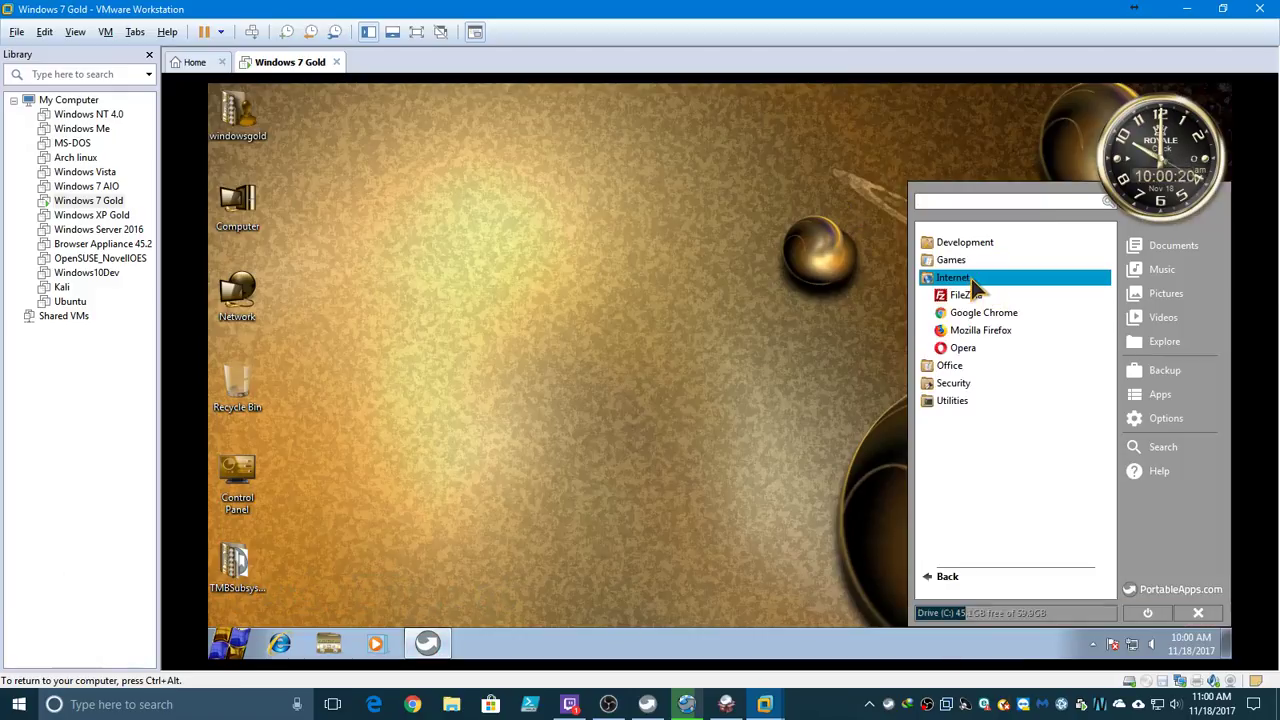
click(1000, 296)
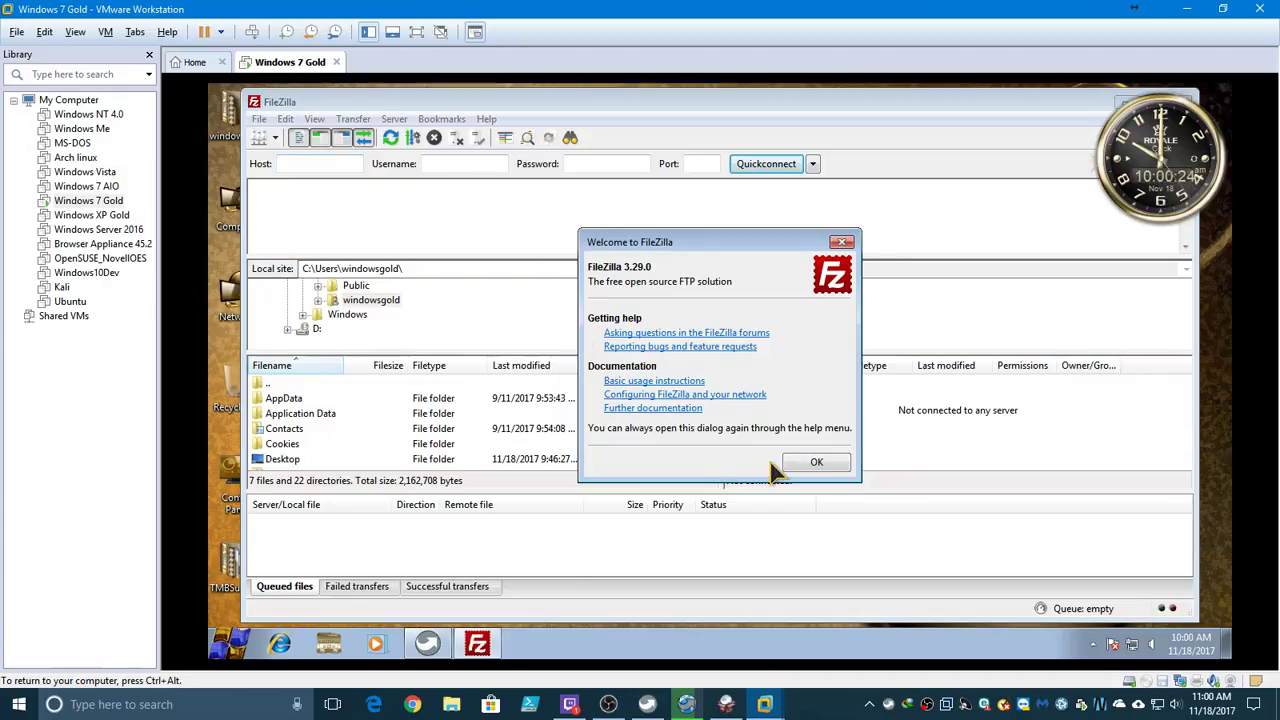
click(816, 464)
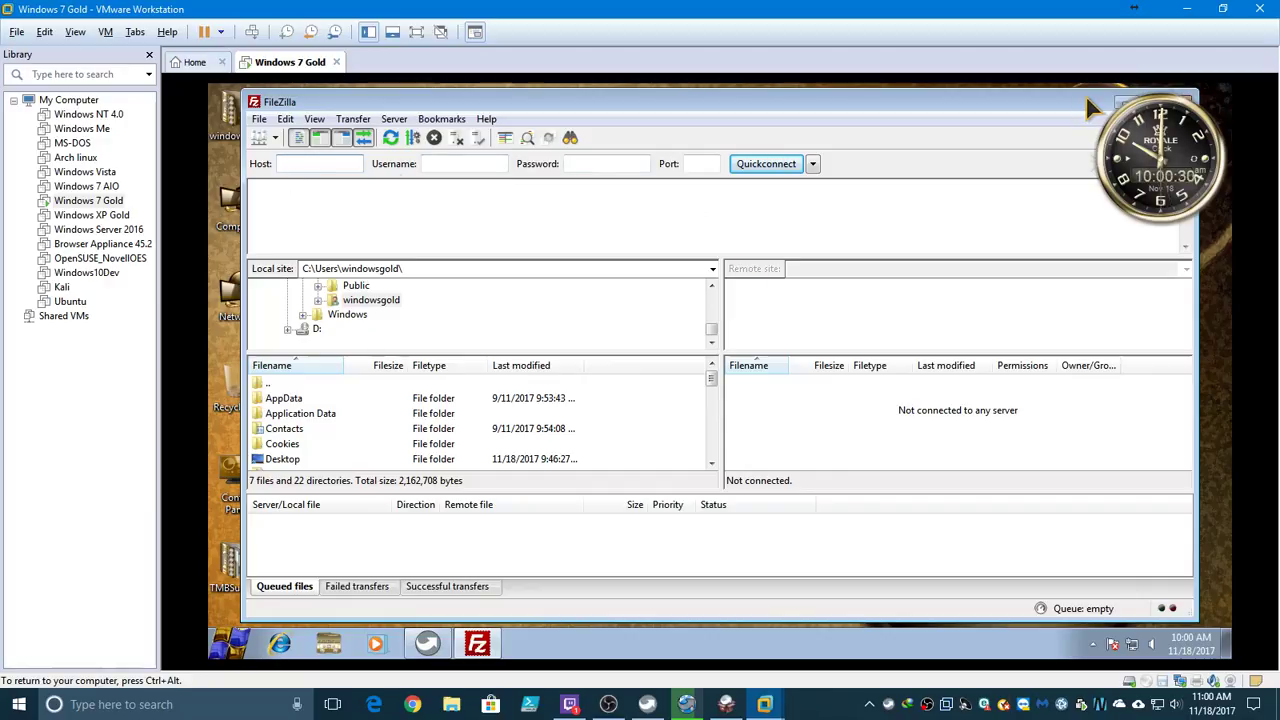
drag(1092, 108, 990, 150)
click(954, 133)
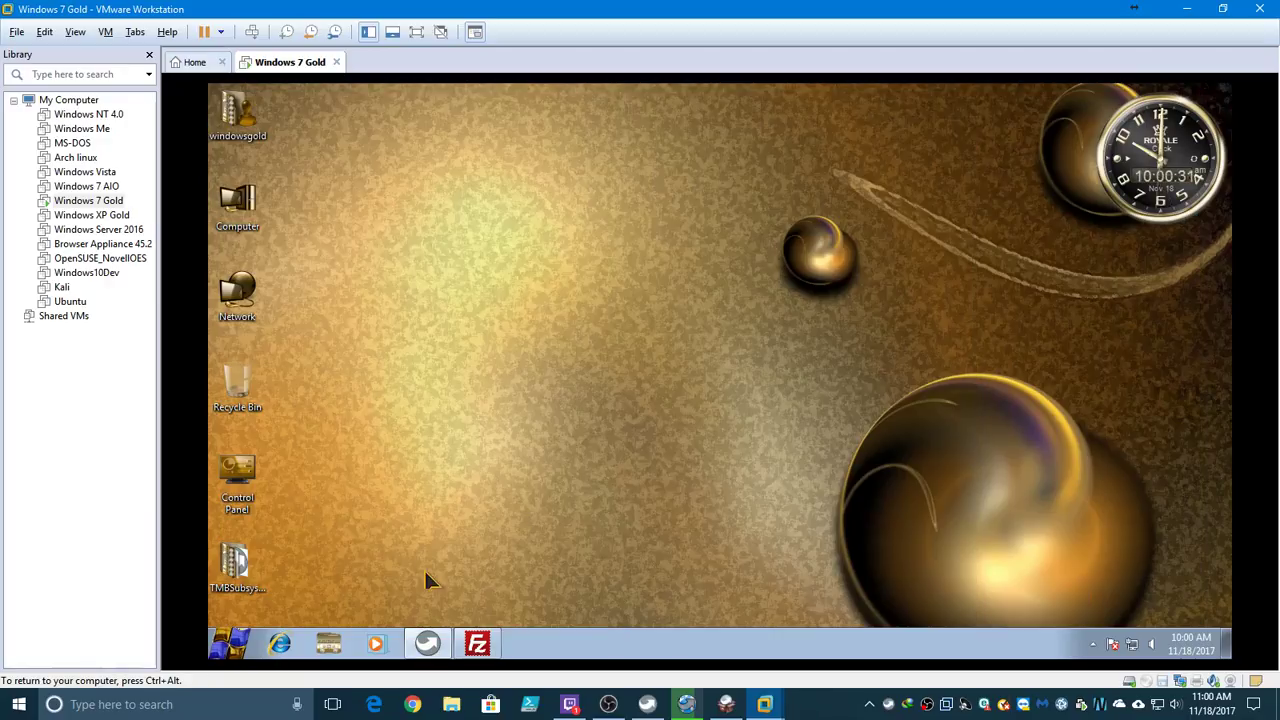
click(428, 643)
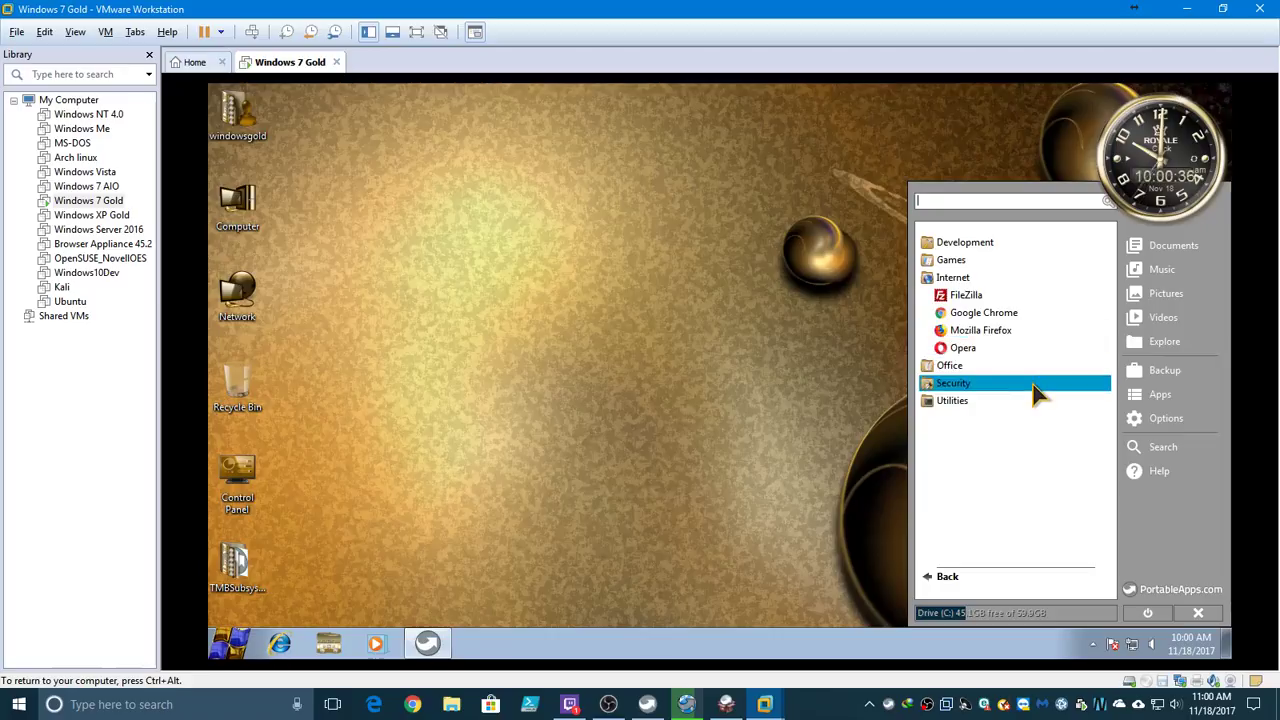
click(1022, 355)
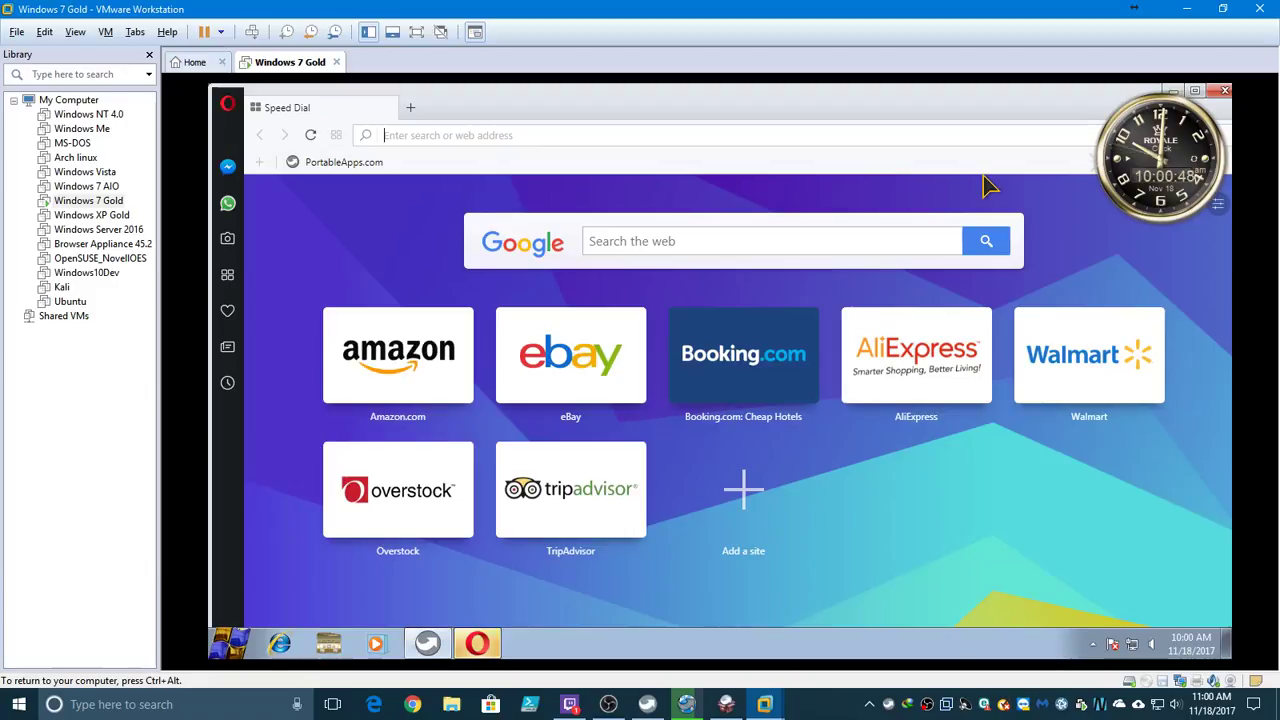
click(605, 133)
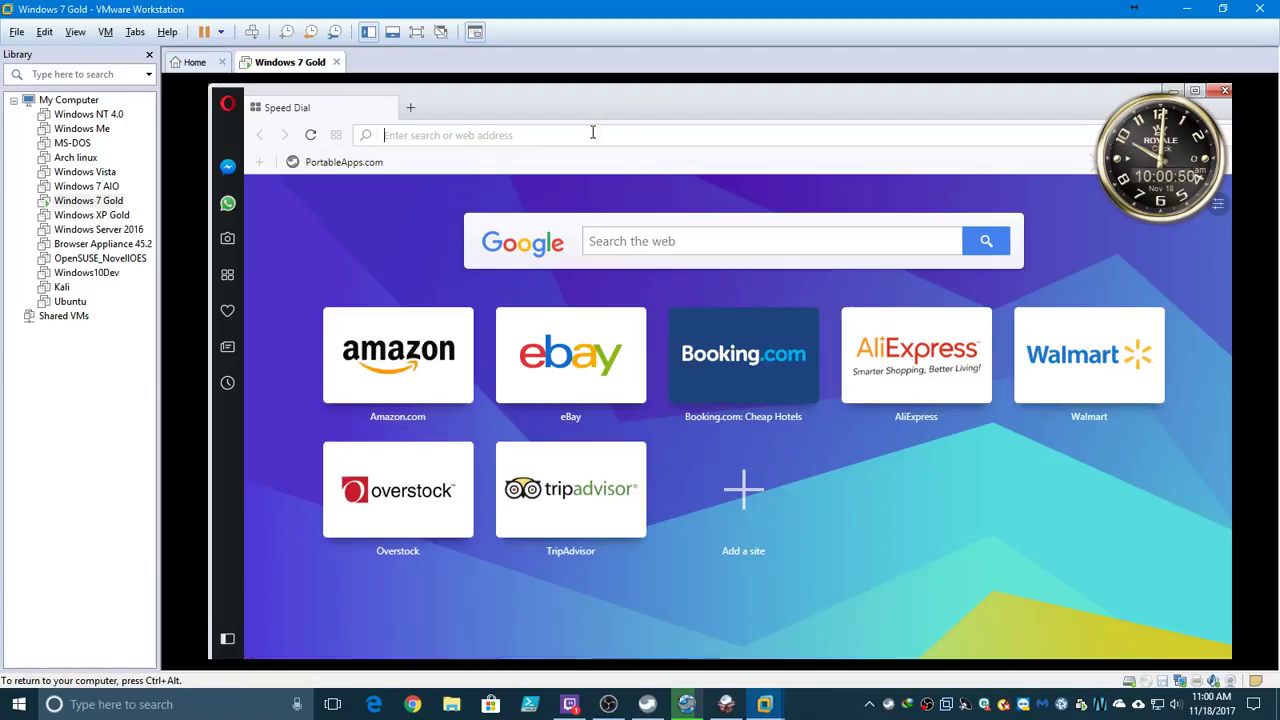
text(goog)
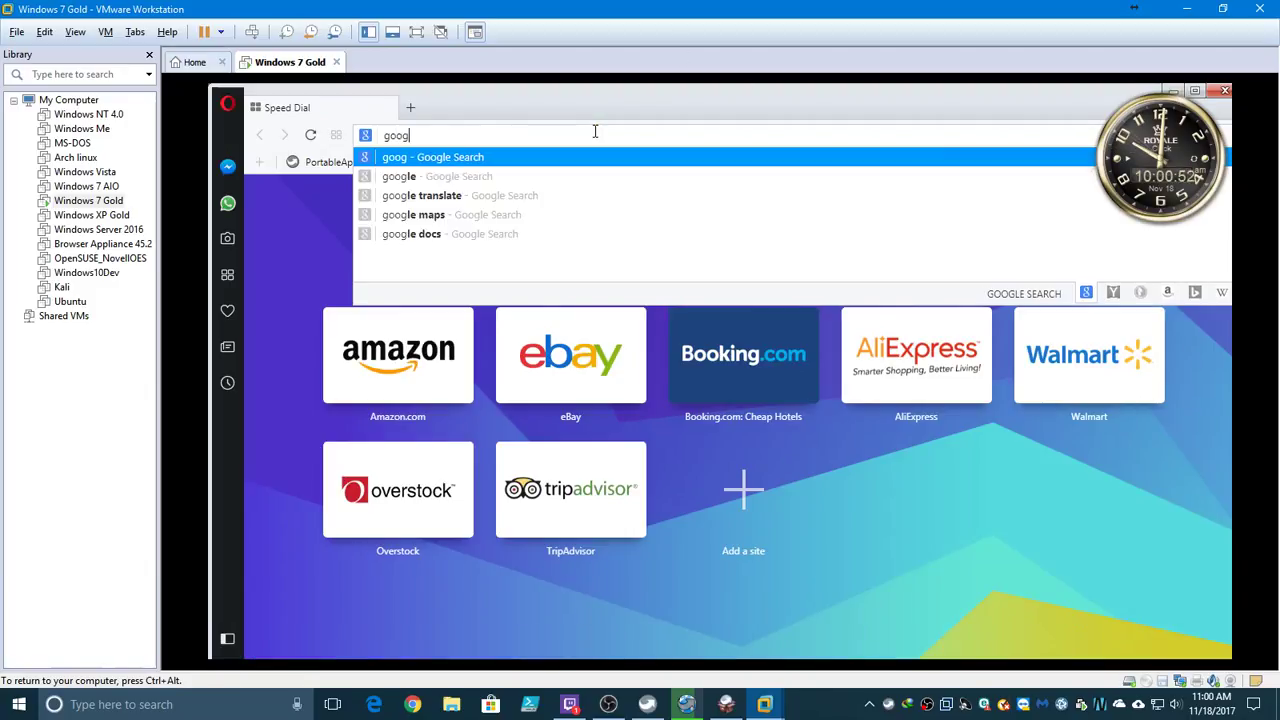
text(le.com)
key(Return)
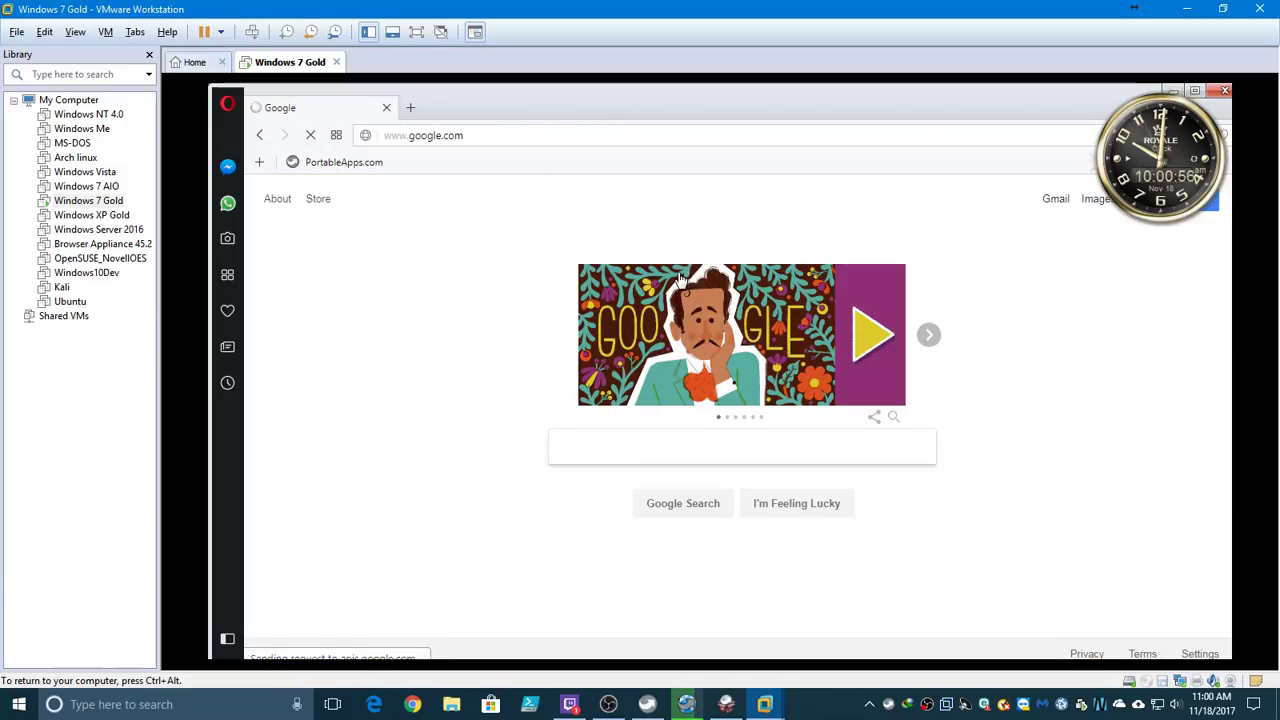
click(929, 338)
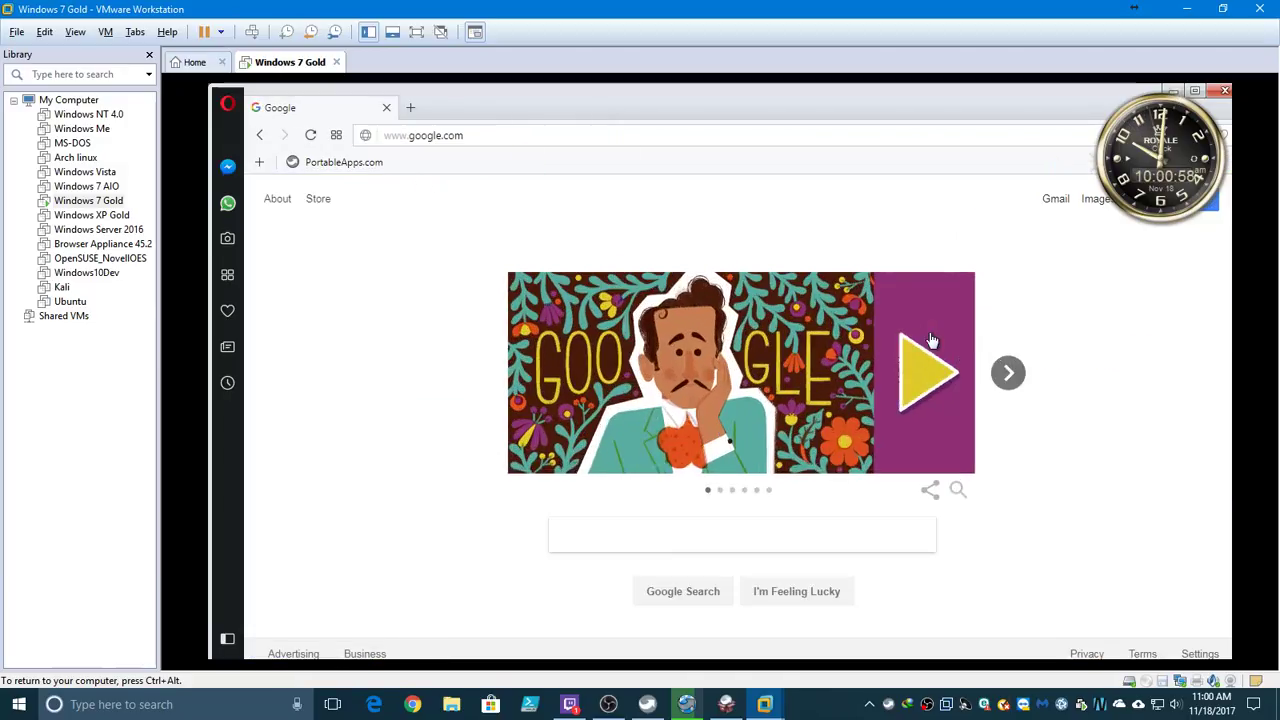
click(1092, 418)
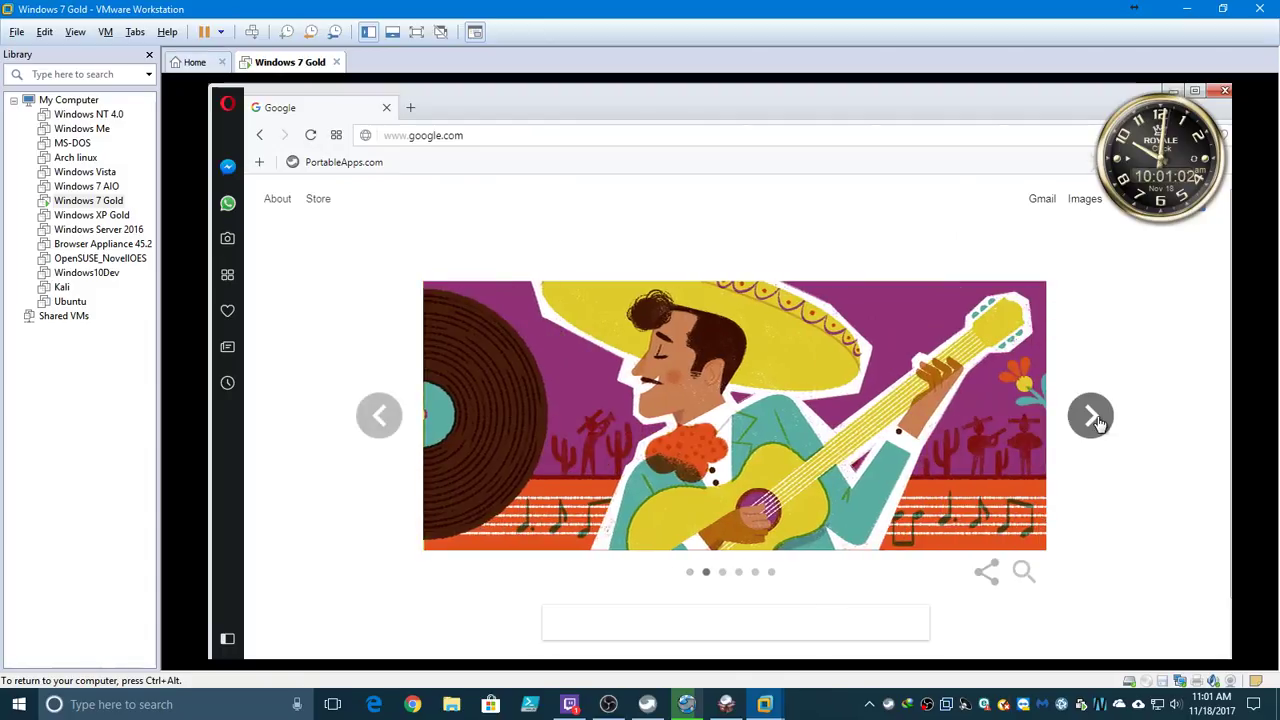
click(1095, 420)
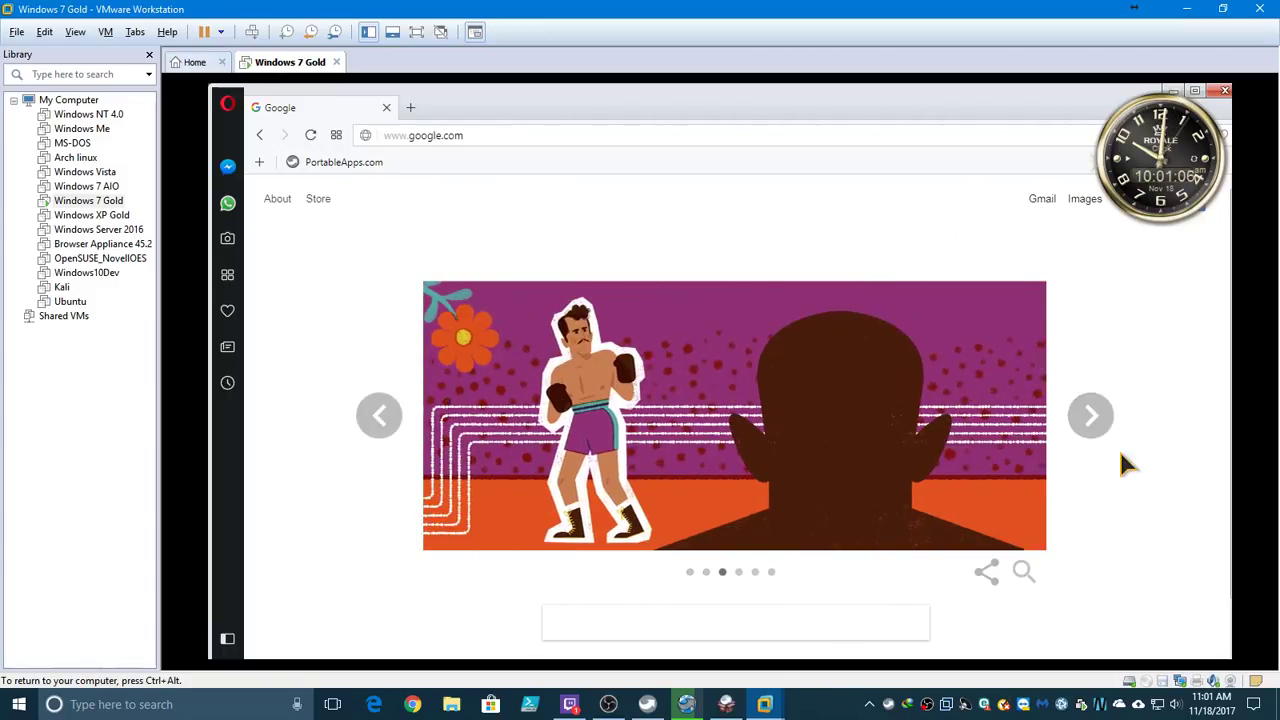
click(1091, 418)
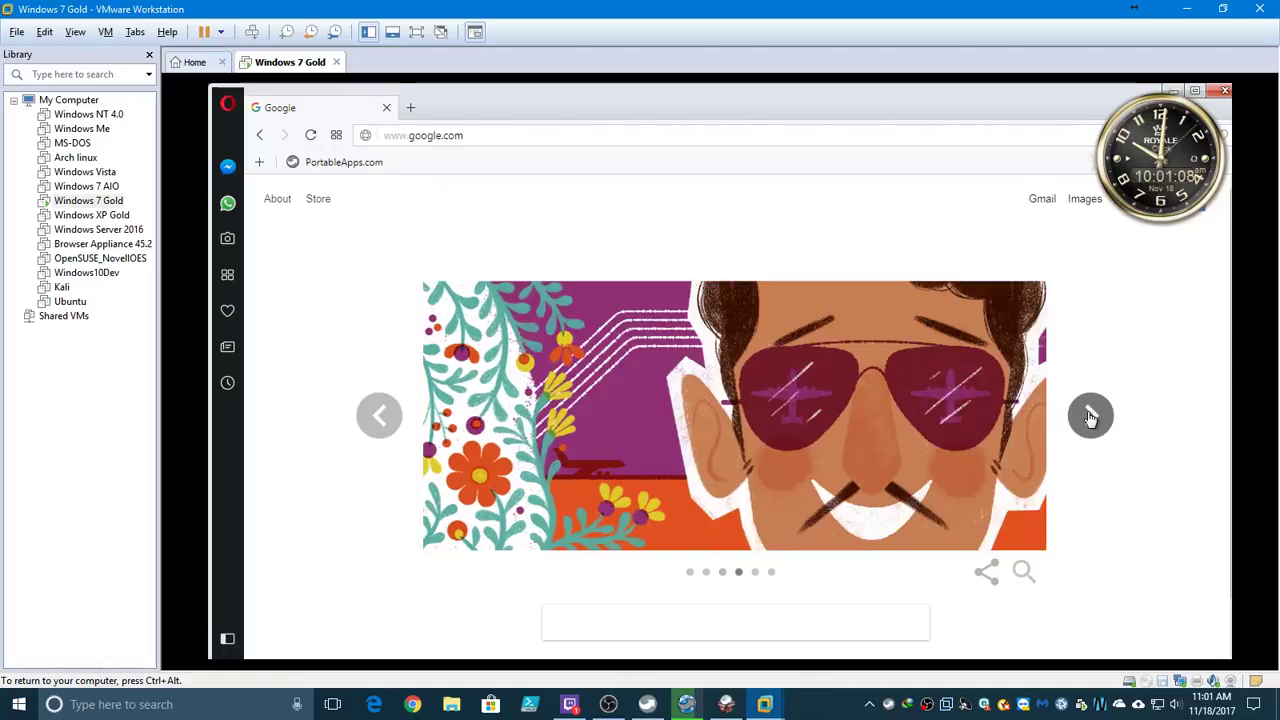
click(1090, 417)
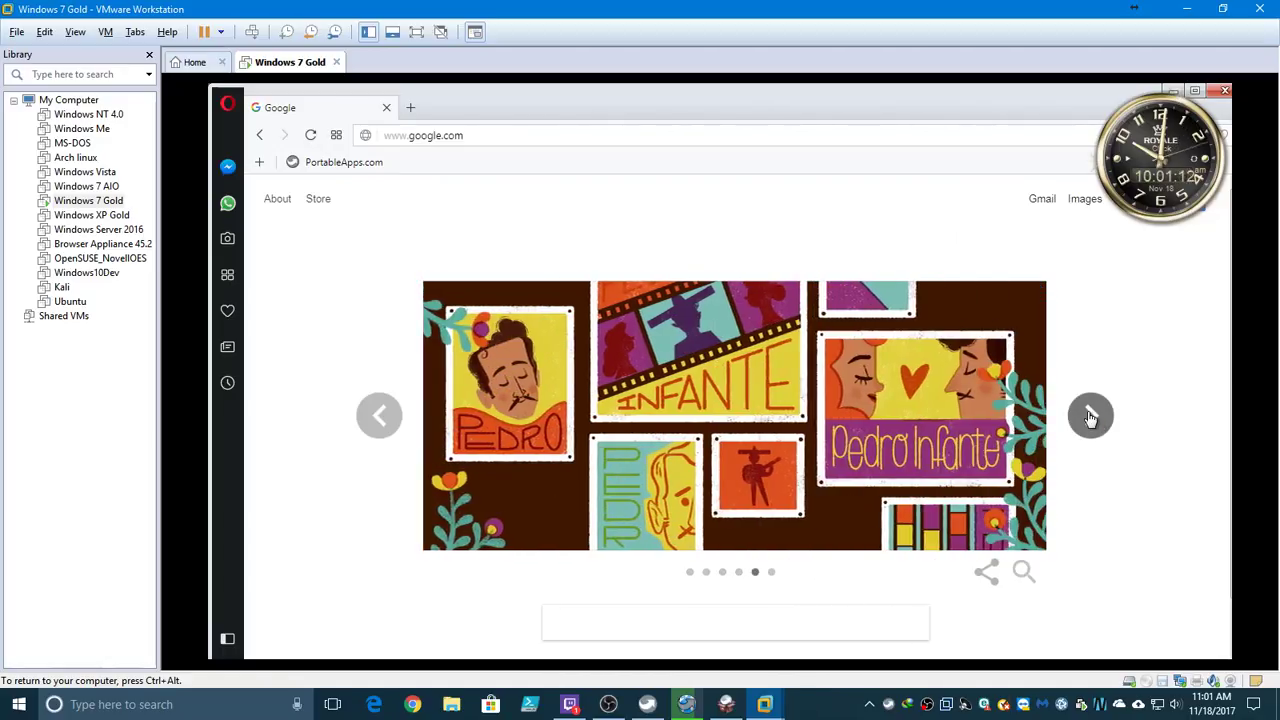
click(1090, 417)
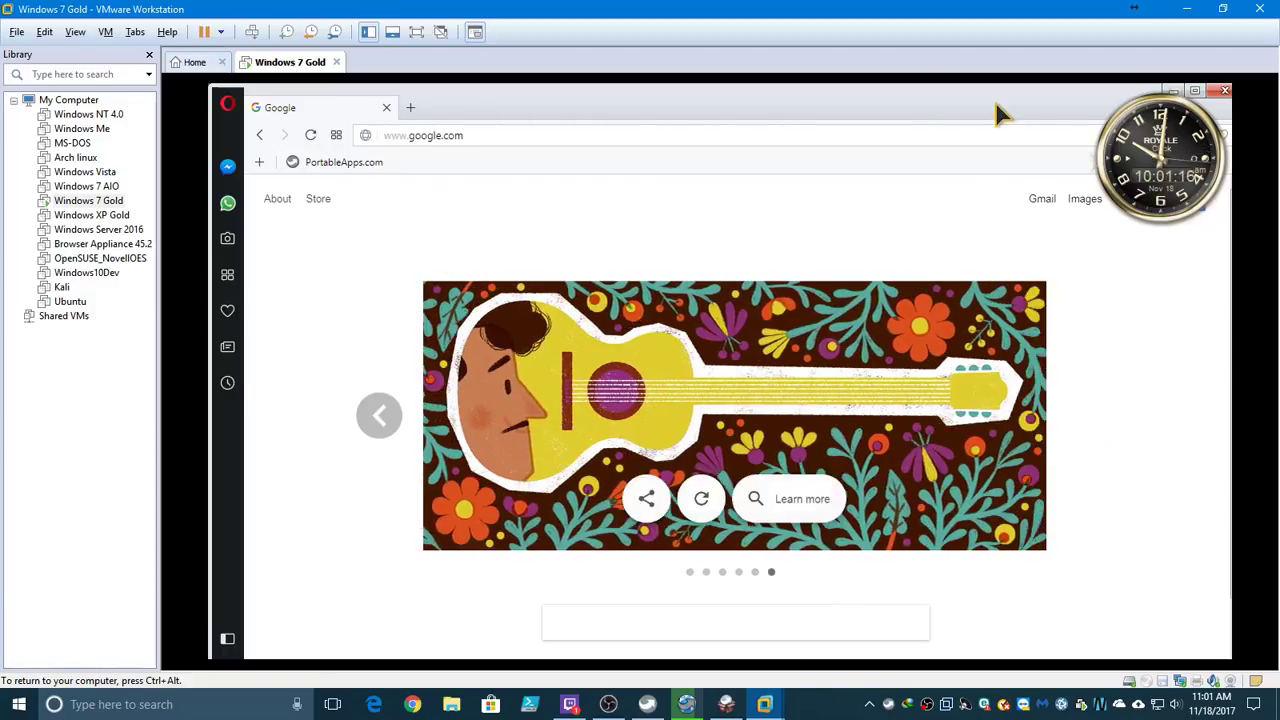
click(1224, 90)
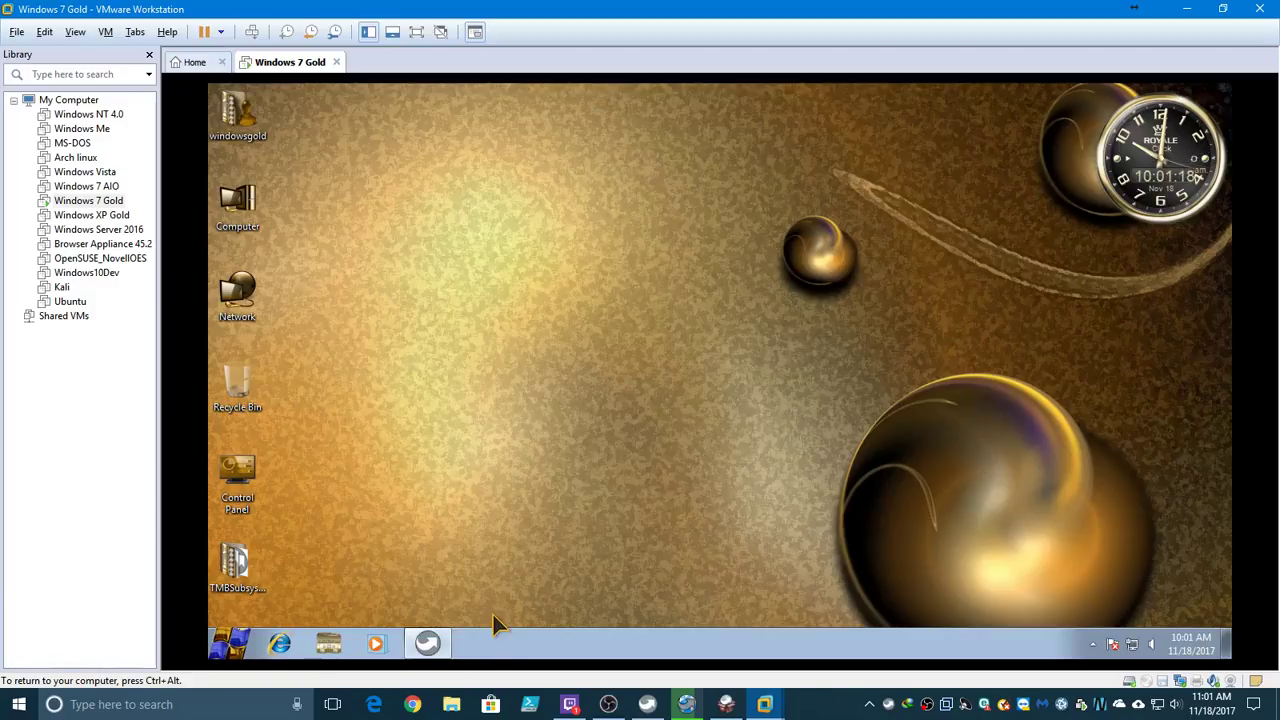
click(427, 643)
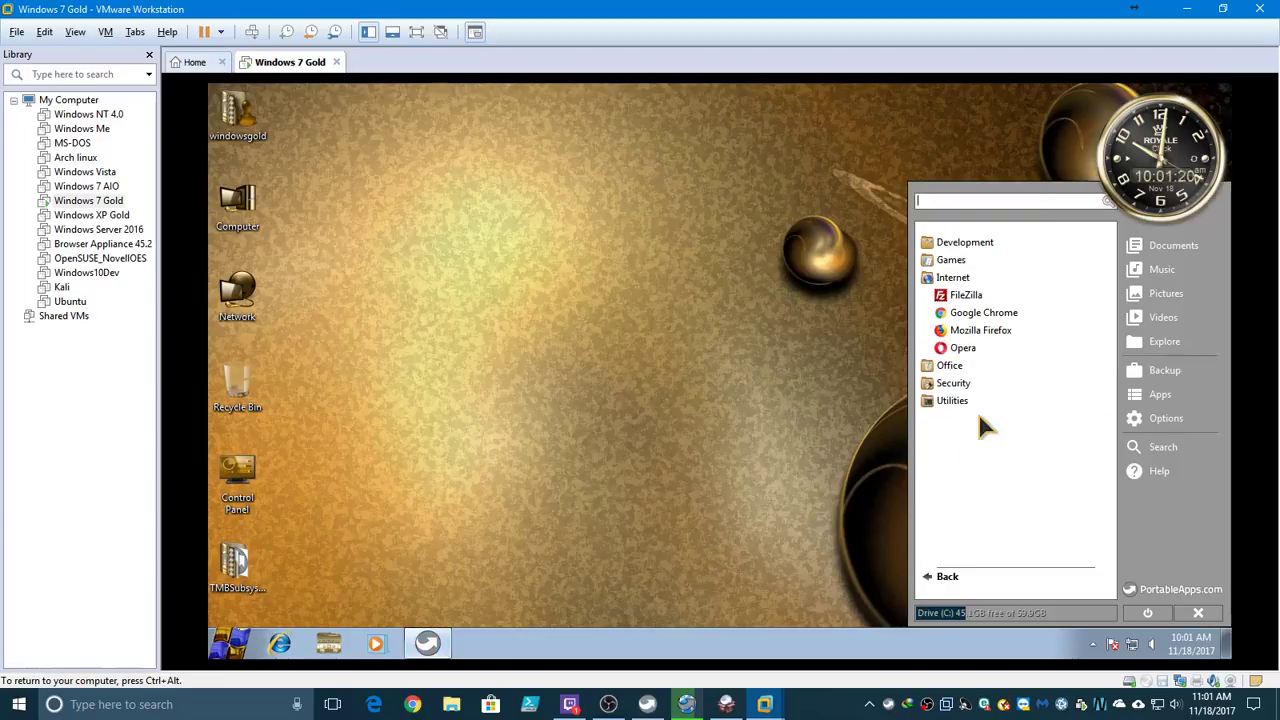
click(1003, 333)
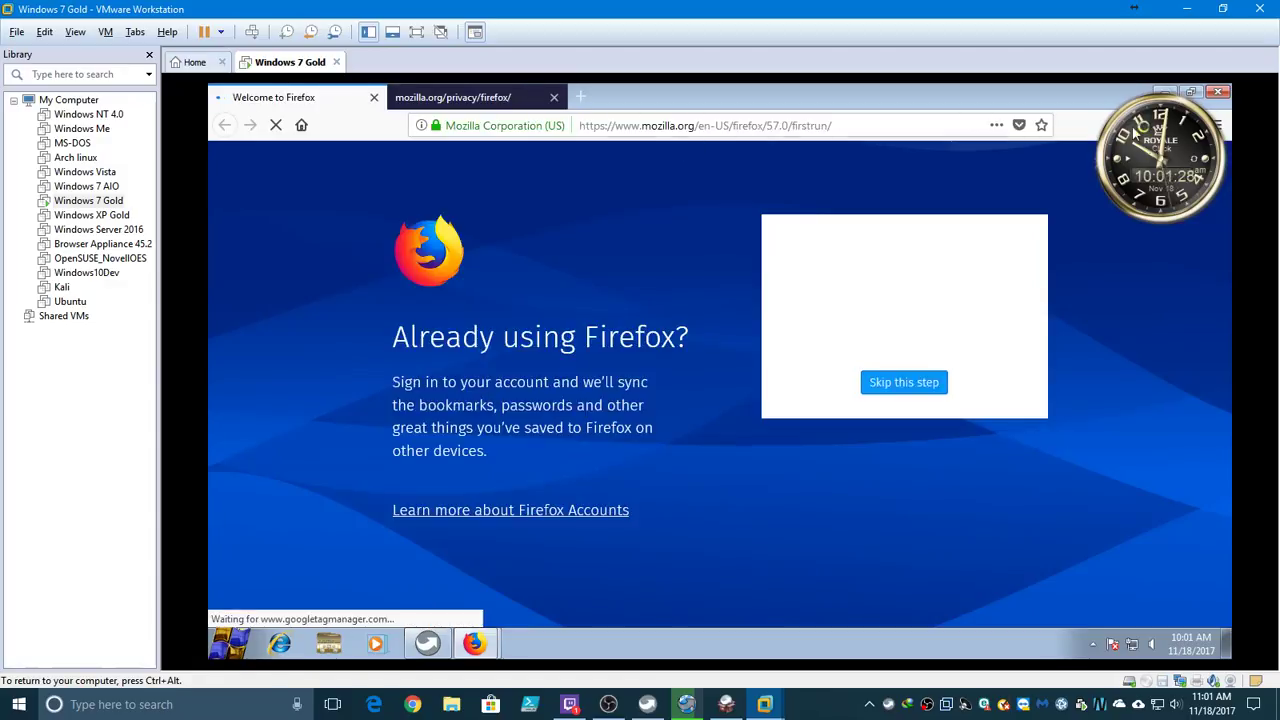
click(1218, 92)
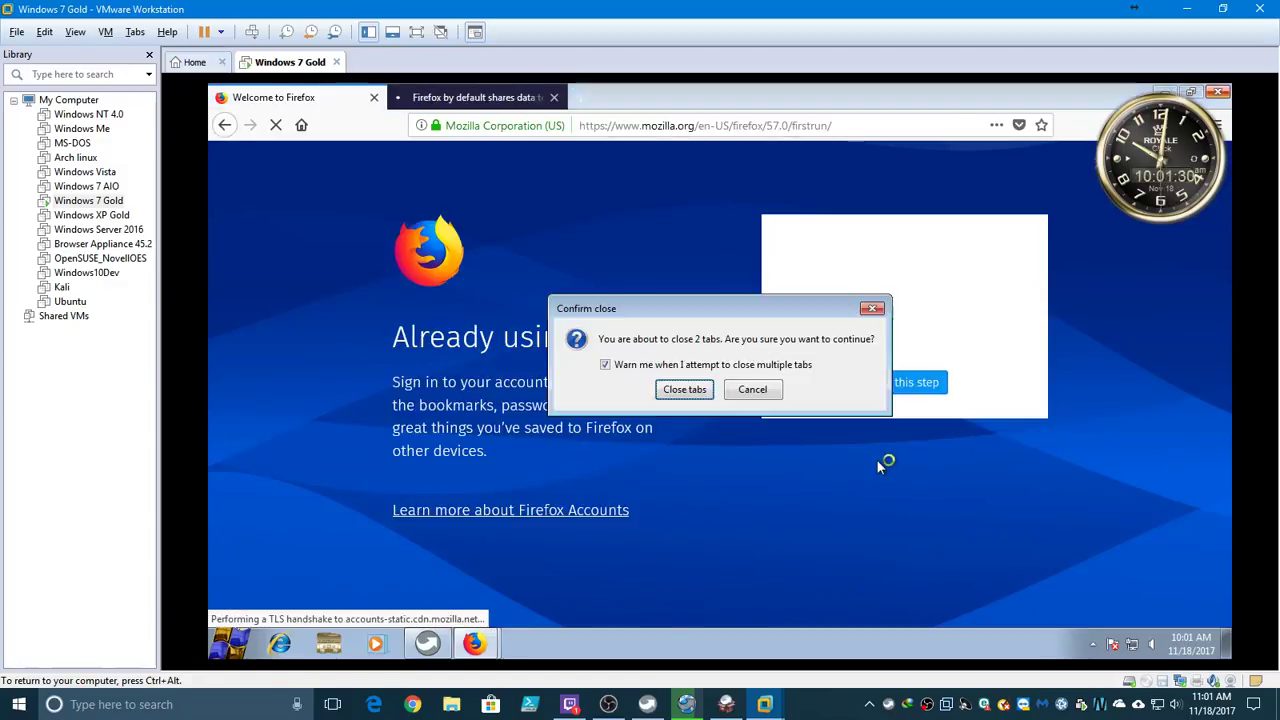
click(680, 388)
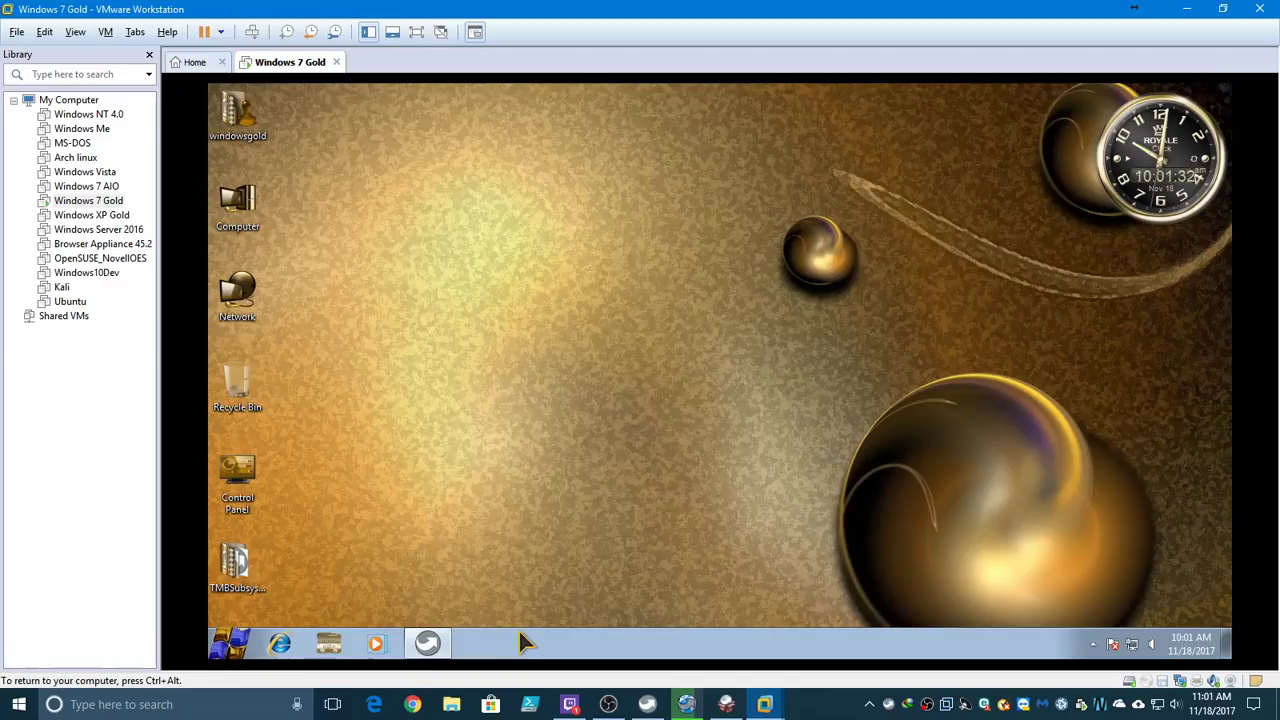
click(428, 644)
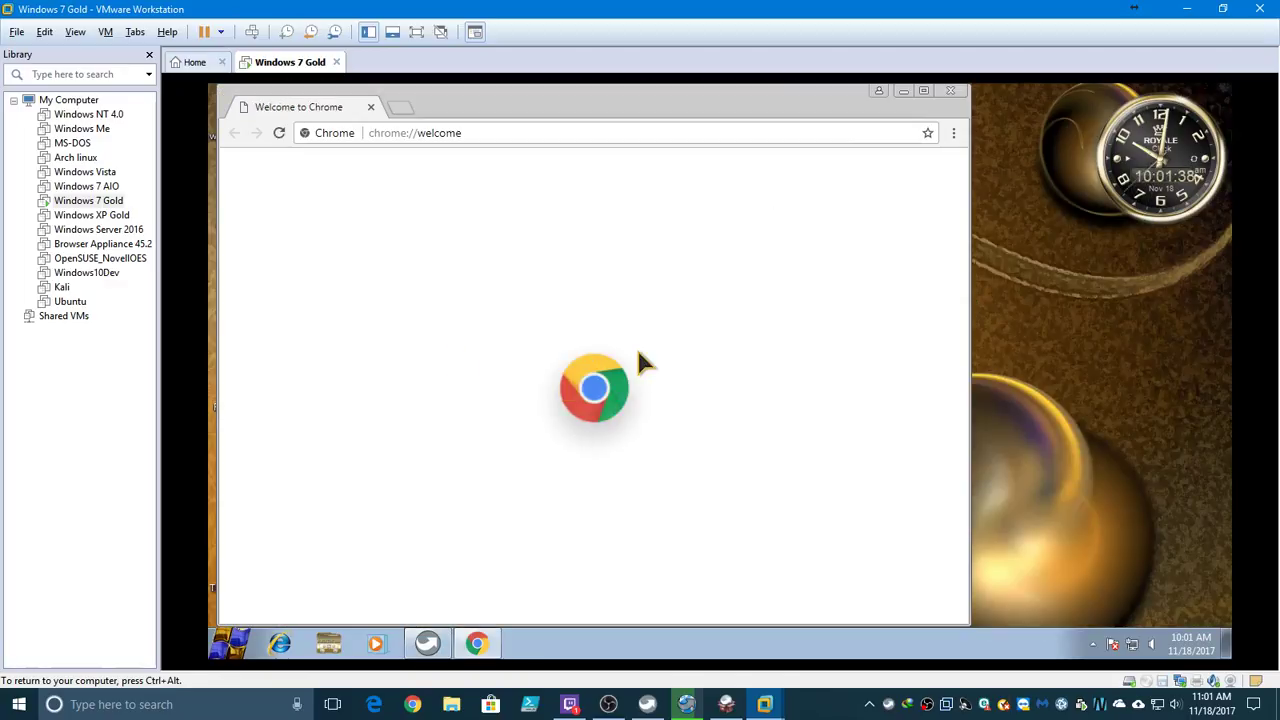
click(950, 90)
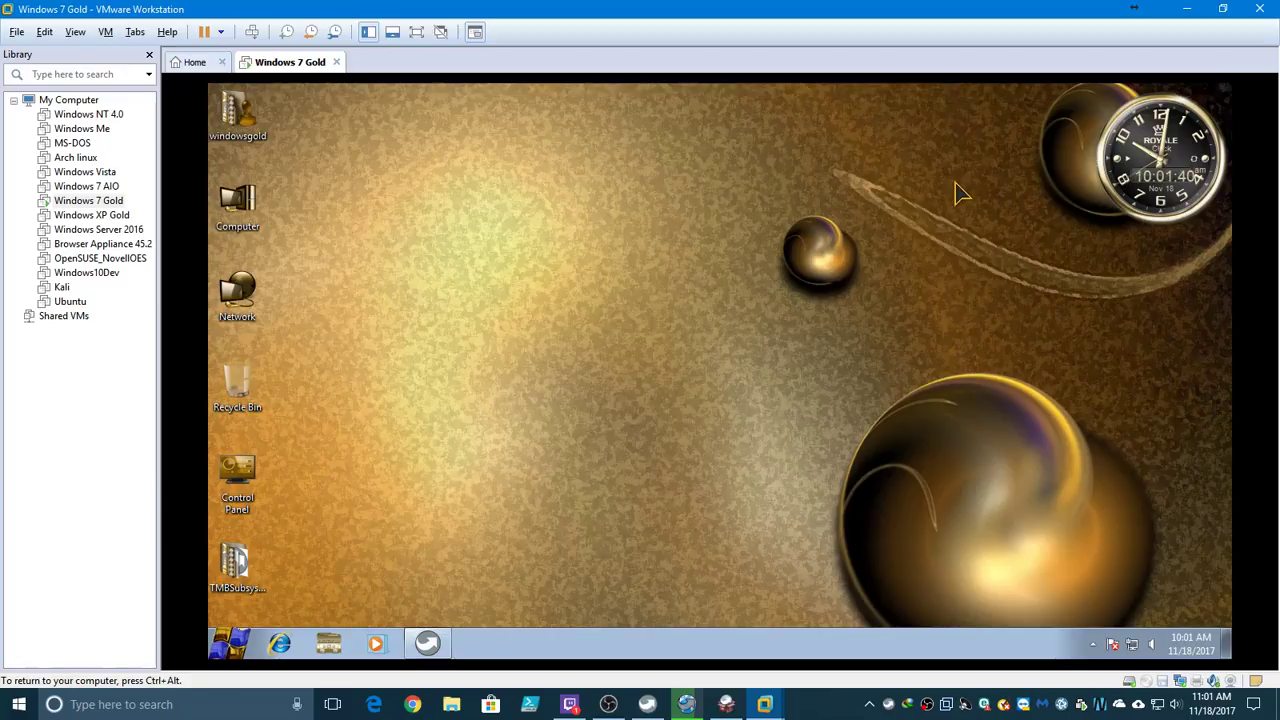
Step: Launch PDF-XChange Editor from the Office folder, move its window aside, then close it
click(427, 645)
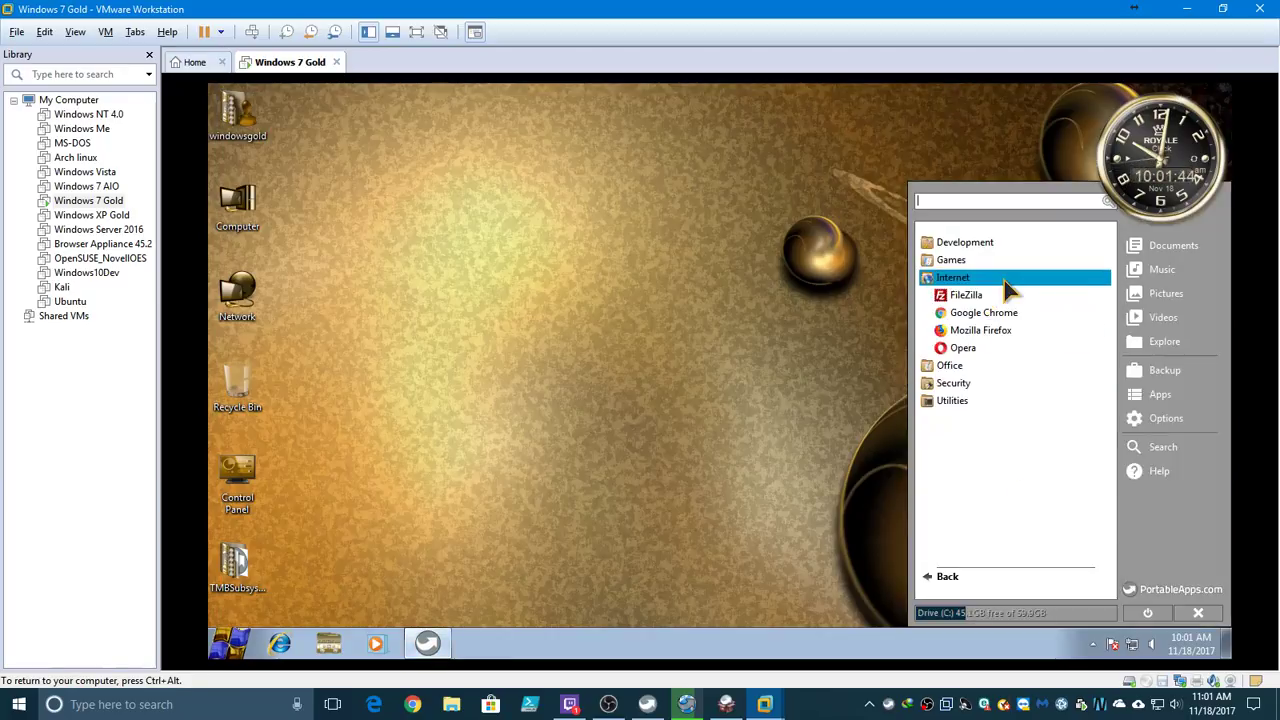
click(1004, 280)
click(1006, 296)
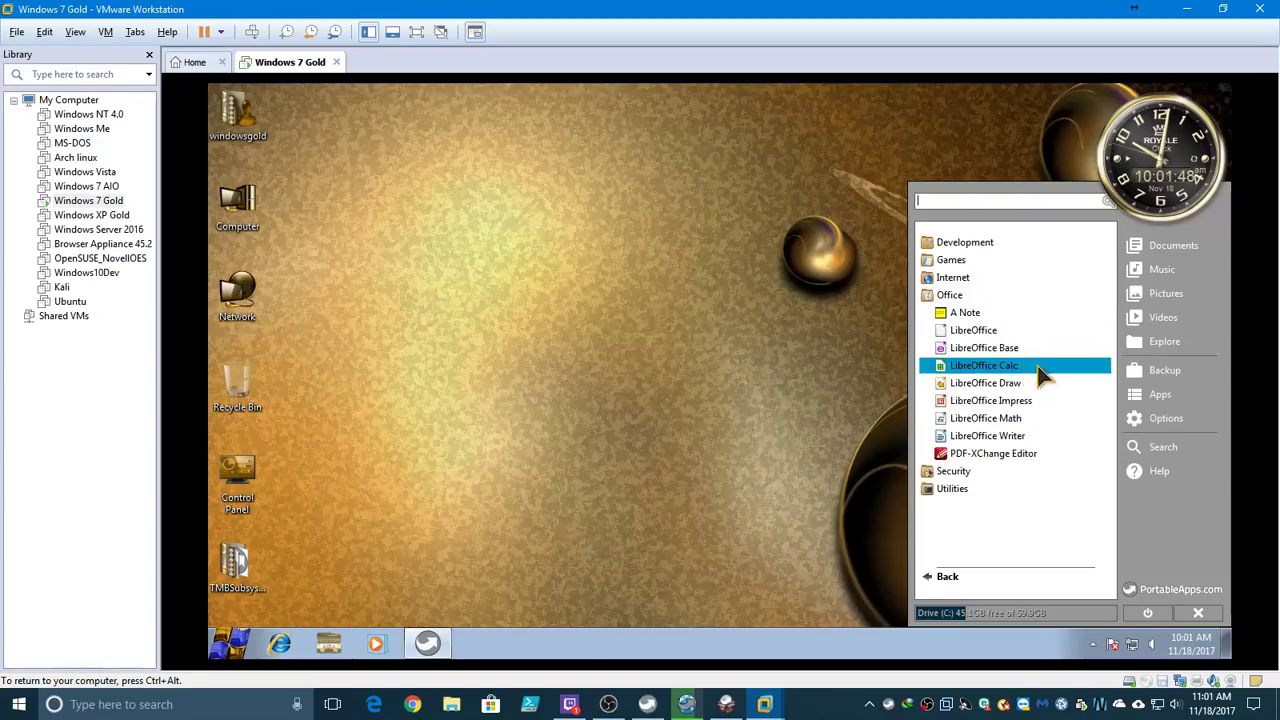
click(987, 453)
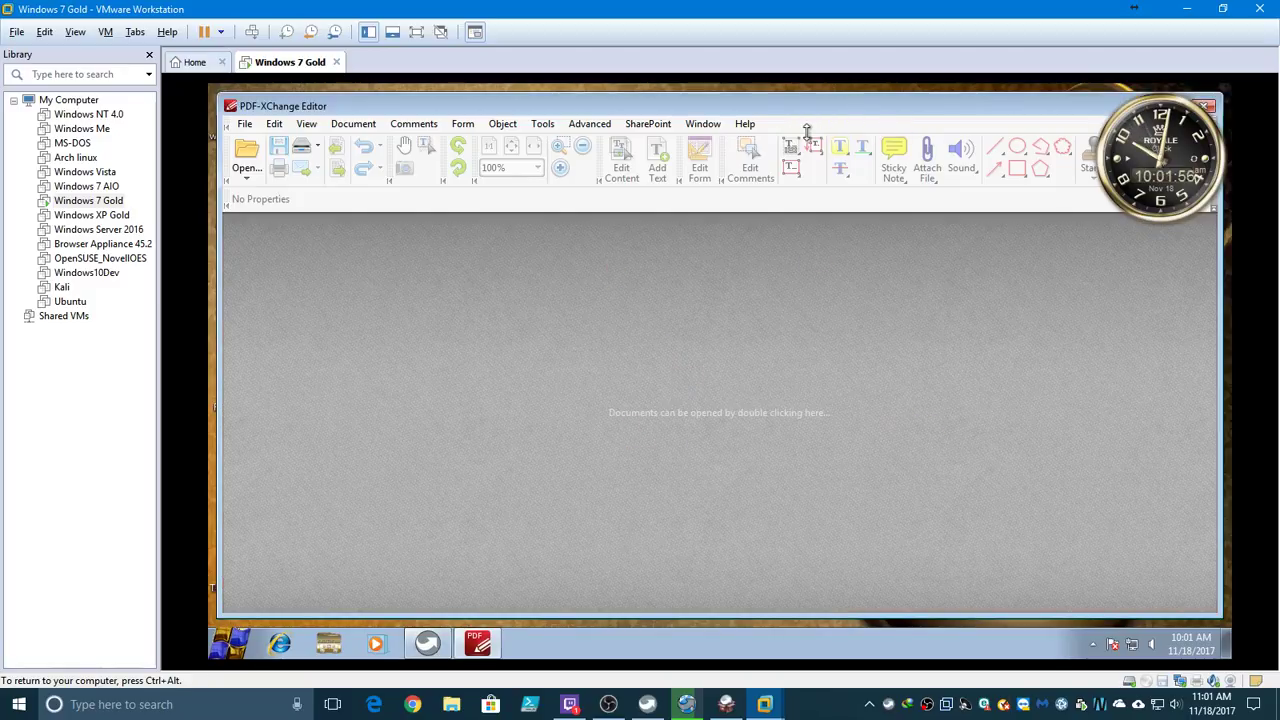
drag(864, 114, 878, 155)
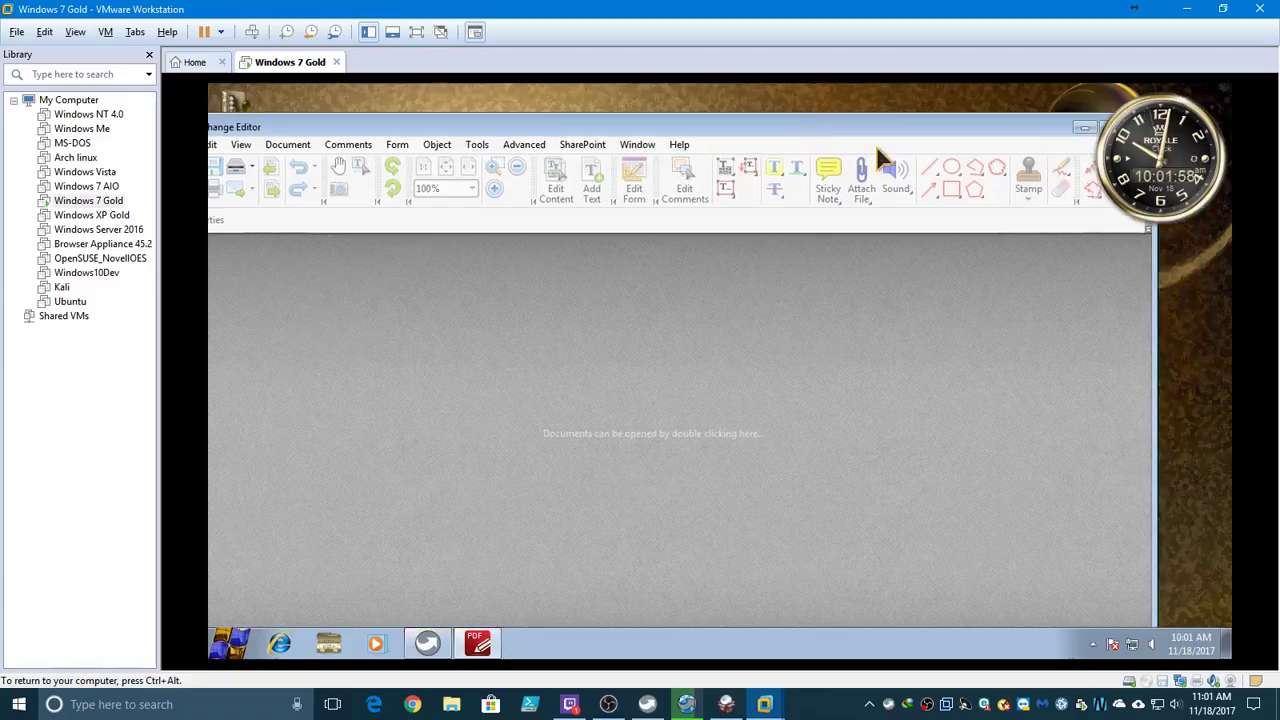
drag(1048, 143, 1011, 163)
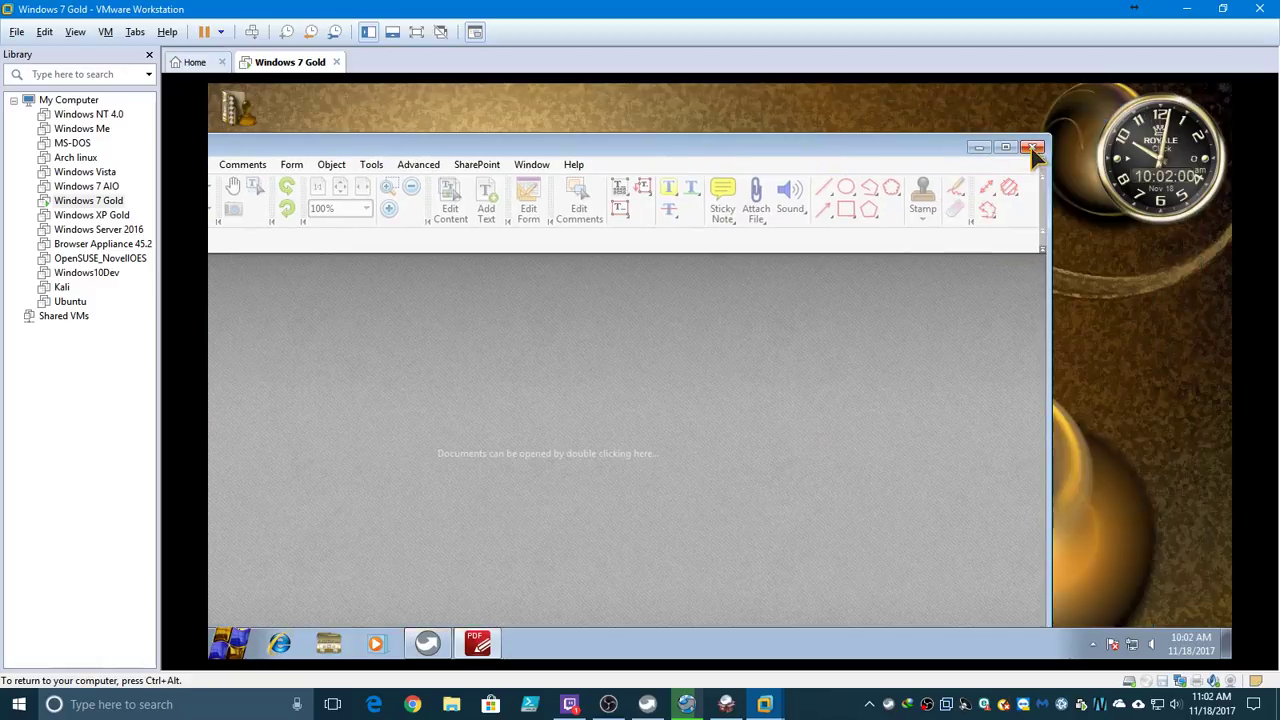
click(1038, 147)
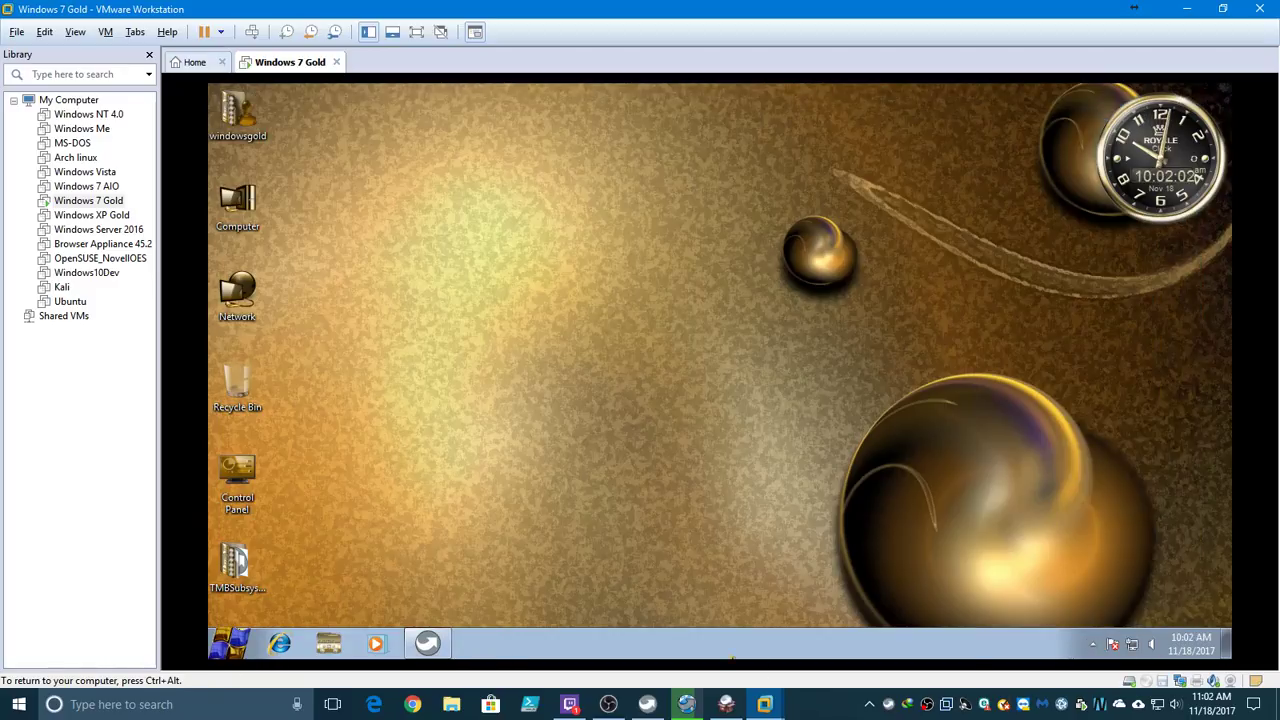
Step: Launch HijackThis from the Security folder, accept its licence, run a system scan only, and close it
click(445, 648)
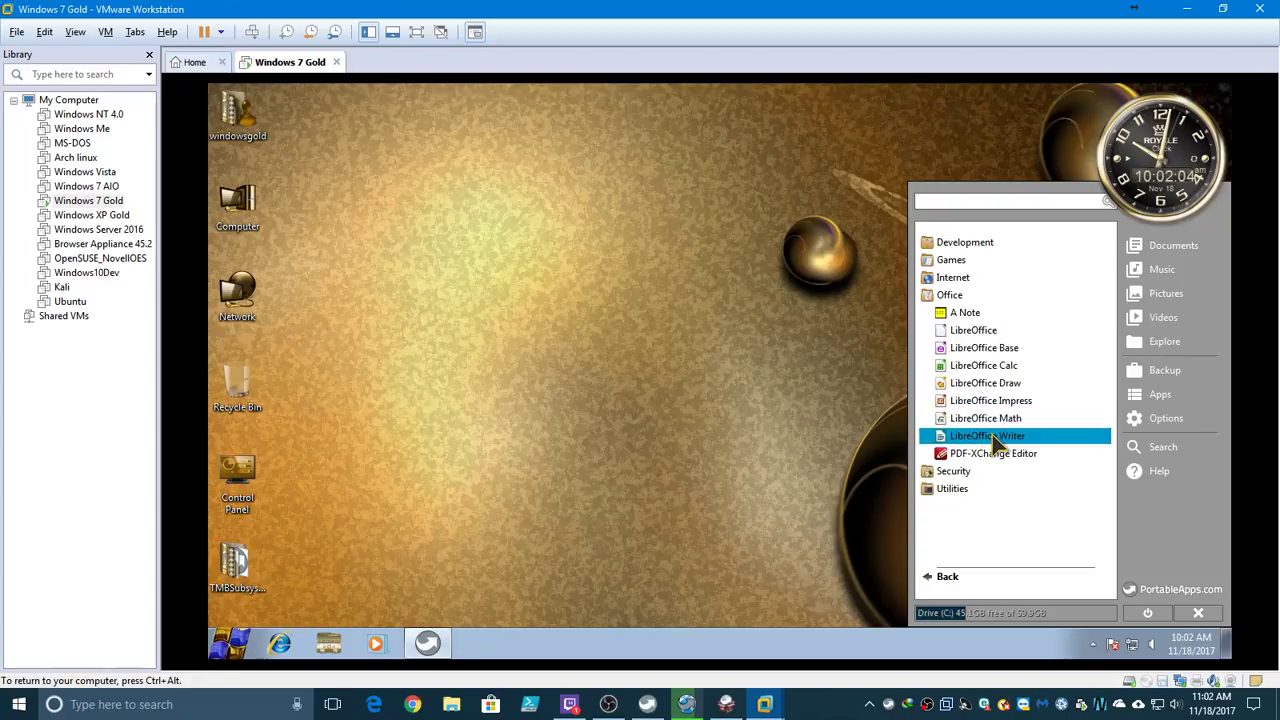
click(1030, 481)
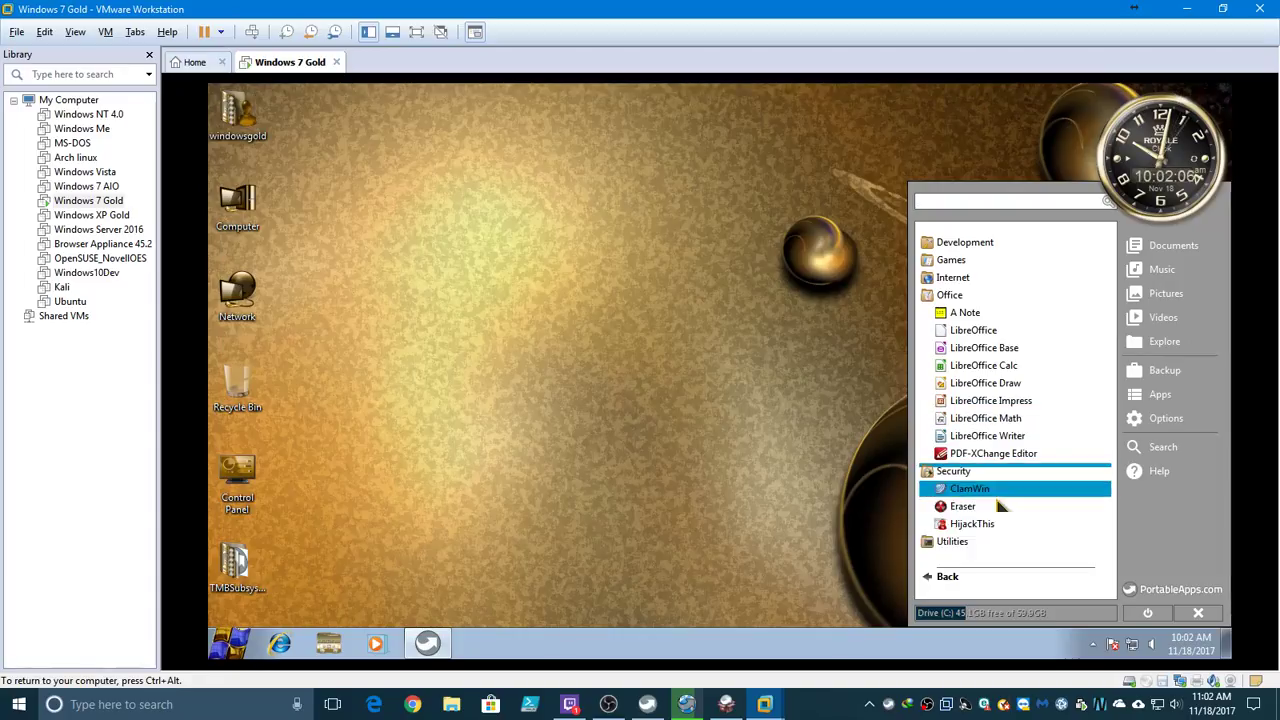
click(968, 296)
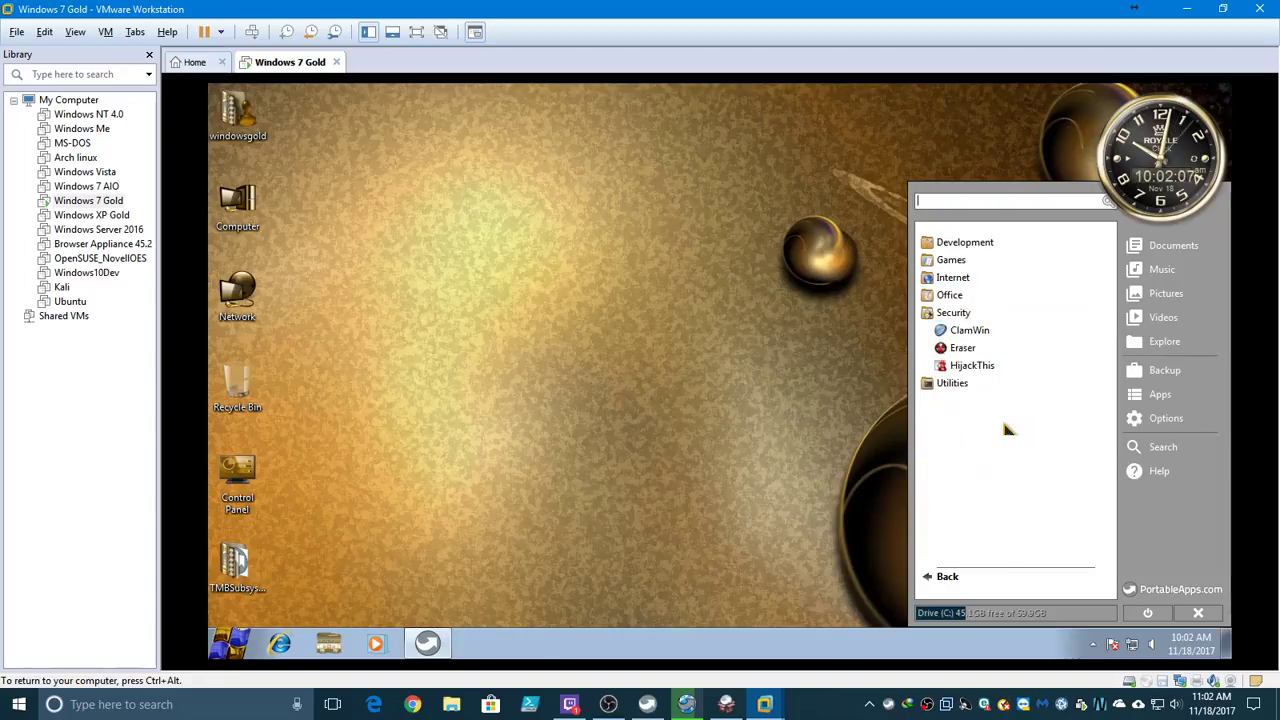
click(1004, 367)
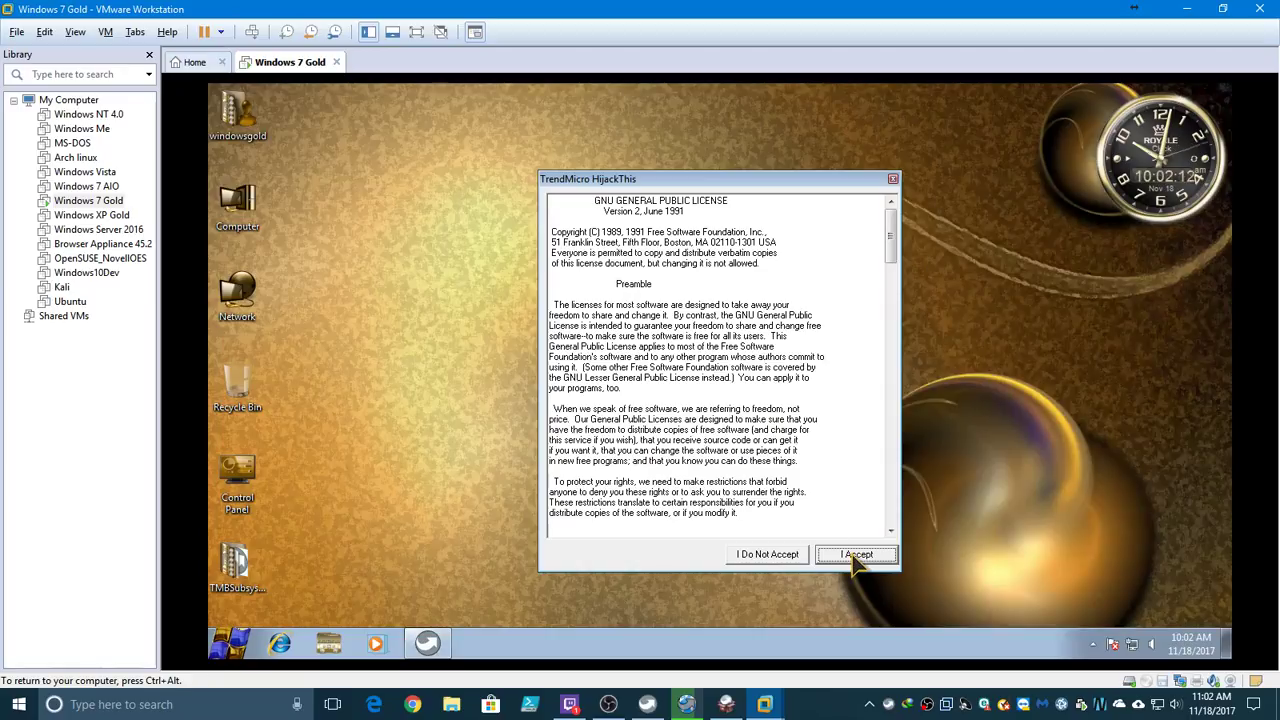
click(853, 555)
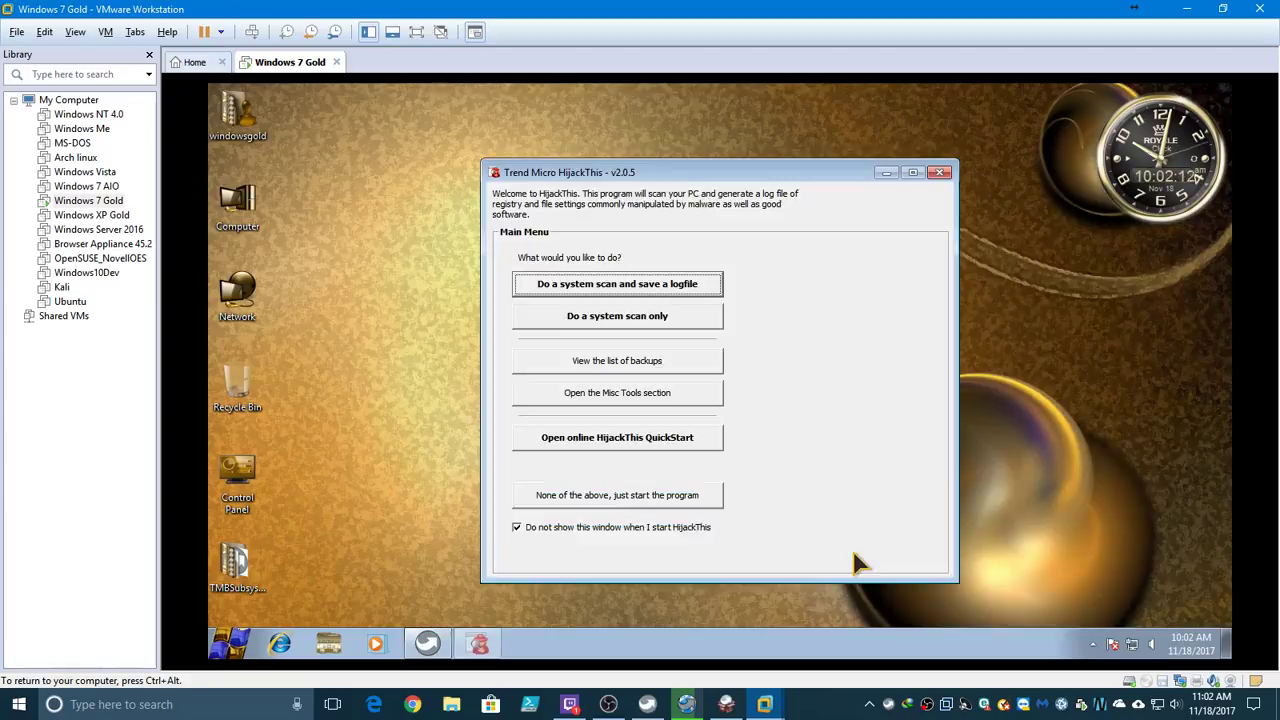
click(686, 324)
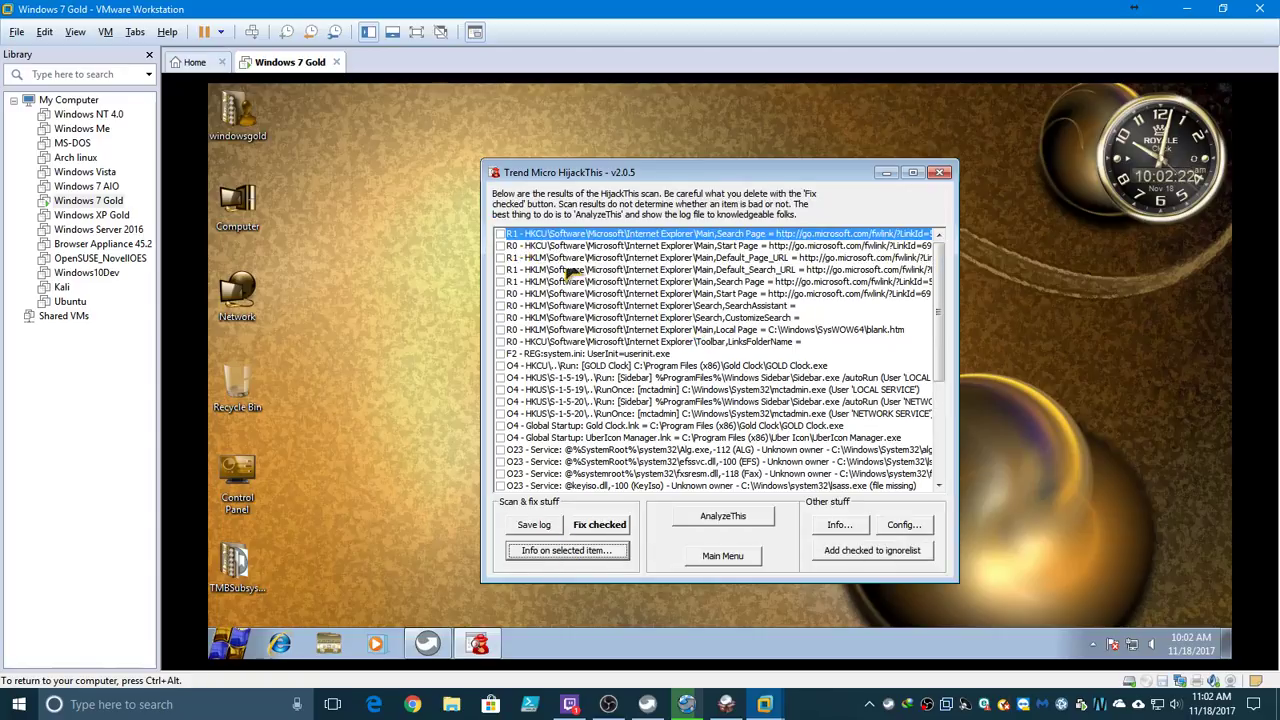
click(940, 173)
click(1092, 645)
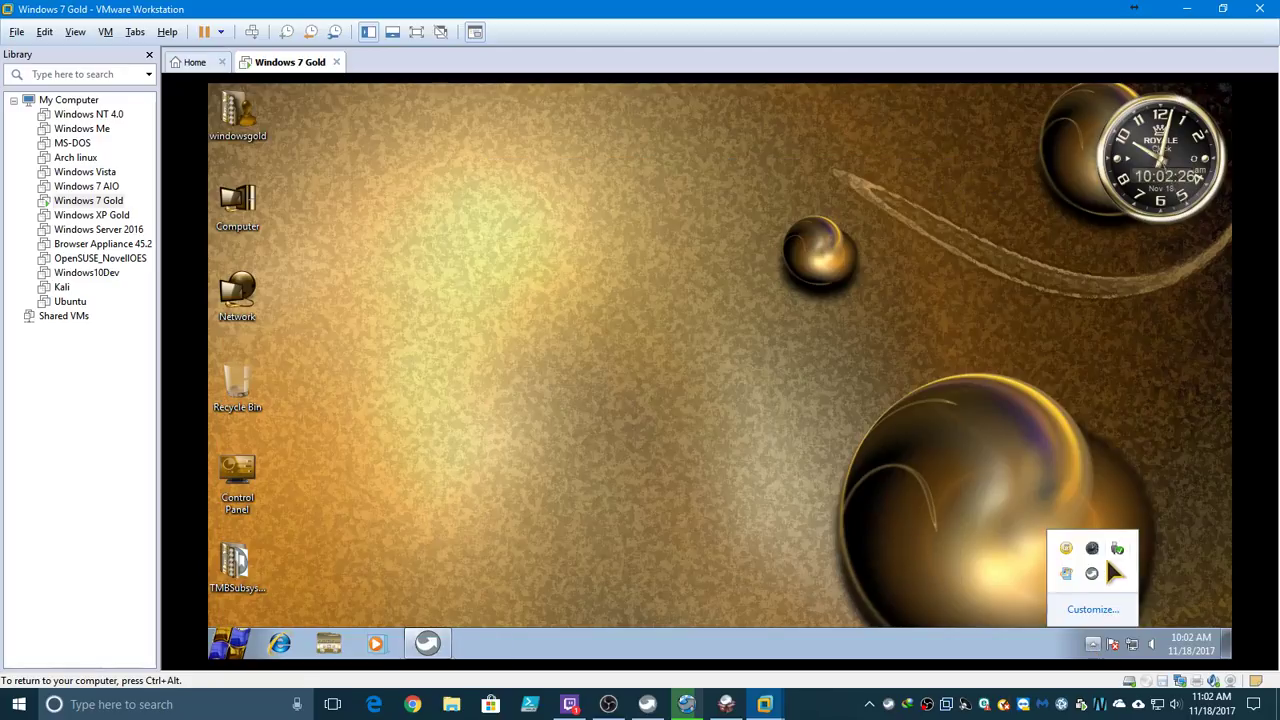
Step: Launch Eraser from the Security apps, move its window left, close it, and reopen the PortableApps menu
click(1097, 577)
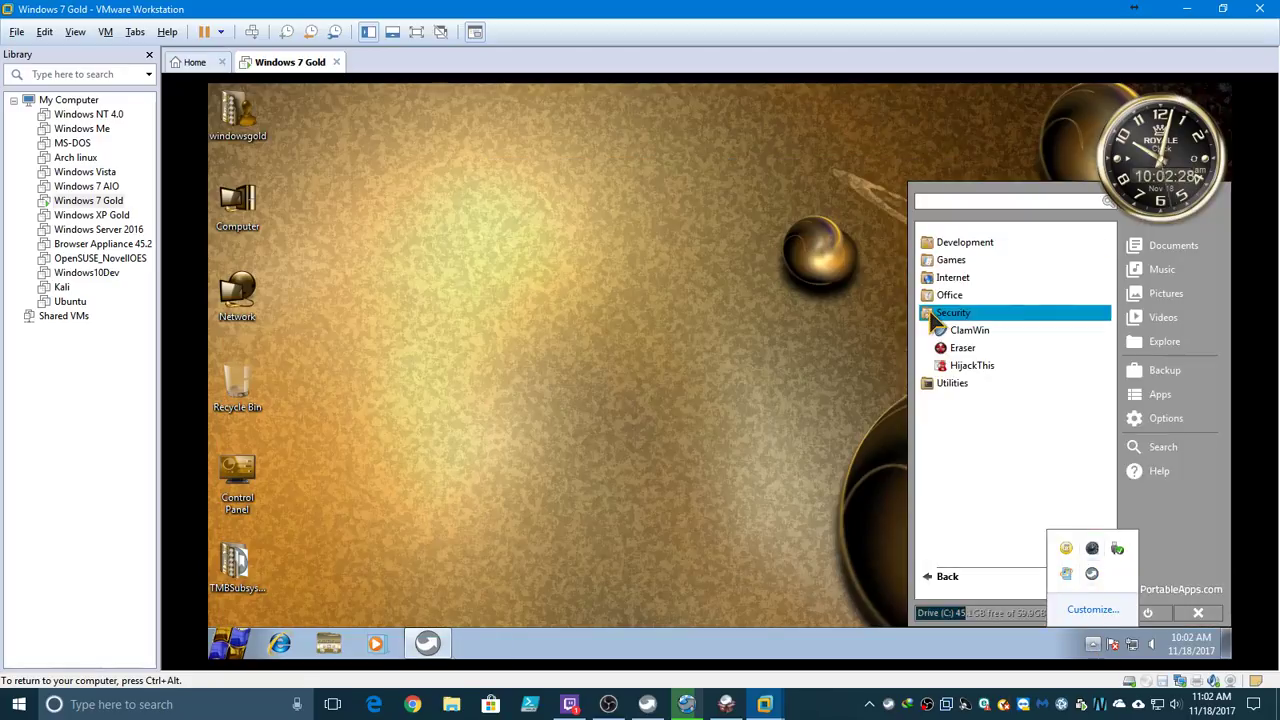
click(962, 349)
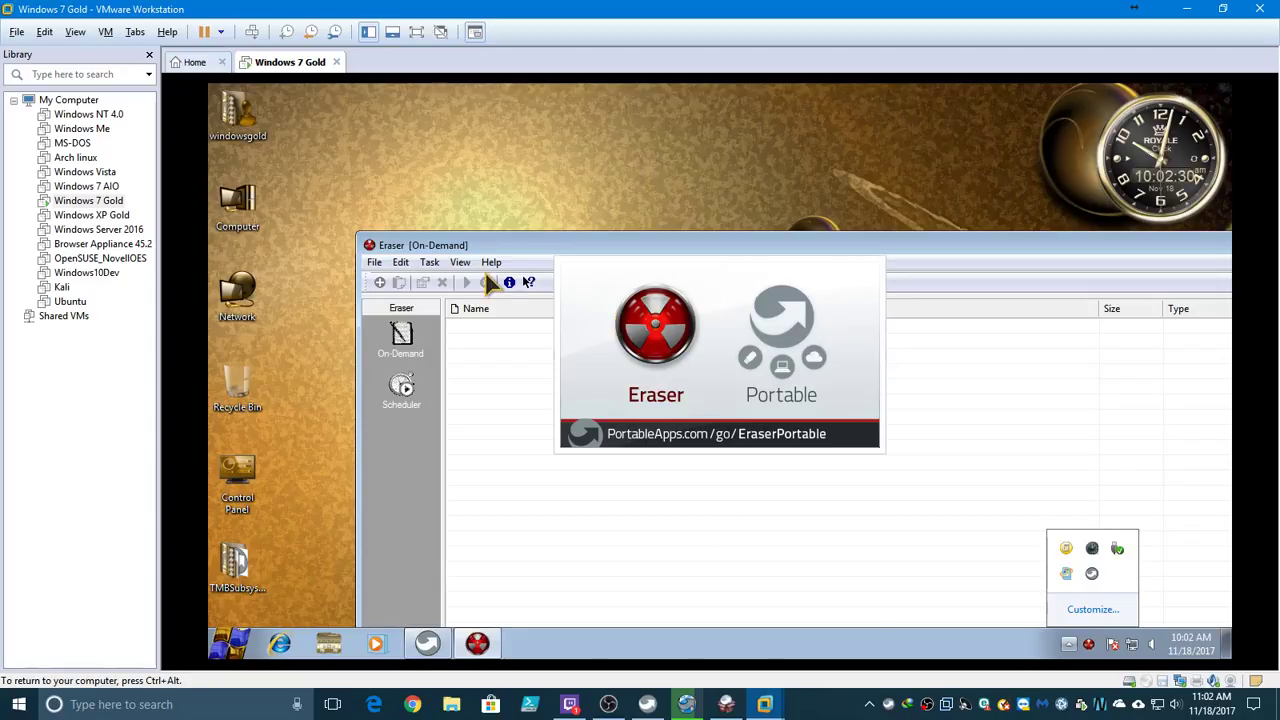
mouse_move(478, 257)
mouse_down()
mouse_move(466, 169)
mouse_move(394, 126)
mouse_move(257, 163)
mouse_move(212, 246)
mouse_up()
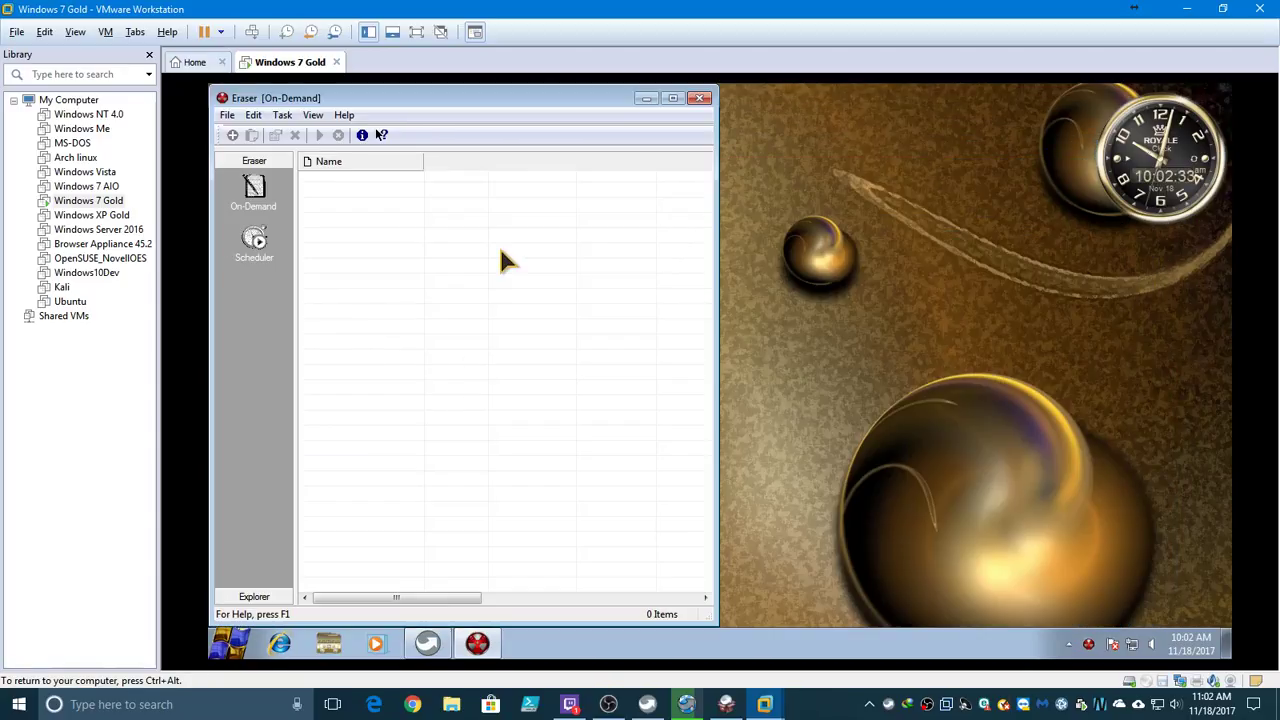
click(700, 98)
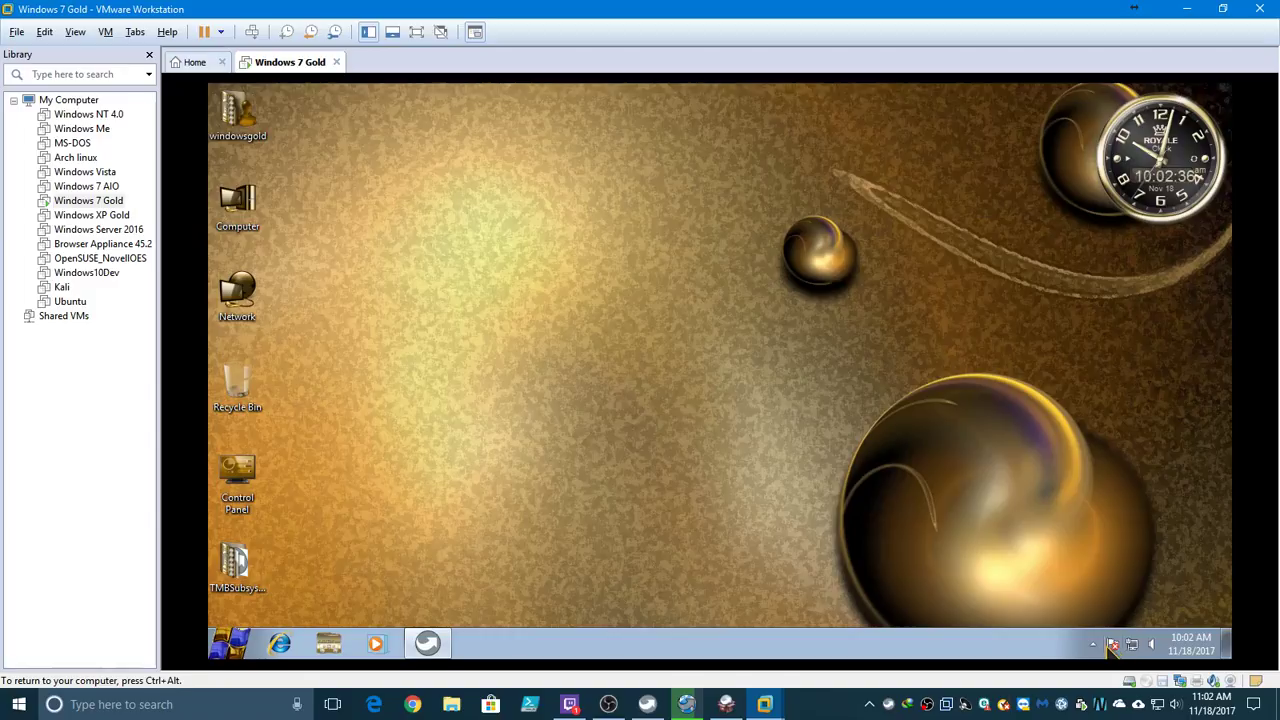
click(1093, 645)
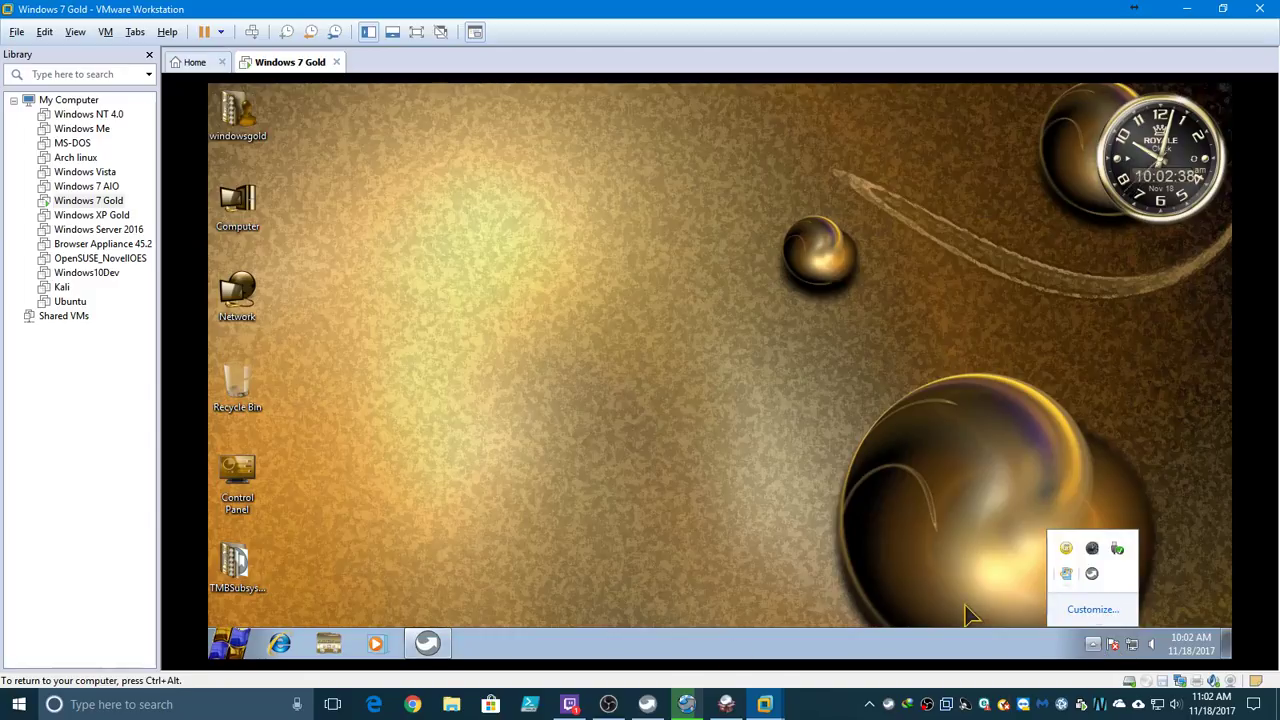
click(427, 643)
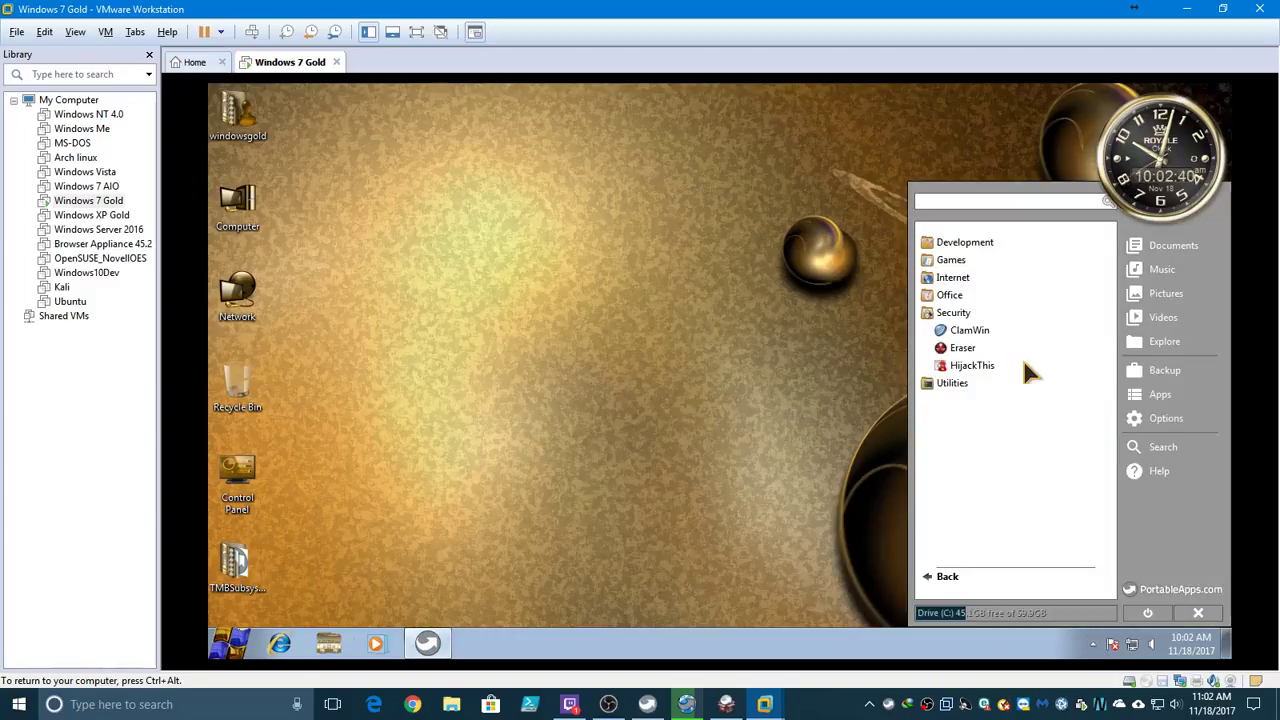
Step: Launch ClamWin, agree to download definitions, stop the failing download, then close ClamWin
click(1012, 332)
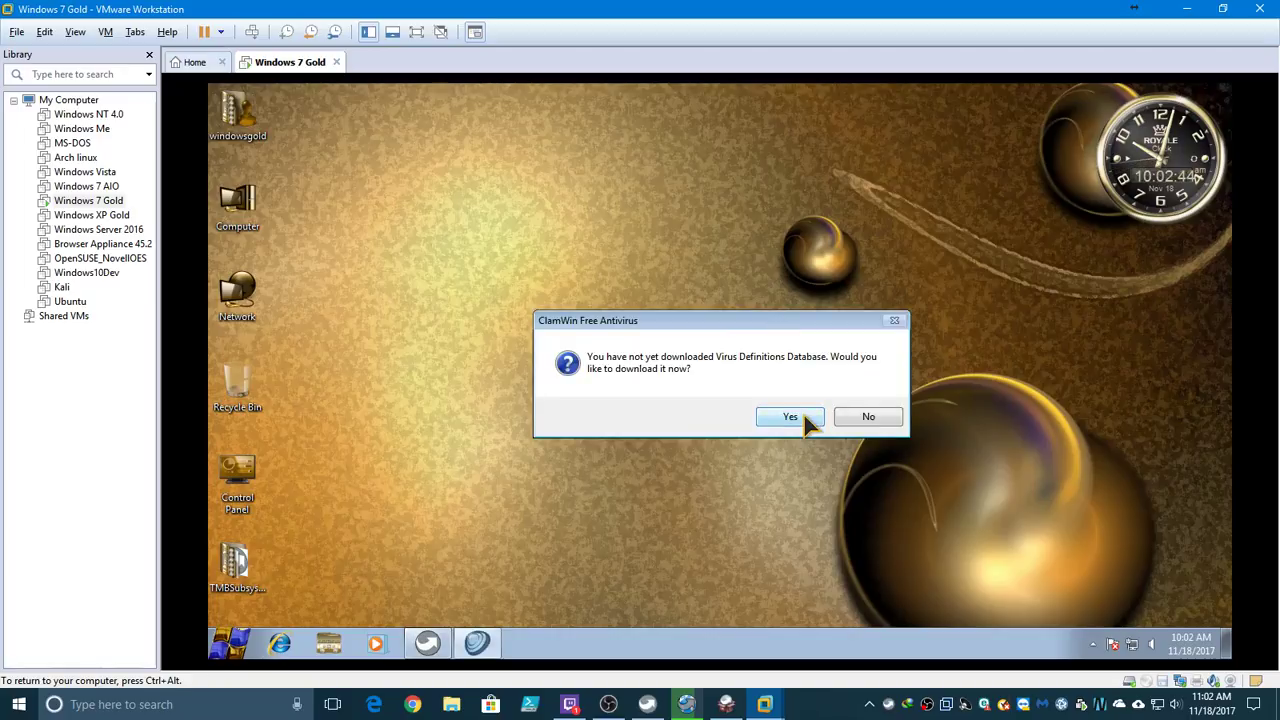
click(805, 418)
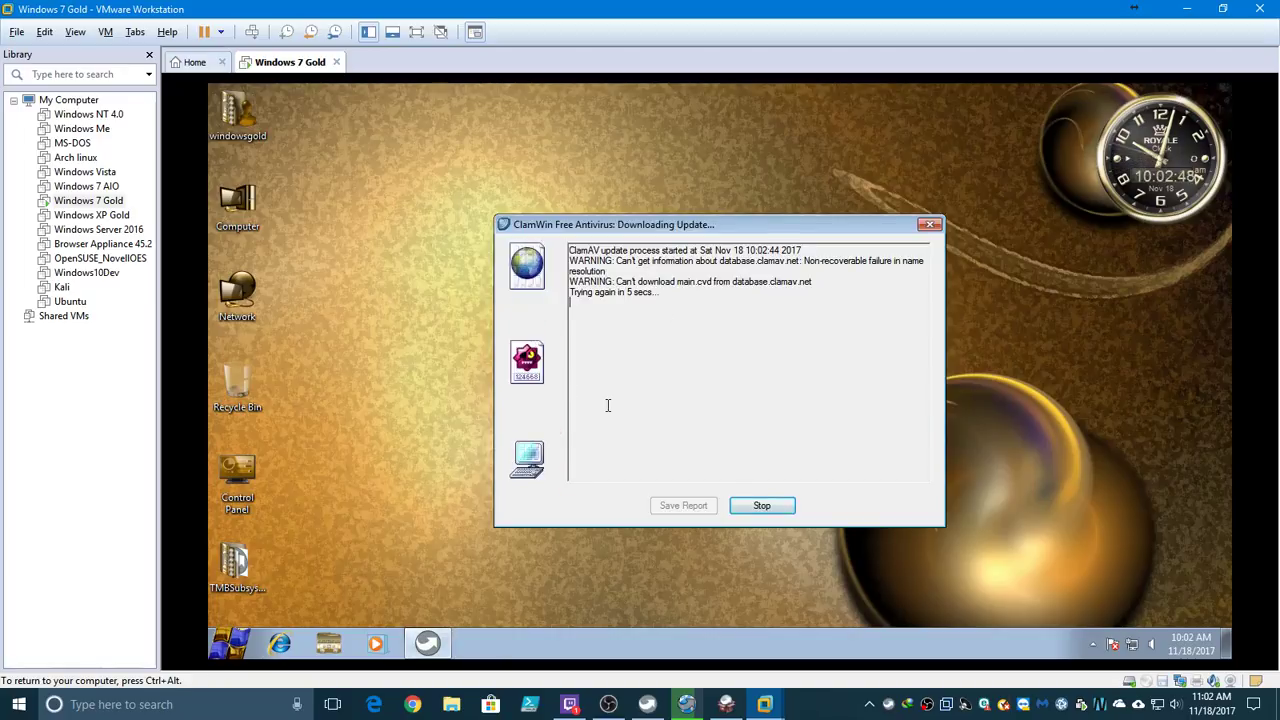
click(760, 506)
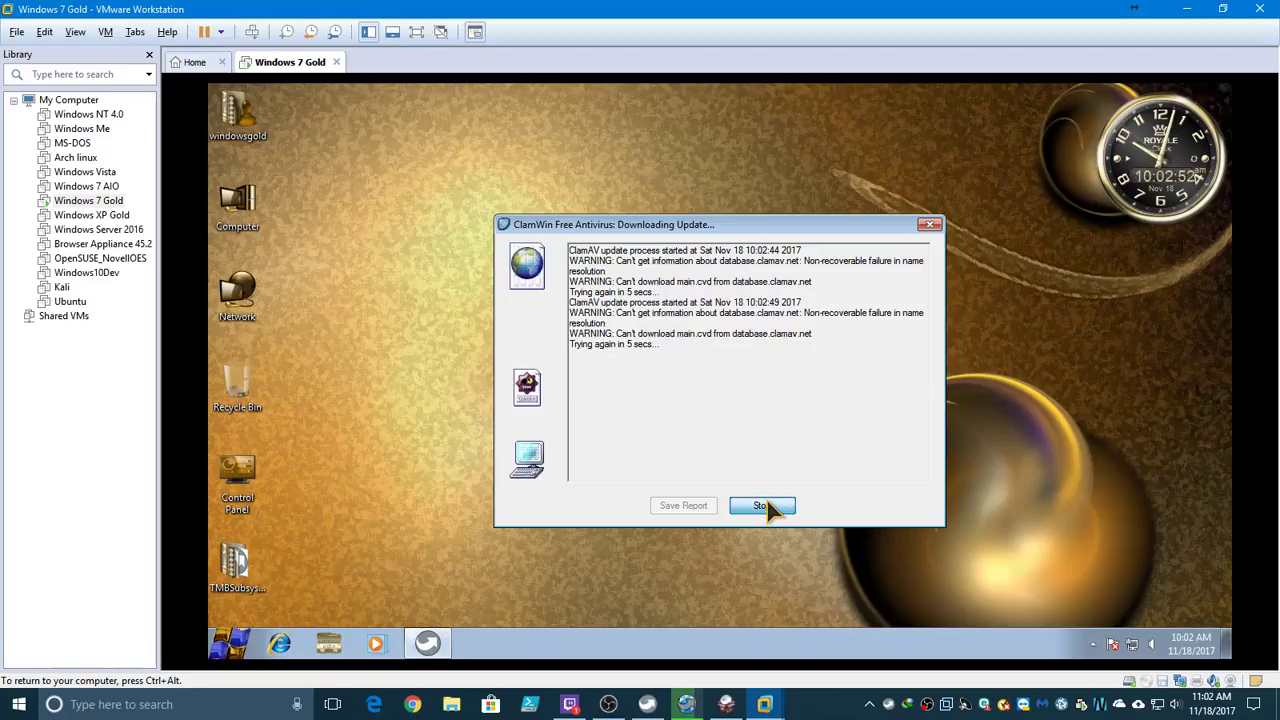
click(929, 224)
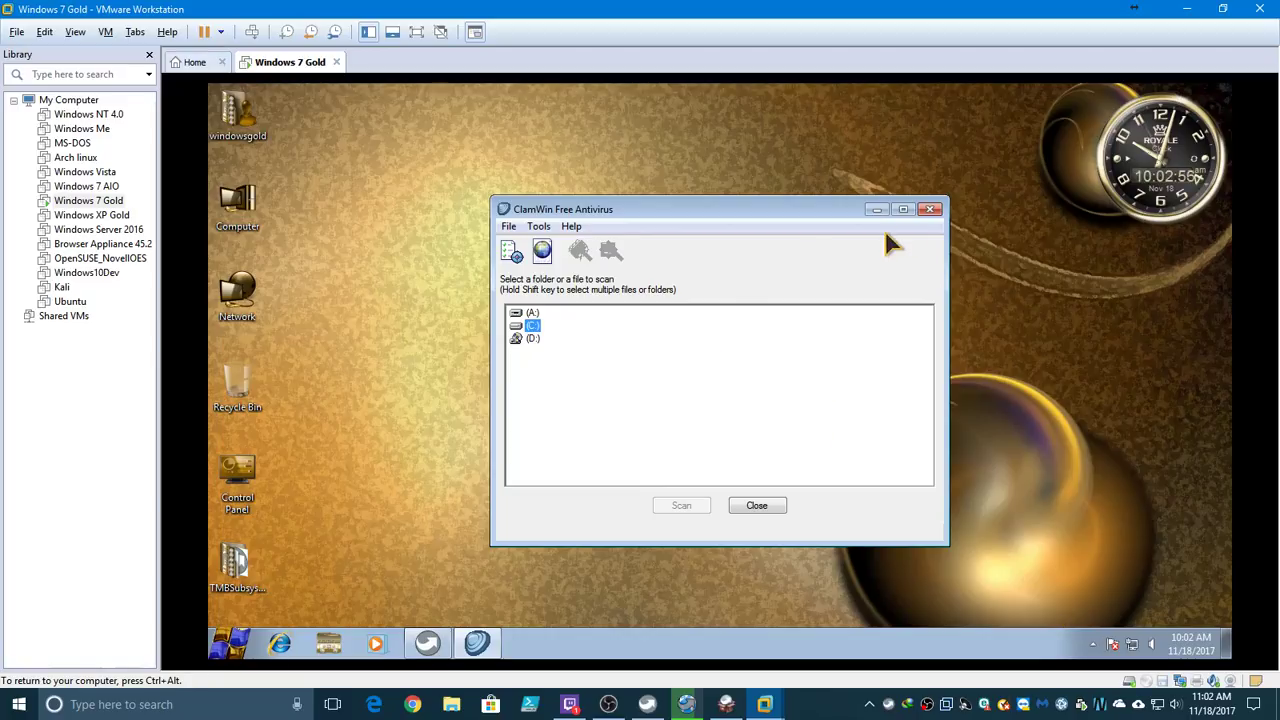
click(931, 209)
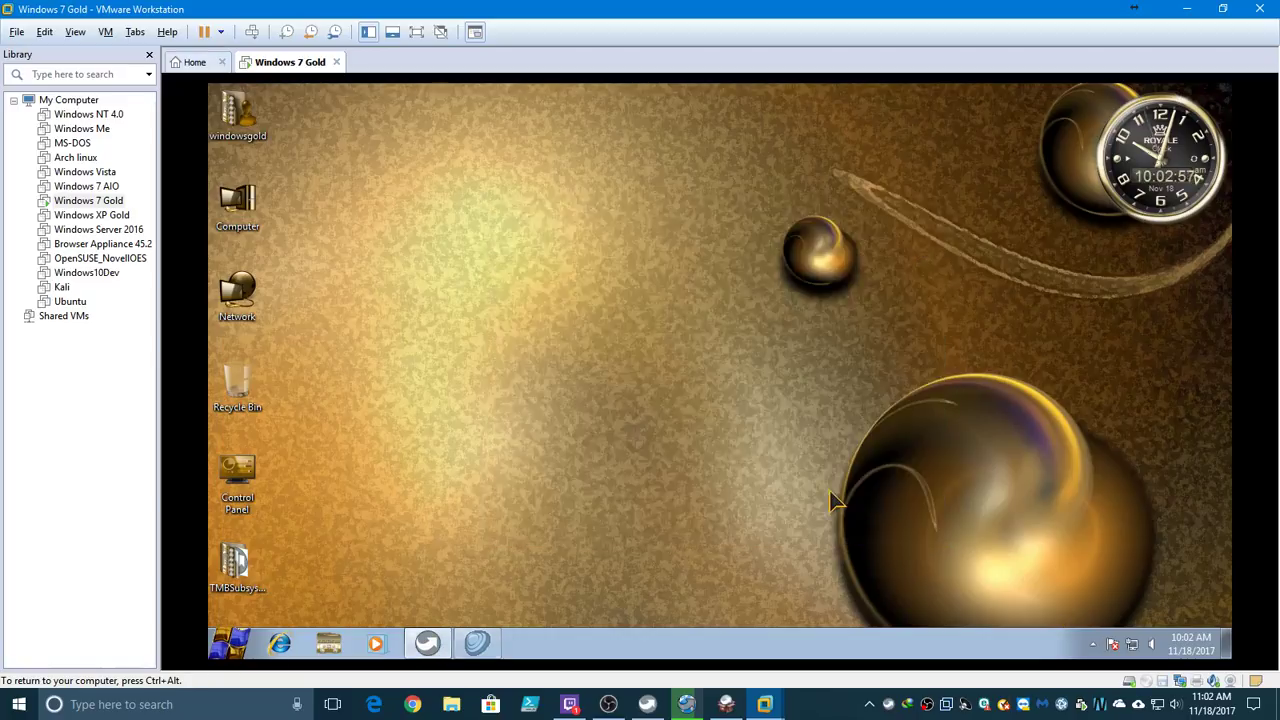
Step: Install Opera, Portable Edition at the default location with details shown, and finish the PortableApps.com update
click(738, 710)
click(738, 481)
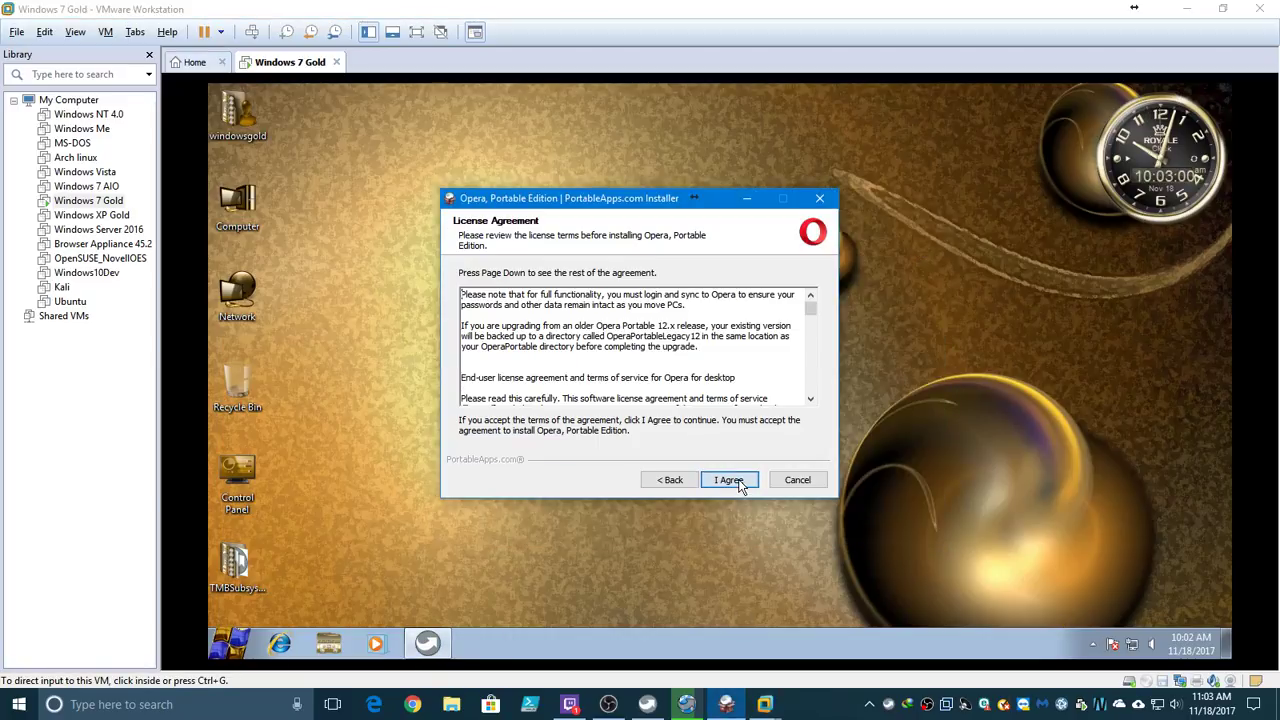
click(738, 481)
click(738, 481)
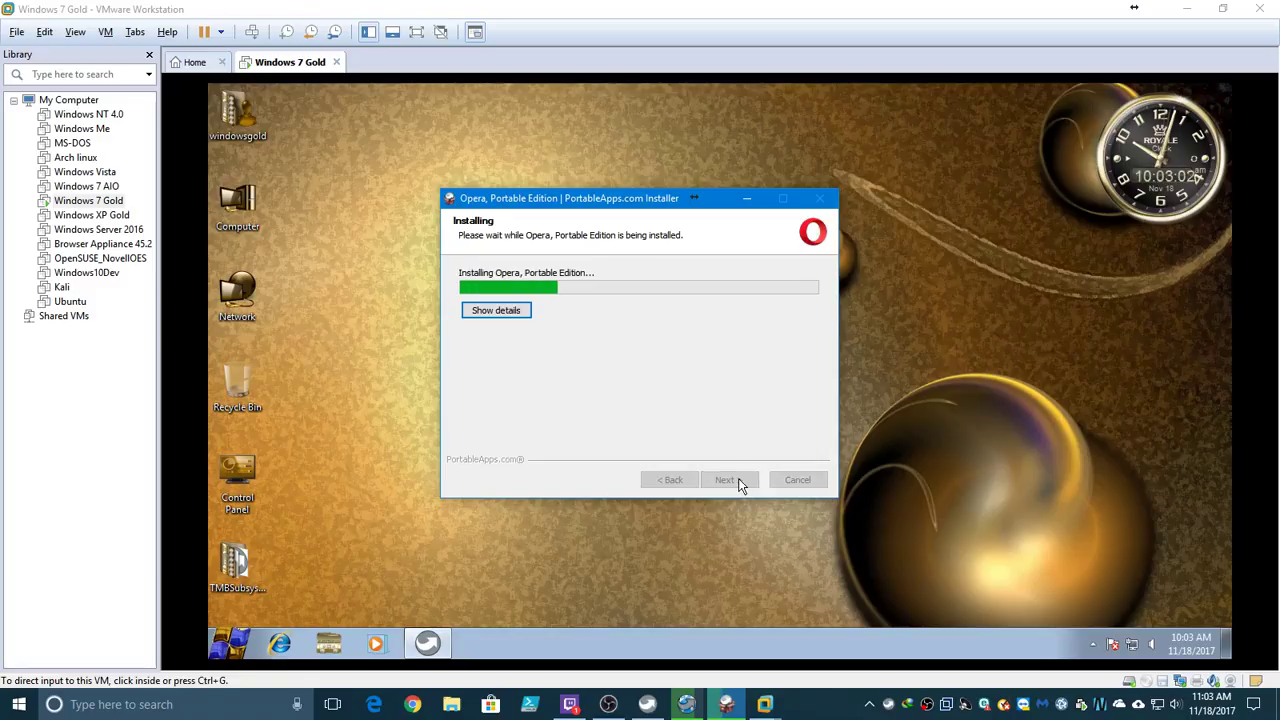
click(516, 314)
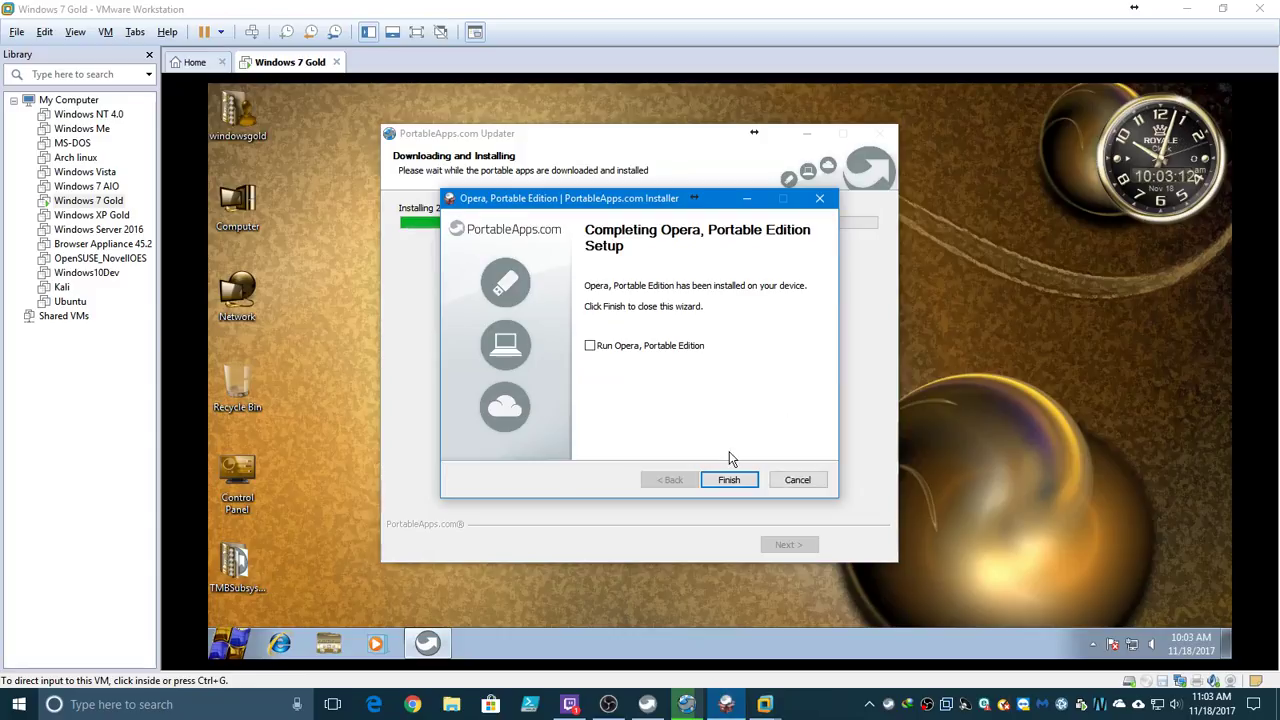
click(734, 481)
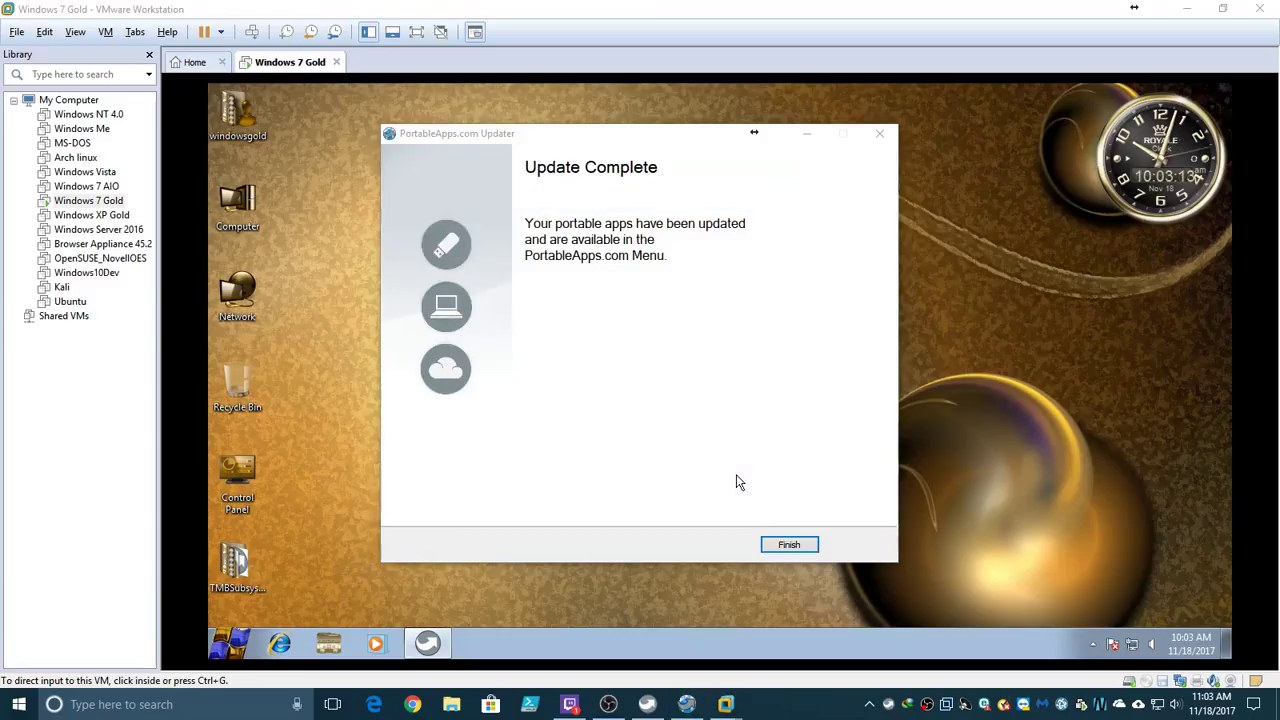
click(790, 545)
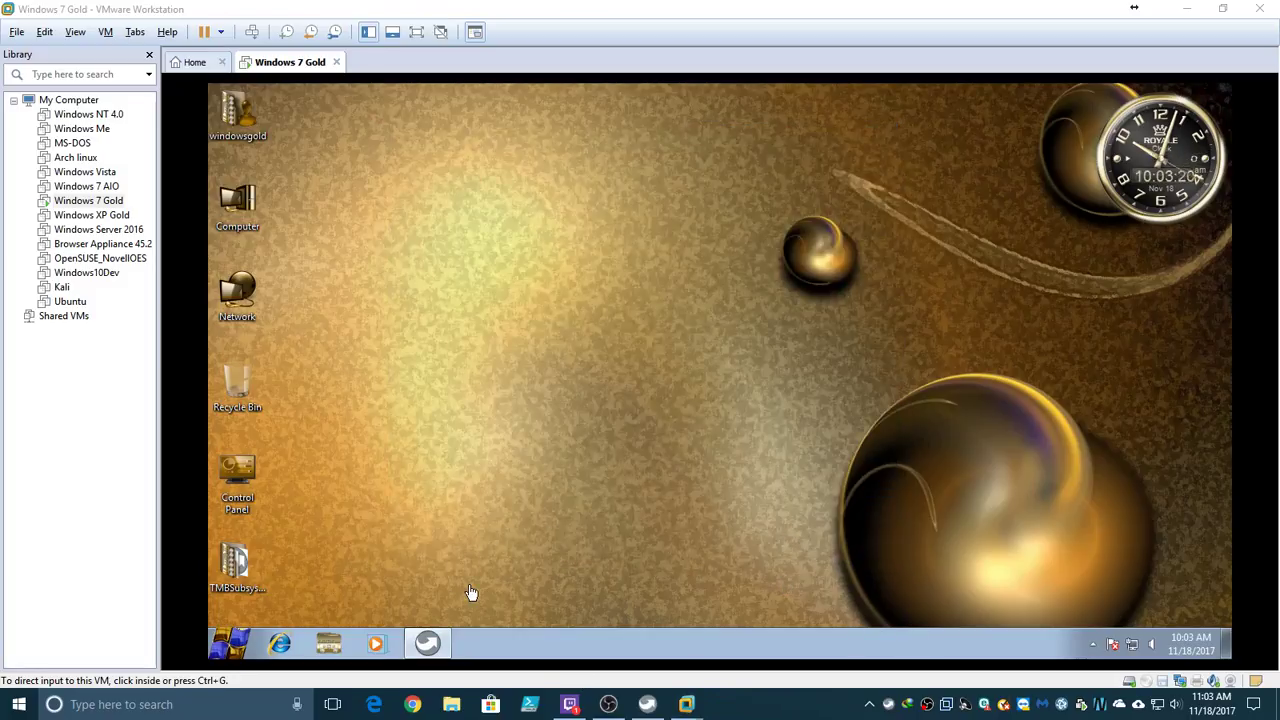
click(238, 562)
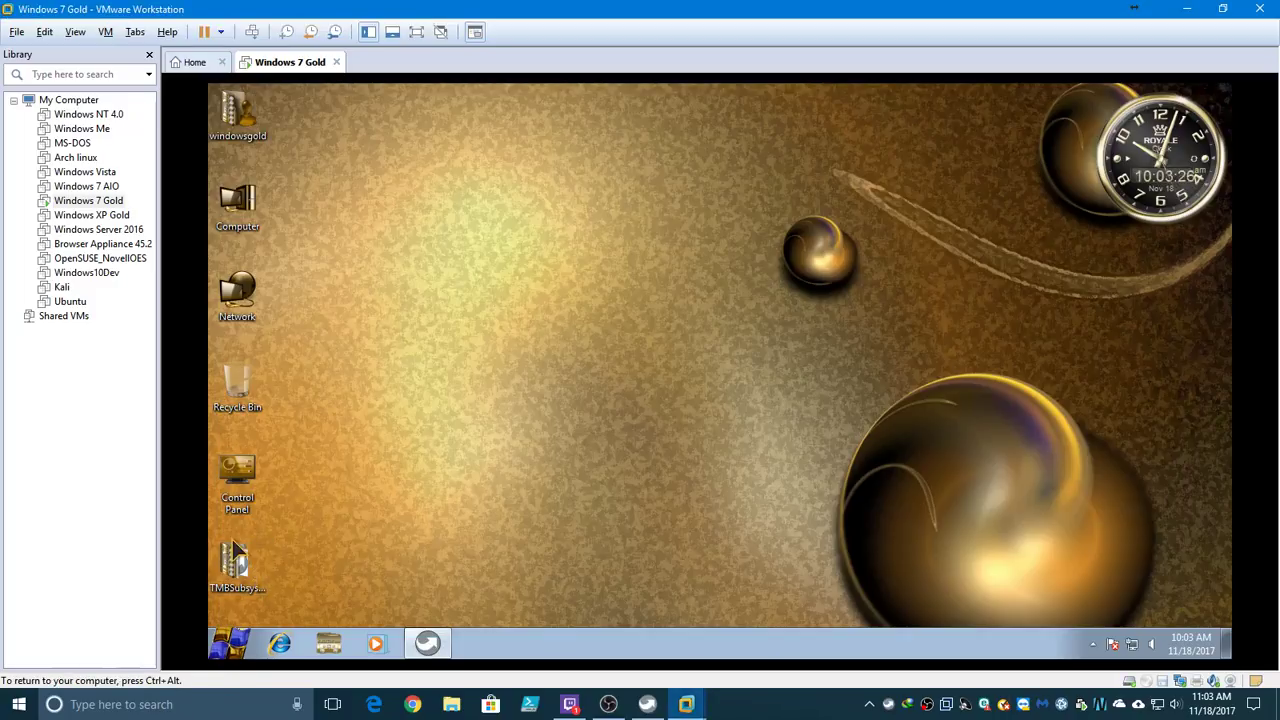
click(427, 643)
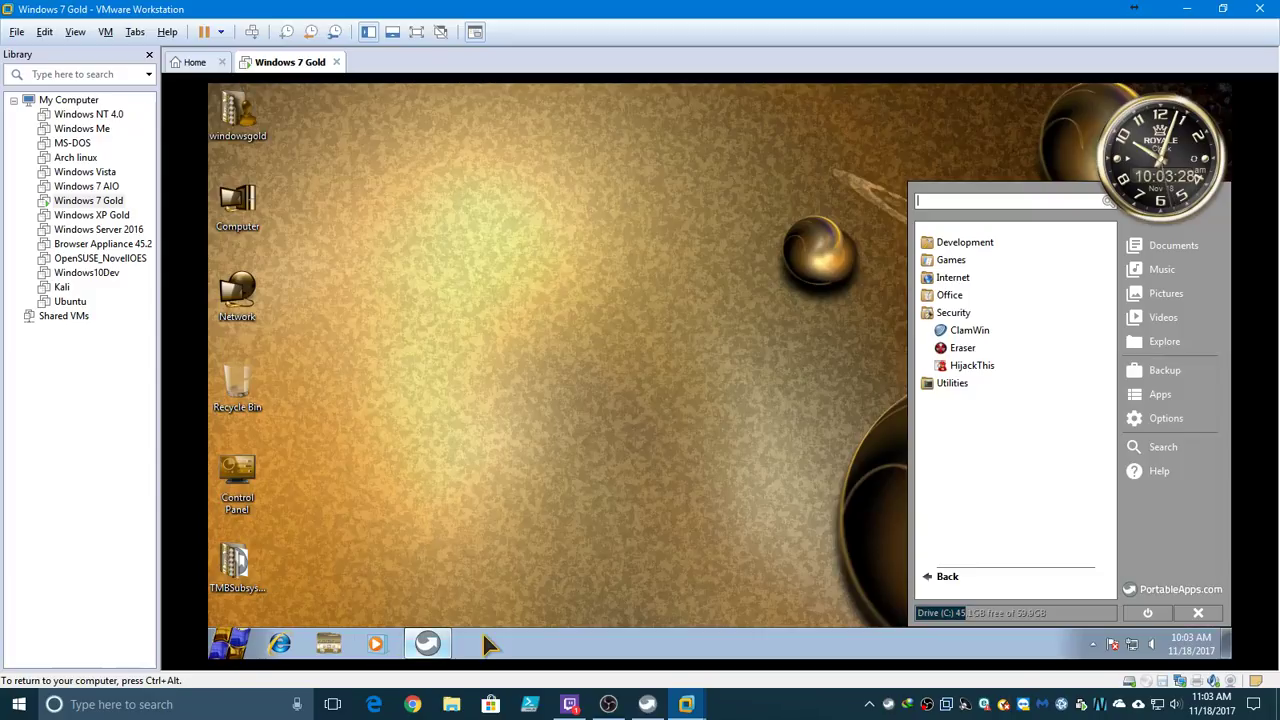
click(1022, 316)
click(1029, 333)
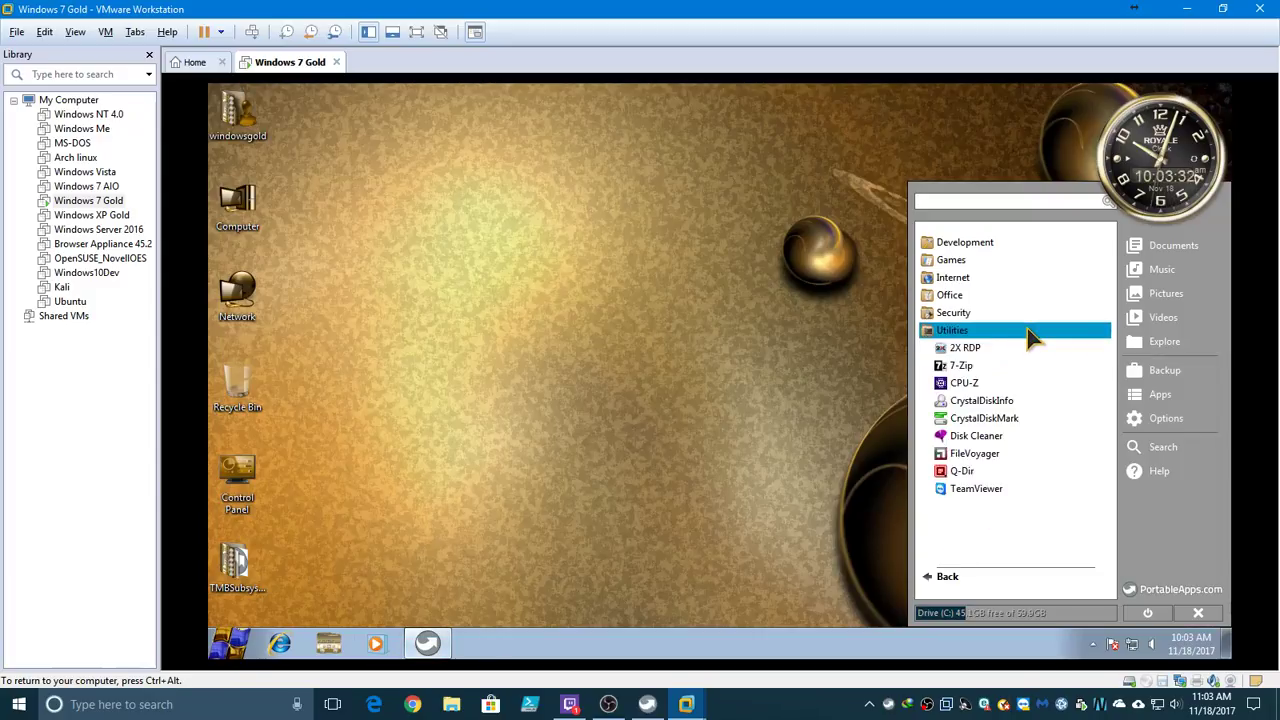
click(1020, 366)
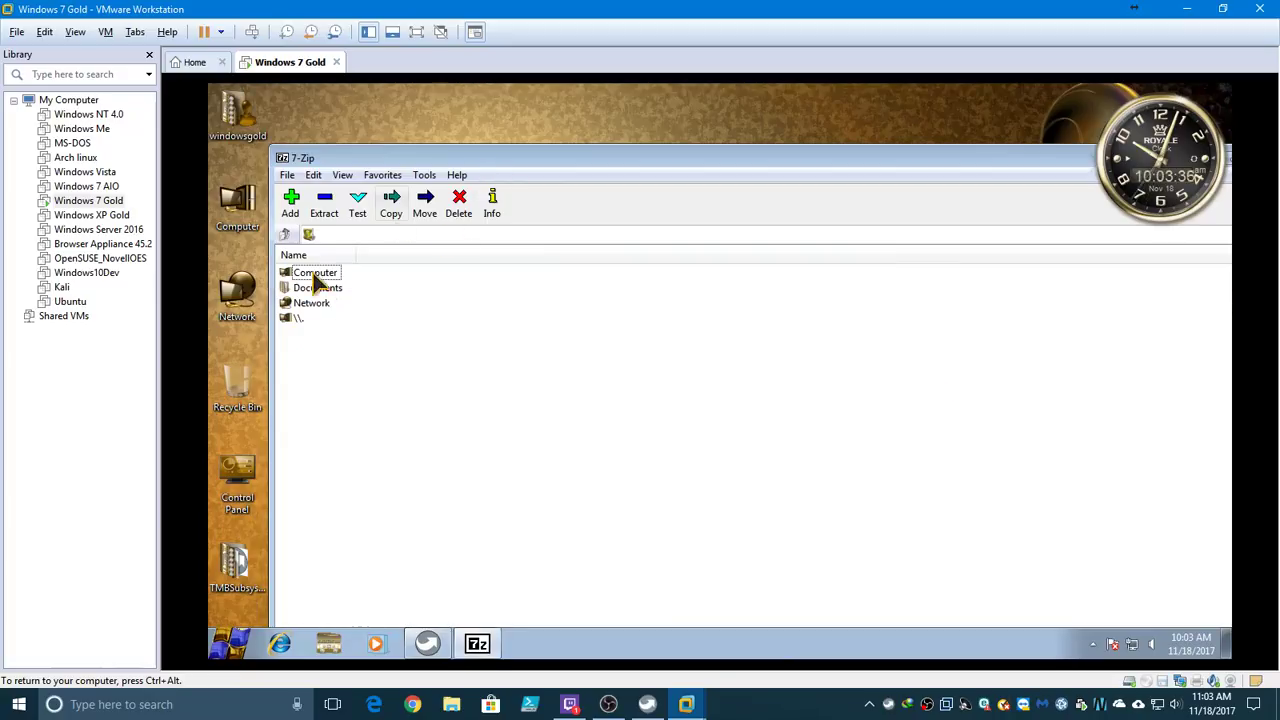
drag(609, 166, 590, 185)
click(401, 190)
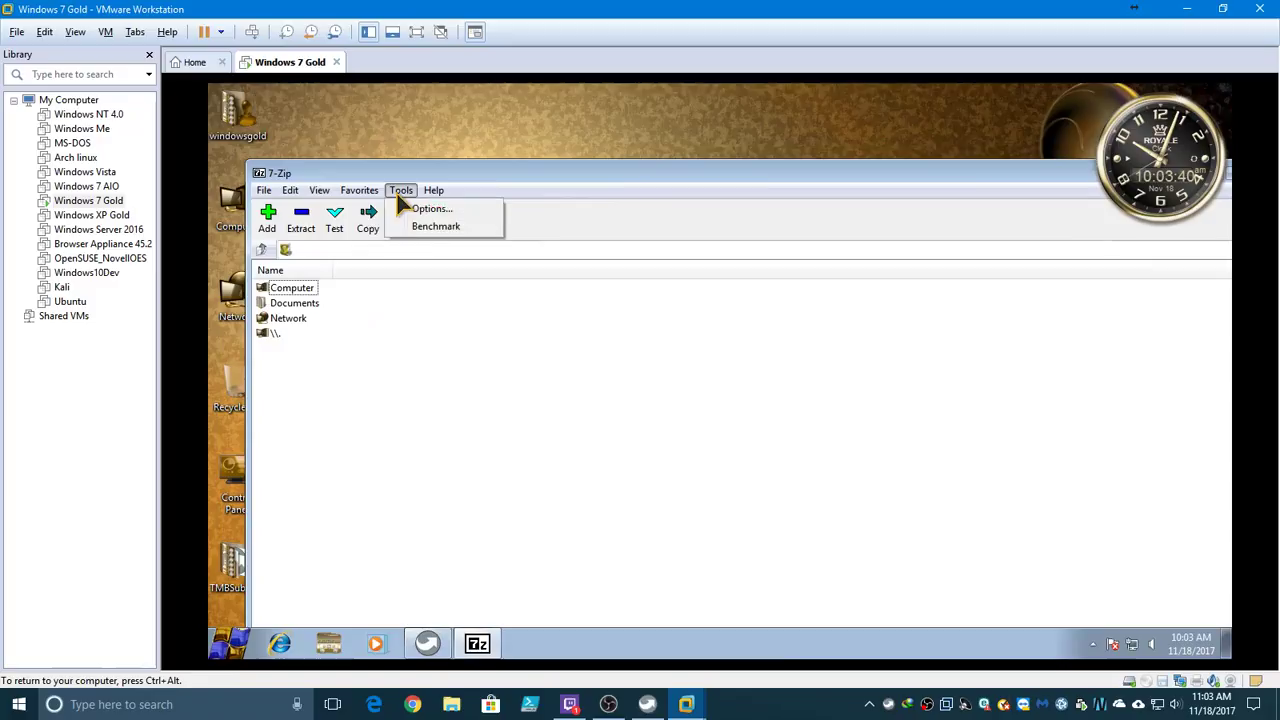
click(430, 227)
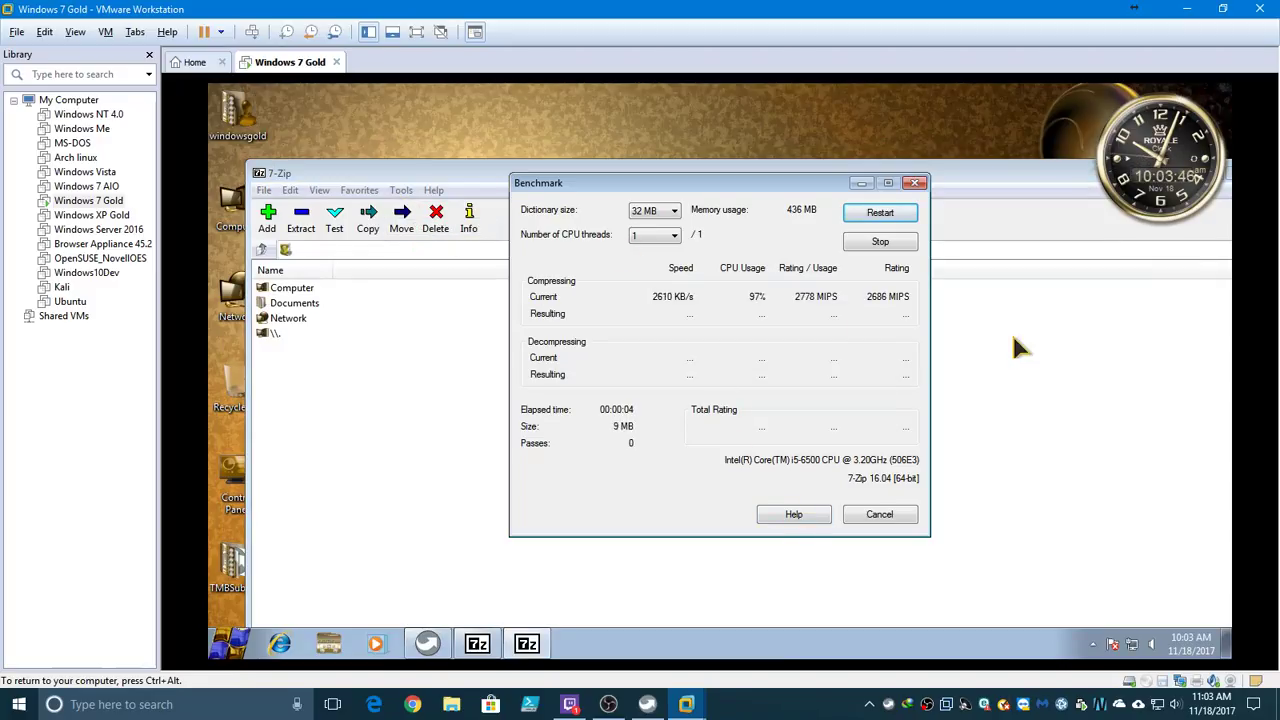
click(903, 241)
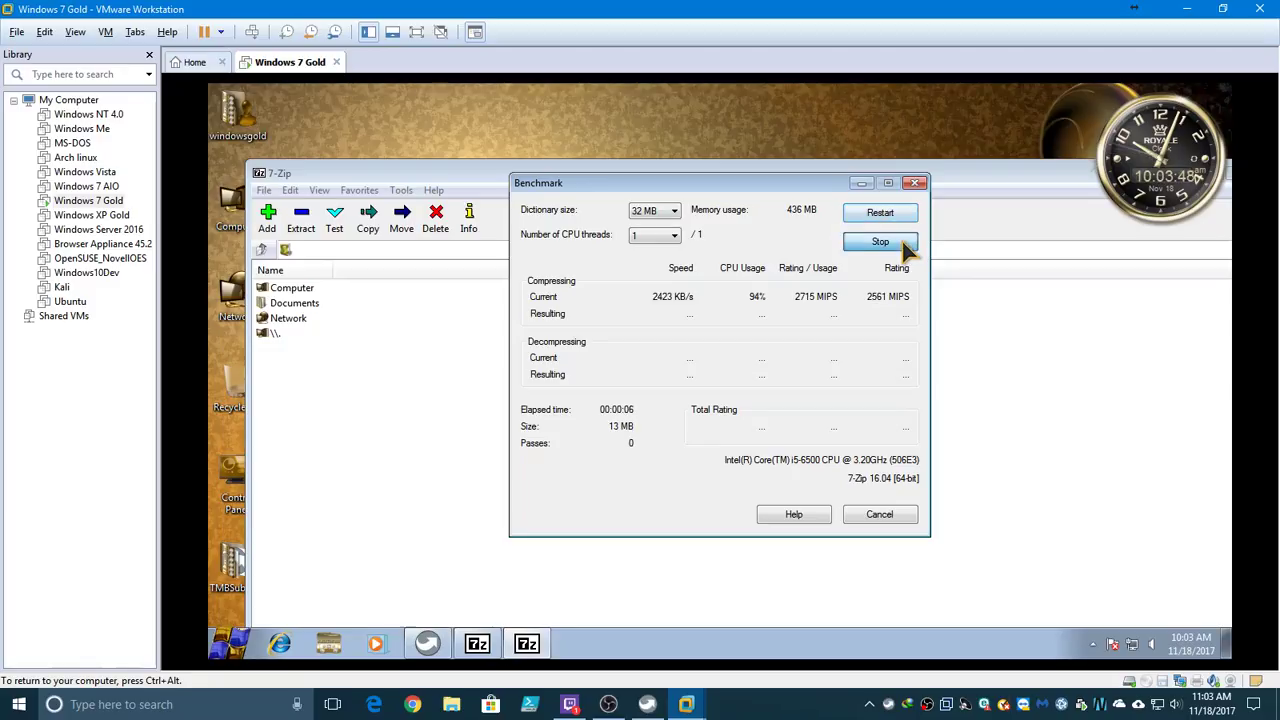
click(917, 184)
drag(938, 178, 686, 200)
click(1011, 194)
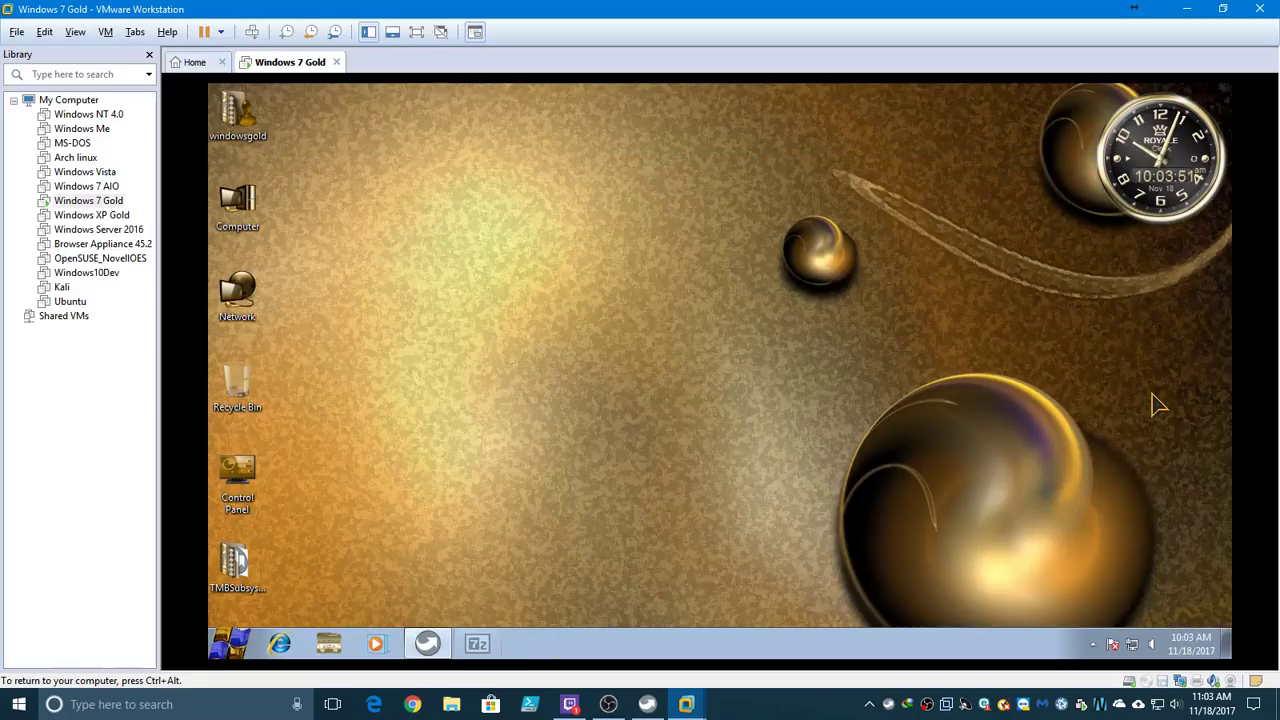
click(1093, 644)
click(1095, 579)
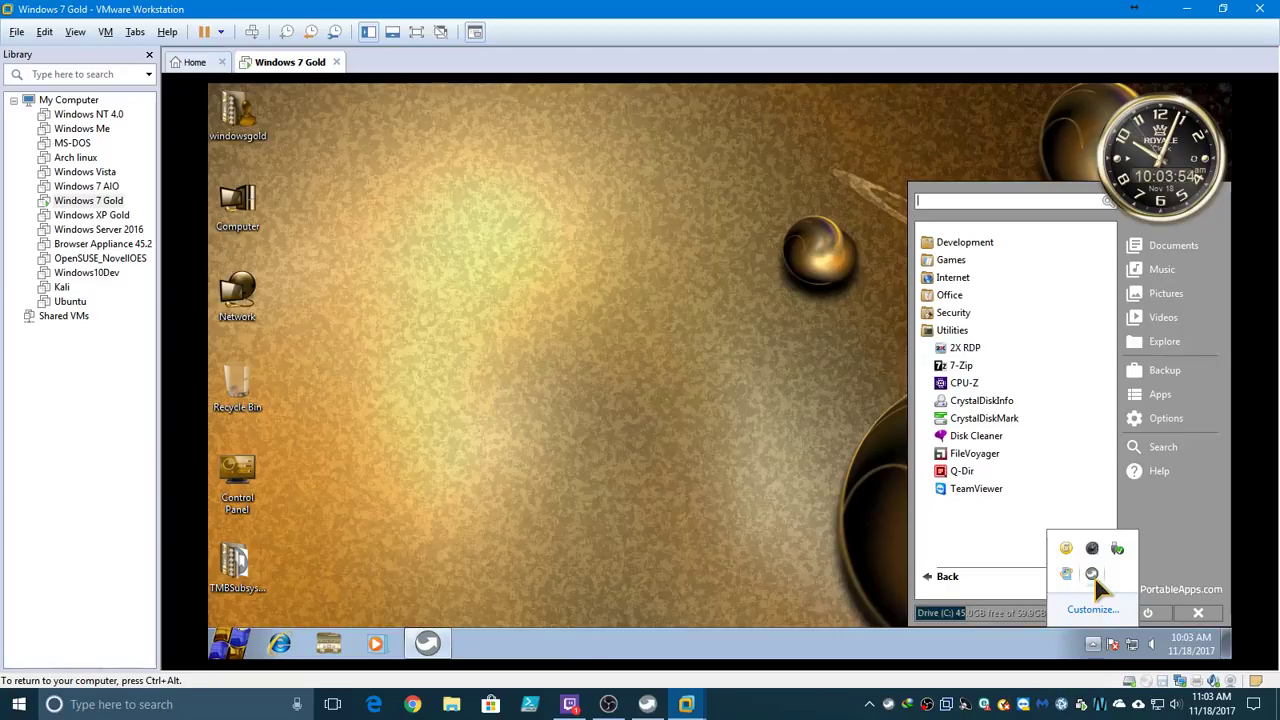
click(1003, 453)
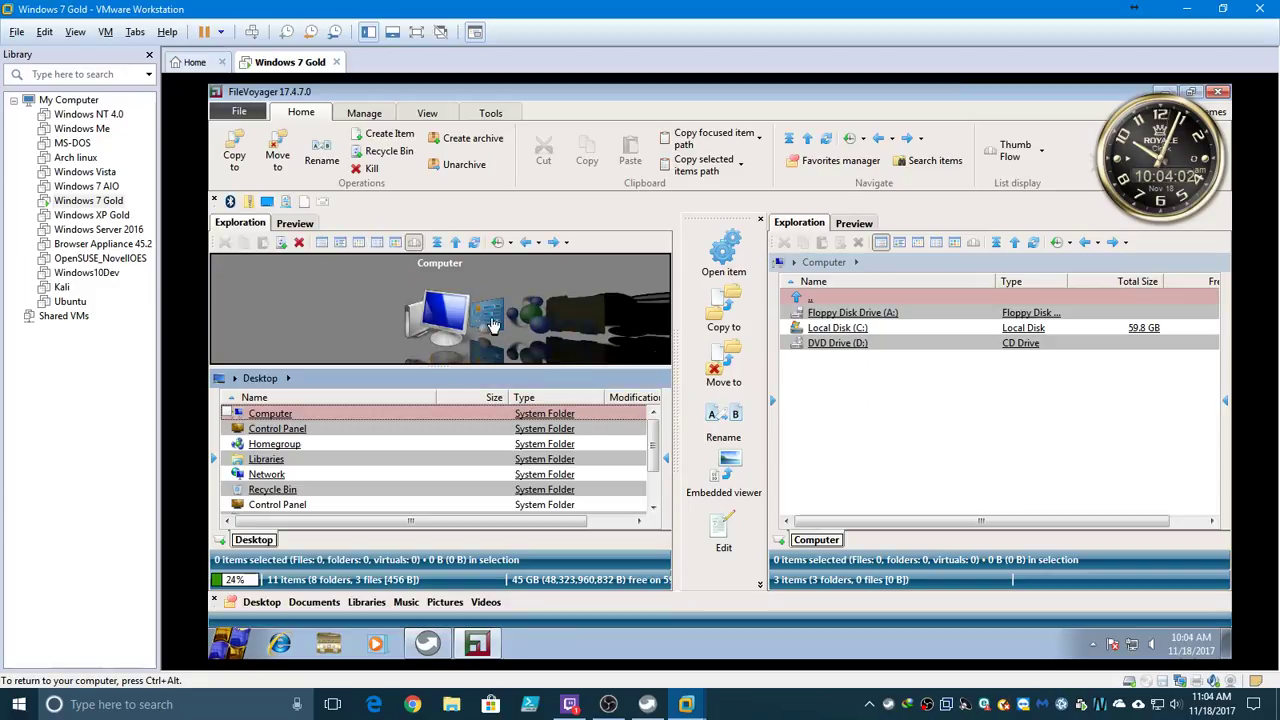
scroll(492, 325, down, 6)
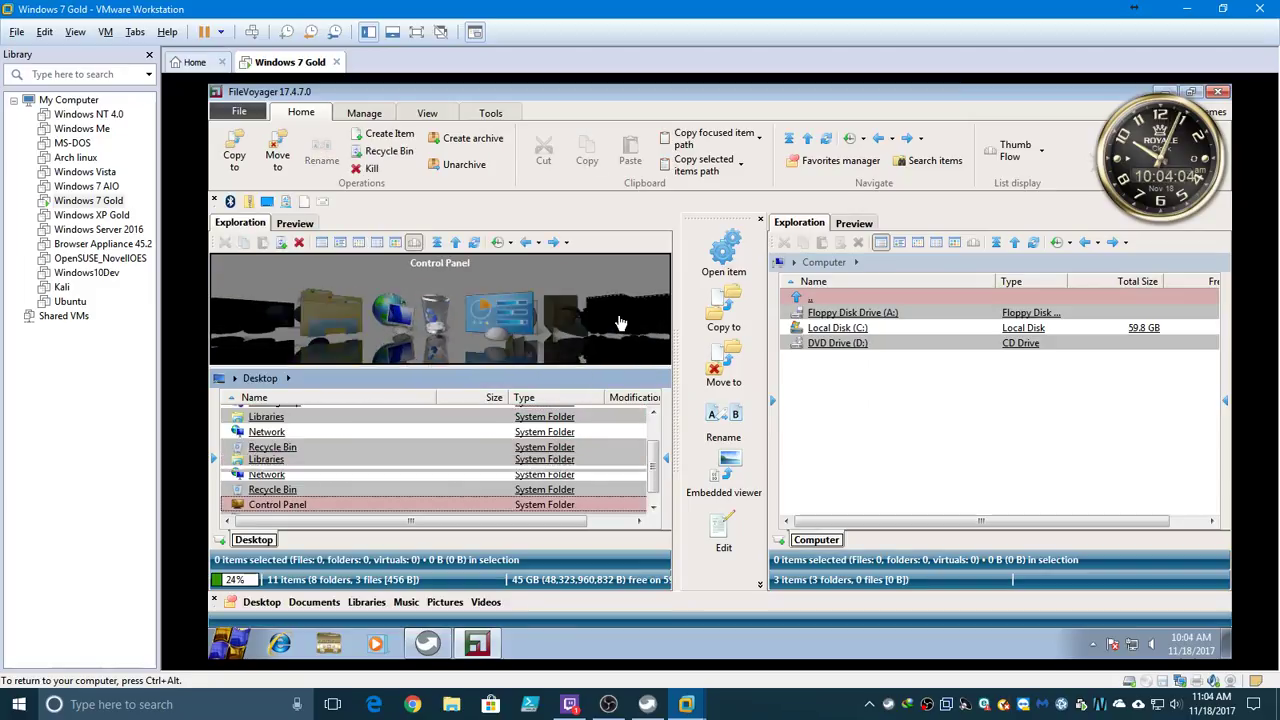
scroll(620, 322, down, 3)
click(308, 480)
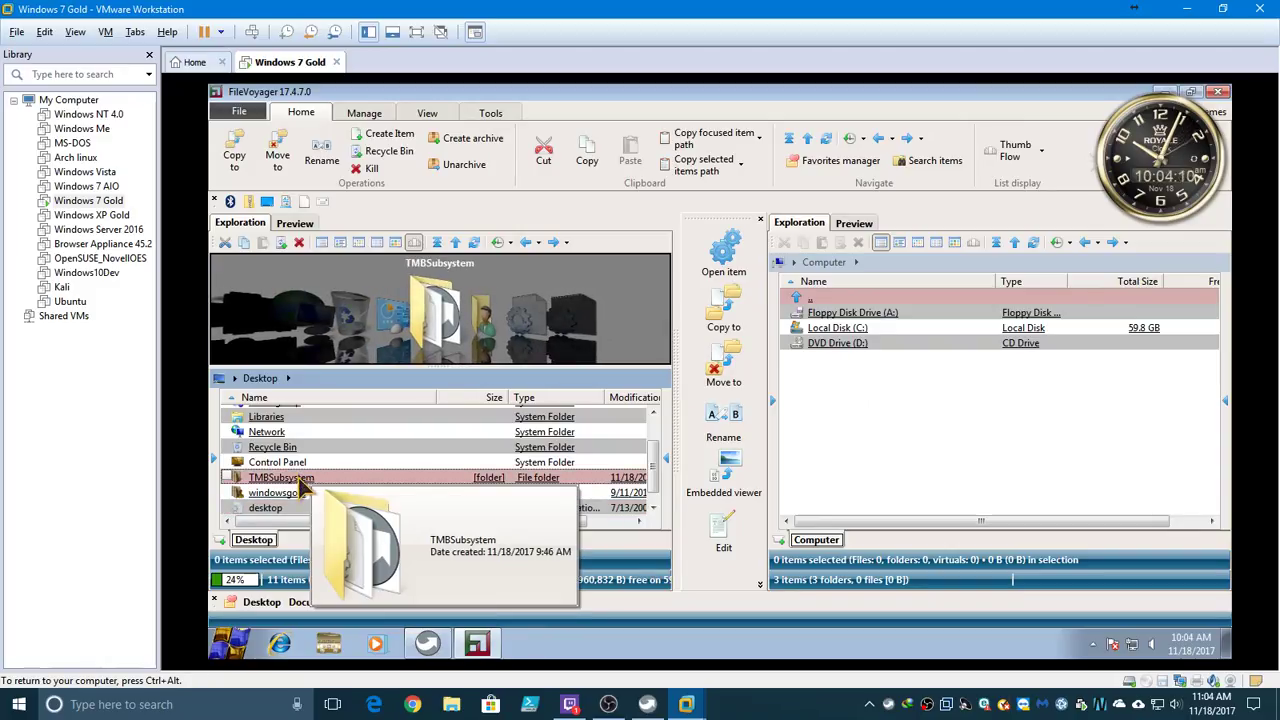
click(1218, 92)
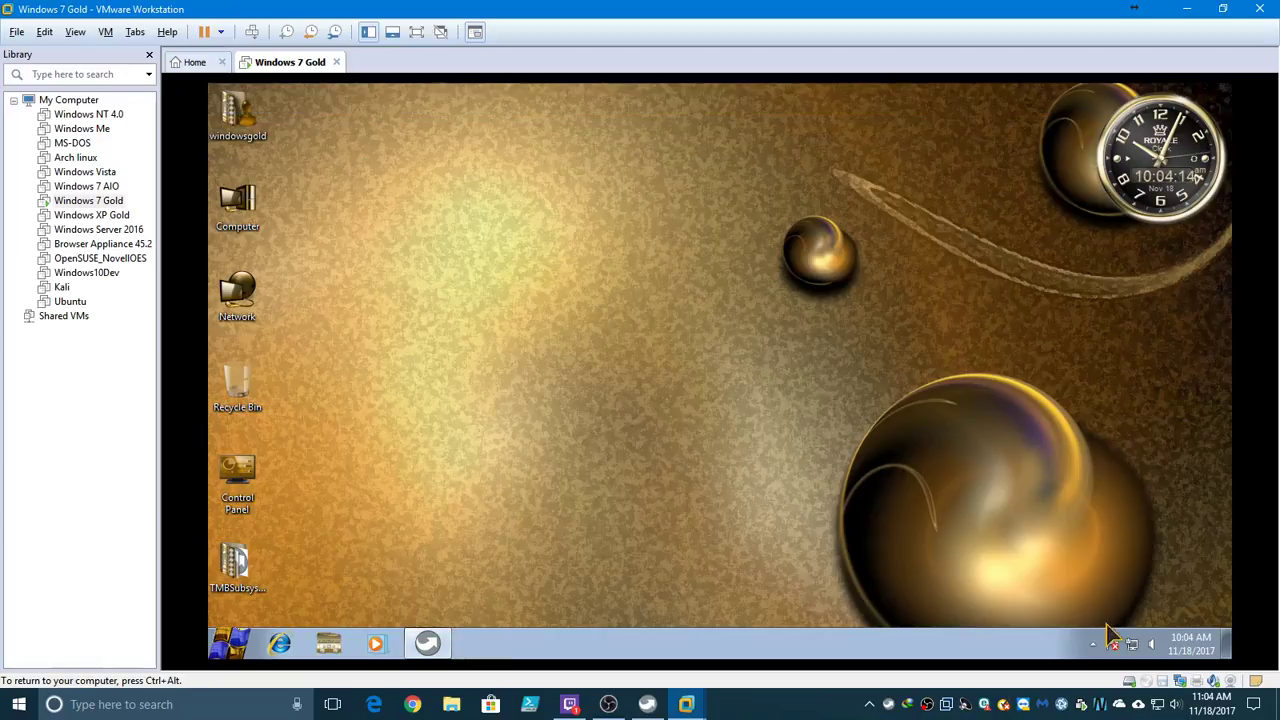
click(432, 645)
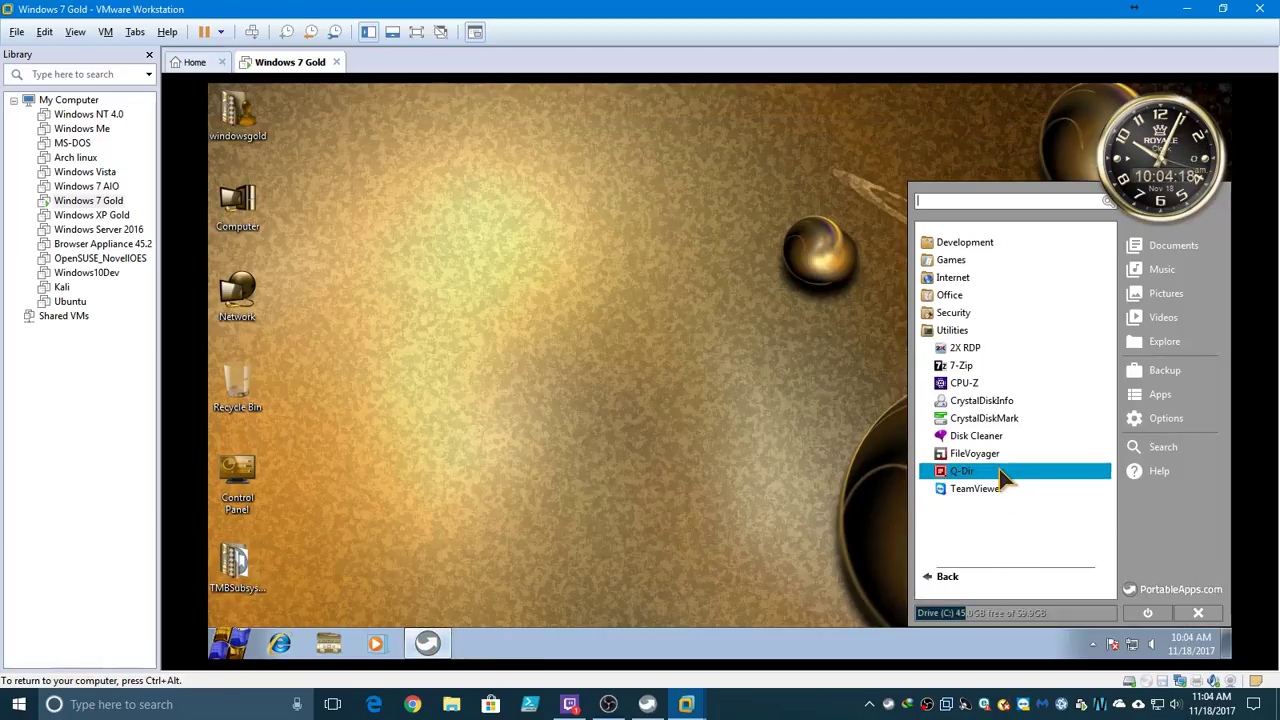
click(997, 477)
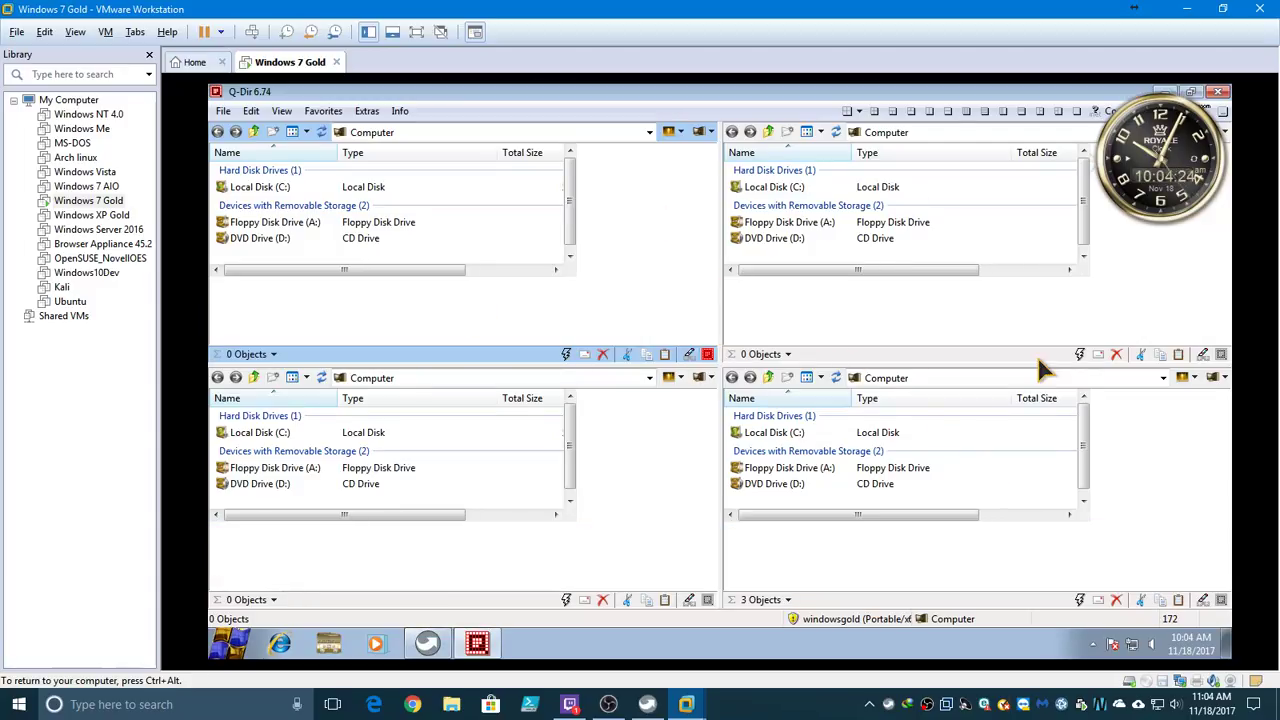
click(1218, 91)
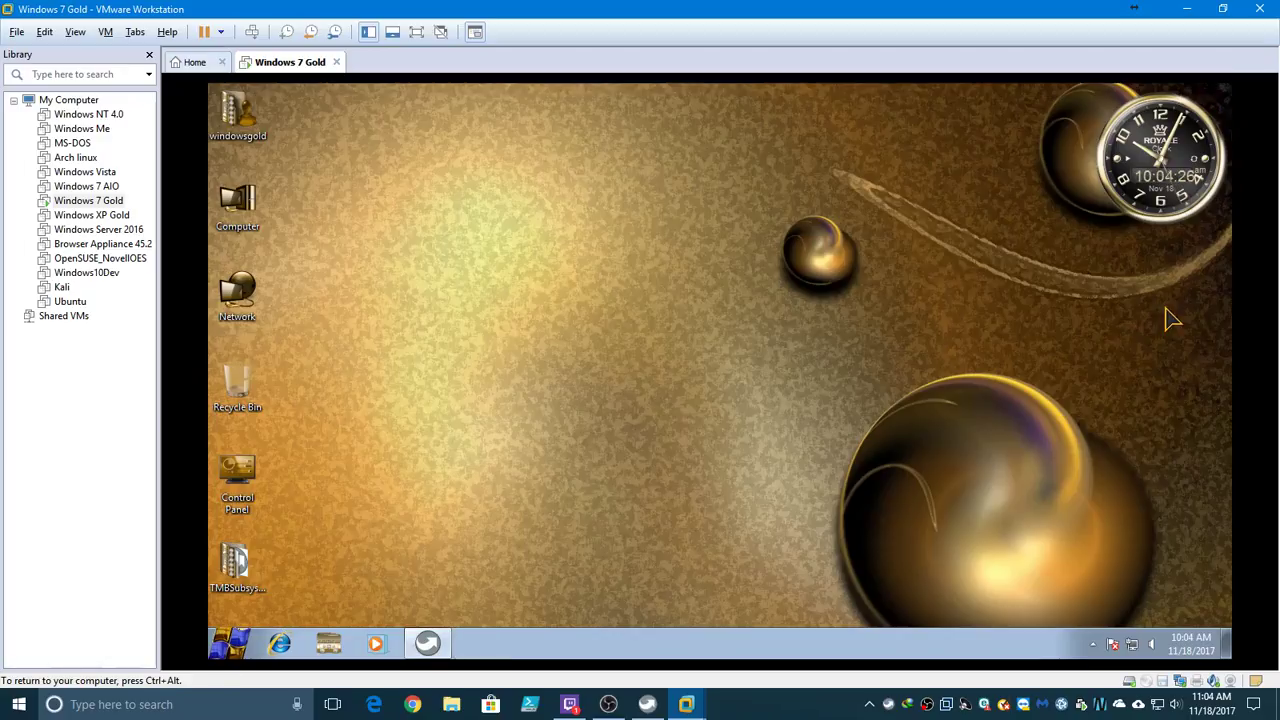
click(1092, 645)
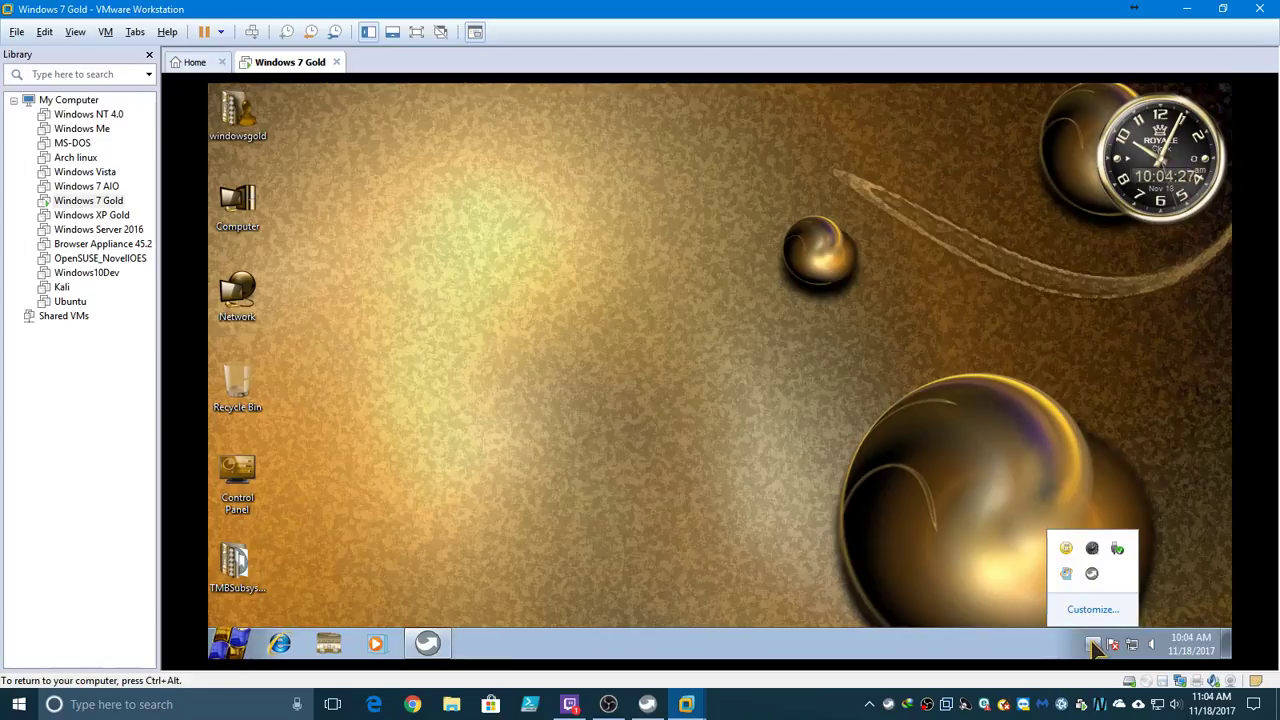
Step: Launch portable TeamViewer from the PortableApps tray menu in the Windows 7 guest
click(1094, 574)
click(1092, 577)
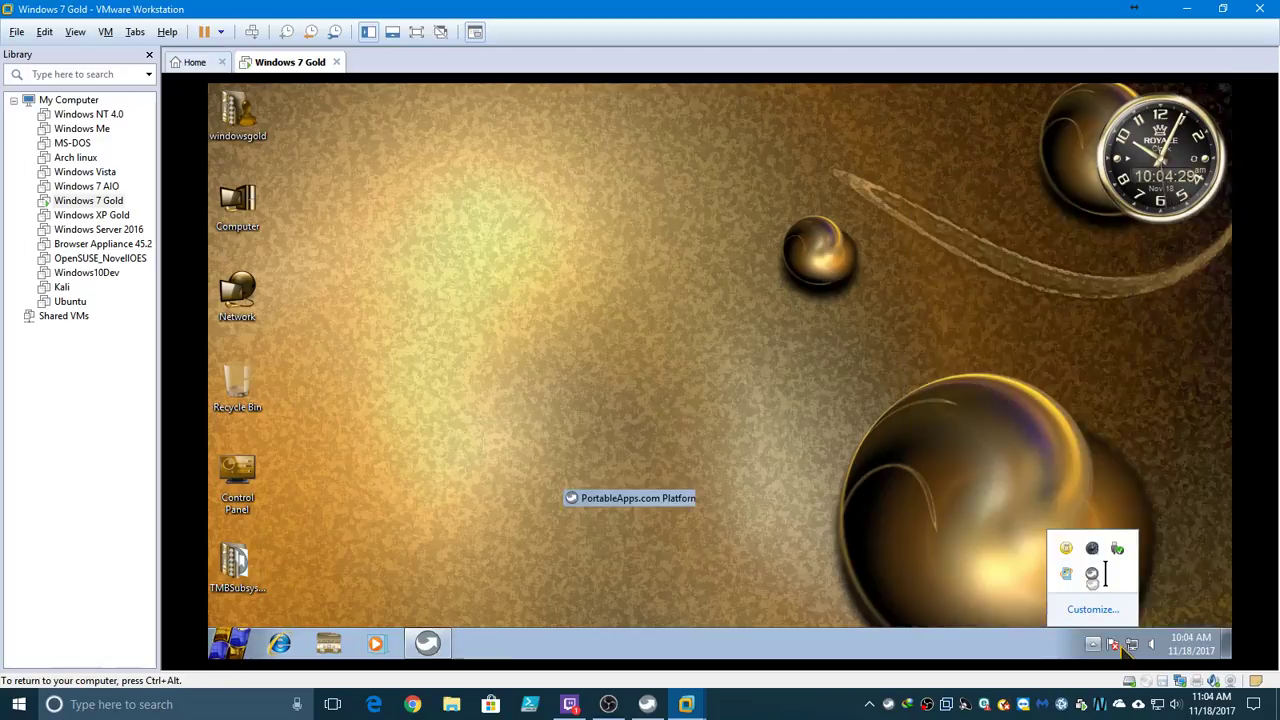
click(1093, 645)
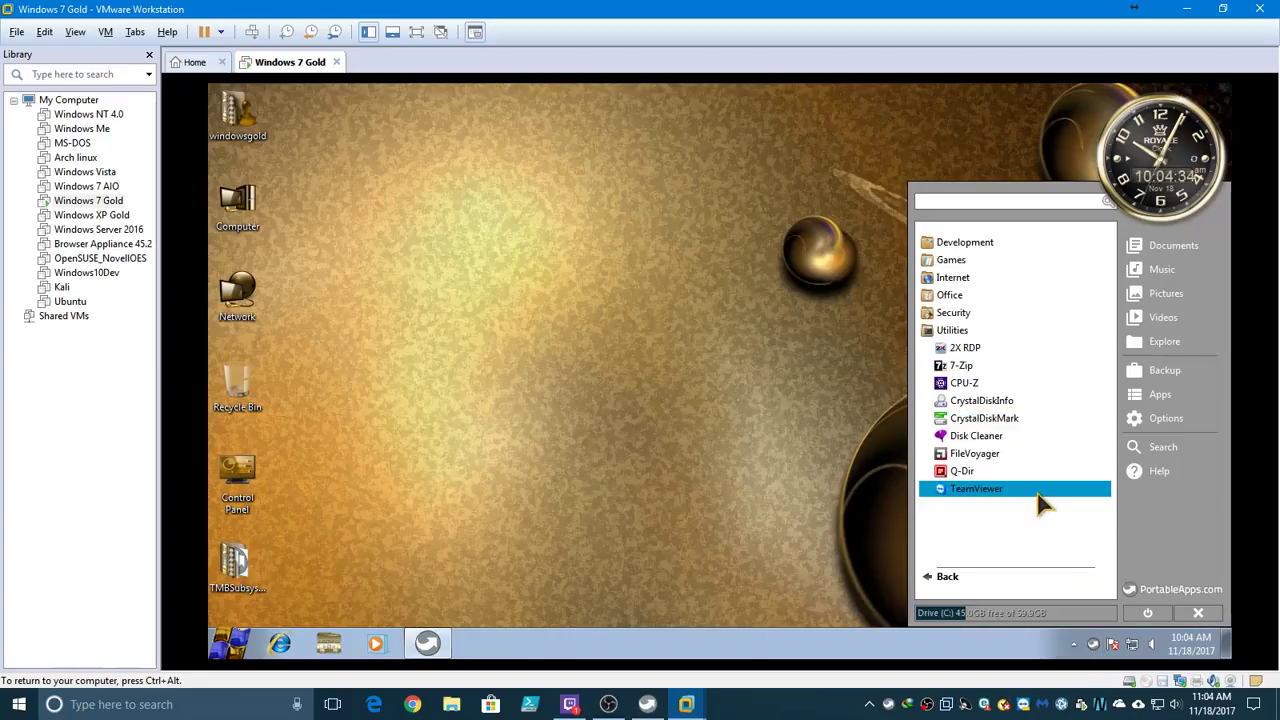
click(1038, 494)
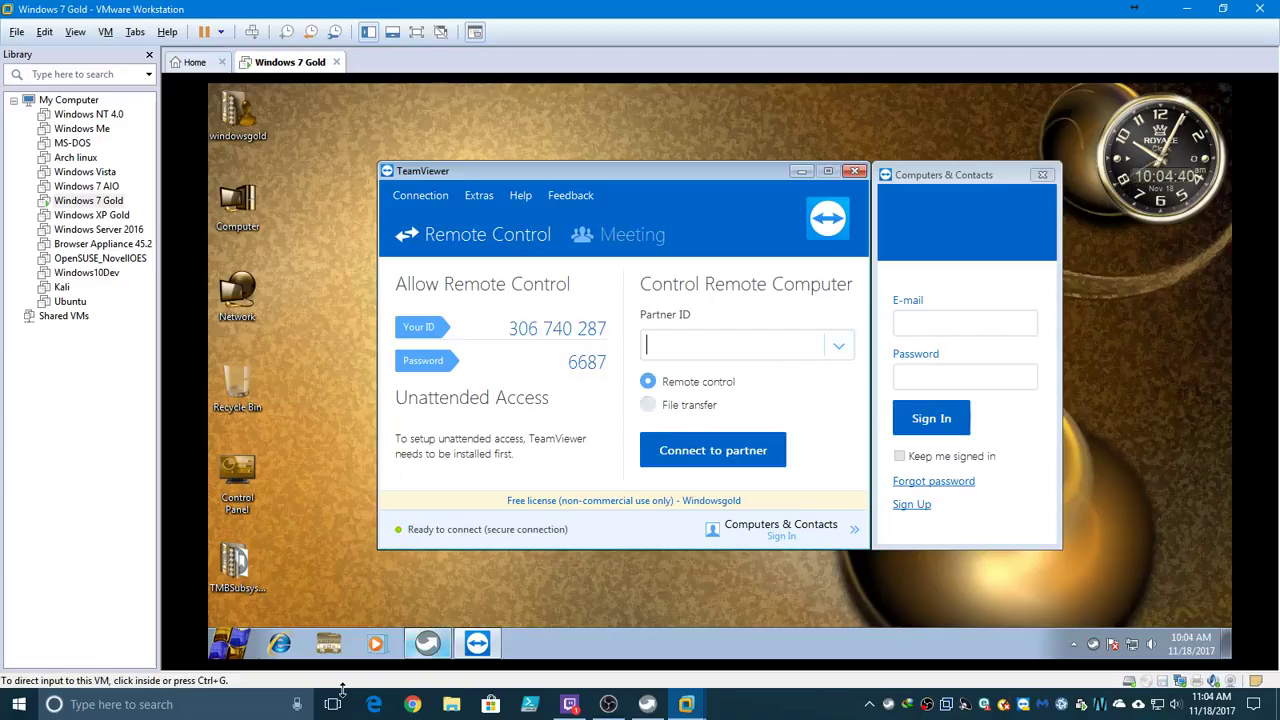
Step: Search the host taskbar for 'team', then reopen the host search panel
click(240, 704)
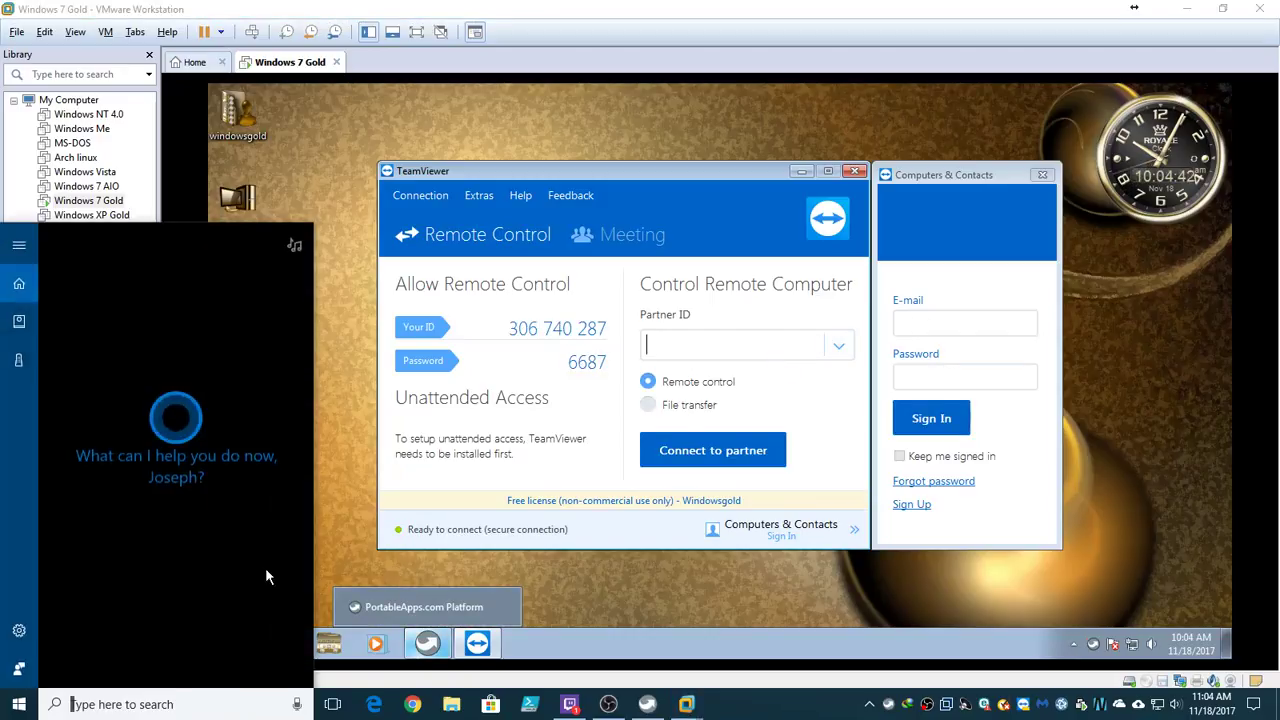
text(team)
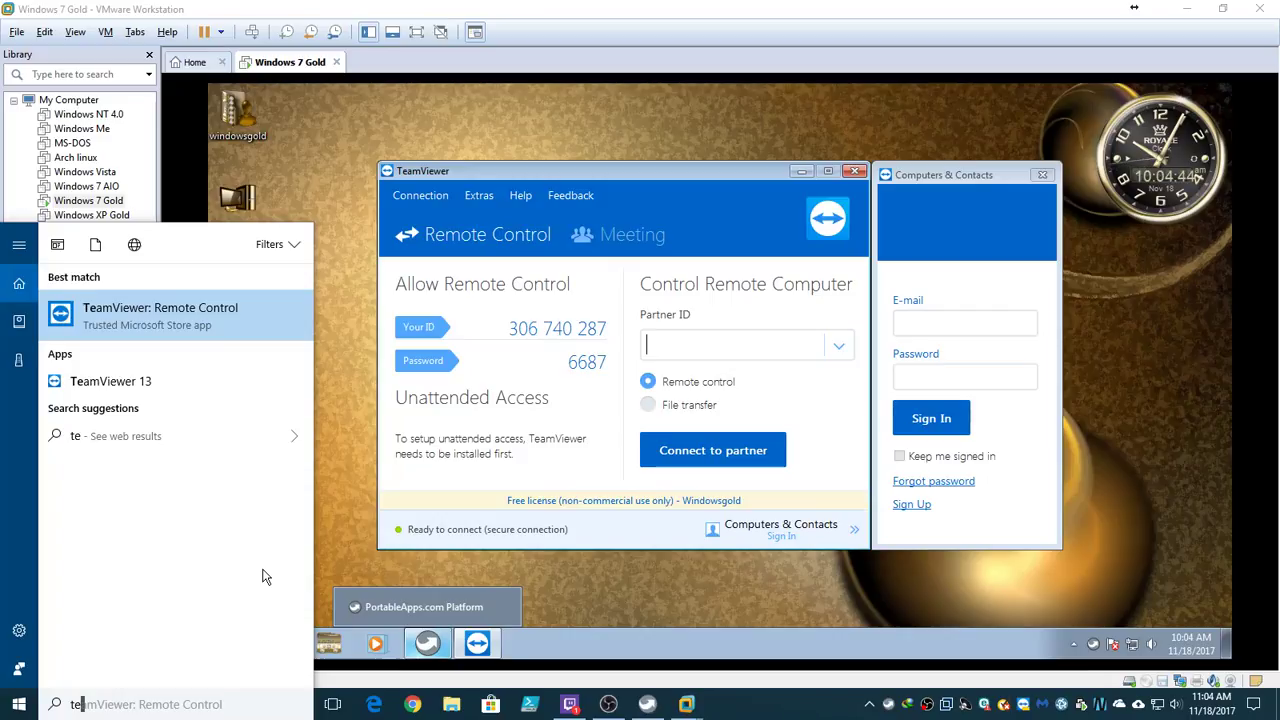
click(345, 560)
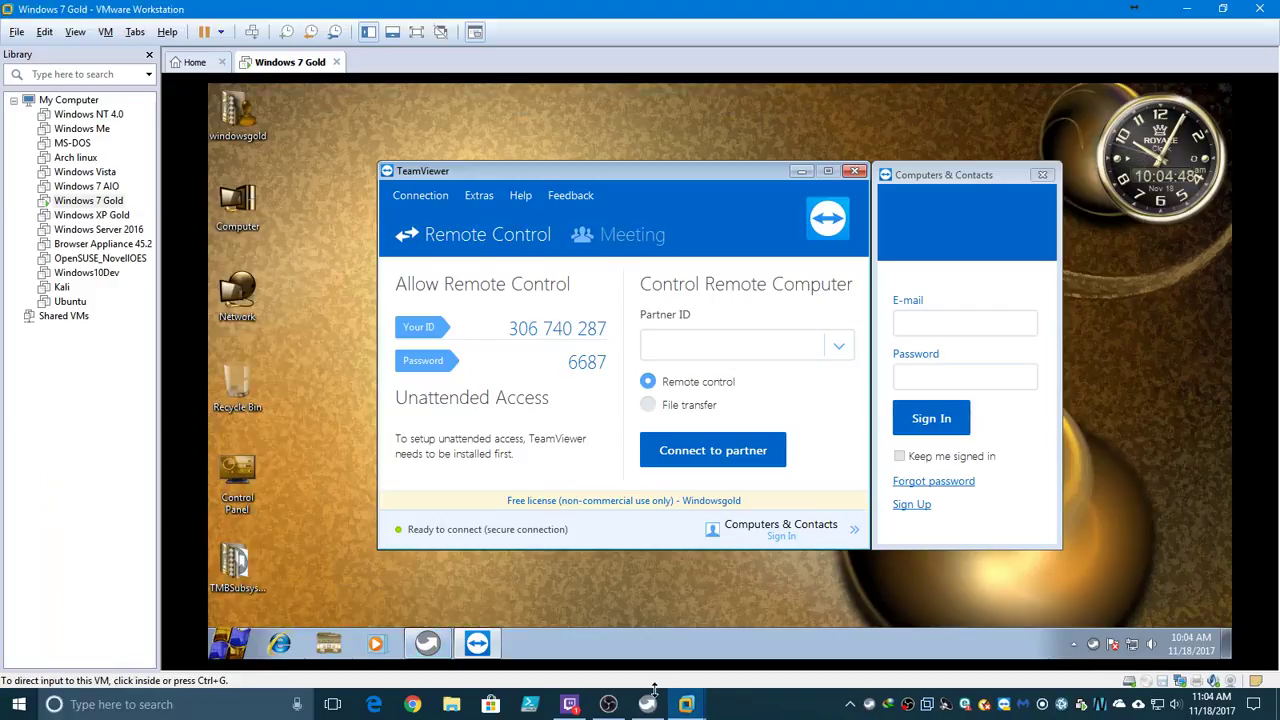
click(106, 704)
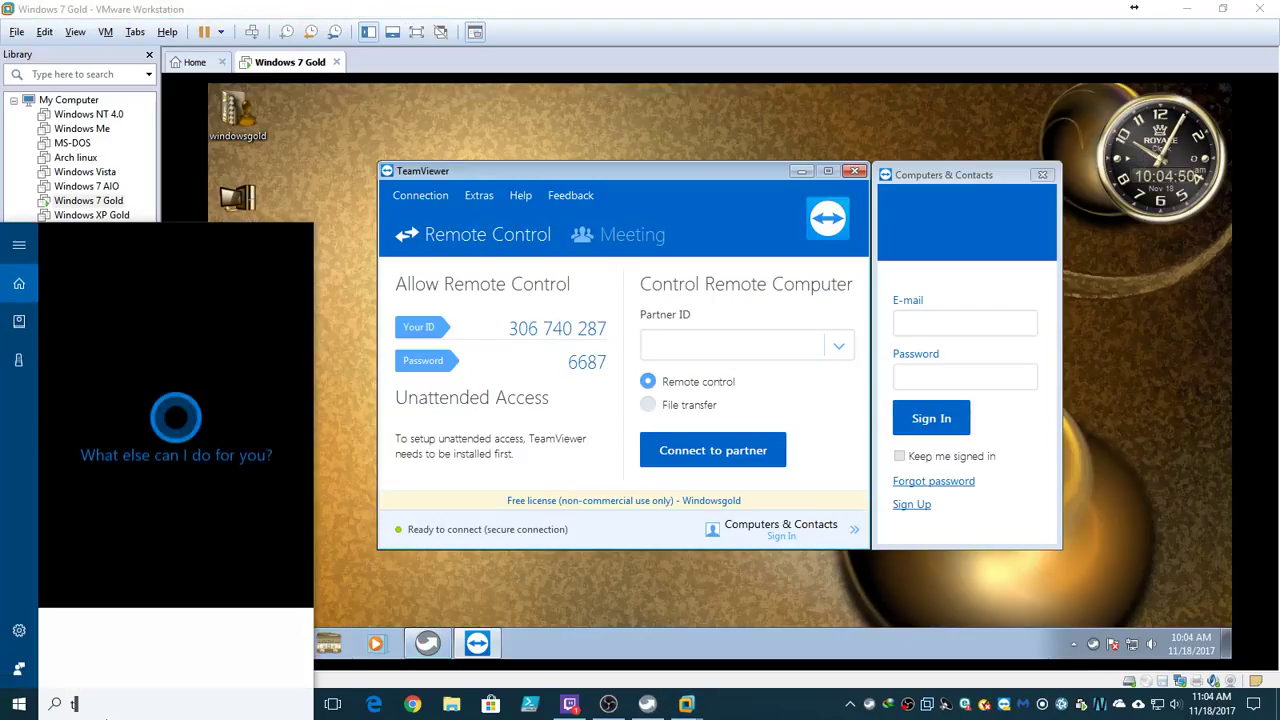
Step: Search the host for 'te' and launch TeamViewer 13, bringing its window forward
text(te)
click(216, 324)
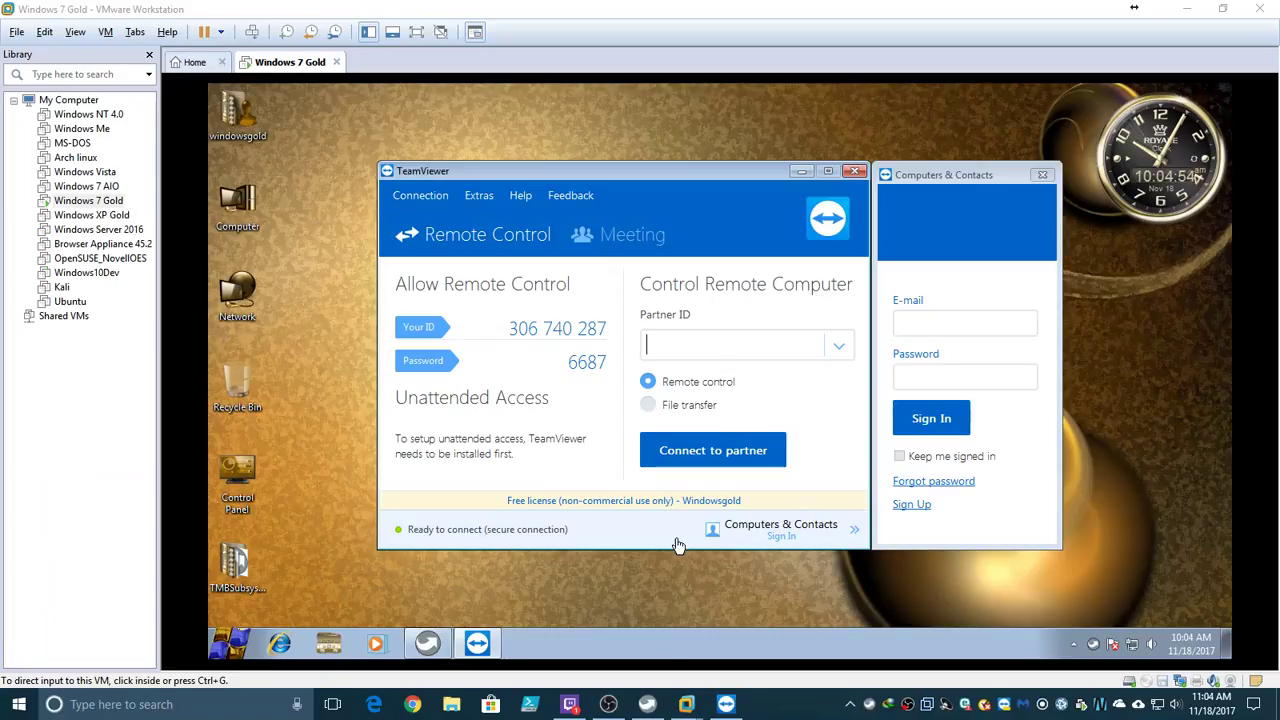
click(725, 706)
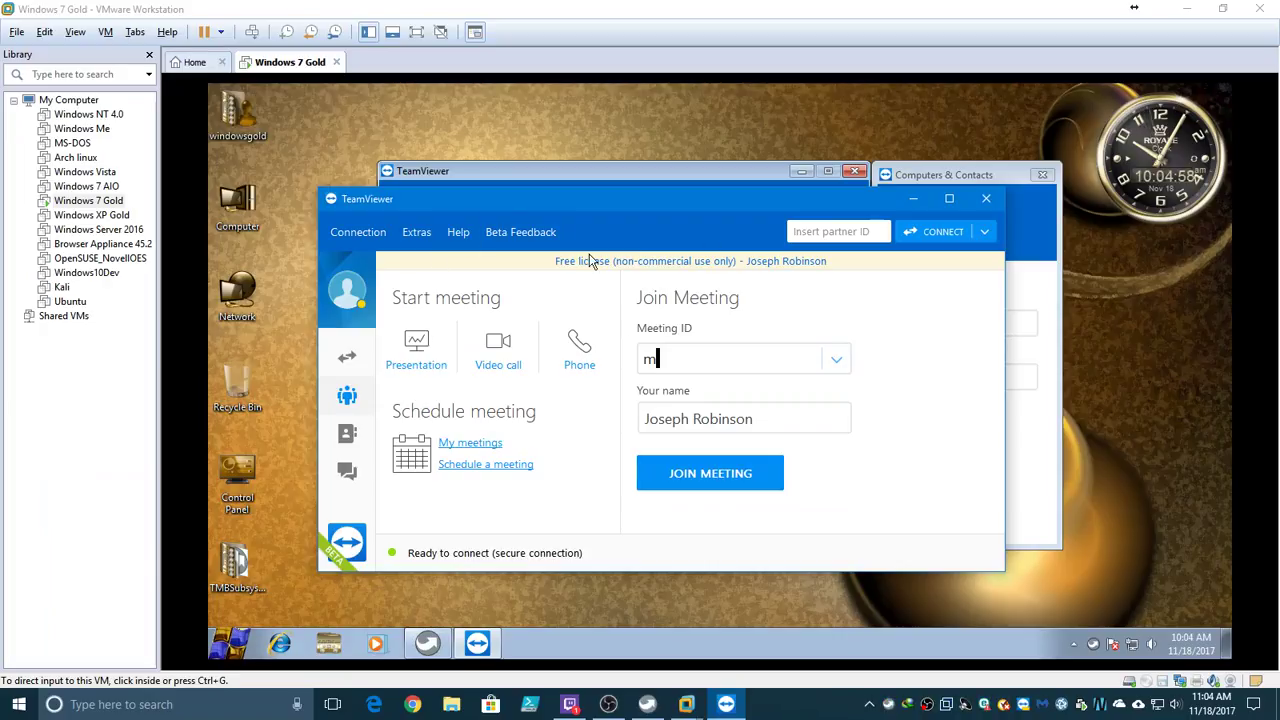
Step: Check the Connection and Extras menus, switch to Remote Control, and begin typing the guest's ID as Partner ID
click(362, 248)
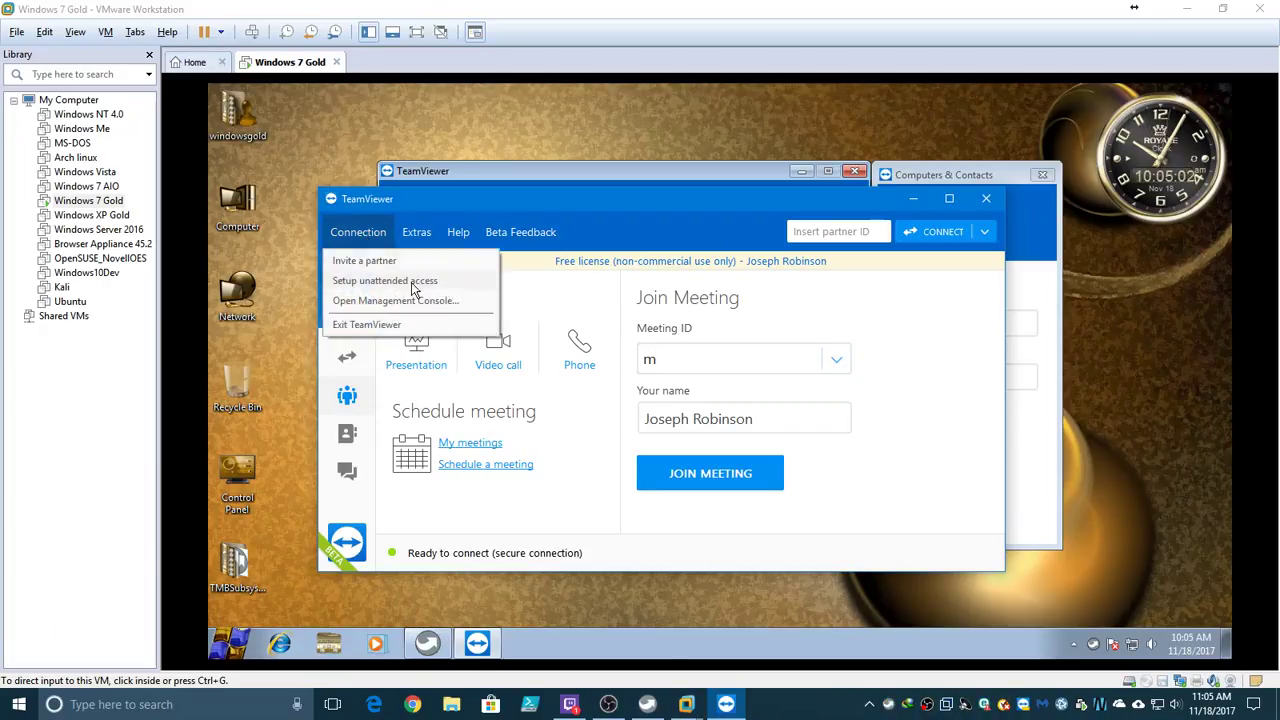
mouse_move(419, 242)
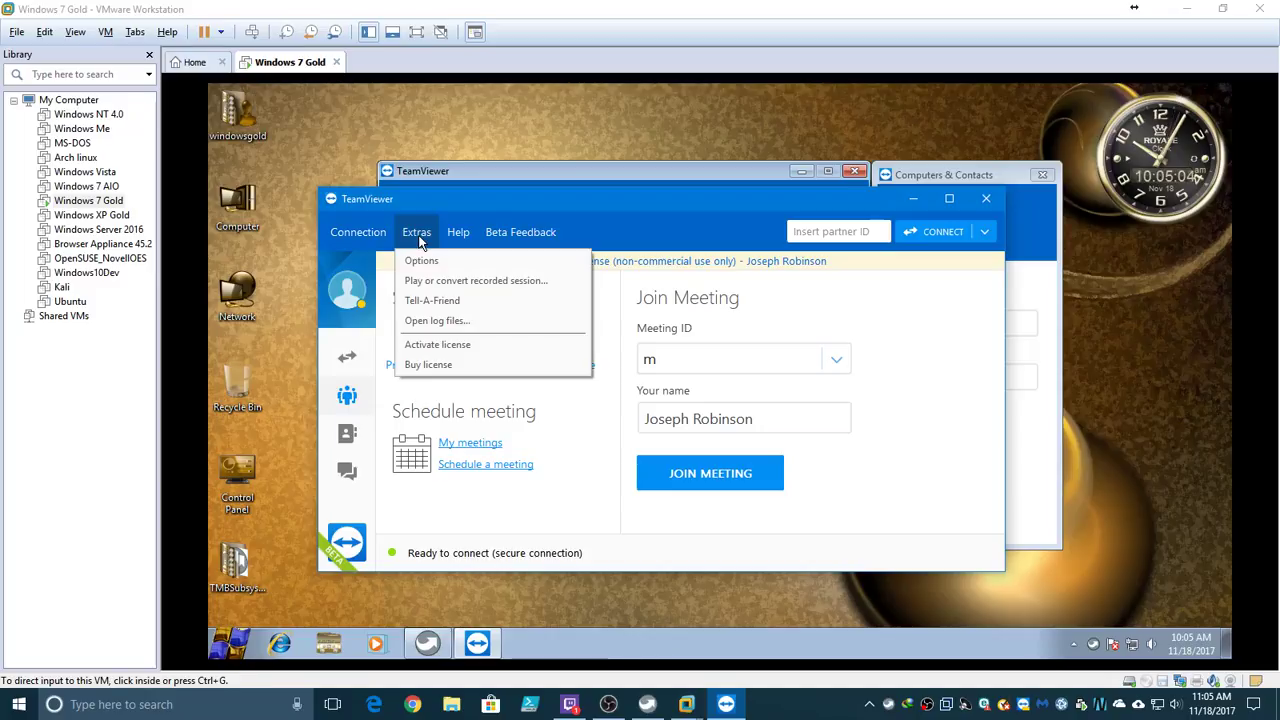
click(352, 365)
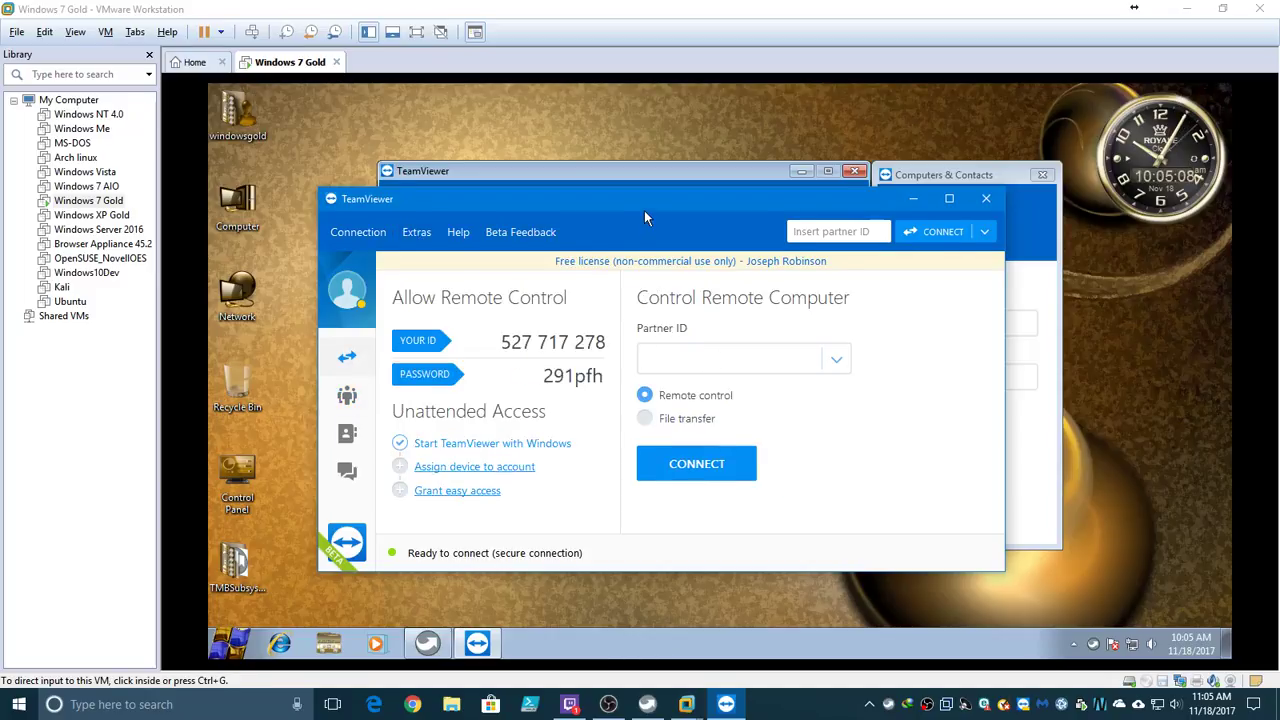
drag(644, 218, 576, 390)
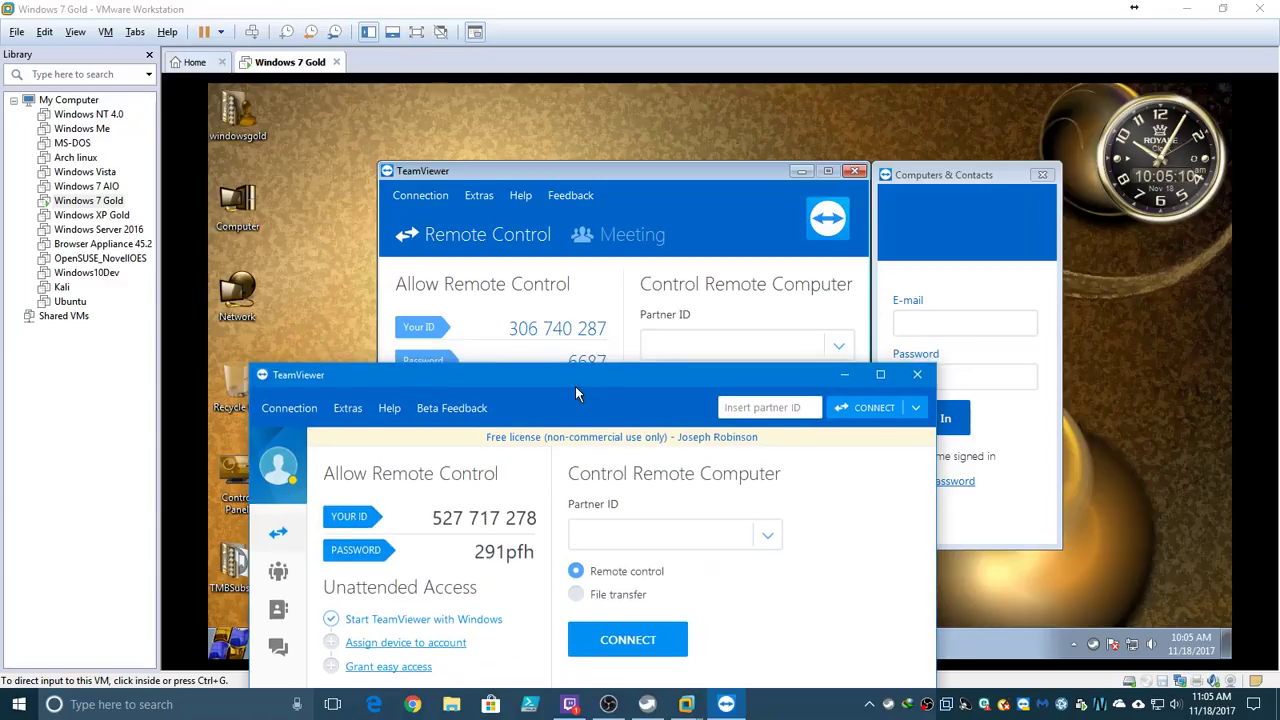
text(306)
click(700, 345)
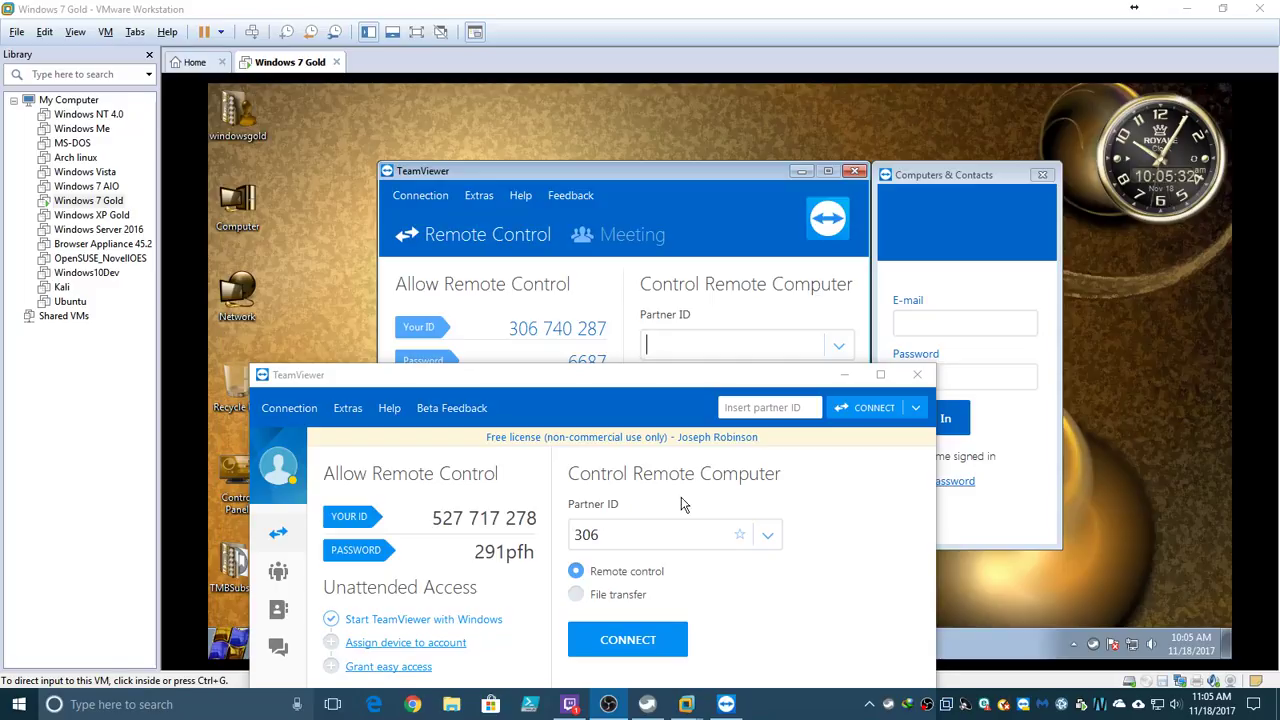
Step: Enter the WINDOWSGOLD-PC partner ID in TeamViewer, connect, and log on with the password
click(650, 537)
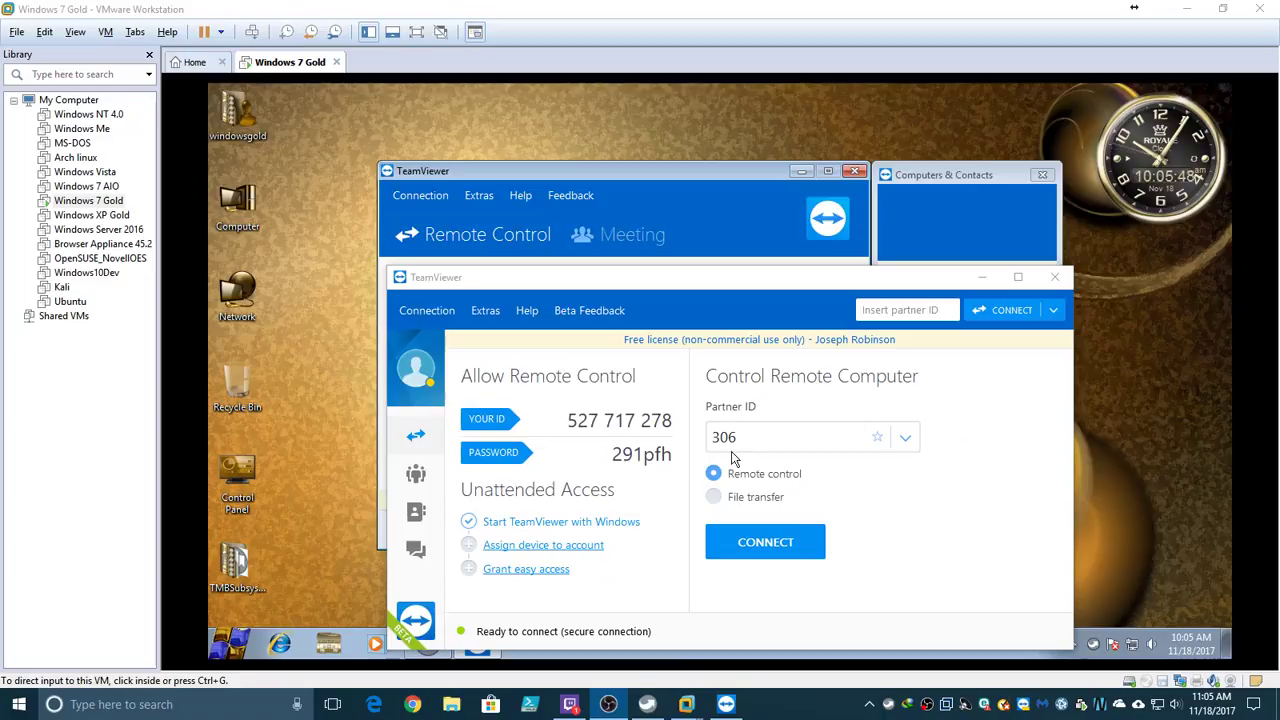
click(760, 437)
drag(660, 284, 606, 386)
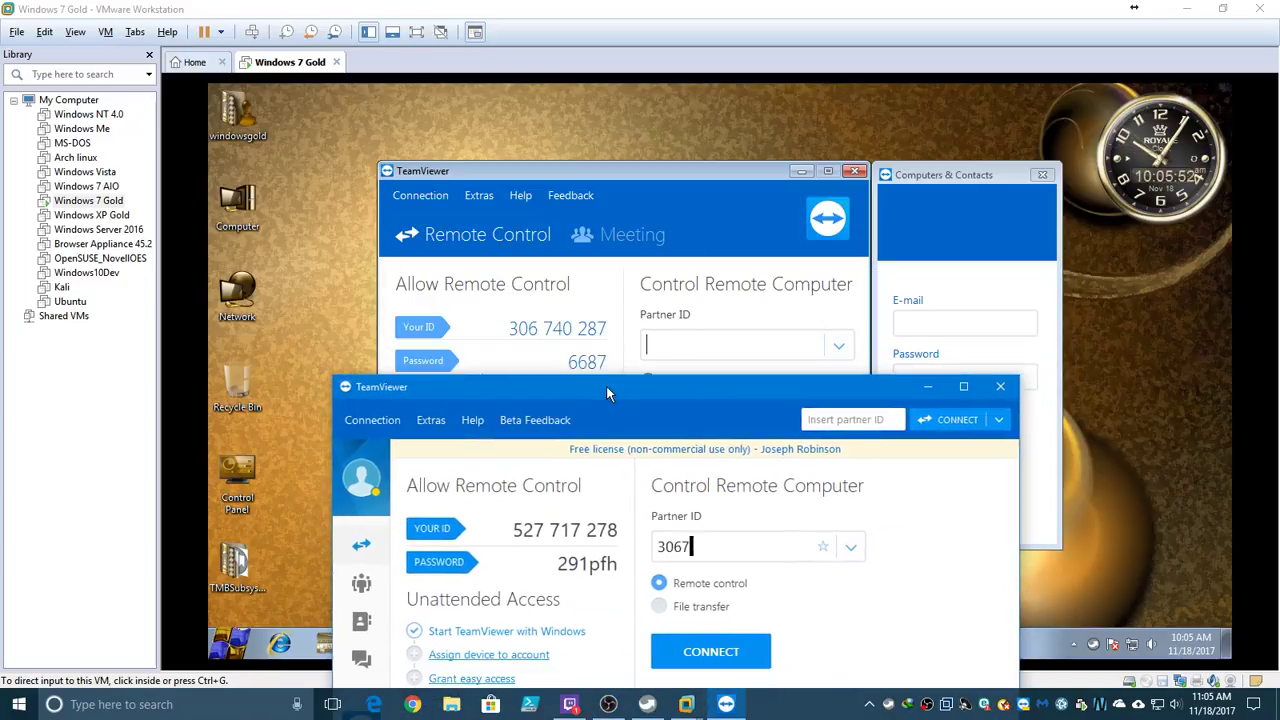
click(750, 651)
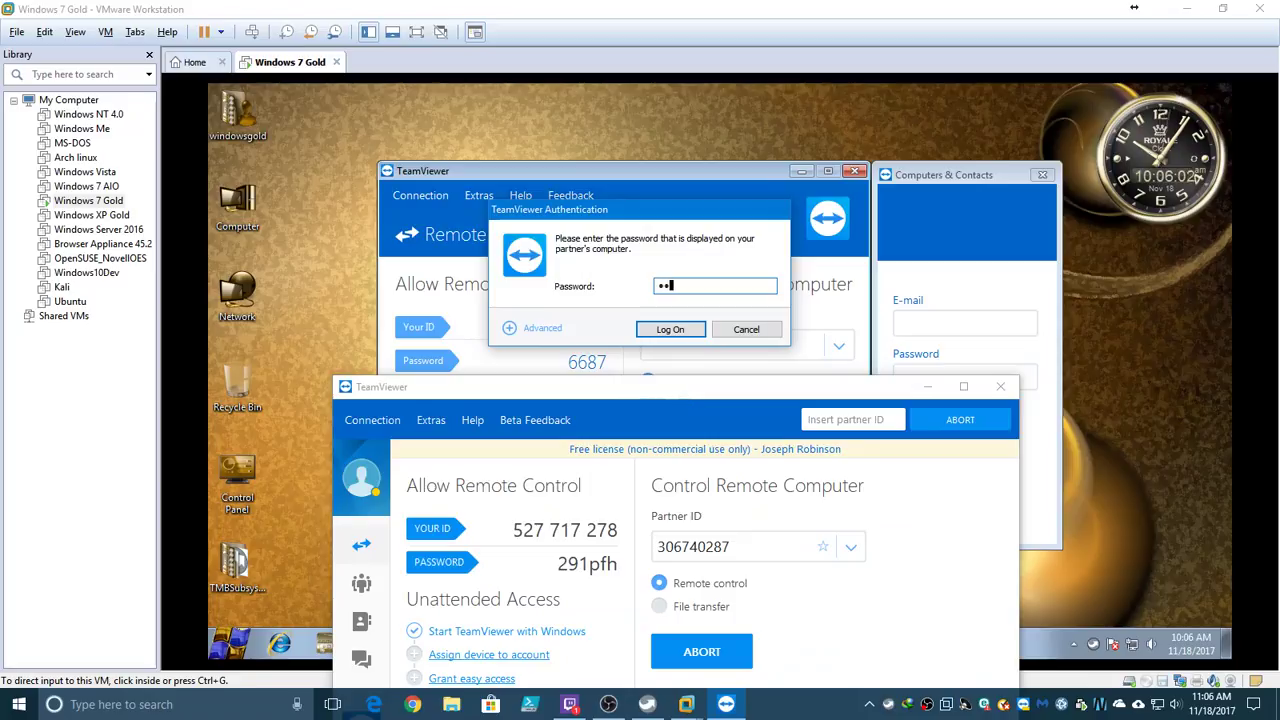
key(Return)
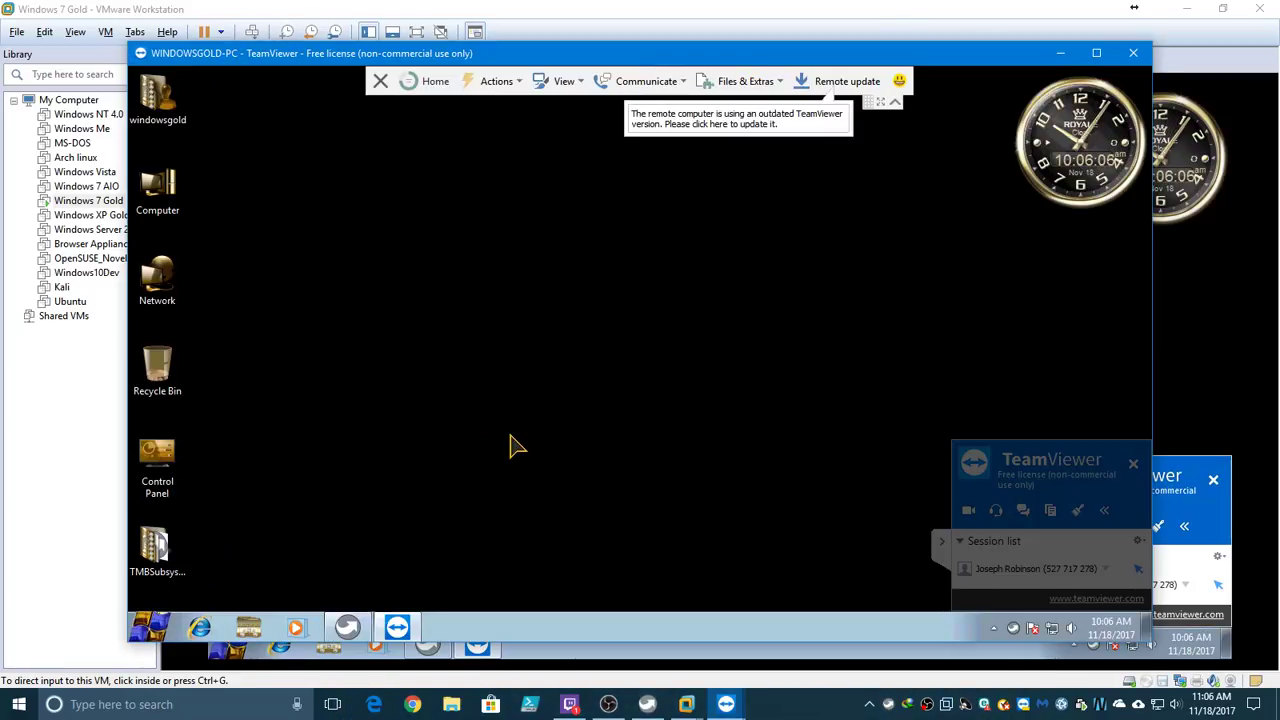
Step: Open the remote Recycle Bin, then close it after returning input to the VM
drag(357, 56, 348, 93)
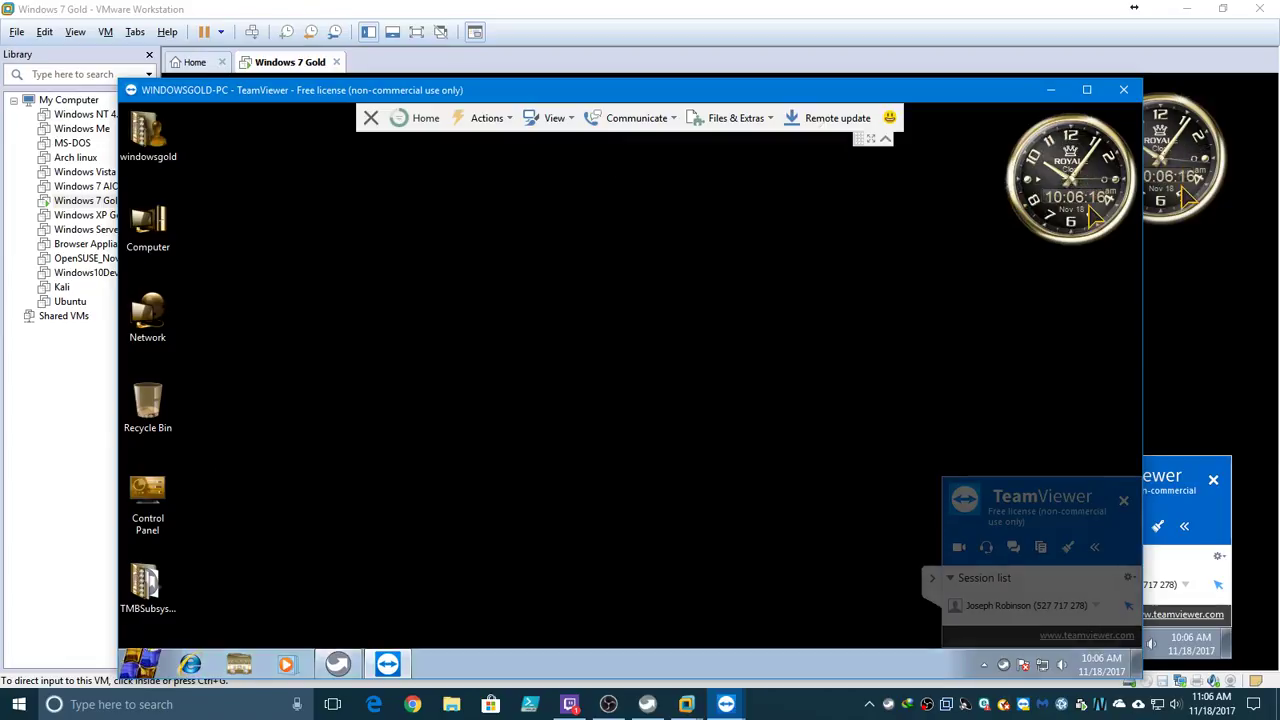
double_click(148, 405)
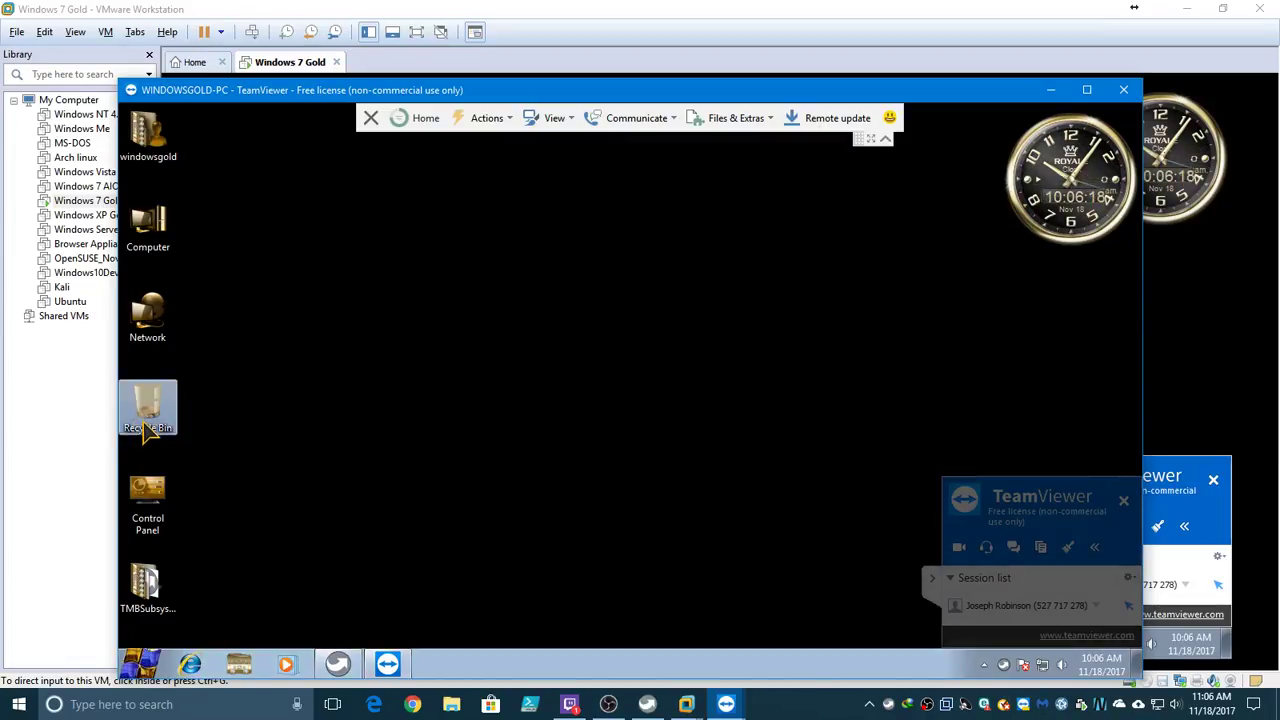
click(1050, 90)
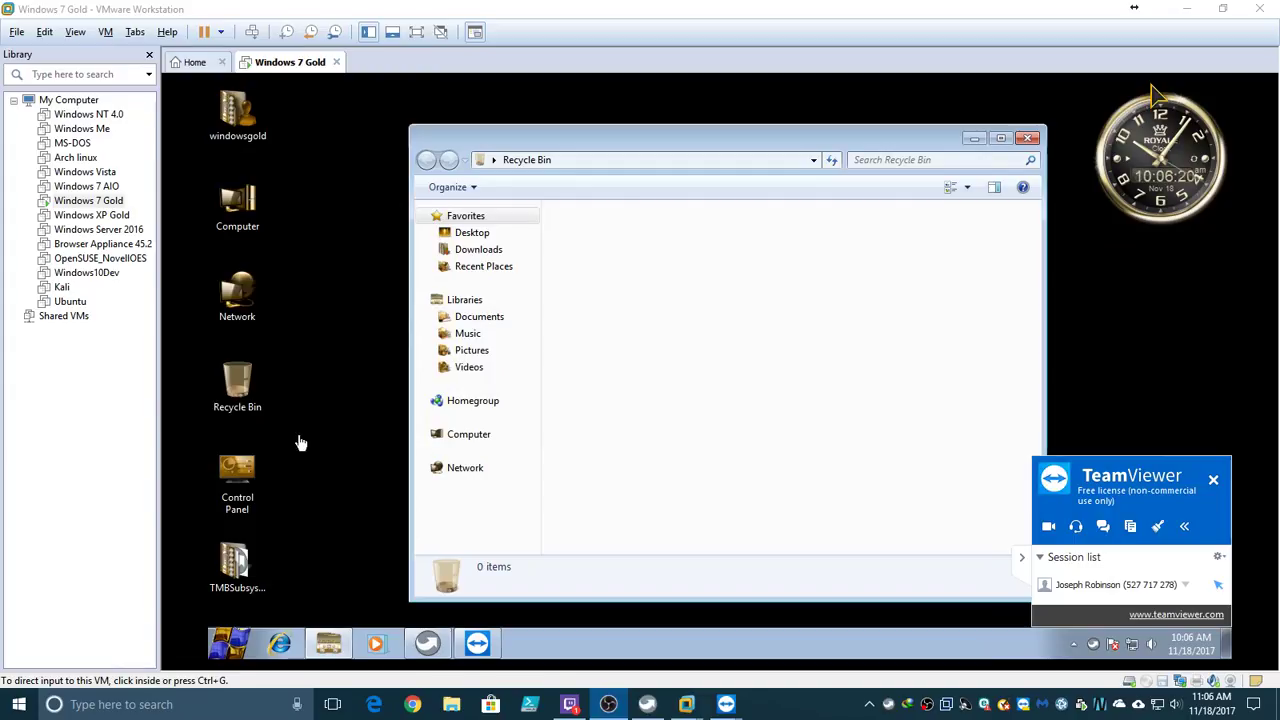
click(1026, 148)
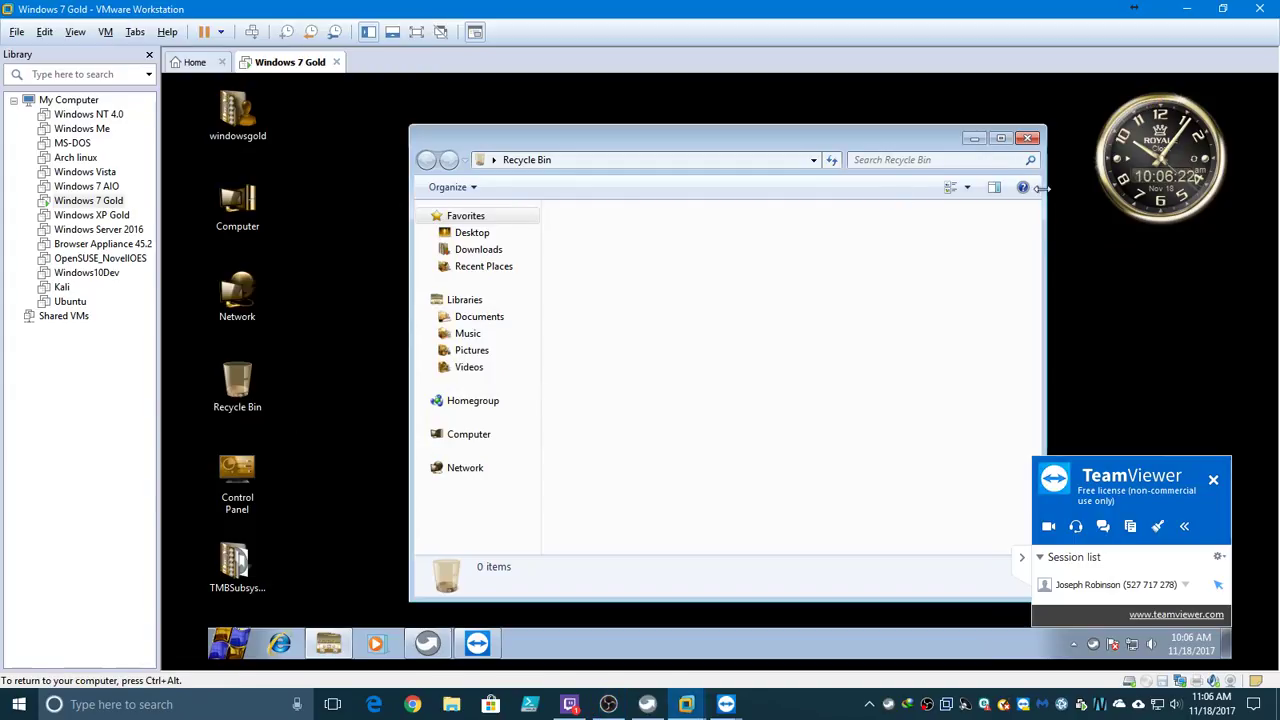
click(1029, 140)
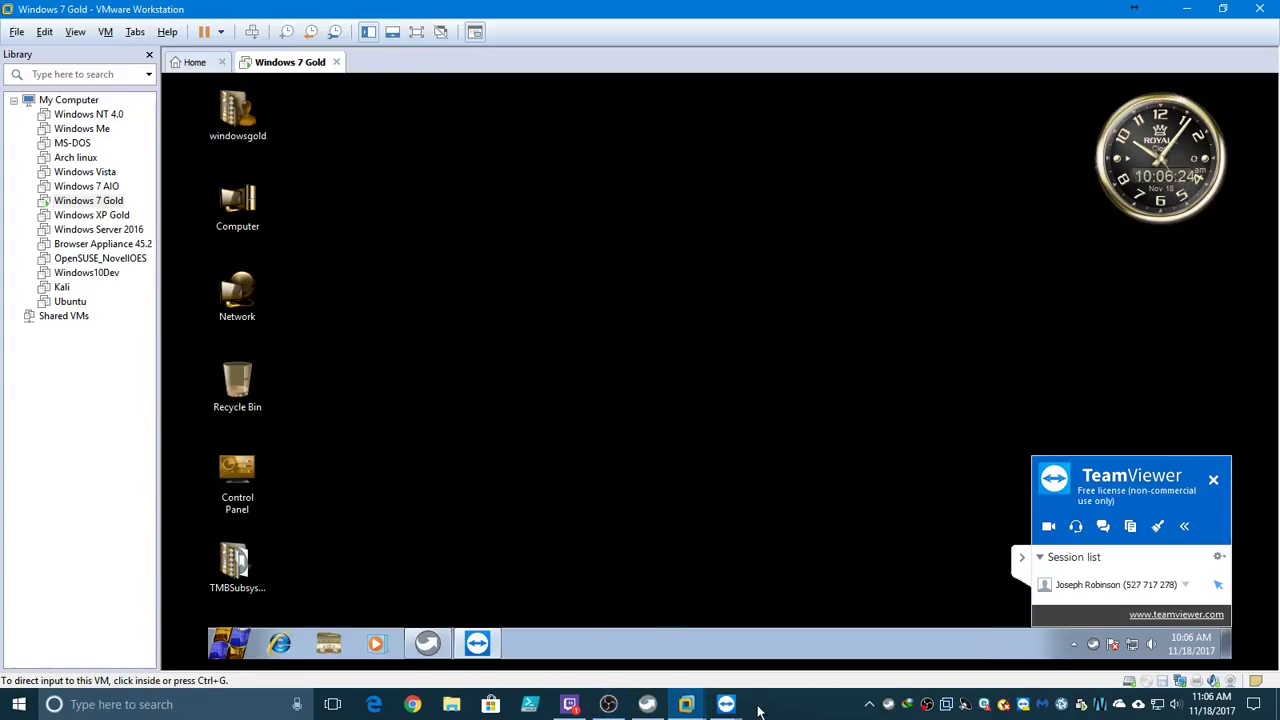
Step: Close the TeamViewer session panel and main window, then quit TeamViewer completely
click(1212, 481)
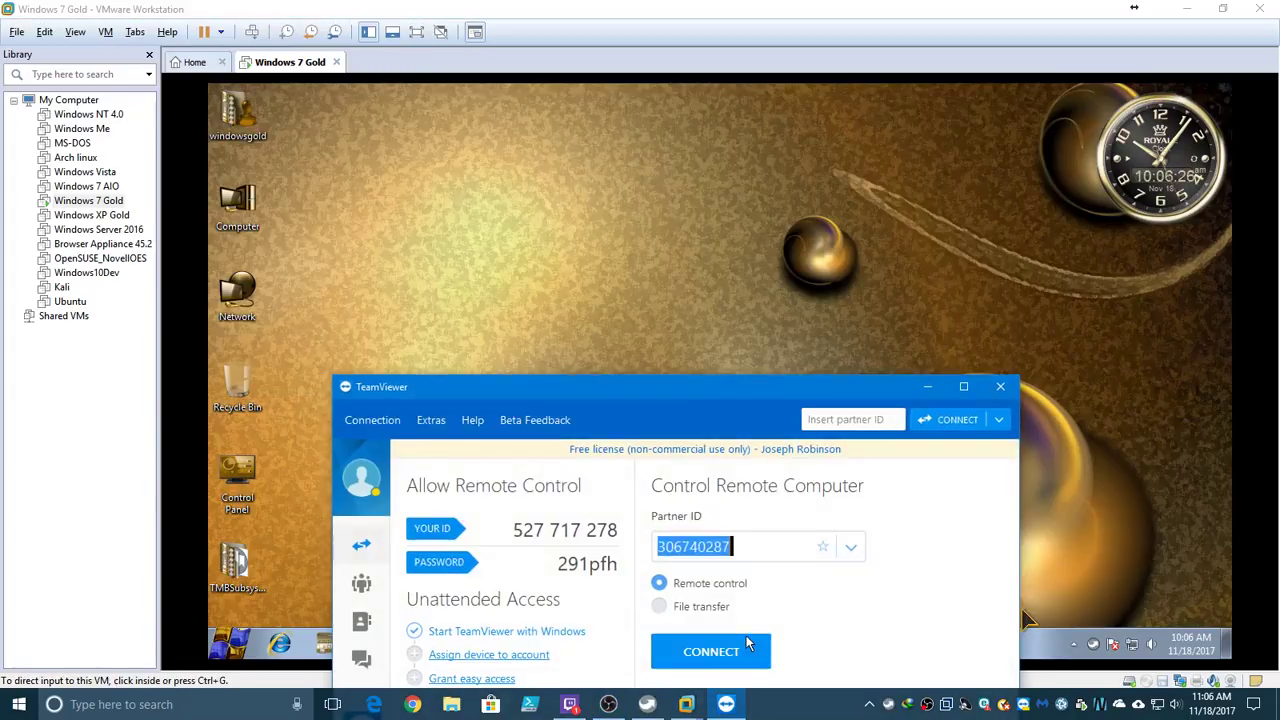
click(1001, 388)
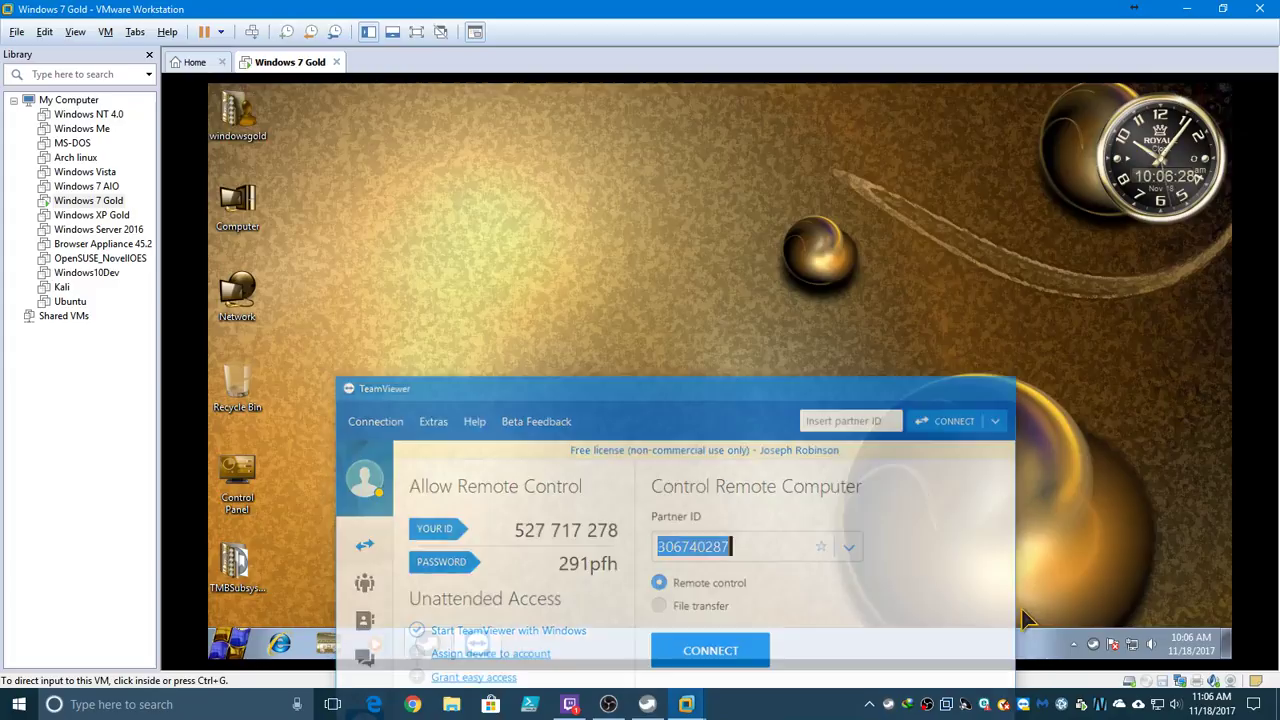
click(472, 643)
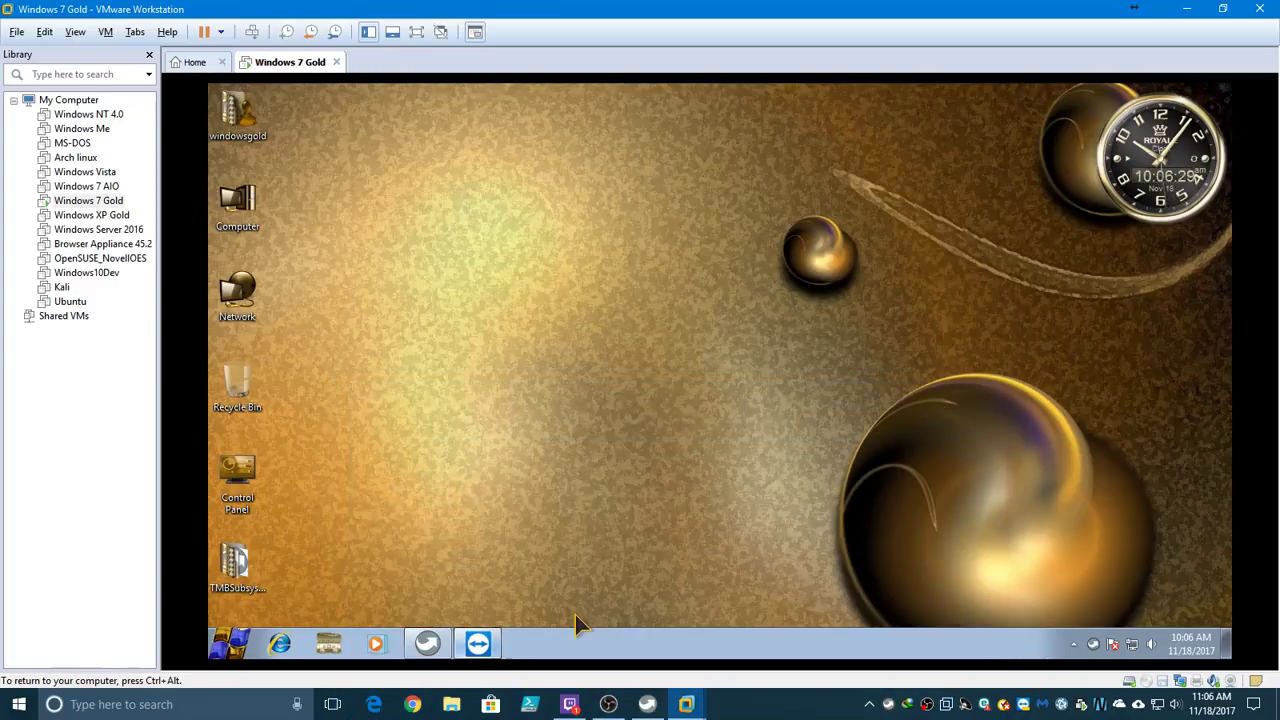
click(855, 172)
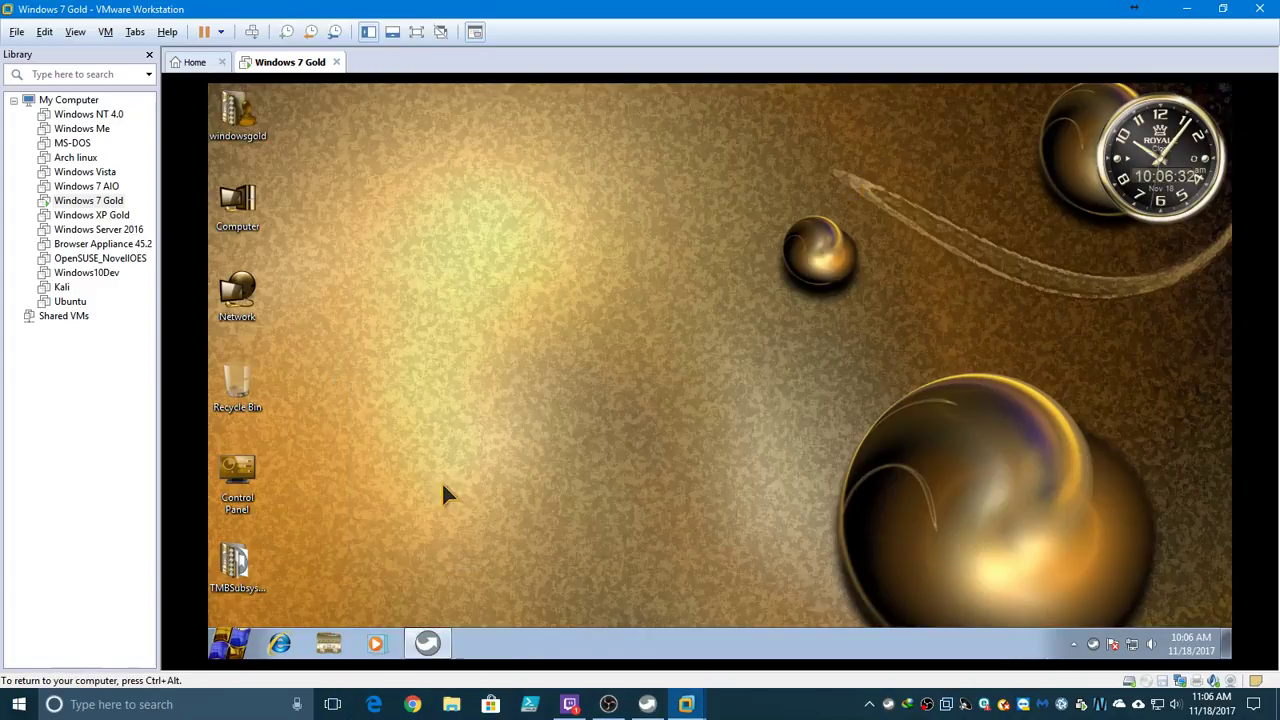
Step: Check the TMBSubsystem folder's properties: 16,265 items totalling 1.66 GB
click(428, 645)
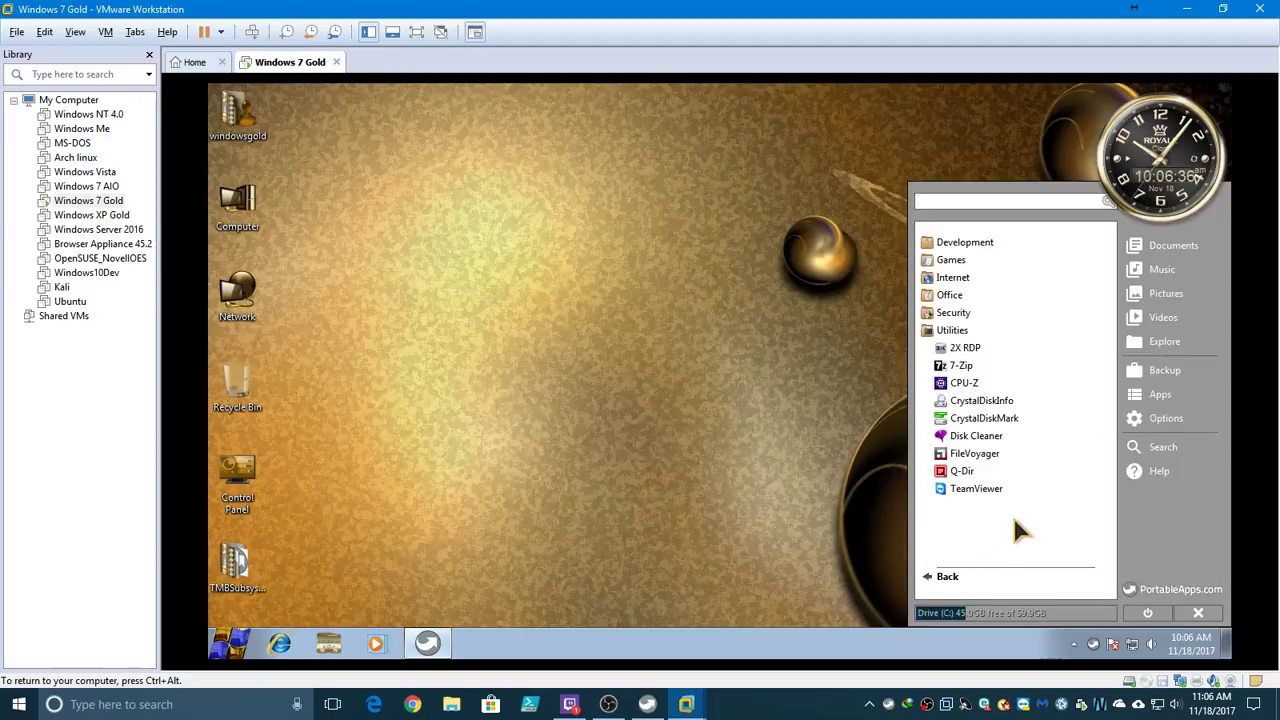
click(988, 340)
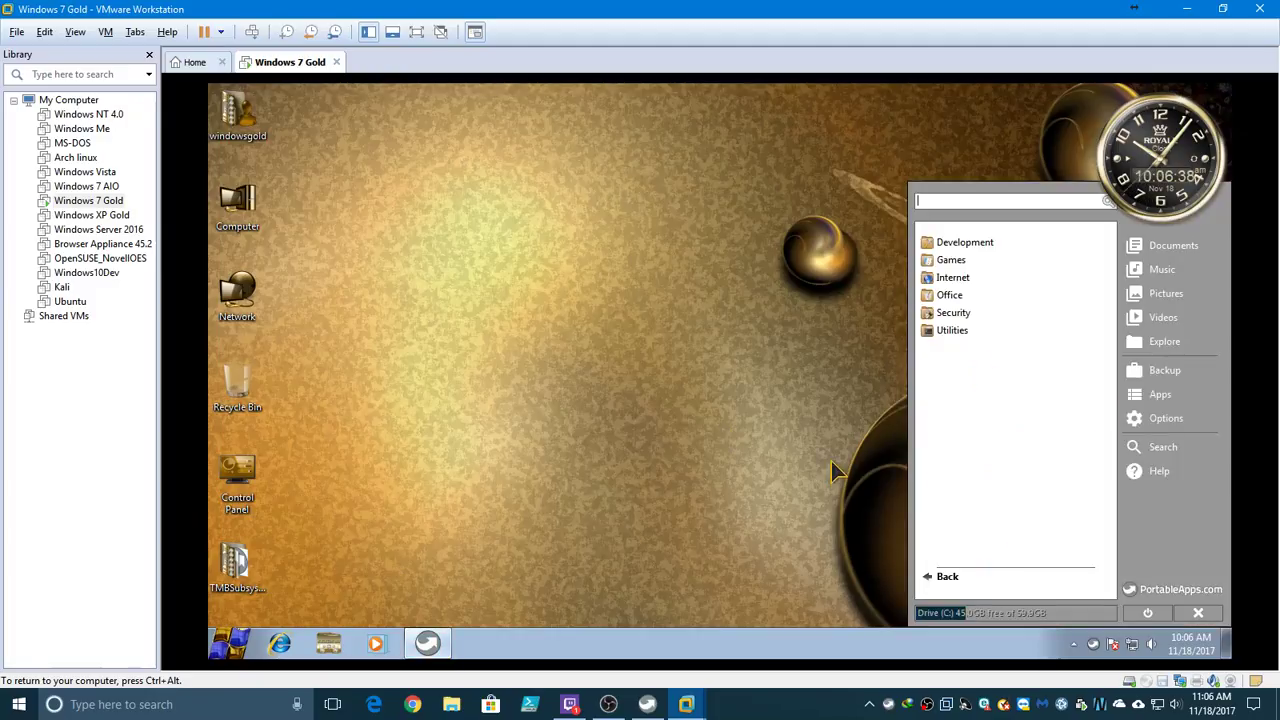
click(831, 461)
right_click(266, 588)
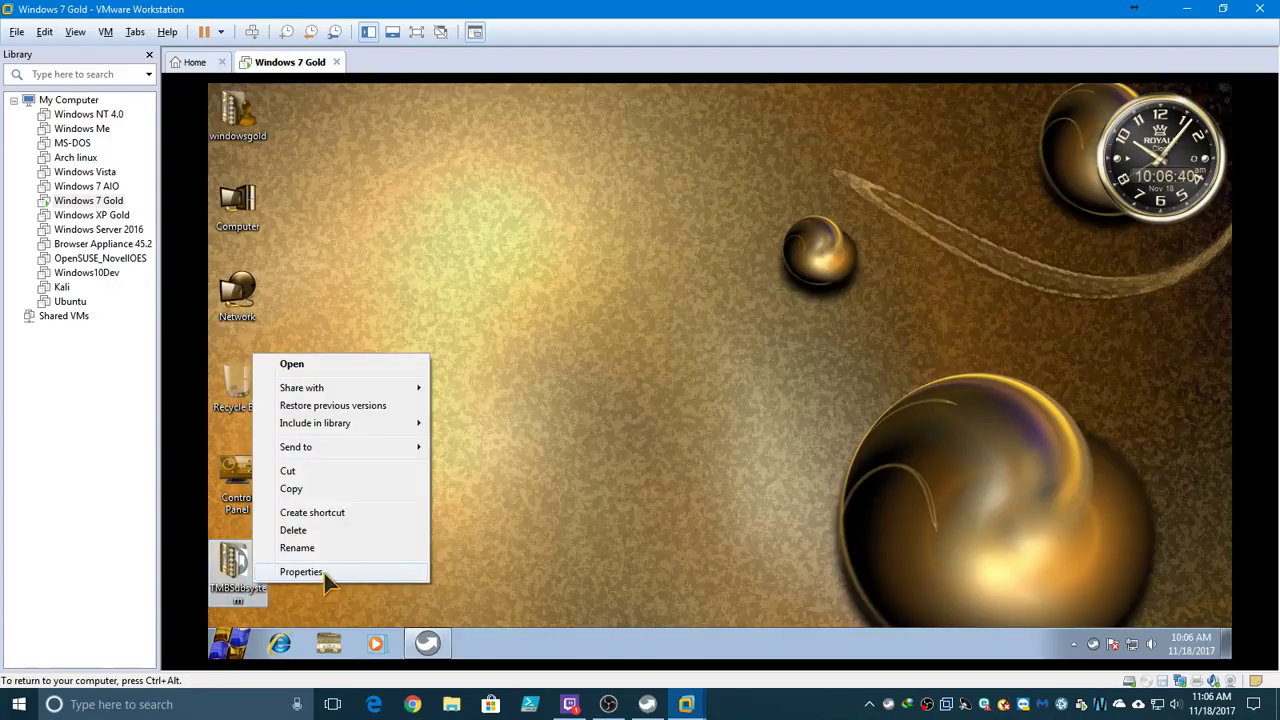
click(301, 572)
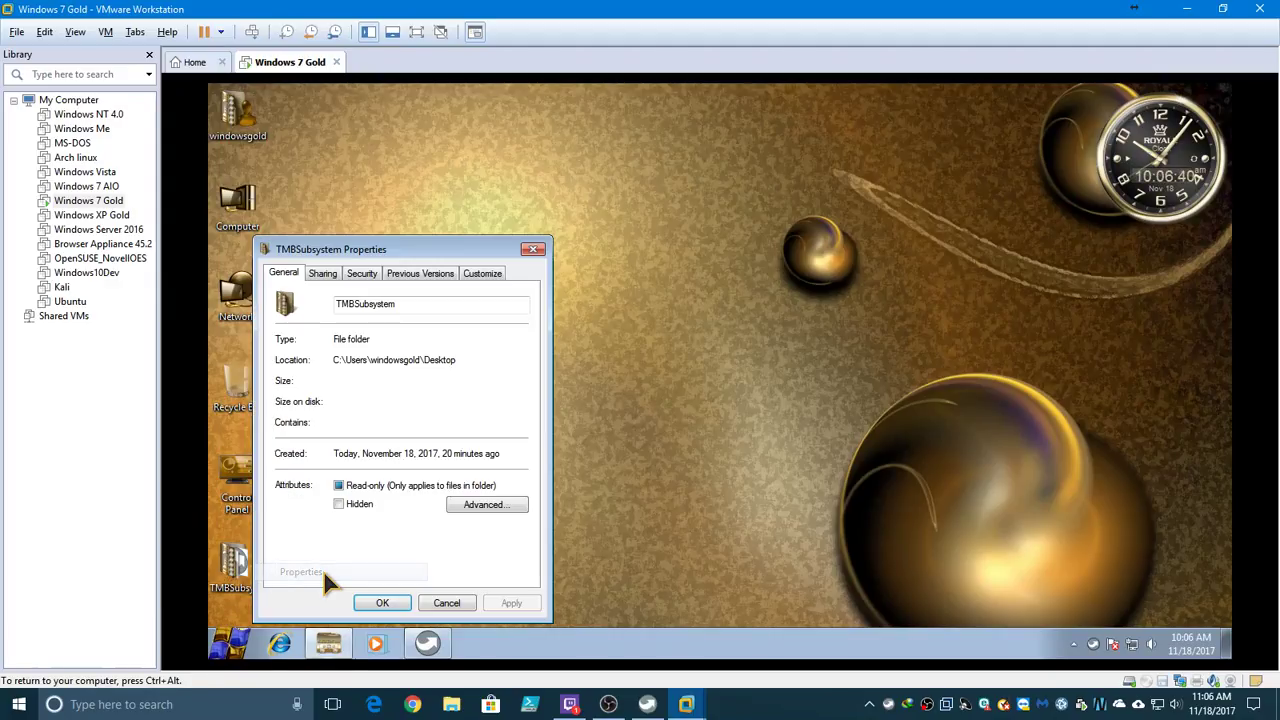
click(533, 250)
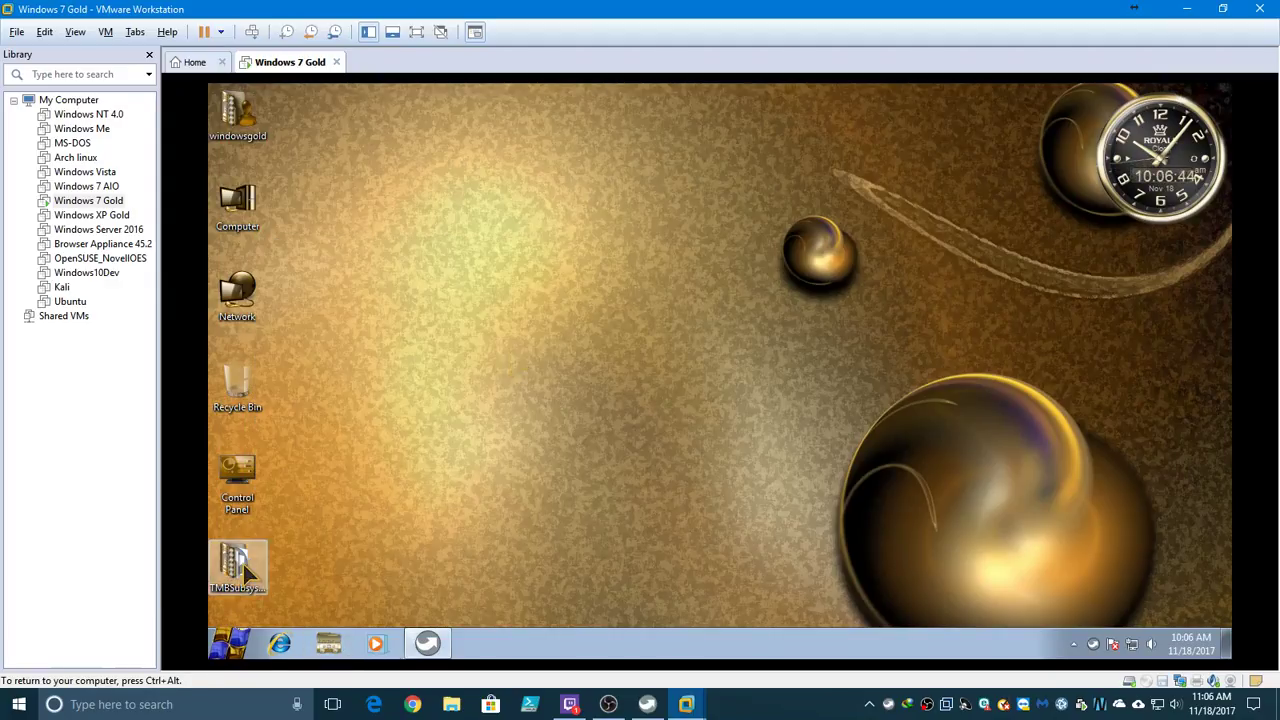
Step: Open and close TMBSubsystem, then paste a duplicate onto the desktop with Ctrl+V
double_click(245, 570)
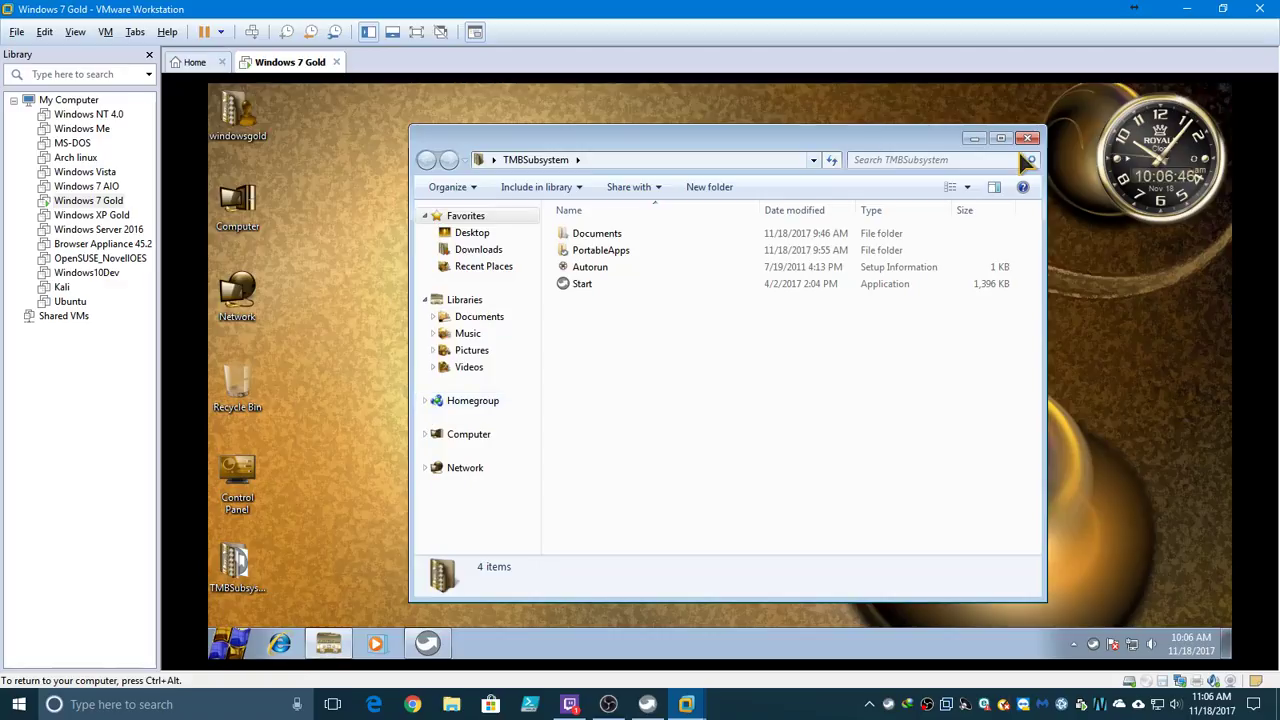
click(1036, 140)
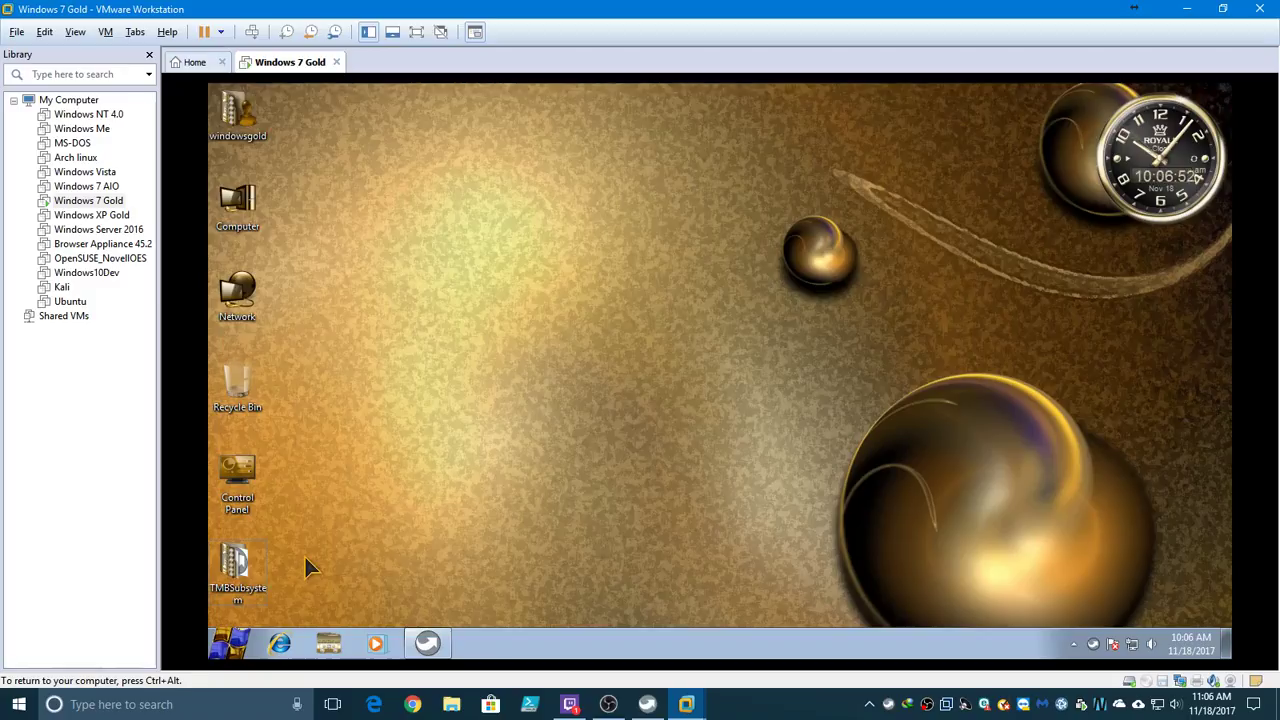
key(ctrl+v)
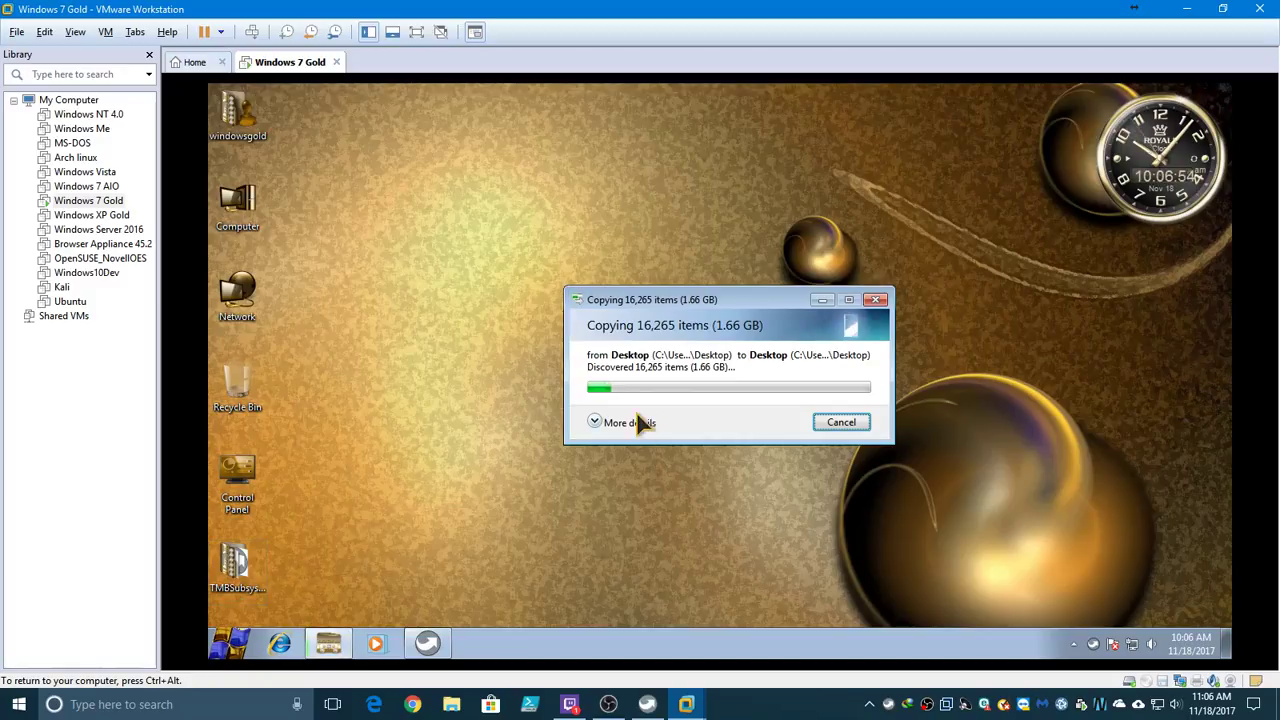
Step: Show detailed copy progress and wait until 'TMBSubsystem - Copy' appears on the desktop
click(628, 422)
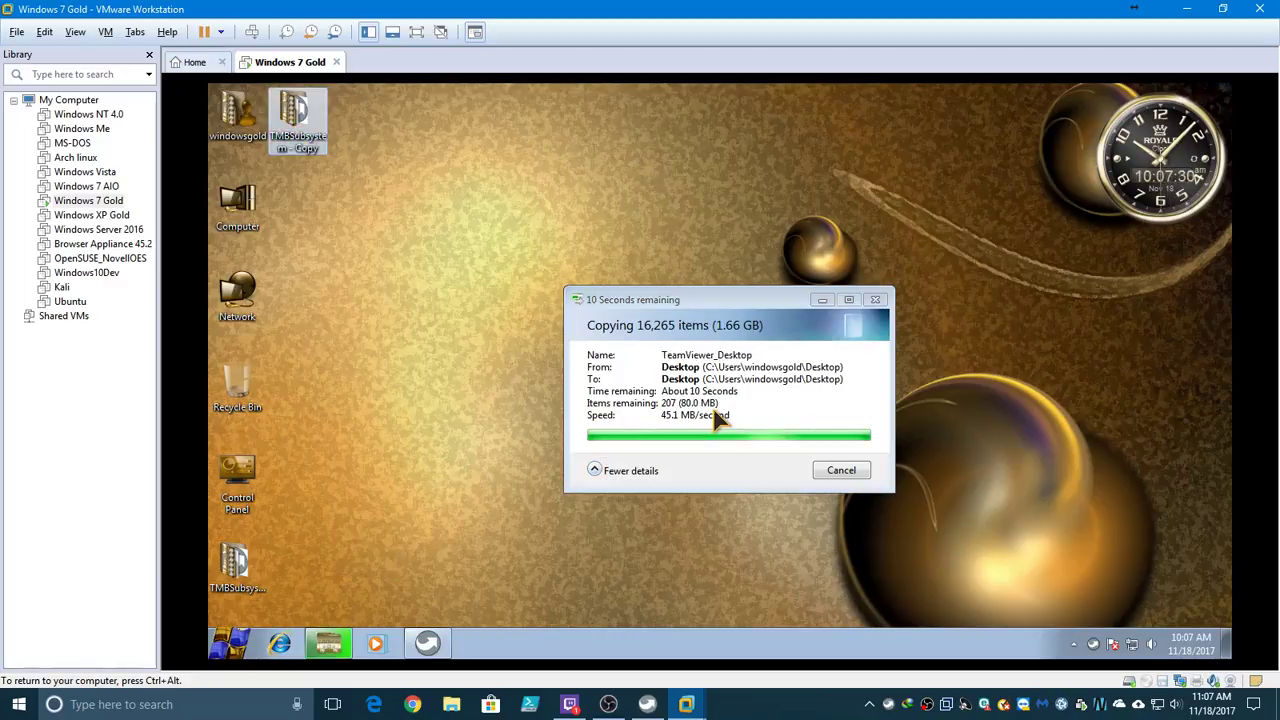
right_click(311, 134)
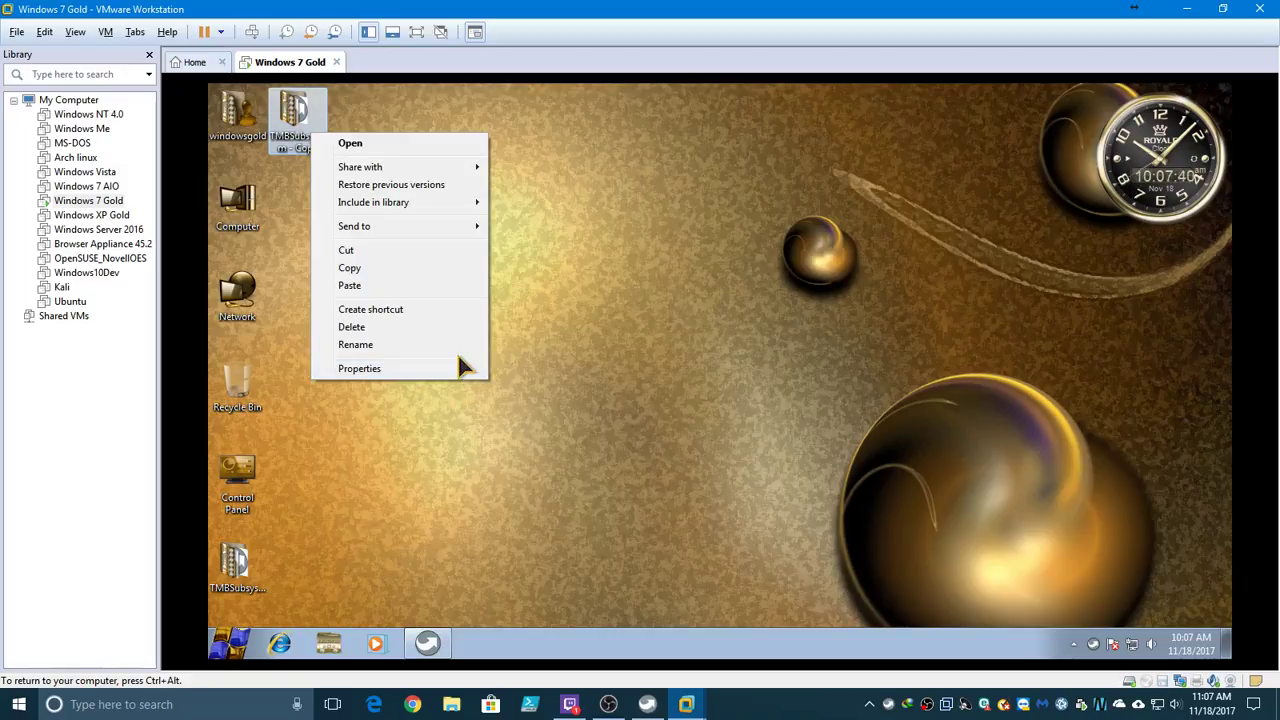
click(1094, 645)
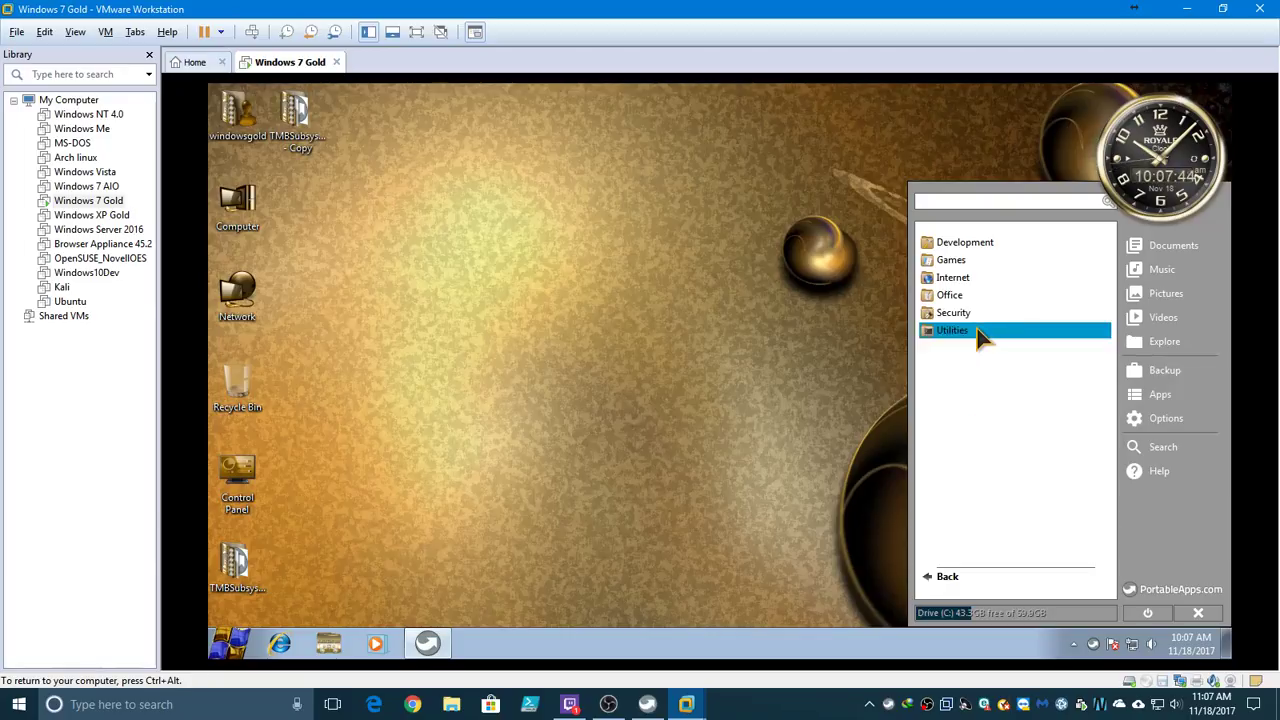
Step: Launch 7-Zip from PortableApps Utilities and browse to C:\Users\windowsgold
click(980, 332)
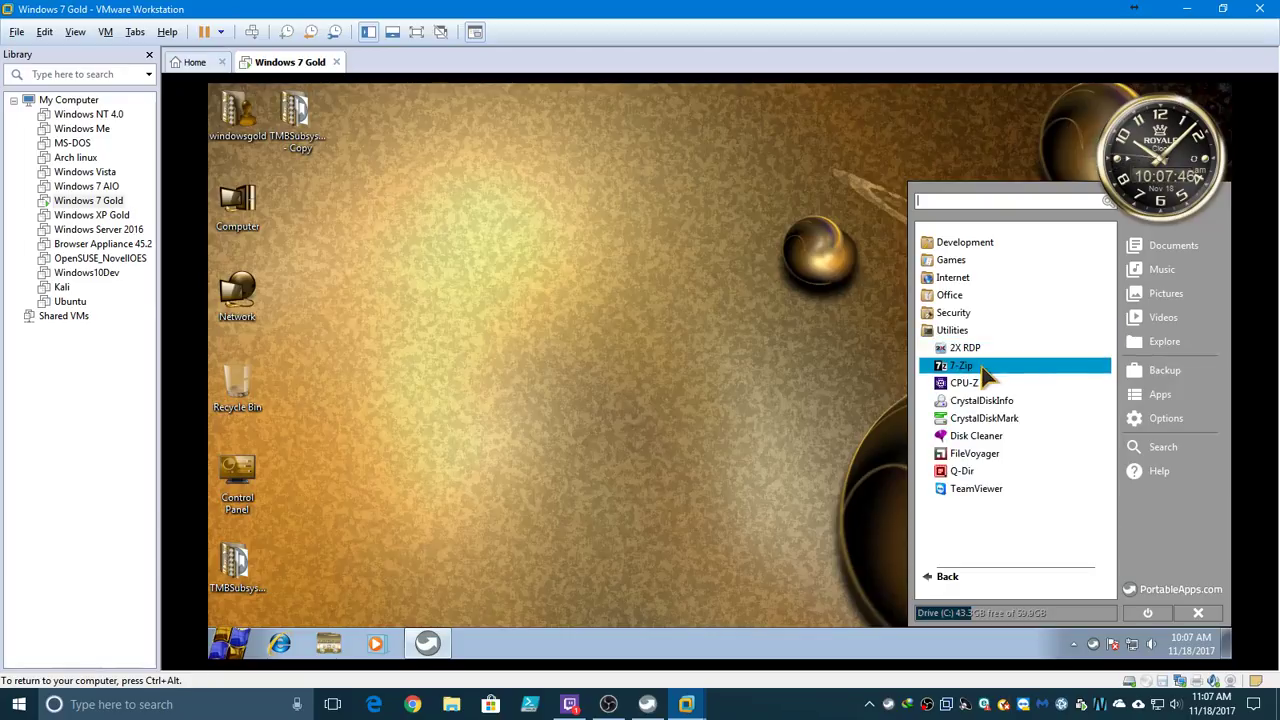
click(958, 366)
drag(650, 205, 915, 205)
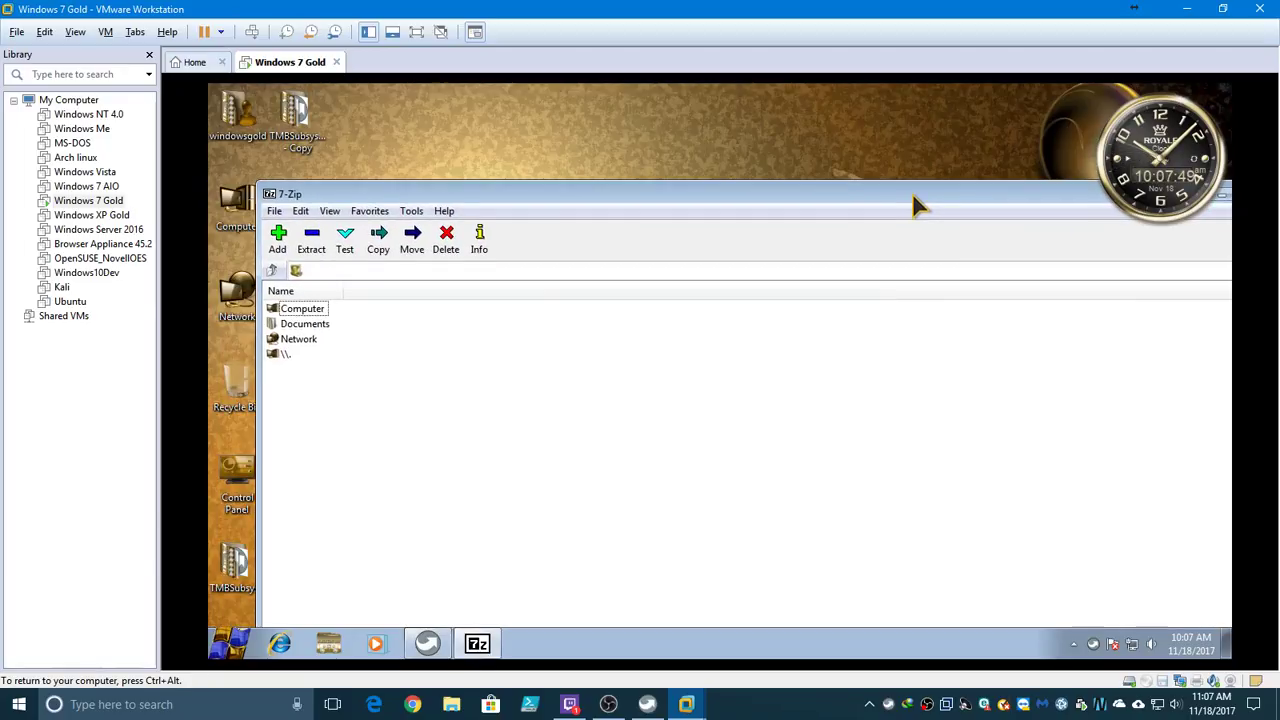
double_click(298, 311)
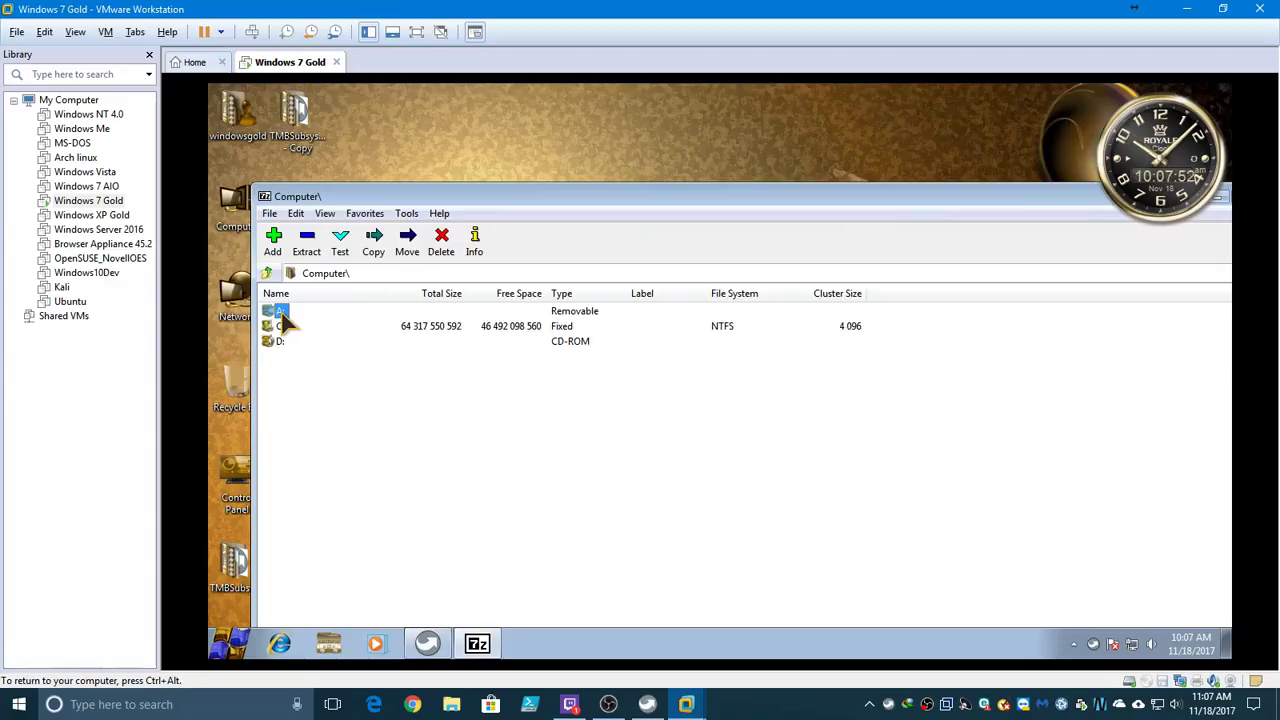
double_click(279, 328)
double_click(285, 435)
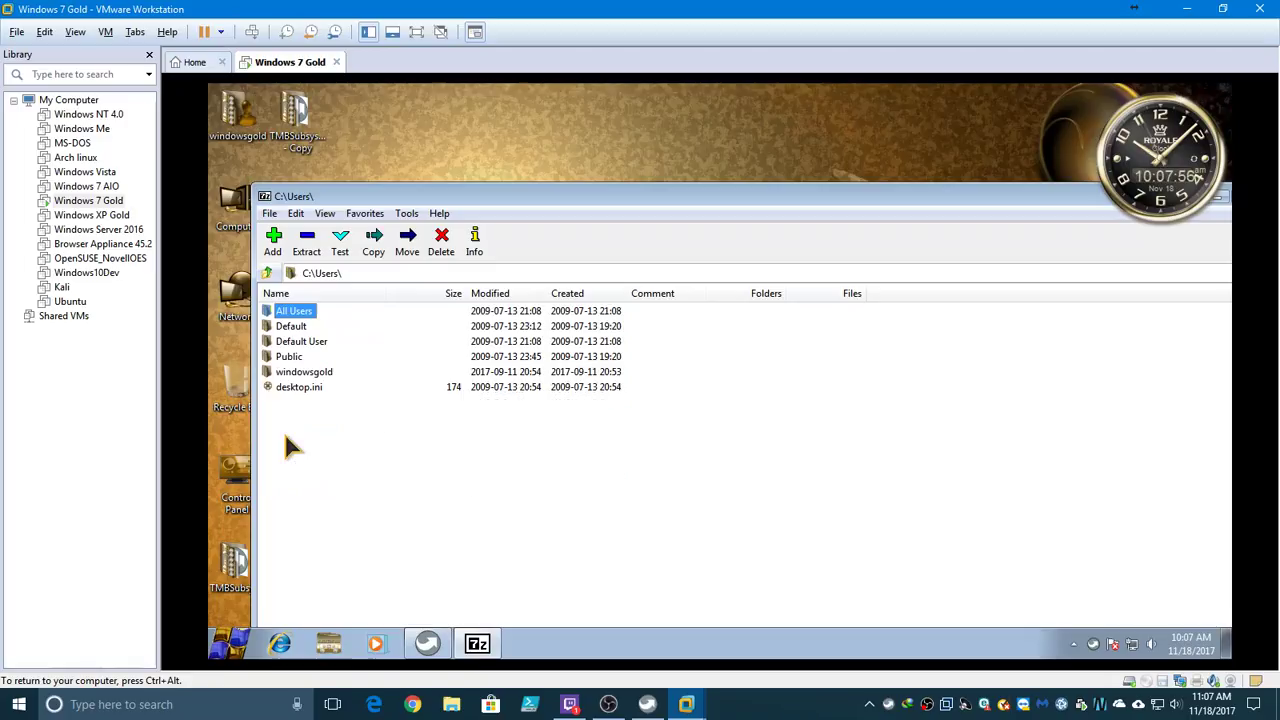
double_click(306, 374)
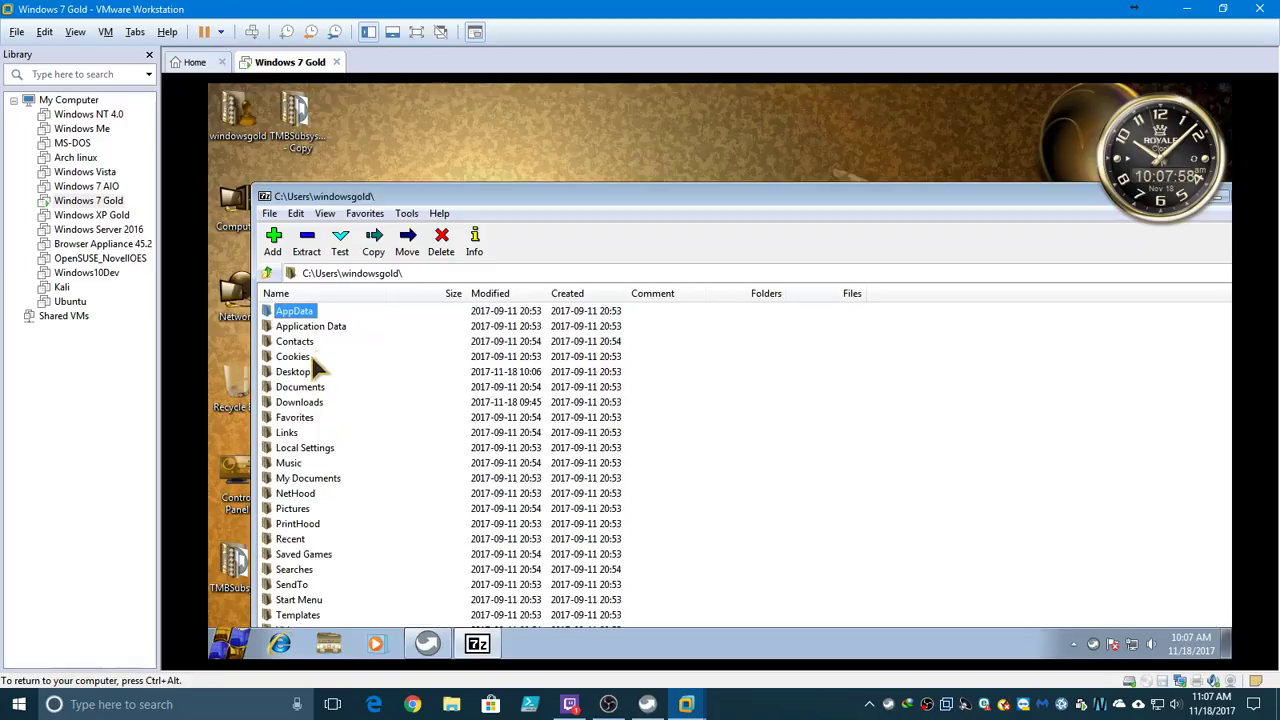
Step: Open the Desktop folder and choose 7-Zip > Add to archive for 'TMBSubsystem - Copy'
click(306, 374)
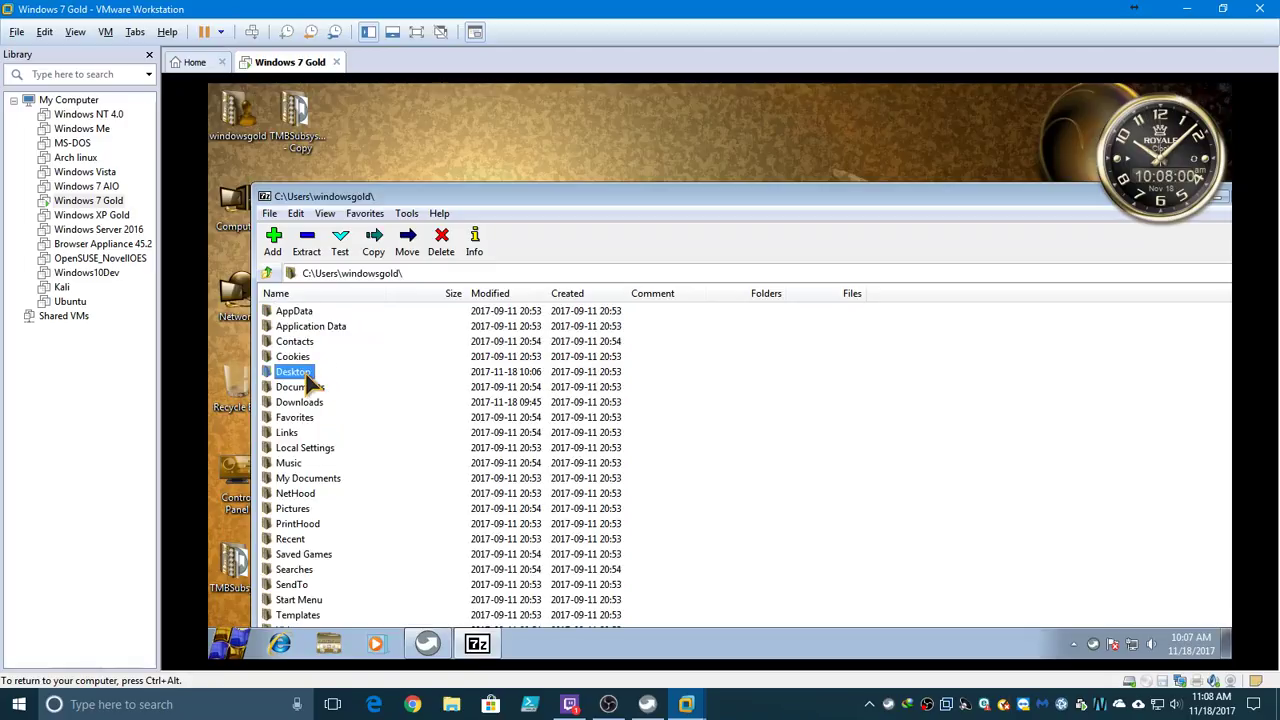
click(306, 374)
key(End)
double_click(295, 372)
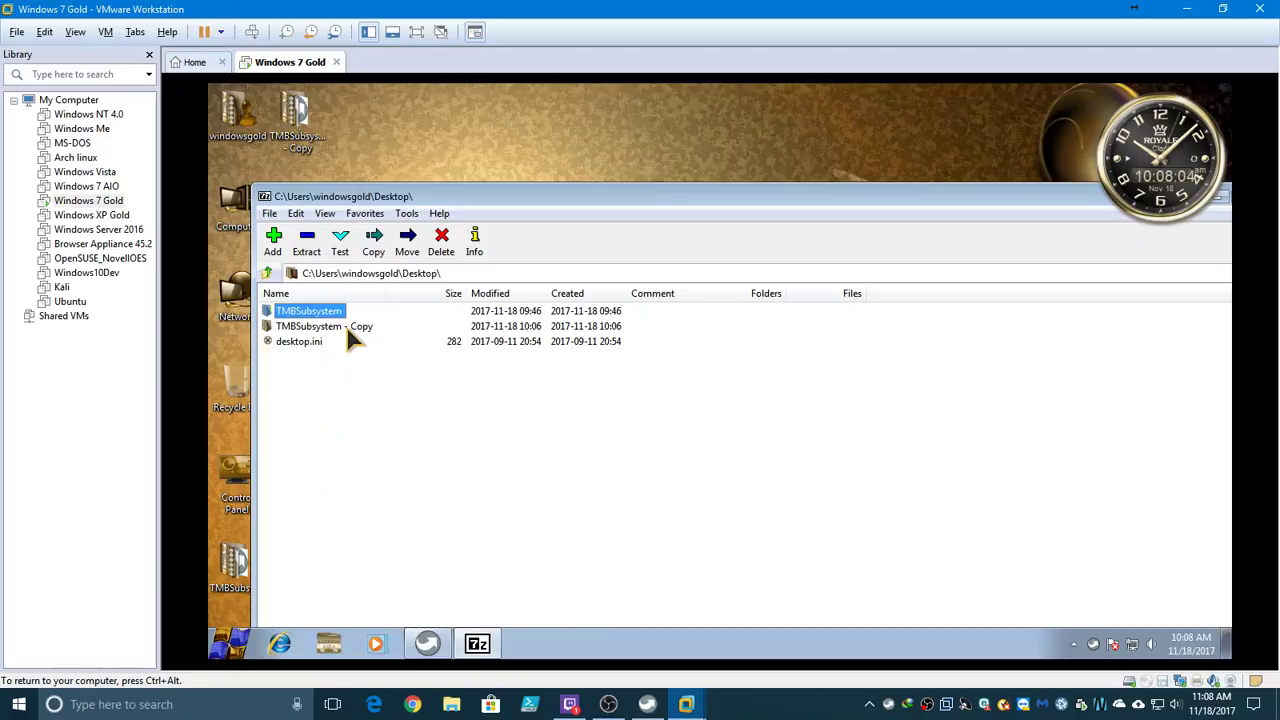
right_click(346, 326)
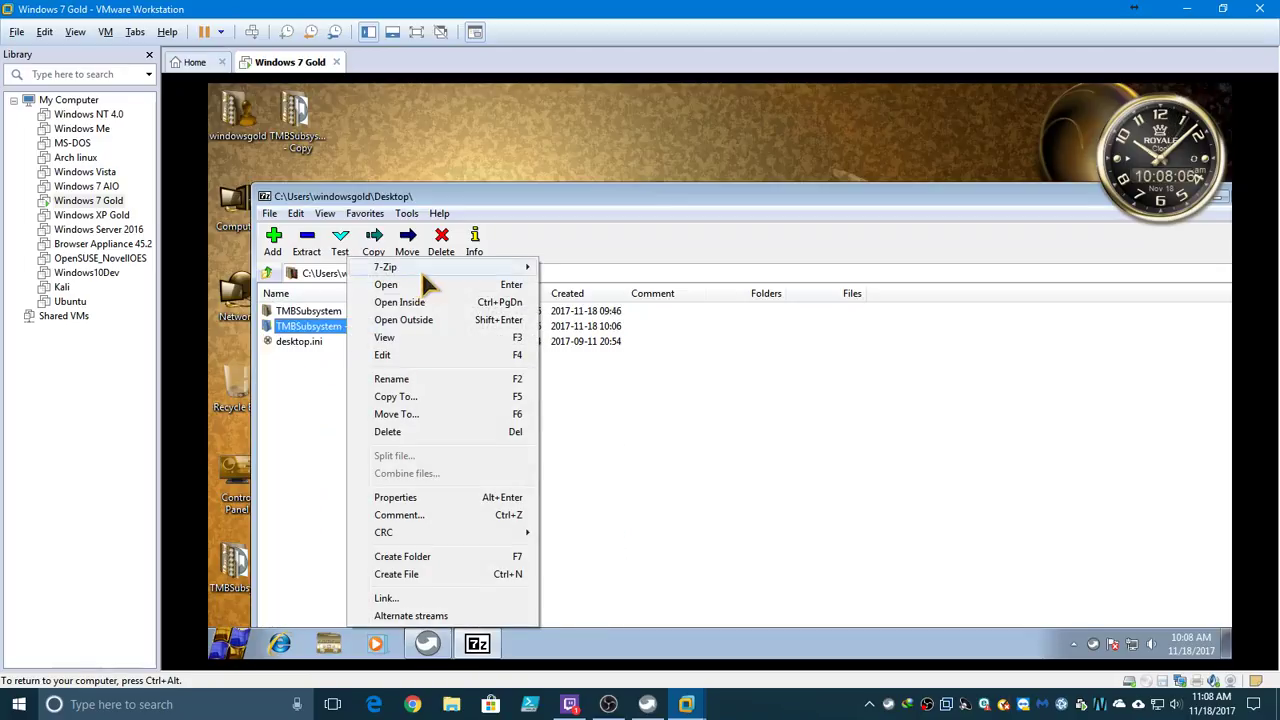
mouse_move(420, 268)
click(600, 267)
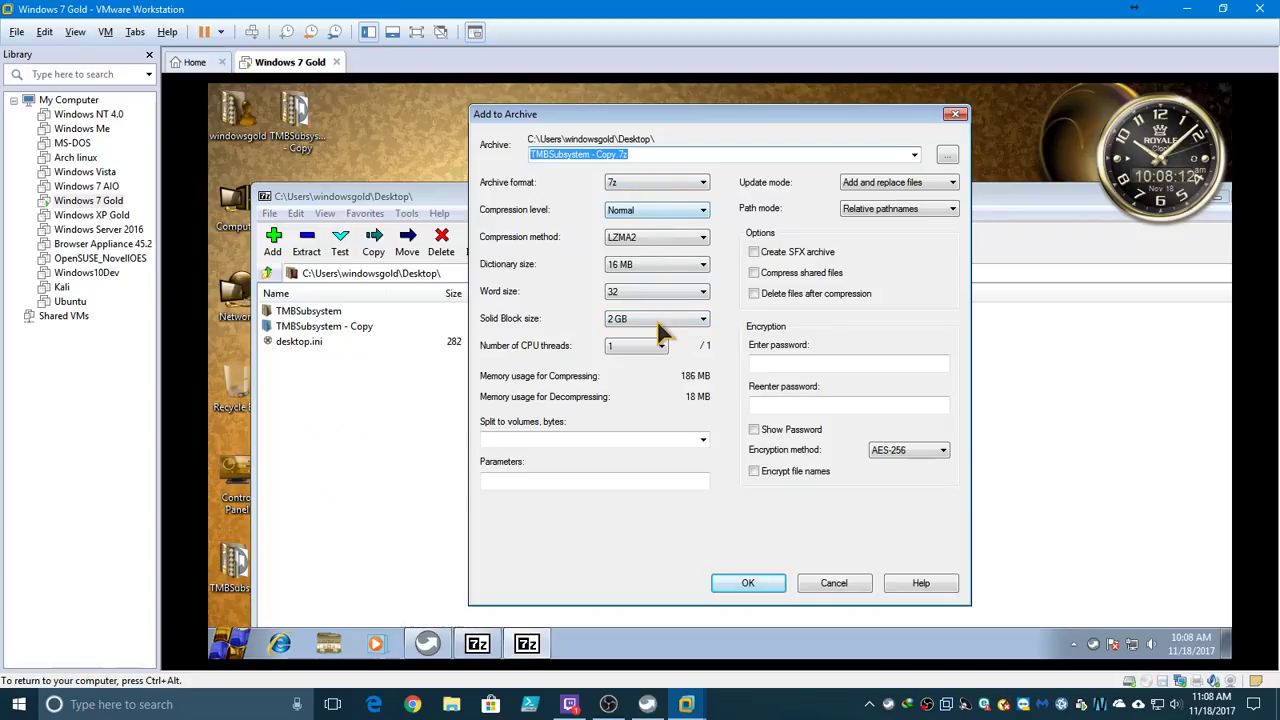
Step: Keep the Normal compression level and start creating 'TMBSubsystem - Copy.7z'
click(650, 210)
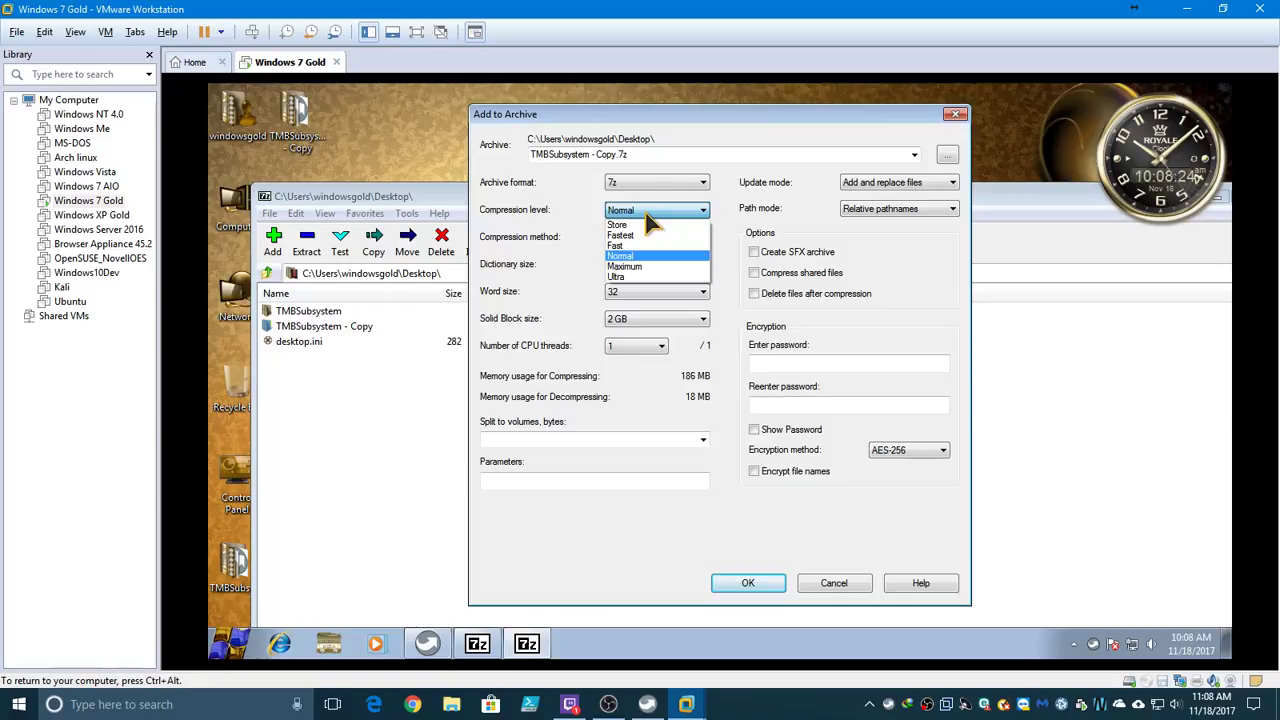
click(646, 214)
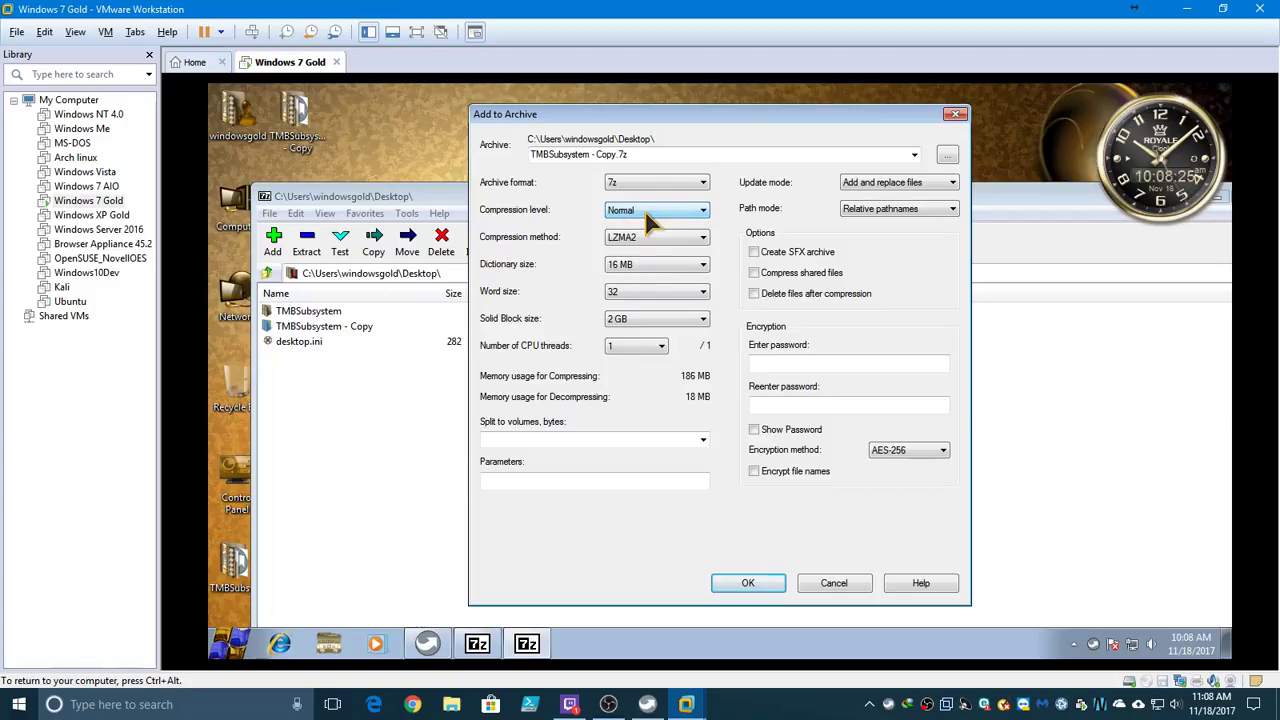
click(760, 580)
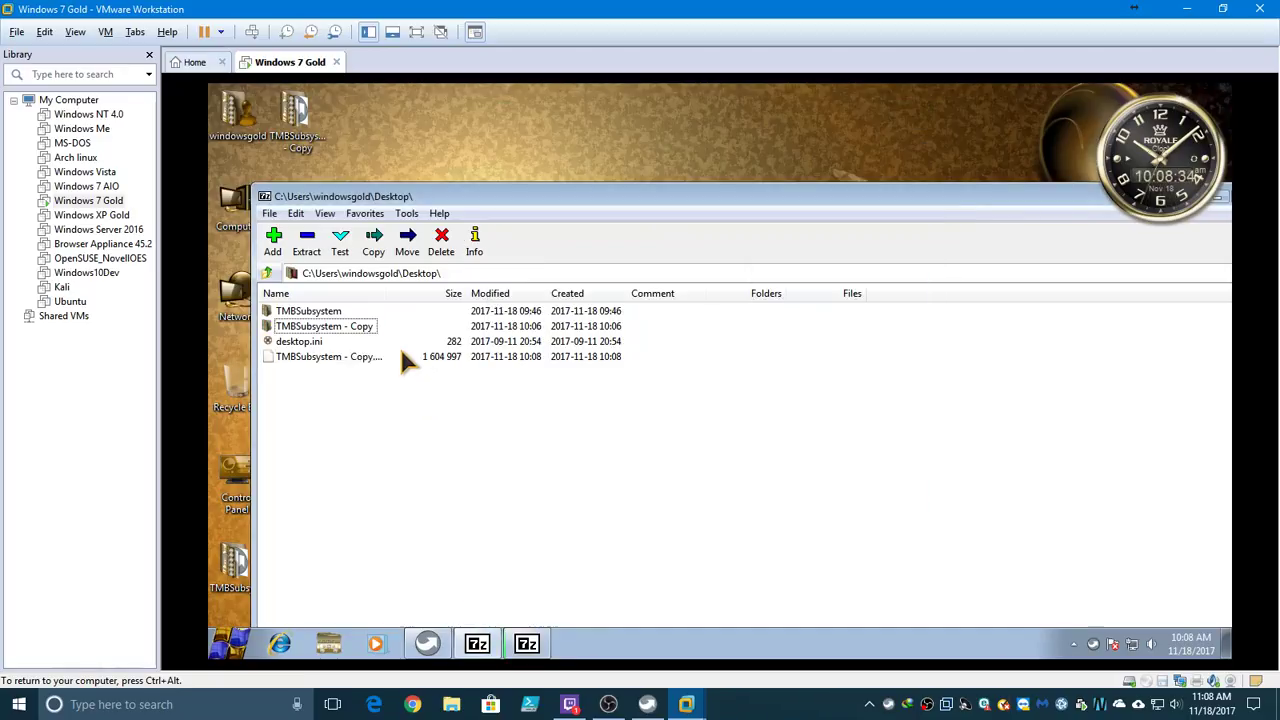
Step: Widen the Name column to show 'TMBSubsystem - Copy.7z.tmp', then release input from the VM
drag(380, 293, 446, 293)
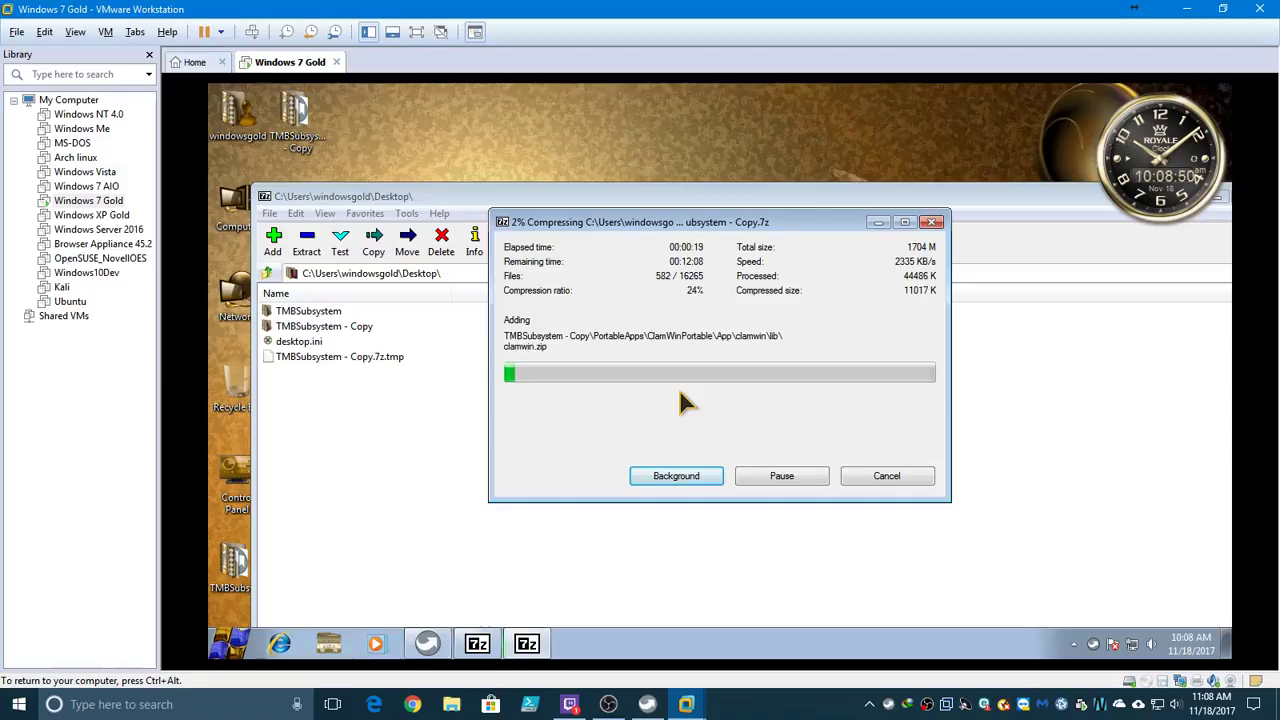
key(ctrl+alt)
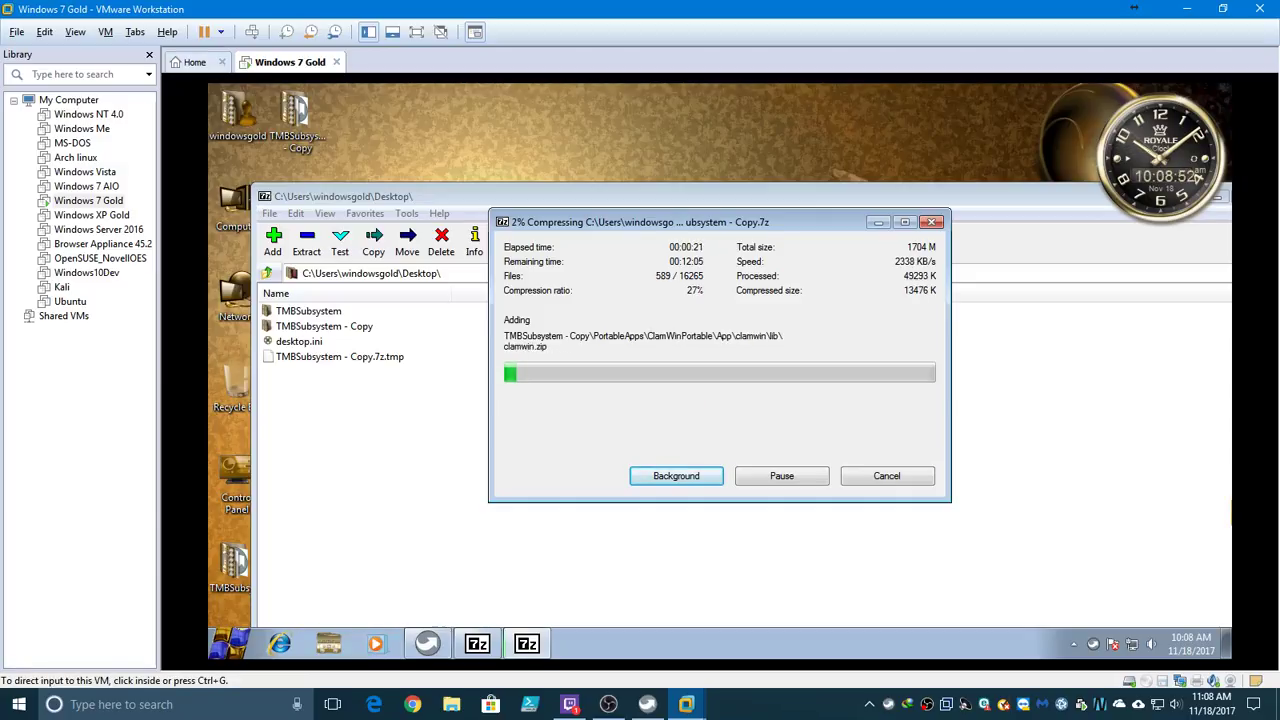
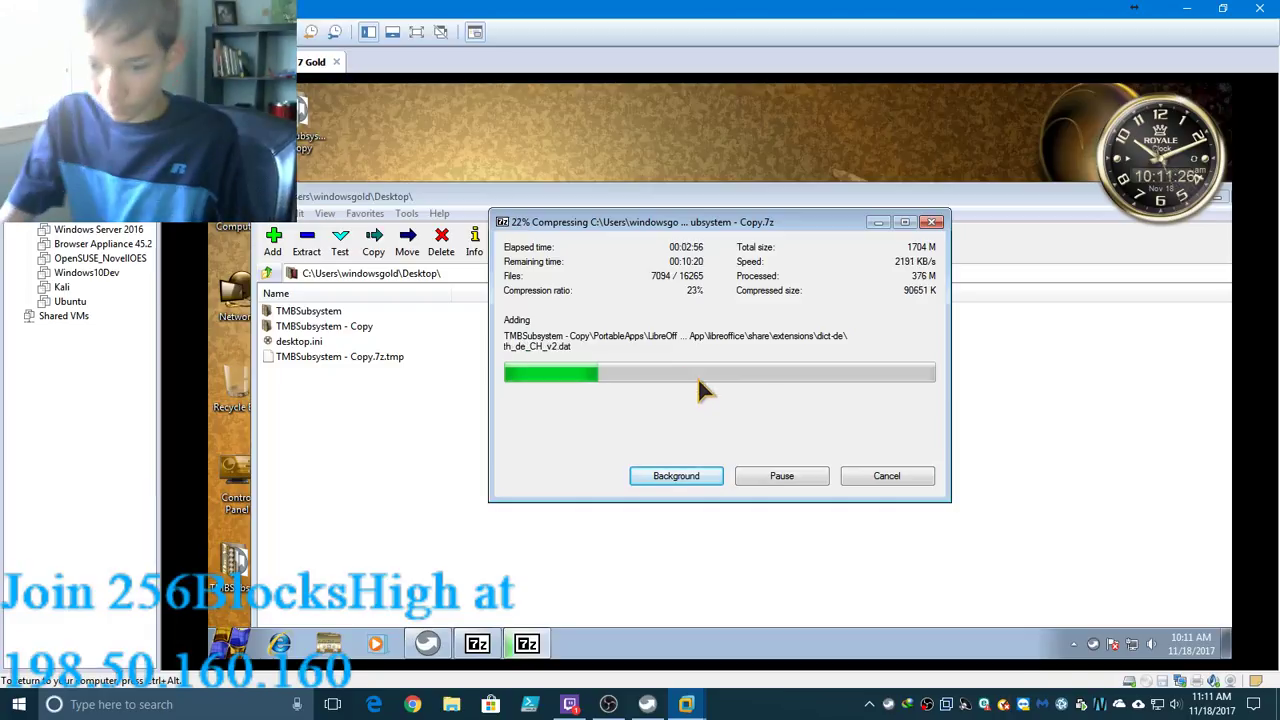
Step: Bring up TeamViewer's main window from the tray while 7-Zip compresses TMBSubsystem - Copy
click(1021, 705)
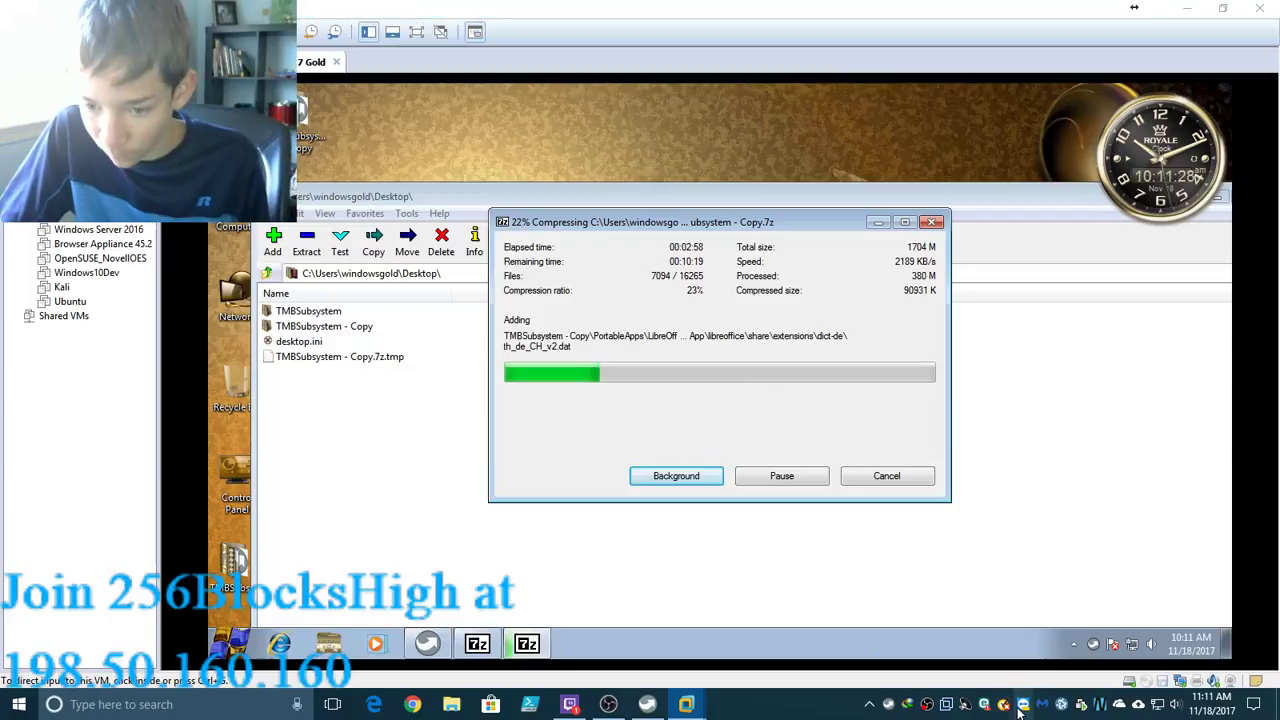
Step: Leave the TeamViewer status at Away, move the window up, and open the contact's chat
click(375, 478)
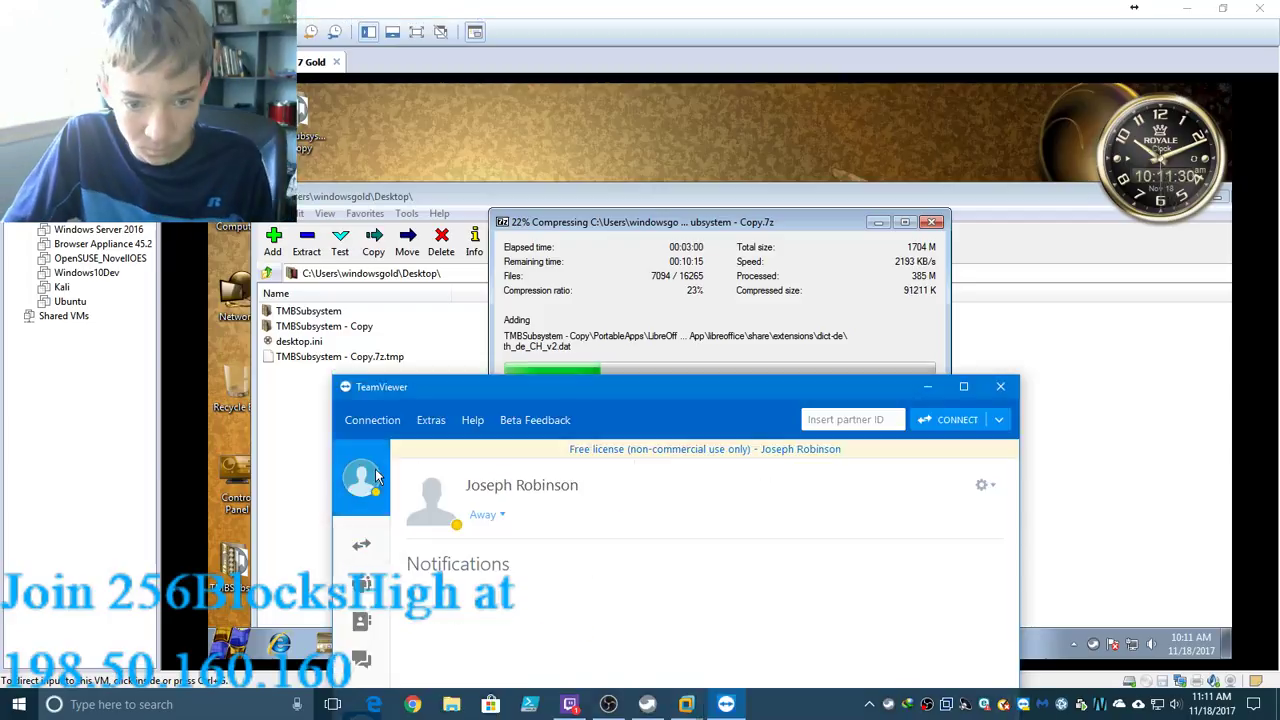
click(492, 516)
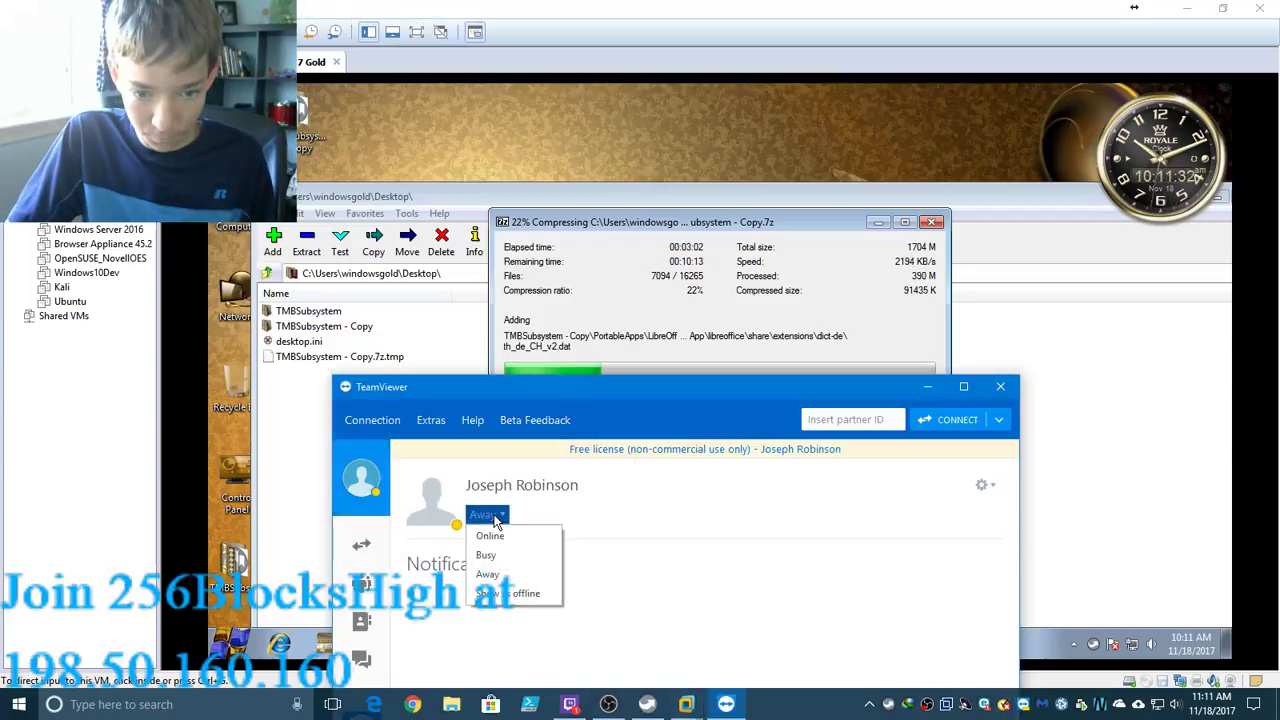
click(495, 518)
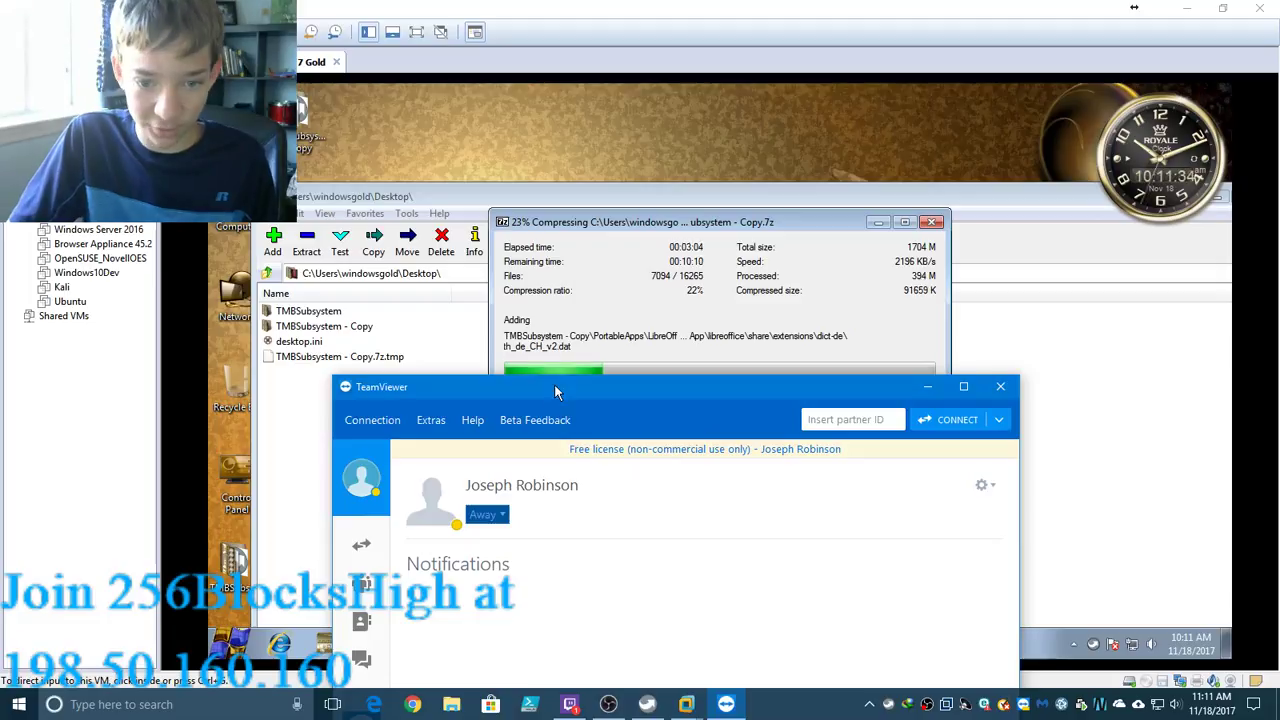
drag(558, 396, 574, 211)
click(380, 404)
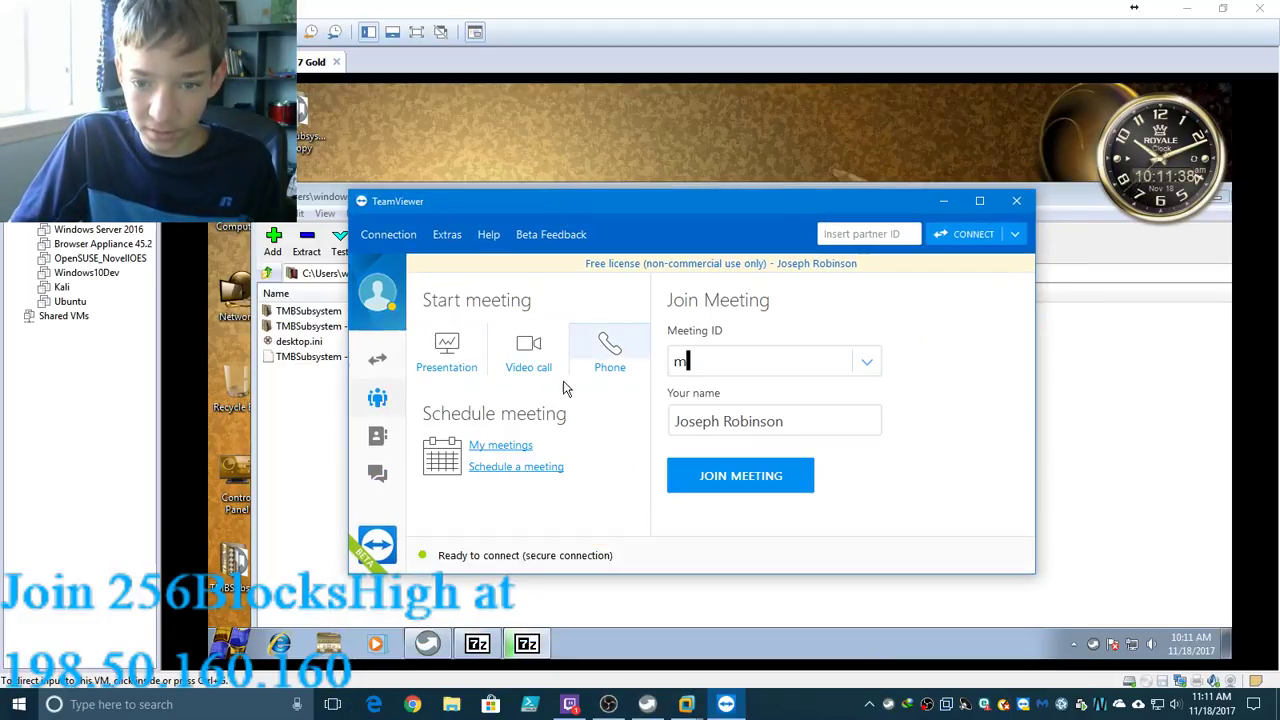
click(377, 436)
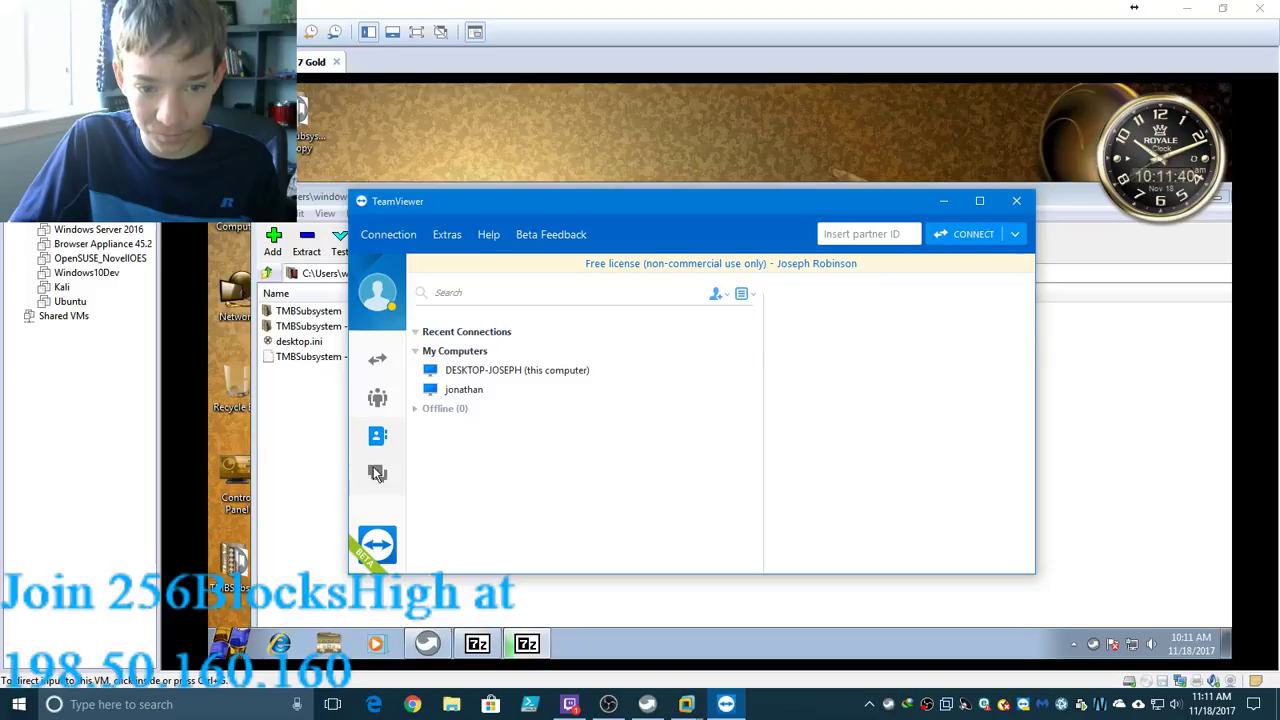
click(378, 467)
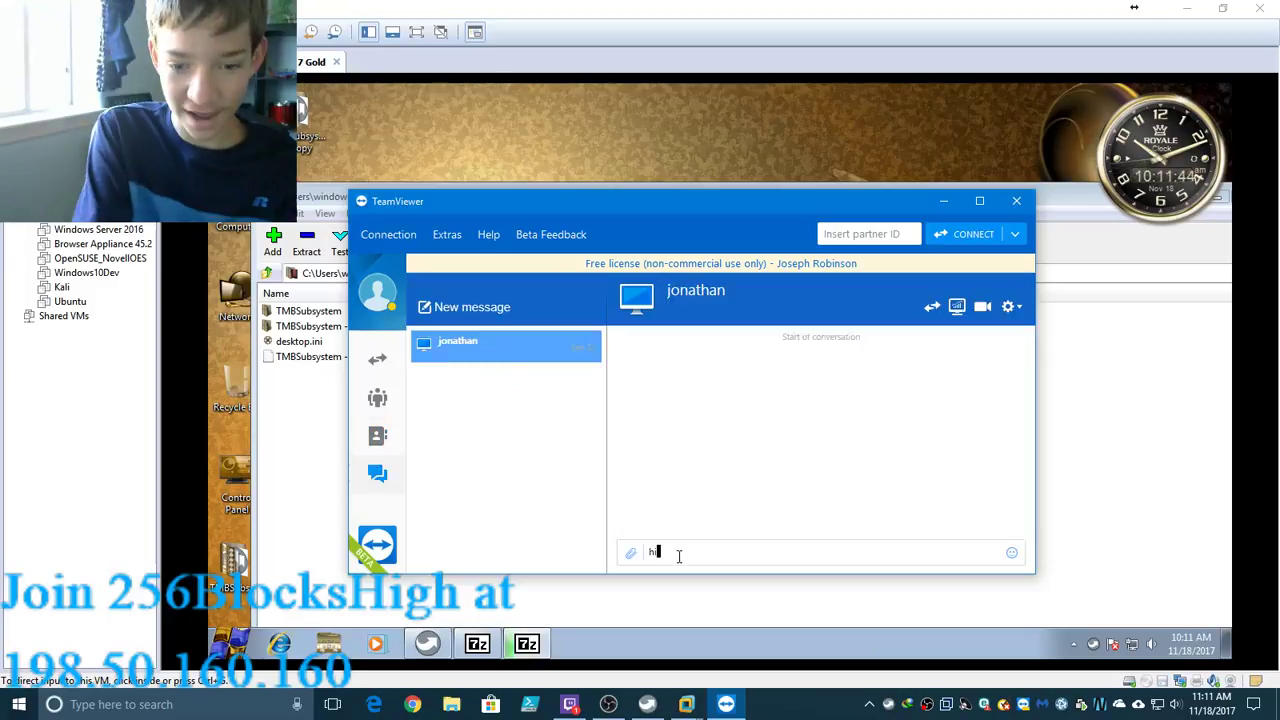
Step: Send the chat messages hi, hello baby, u there, lol and memes
key(Return)
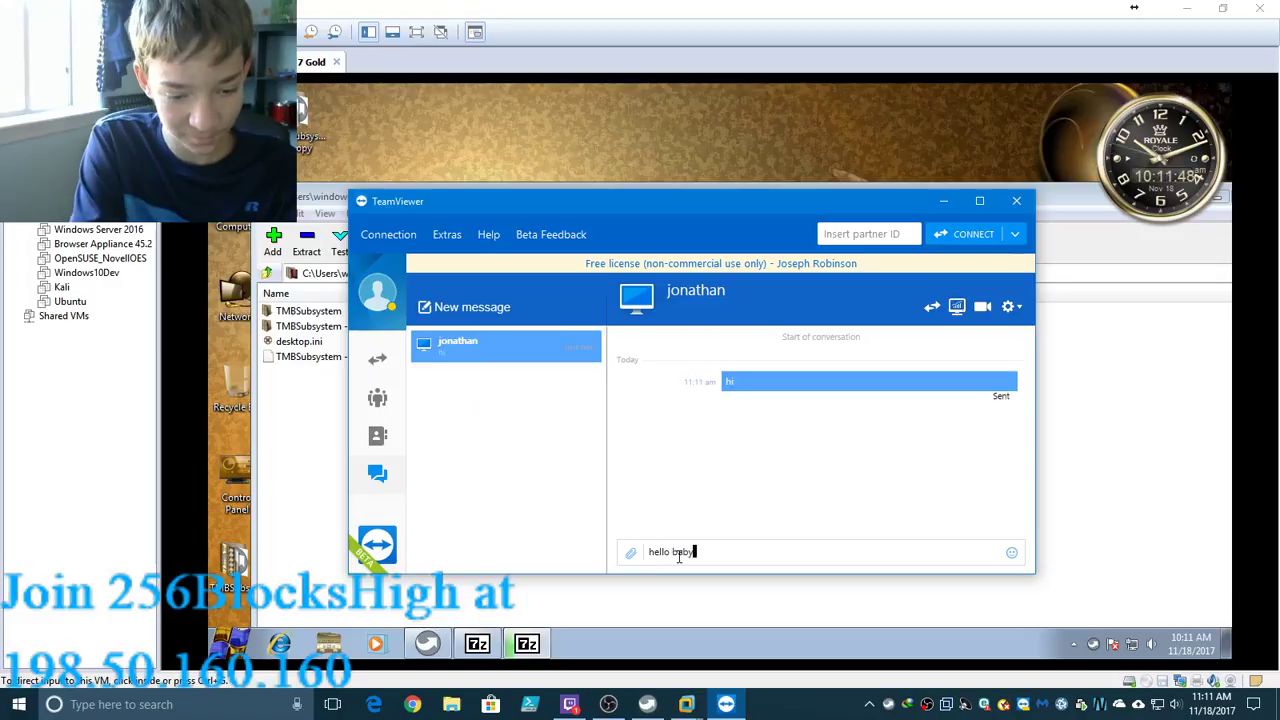
text(hello baby)
key(Return)
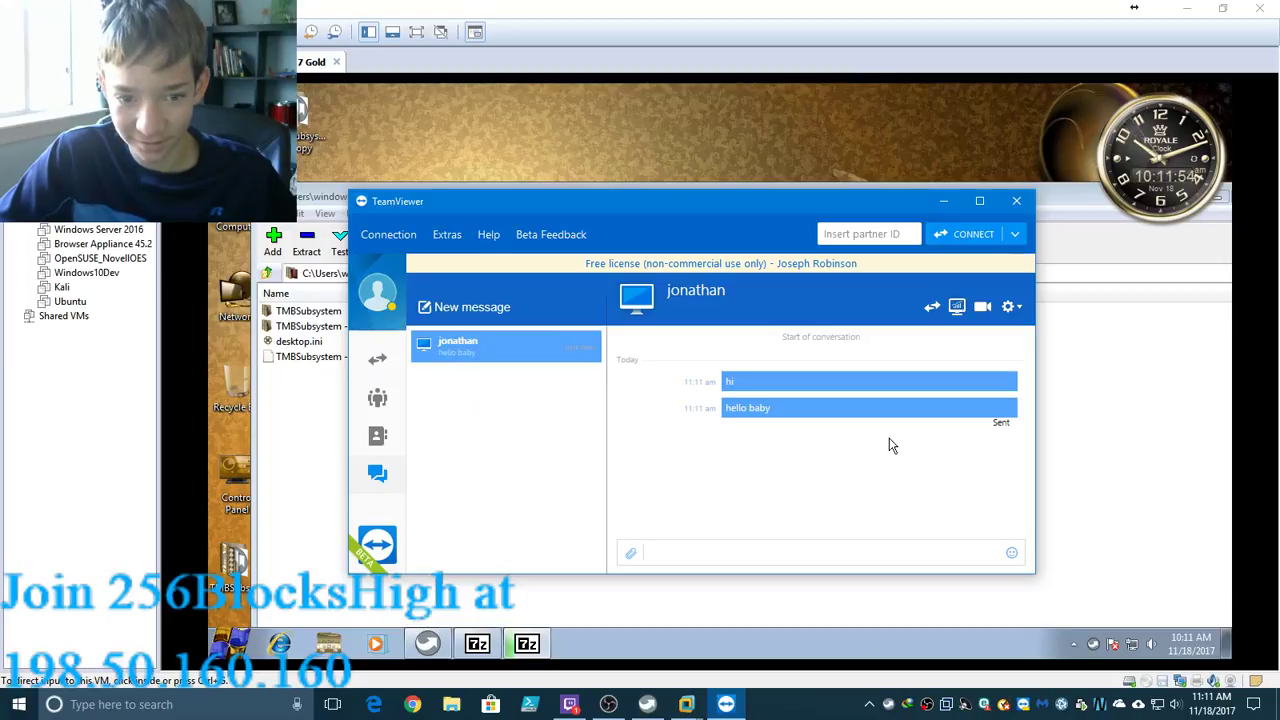
text(u t)
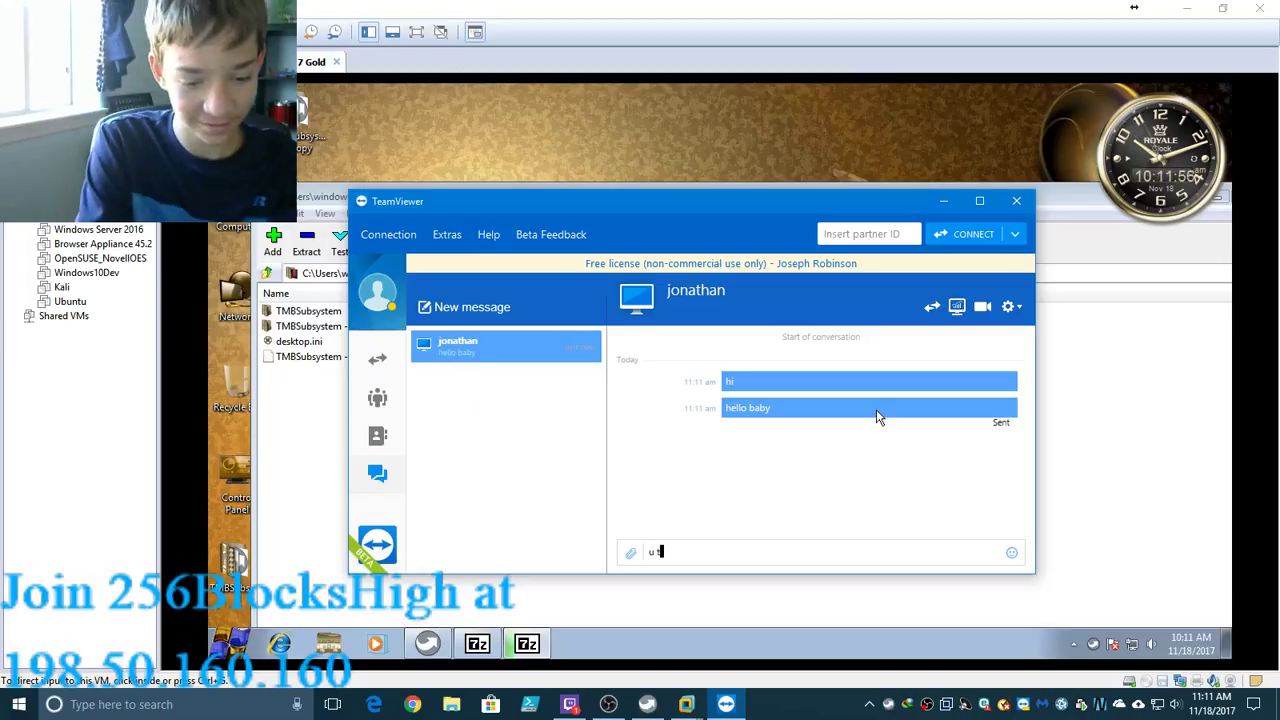
text(here)
key(Return)
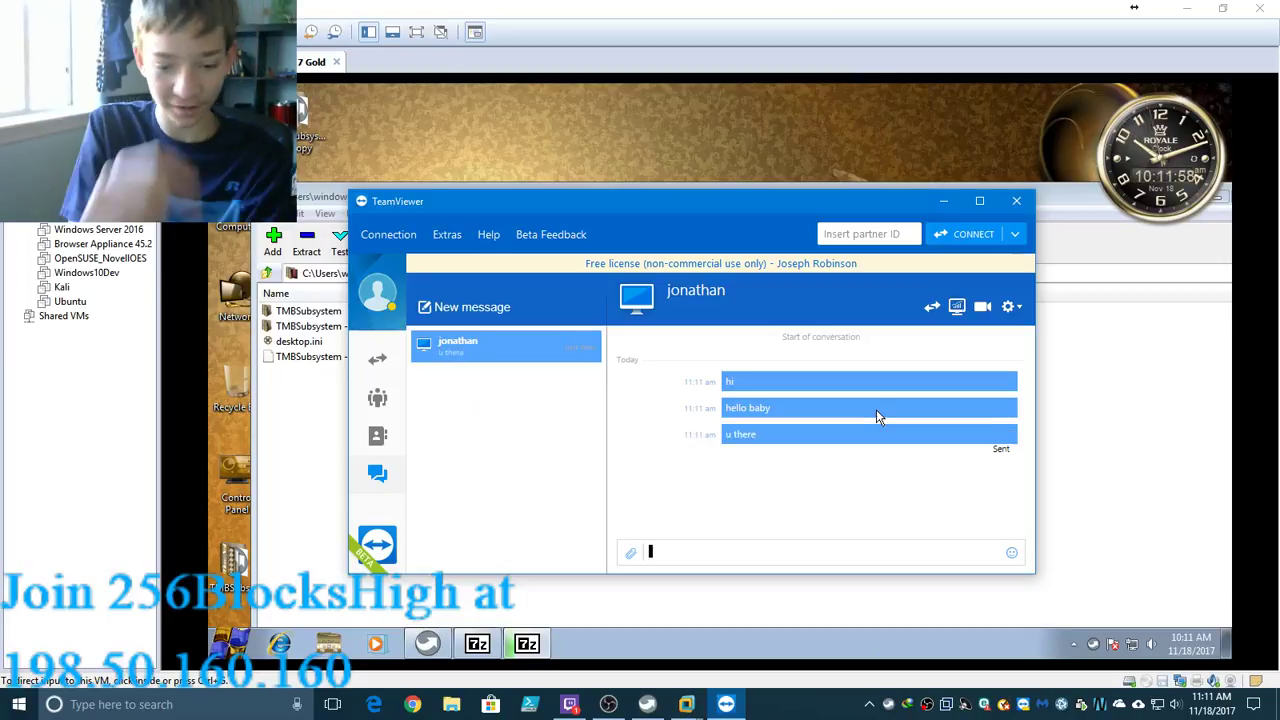
text(lol)
key(Return)
text(m)
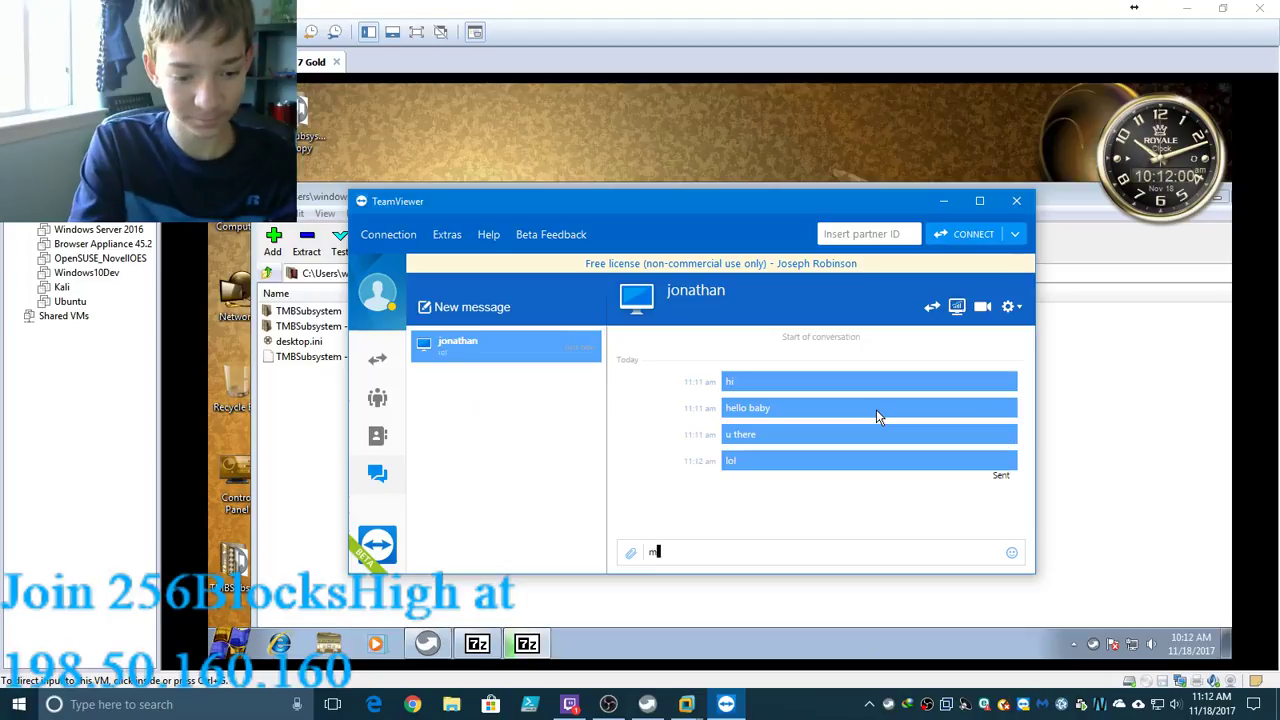
text(emes)
key(Return)
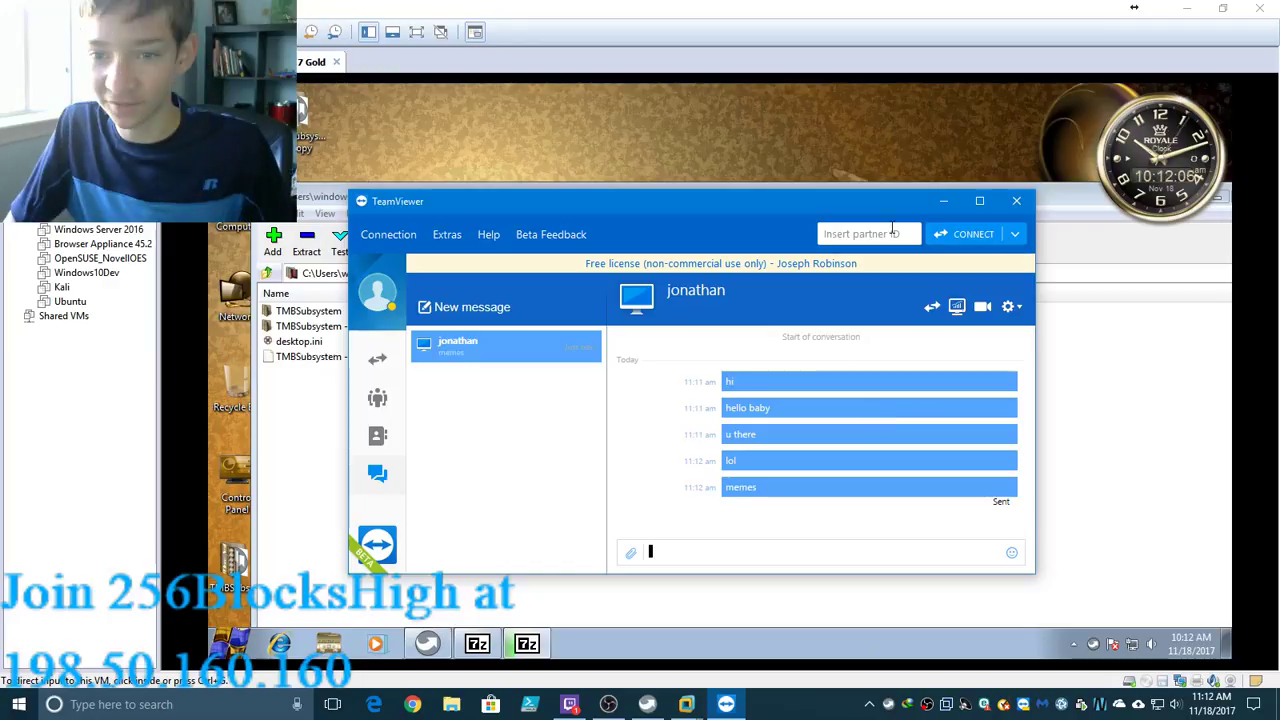
Step: Minimize TeamViewer and return input focus to the Windows 7 VM
click(940, 203)
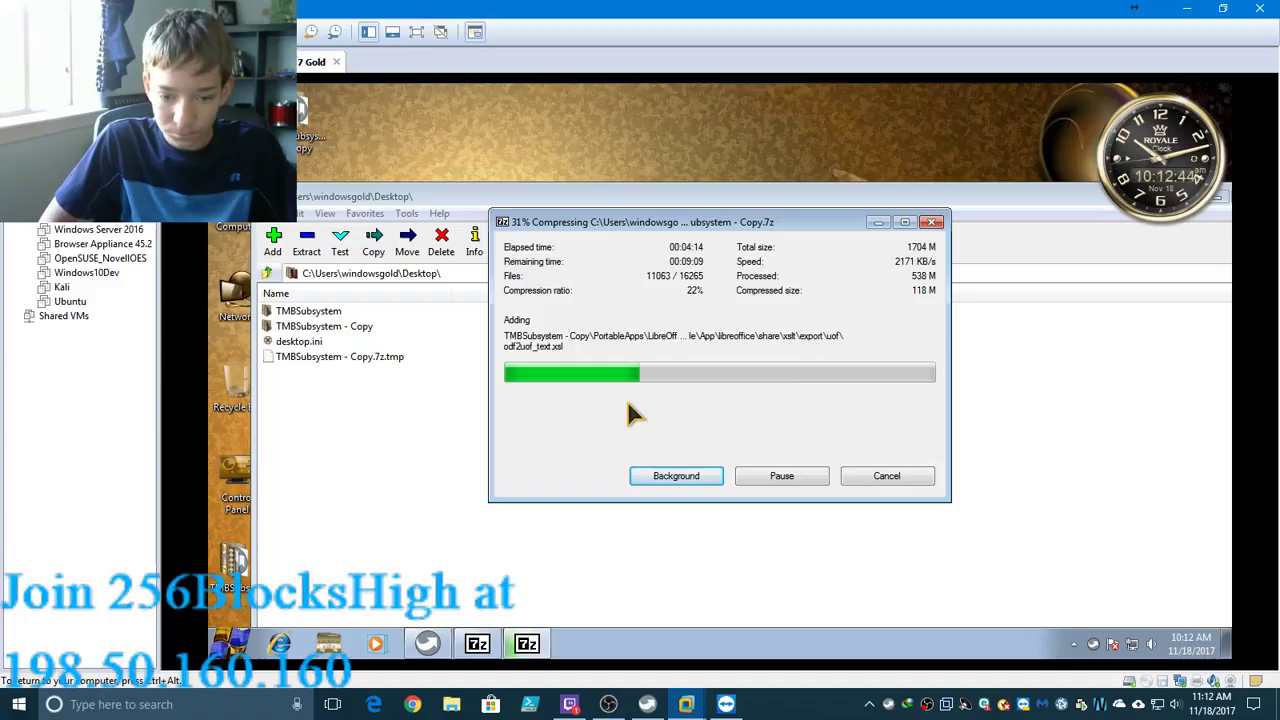
click(570, 704)
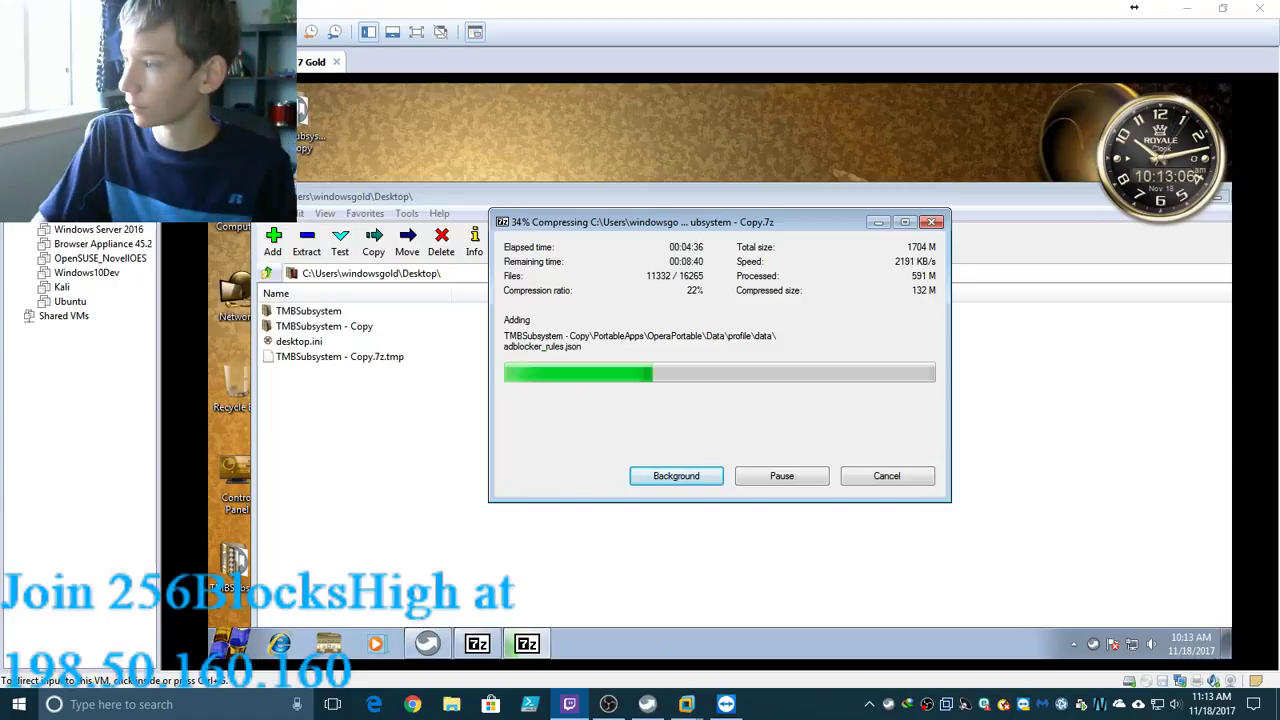
click(1134, 7)
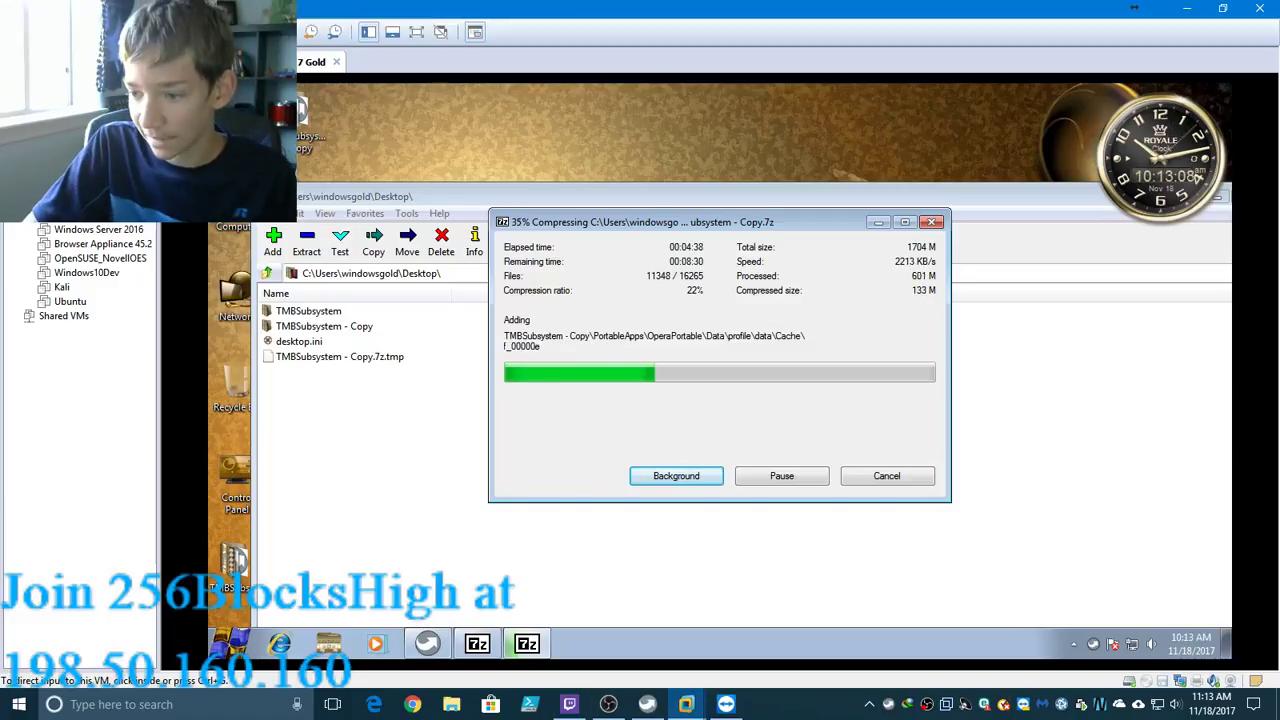
key(alt+Tab)
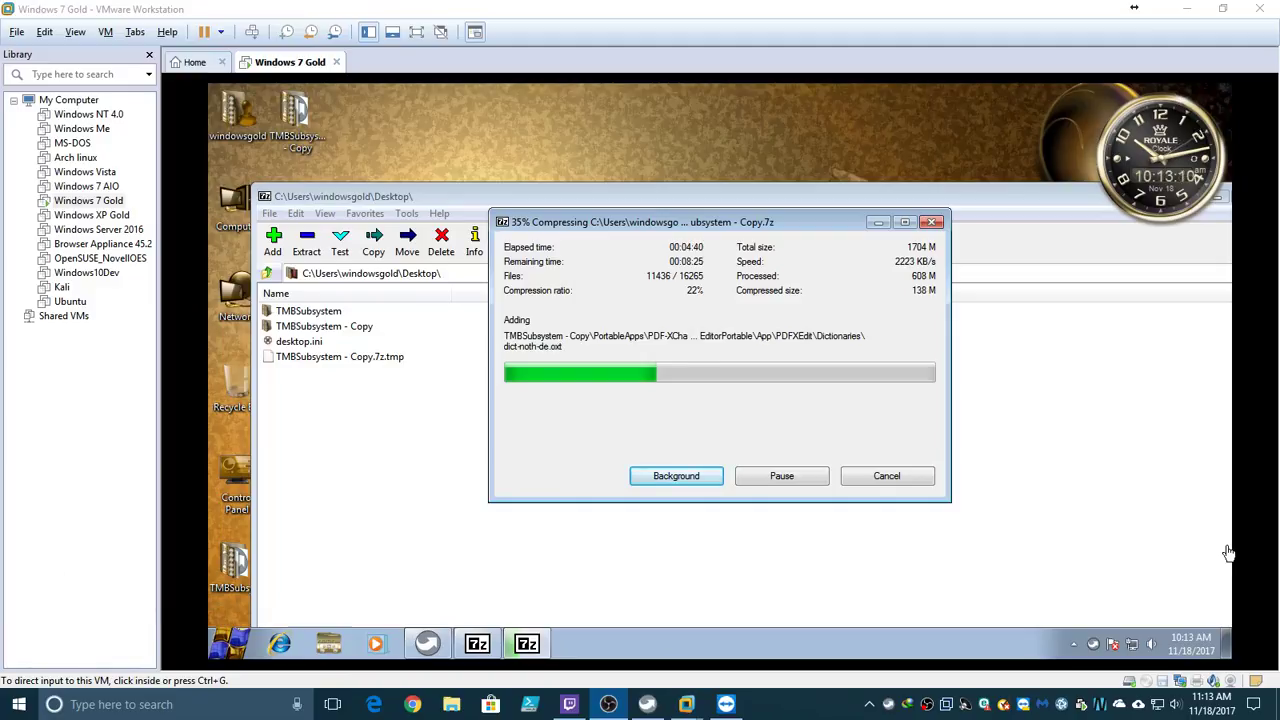
click(650, 436)
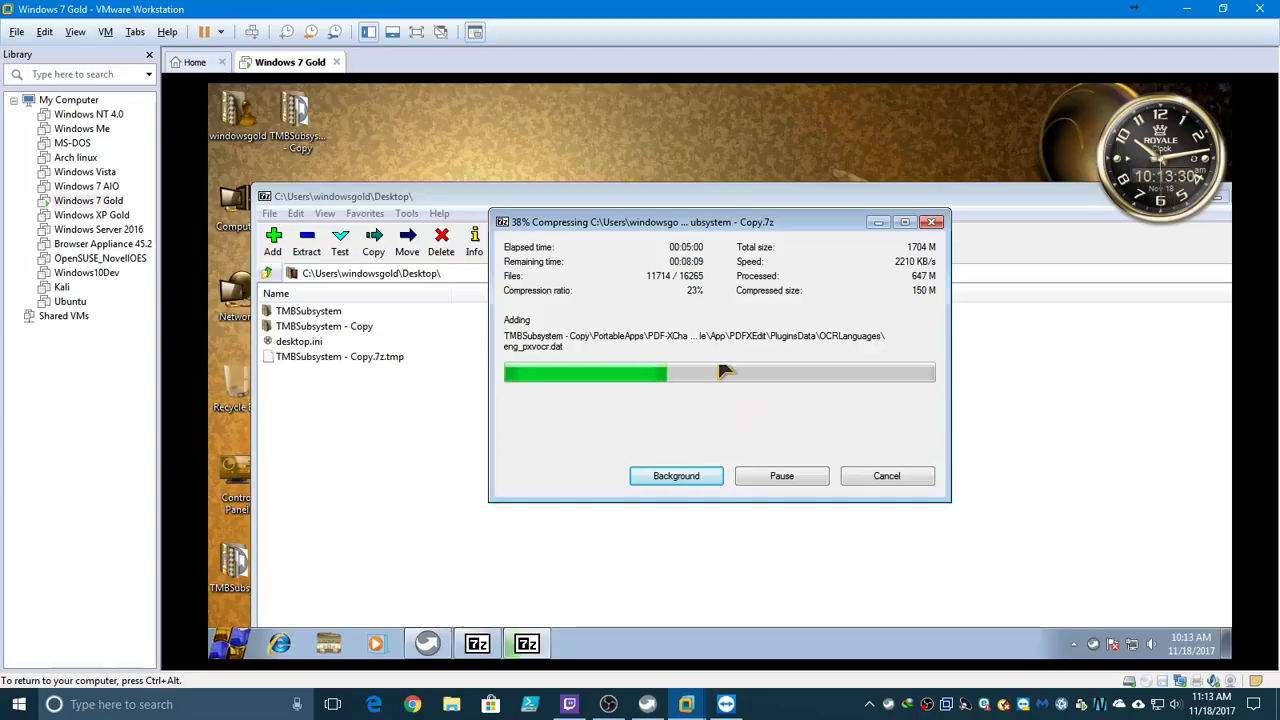
Step: Exit the PortableApps.com Platform, answering No to closing the running apps
click(427, 643)
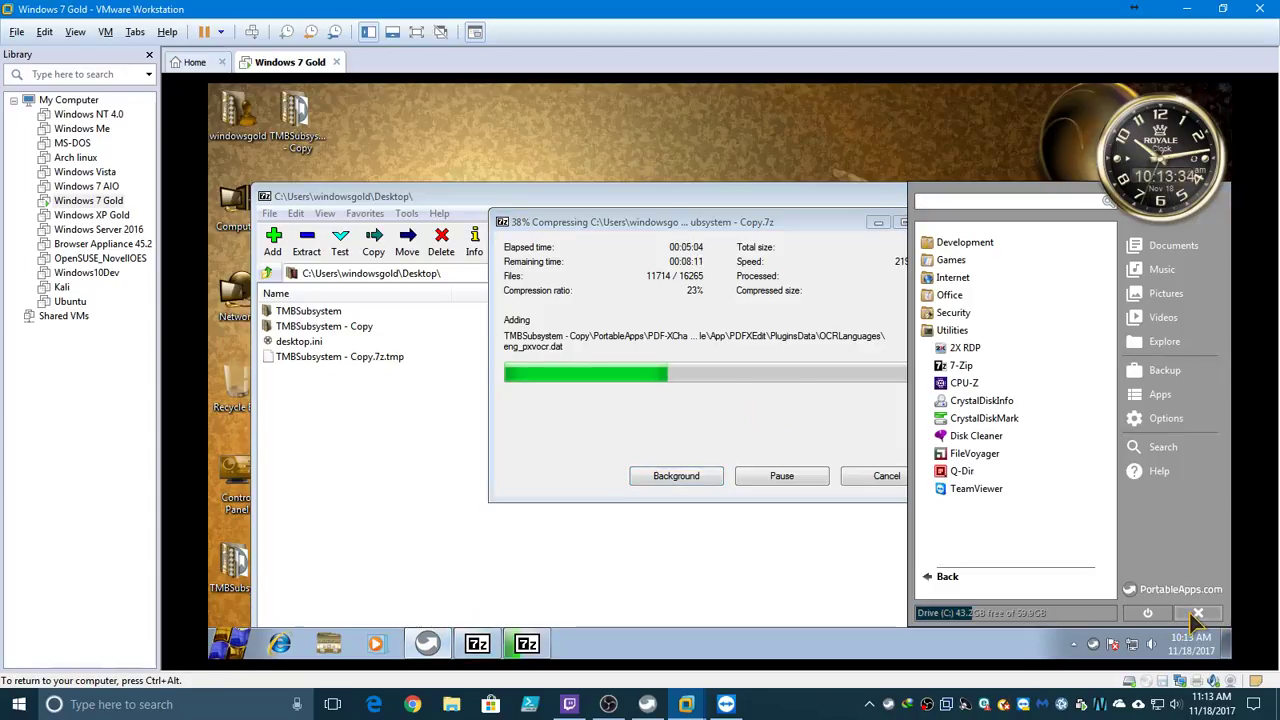
click(1197, 614)
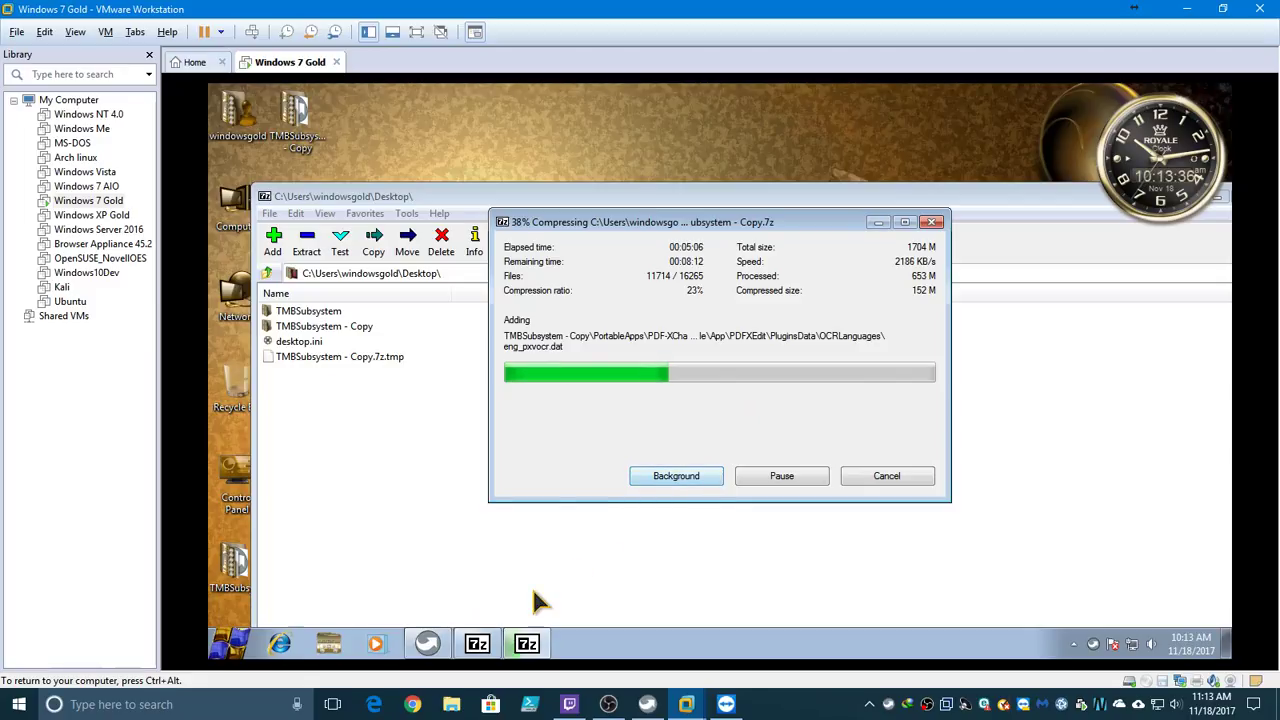
click(427, 643)
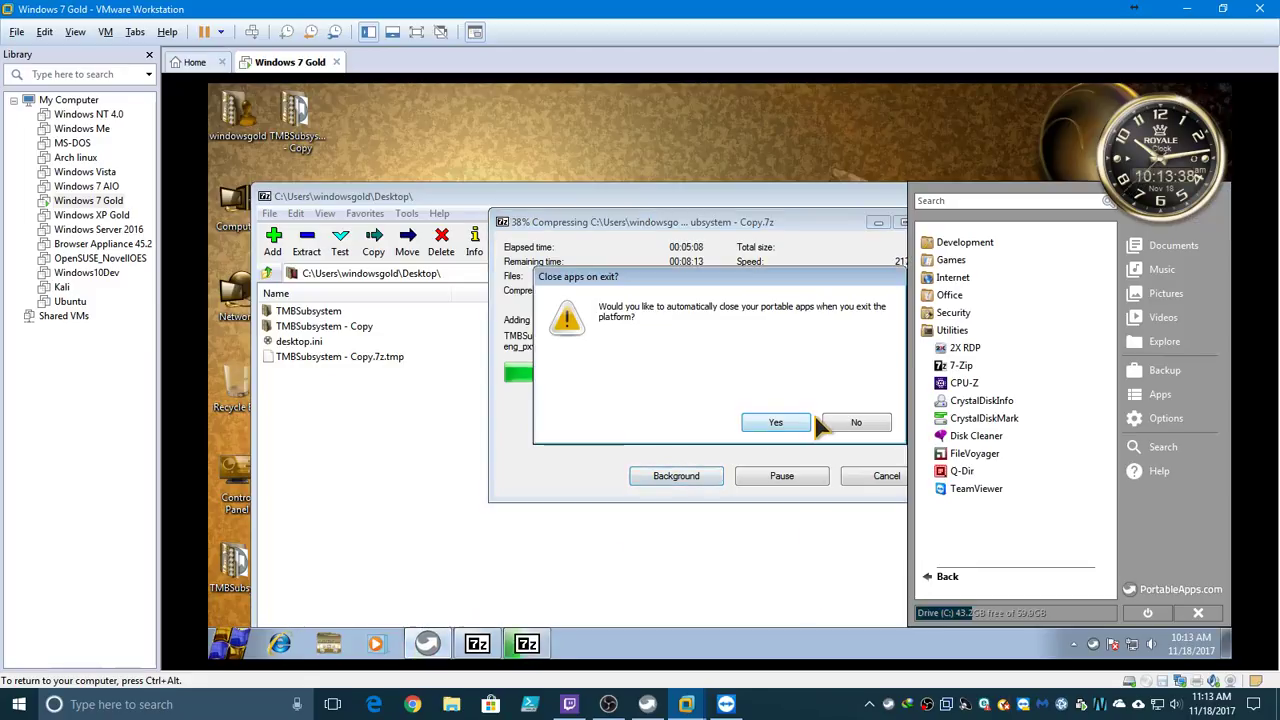
click(853, 424)
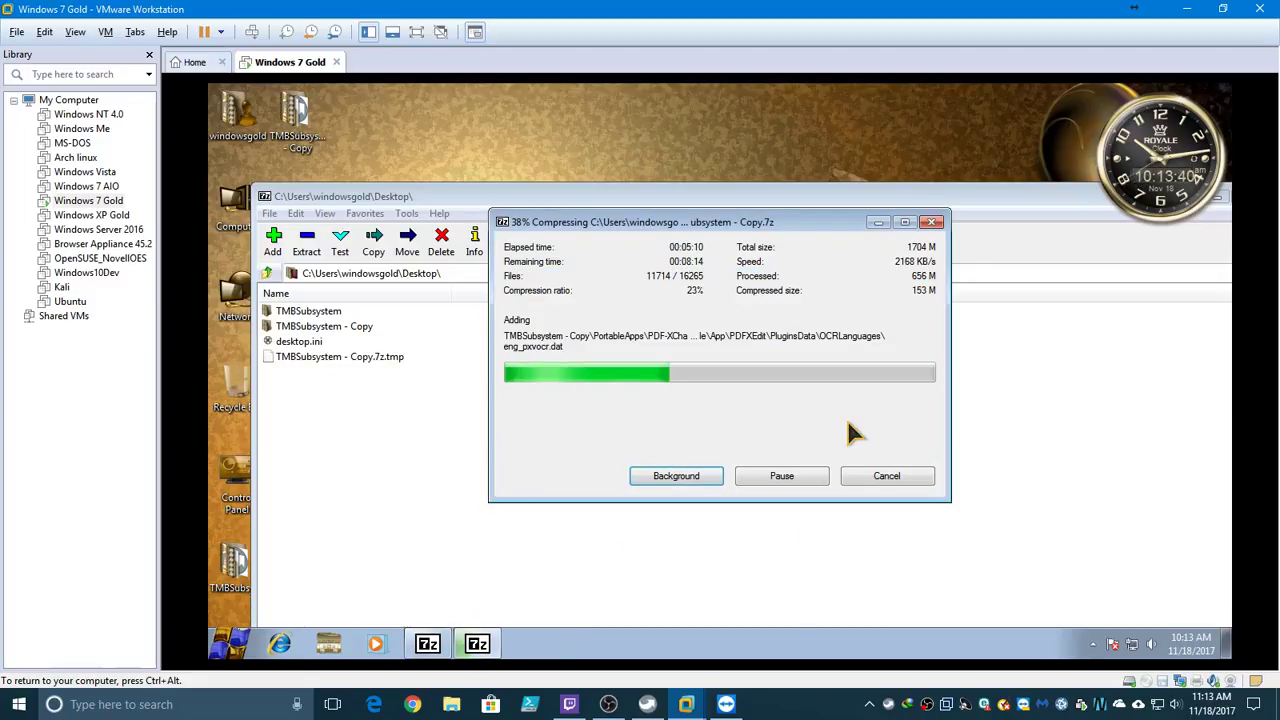
mouse_move(432, 641)
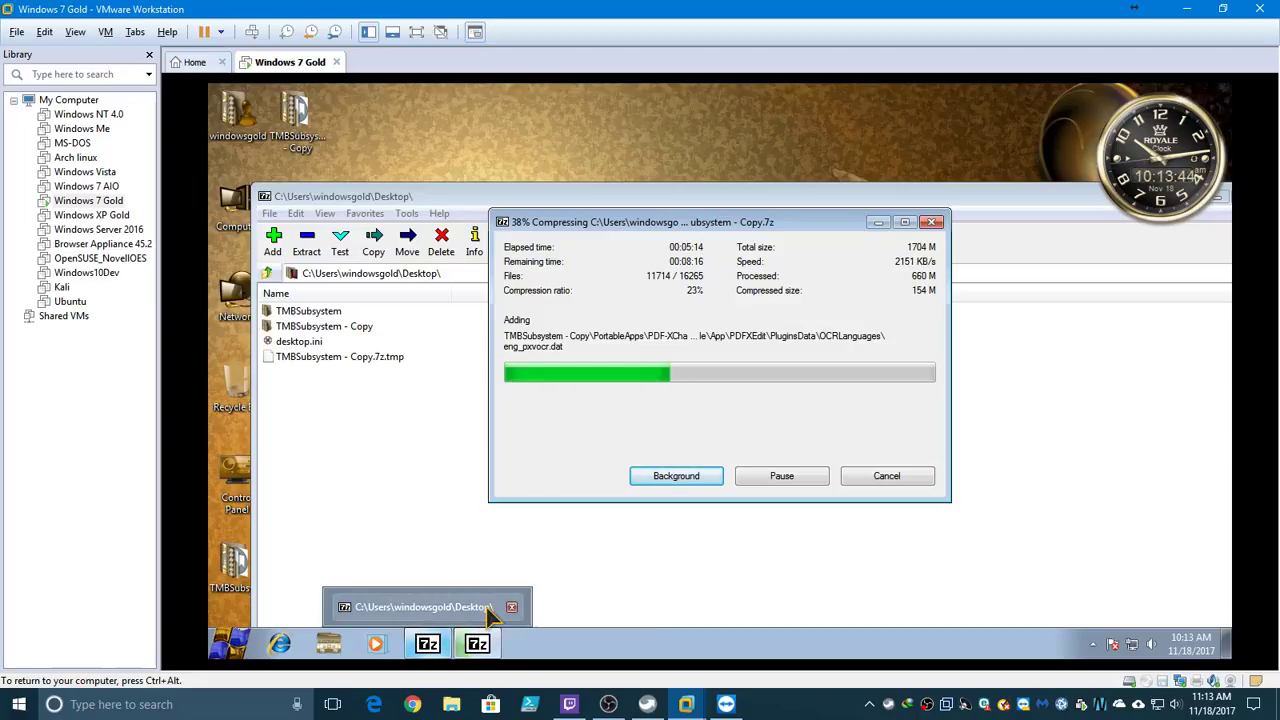
Step: Close the 7-Zip file manager, nudge the progress dialog left, and dismiss the Start menu
click(511, 607)
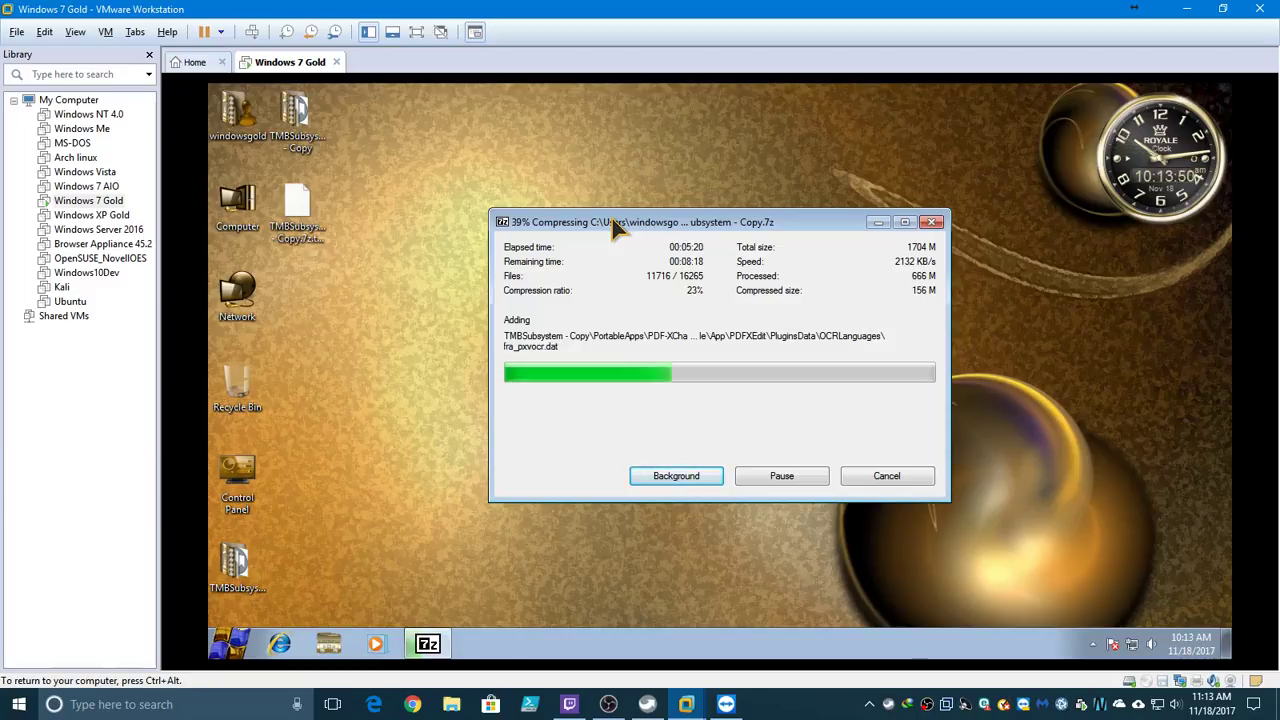
drag(612, 216, 575, 227)
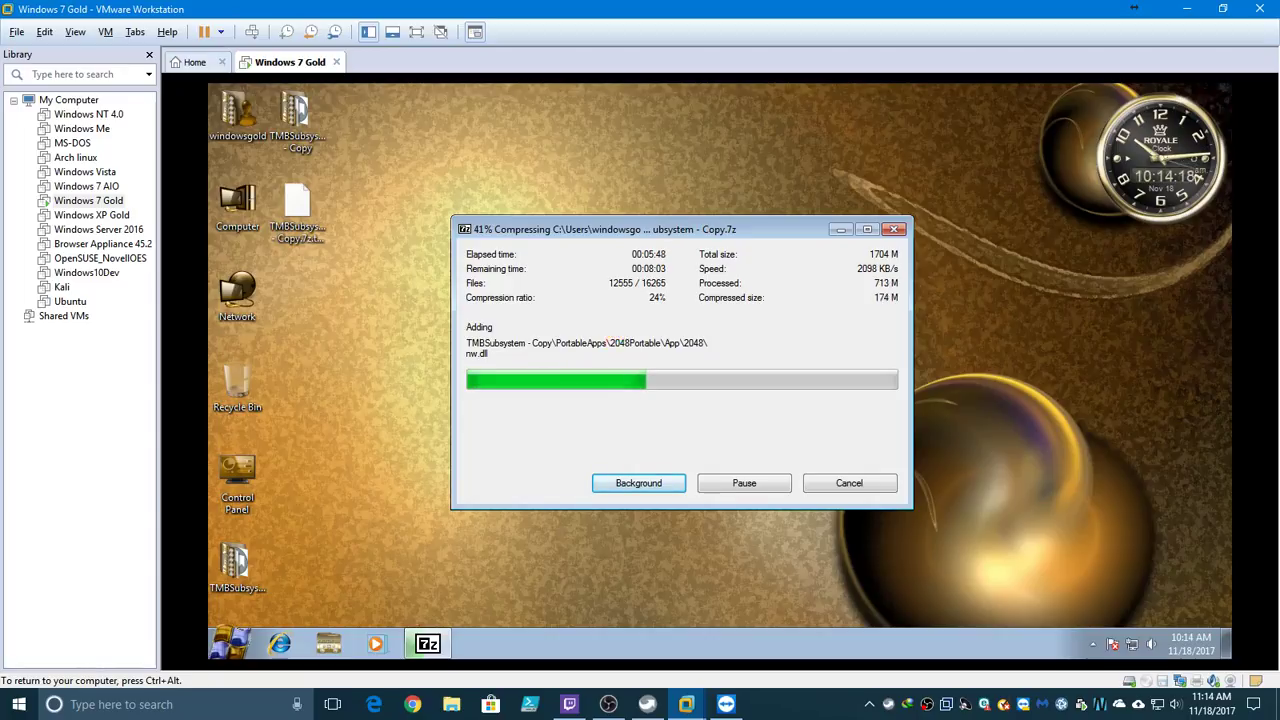
click(230, 642)
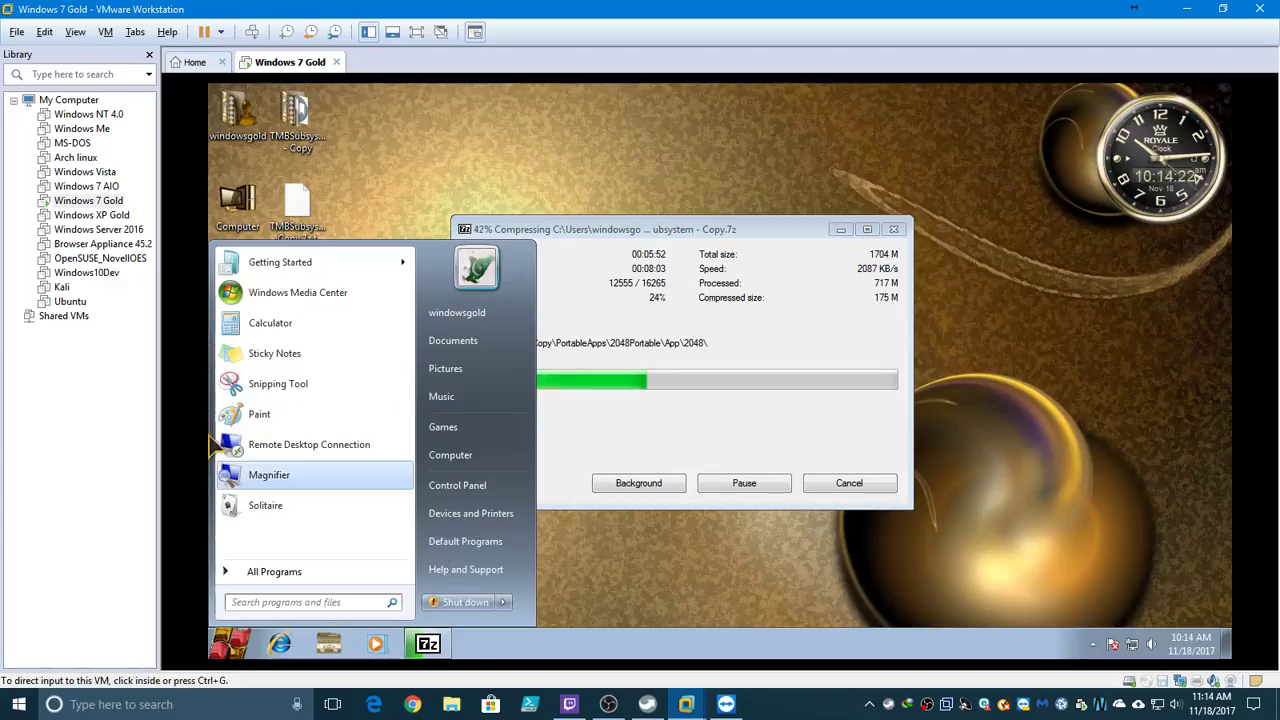
click(589, 410)
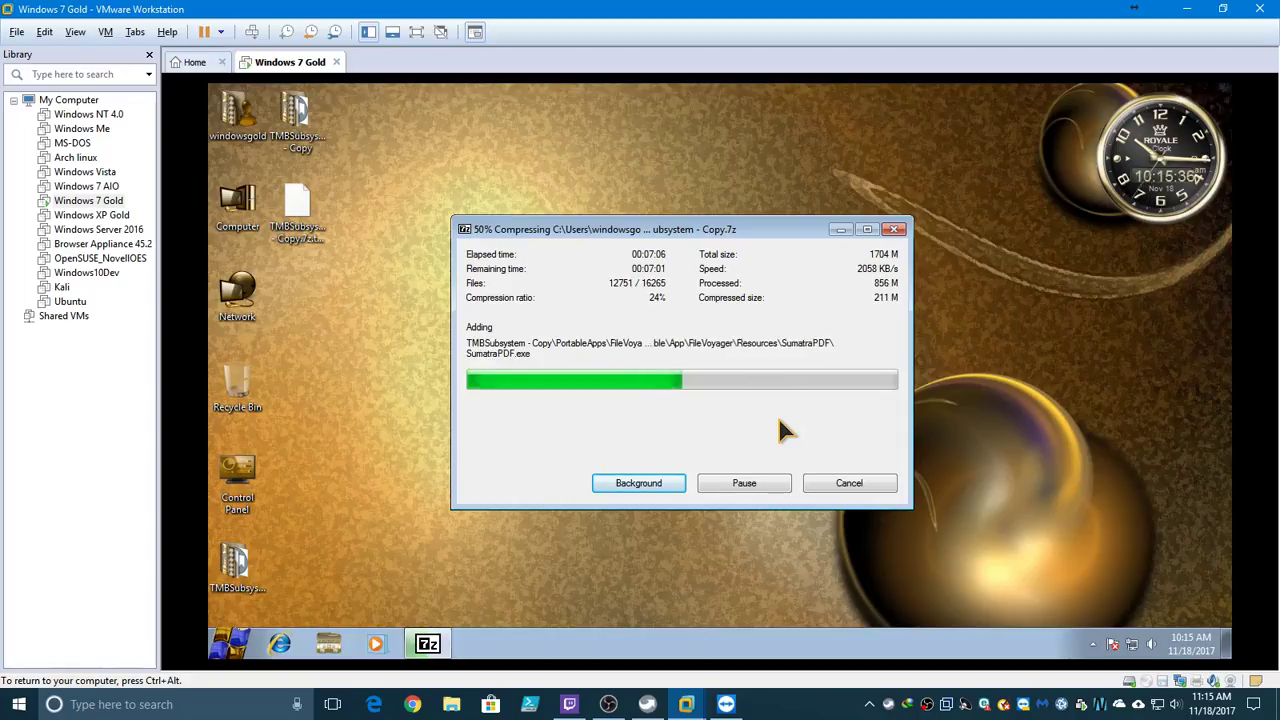
Step: Try launching Atomic Tanks from the Games category and dismiss the missing-executable error
click(887, 704)
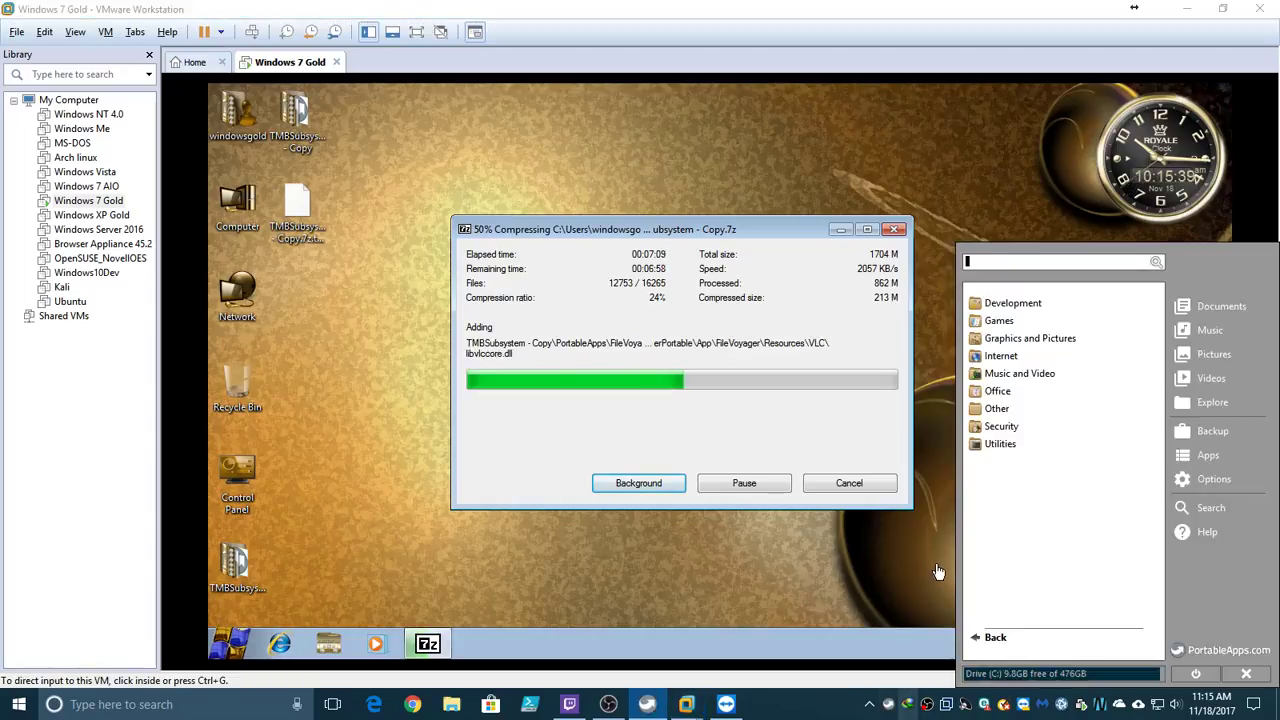
click(1006, 303)
click(1000, 550)
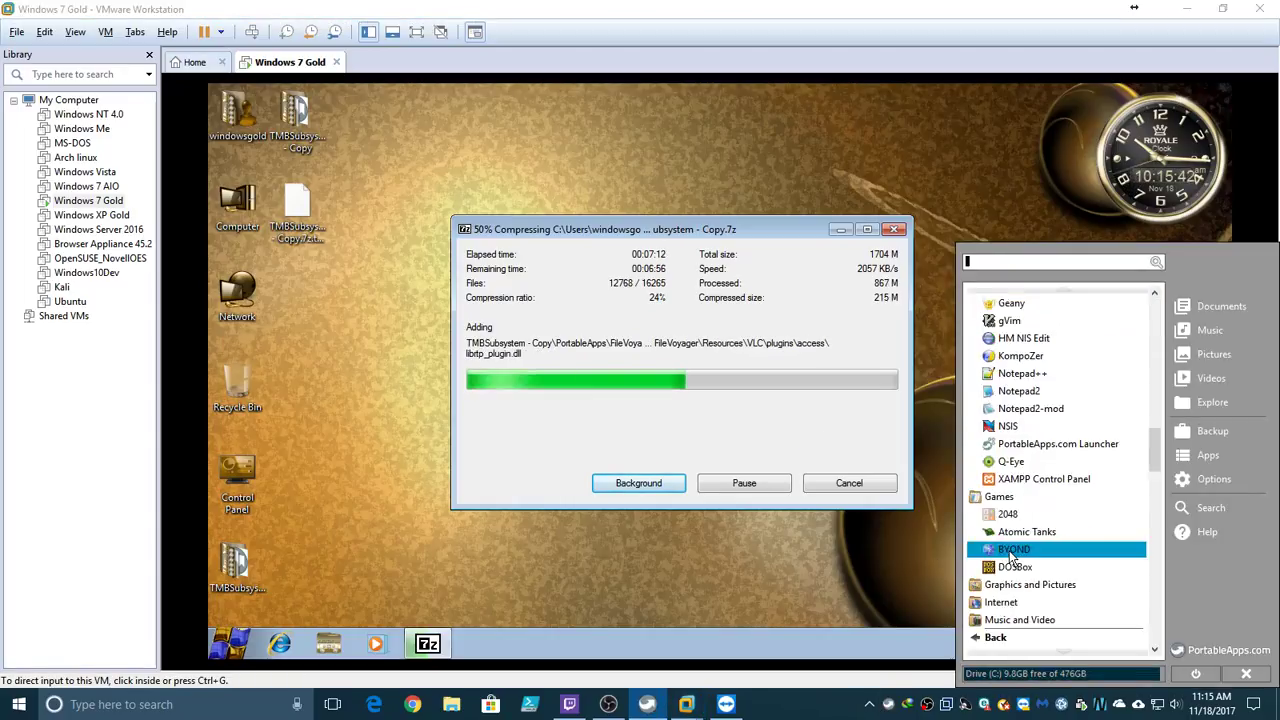
click(1000, 568)
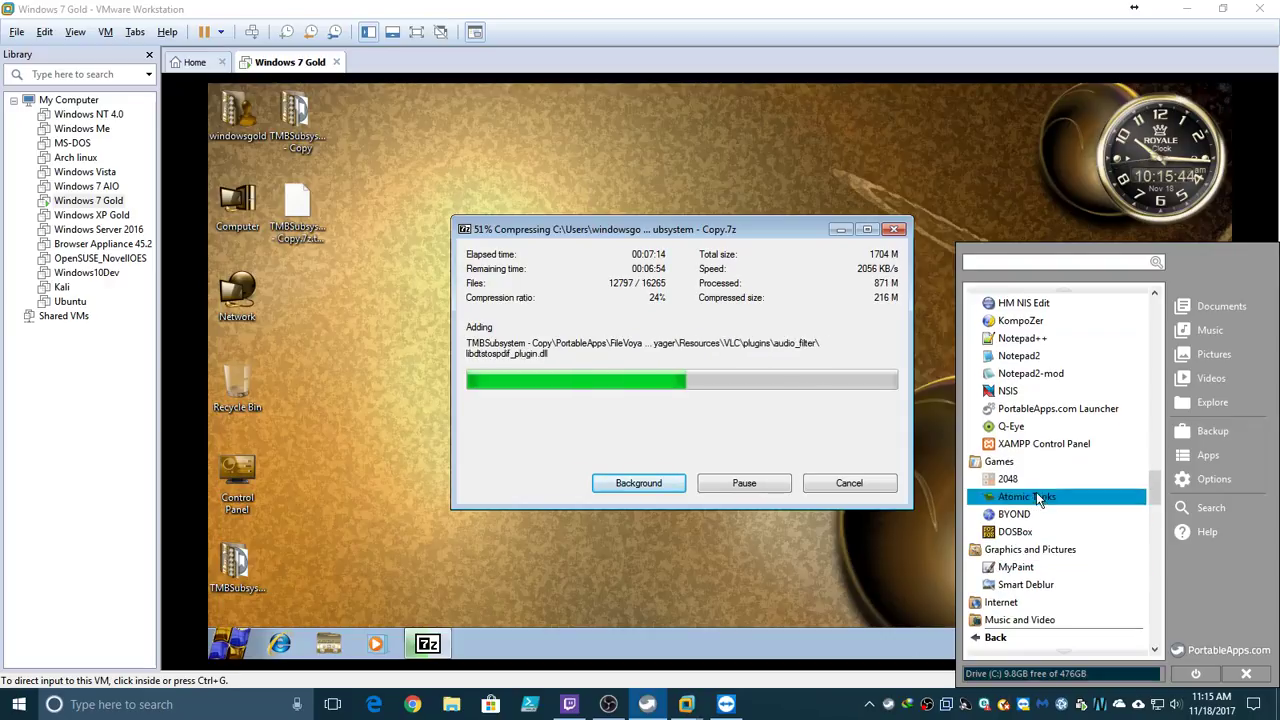
click(1035, 495)
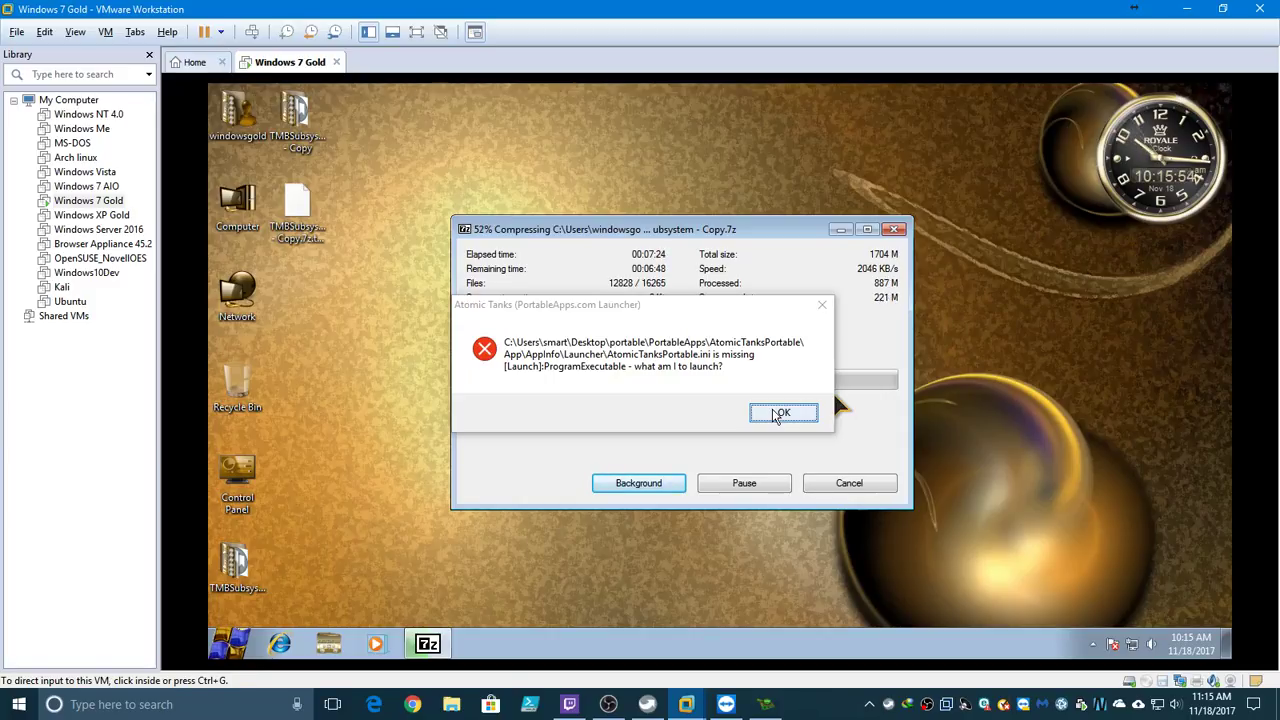
click(780, 414)
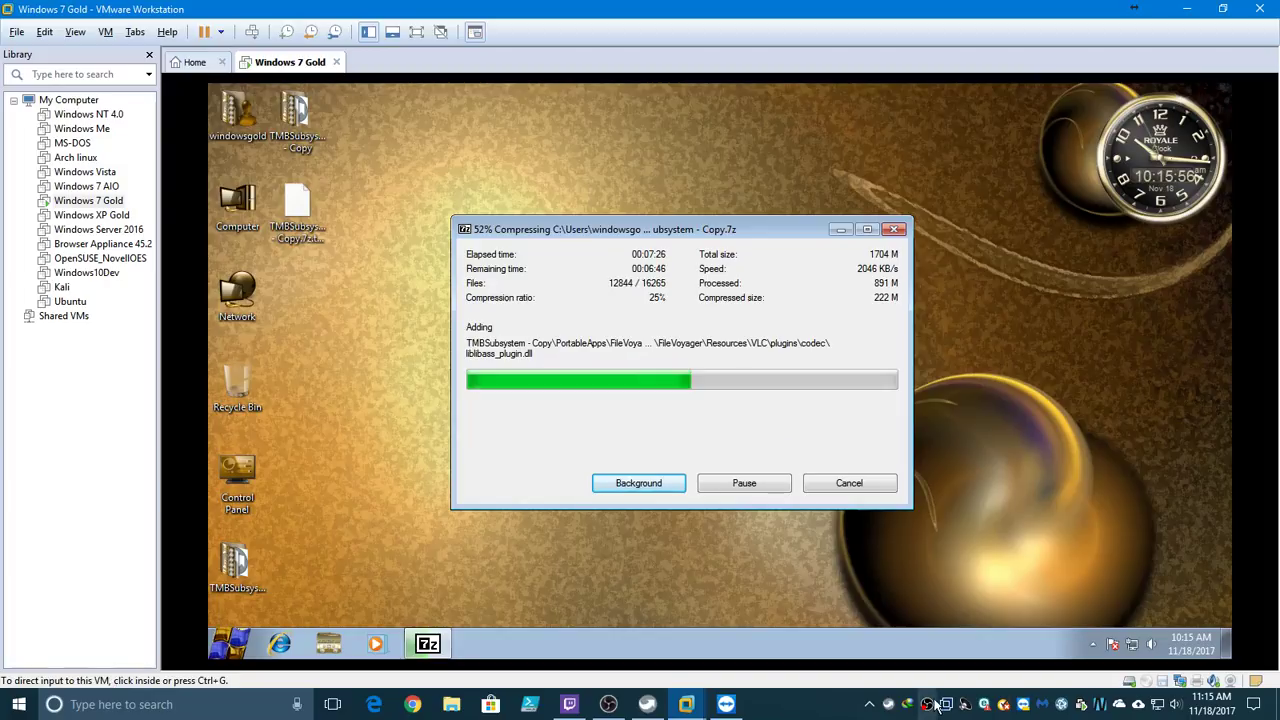
Step: Uninstall Atomic Tanks from its right-click menu, then briefly browse the drive's files
click(888, 704)
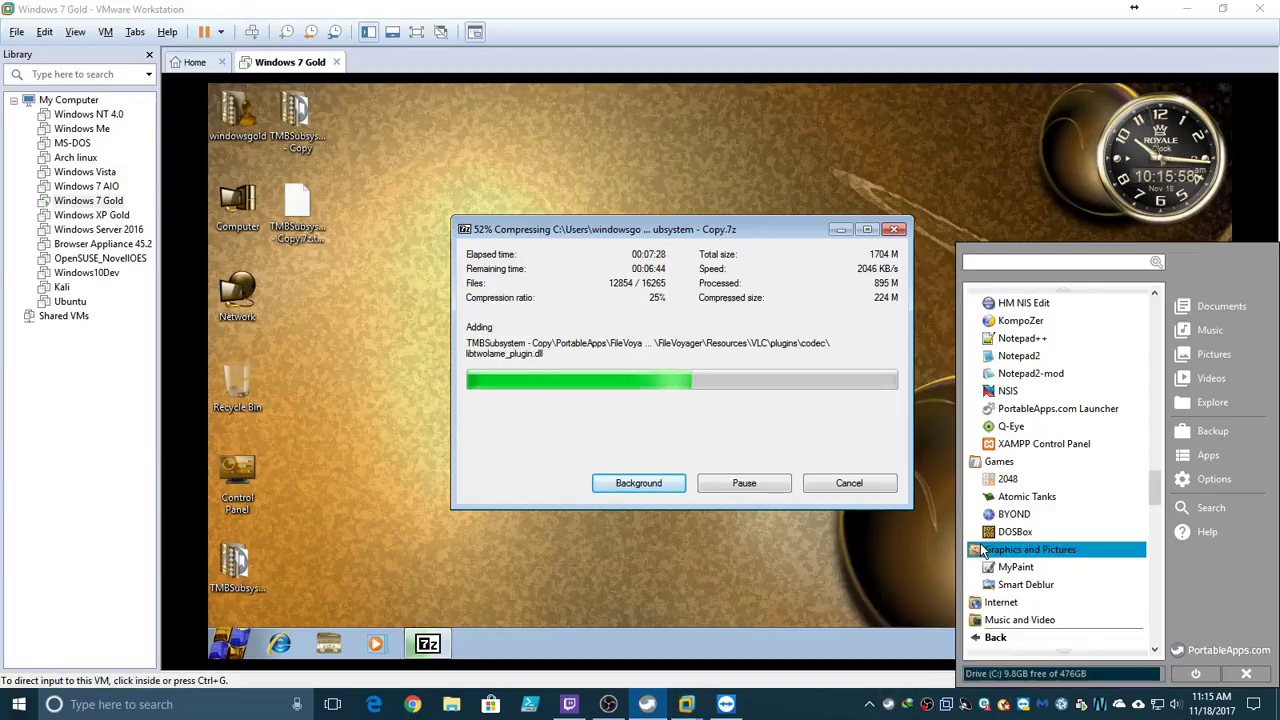
right_click(1026, 496)
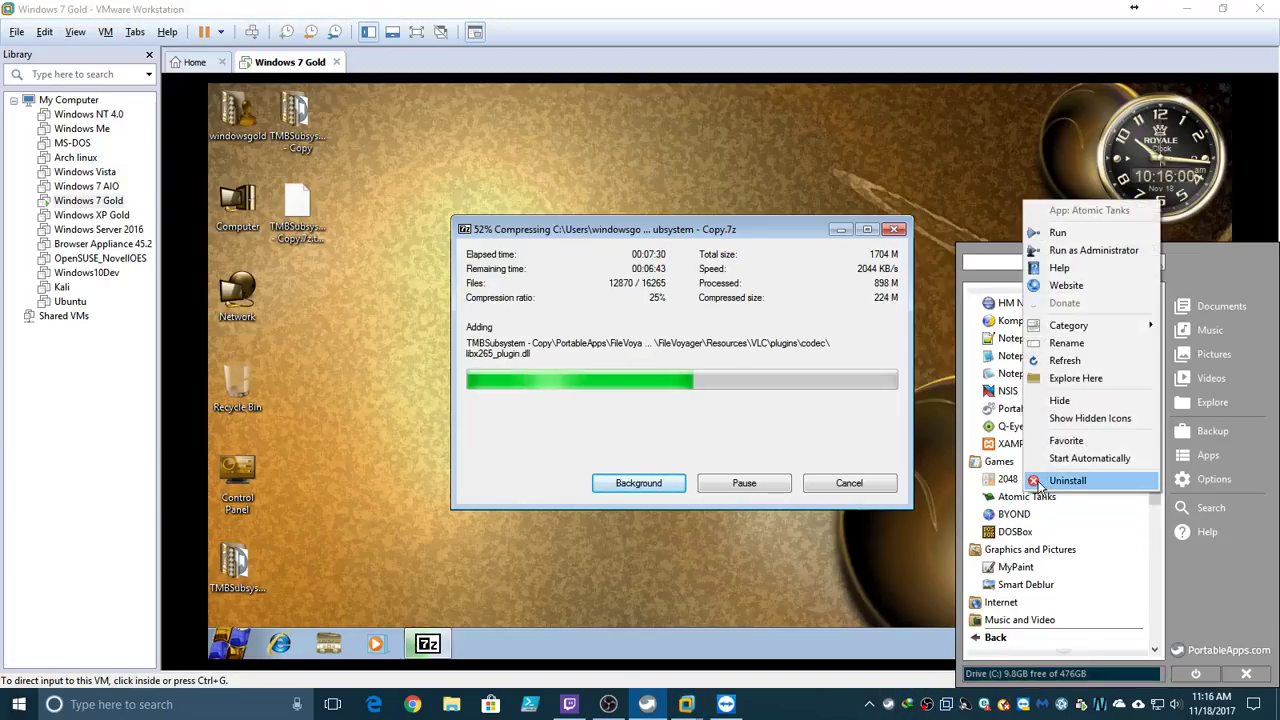
click(1058, 480)
click(680, 412)
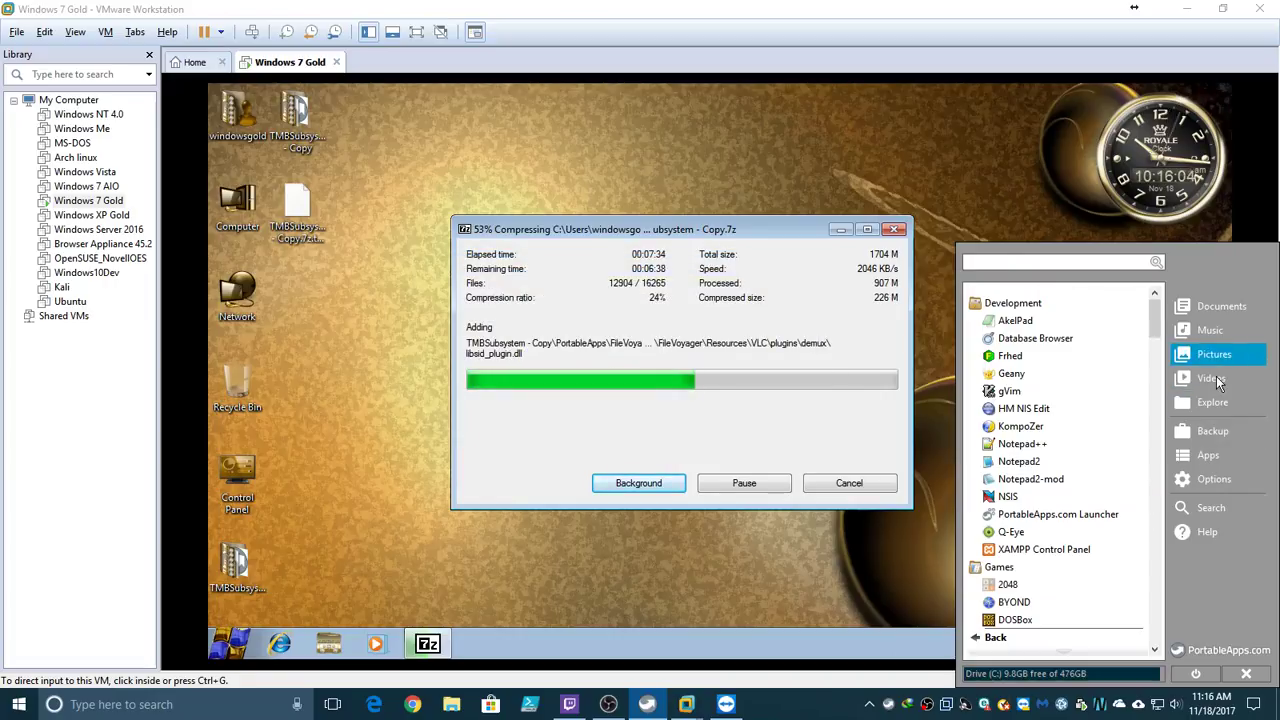
click(1205, 403)
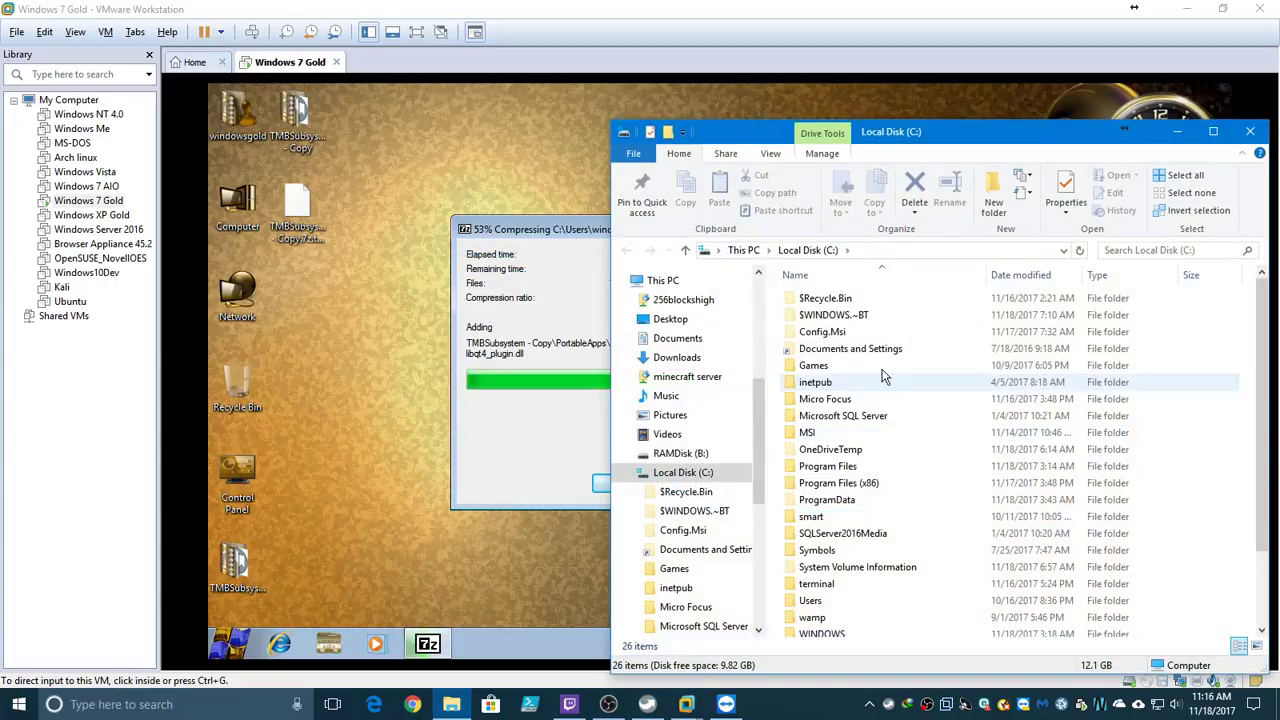
click(1250, 131)
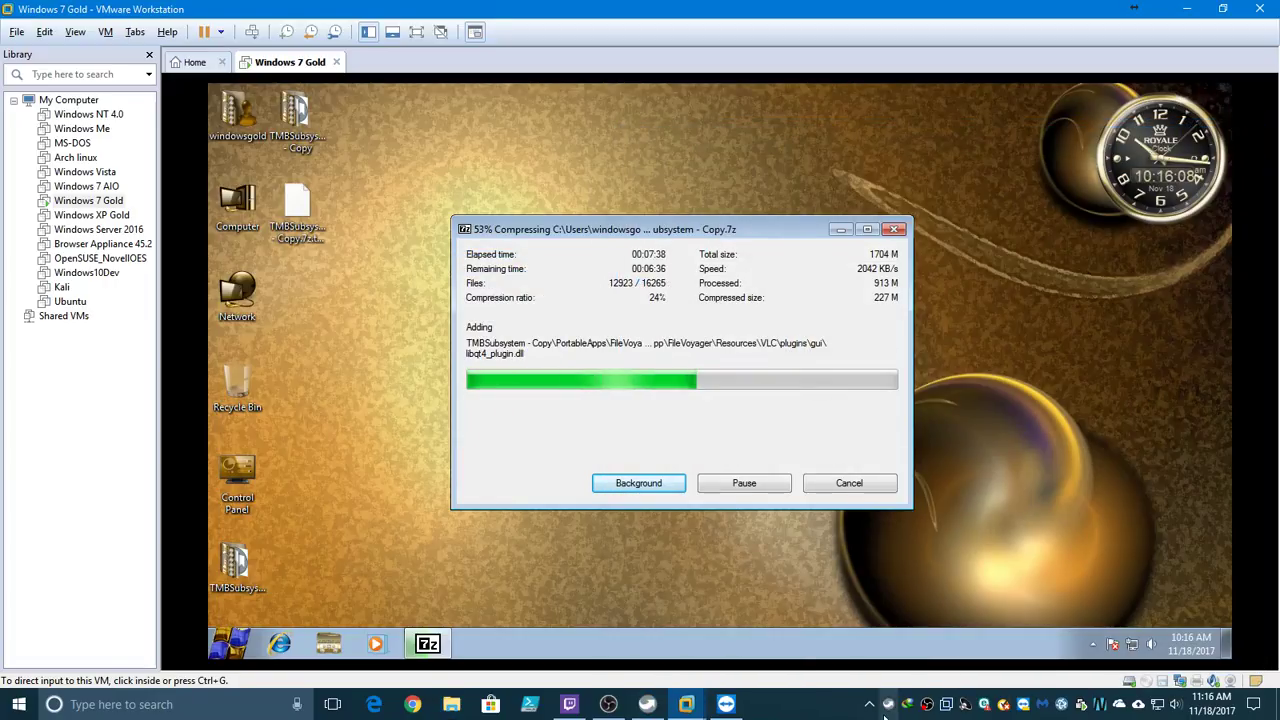
click(907, 704)
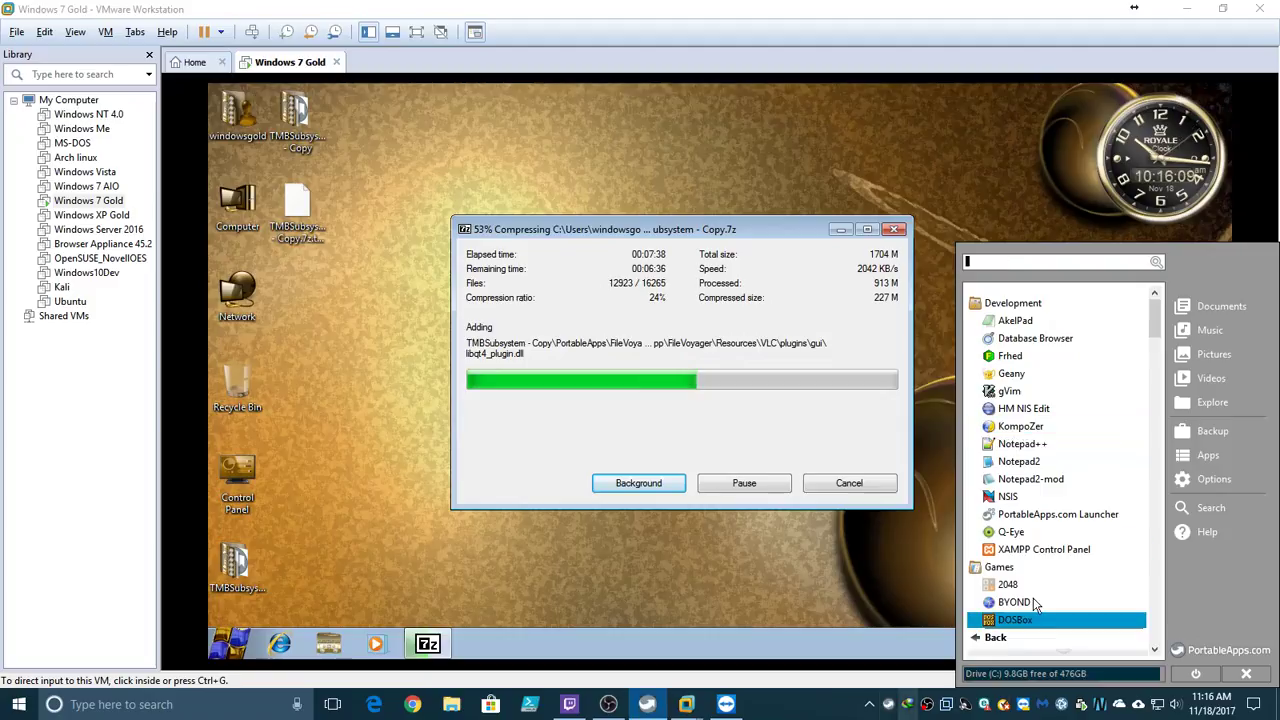
Step: Tick Atomic Tanks under Apps > Get More Apps > By Category and download it
click(1216, 457)
mouse_move(1215, 487)
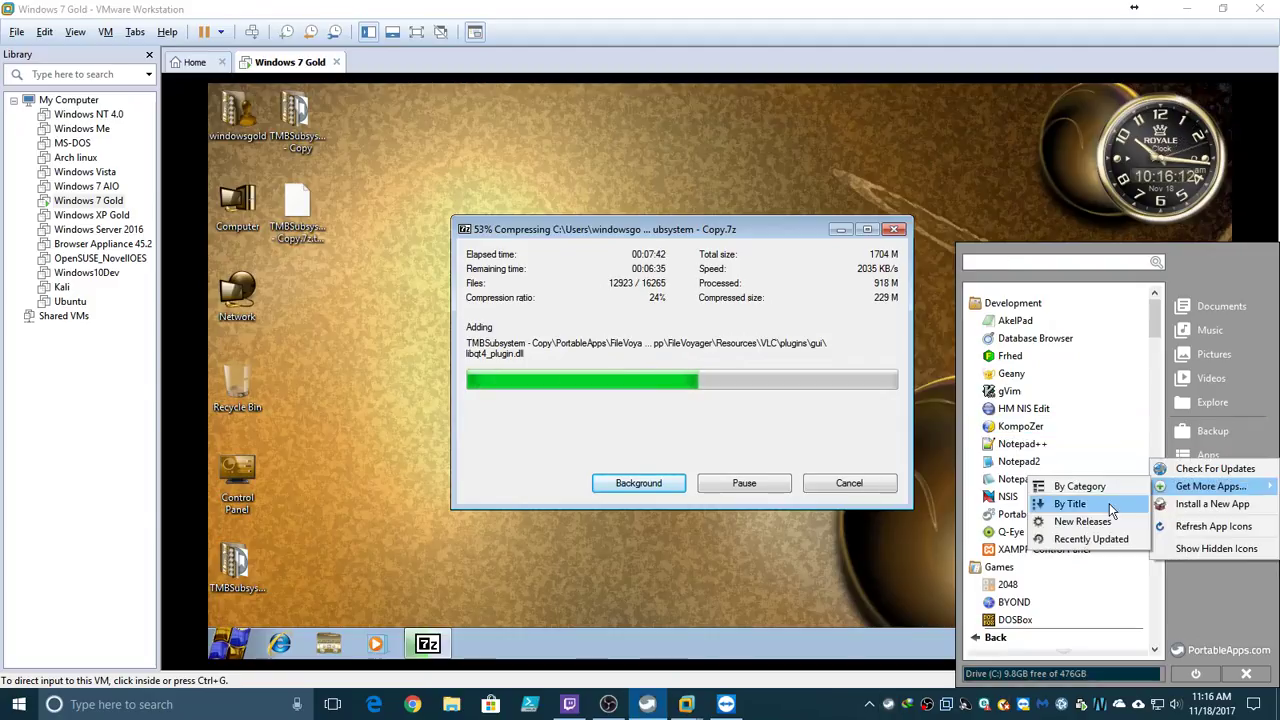
click(1082, 486)
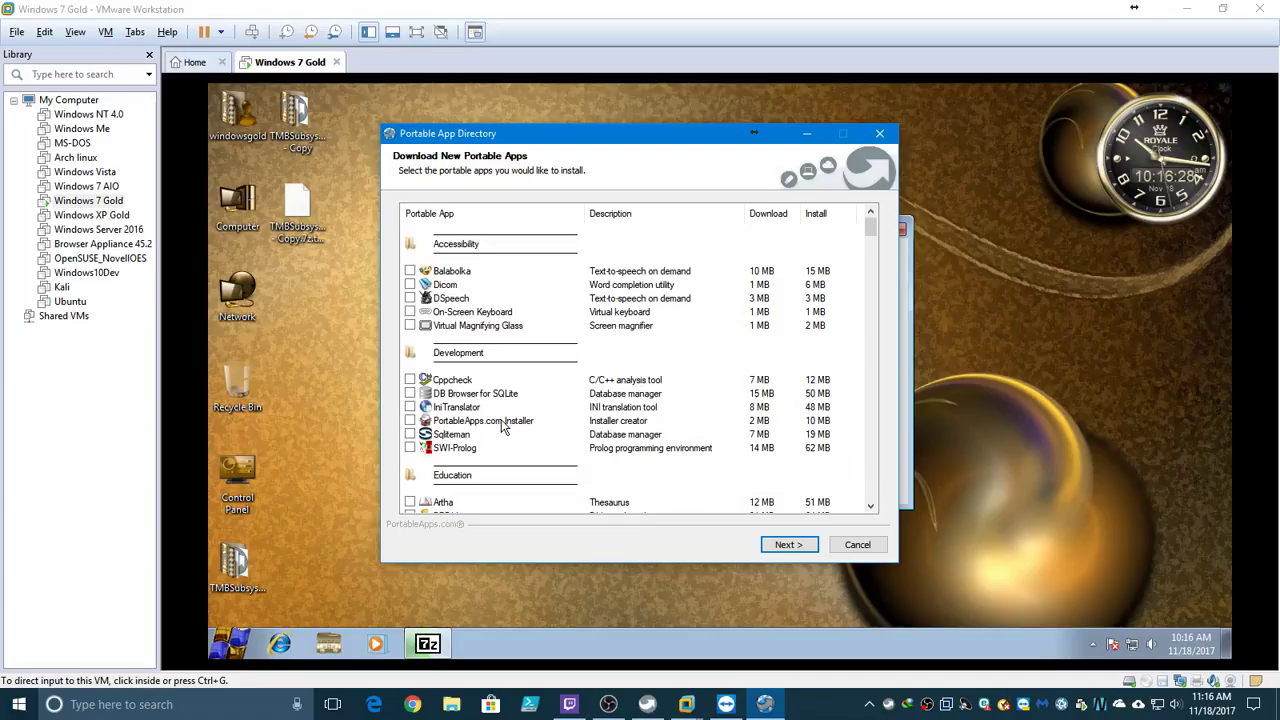
scroll(503, 428, down, 8)
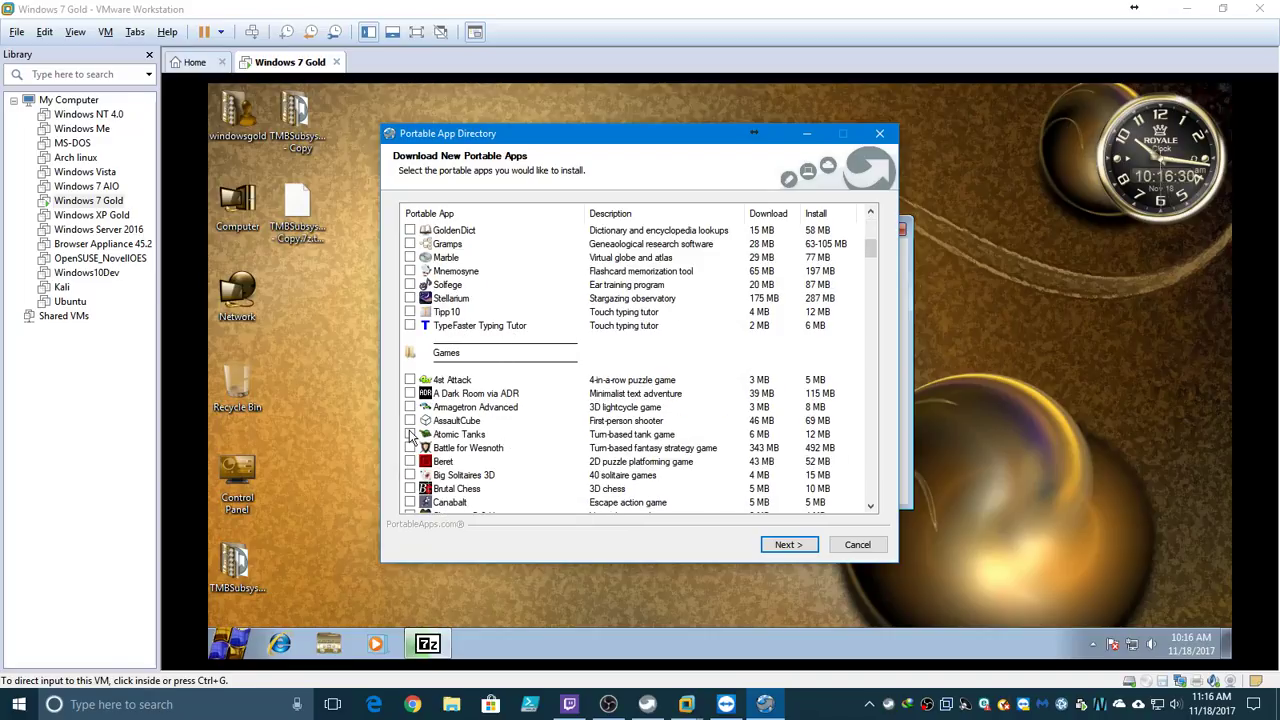
click(786, 545)
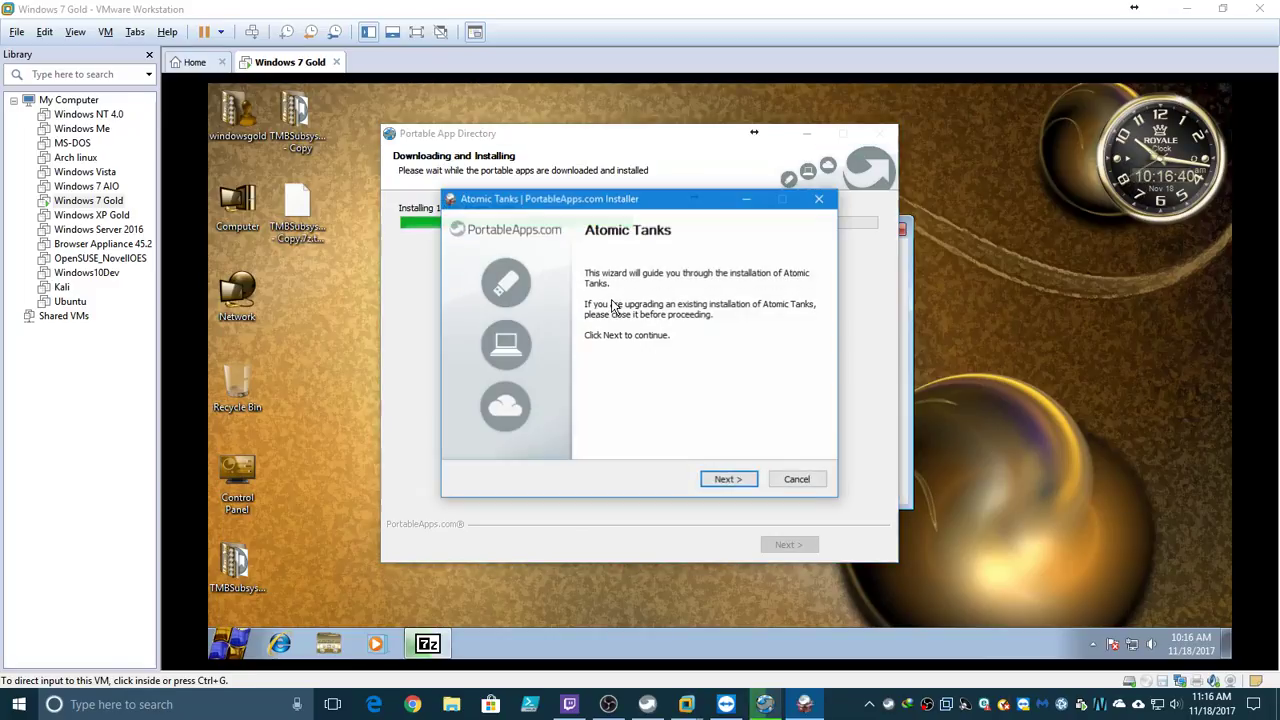
Step: Install Atomic Tanks to the suggested location through Finish and close the app directory
click(738, 479)
click(730, 480)
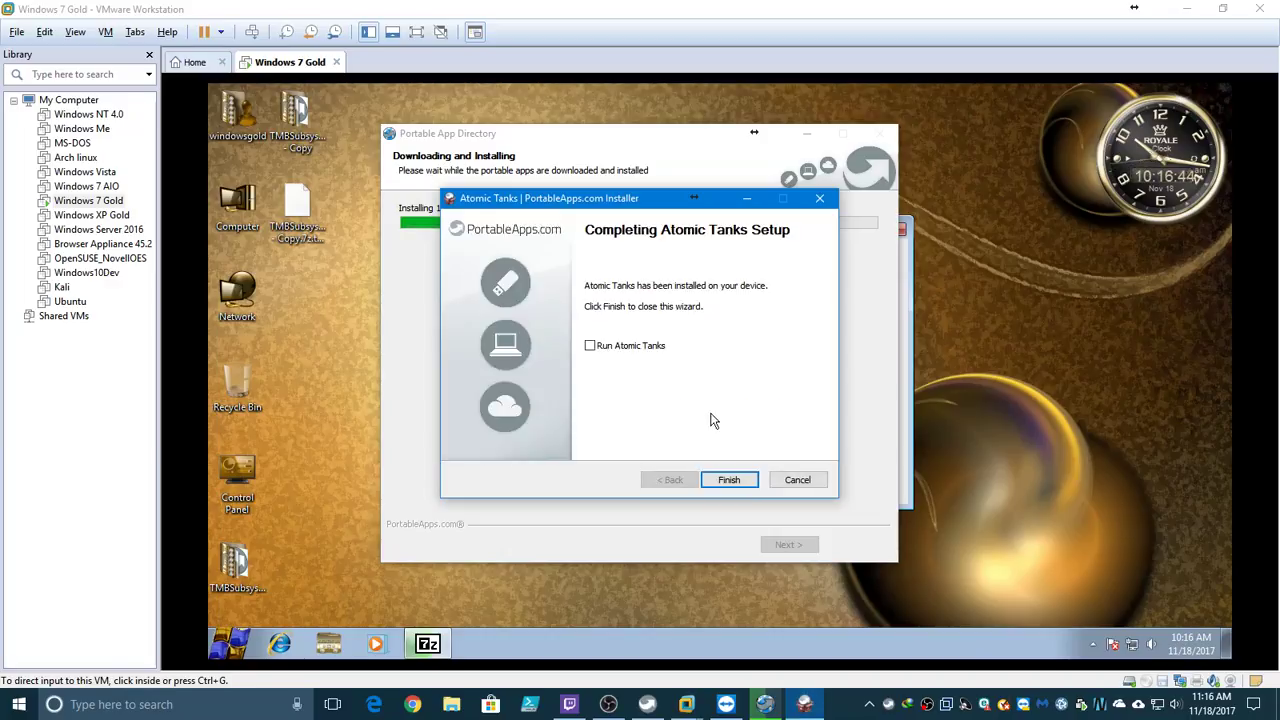
click(750, 478)
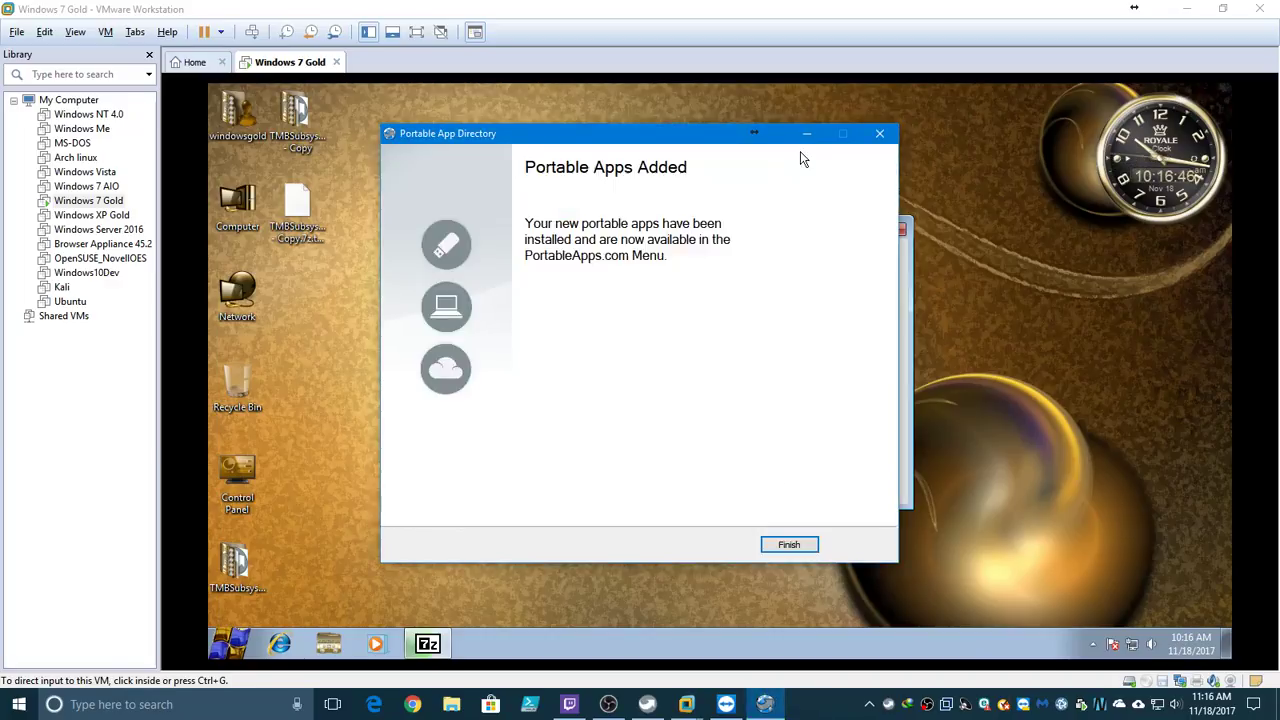
click(790, 542)
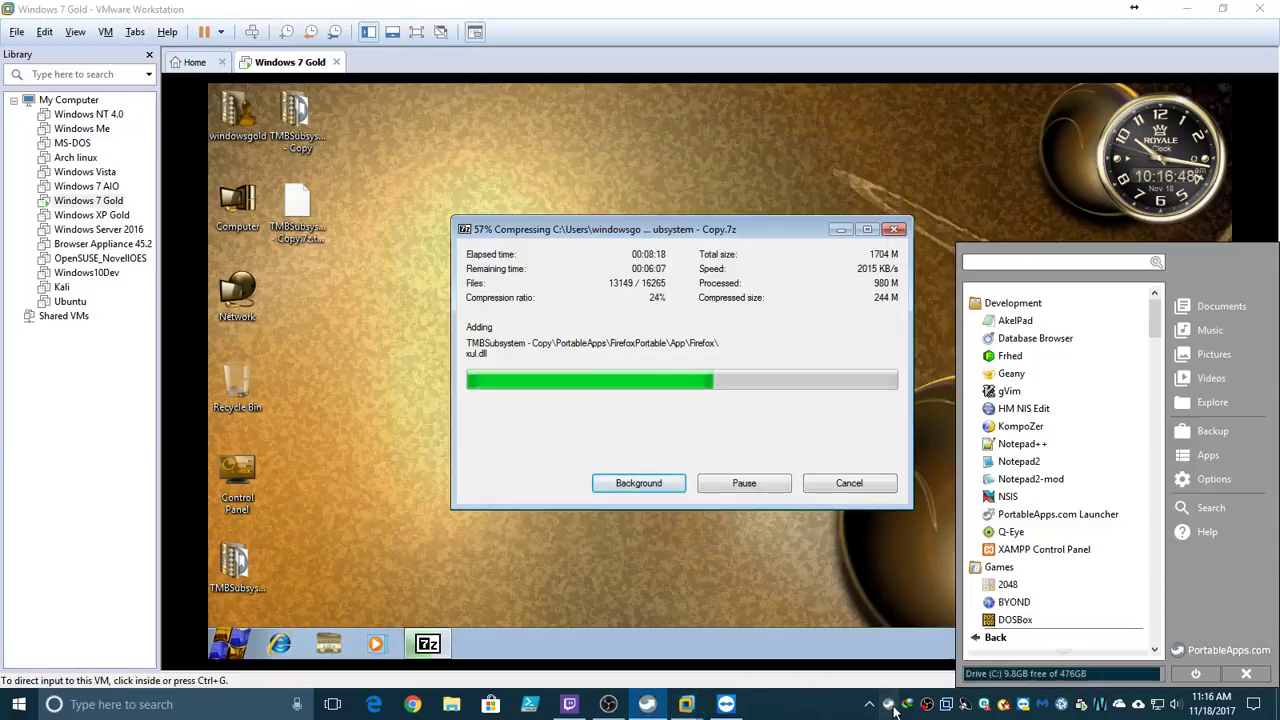
Step: Scroll to Games in the PortableApps menu and launch Atomic Tanks
scroll(1040, 552, down, 1)
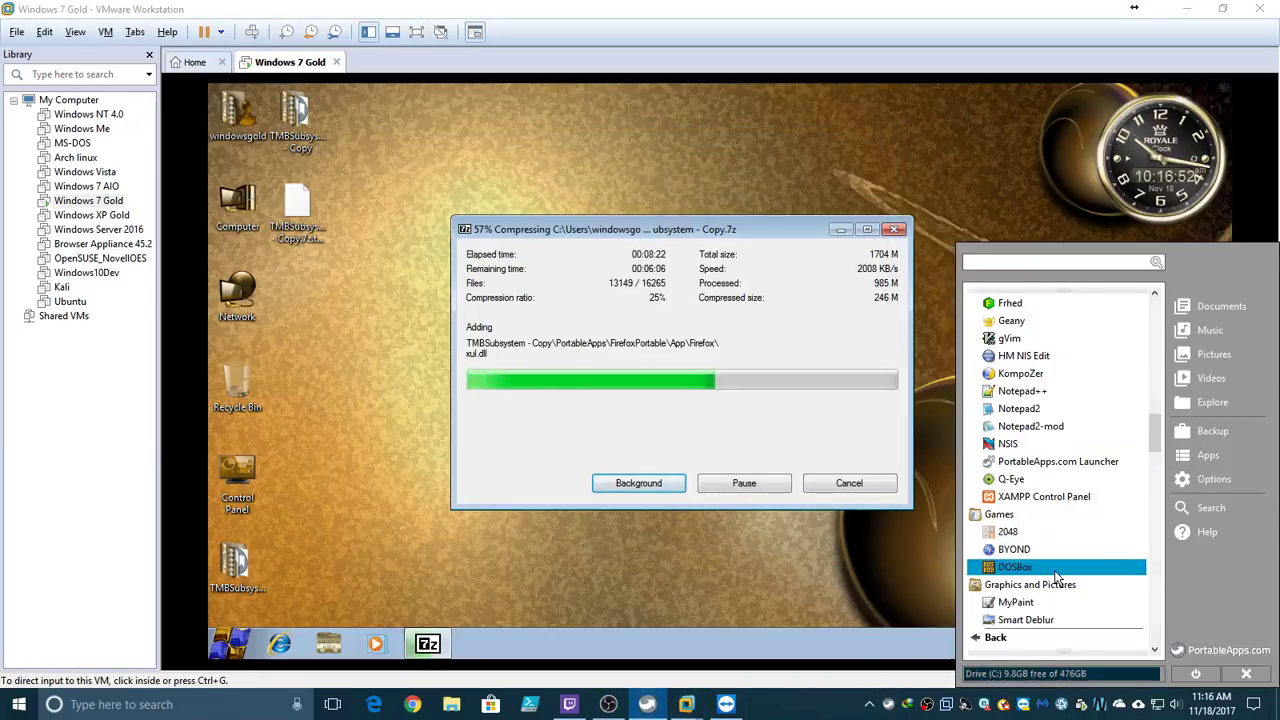
scroll(1057, 567, down, 1)
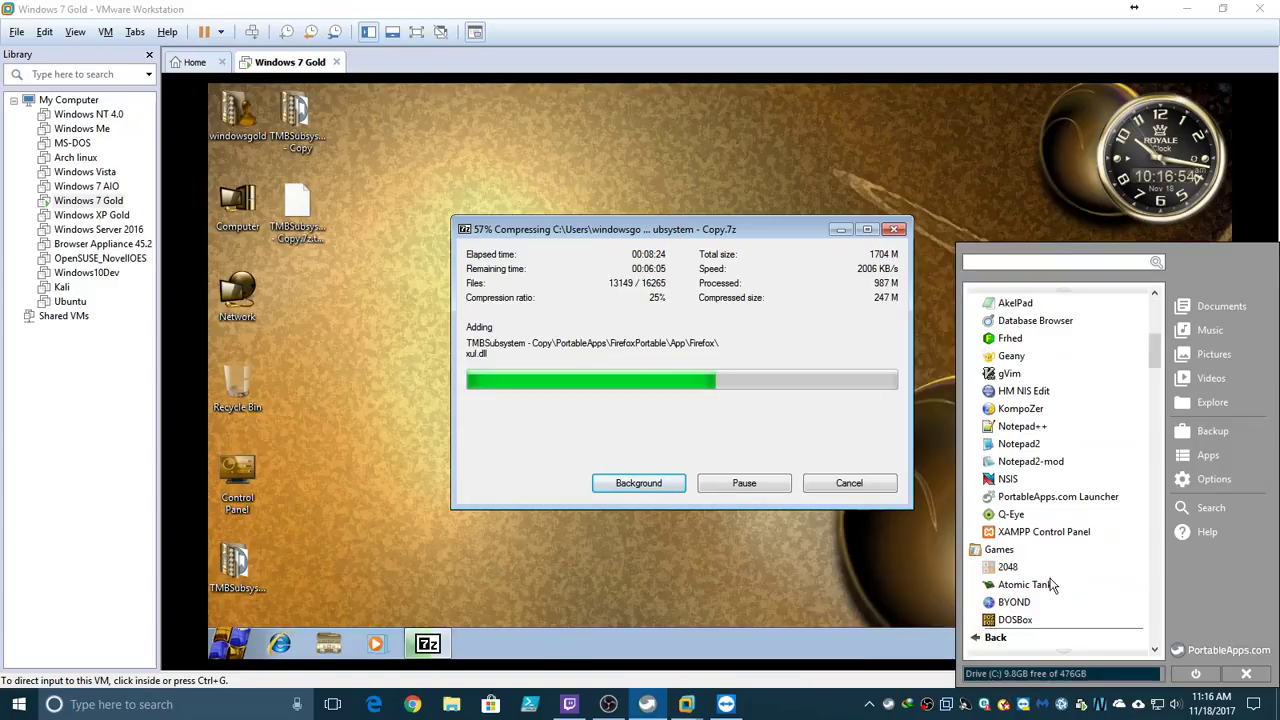
click(1049, 592)
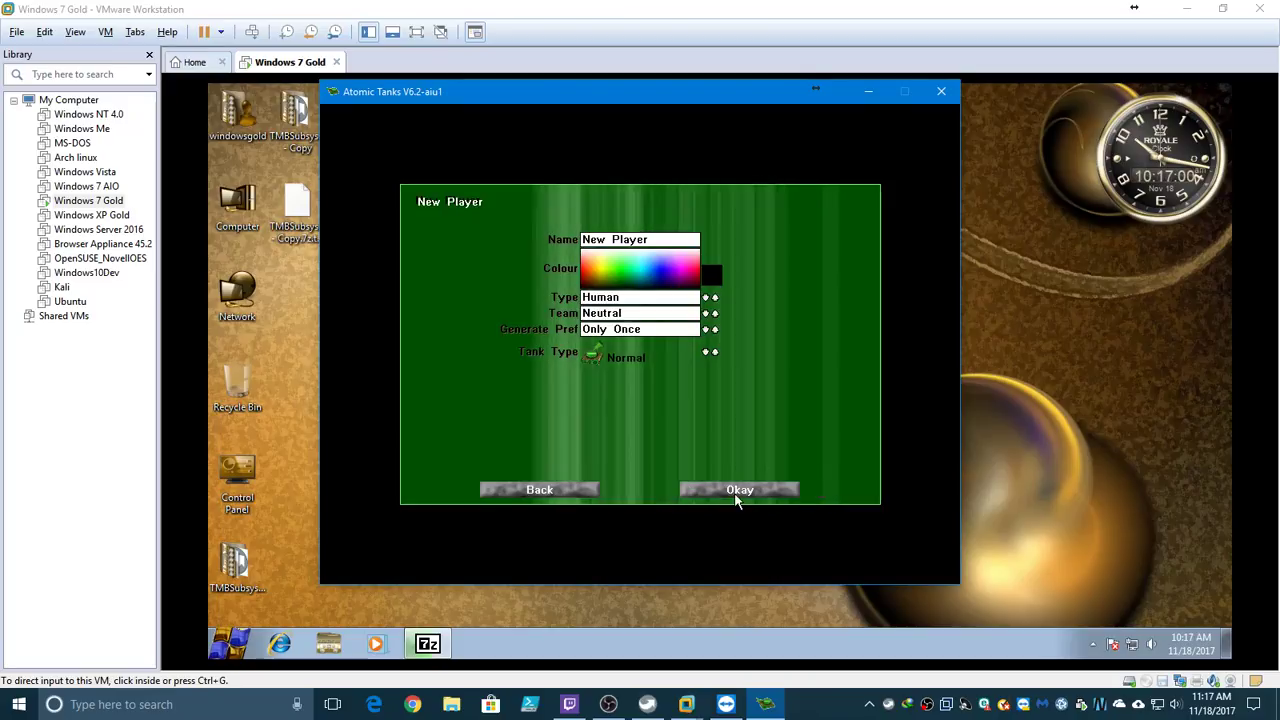
Step: Accept the new player, then start a game with Caesar and Hannibal set to 72 rounds
click(781, 488)
click(654, 174)
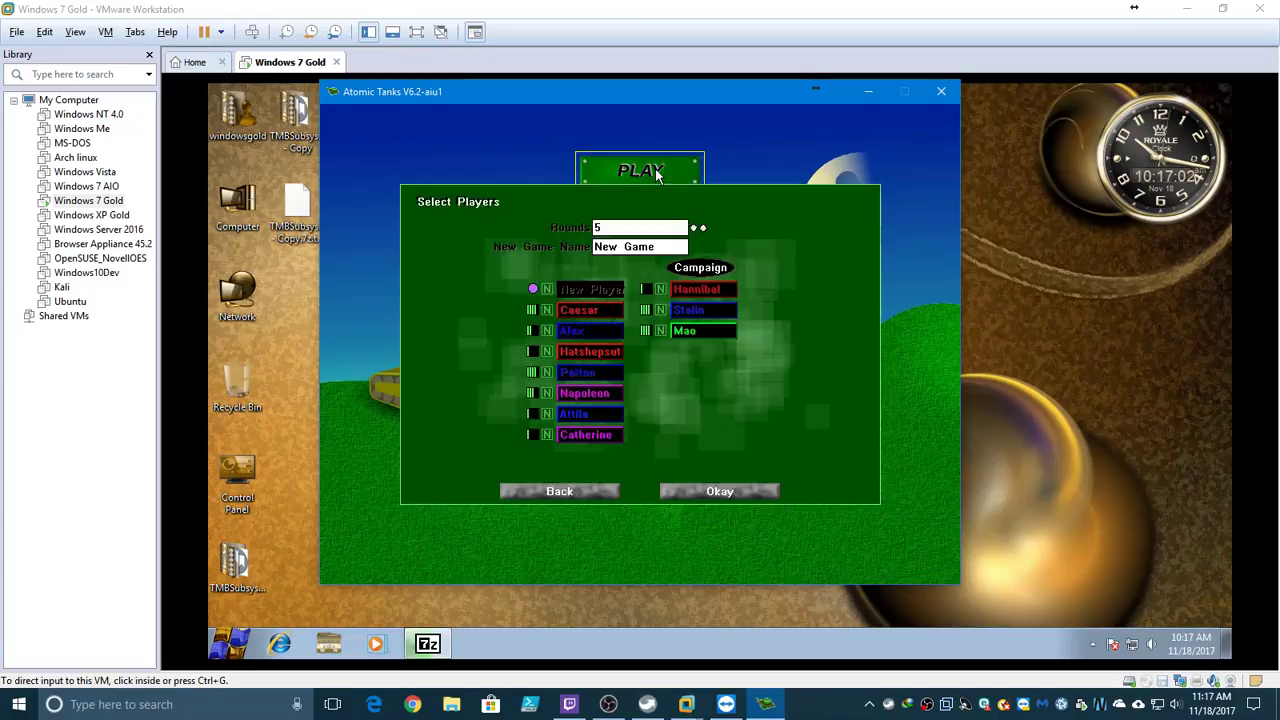
click(716, 486)
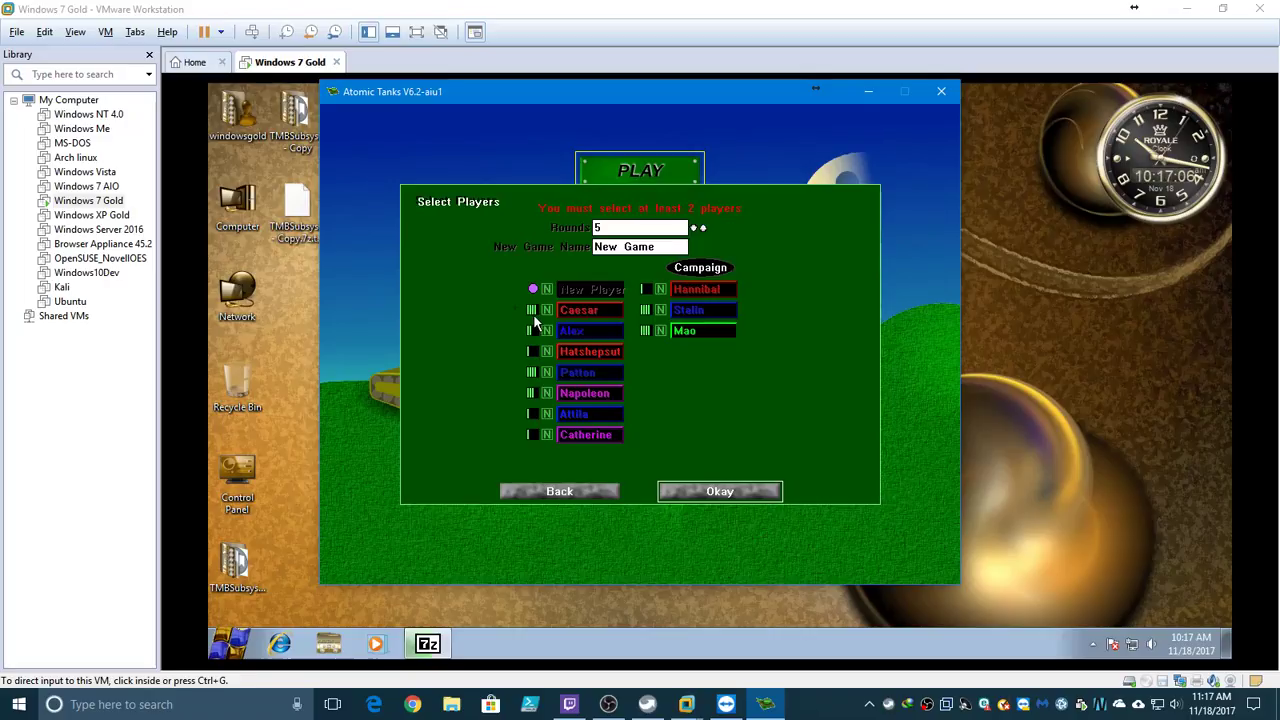
click(535, 316)
click(696, 491)
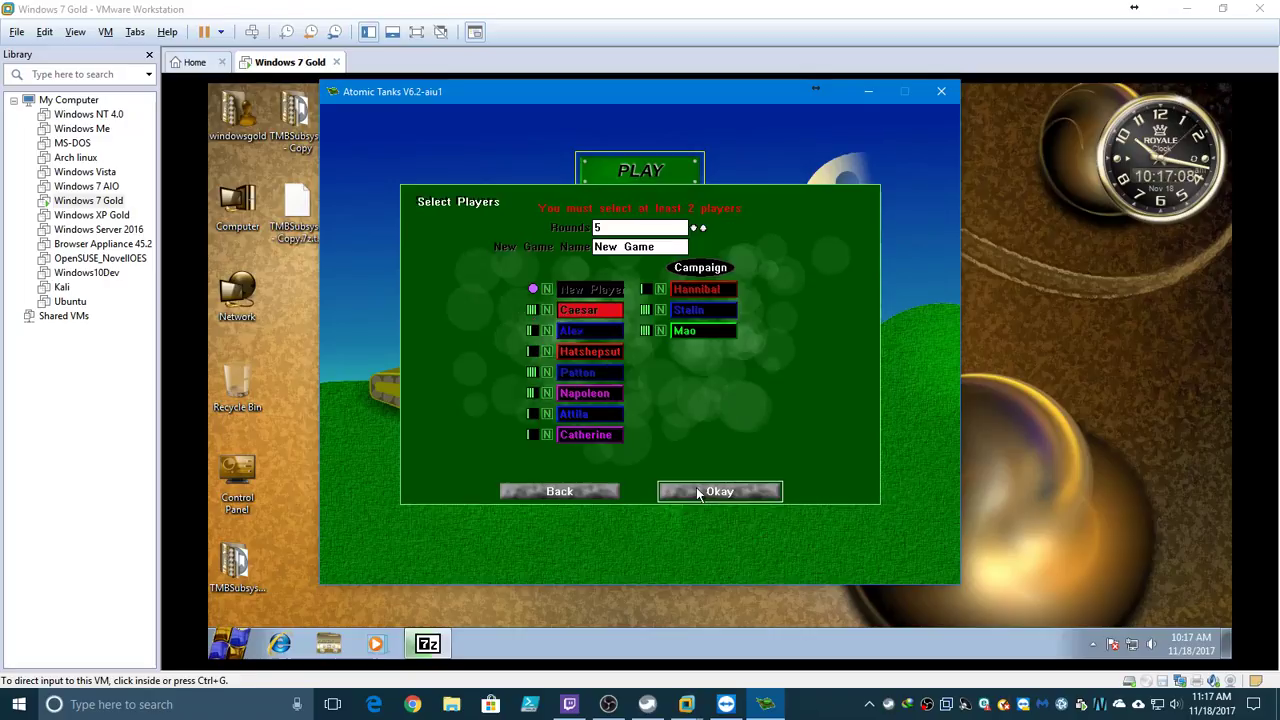
click(563, 238)
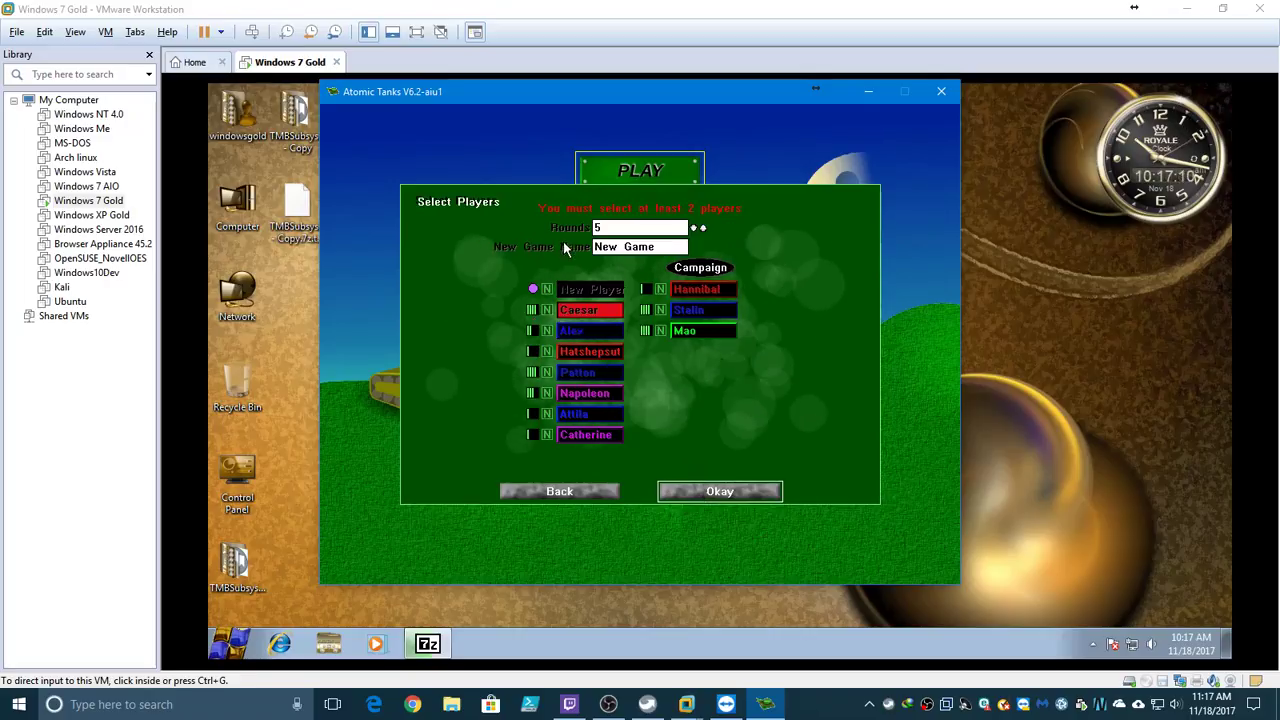
text(72)
click(698, 290)
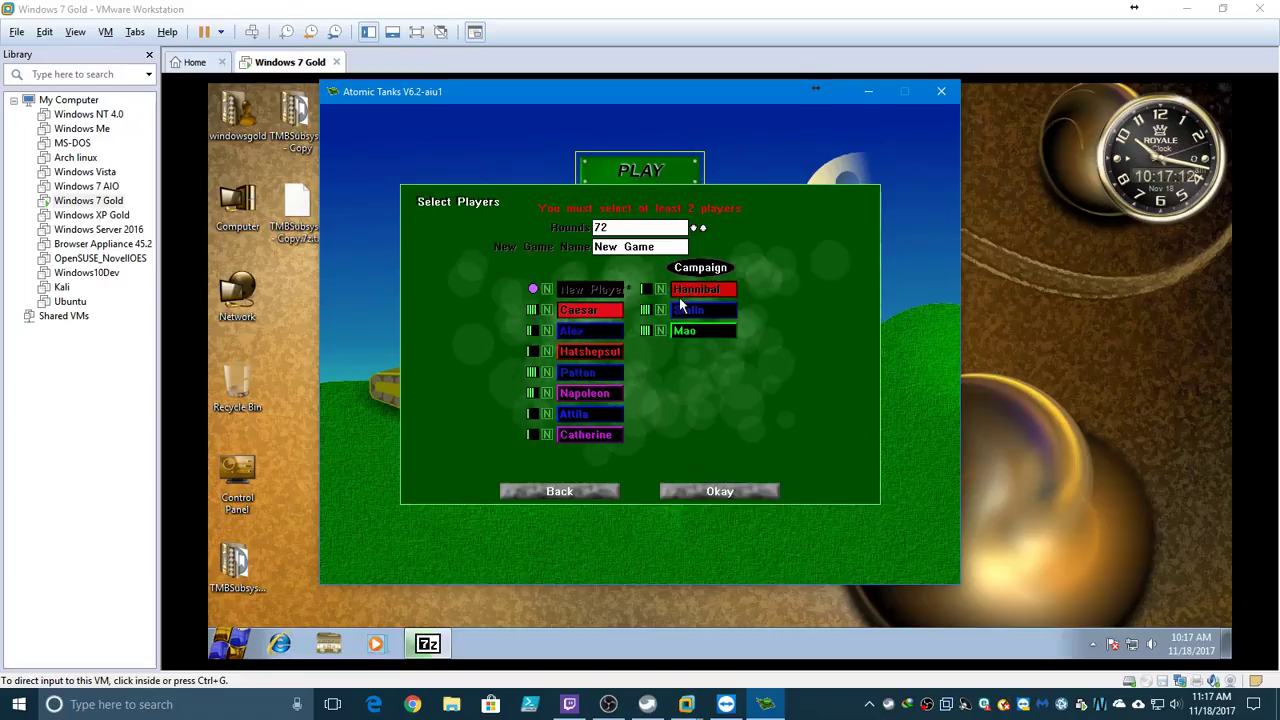
click(716, 491)
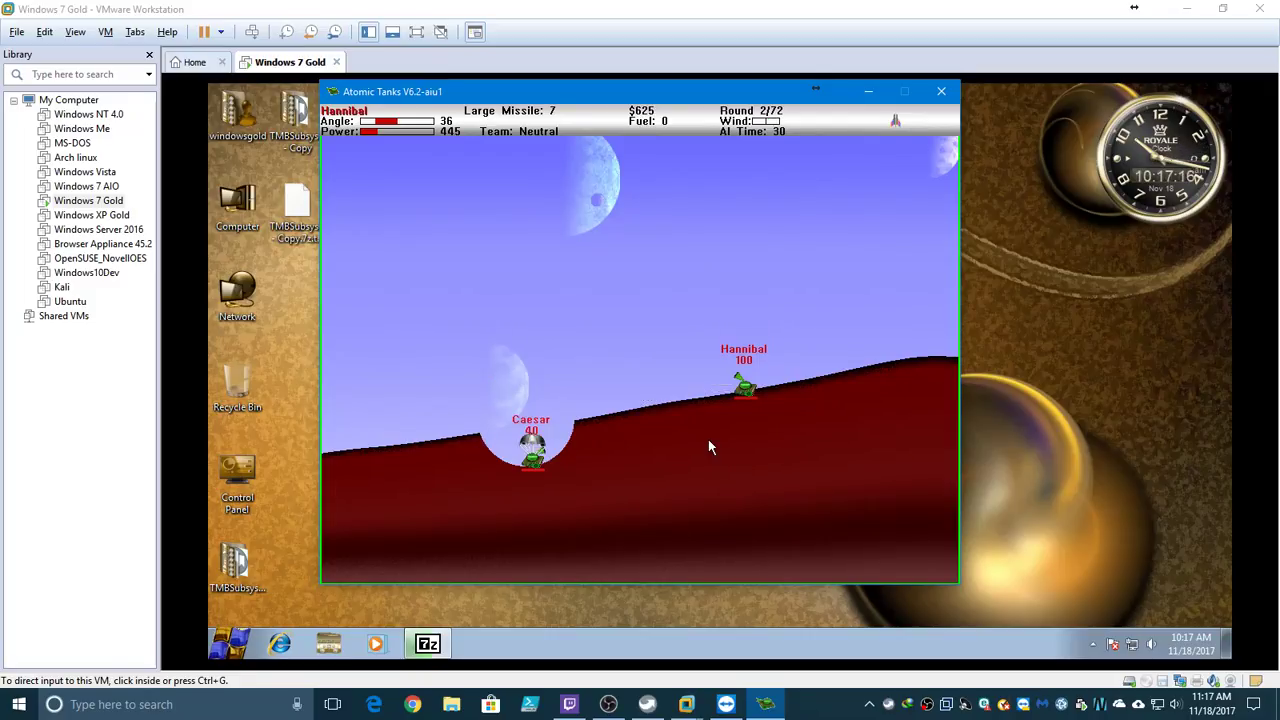
Step: Click through the Winner score screens for rounds 1 to 12, lowering the volume once
click(708, 446)
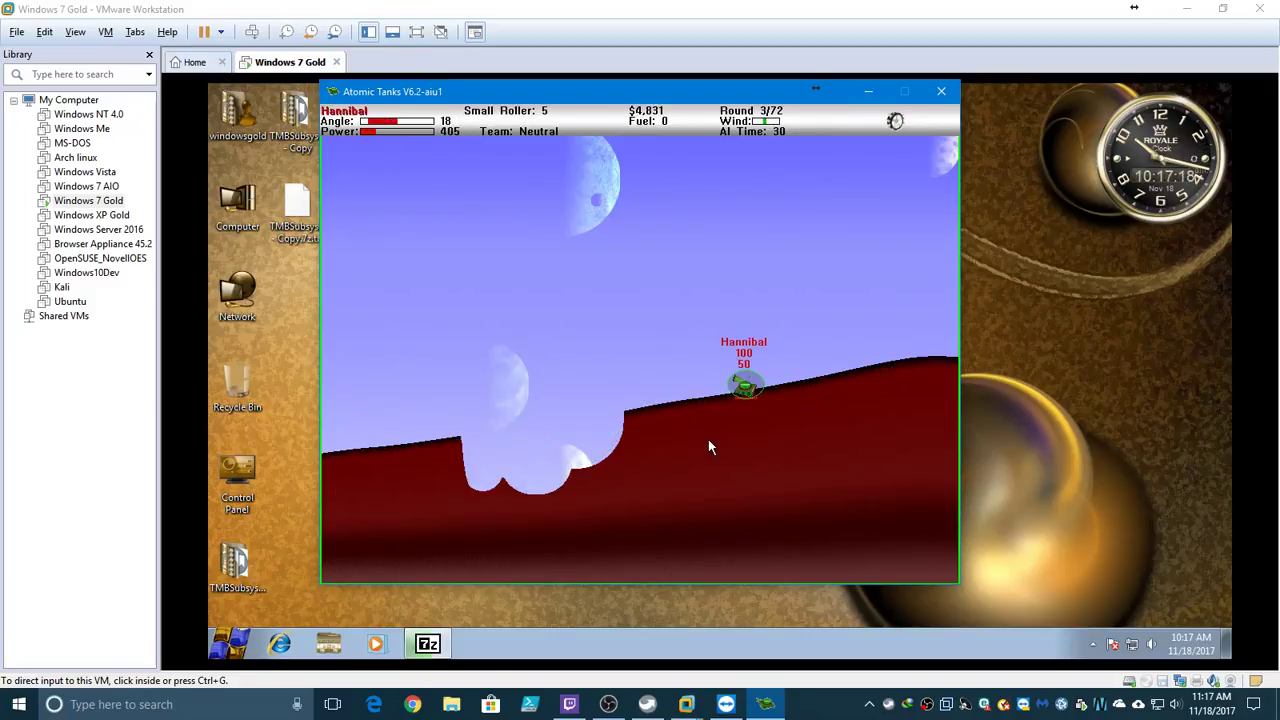
click(701, 413)
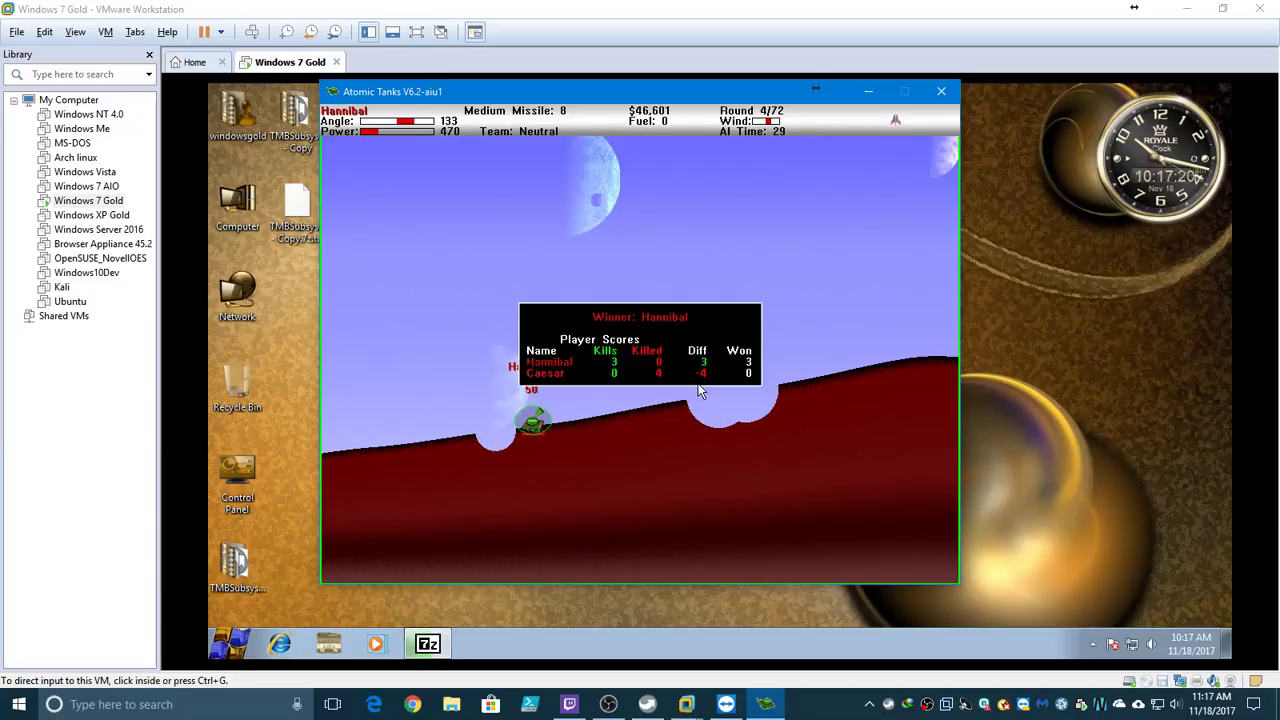
key(XF86AudioLowerVolume)
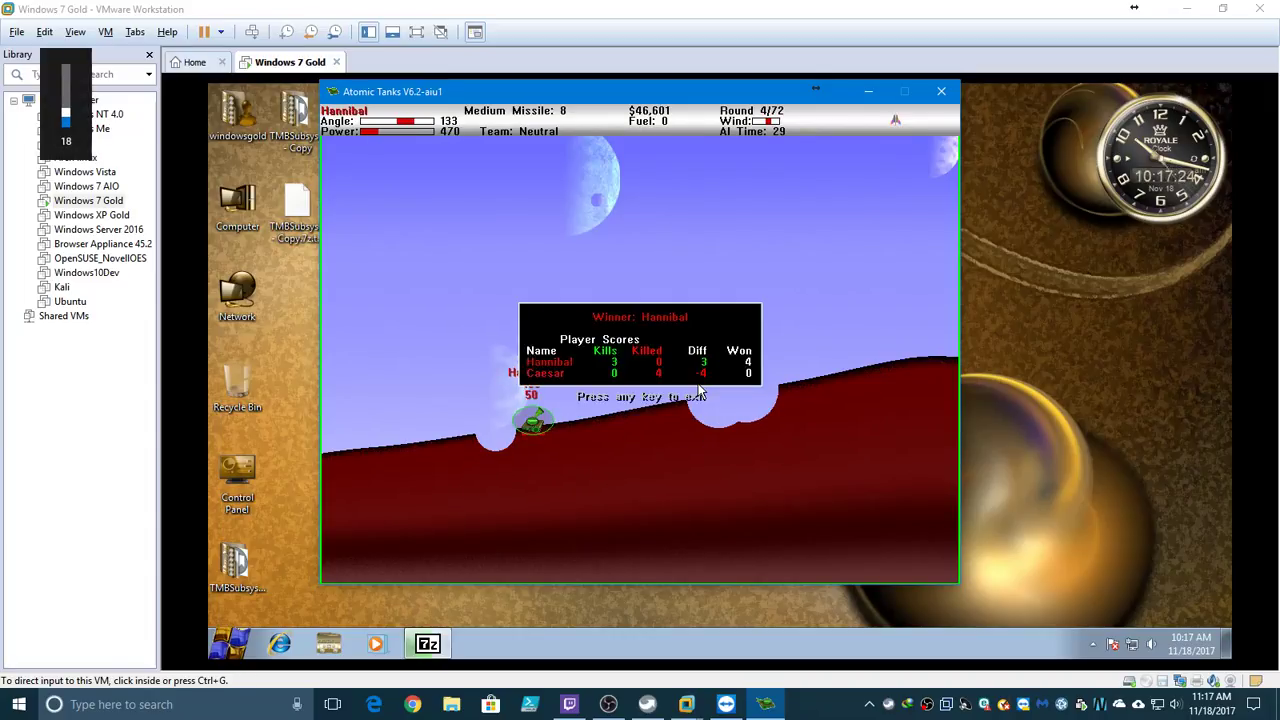
click(697, 388)
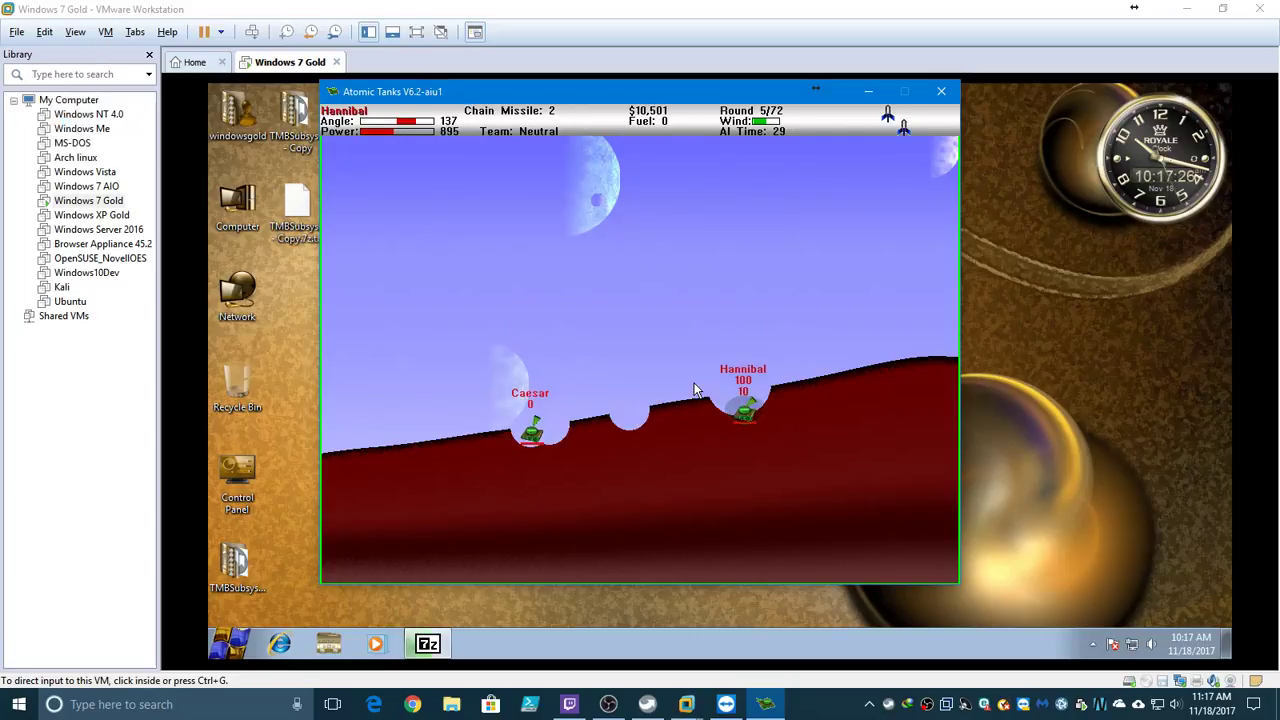
click(760, 422)
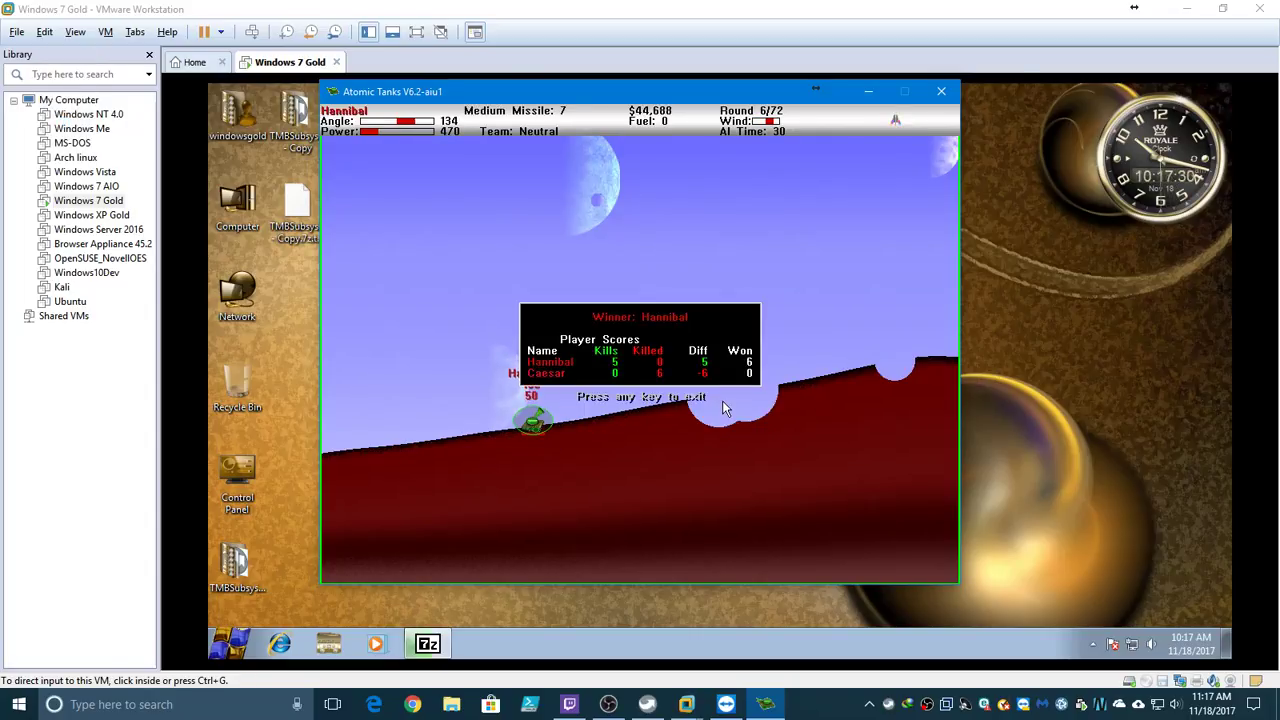
click(703, 400)
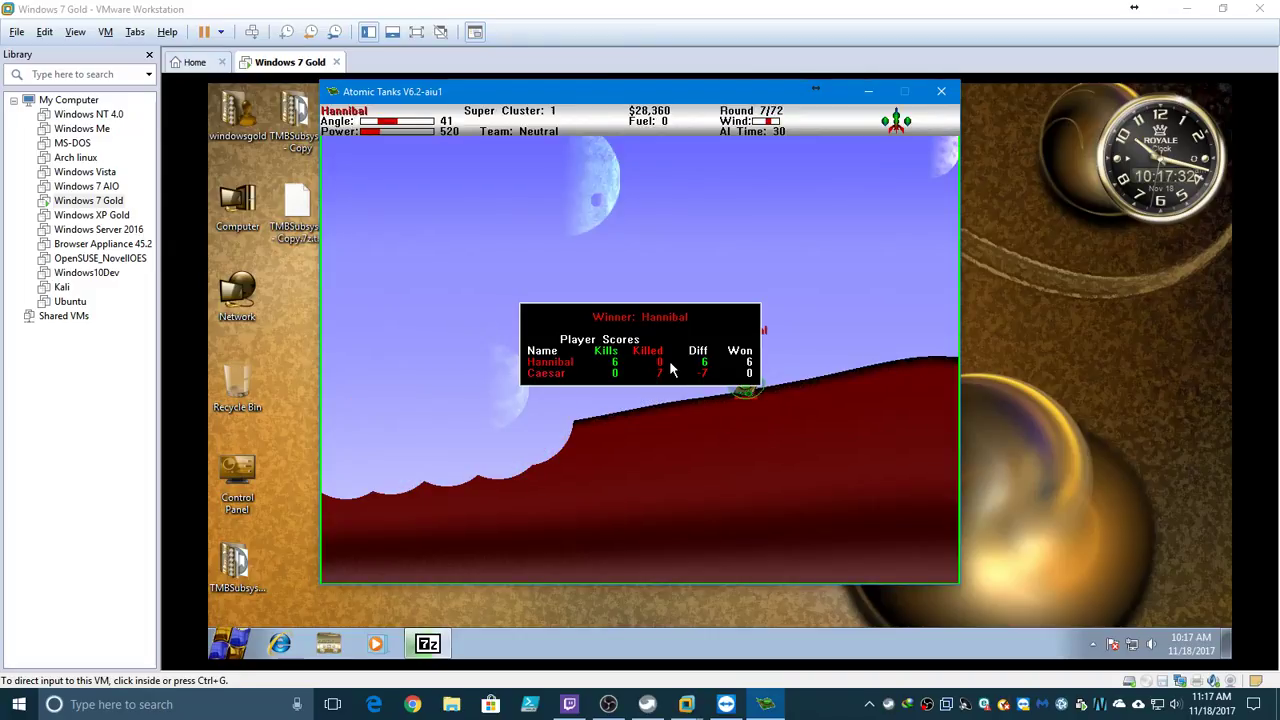
click(692, 245)
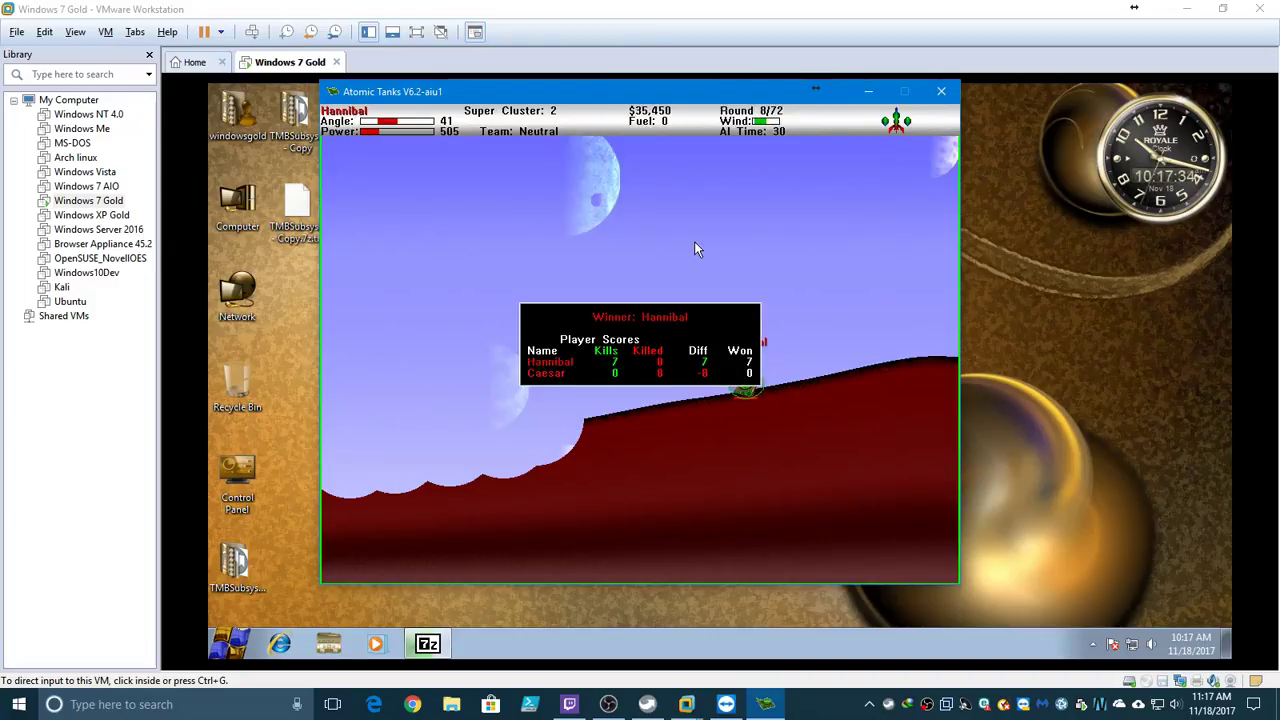
click(694, 245)
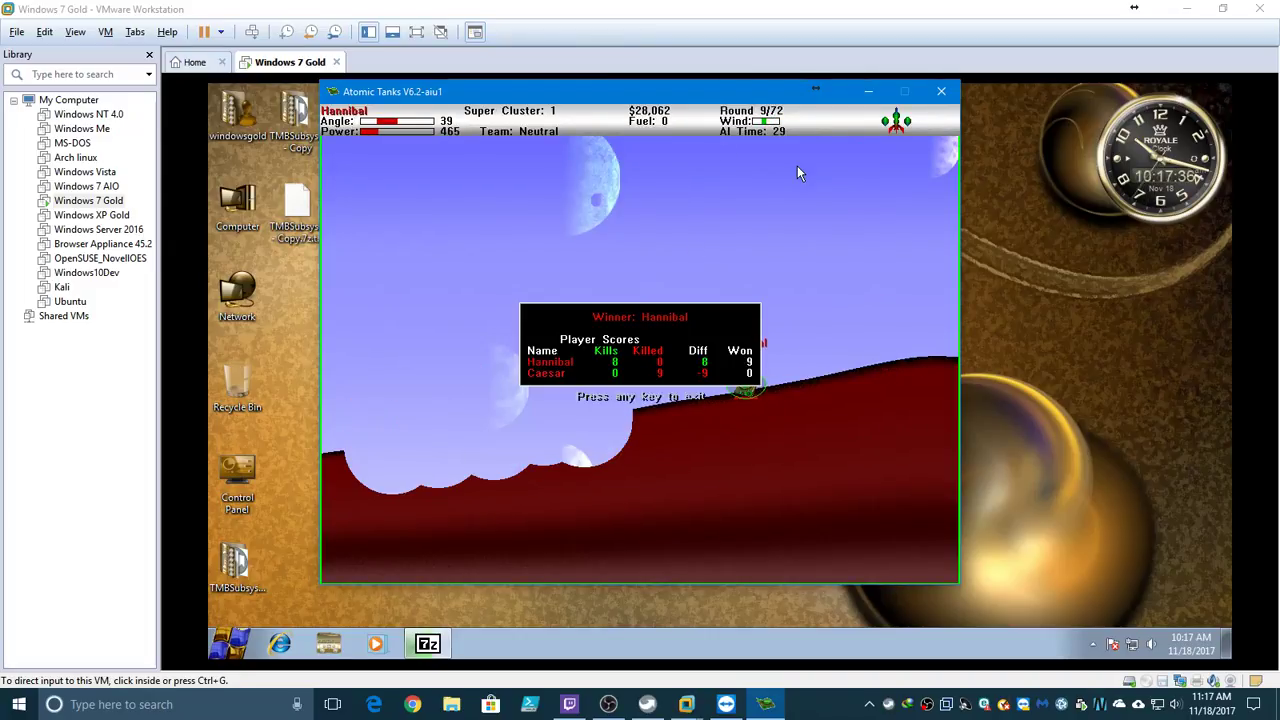
click(349, 116)
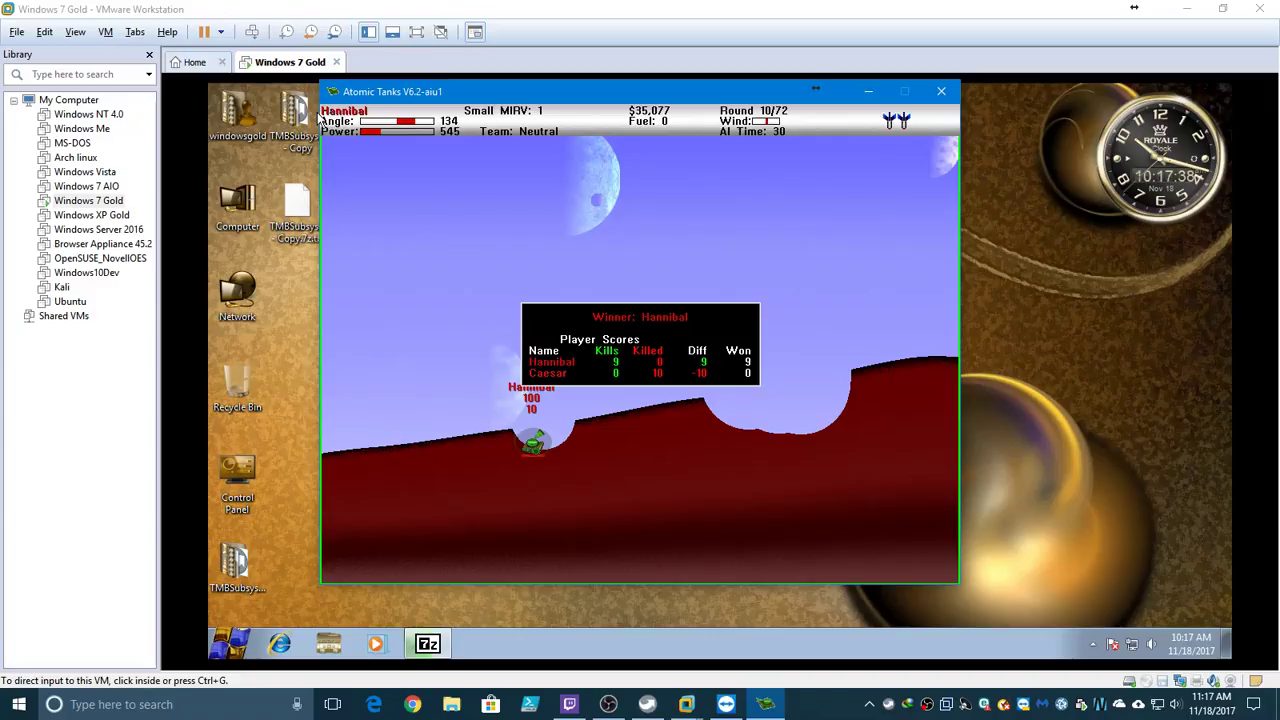
click(349, 119)
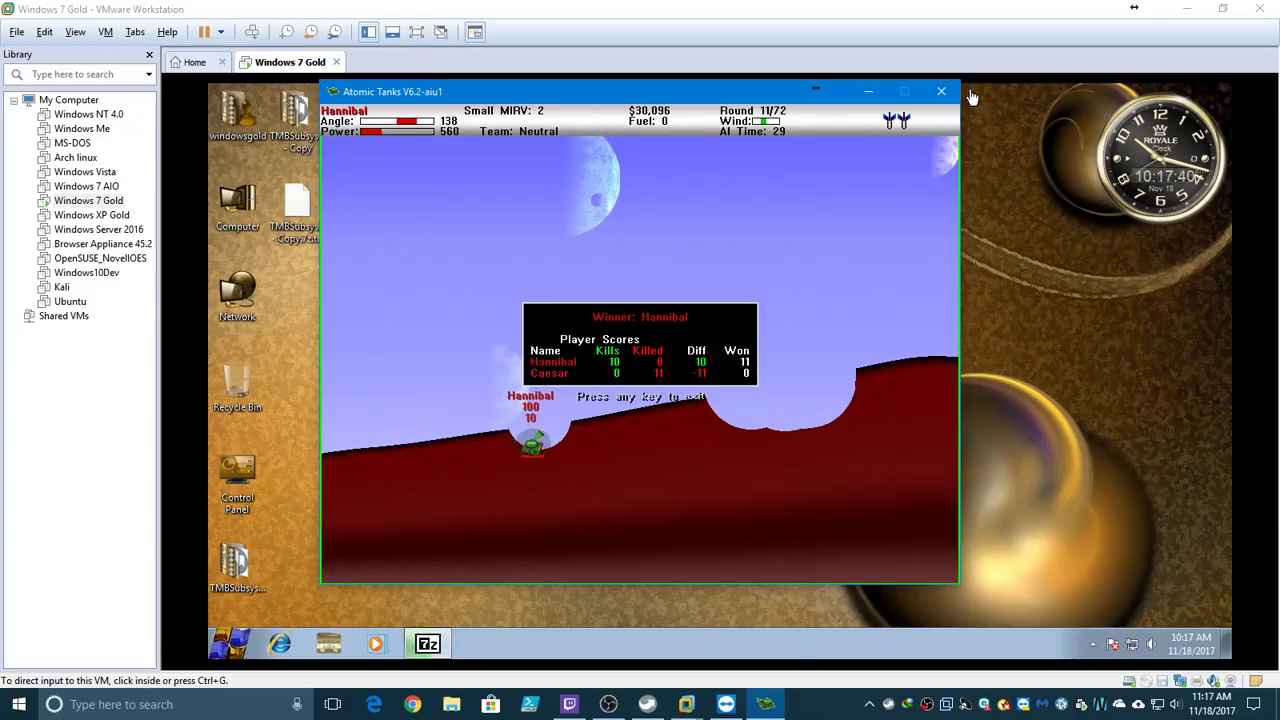
click(662, 337)
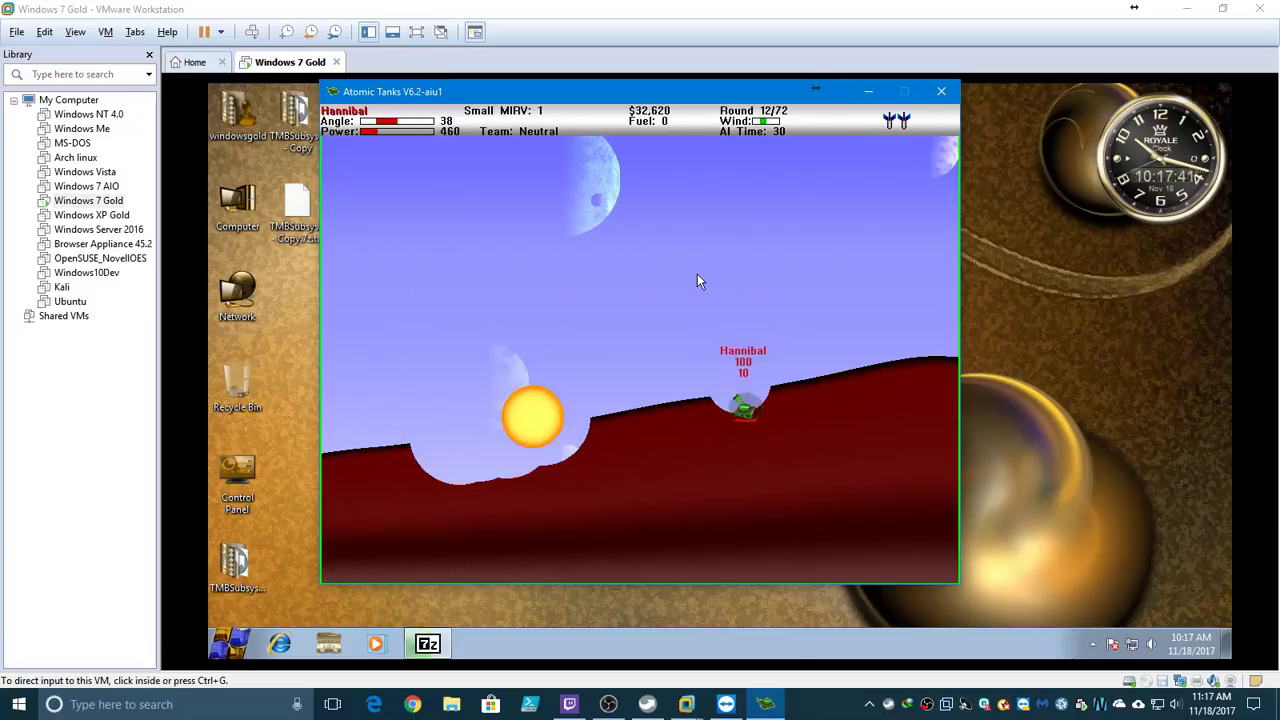
Step: Continue through the score screens to round 22, then open the pause menu with Esc
click(727, 409)
click(742, 397)
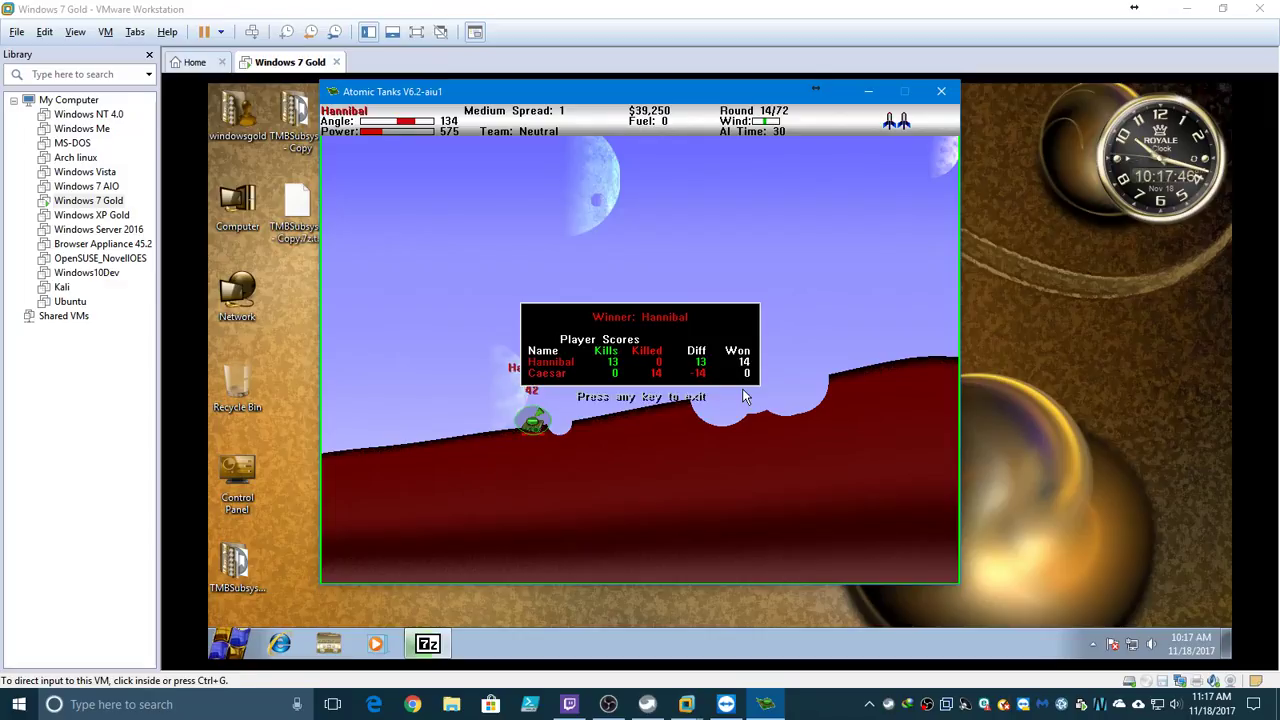
click(742, 397)
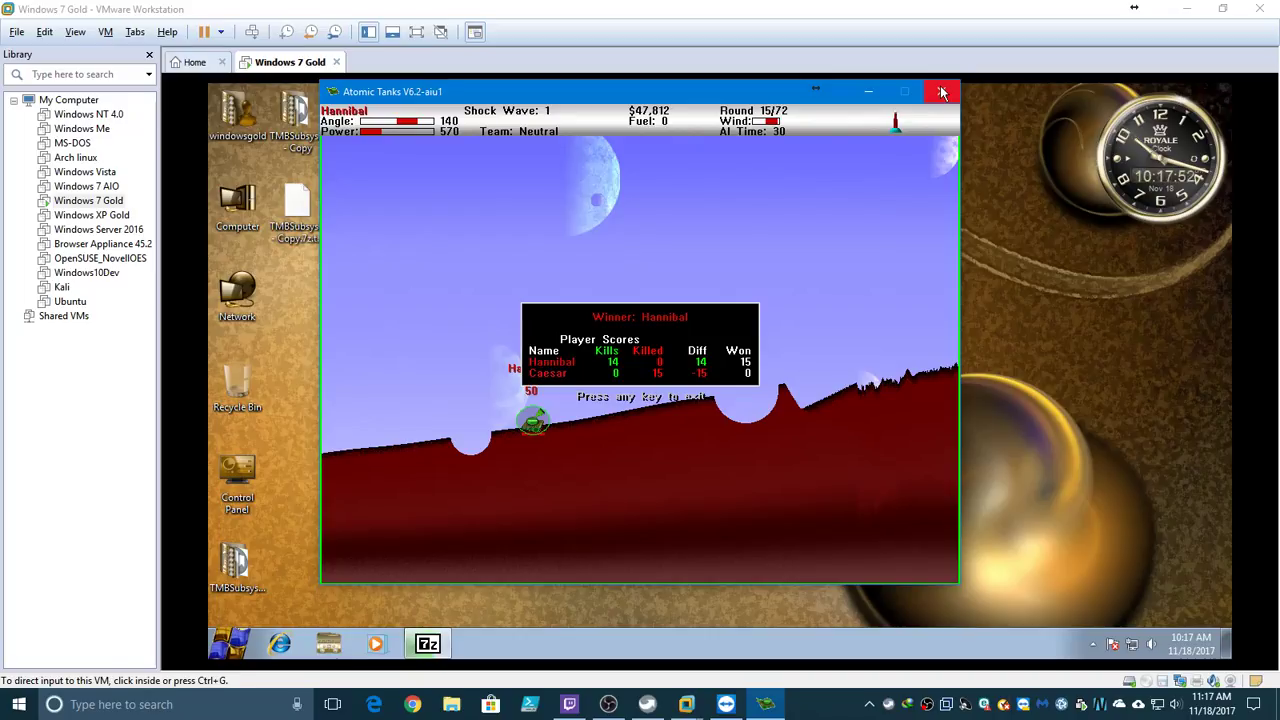
click(745, 397)
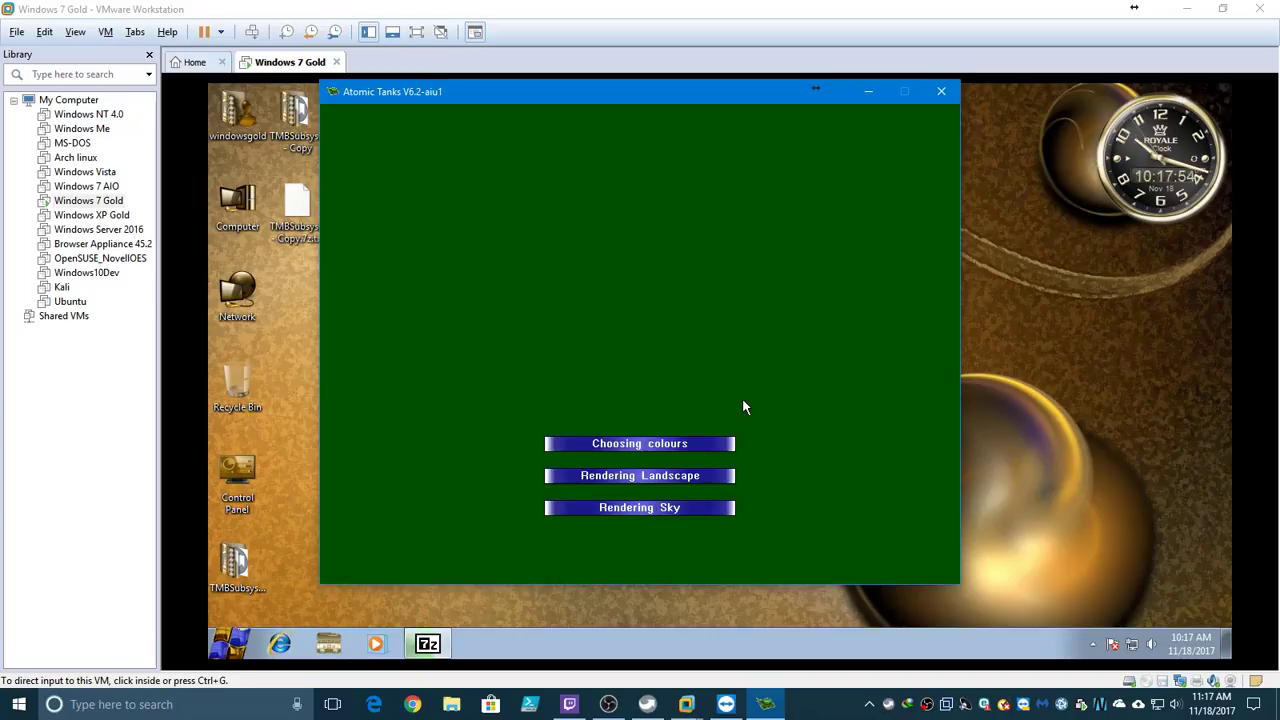
click(727, 464)
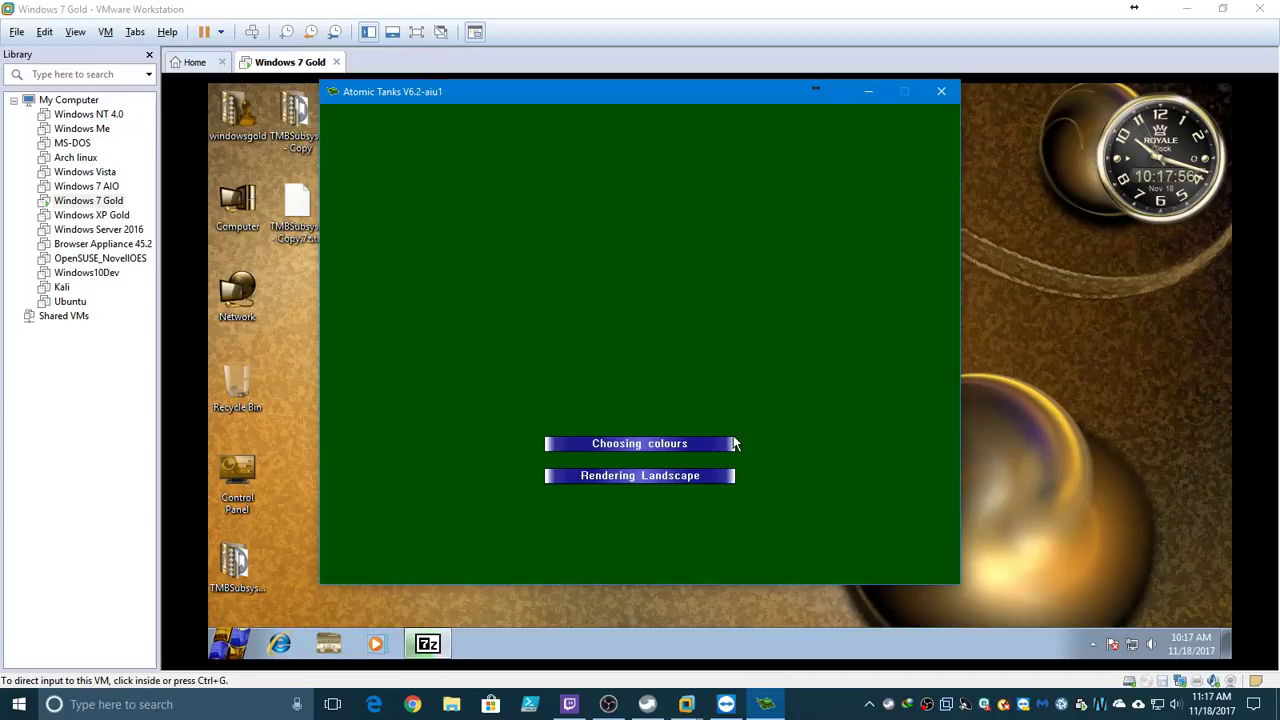
click(739, 402)
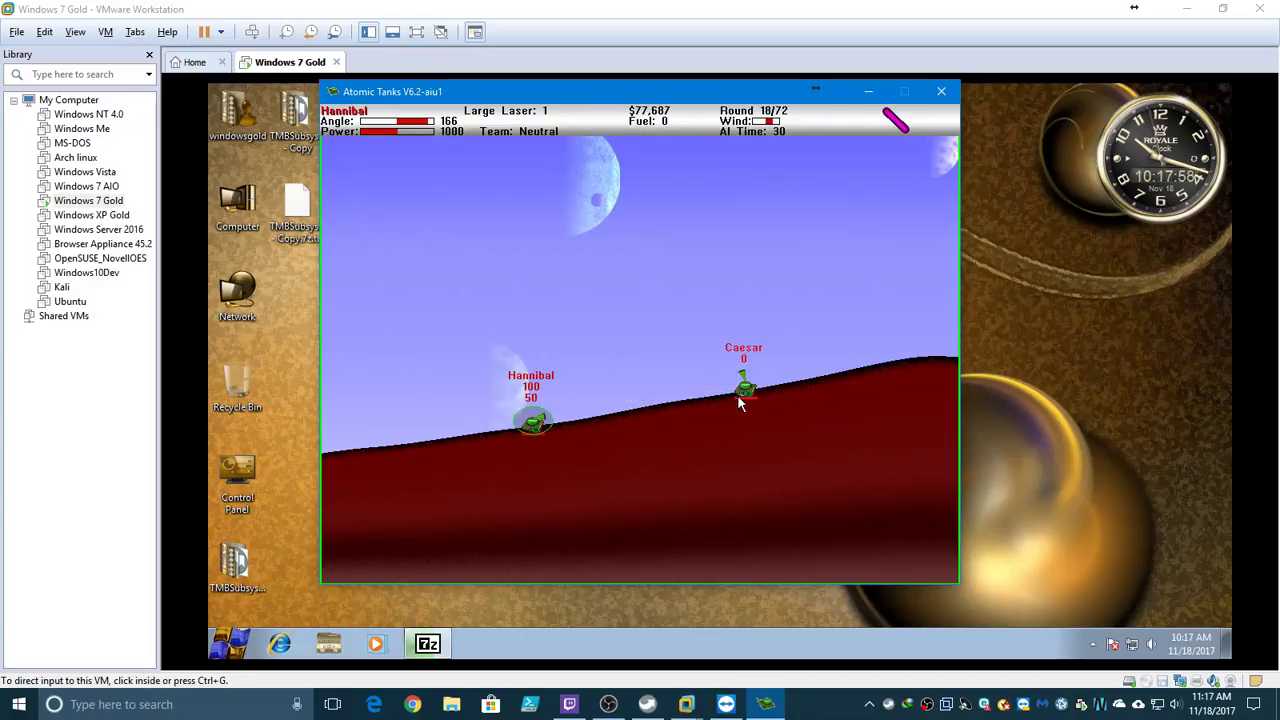
click(741, 403)
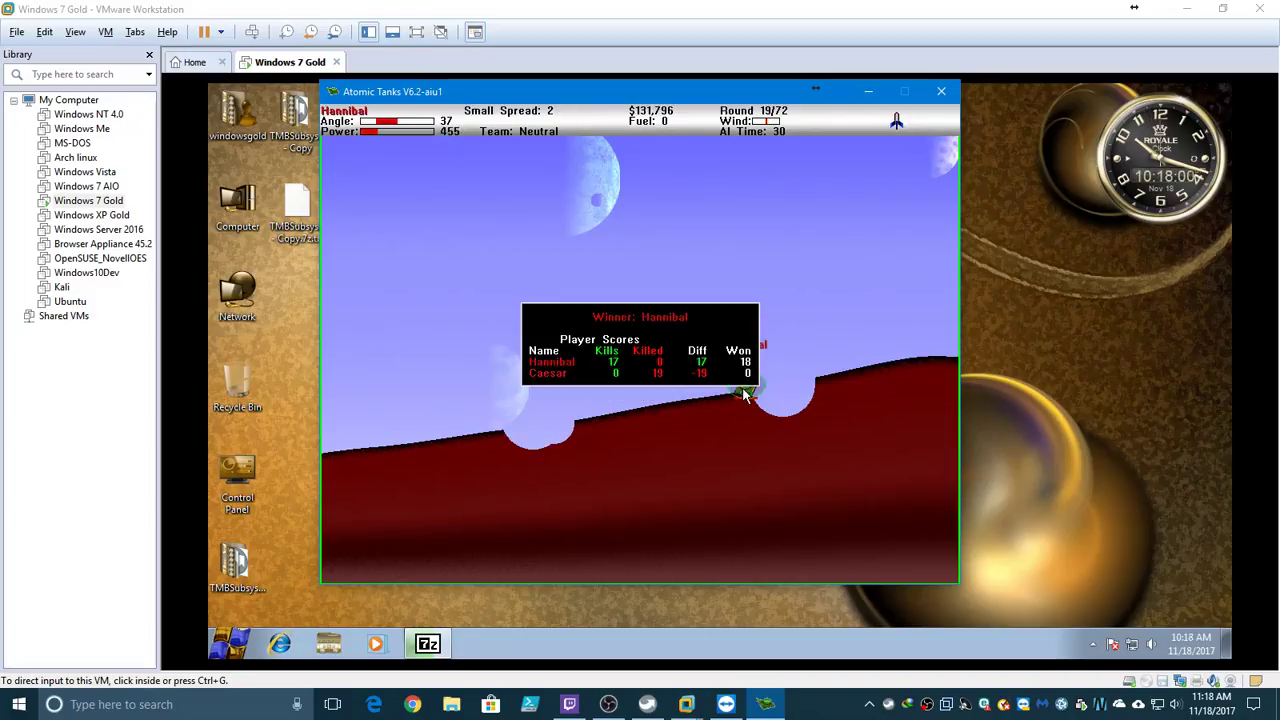
click(742, 393)
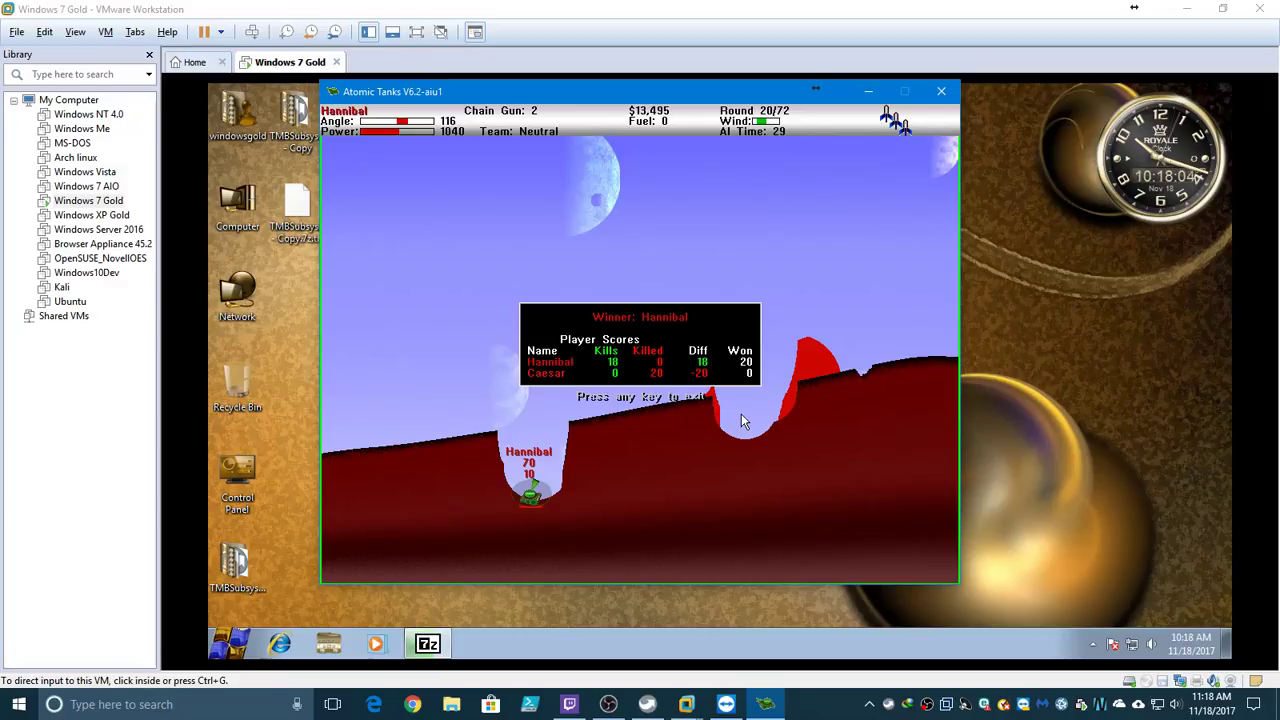
click(741, 414)
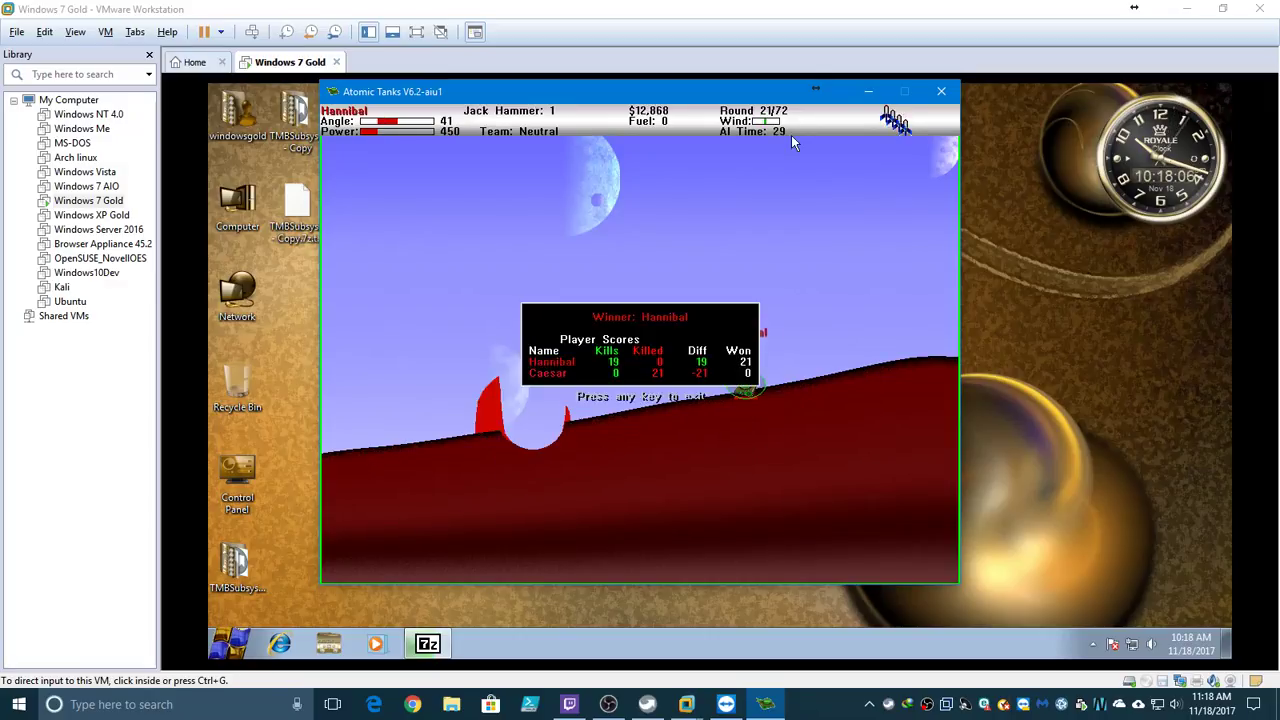
click(890, 118)
key(Escape)
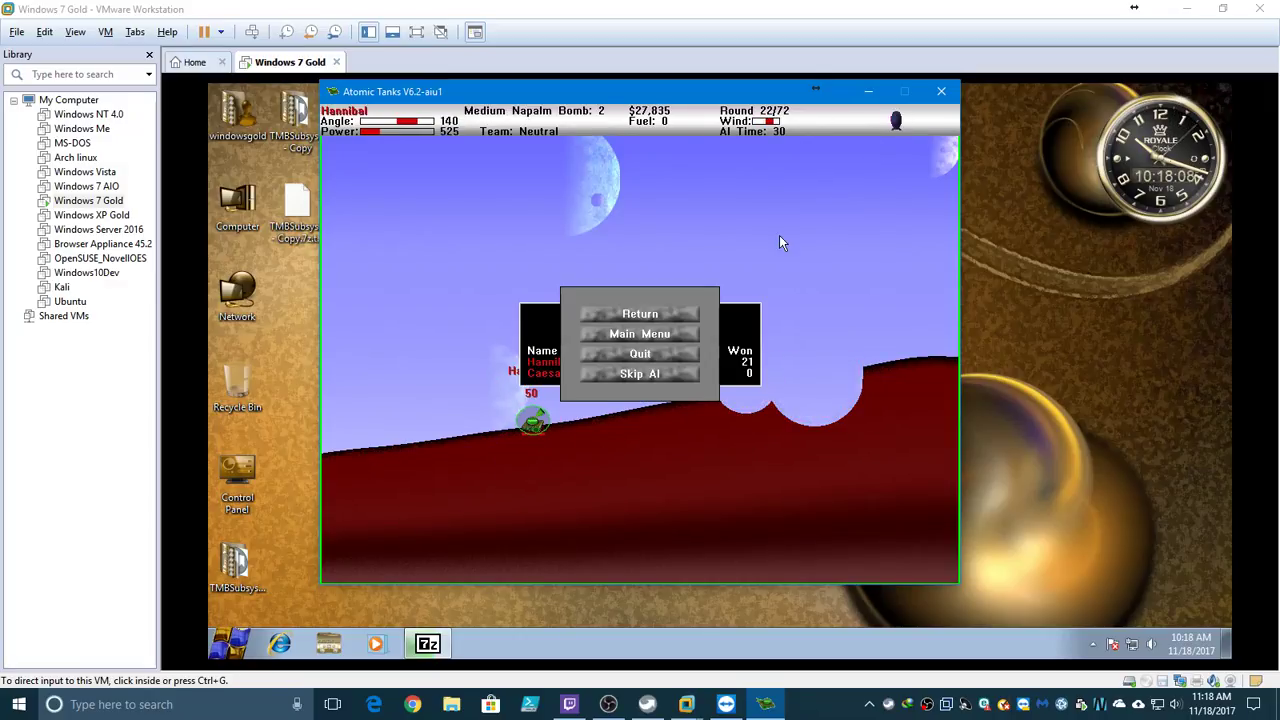
Step: Start a new Atomic Tanks match with Mao added to the player roster
click(657, 338)
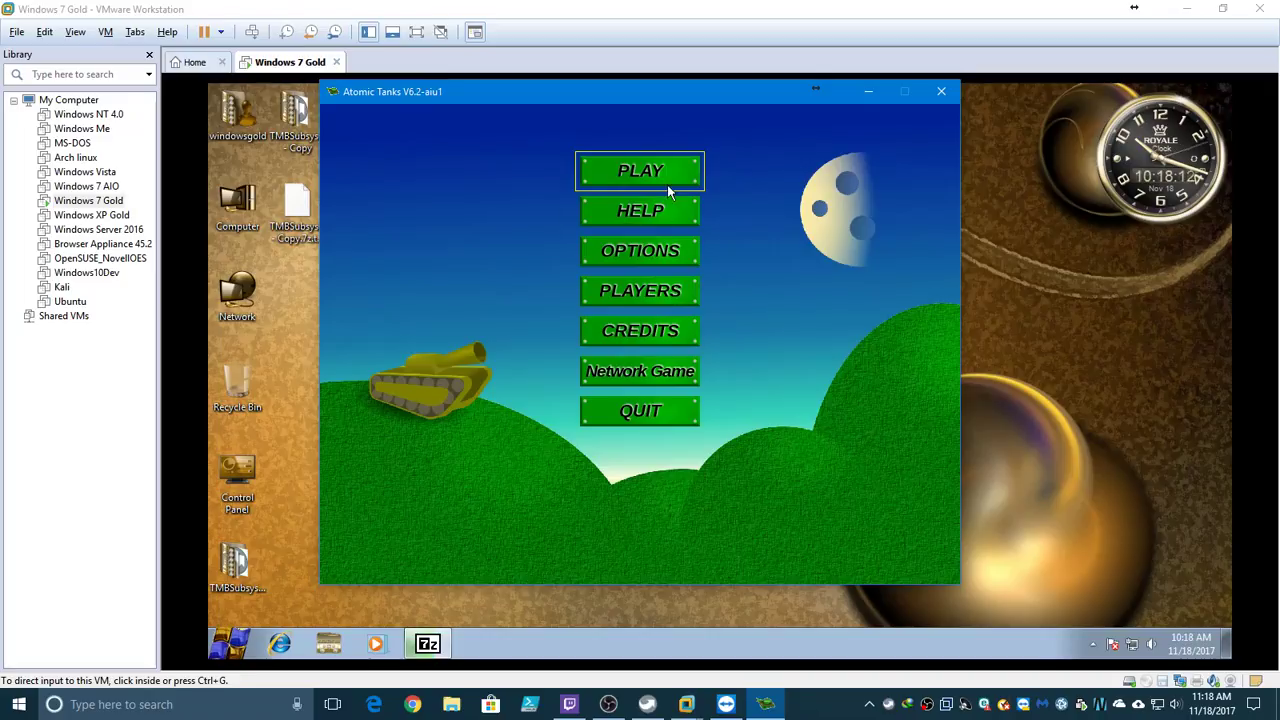
click(662, 291)
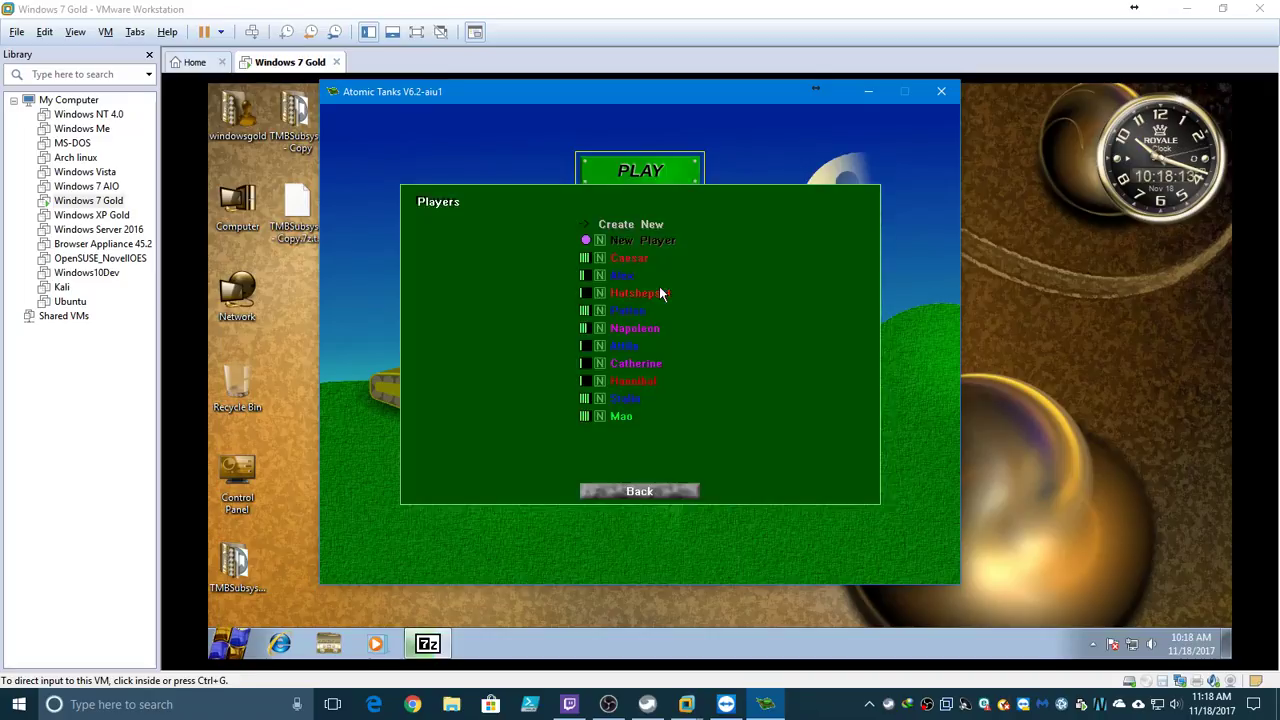
click(645, 491)
click(651, 177)
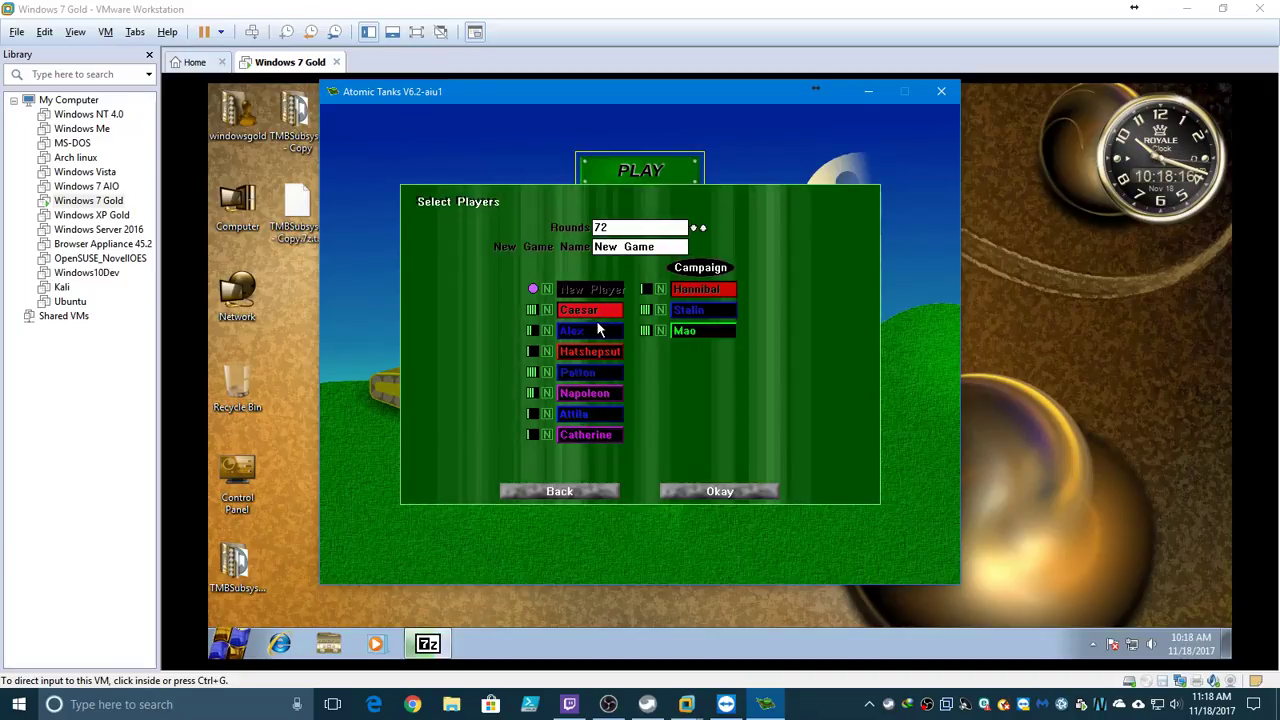
click(532, 330)
click(532, 393)
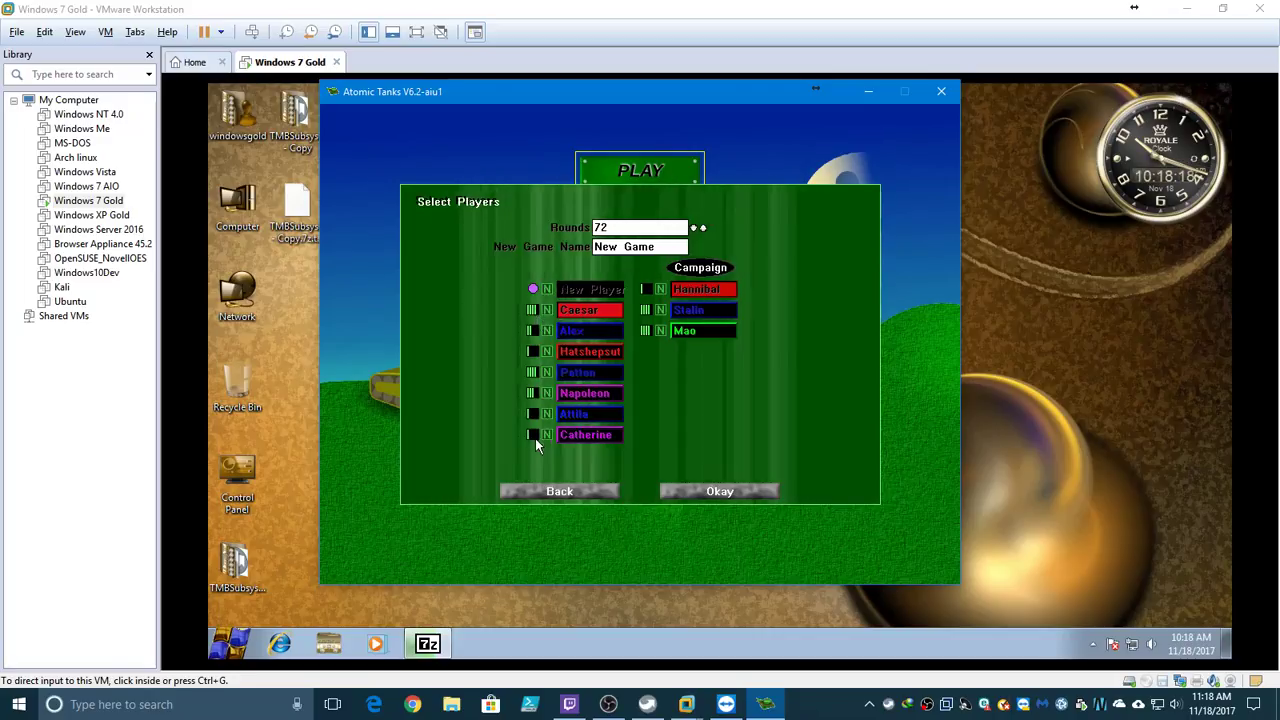
click(682, 333)
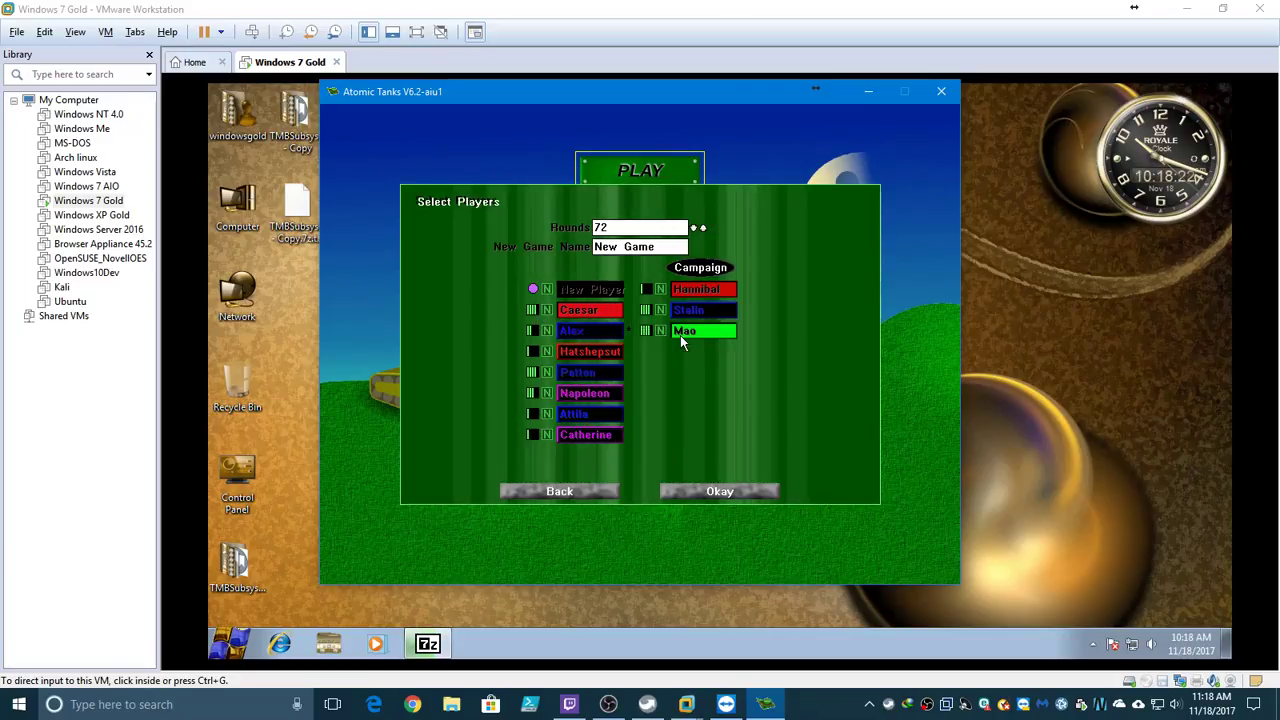
click(712, 492)
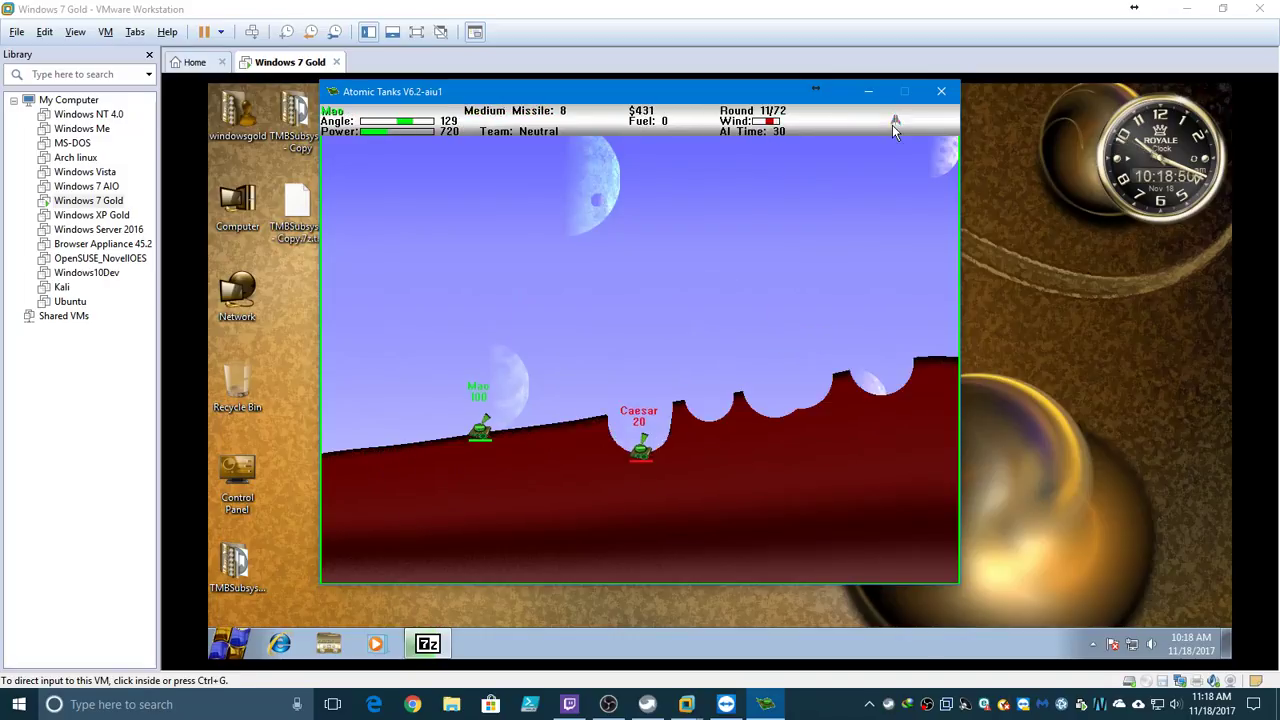
Step: Quit Atomic Tanks from the pause menu and release input from the VM with Ctrl+Alt
key(Escape)
click(641, 380)
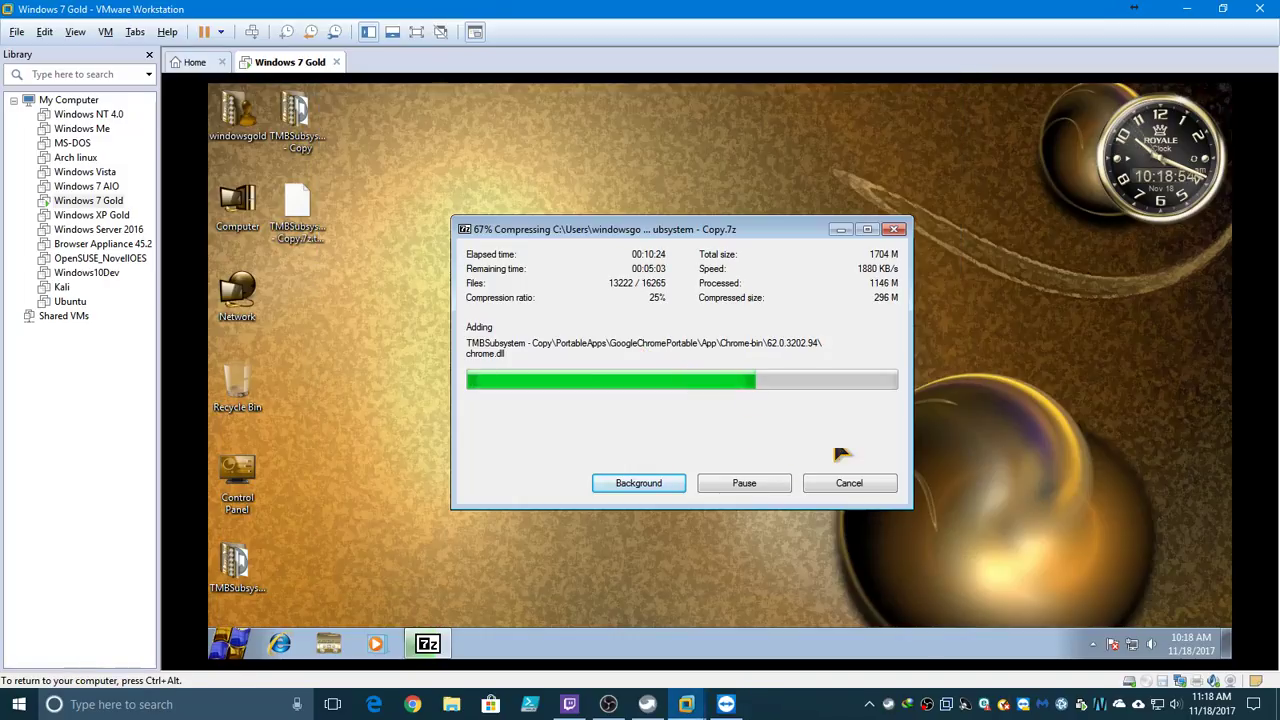
key(ctrl+alt)
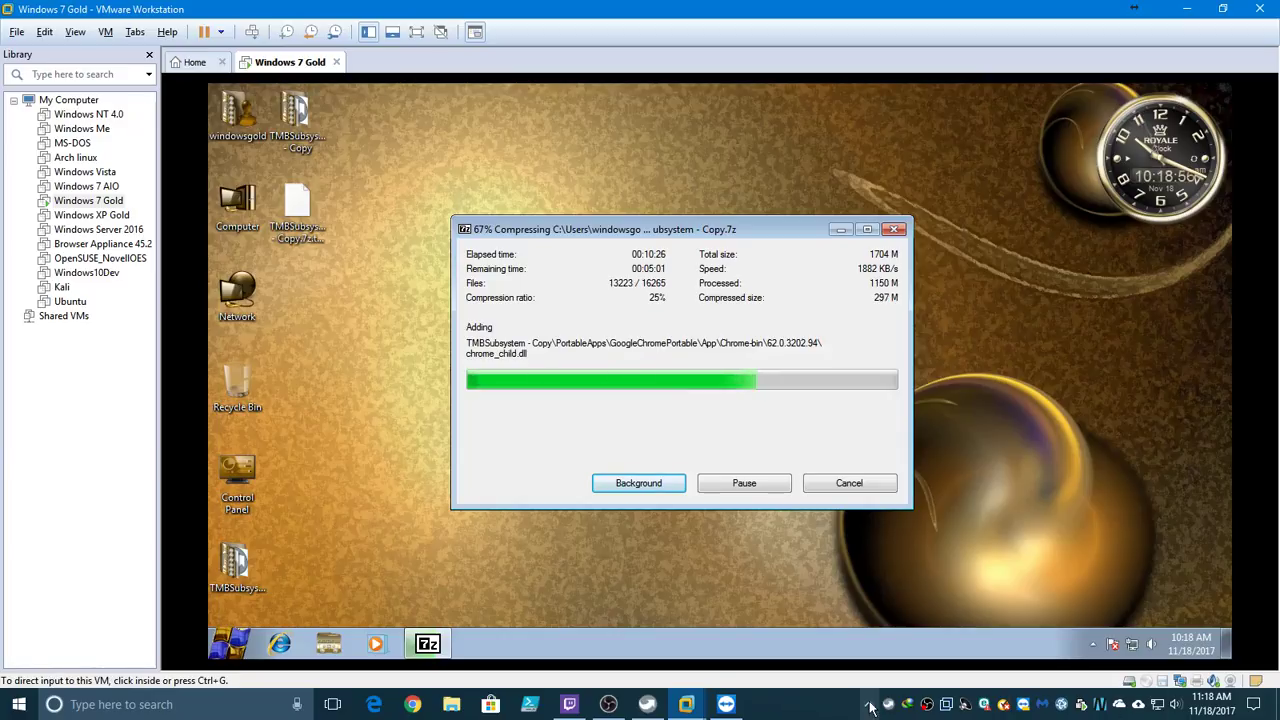
Step: Launch Q-Eye from the host's PortableApps.com app list
click(889, 704)
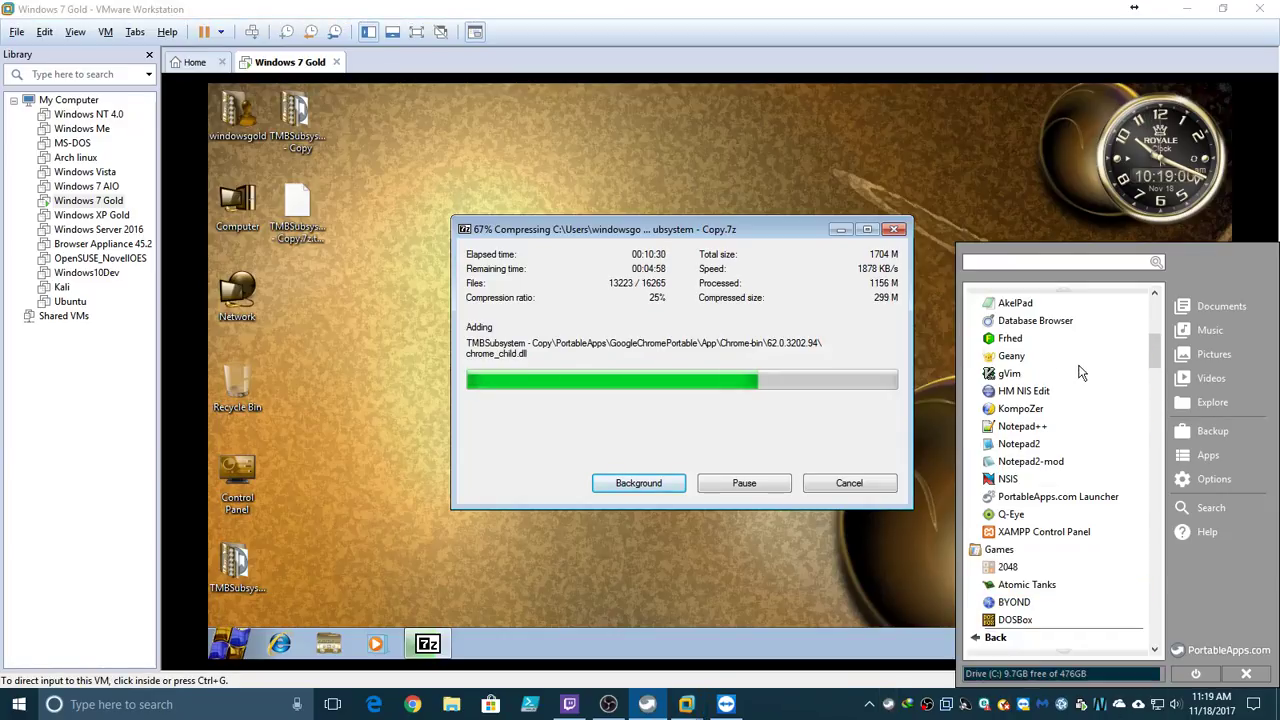
scroll(1057, 537, down, 1)
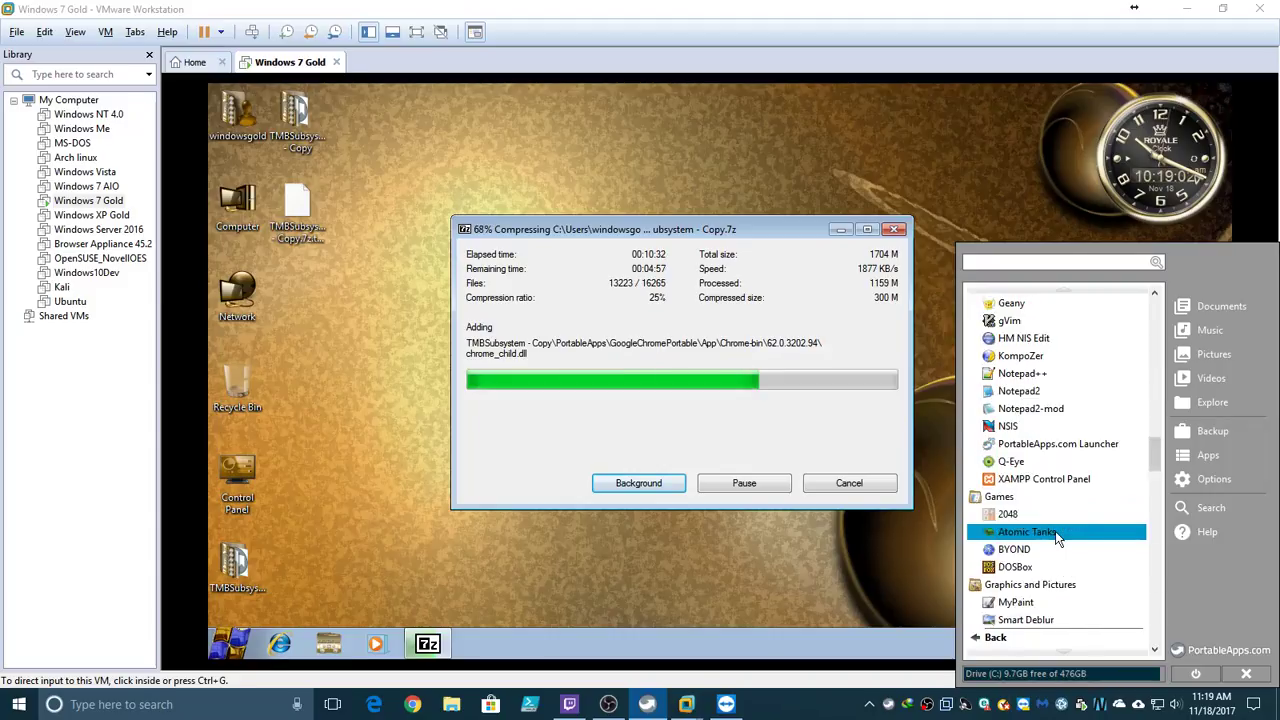
click(790, 465)
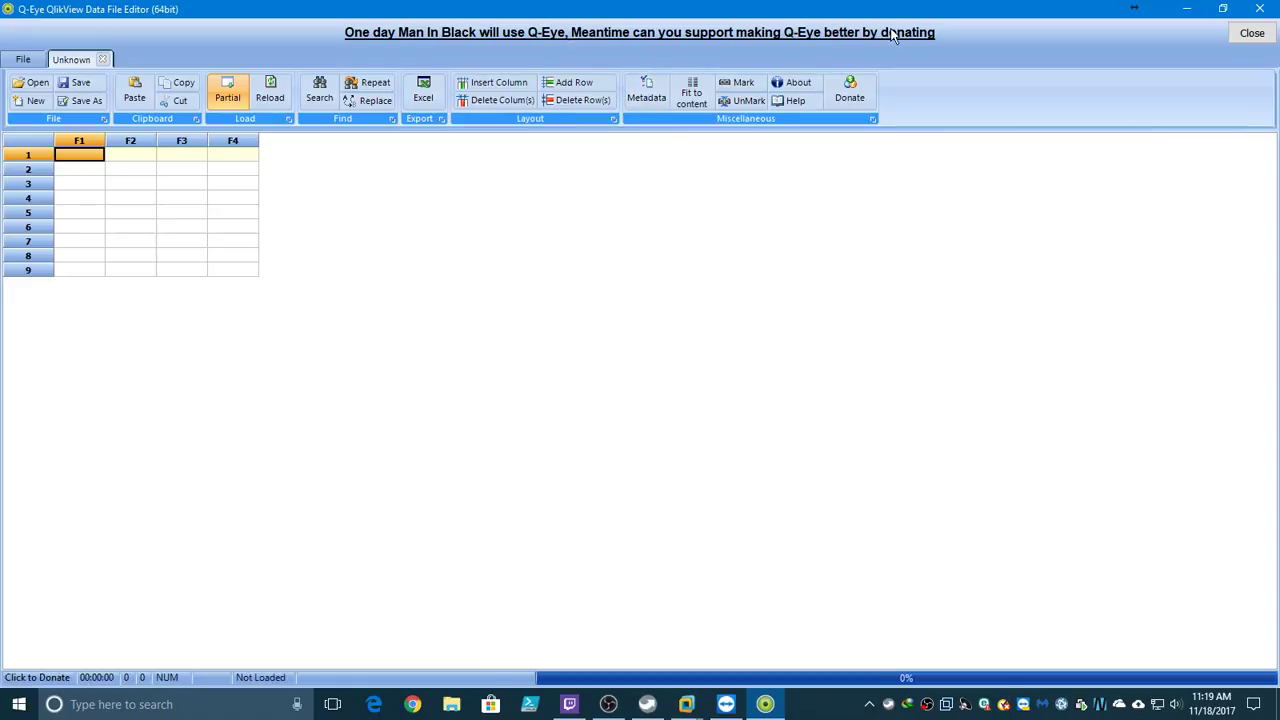
Step: Close the Q-Eye donation page that opened, then close the Q-Eye editor window
click(978, 33)
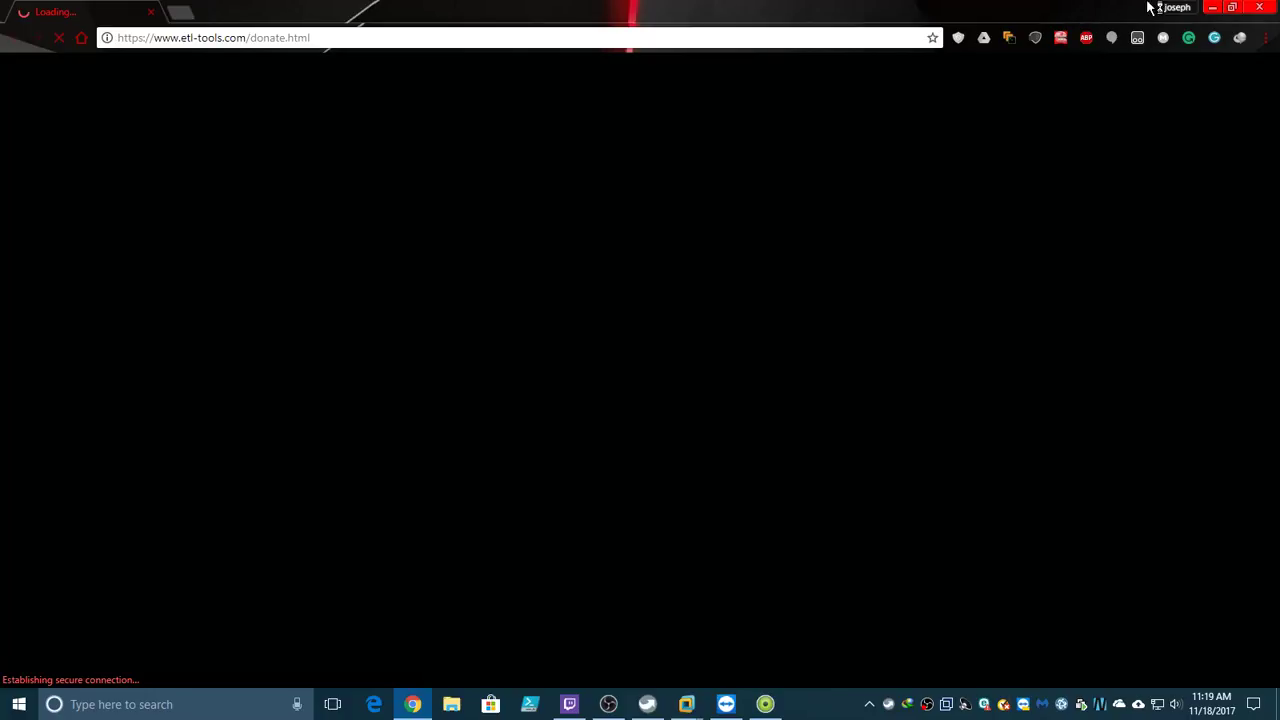
click(1259, 7)
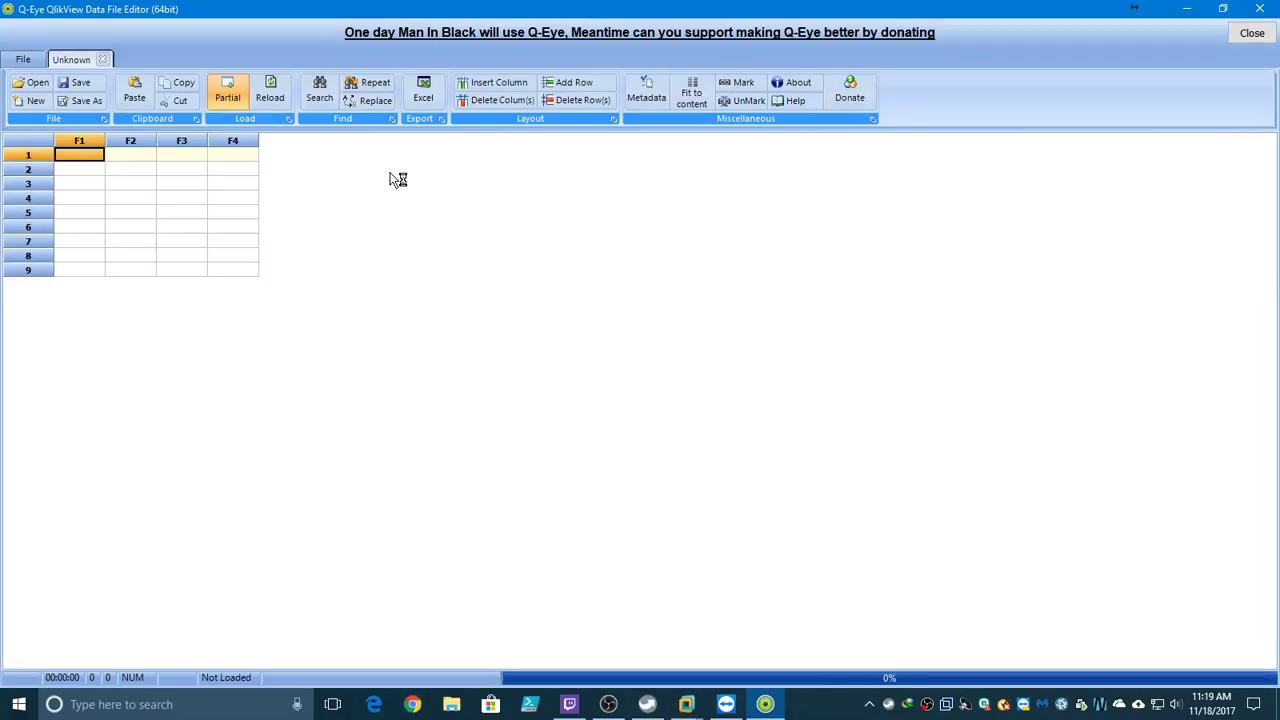
click(1260, 8)
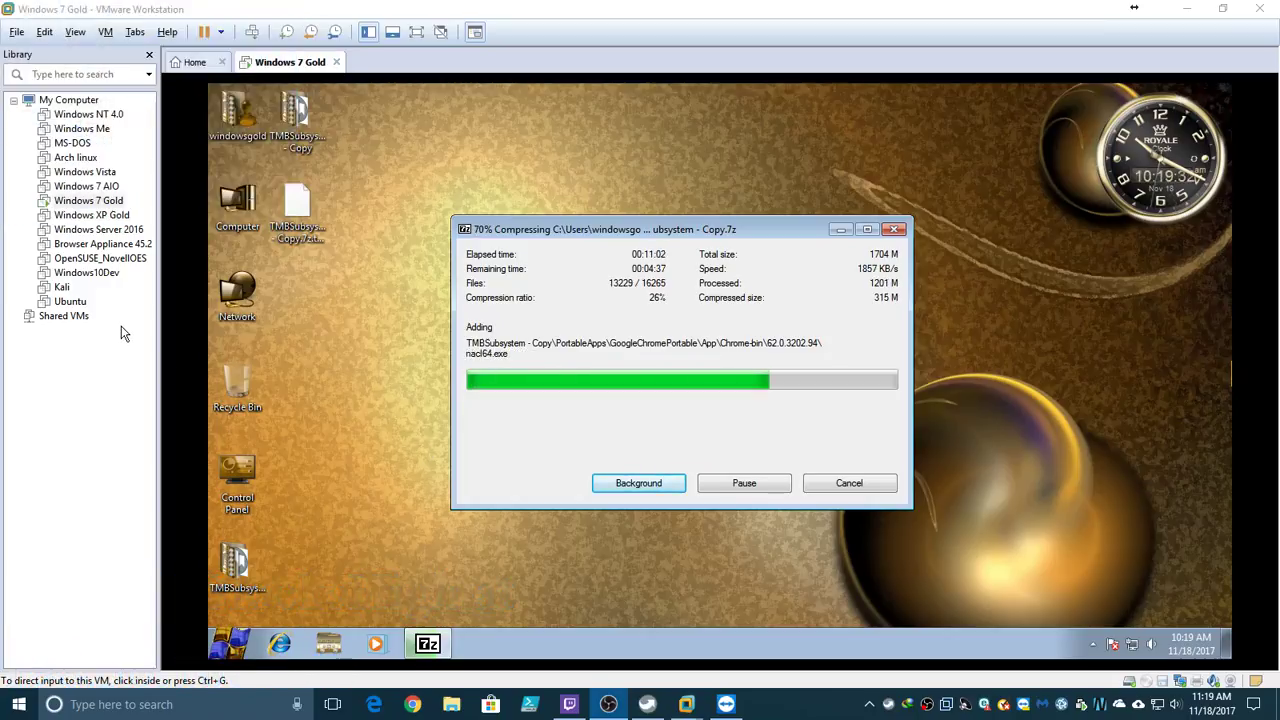
Step: Refocus the Windows 7 Gold VM, let 7-Zip reach 93%, and select the desktop archive
click(607, 388)
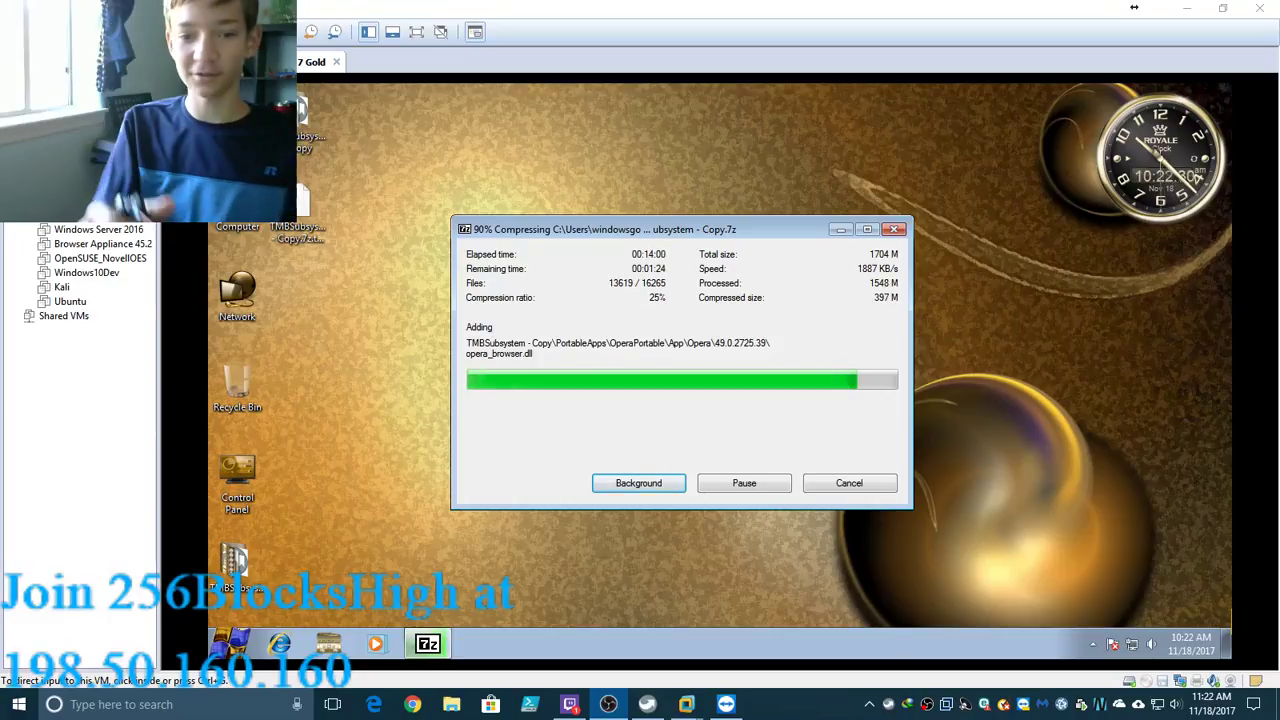
click(814, 419)
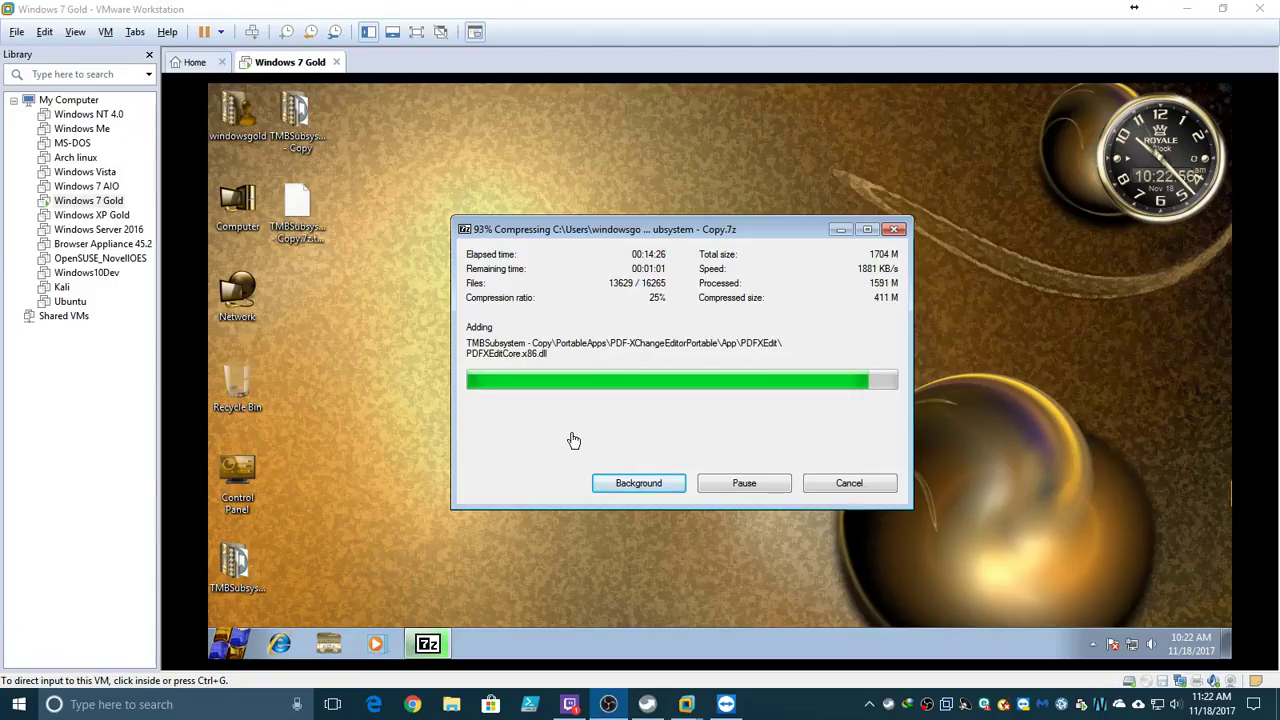
click(707, 404)
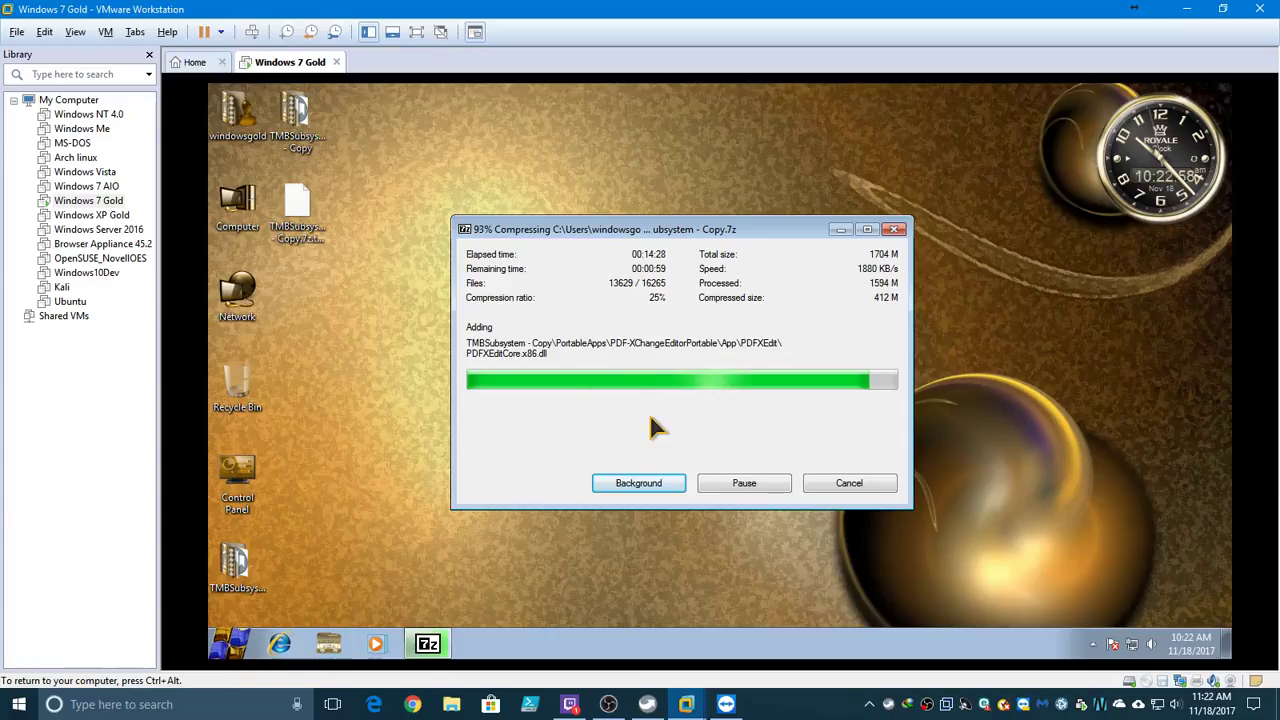
click(312, 250)
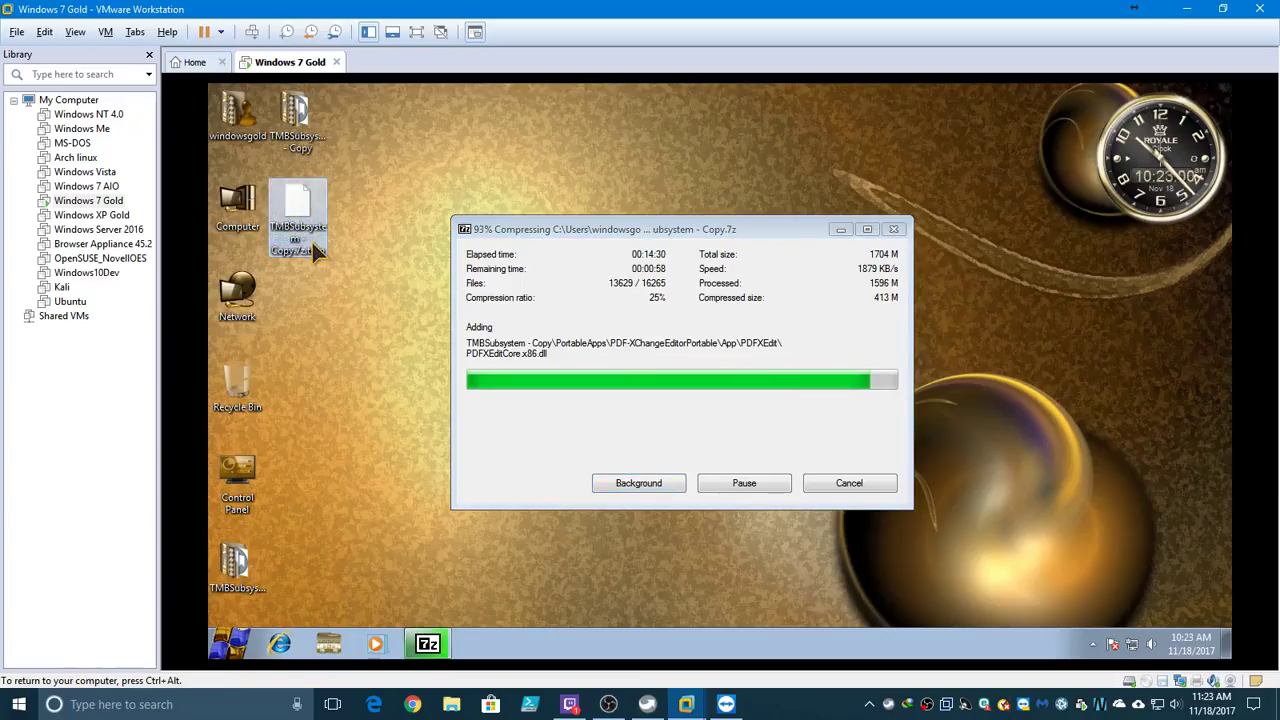
Step: Check the partially written archive's size in its Properties dialog, then close it
right_click(315, 250)
click(387, 445)
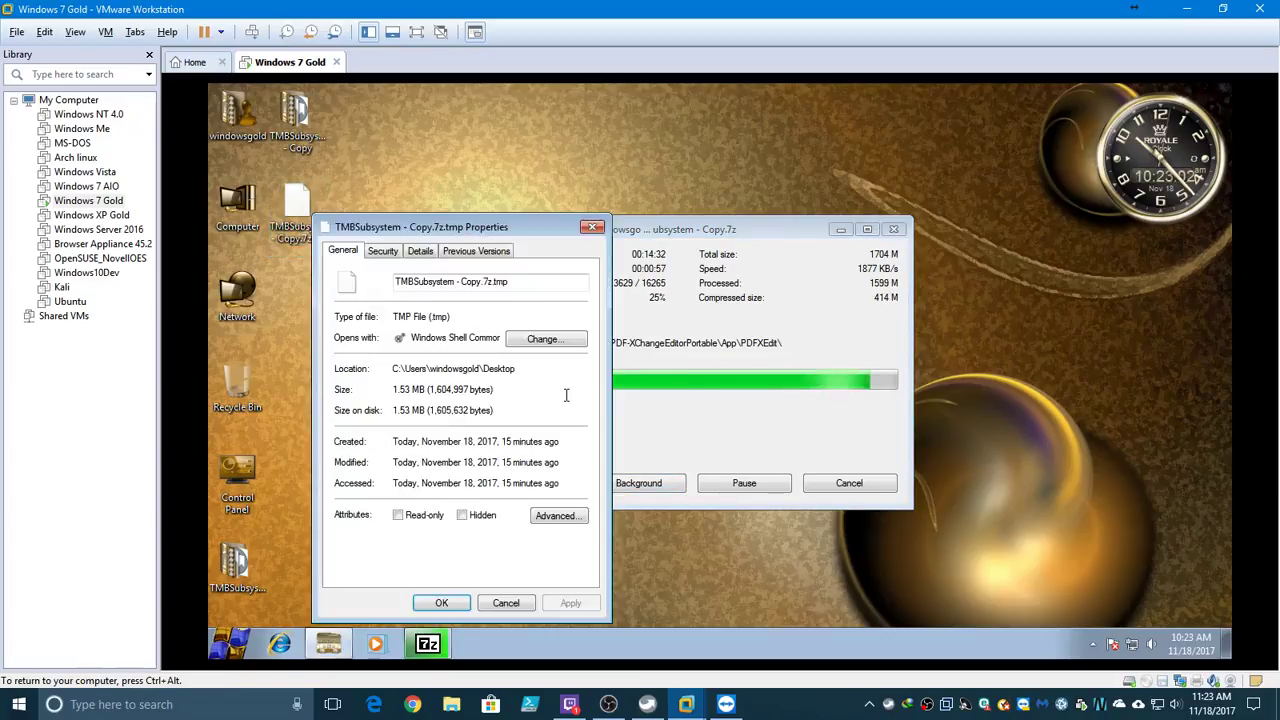
click(592, 228)
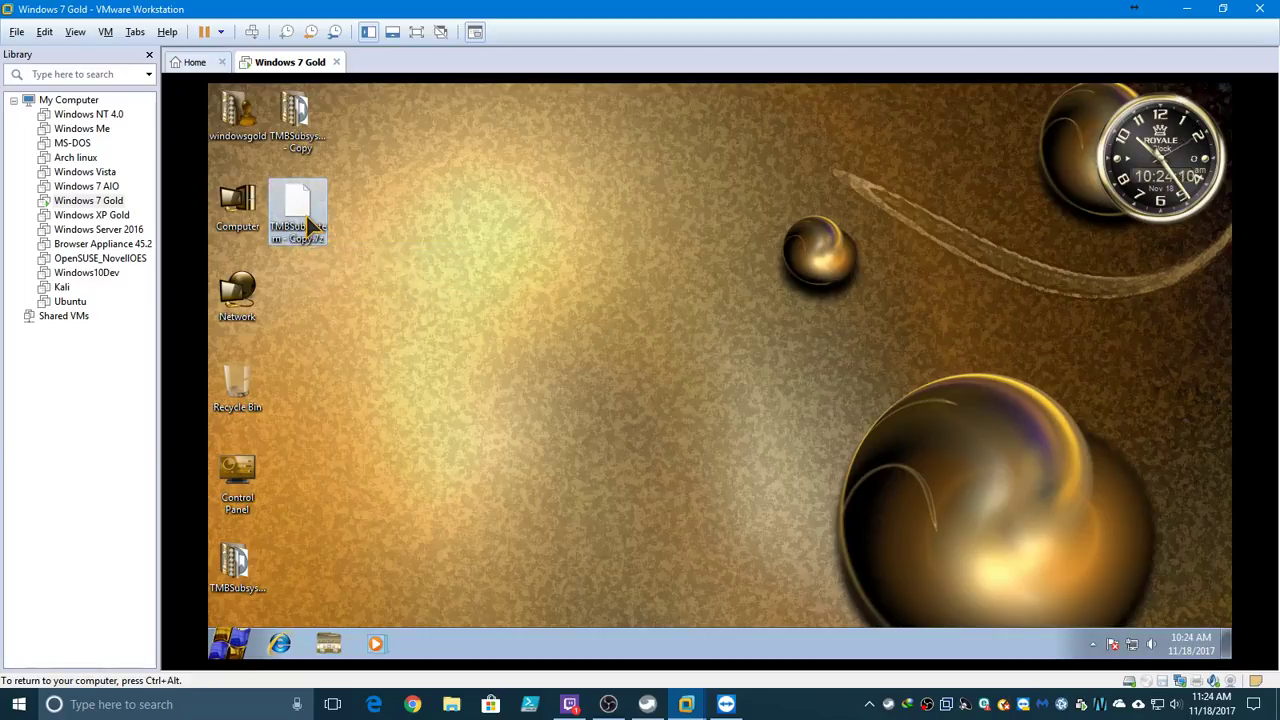
Step: Confirm the finished archive is 437 MB in Properties, then rename it to TMBSubsystem.7z
right_click(308, 216)
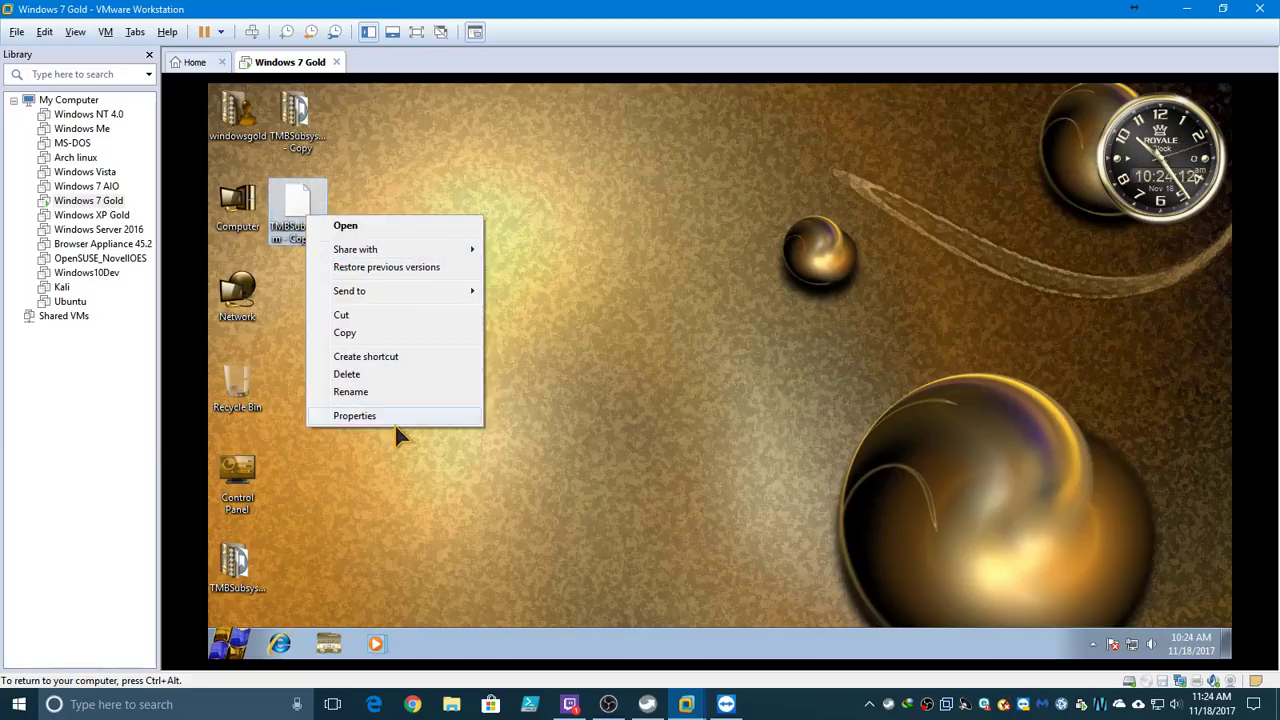
click(360, 415)
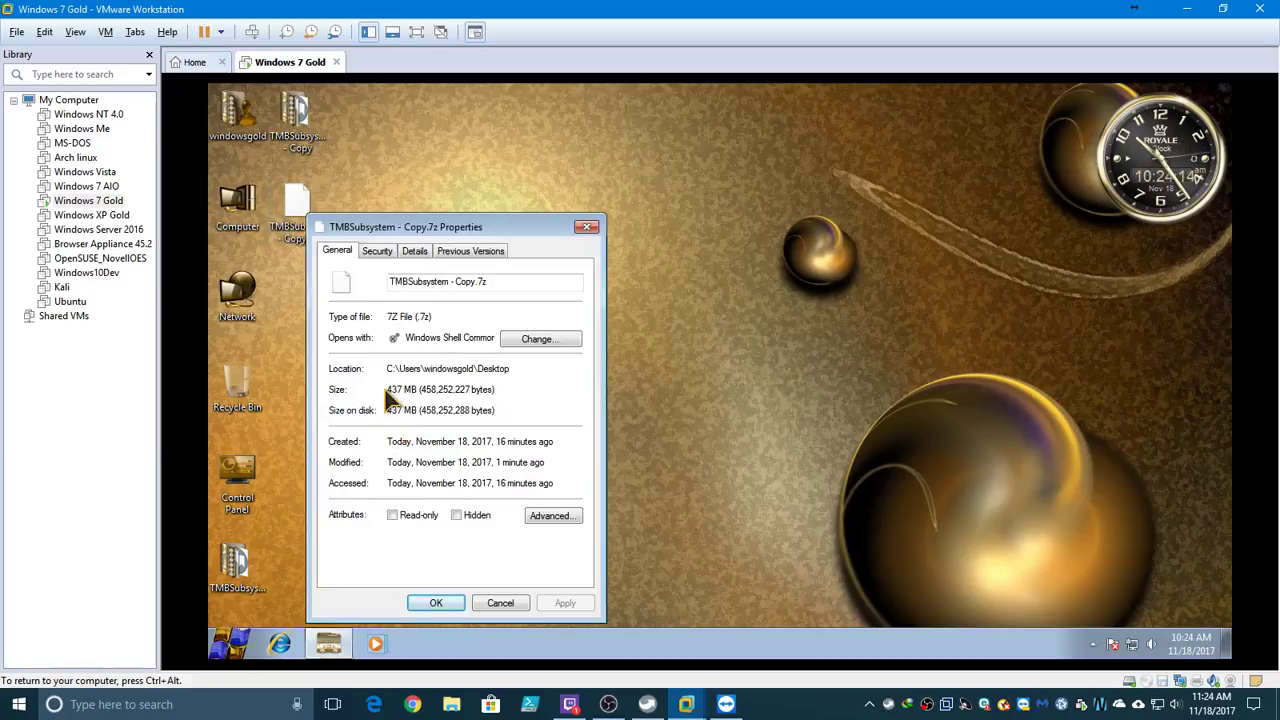
click(587, 228)
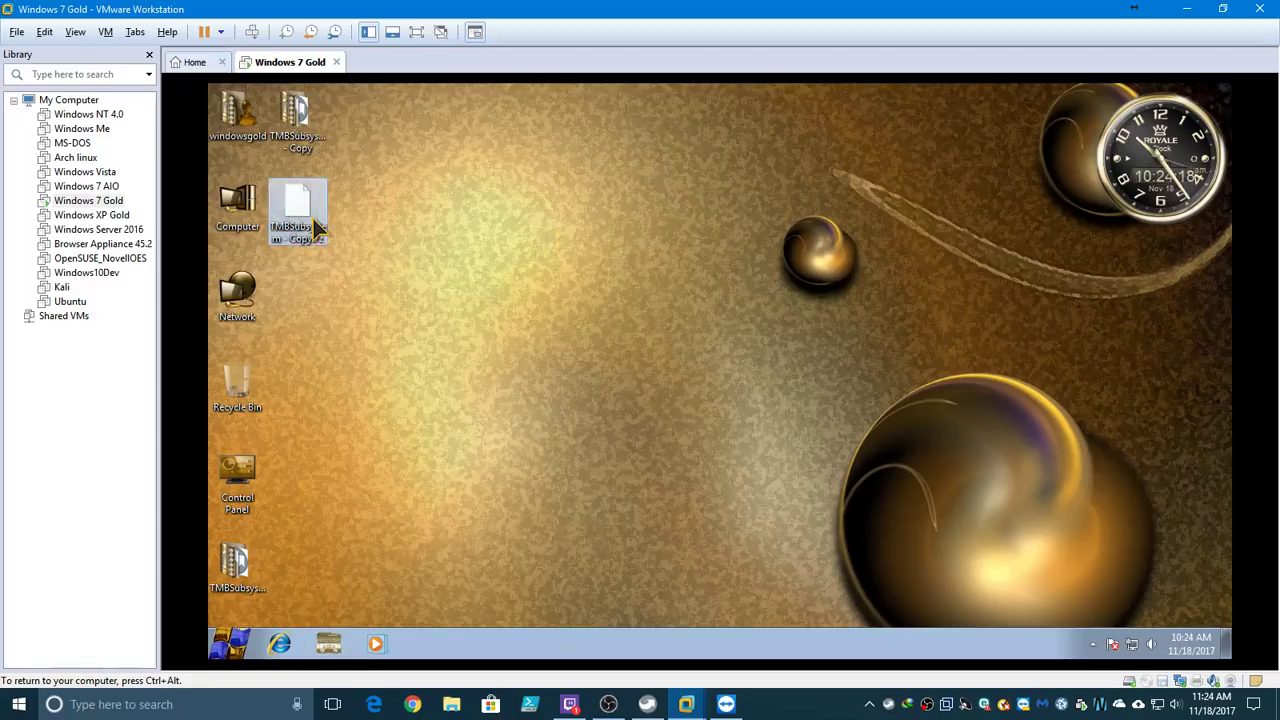
right_click(313, 222)
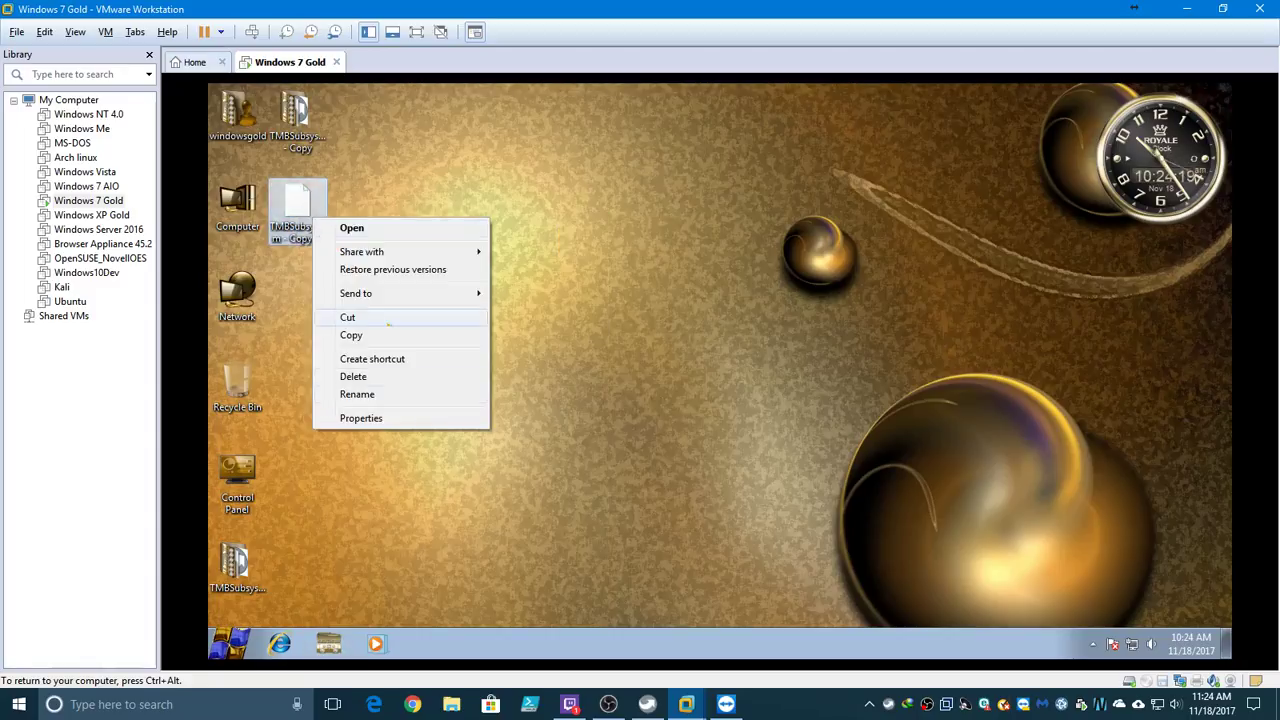
click(421, 395)
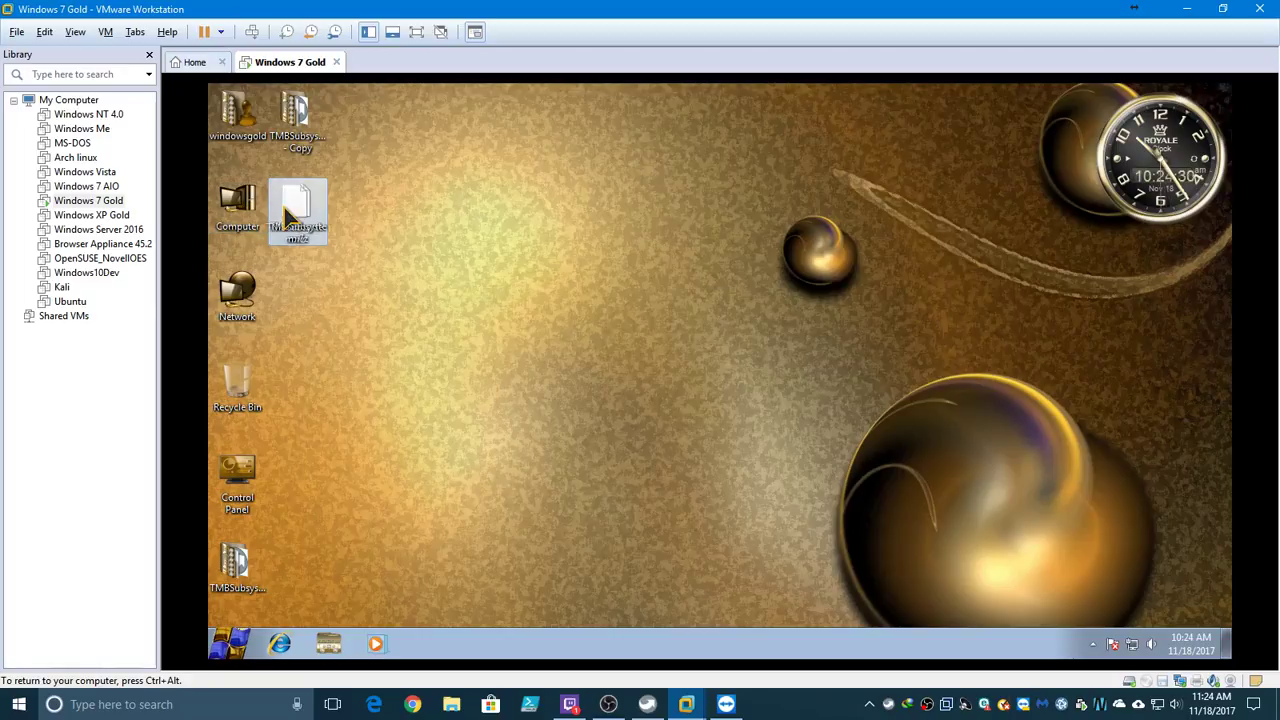
Step: Open a file browsing window in the Windows 7 VM and go to the Network folder
click(106, 32)
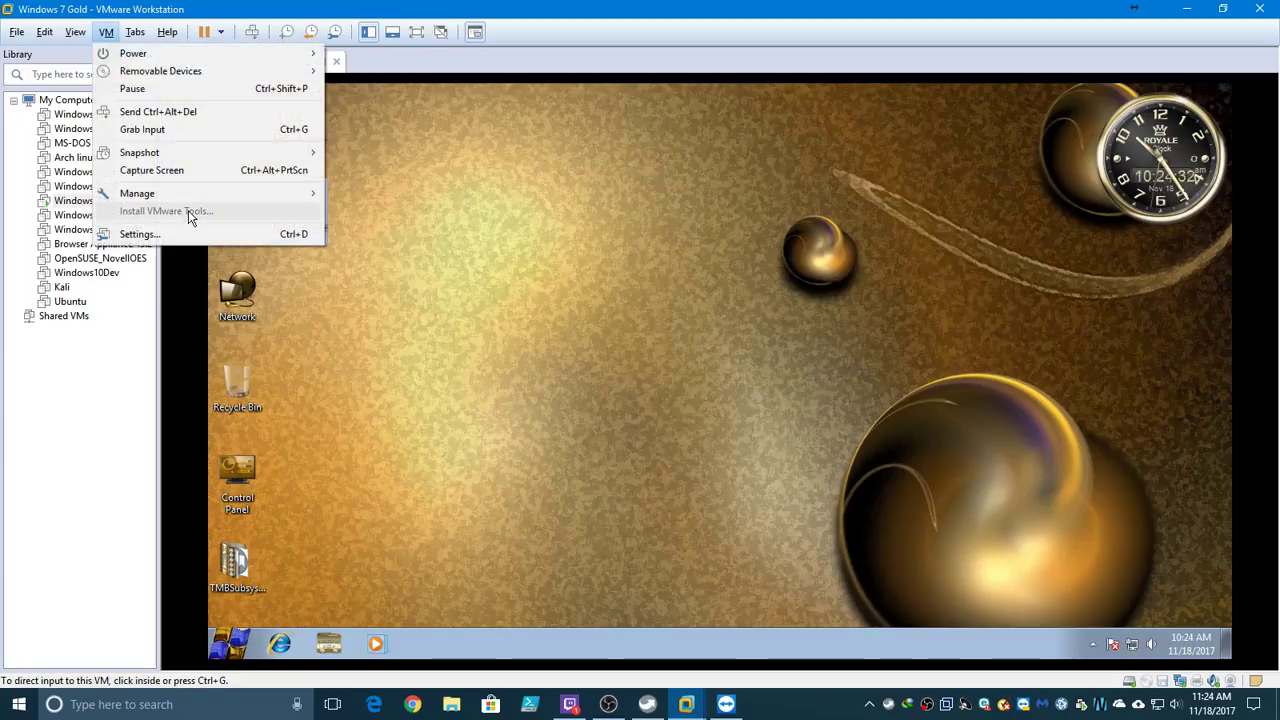
mouse_move(189, 197)
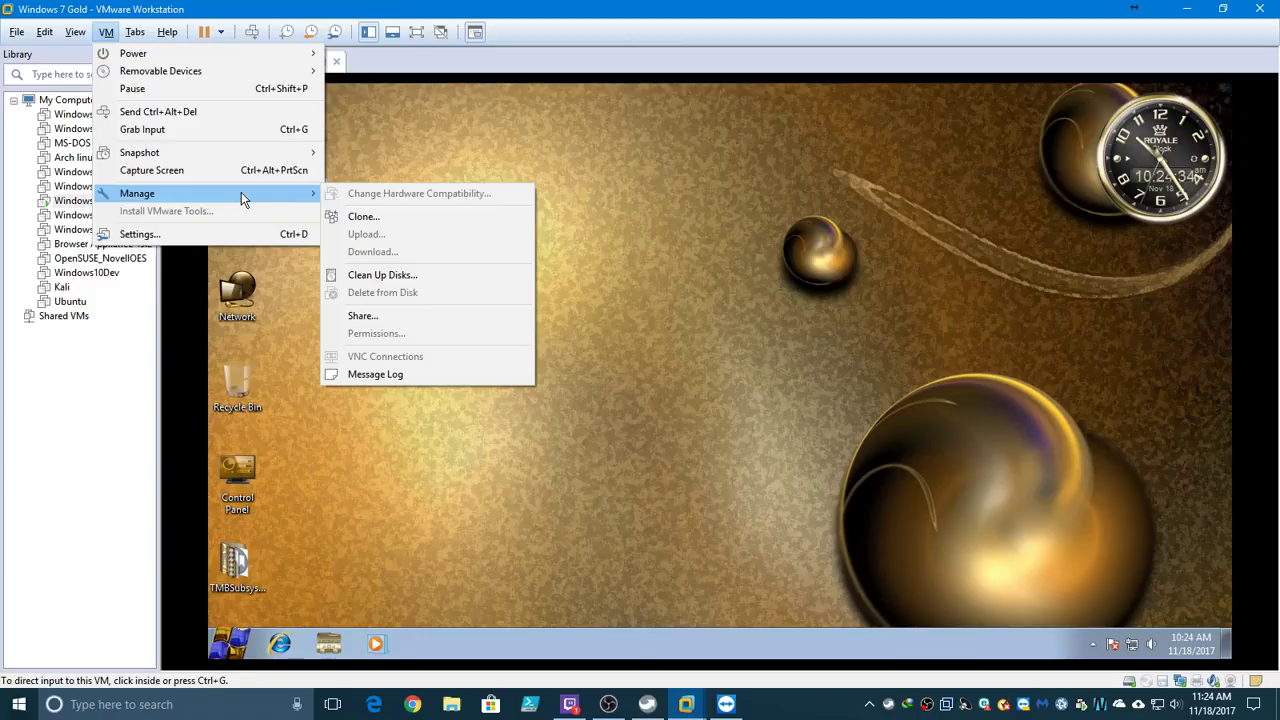
click(729, 415)
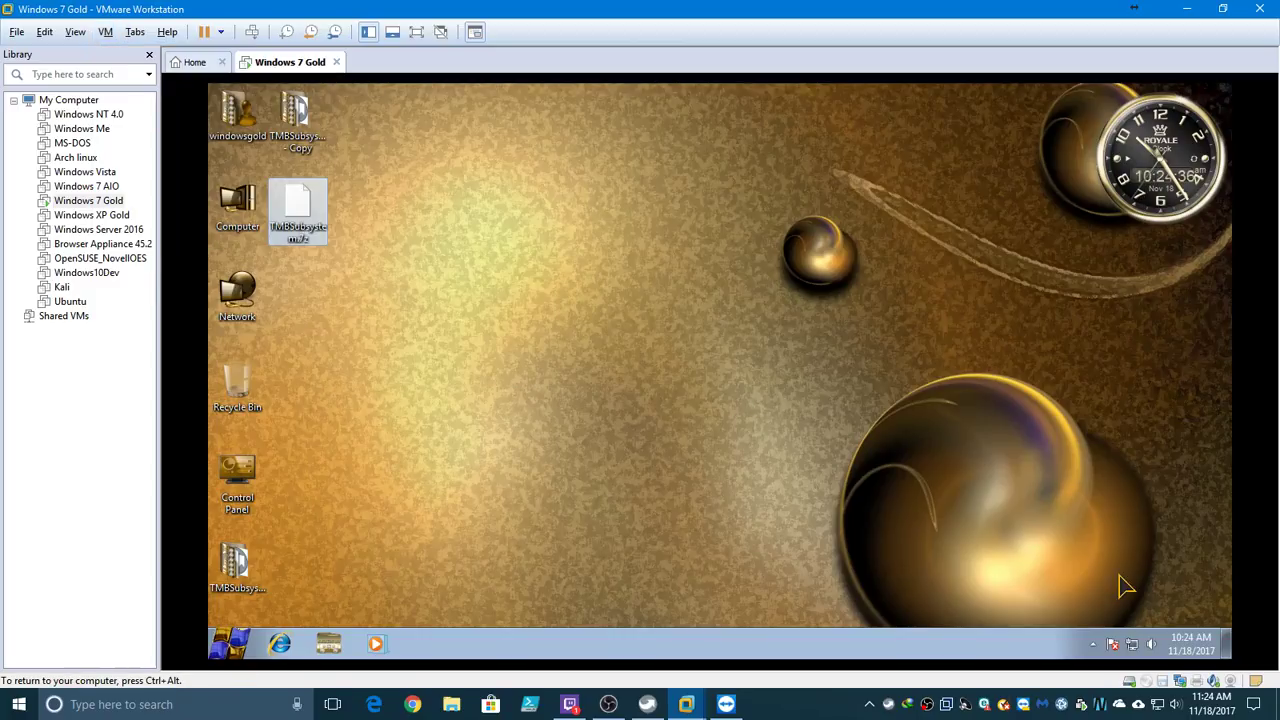
click(1093, 644)
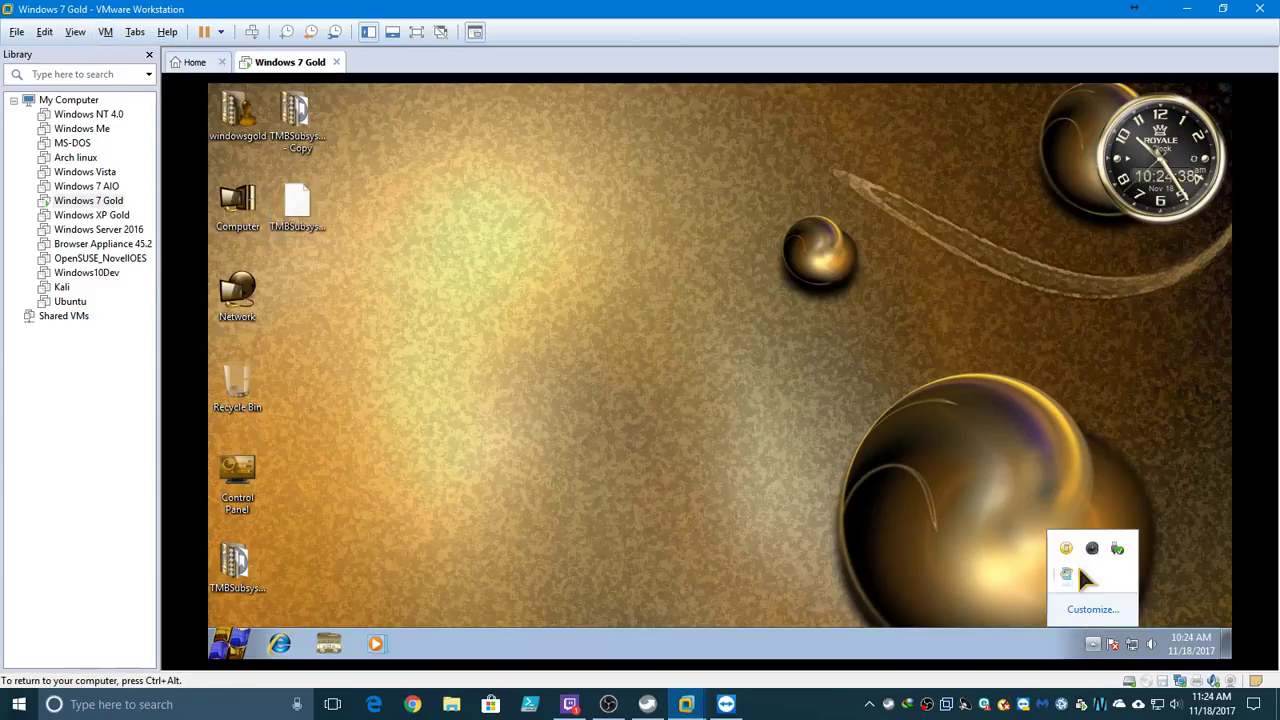
click(329, 644)
click(486, 474)
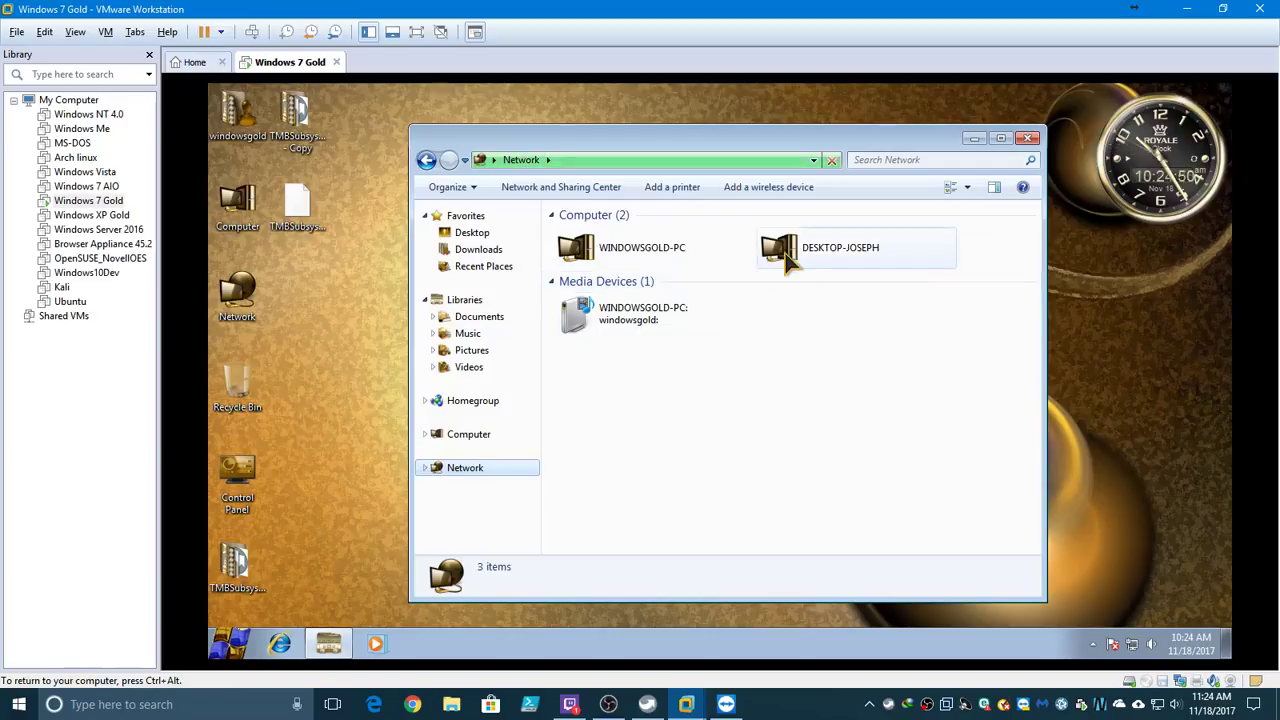
Step: Try opening DESKTOP-JOSEPH twice, dismiss the network errors, and select the TMBSubsystem archive
double_click(785, 255)
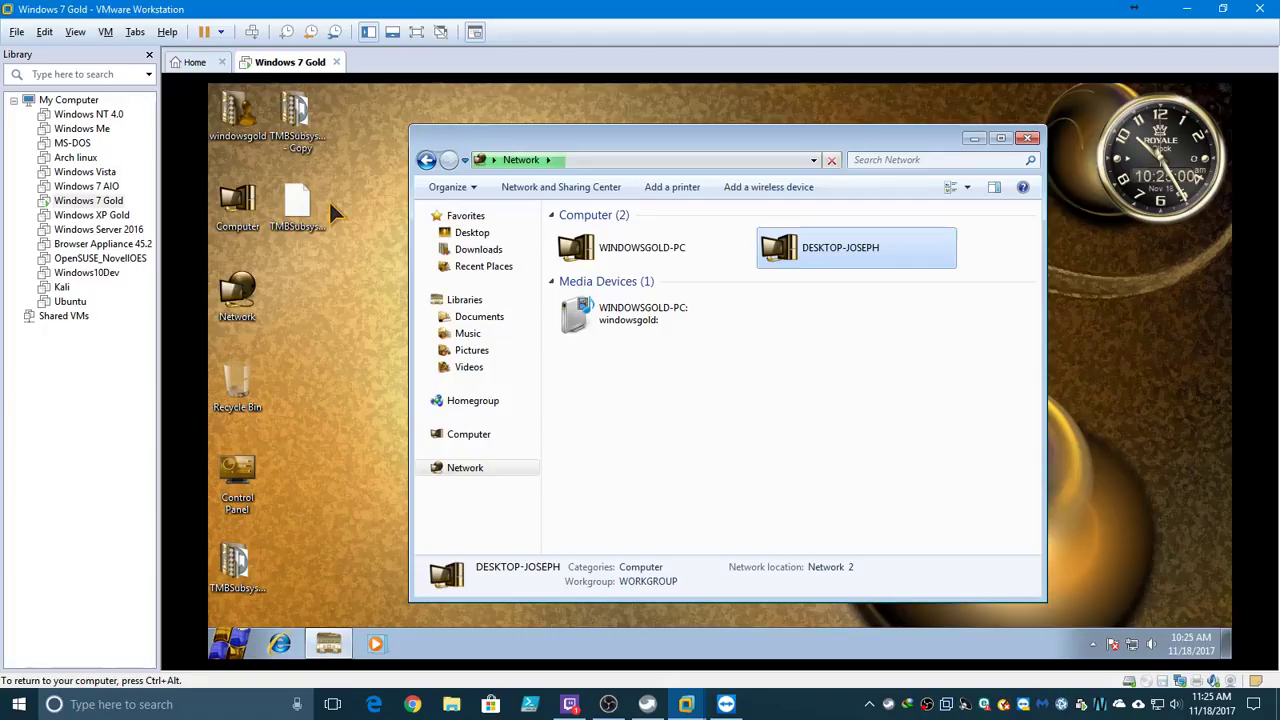
click(314, 220)
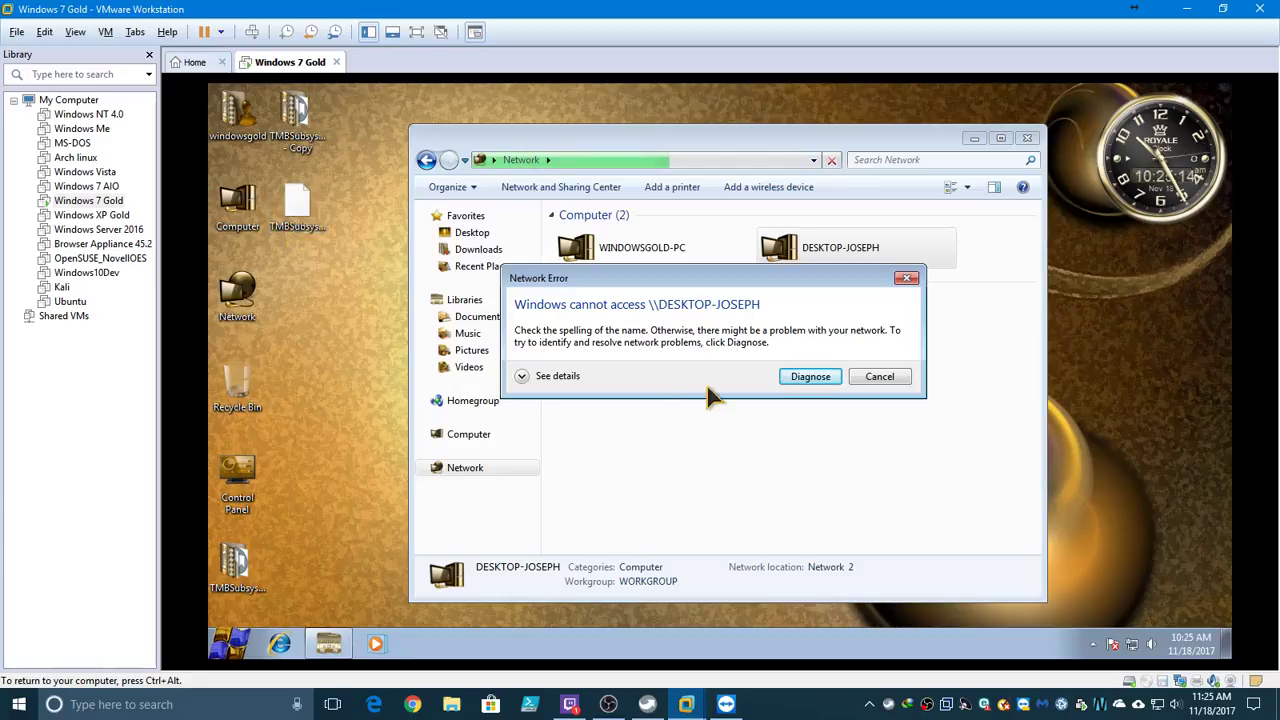
click(872, 377)
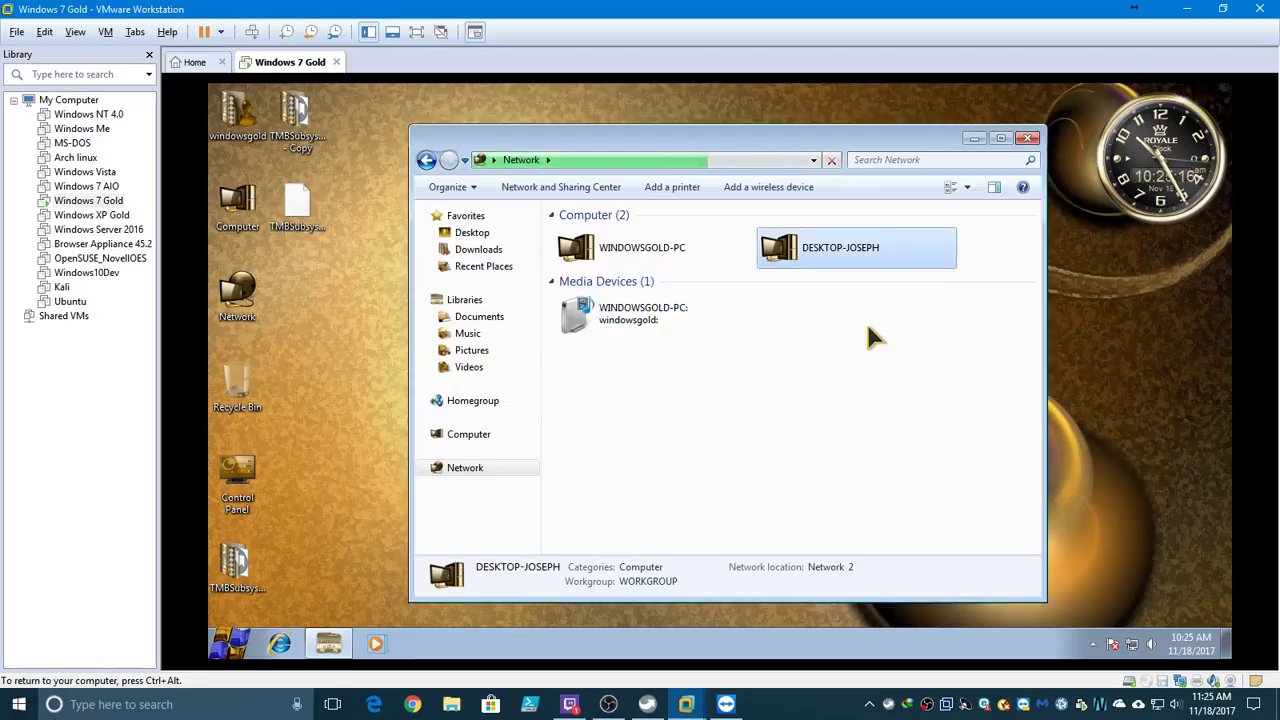
double_click(857, 260)
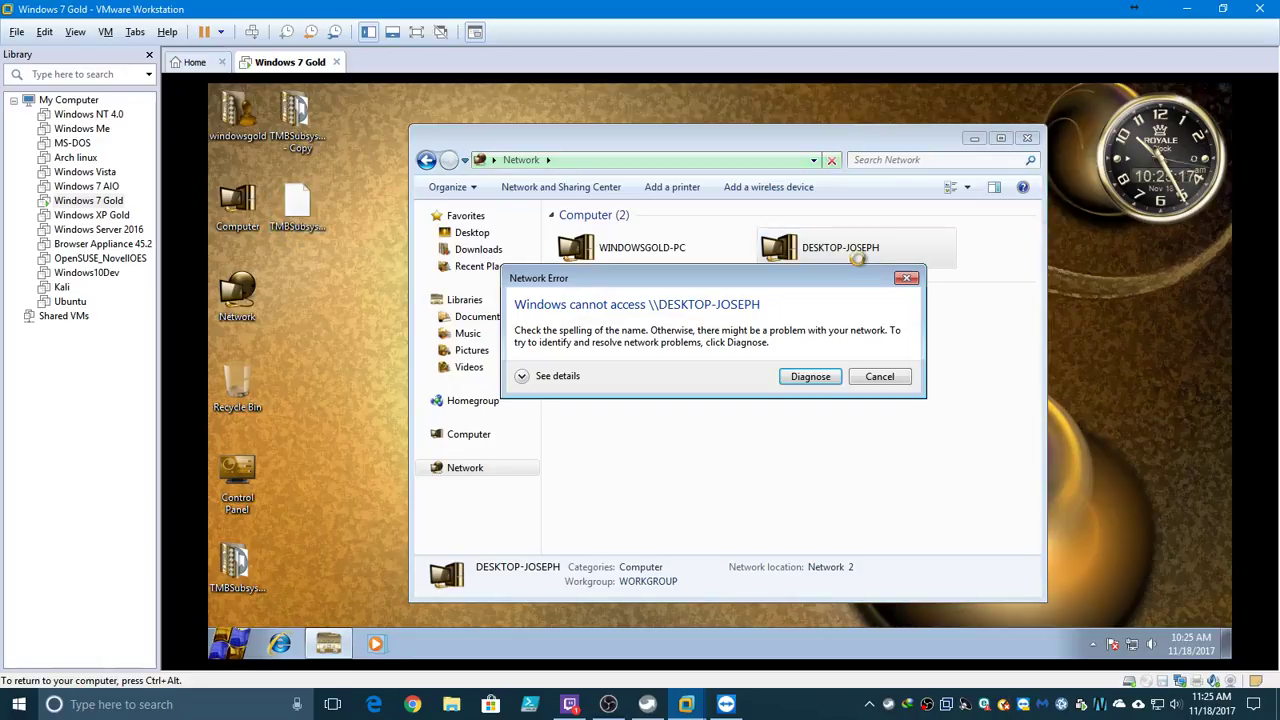
click(878, 379)
click(815, 310)
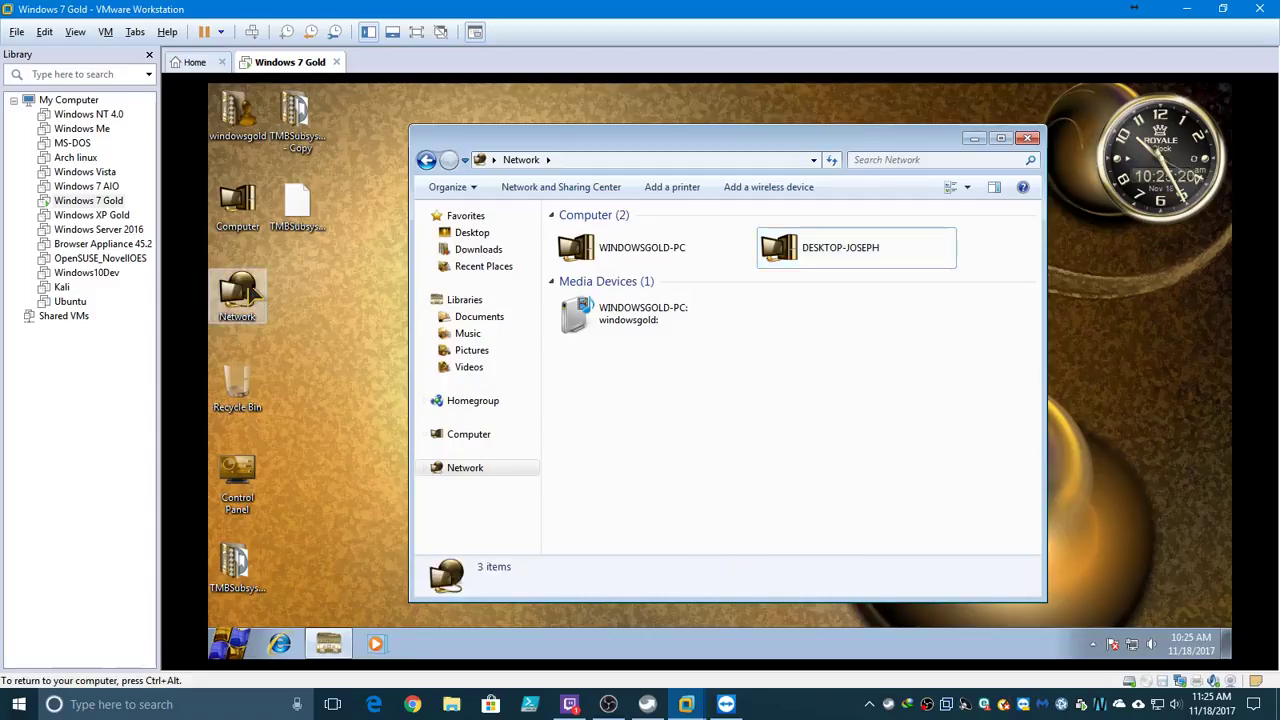
click(313, 213)
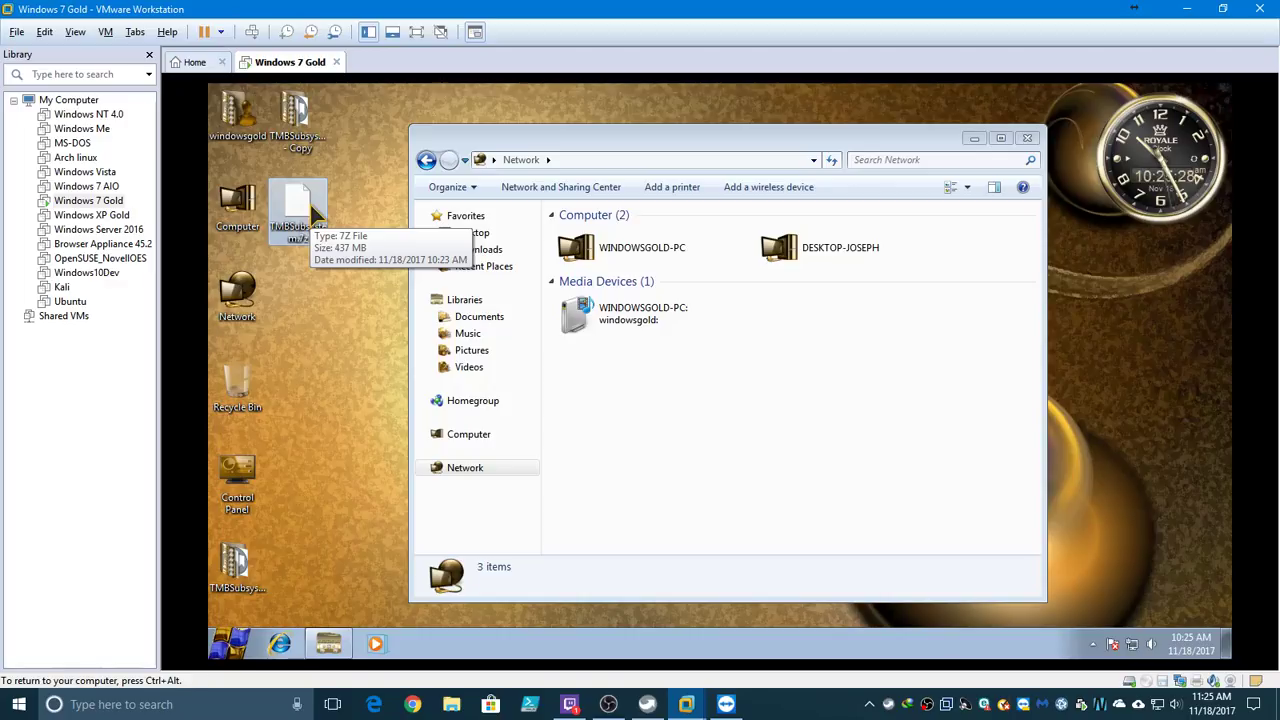
click(468, 712)
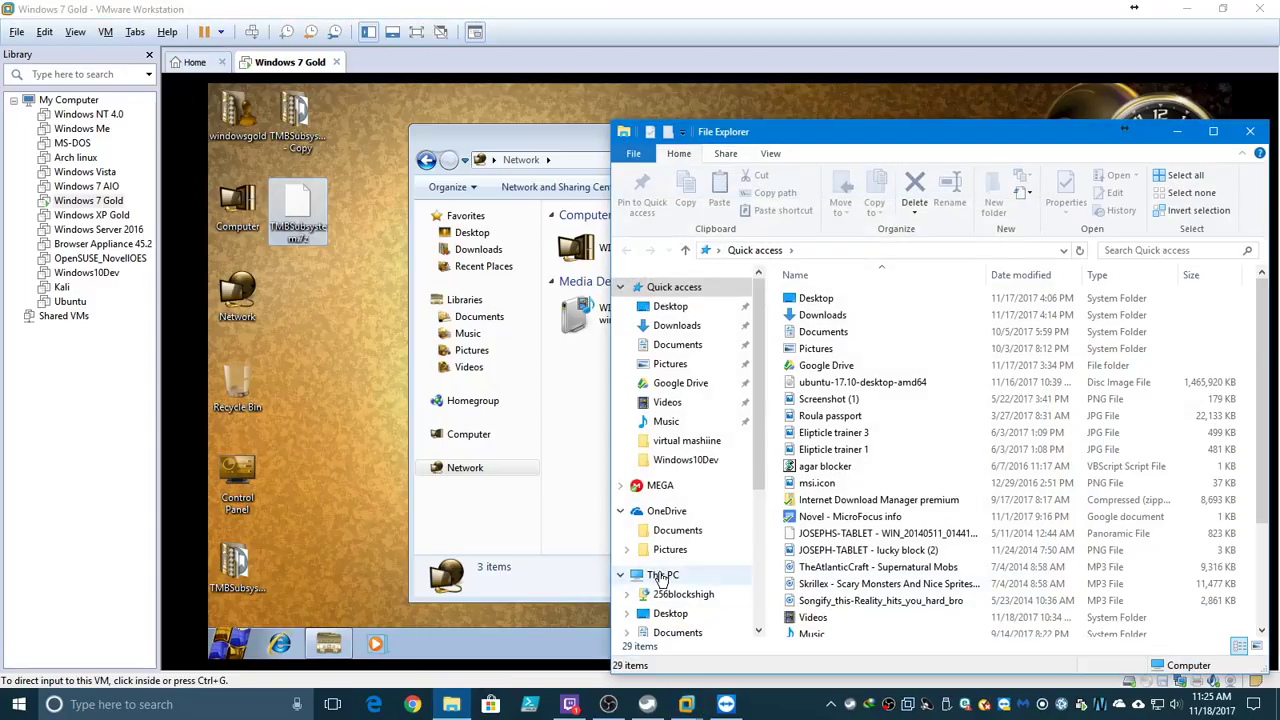
click(660, 576)
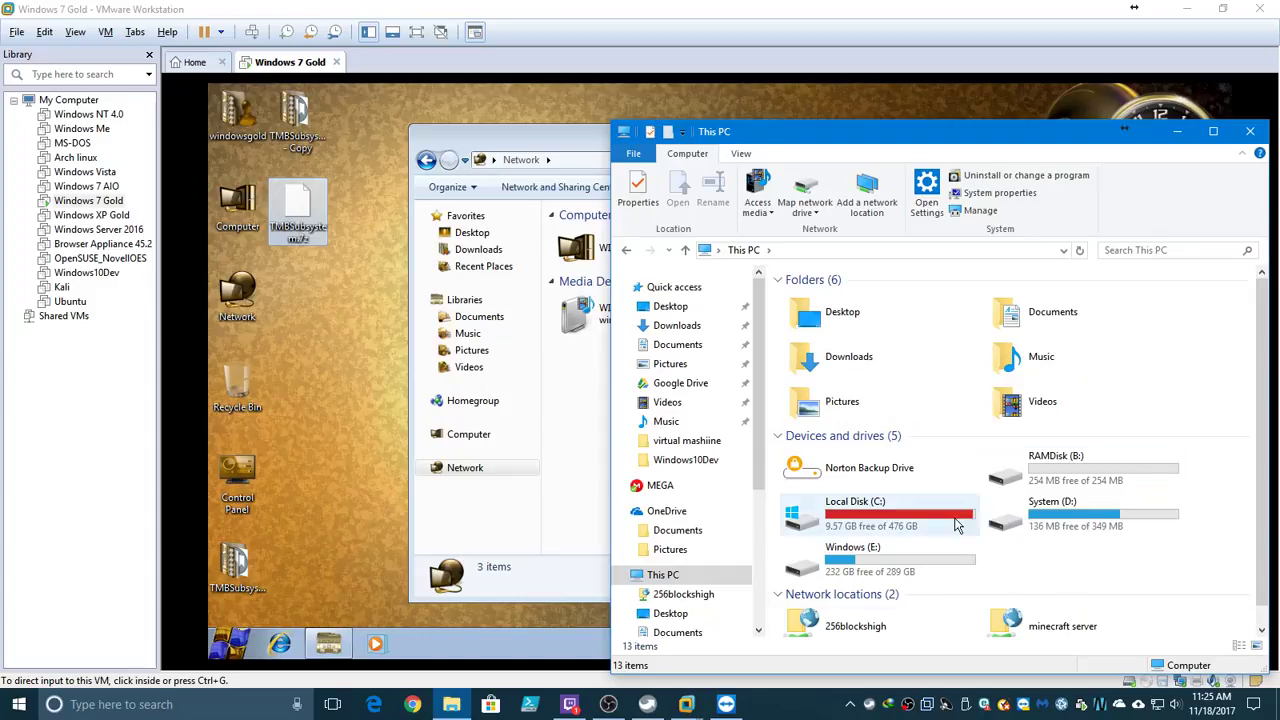
double_click(878, 563)
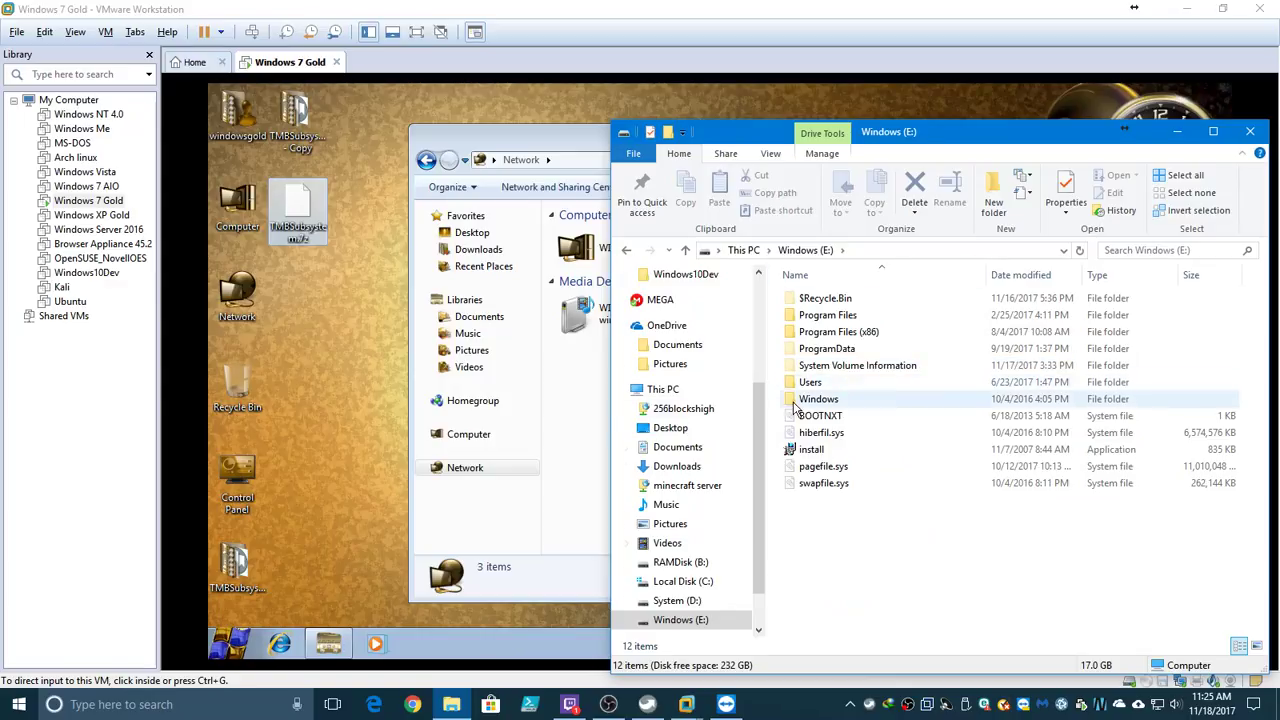
click(1249, 131)
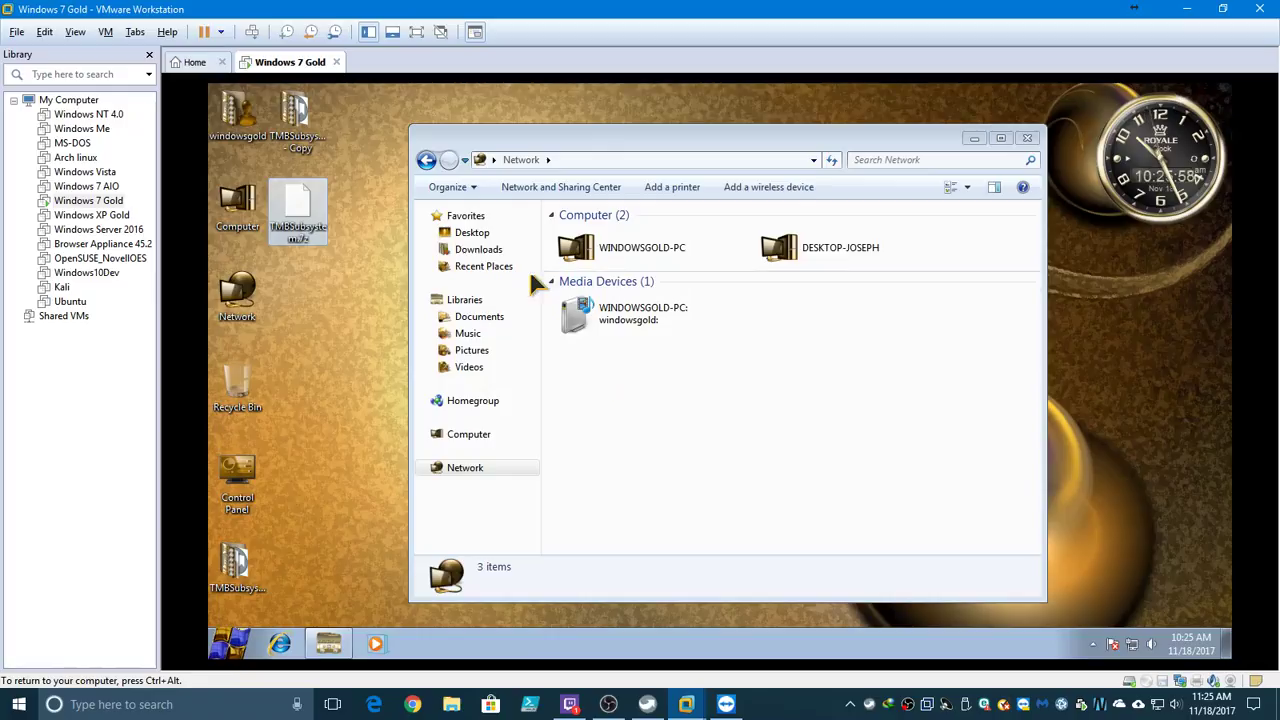
right_click(292, 207)
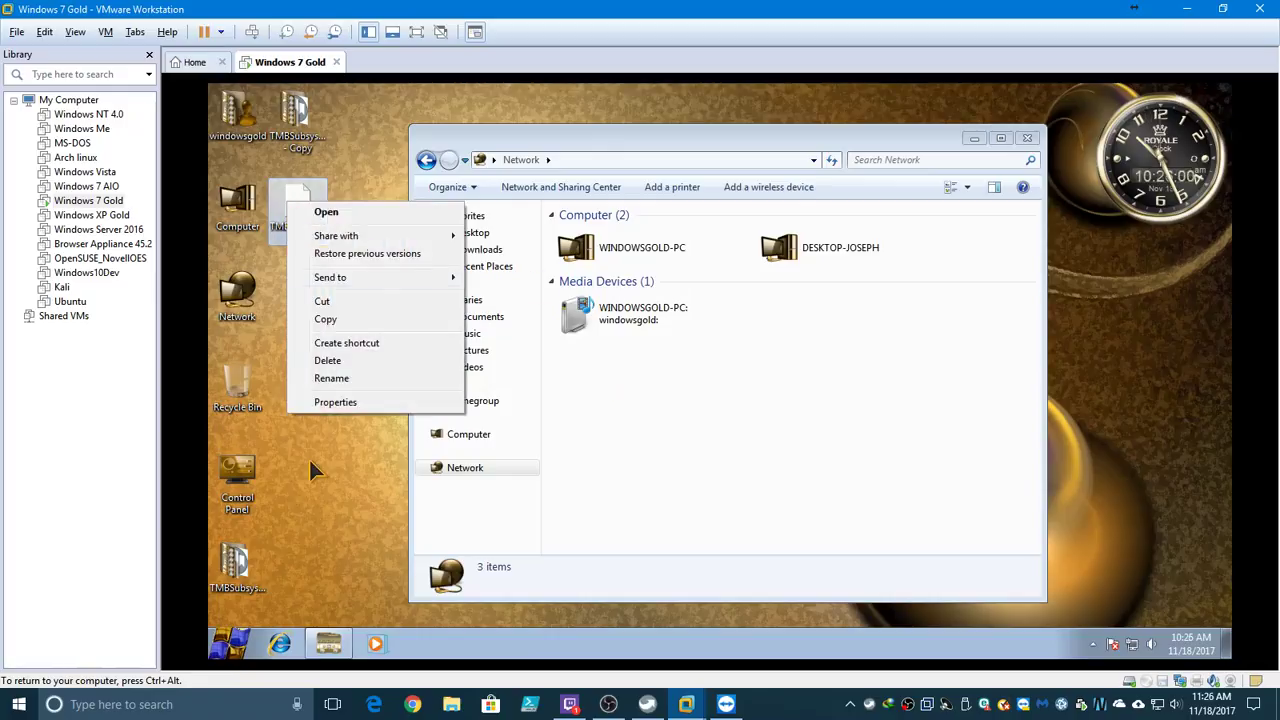
click(314, 502)
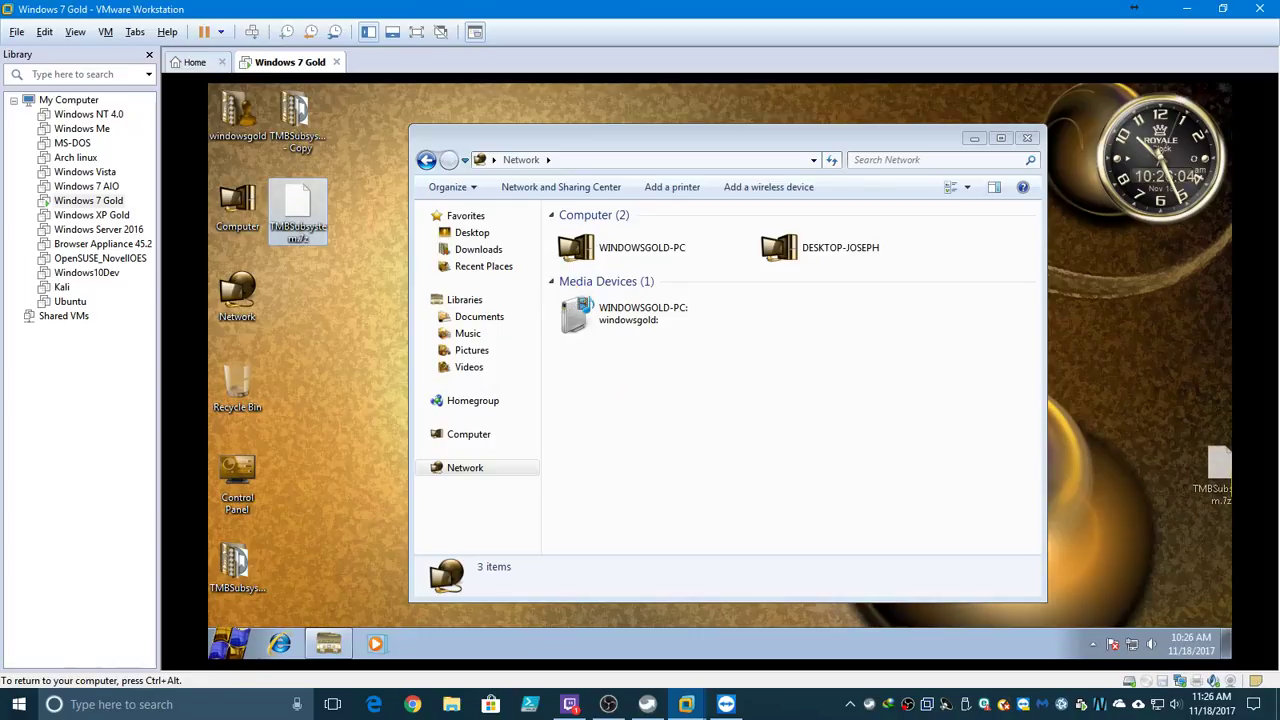
drag(314, 213, 299, 228)
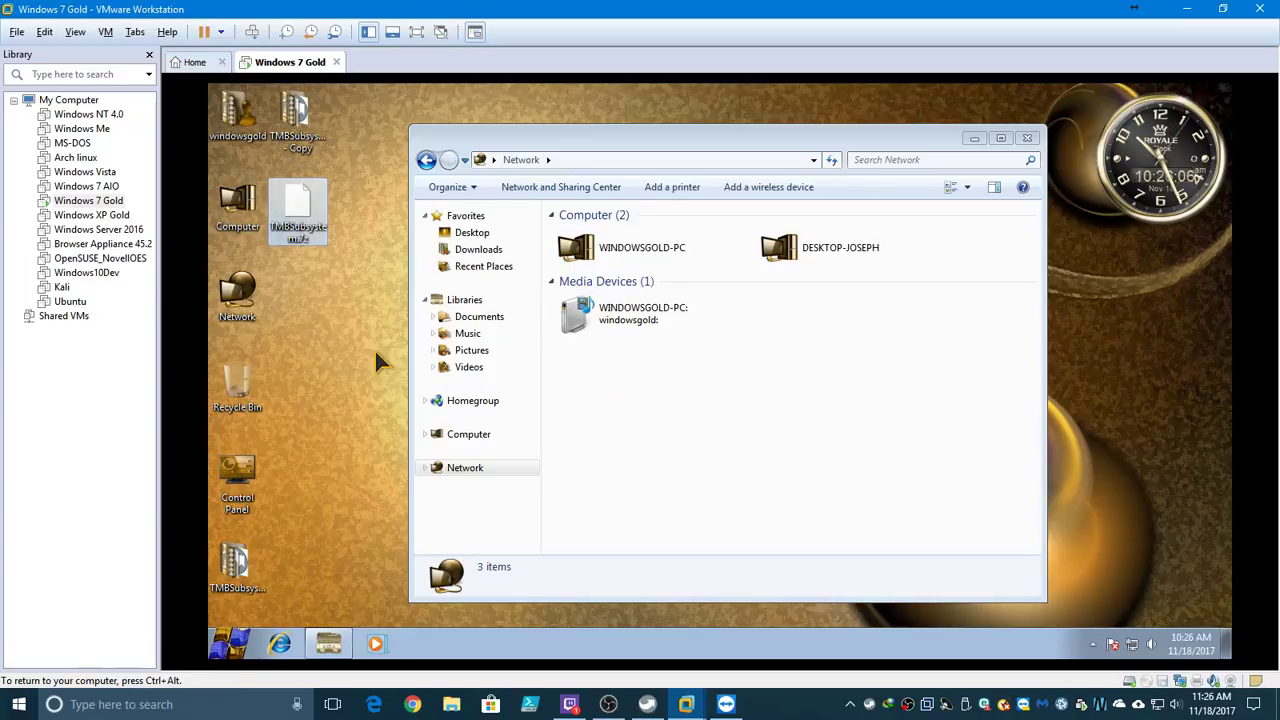
click(336, 343)
click(318, 118)
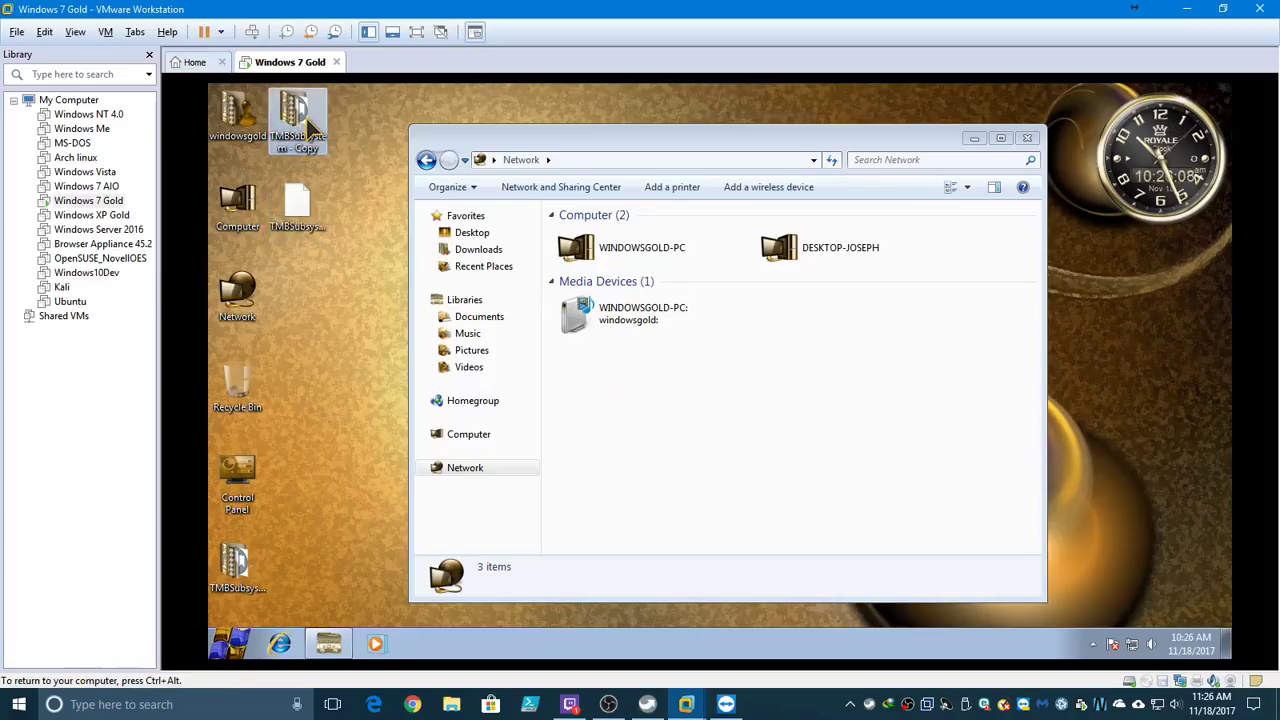
Step: Permanently delete the TMBSubsystem - Copy folder from the VM desktop, confirming both prompts
key(Delete)
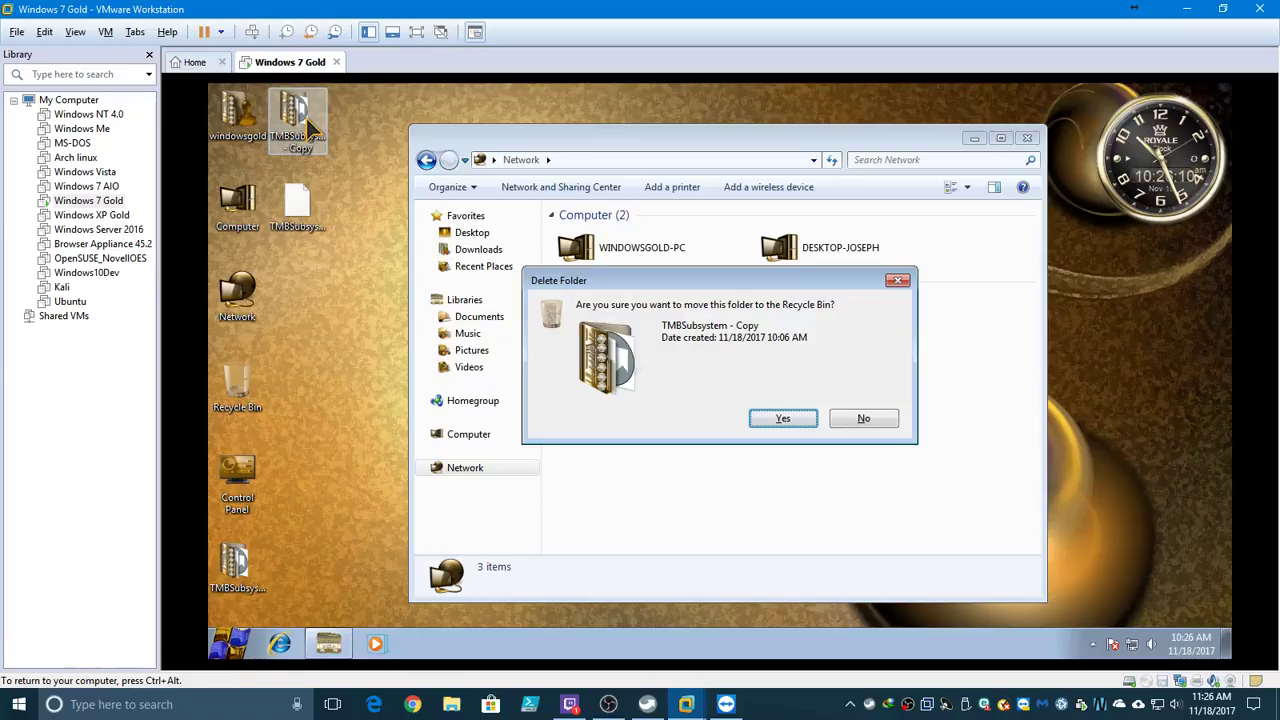
key(Return)
key(Delete)
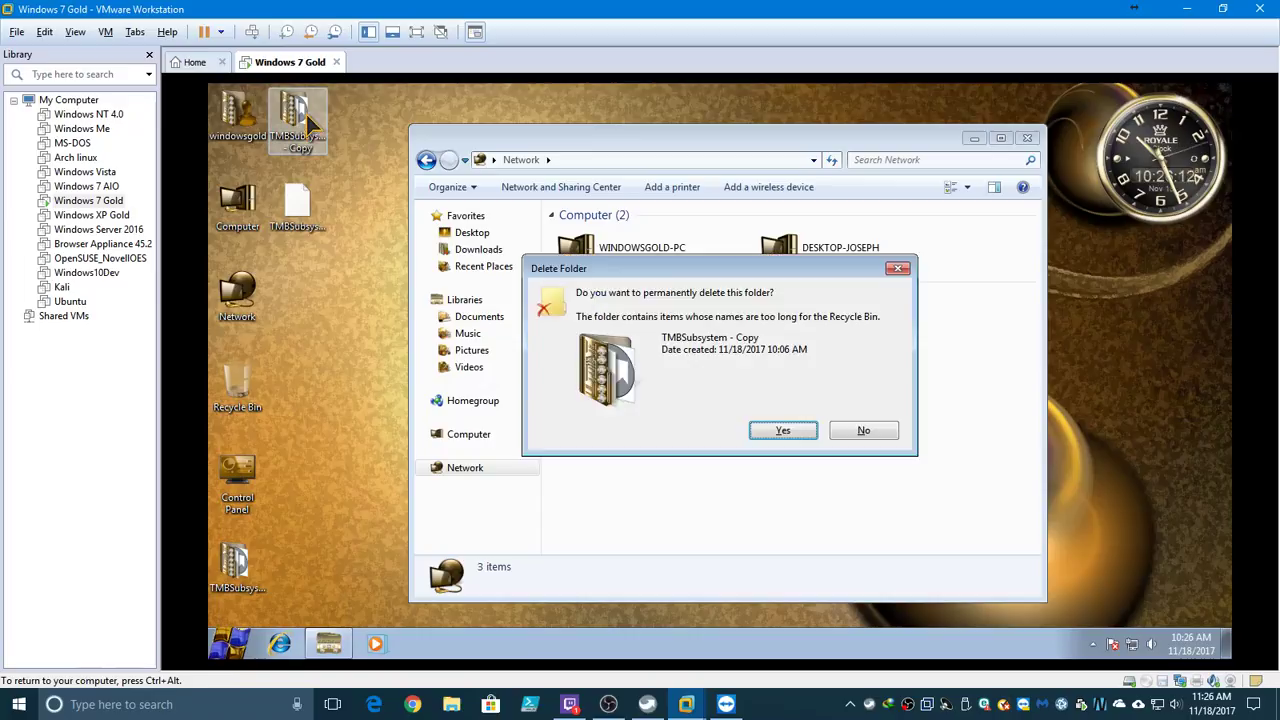
click(786, 430)
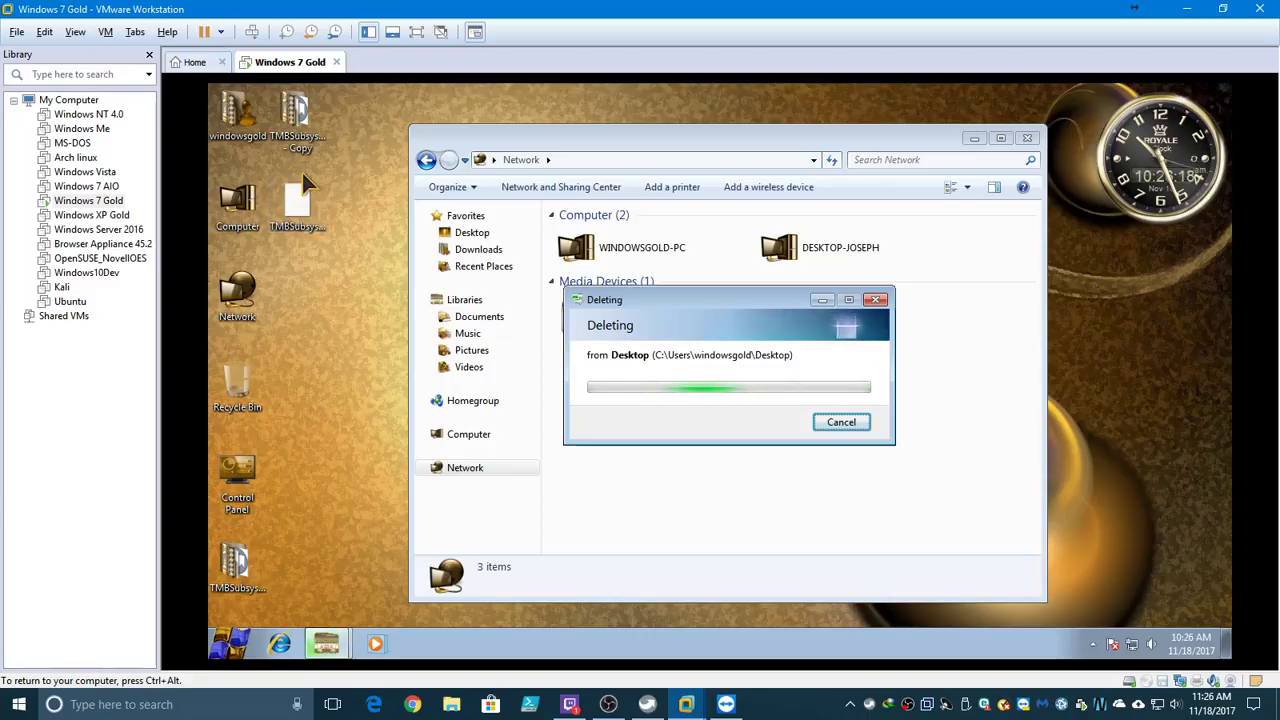
click(451, 704)
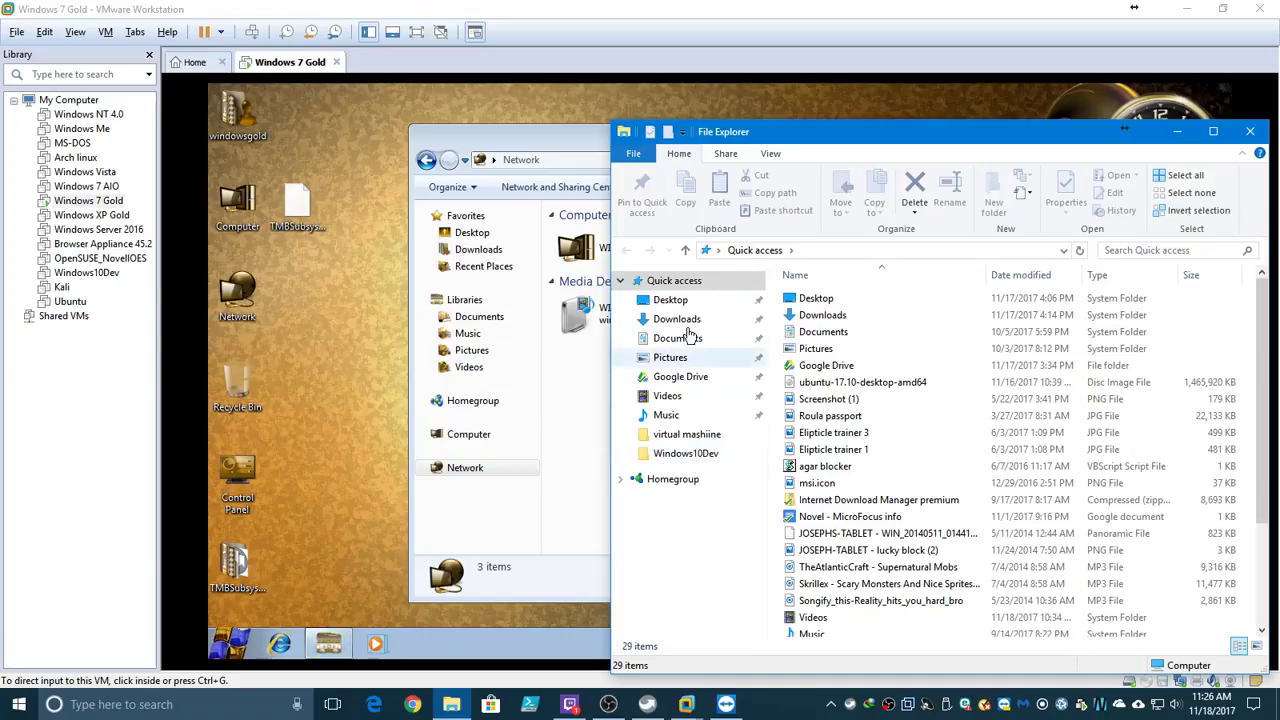
Step: View This PC's drives on the host, select USB Drive (F:), then close File Explorer
click(663, 371)
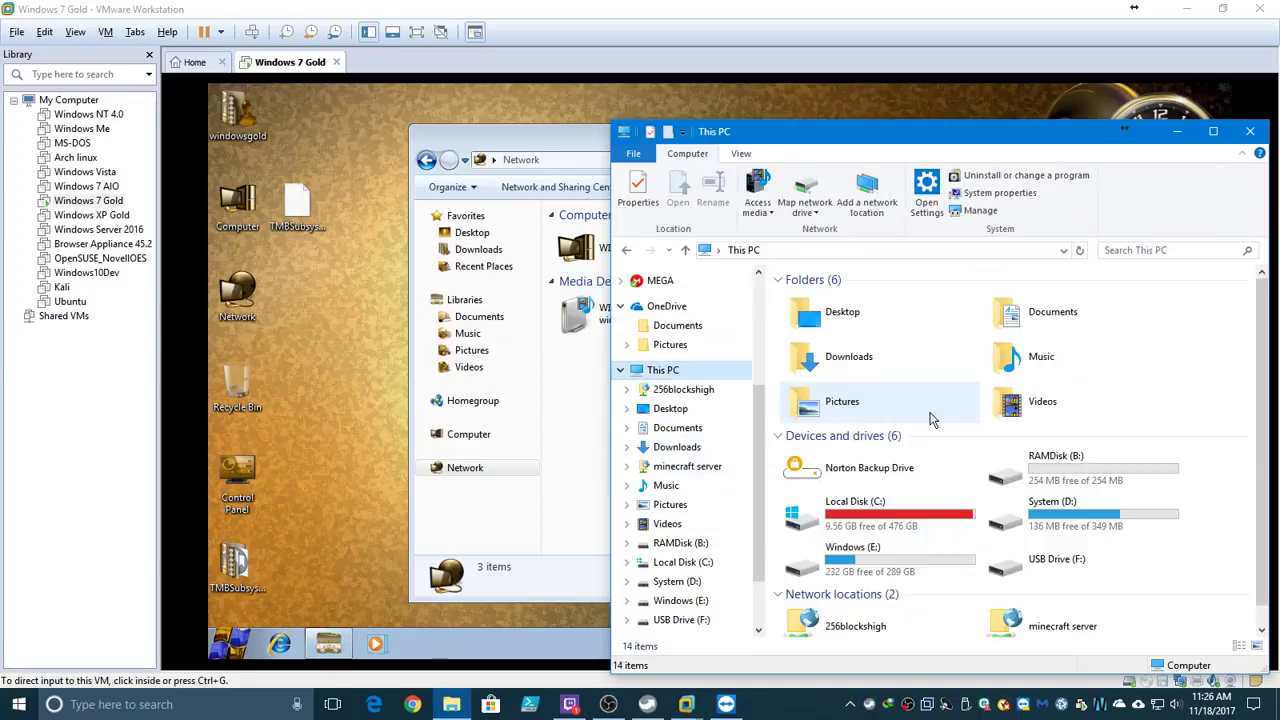
click(1066, 563)
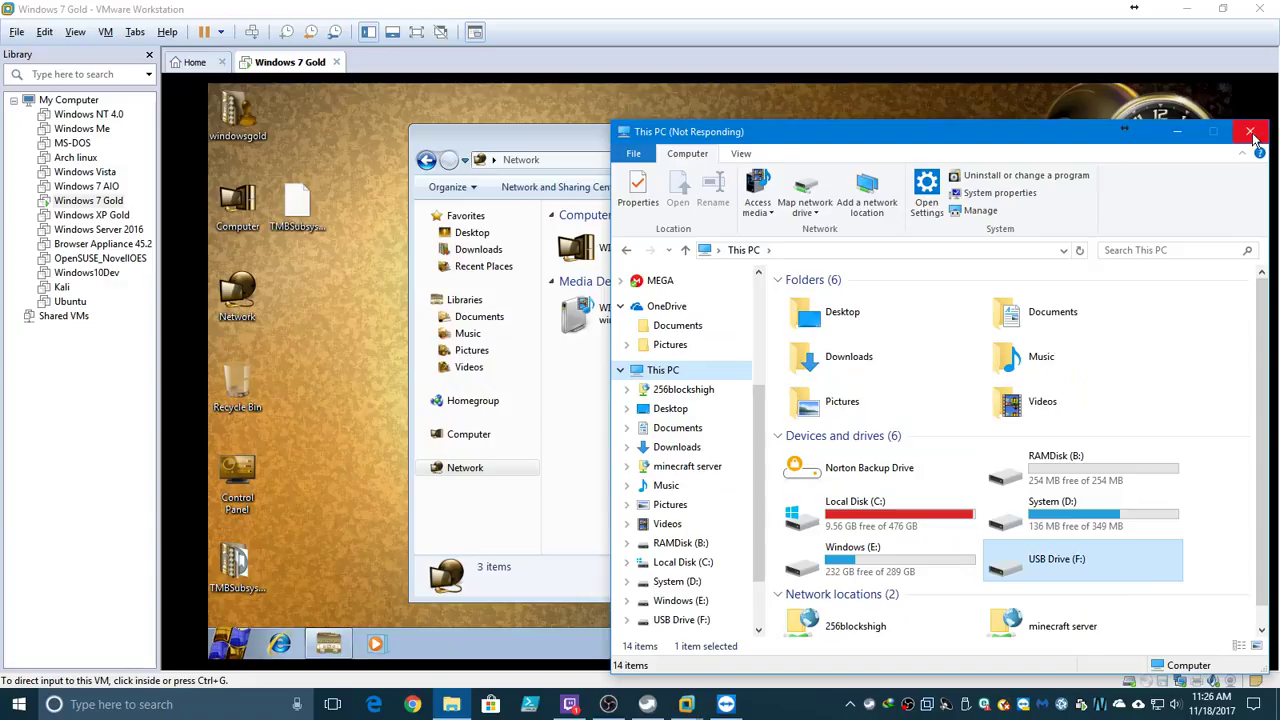
click(552, 385)
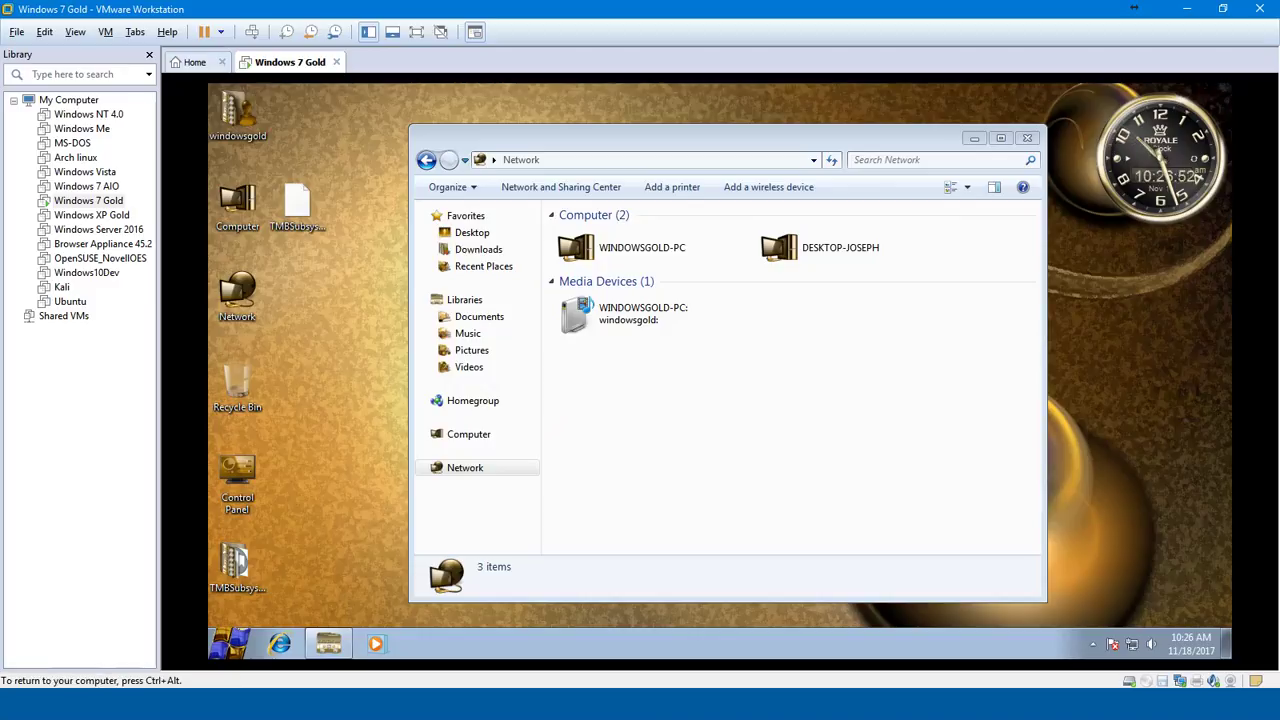
Step: Move TMBSubsystem.7z to the desktop's top row, open DESKTOP-JOSEPH, then open the Snapshot Manager
click(737, 425)
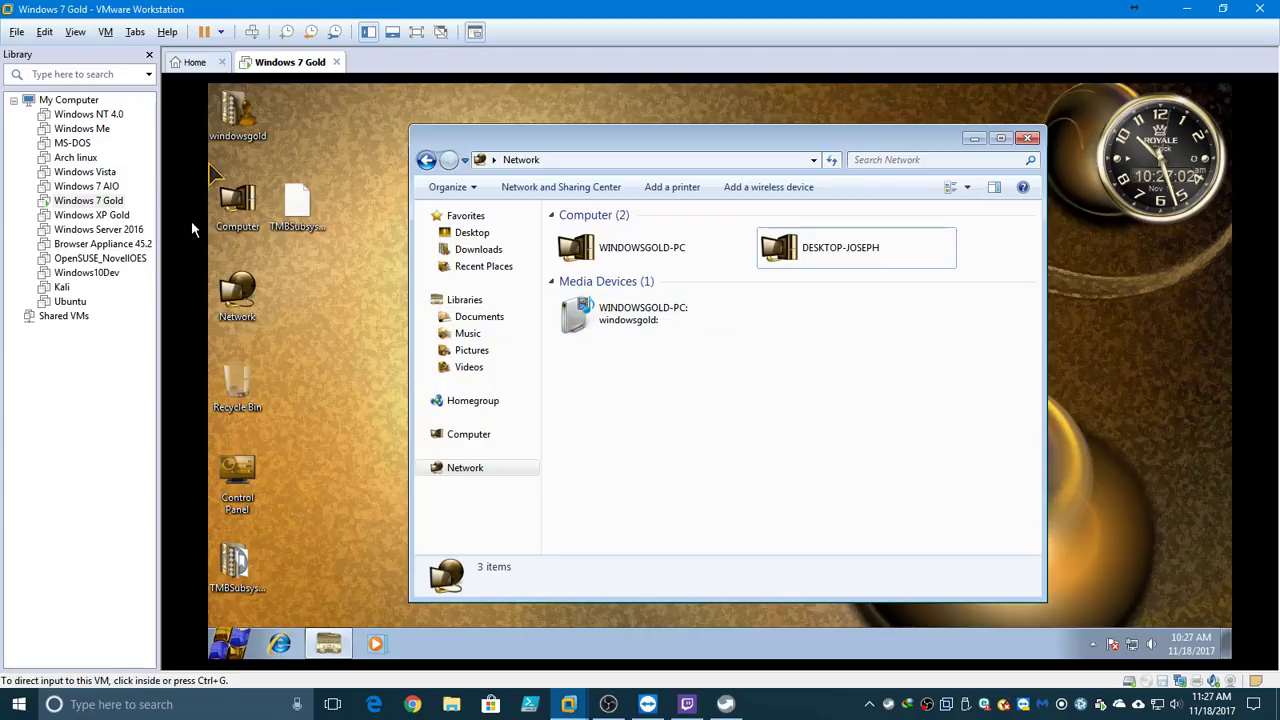
drag(288, 205, 288, 114)
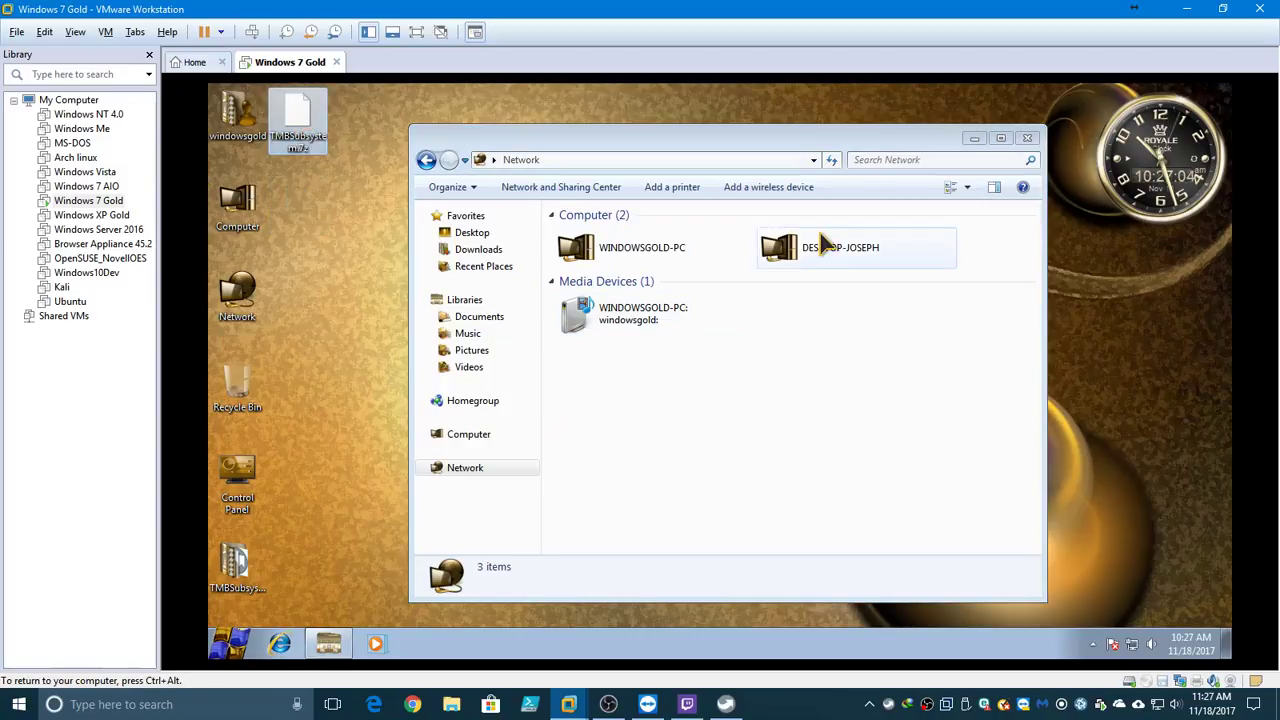
click(868, 251)
double_click(867, 249)
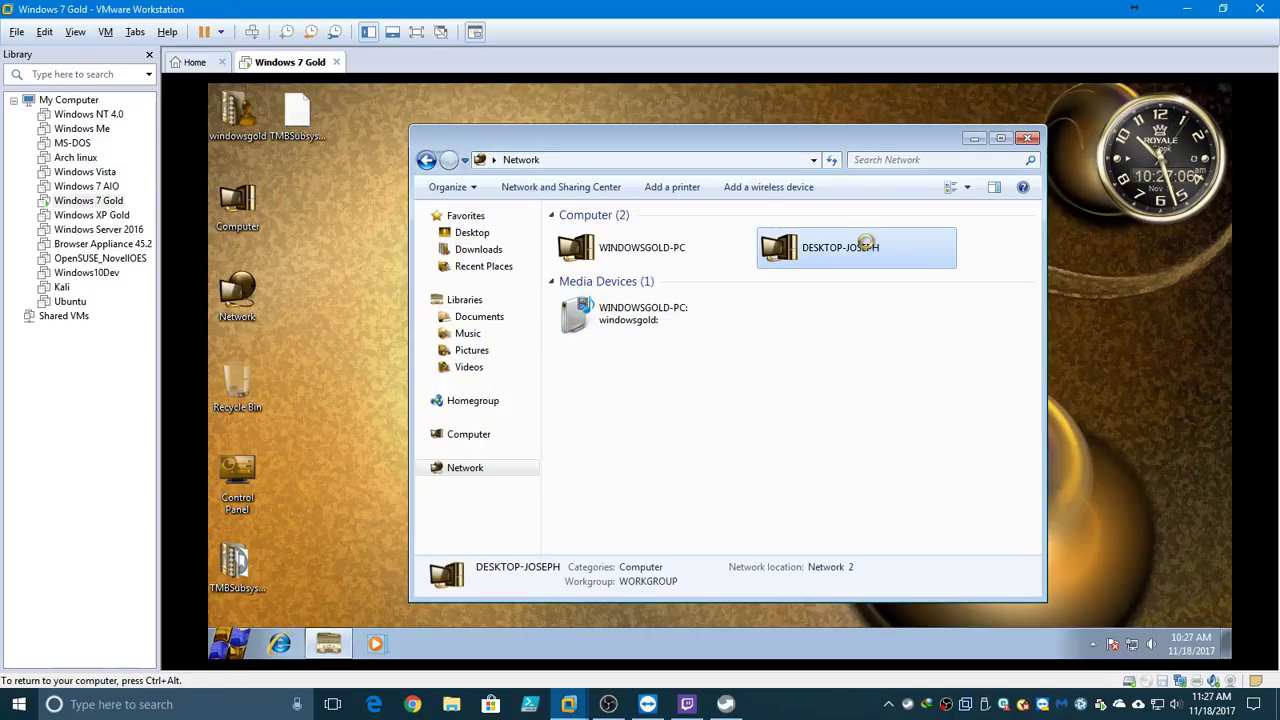
click(848, 360)
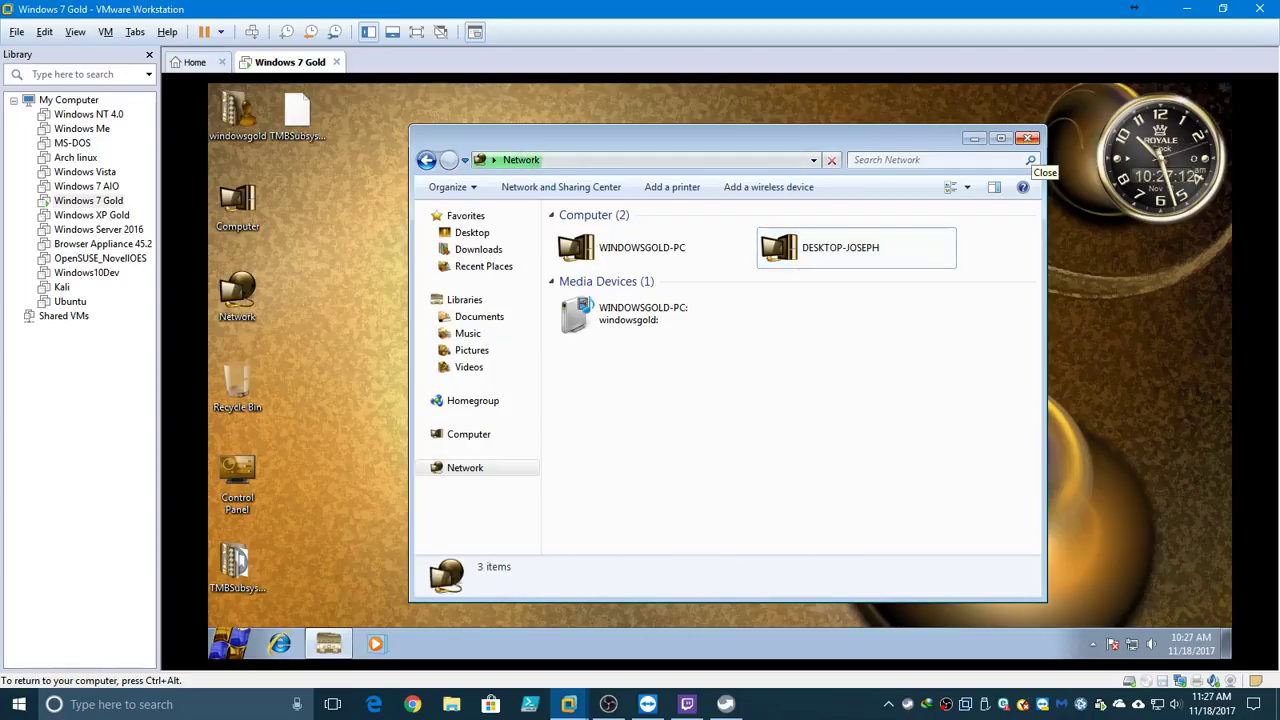
click(334, 33)
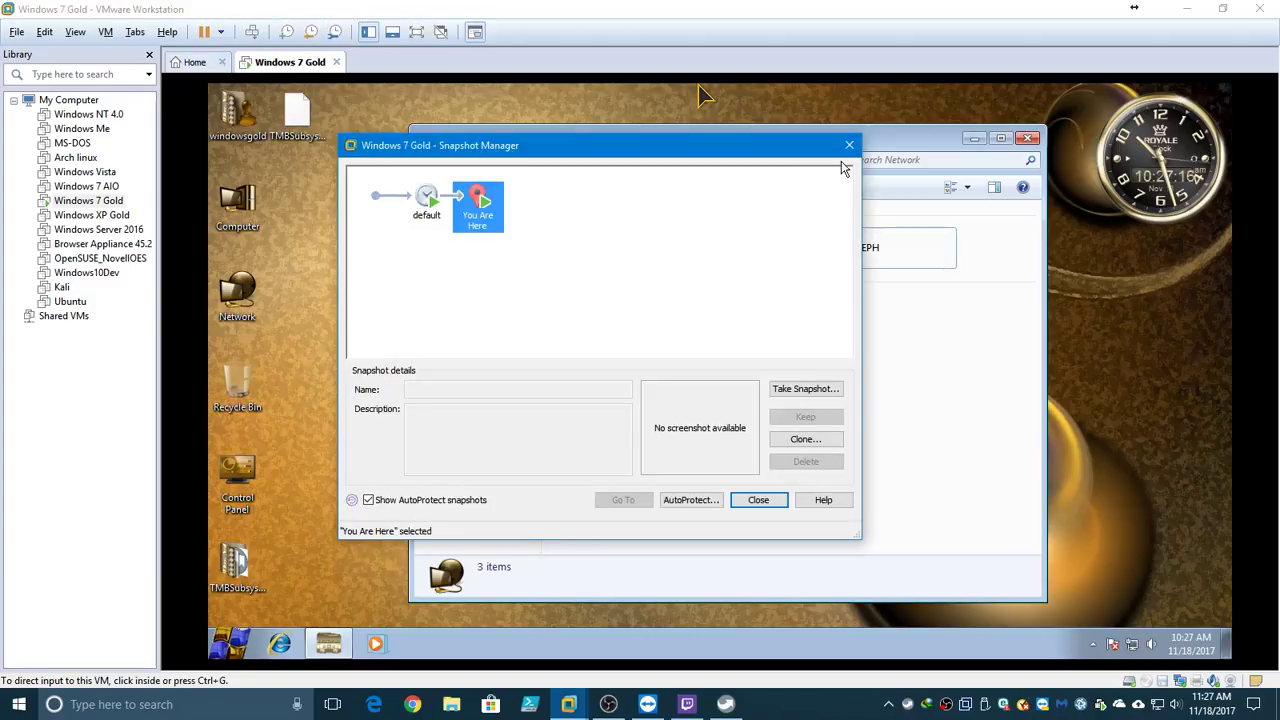
Step: Close Snapshot Manager and the Network window, then shut down the Windows 7 Gold guest
click(849, 145)
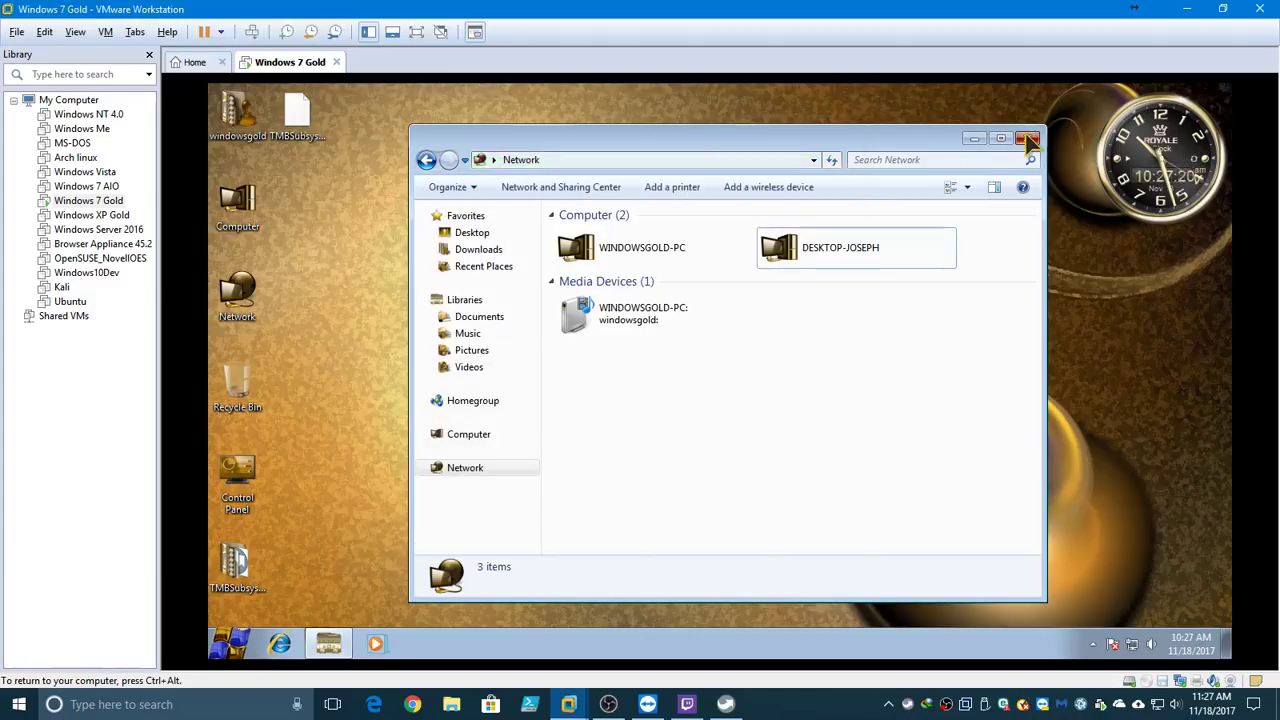
click(1026, 137)
right_click(303, 62)
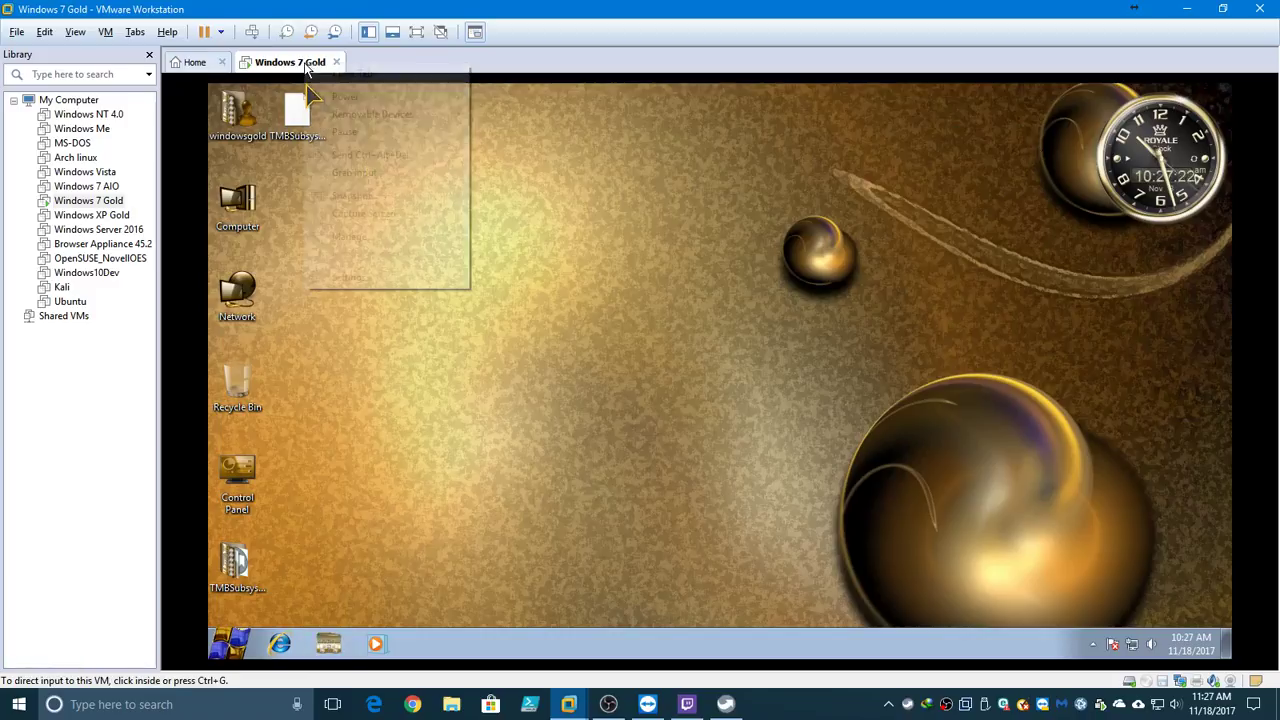
mouse_move(375, 96)
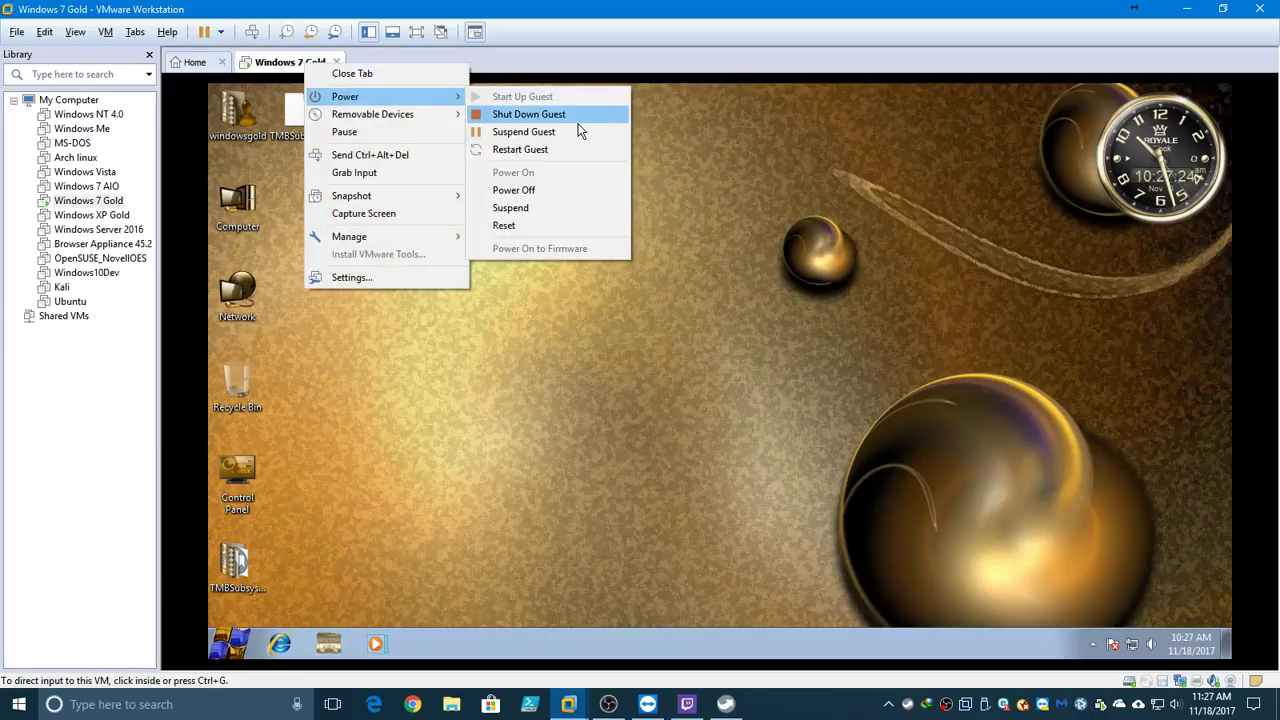
click(528, 114)
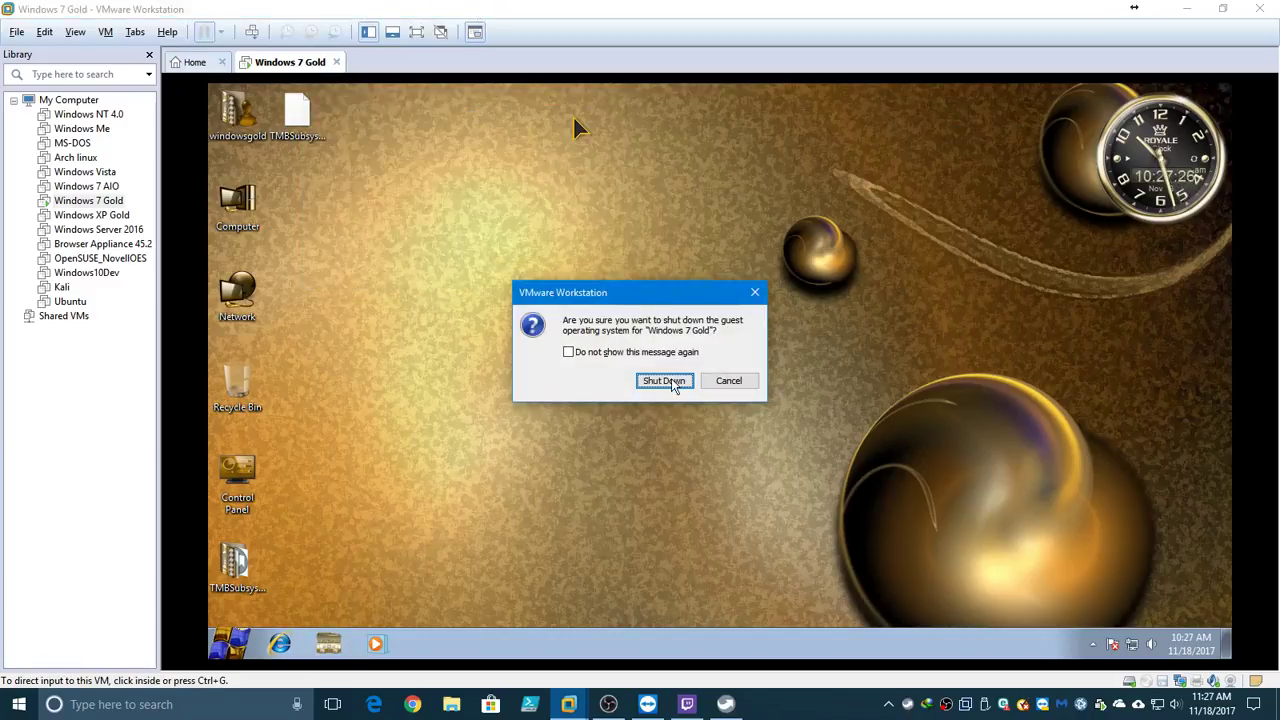
click(666, 383)
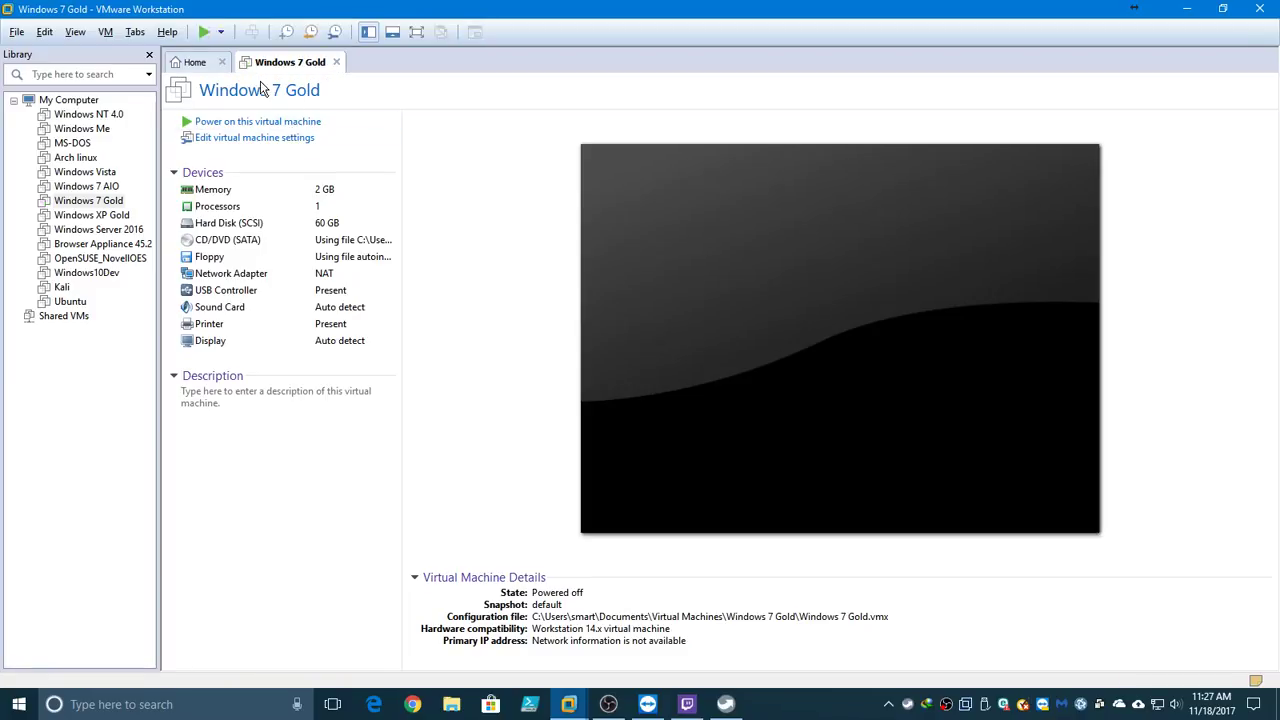
Step: Set Windows 7 Gold's shared folders to Always enabled, then power on the virtual machine
click(103, 32)
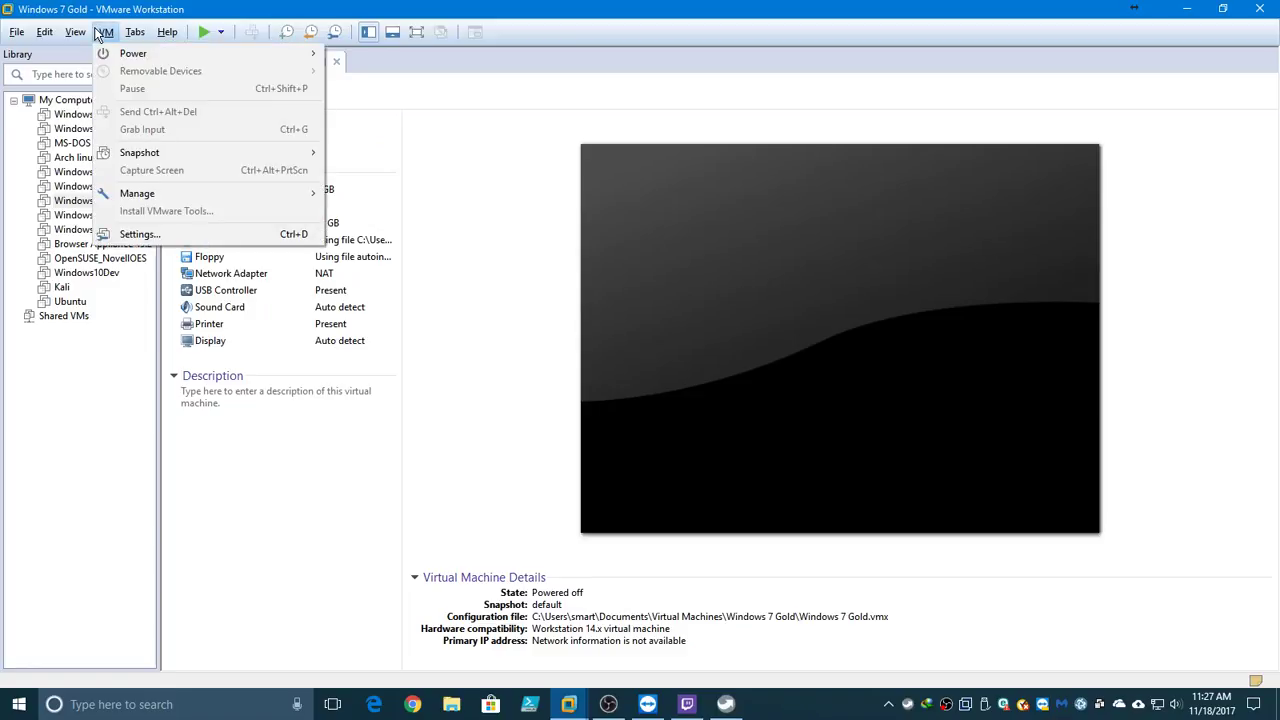
mouse_move(194, 200)
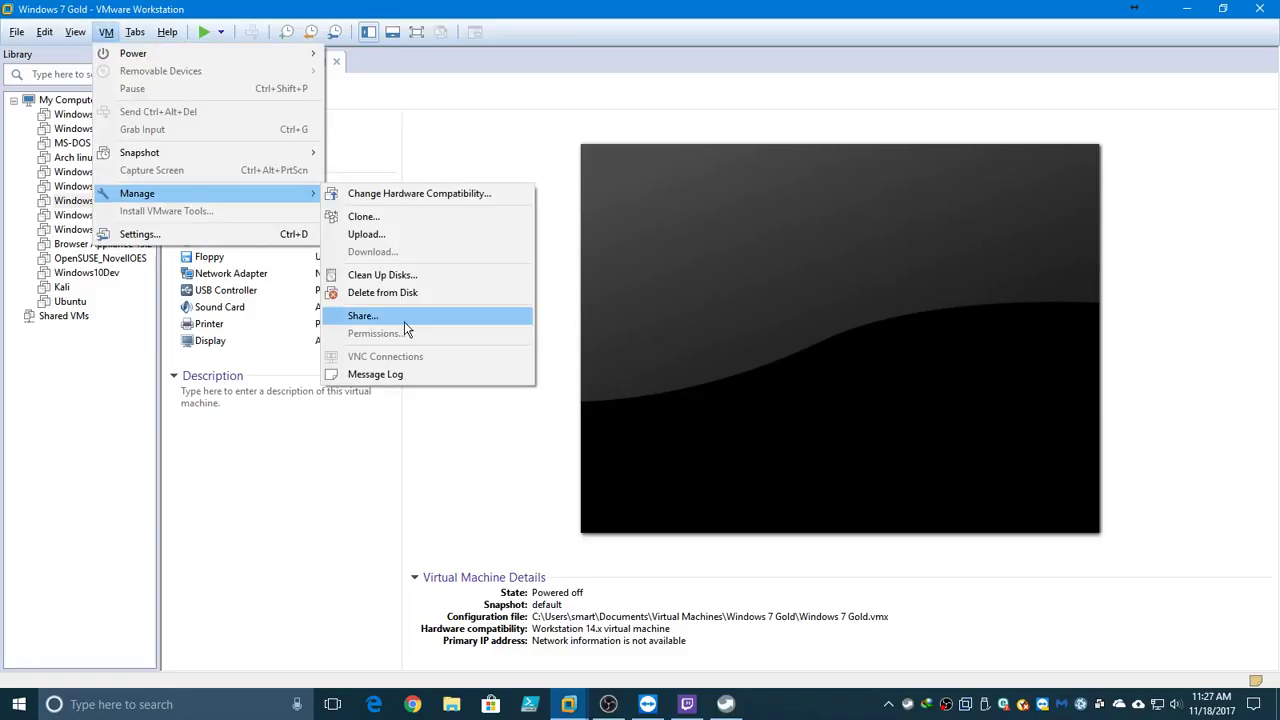
click(225, 234)
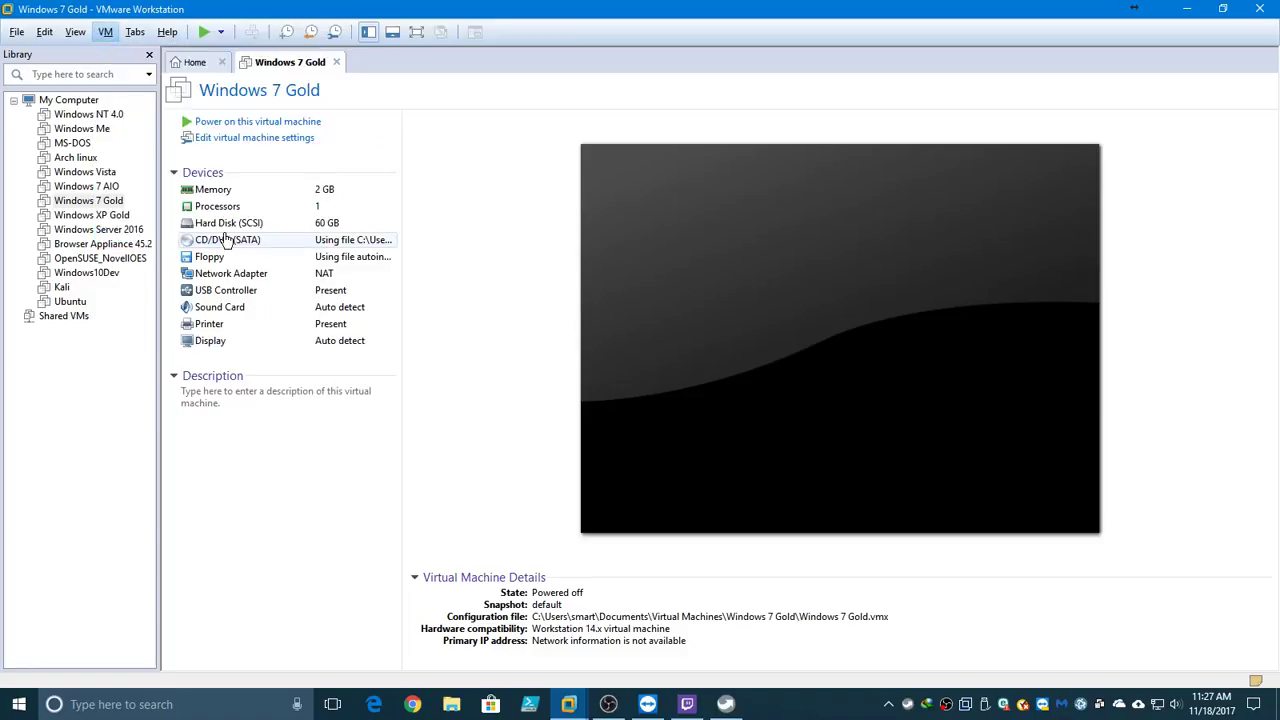
click(437, 122)
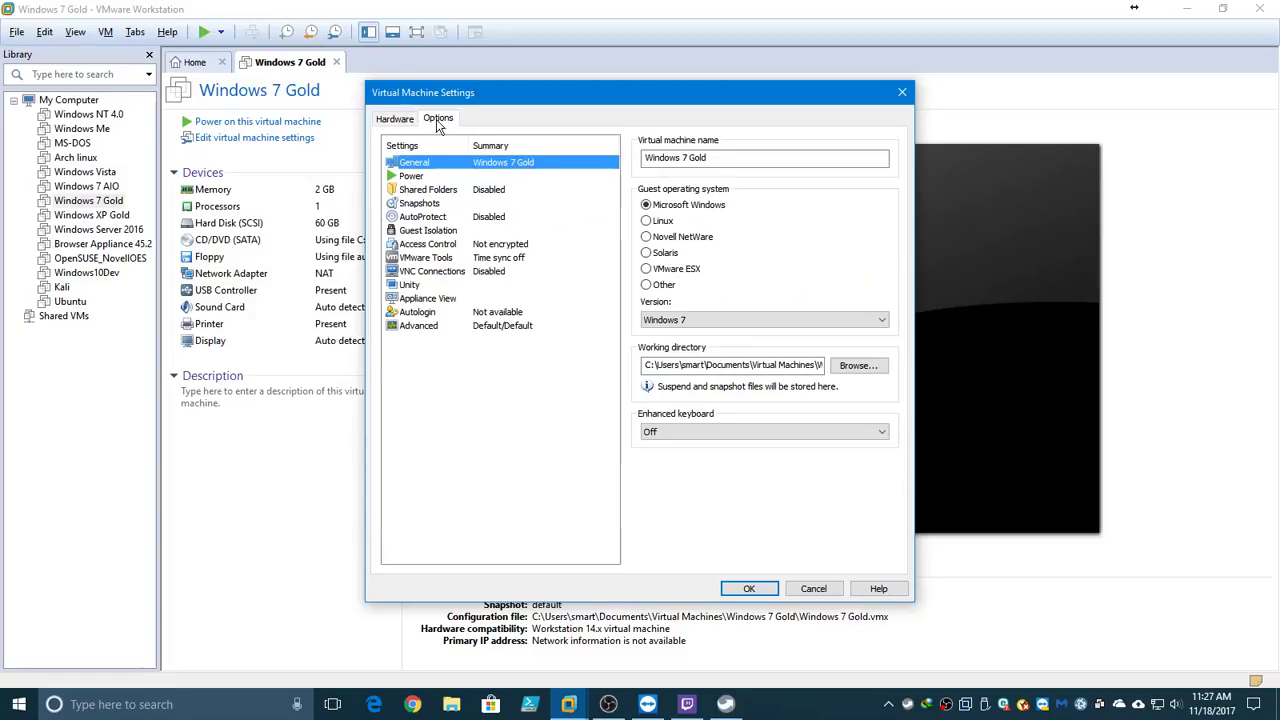
click(435, 190)
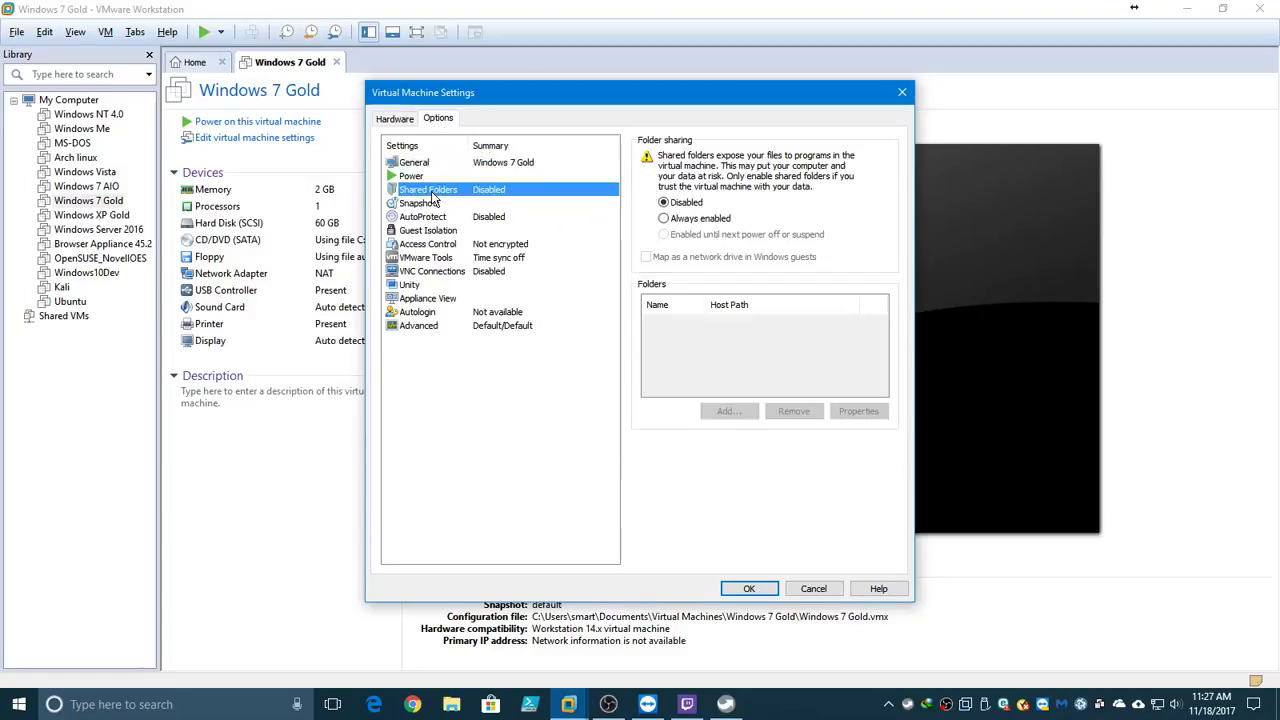
click(675, 222)
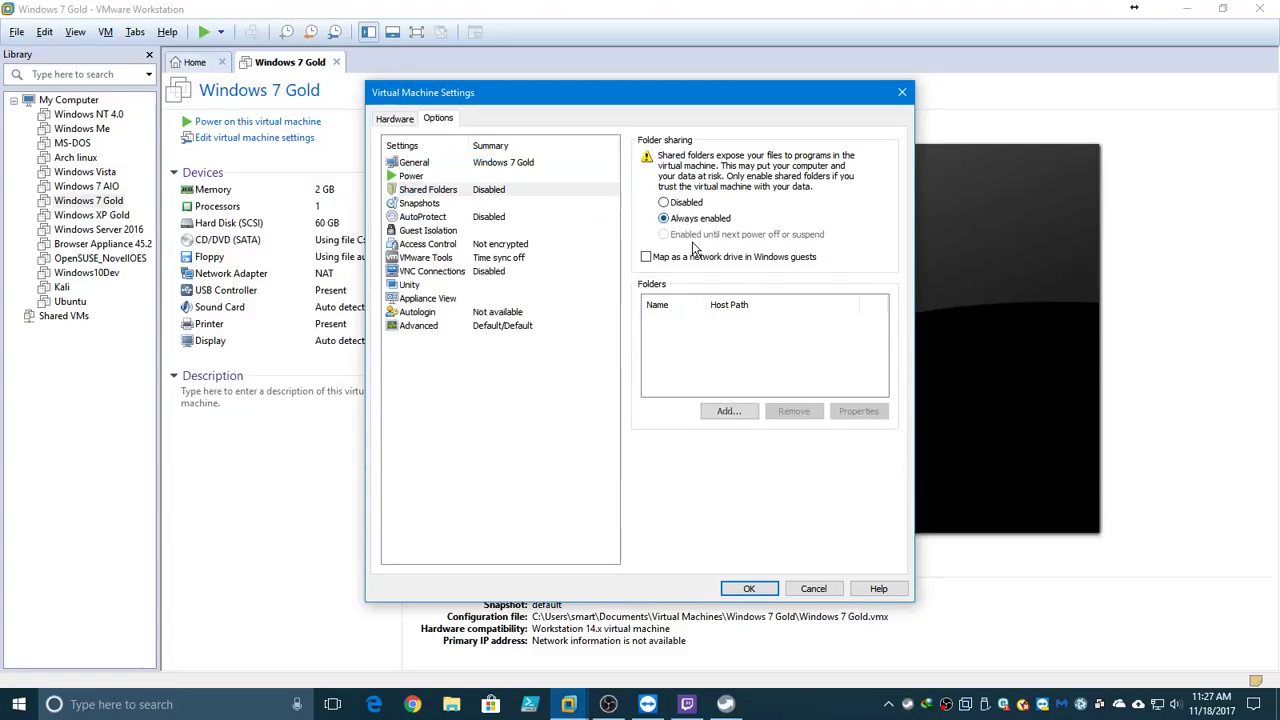
click(742, 588)
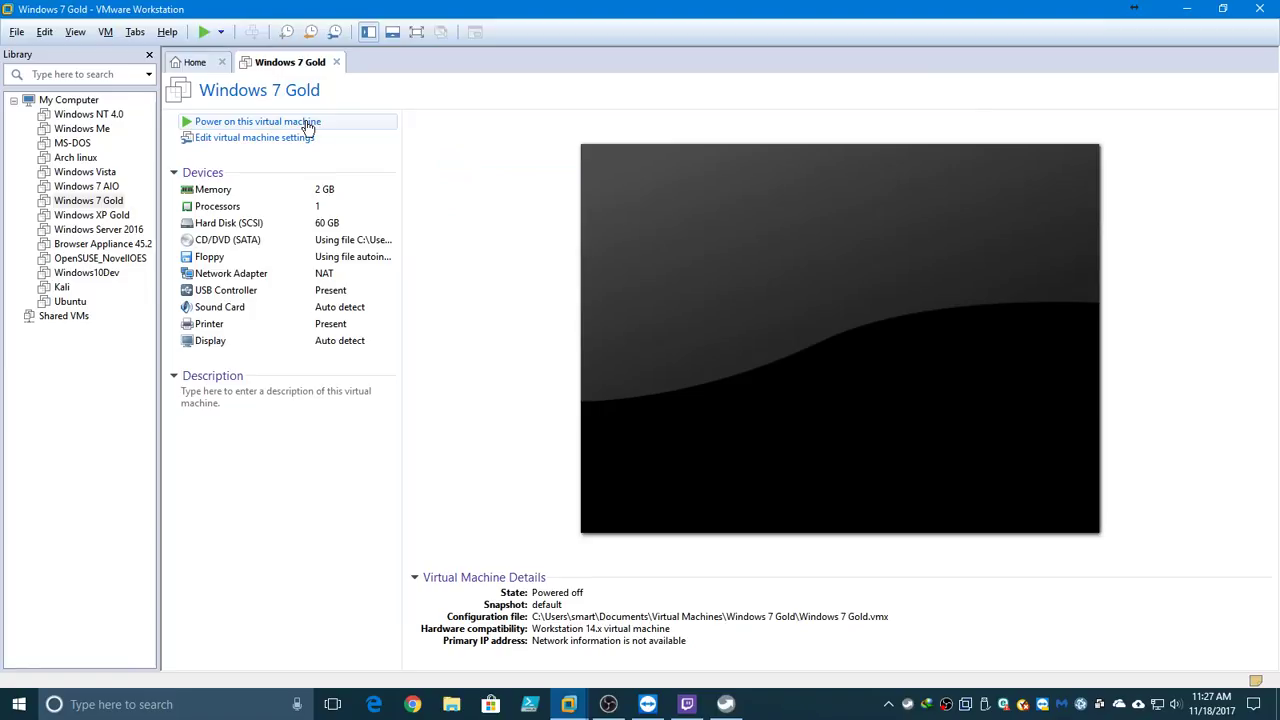
click(304, 122)
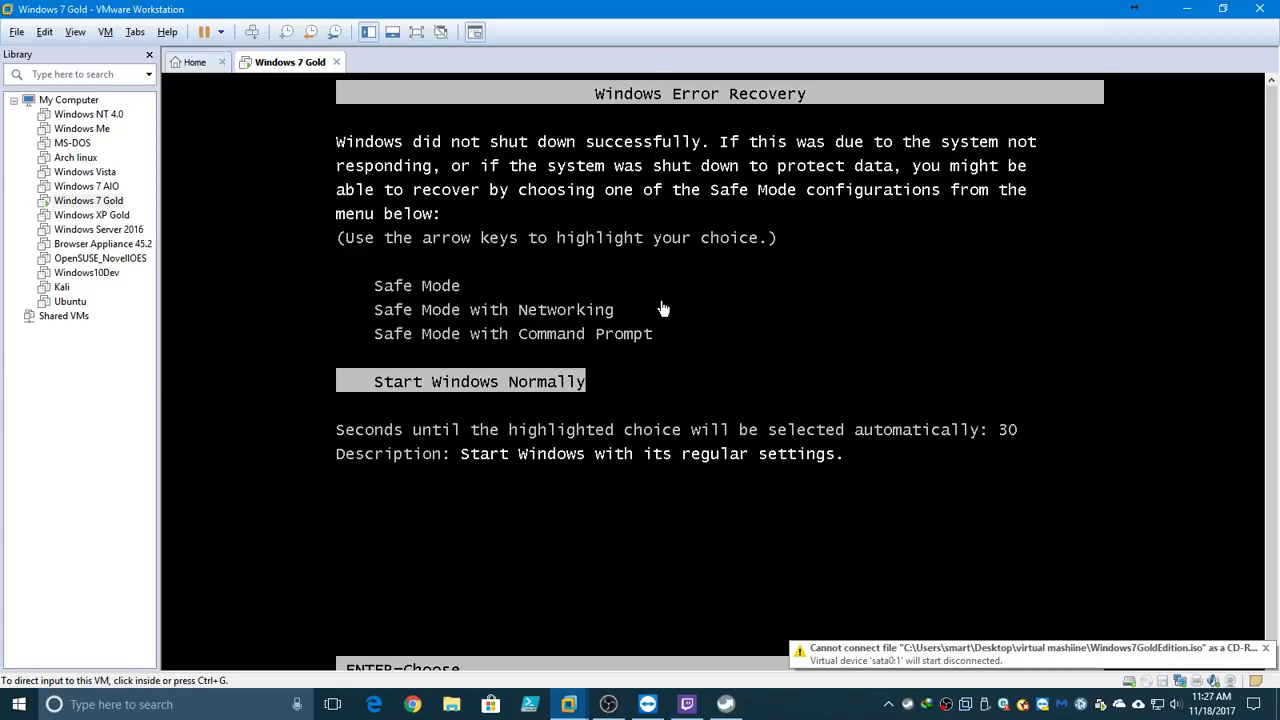
Step: Choose Start Windows Normally at the Windows Error Recovery menu and boot to the desktop
click(636, 253)
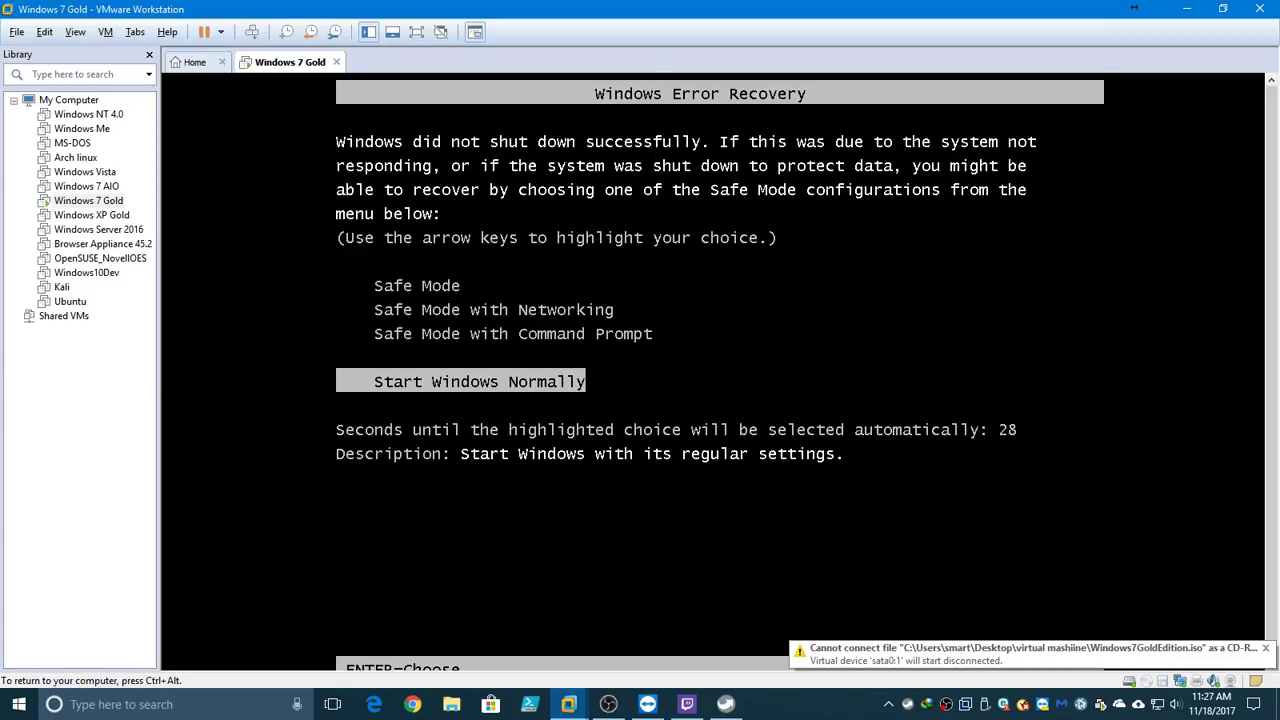
key(Up)
key(Up)
key(Up)
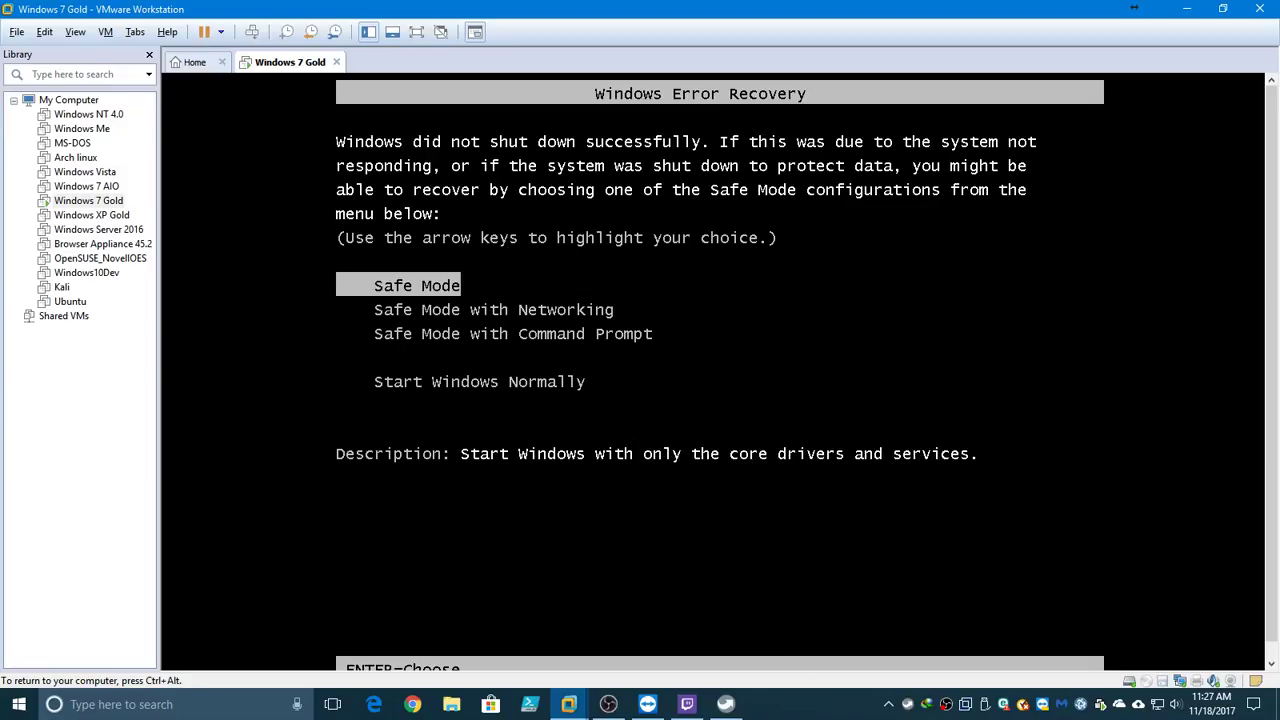
key(Down)
key(Down)
key(Down)
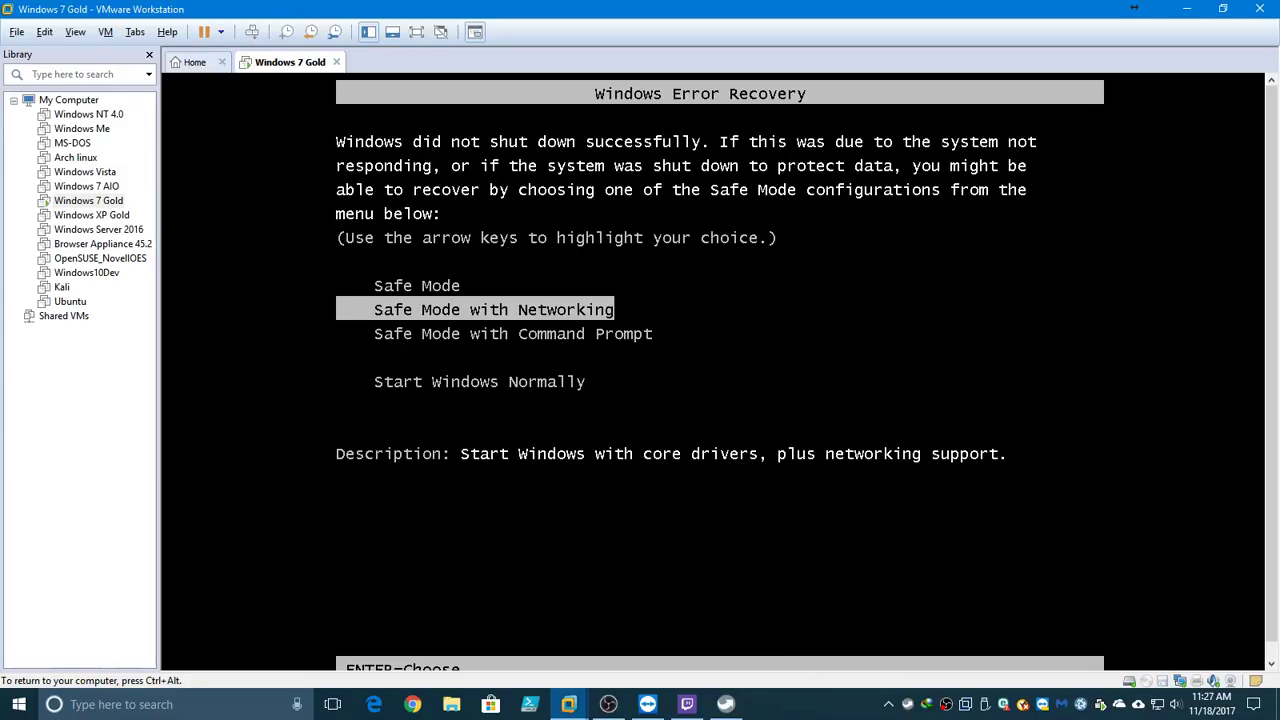
key(Return)
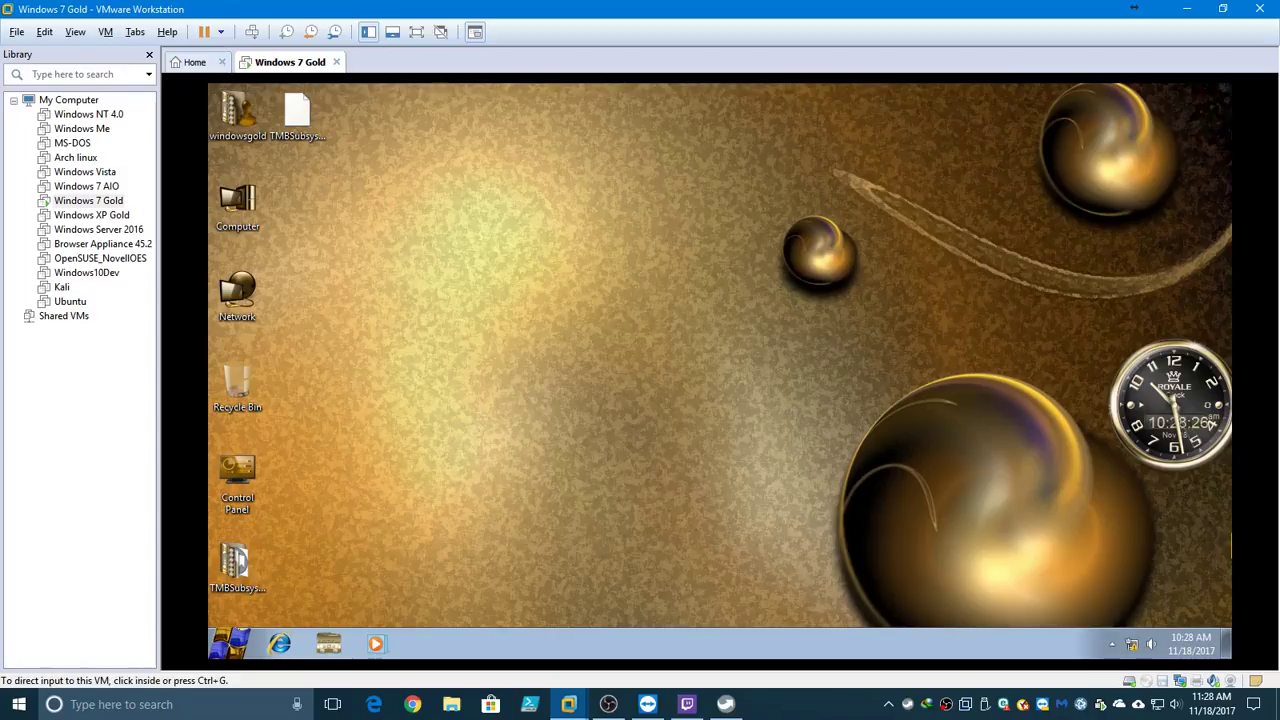
click(994, 645)
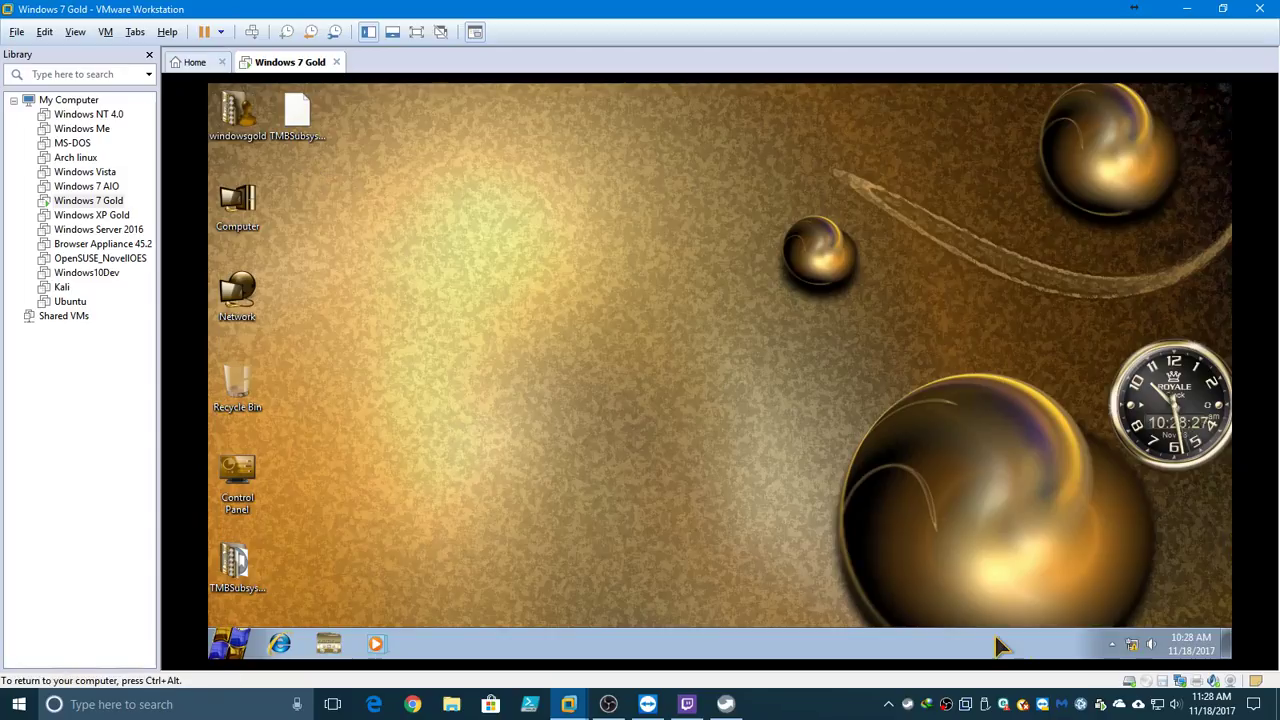
click(1151, 645)
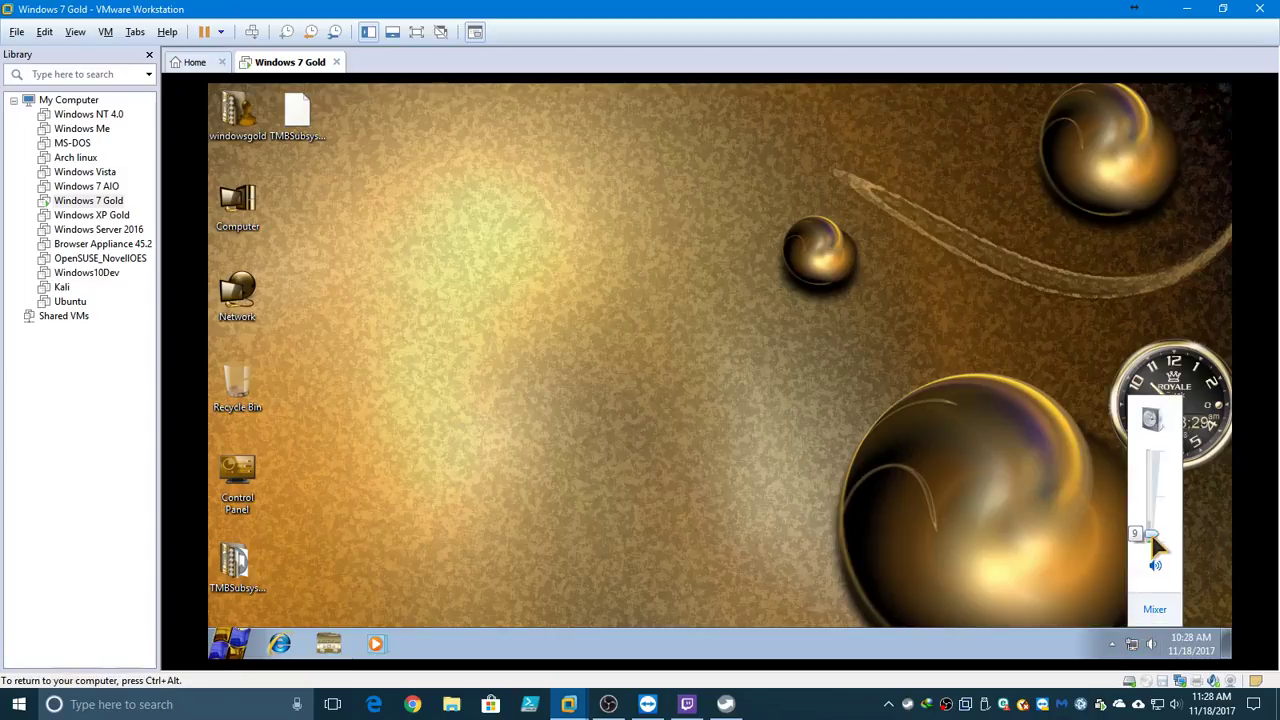
click(975, 543)
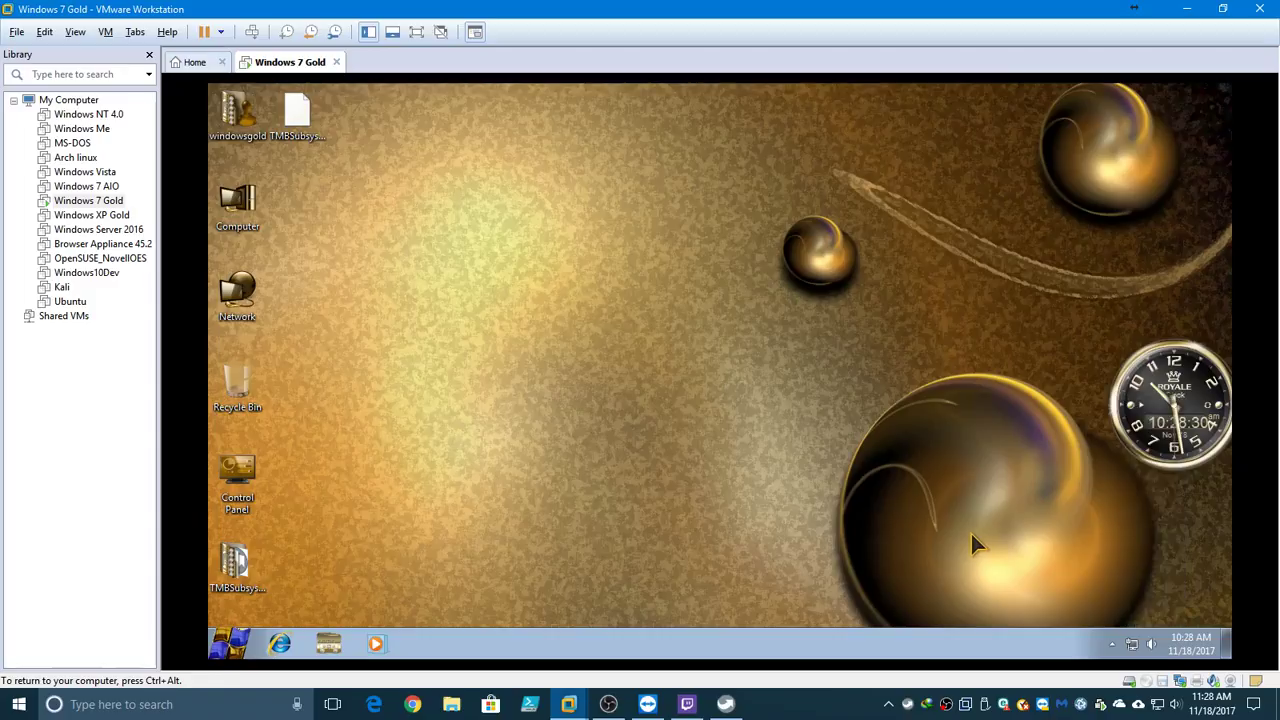
click(1111, 644)
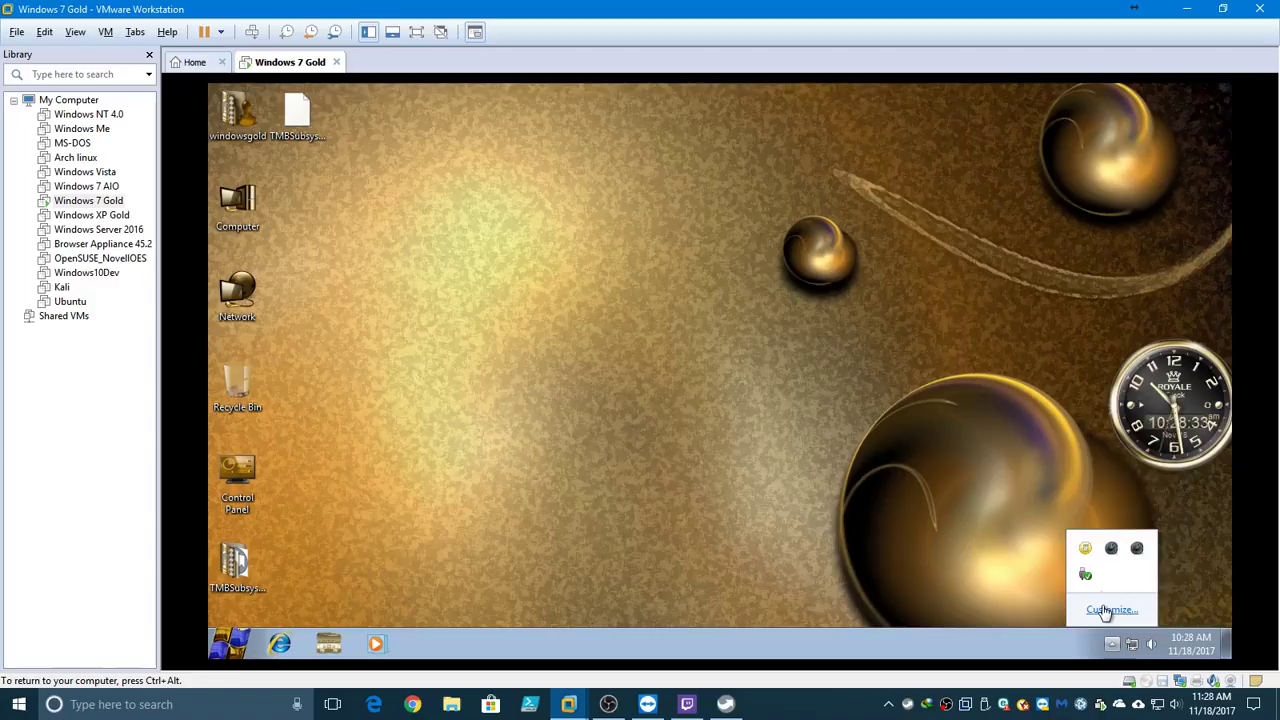
click(757, 437)
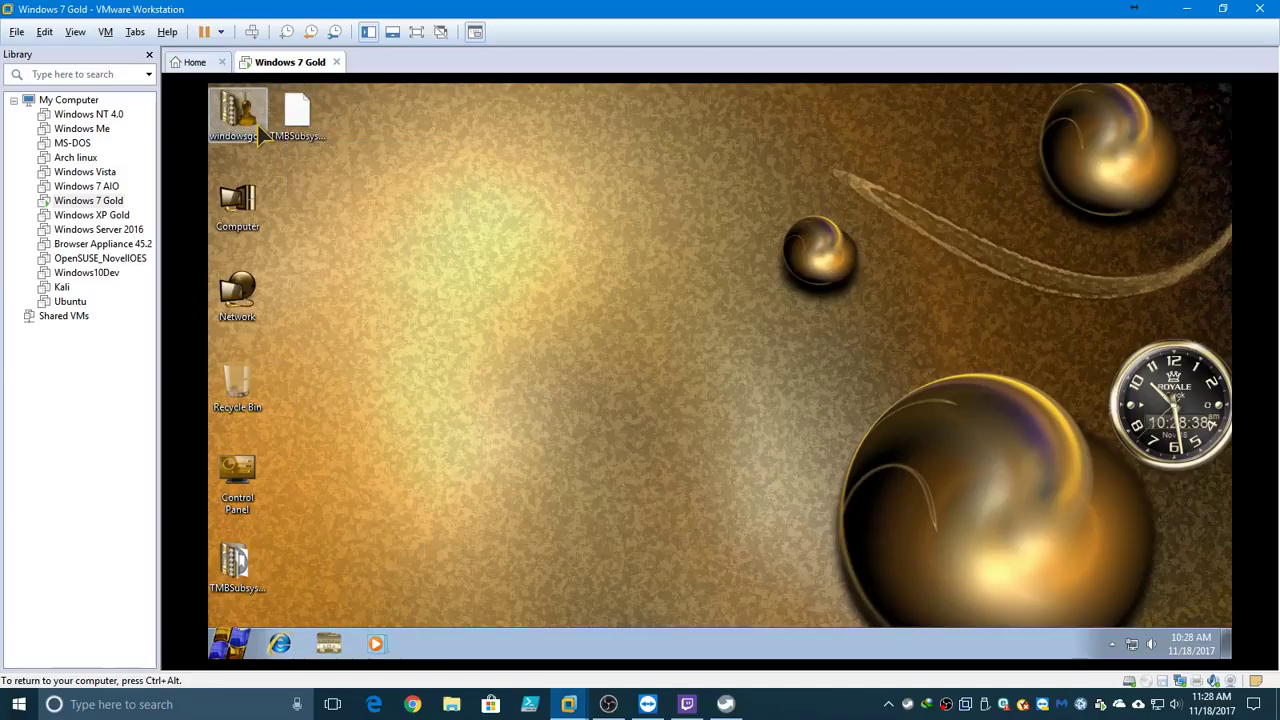
double_click(238, 205)
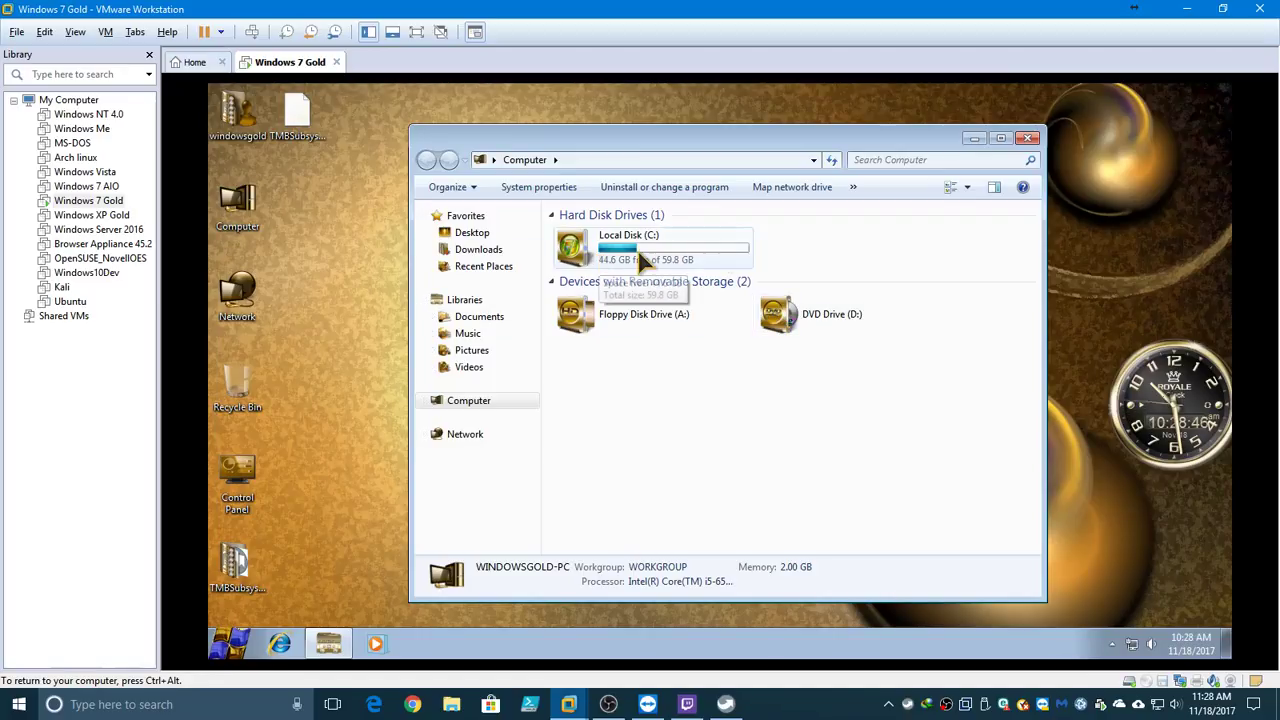
double_click(731, 251)
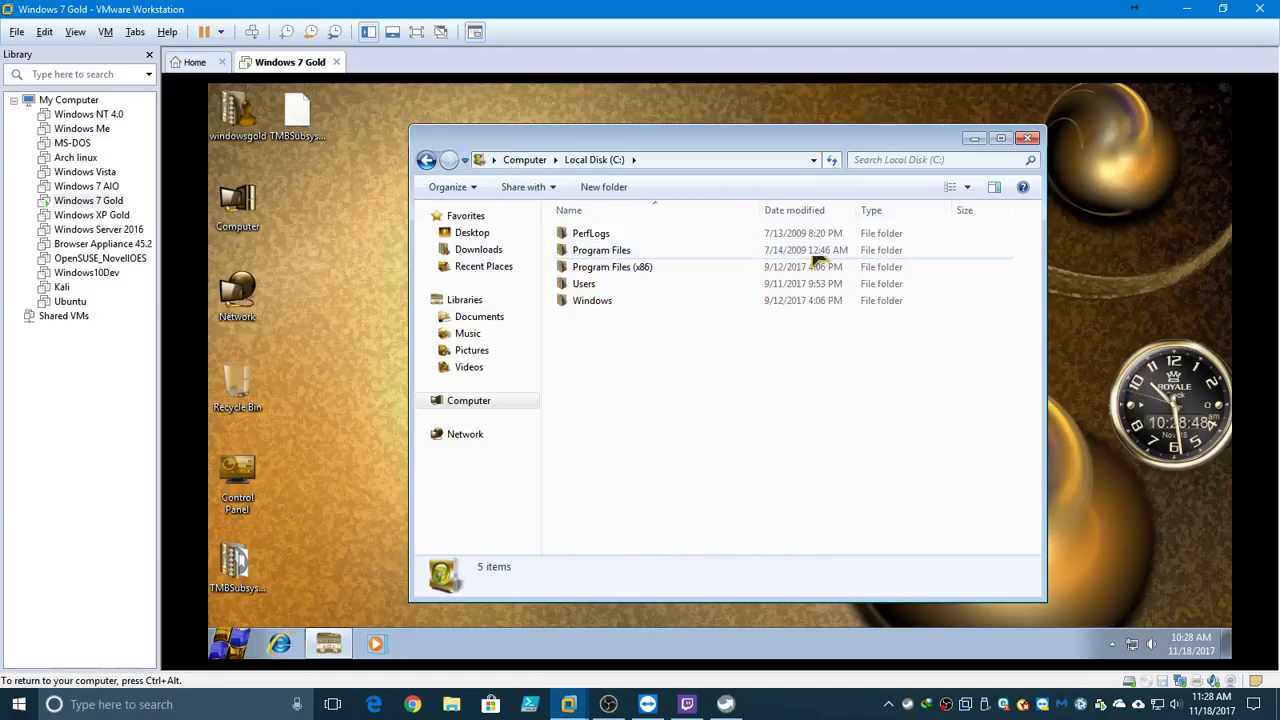
click(1025, 137)
click(297, 110)
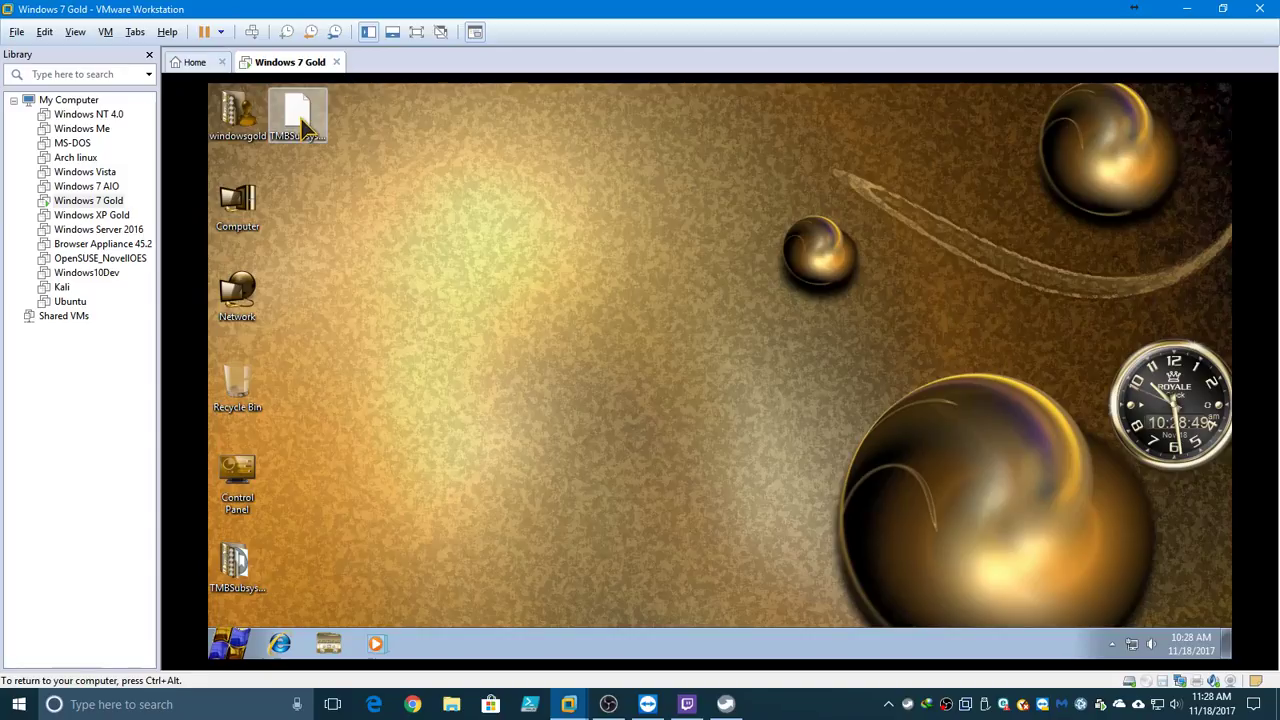
drag(297, 112, 288, 140)
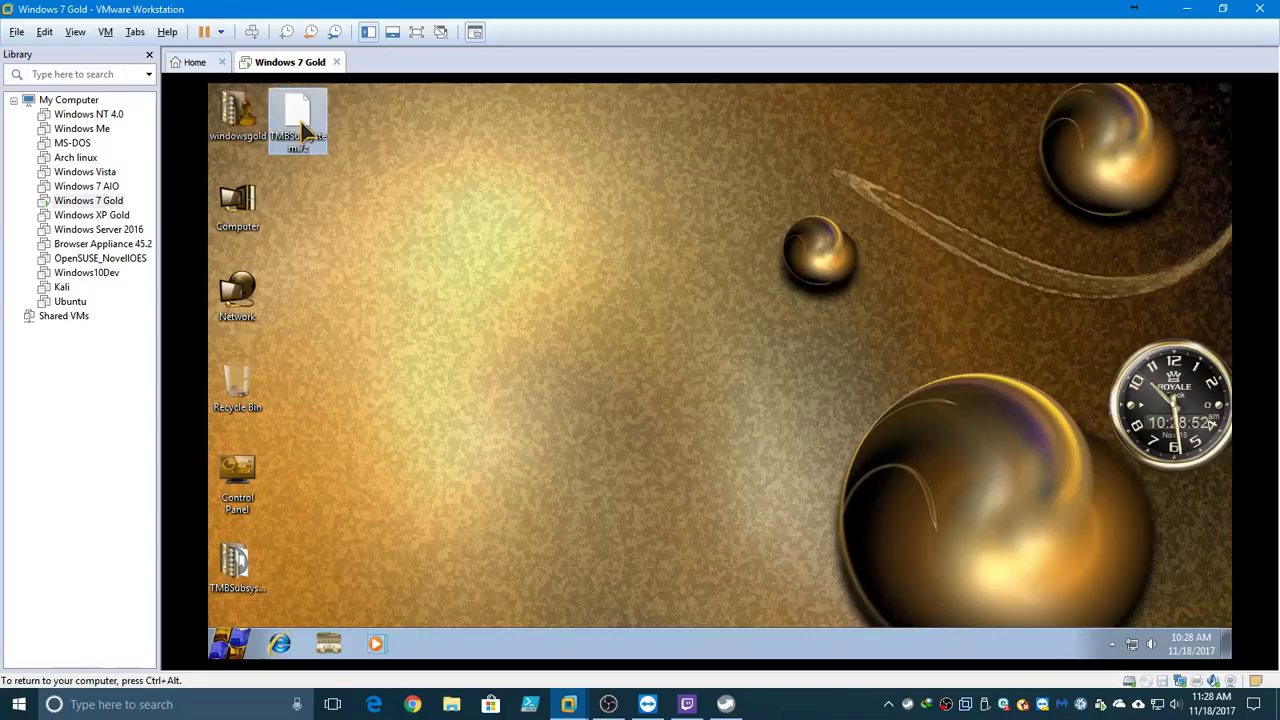
right_click(287, 140)
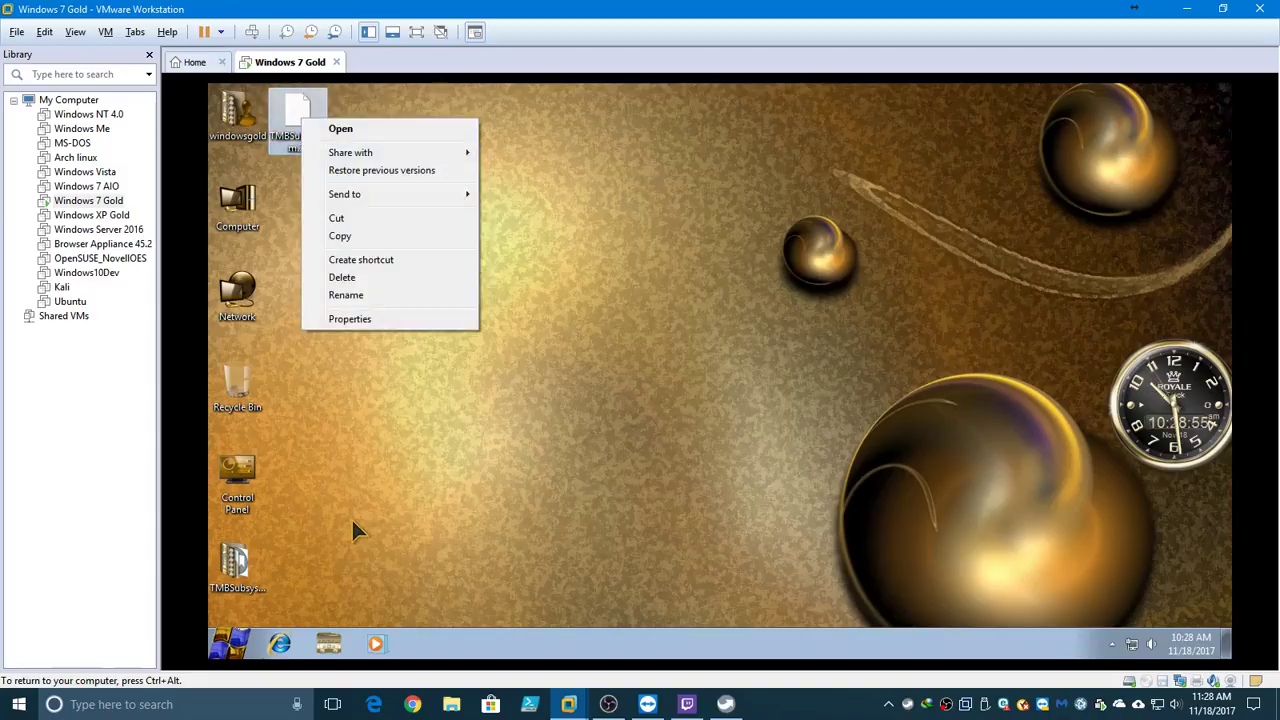
click(323, 424)
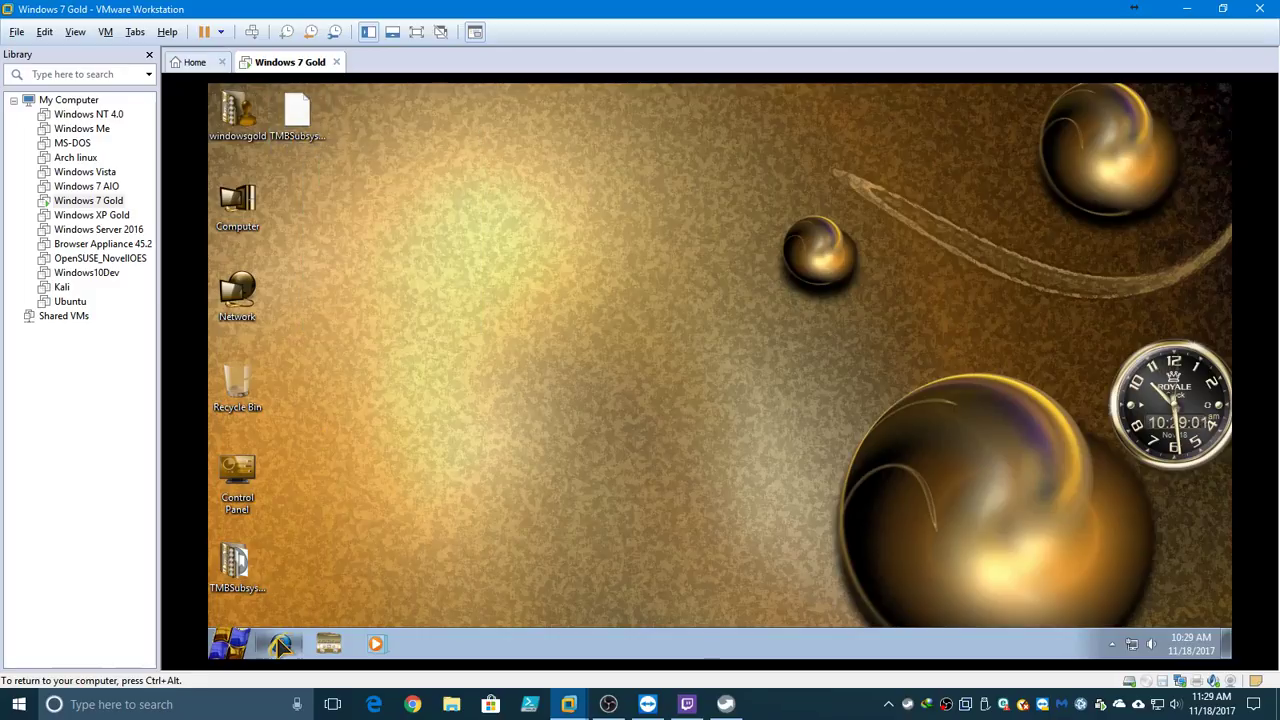
Step: Launch Internet Explorer in the guest and enter 'mega' in the address bar
click(279, 643)
drag(435, 100, 523, 151)
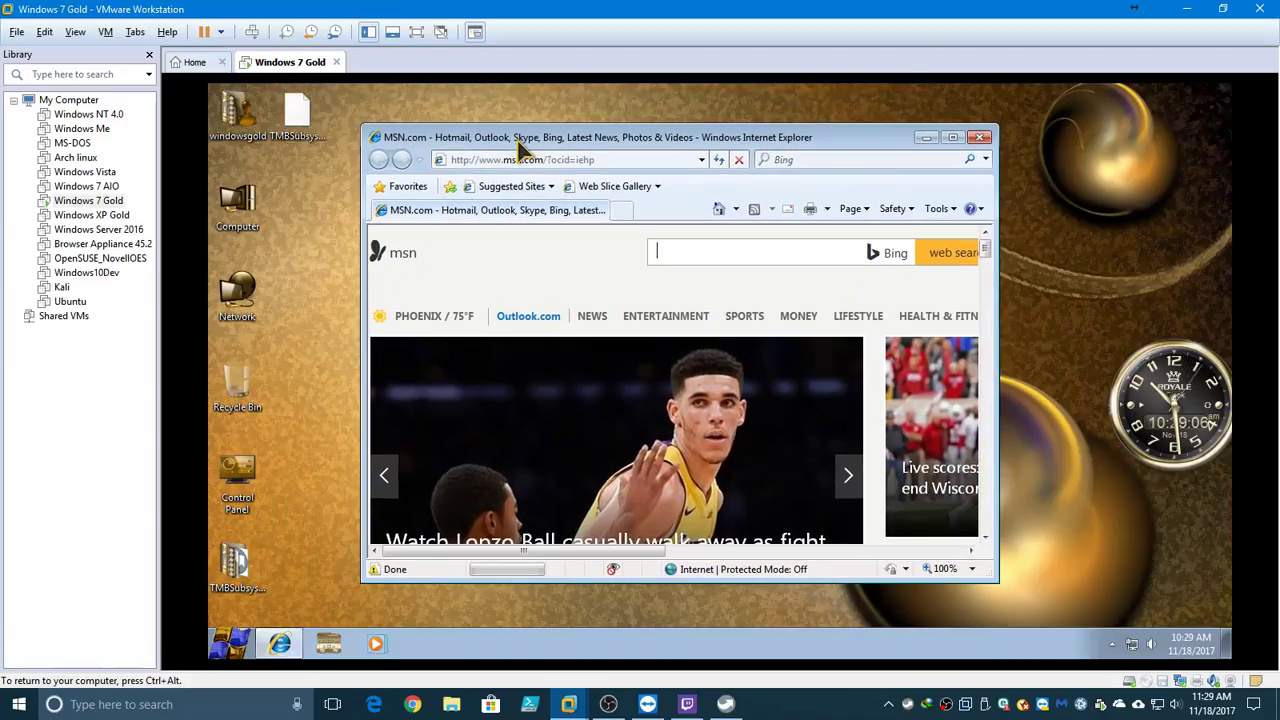
click(507, 161)
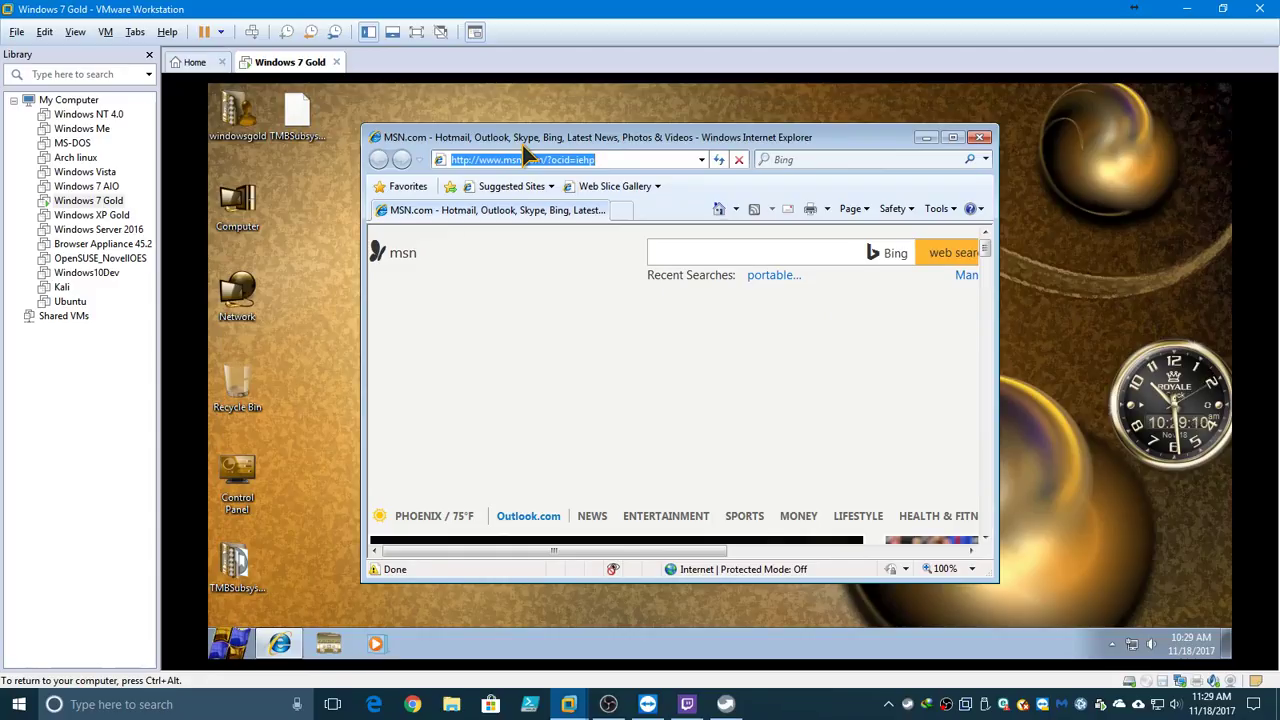
text(mega)
key(Return)
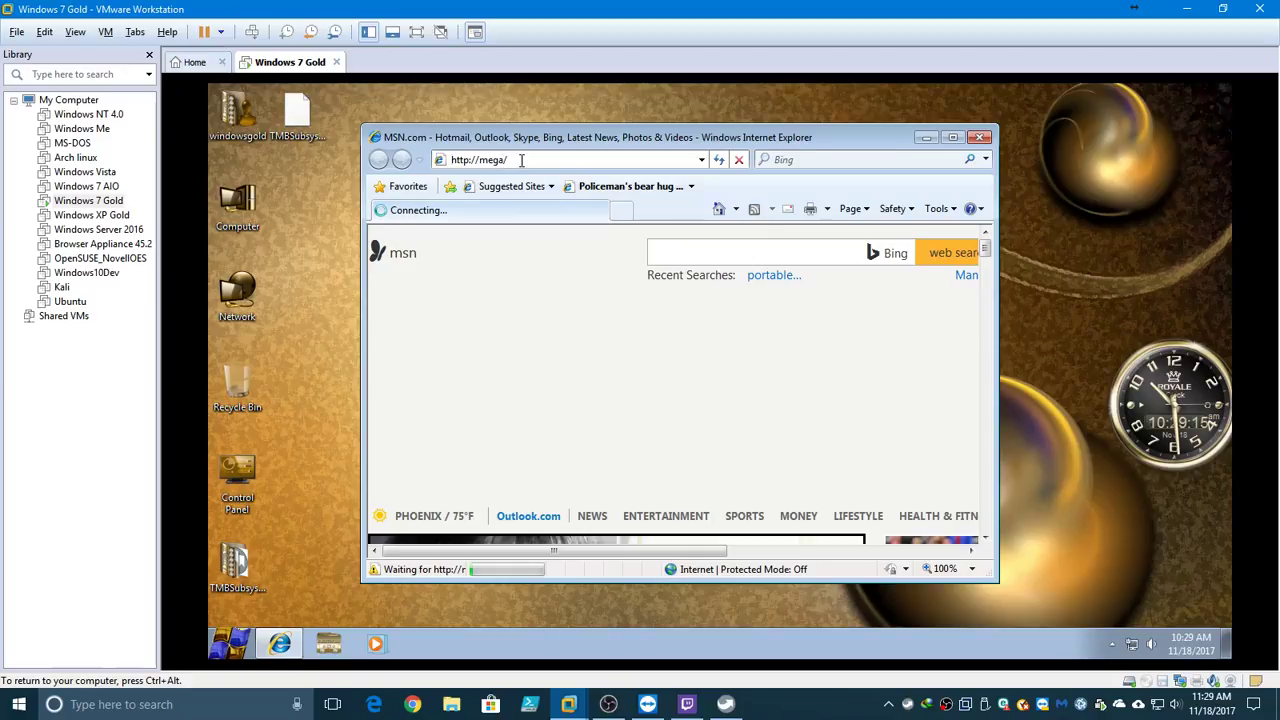
Step: Search for 'mega' from the MSN web search box and scroll the results
click(677, 248)
text(mega)
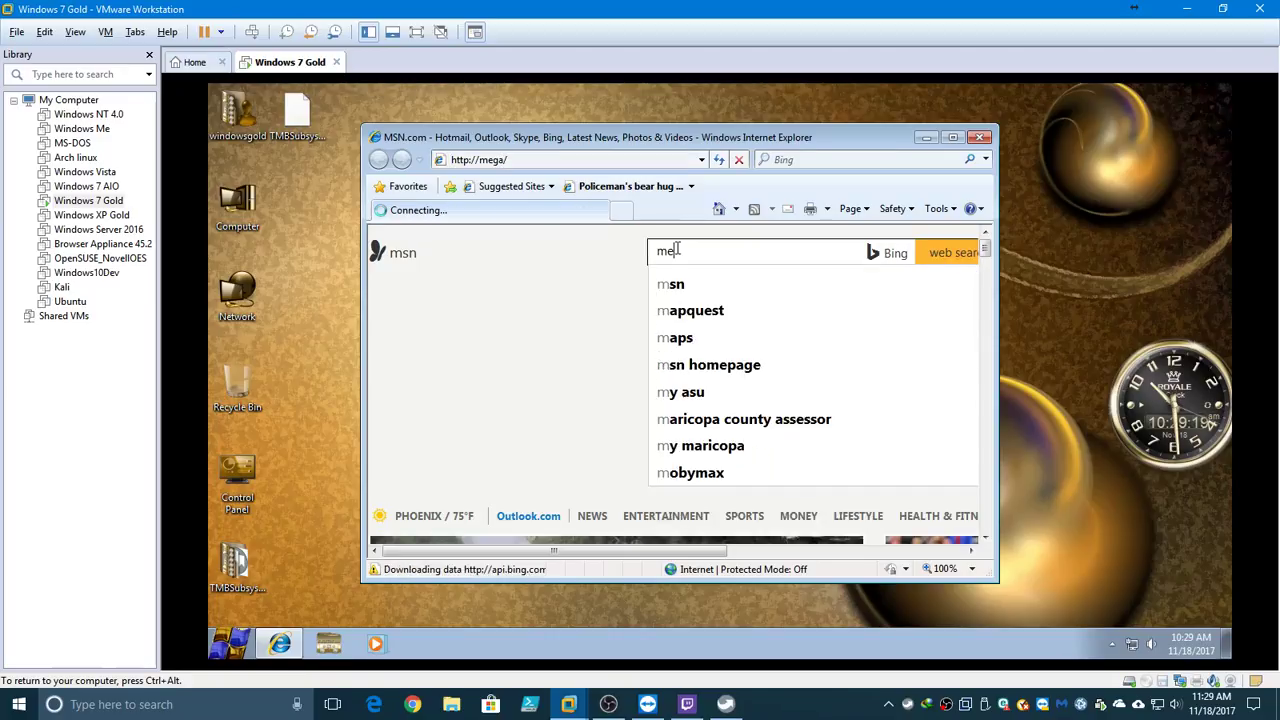
key(Return)
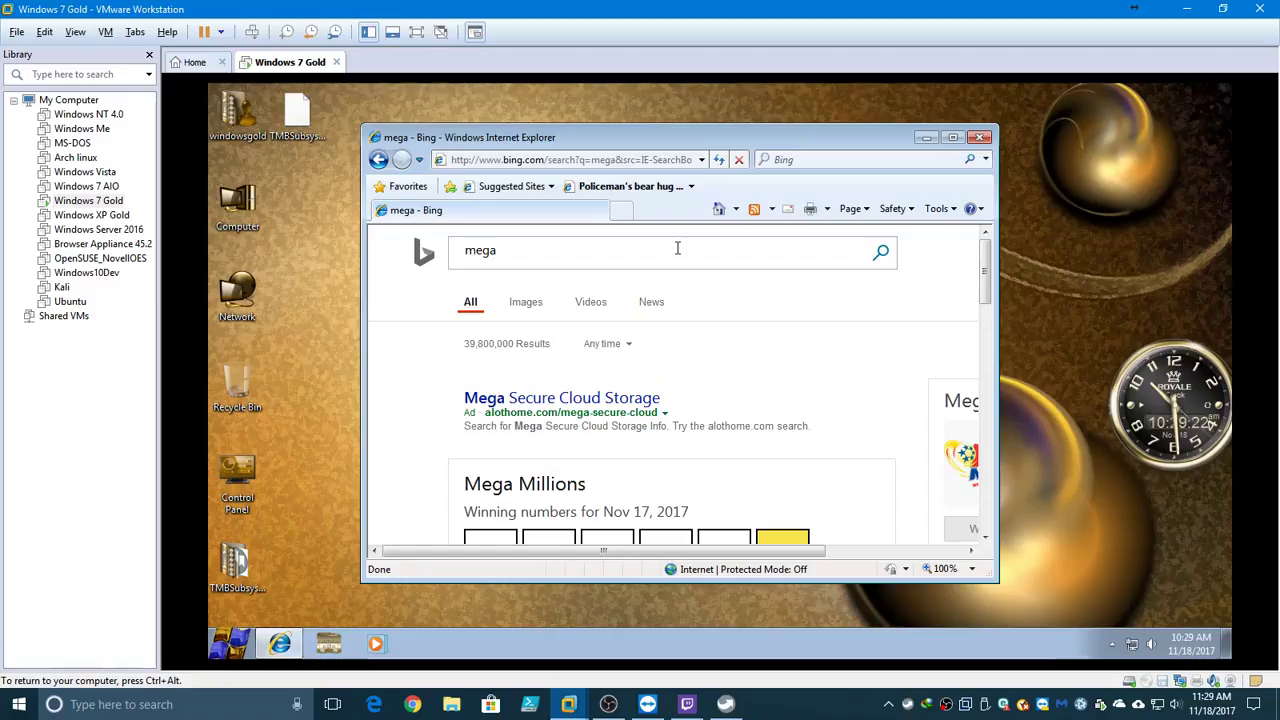
scroll(651, 398, down, 4)
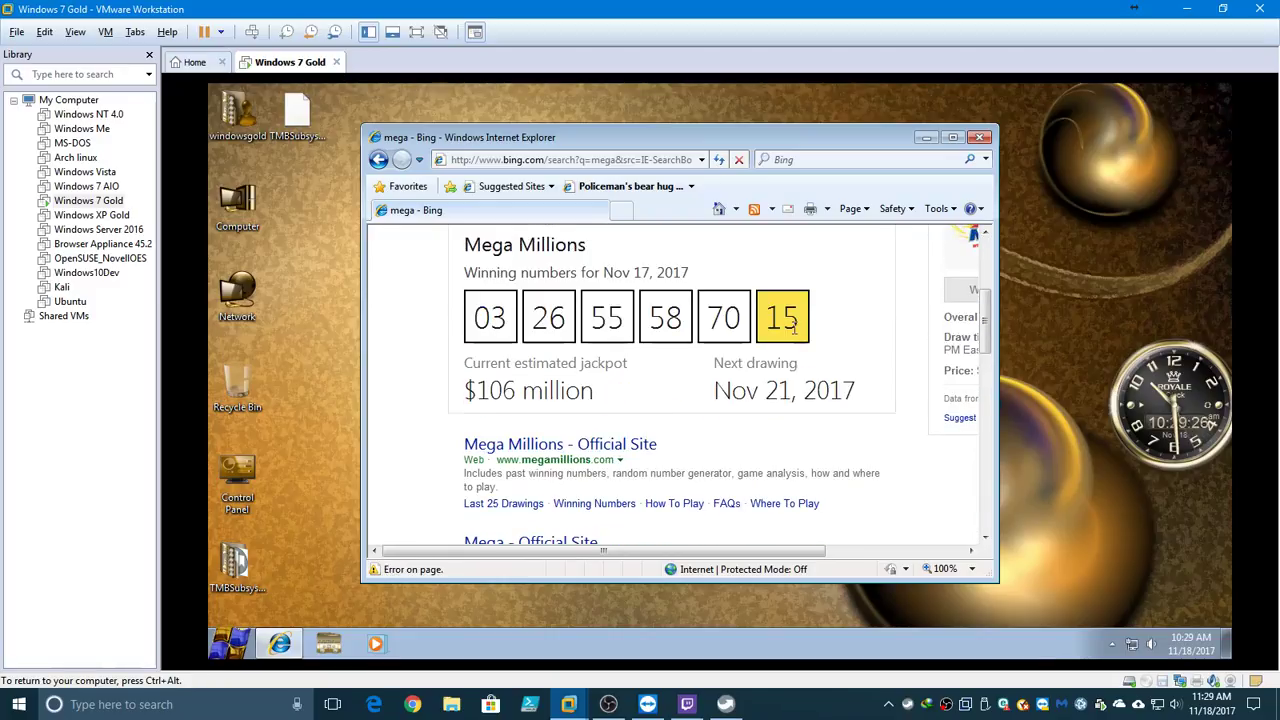
scroll(594, 352, down, 2)
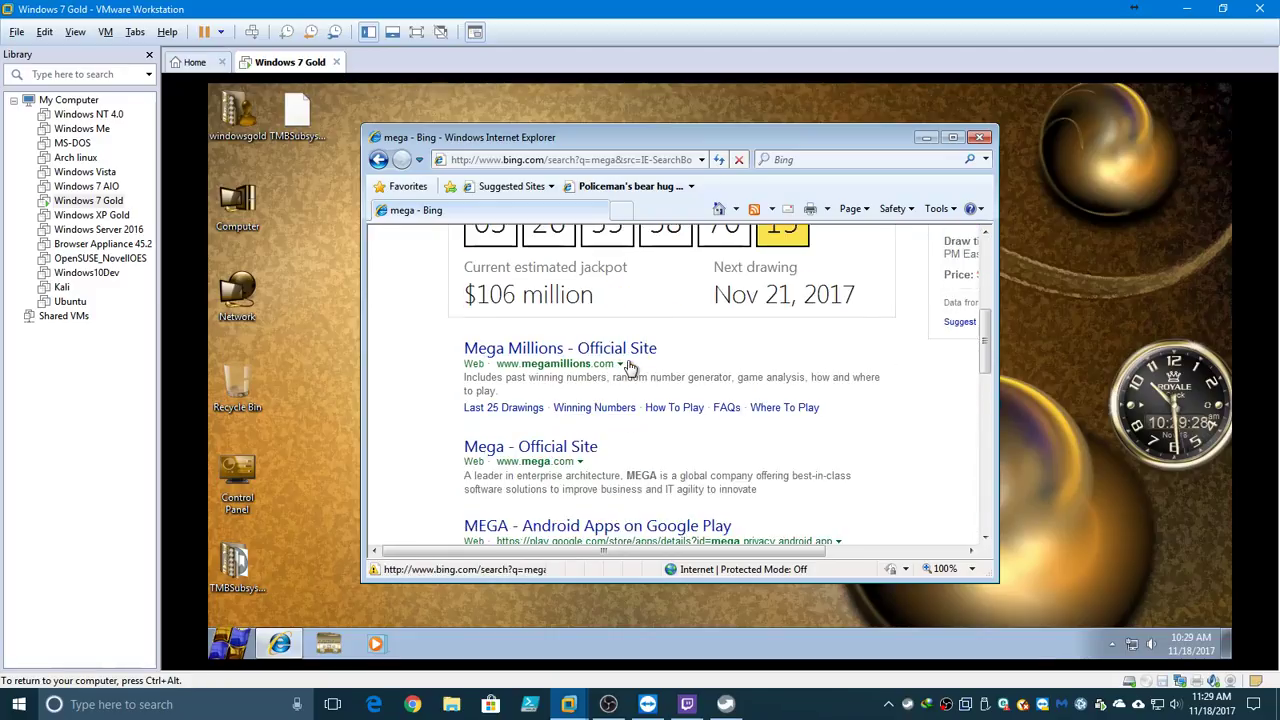
Step: Visit the Mega Official Site result, return to the Bing results, and select the address bar
click(490, 449)
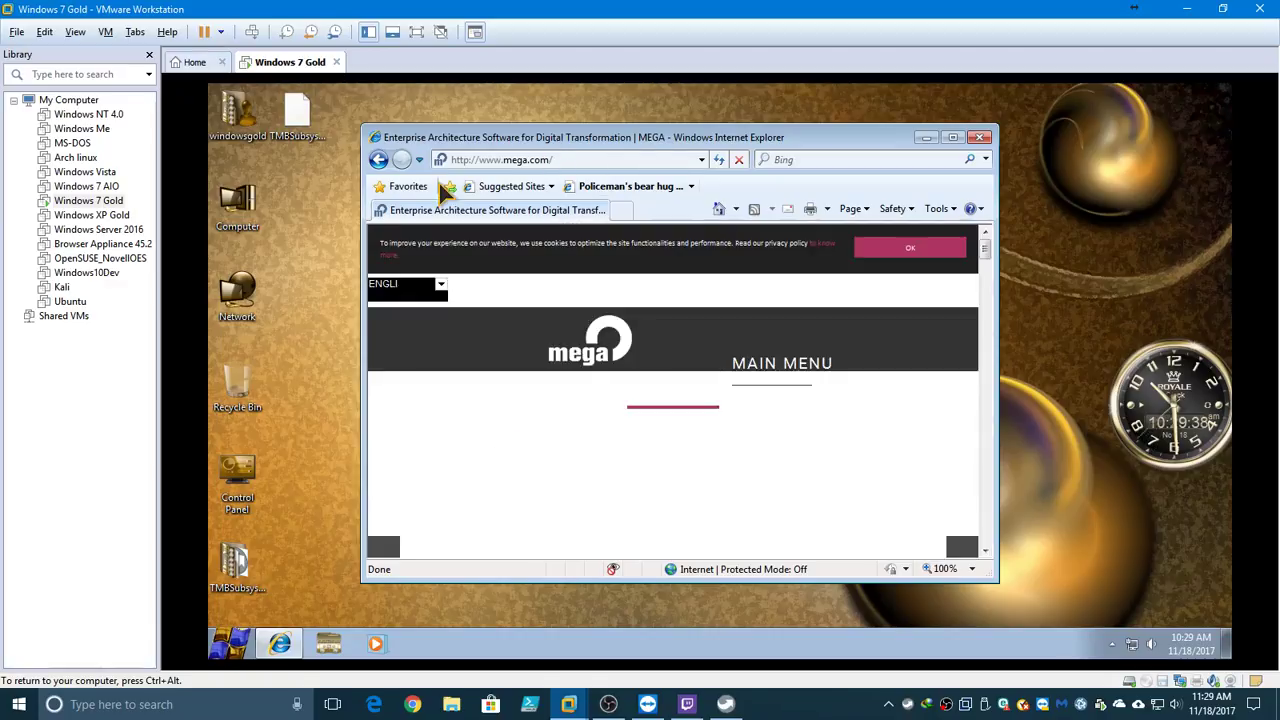
click(378, 160)
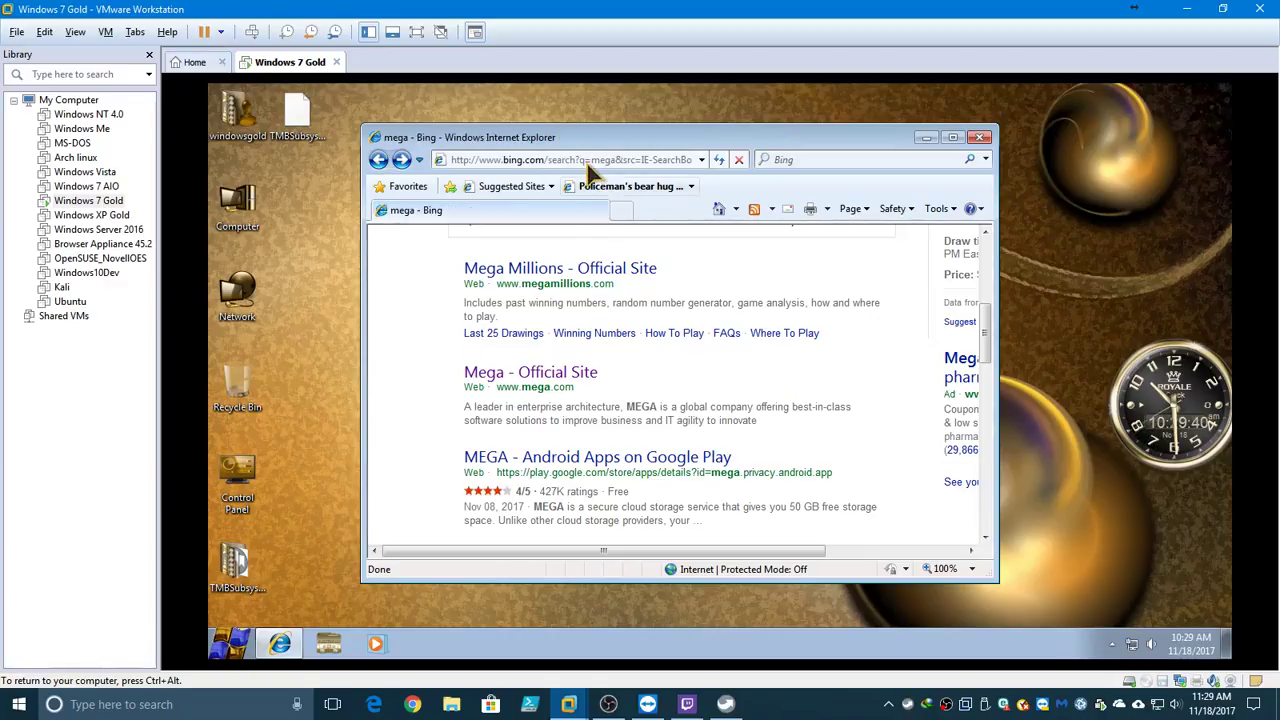
scroll(640, 415, down, 3)
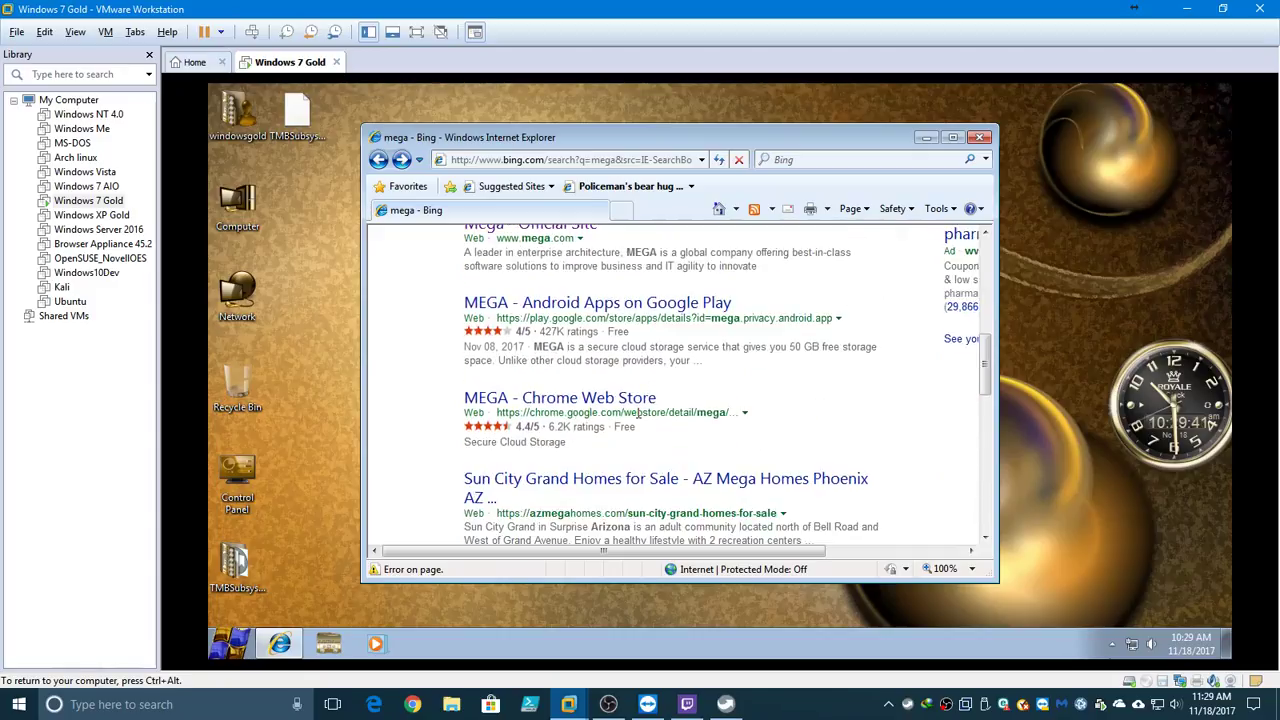
scroll(636, 405, down, 3)
scroll(644, 440, down, 1)
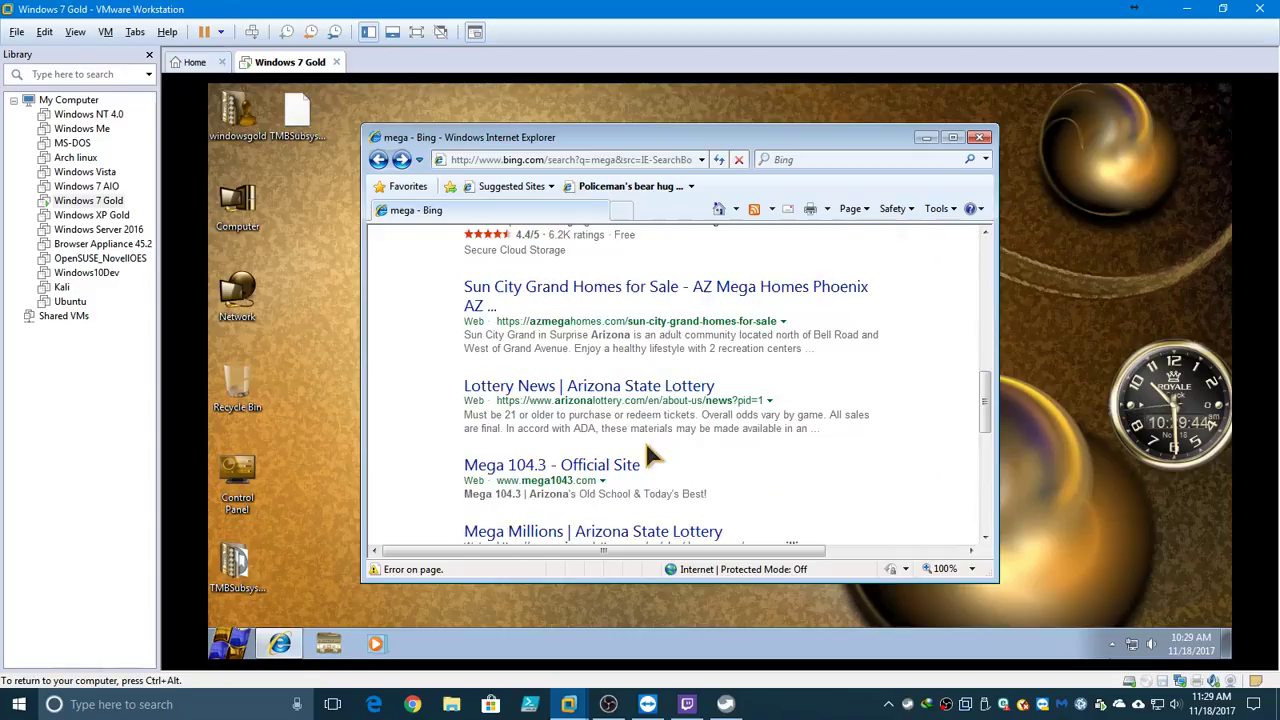
scroll(646, 447, down, 3)
scroll(644, 440, down, 5)
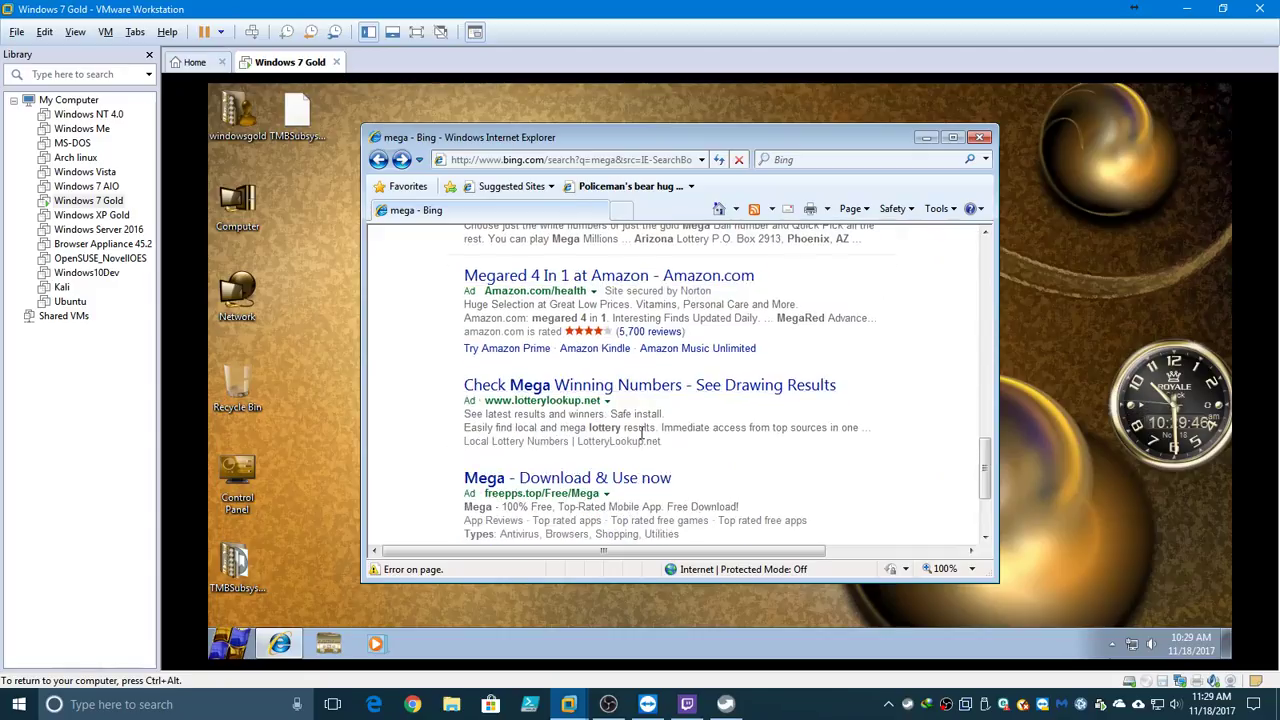
scroll(643, 437, down, 3)
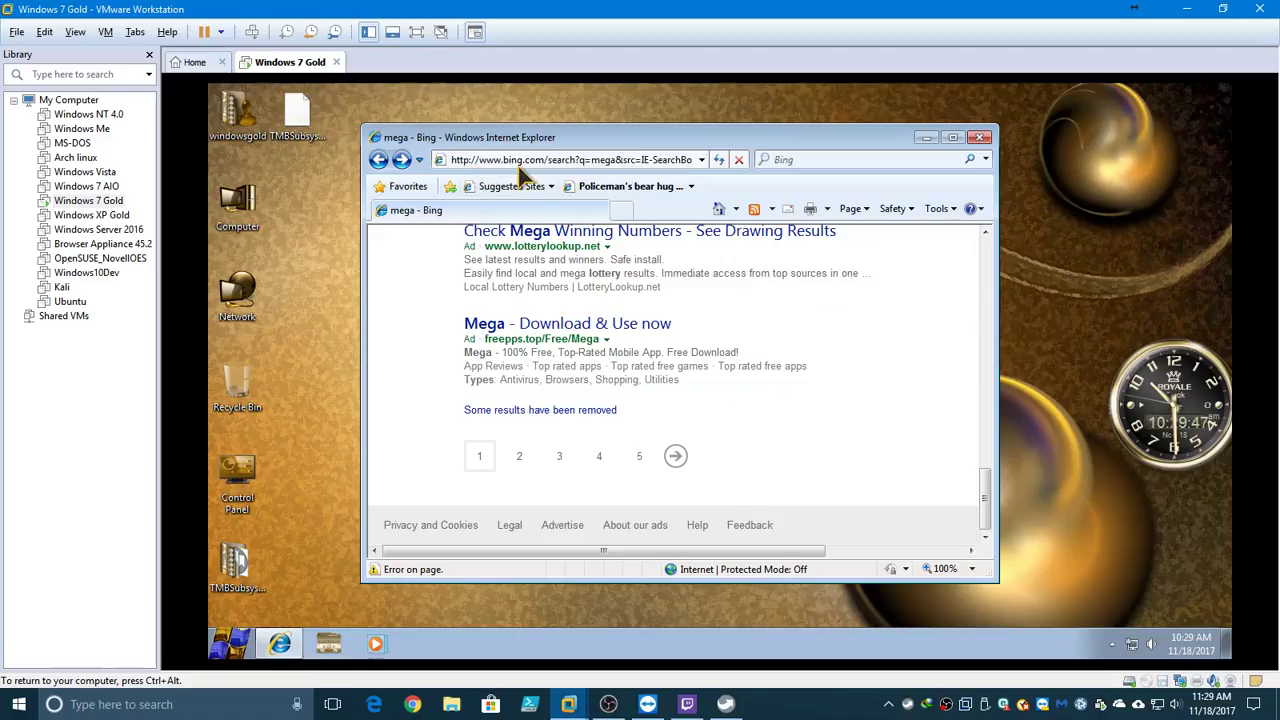
scroll(571, 474, up, 5)
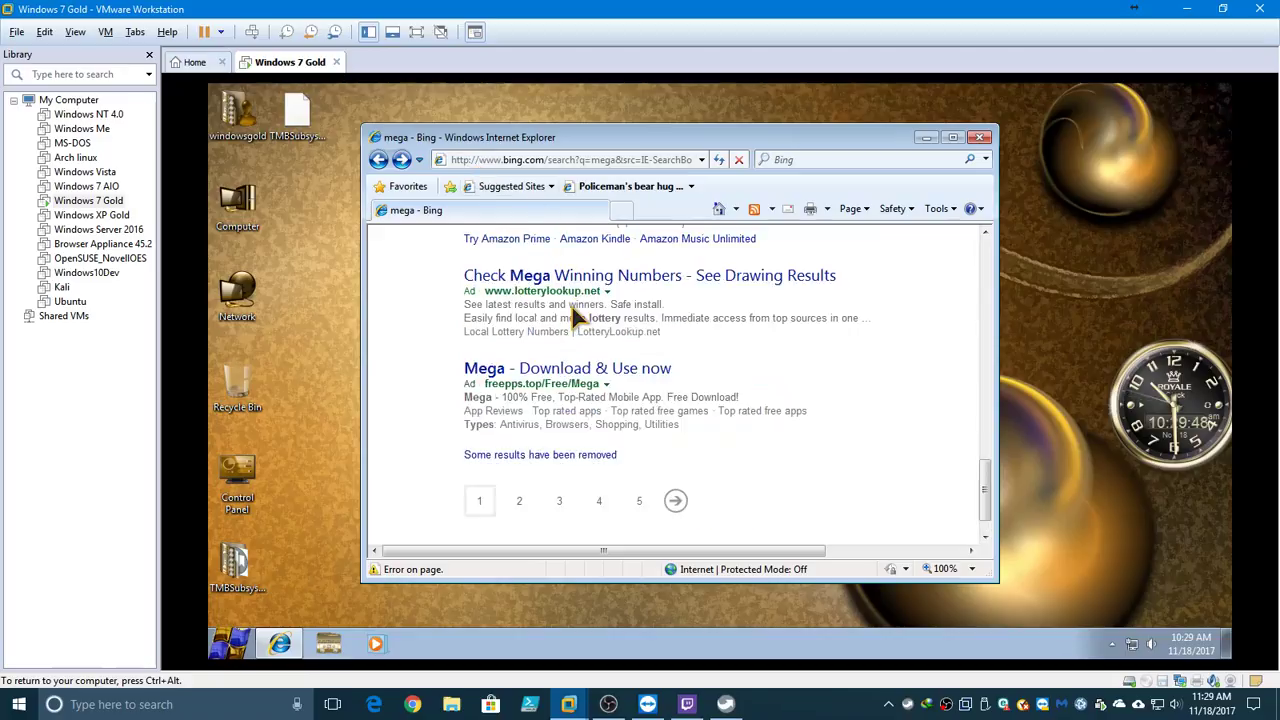
click(512, 160)
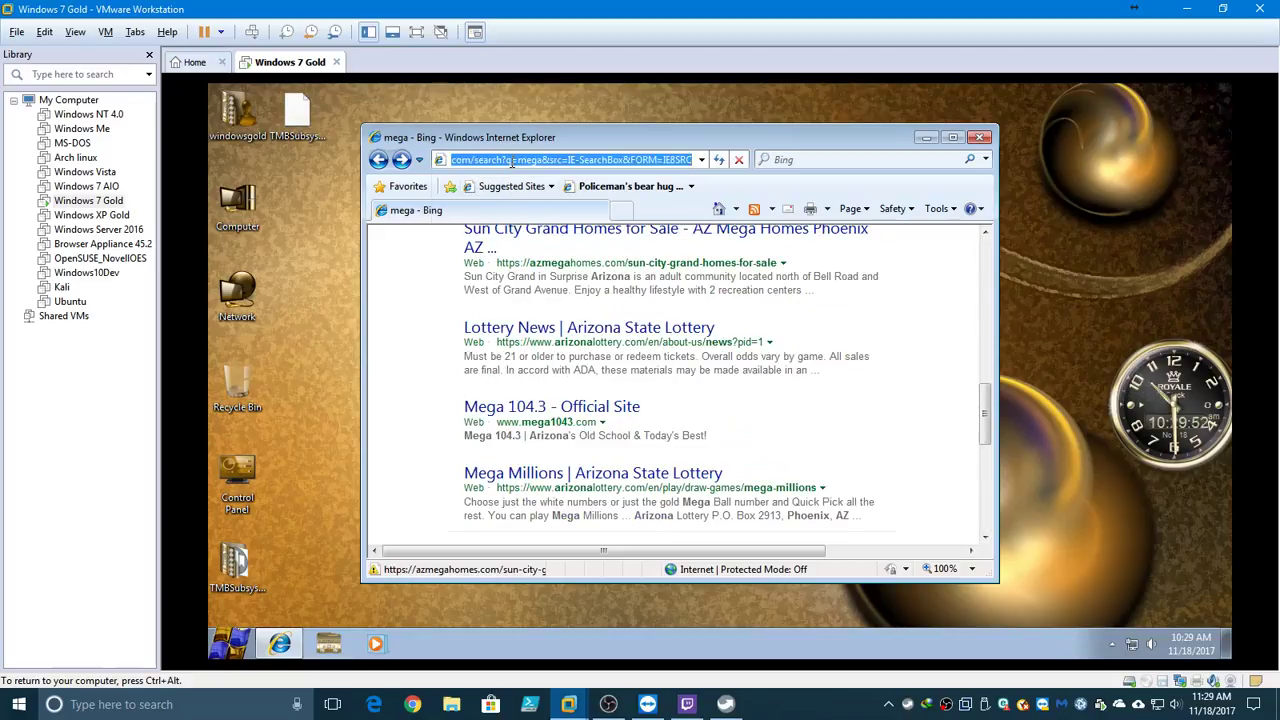
Step: Load mega.nz in Internet Explorer and move the browser window right
text(mega.nz)
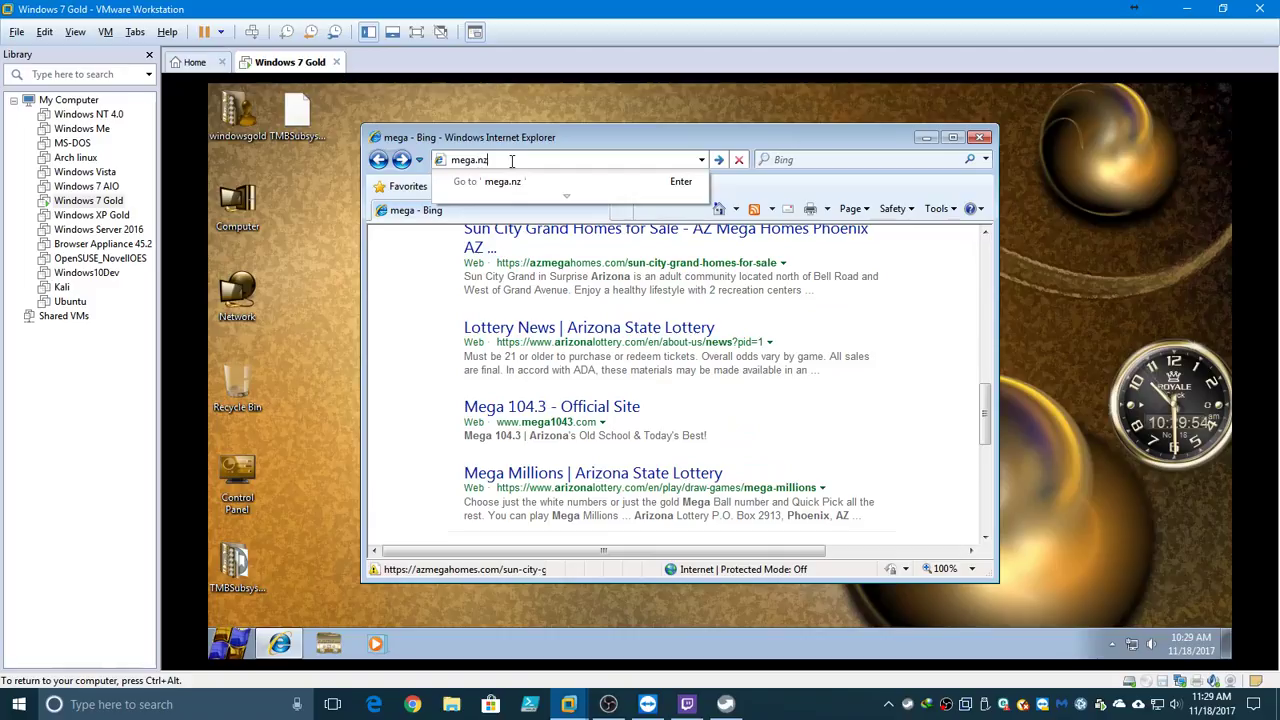
key(Return)
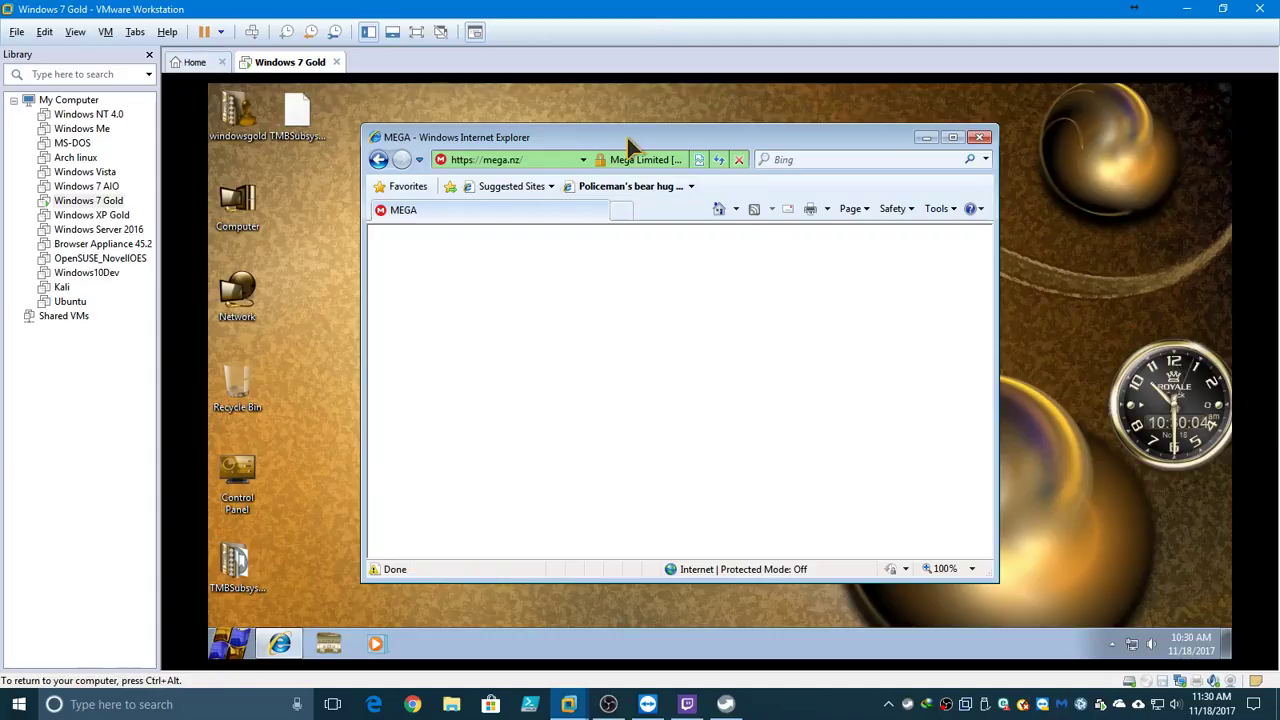
drag(627, 138, 725, 146)
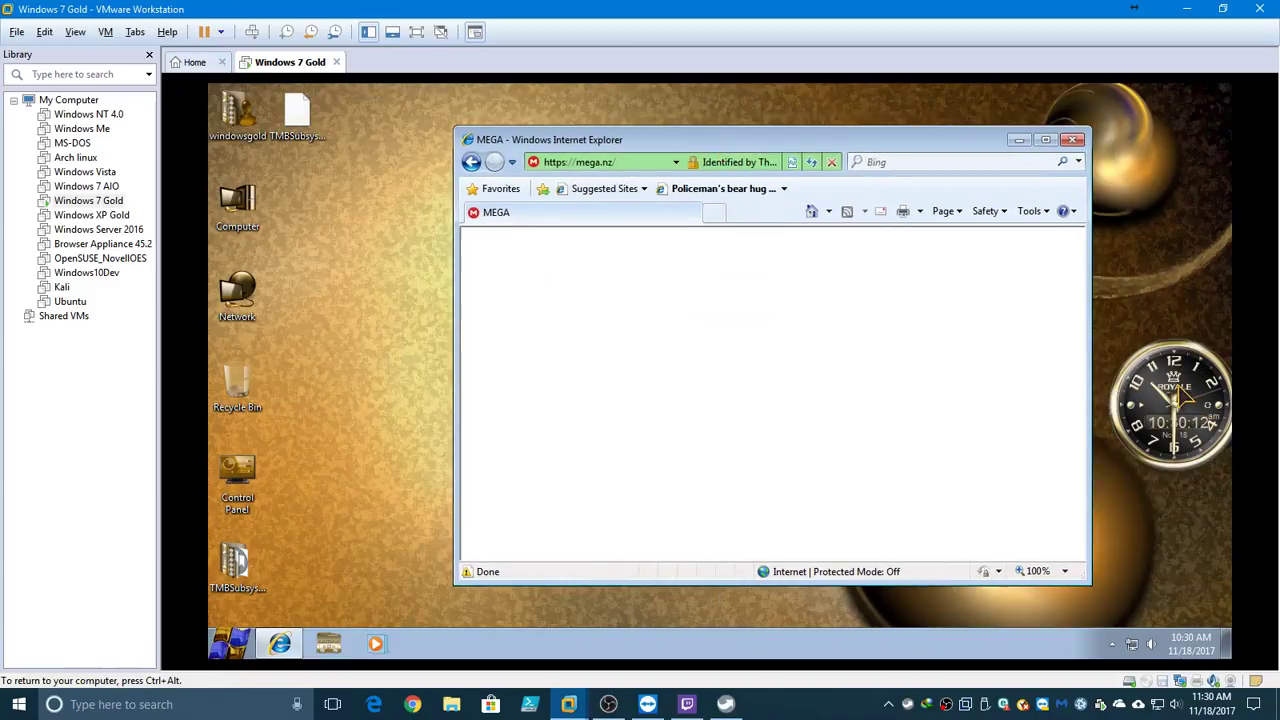
Step: Remove both desktop clock gadgets, then close Internet Explorer
drag(1180, 396, 1170, 152)
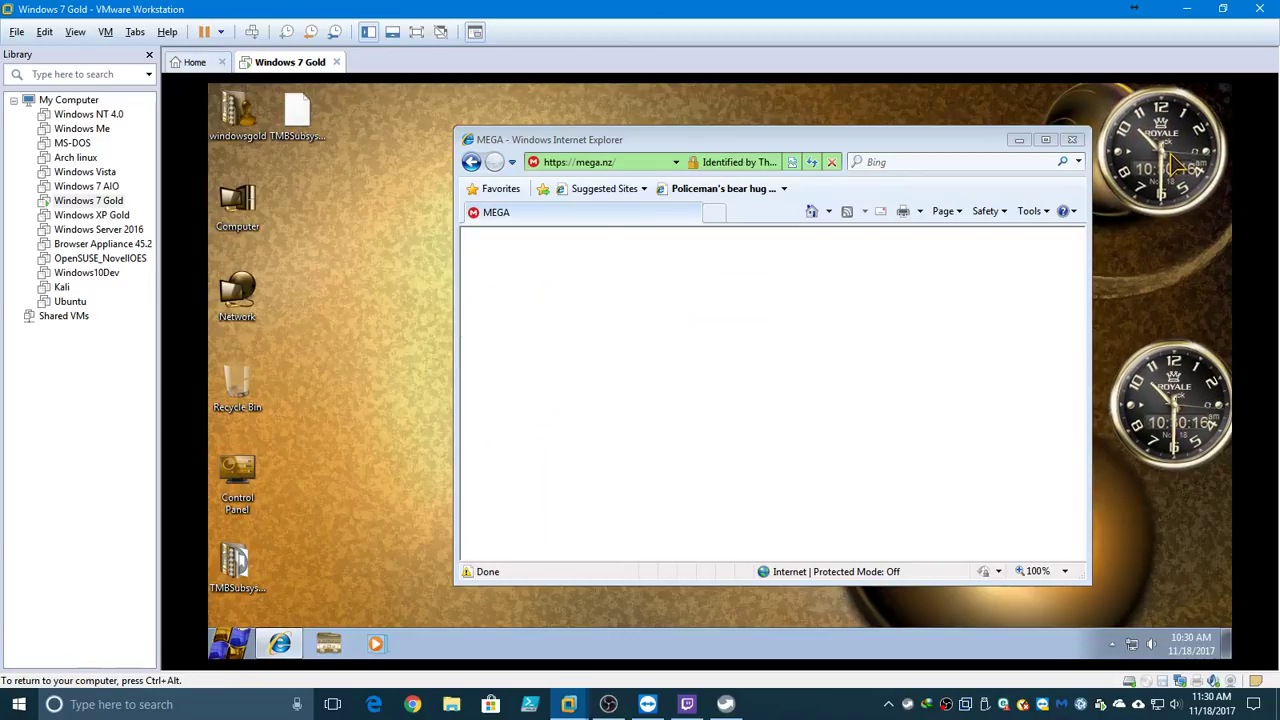
right_click(1162, 452)
click(1175, 437)
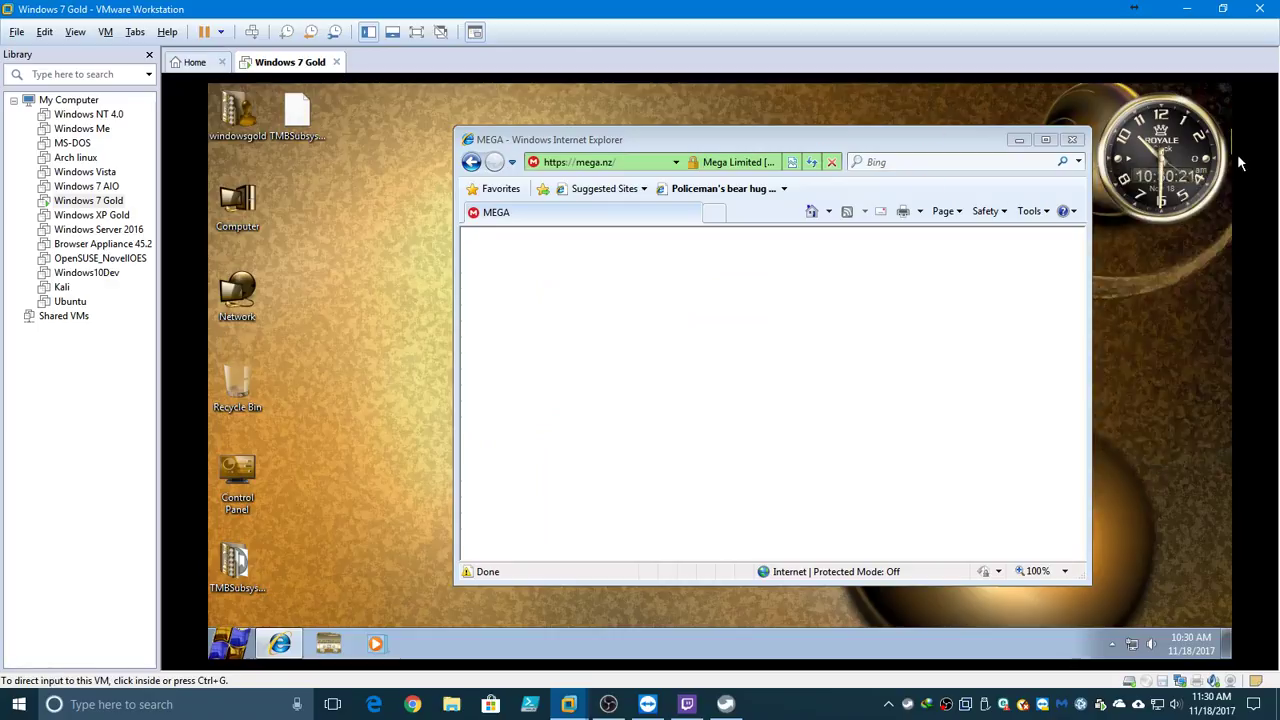
right_click(1192, 158)
click(1131, 421)
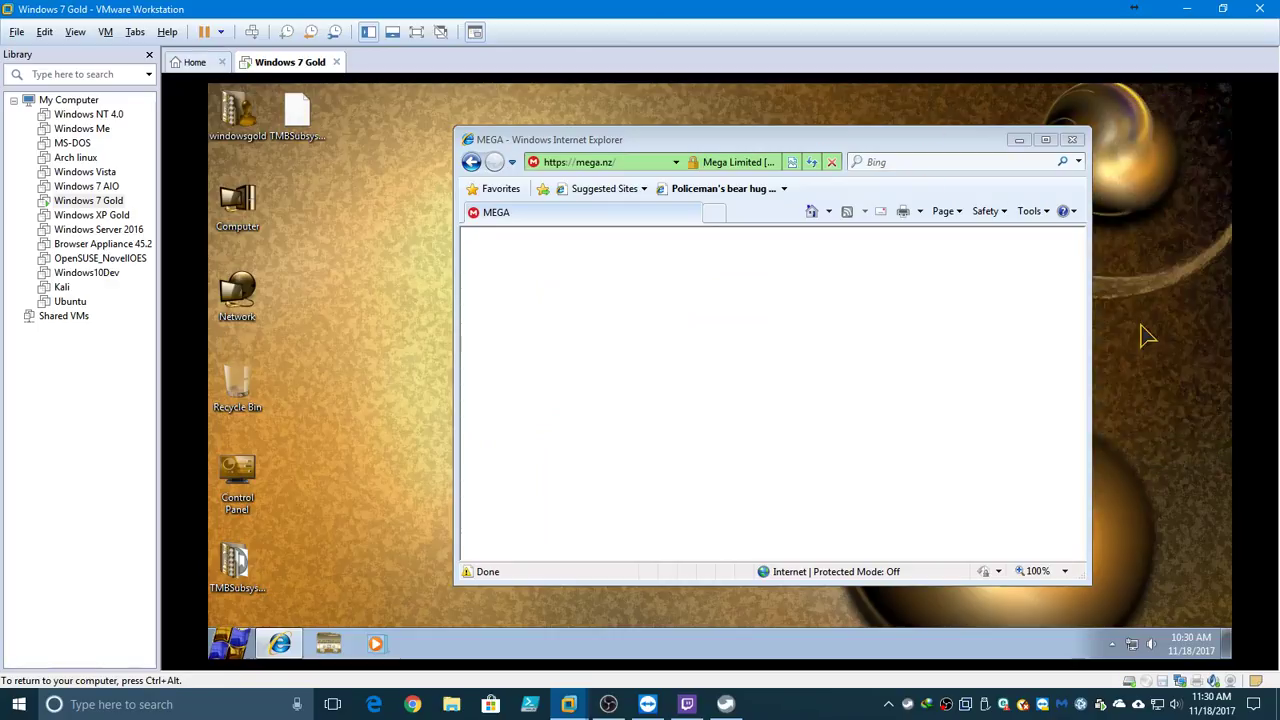
drag(945, 145, 890, 124)
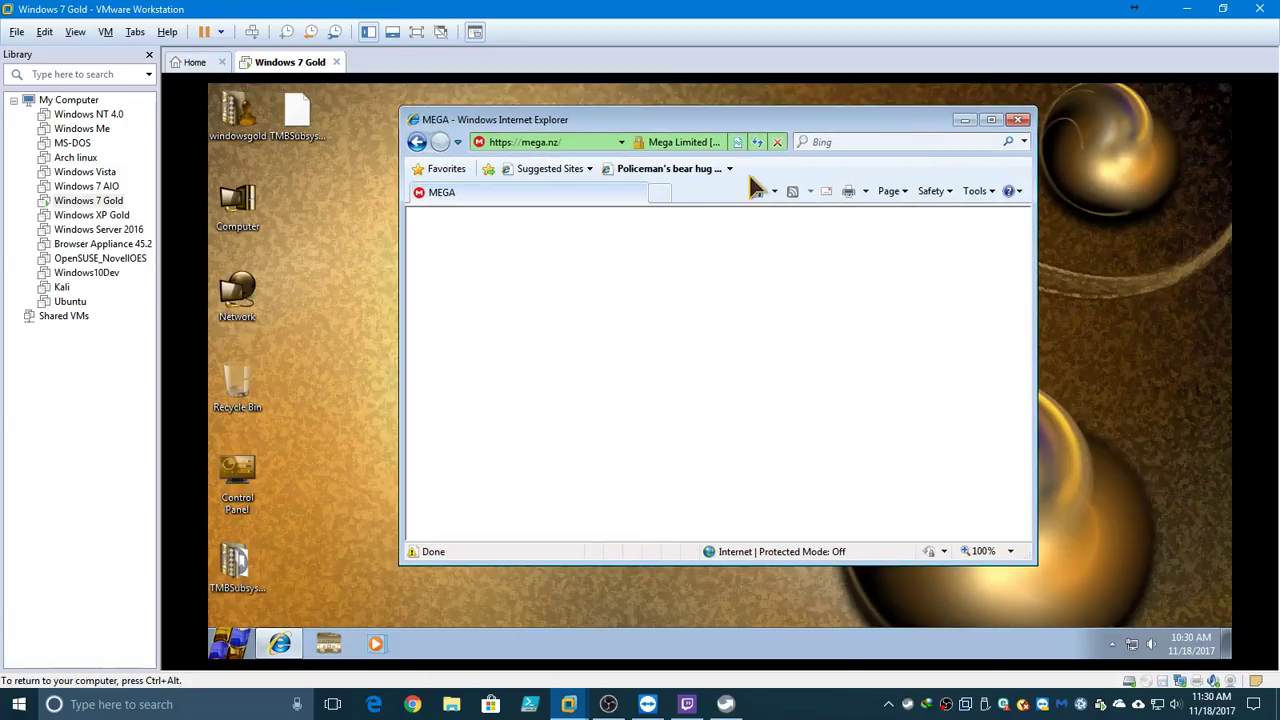
click(1020, 120)
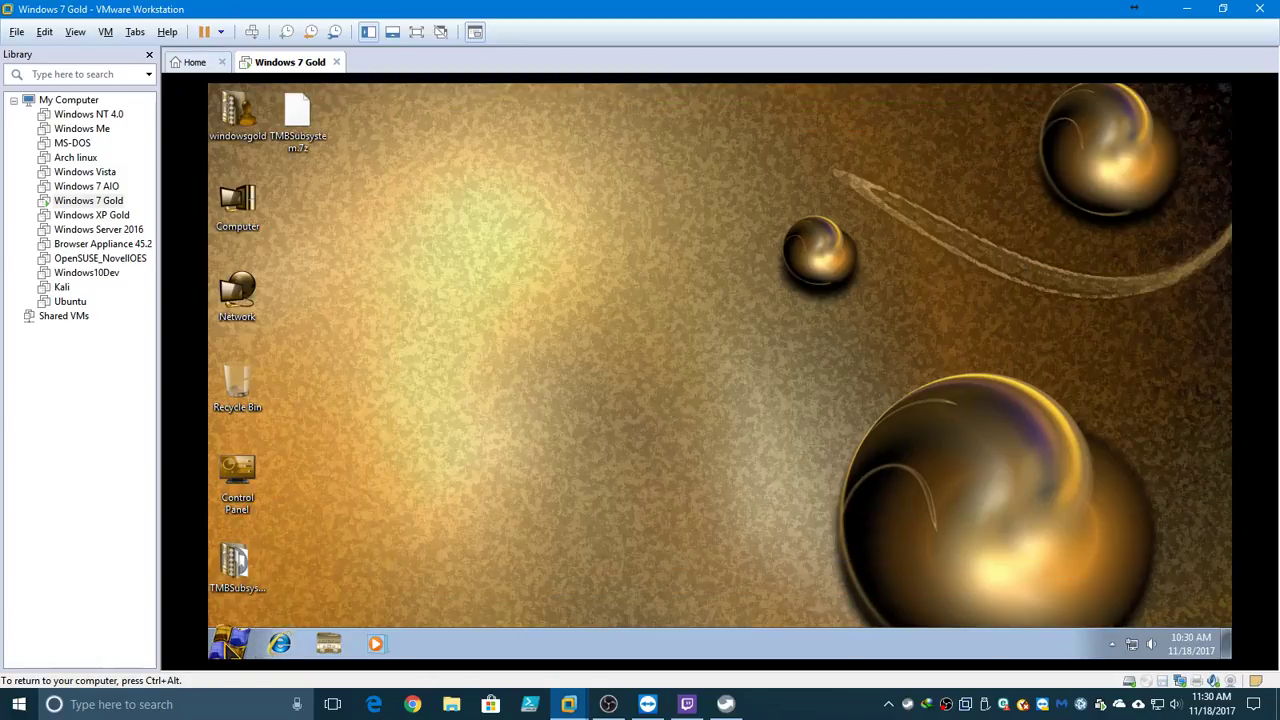
Step: Start portable Google Chrome from the TMBSubsystem folder's PortableApps Start menu, then close the folder
double_click(248, 560)
click(635, 270)
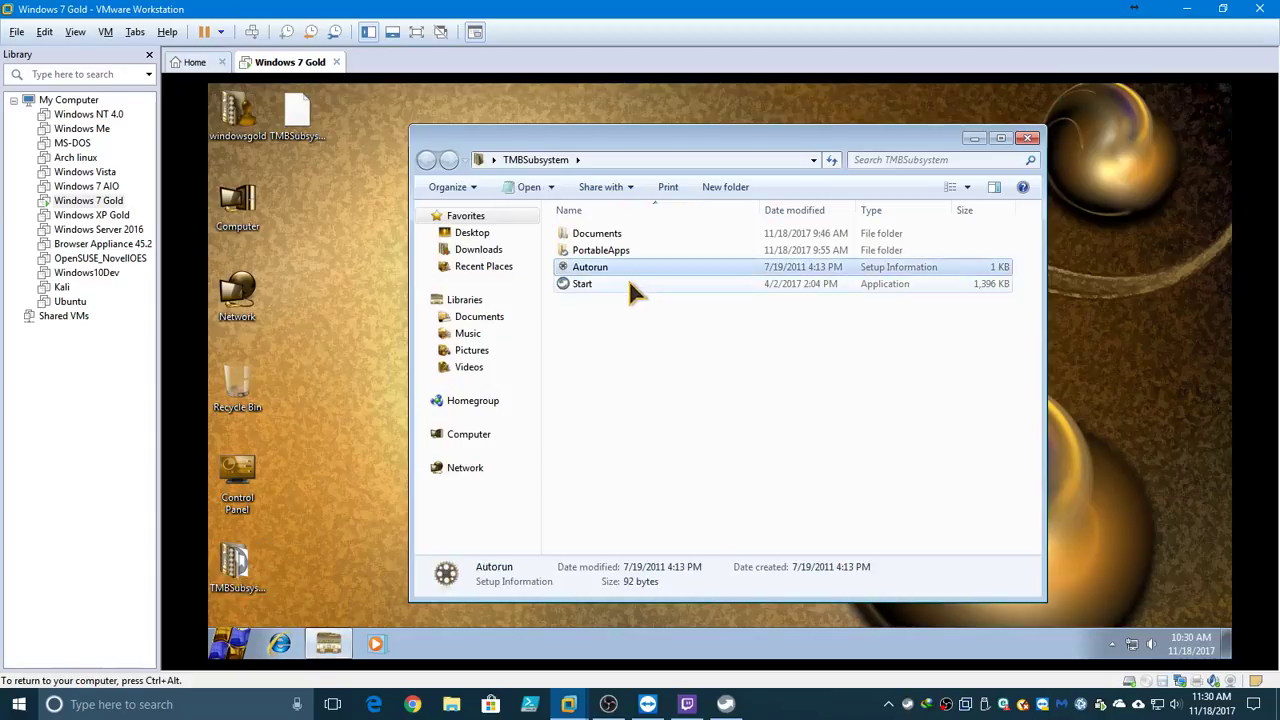
double_click(627, 279)
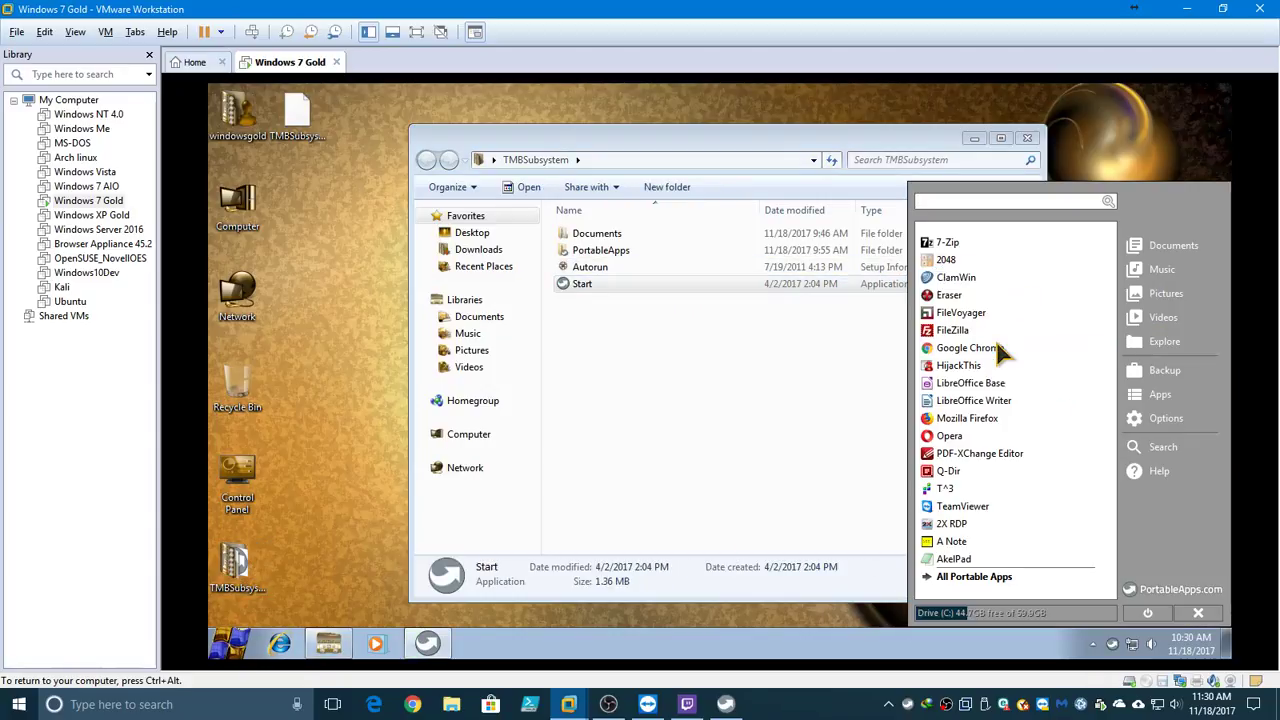
click(1003, 330)
click(1027, 138)
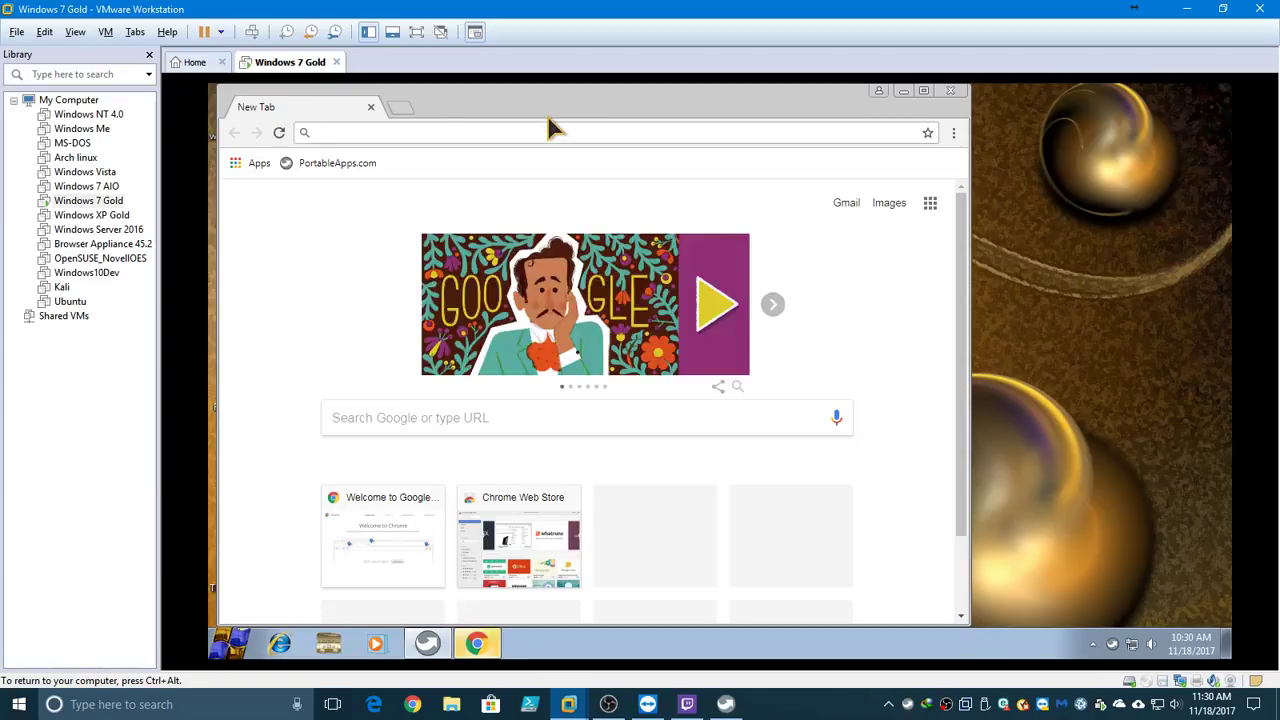
Step: Go to mega.nz in Chrome and move the window right to uncover the desktop icons
click(488, 137)
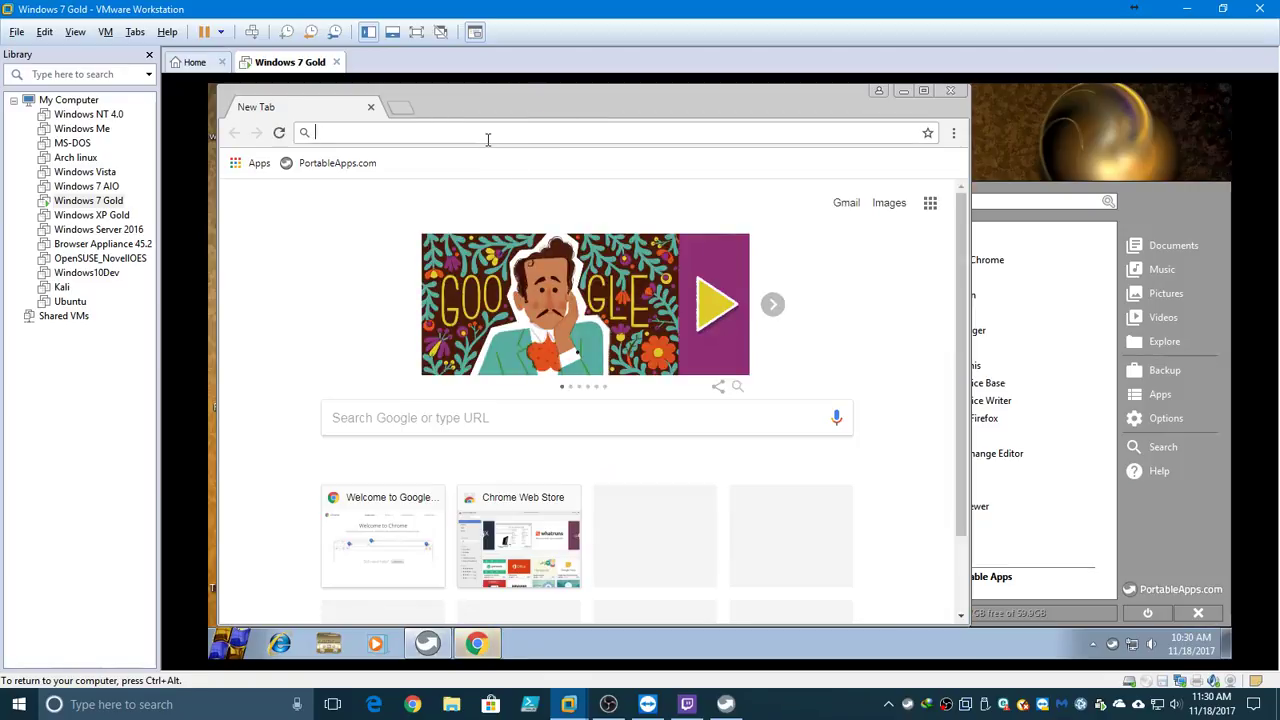
text(mega)
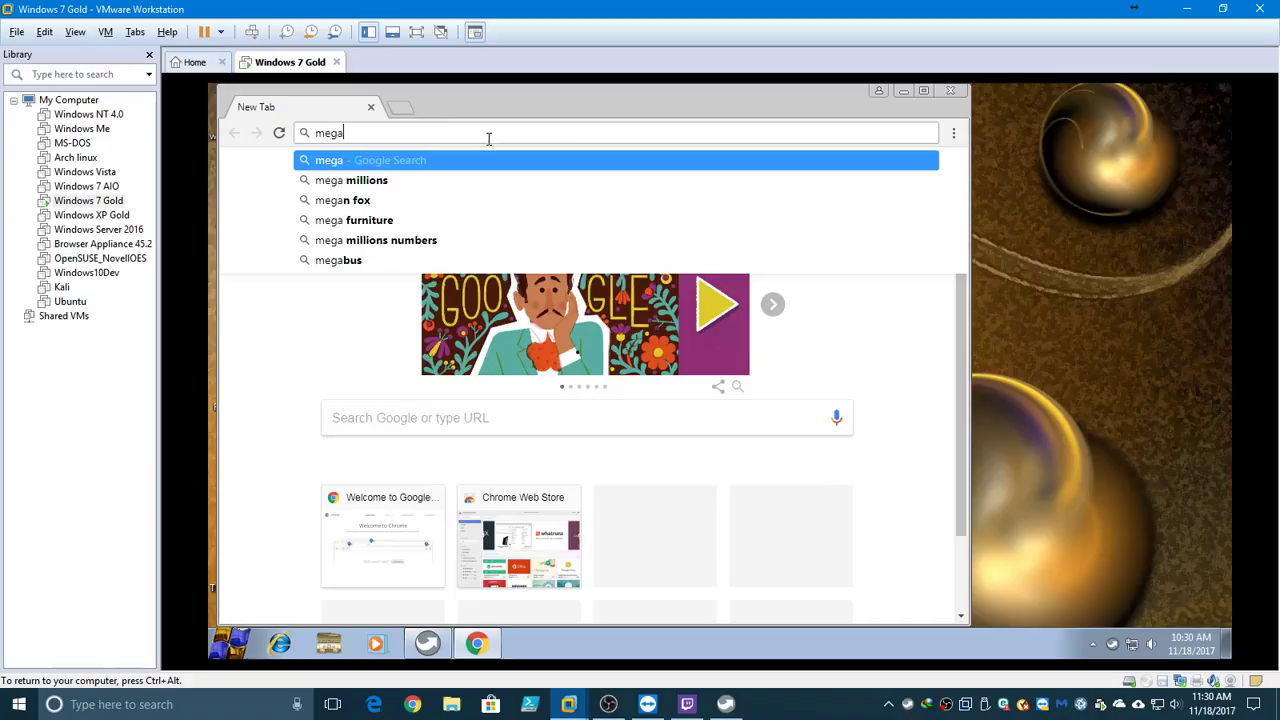
text(.)
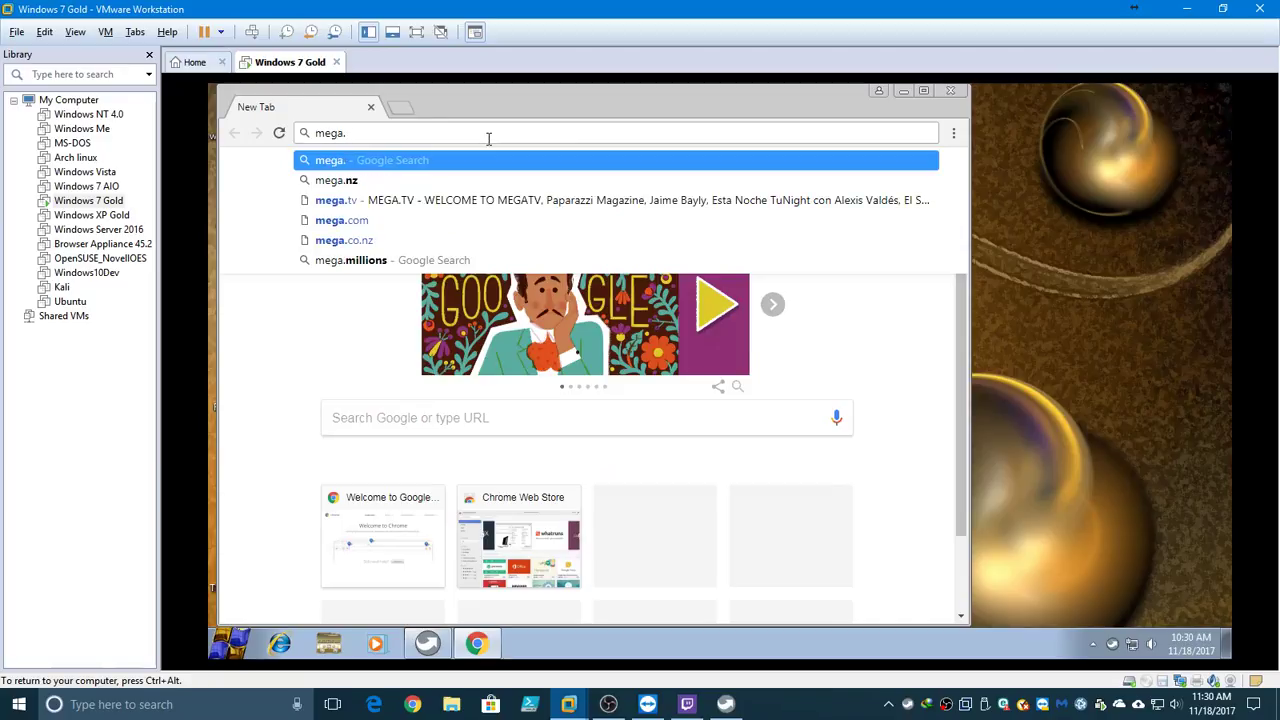
text(nz)
key(Return)
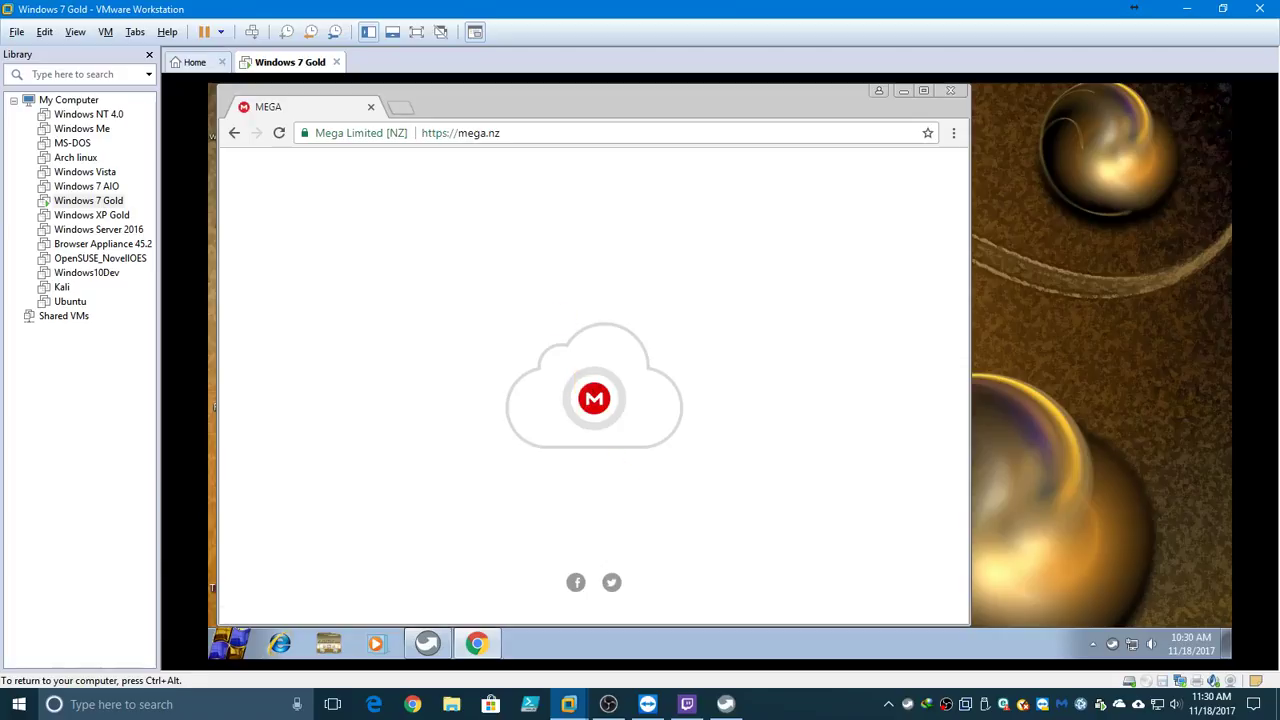
drag(525, 117, 683, 126)
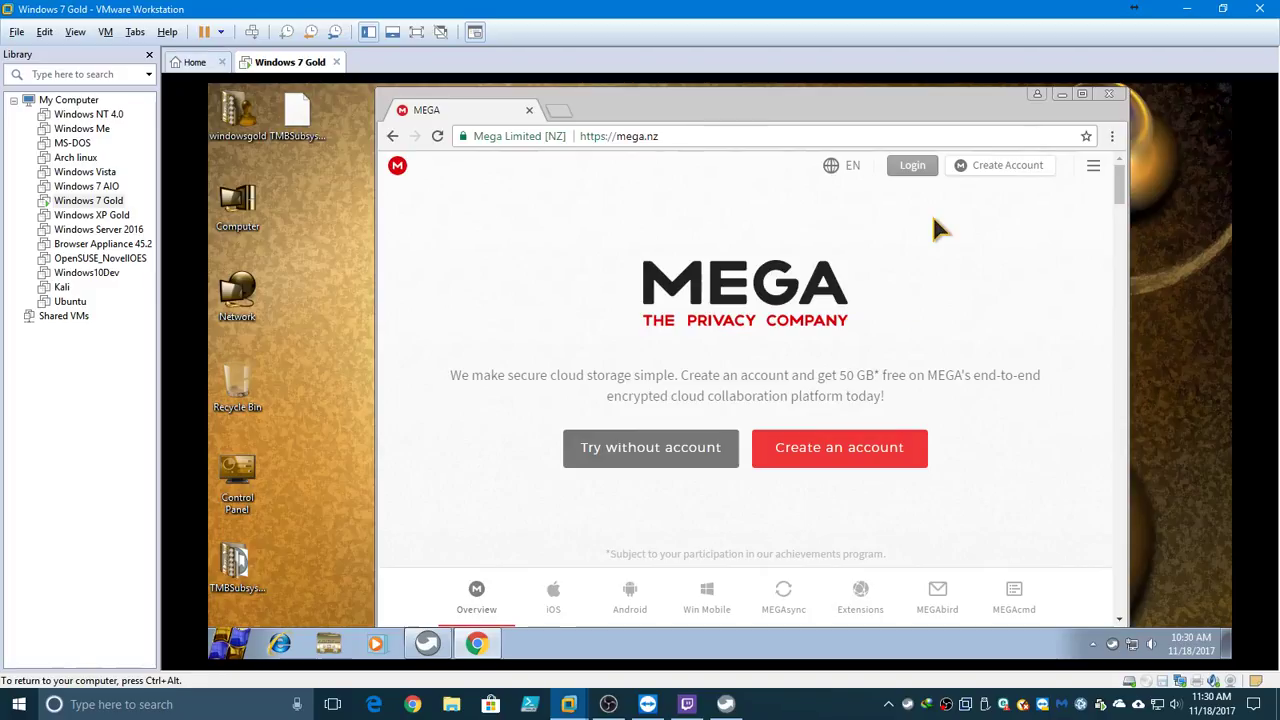
Step: Log in to MEGA with the account e-mail and password, declining Chrome's offer to save it
click(928, 165)
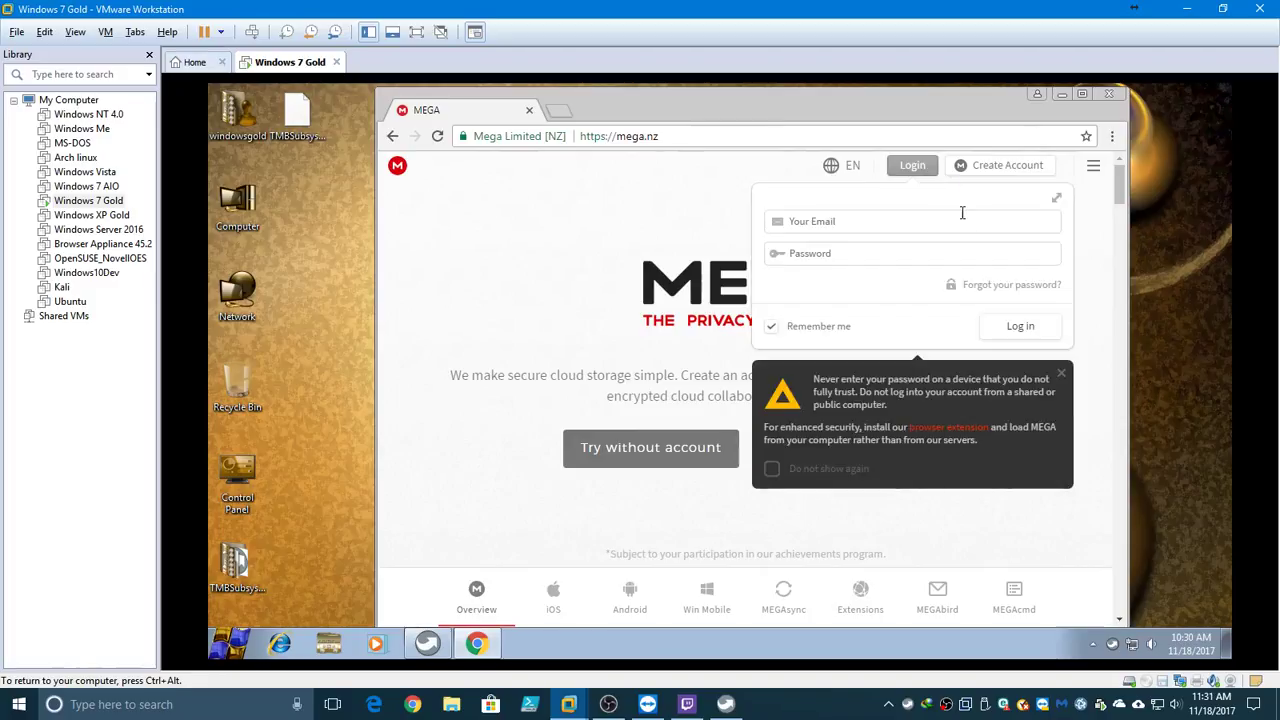
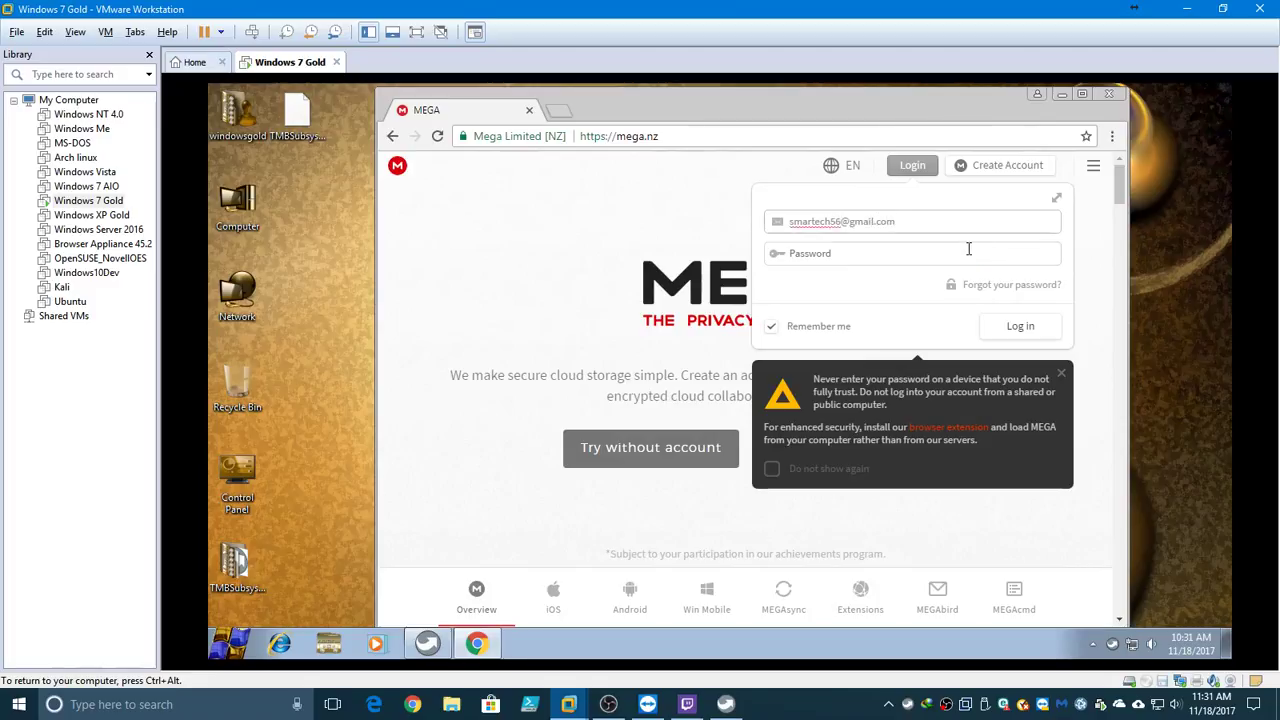
click(968, 252)
text(••)
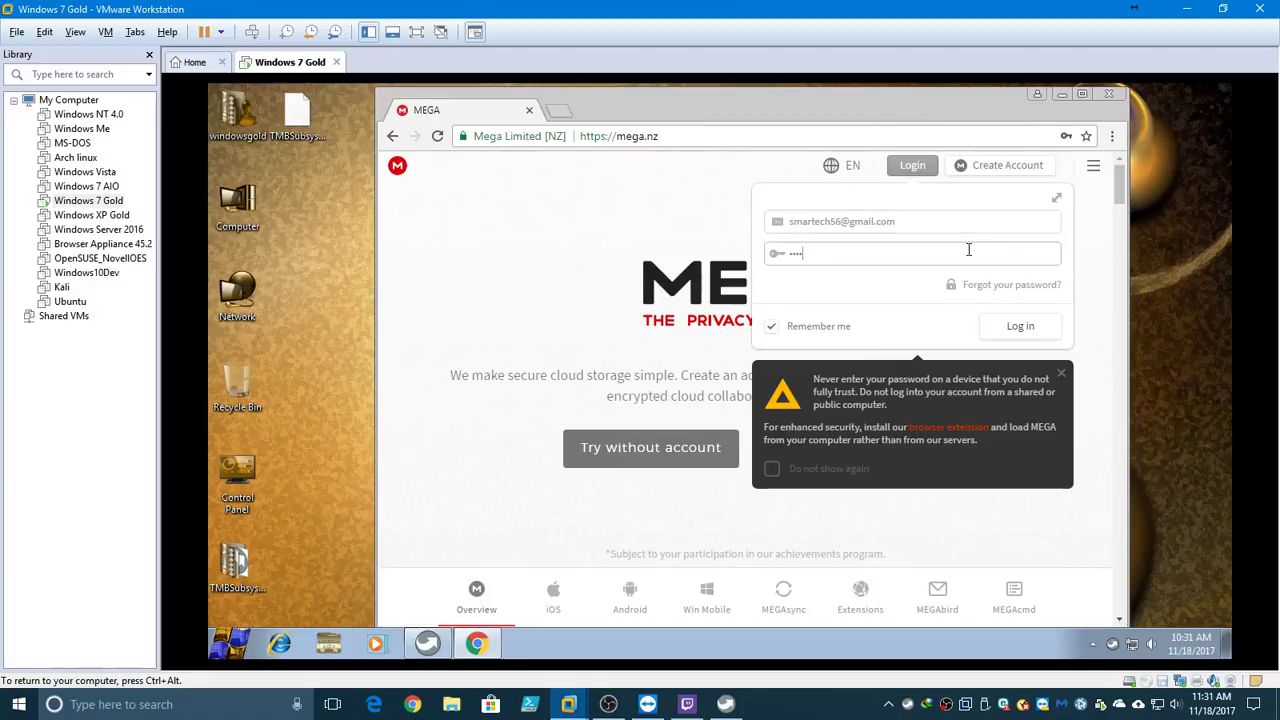
text(••••)
key(Return)
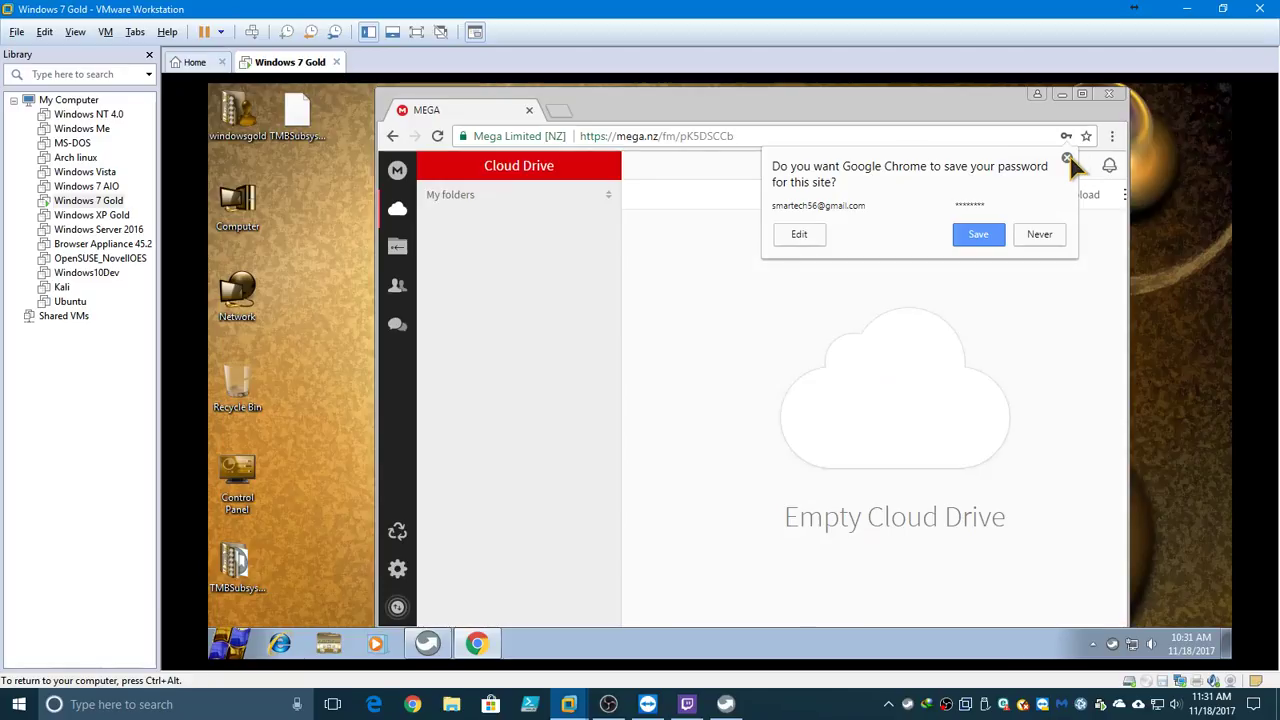
click(1050, 236)
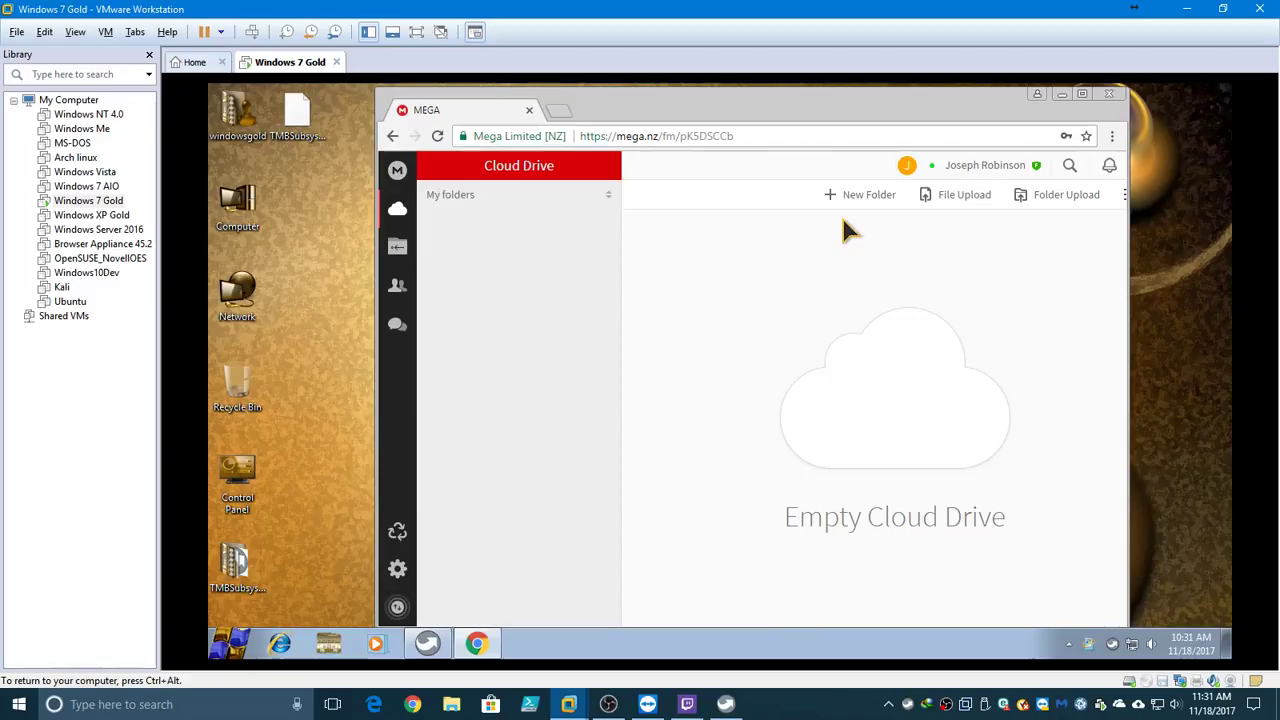
Step: Choose File Upload and select TMBSubsystem.7z from the guest Desktop to upload
click(943, 194)
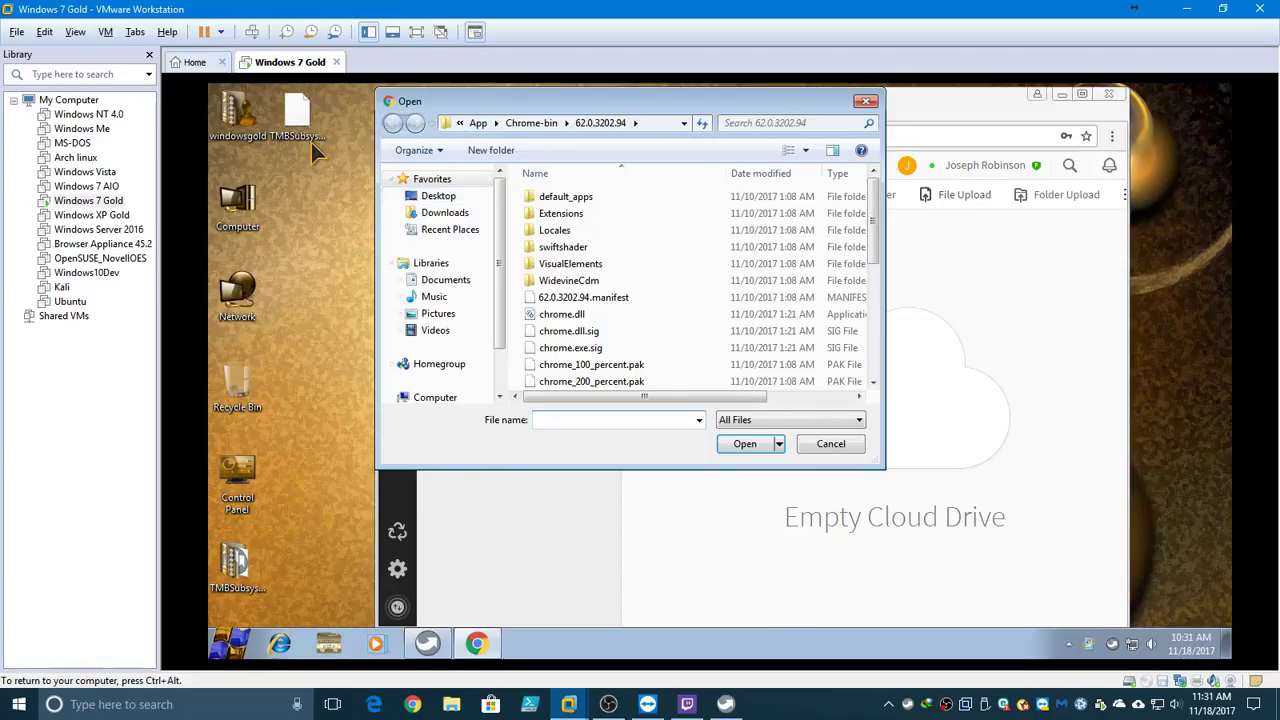
click(459, 196)
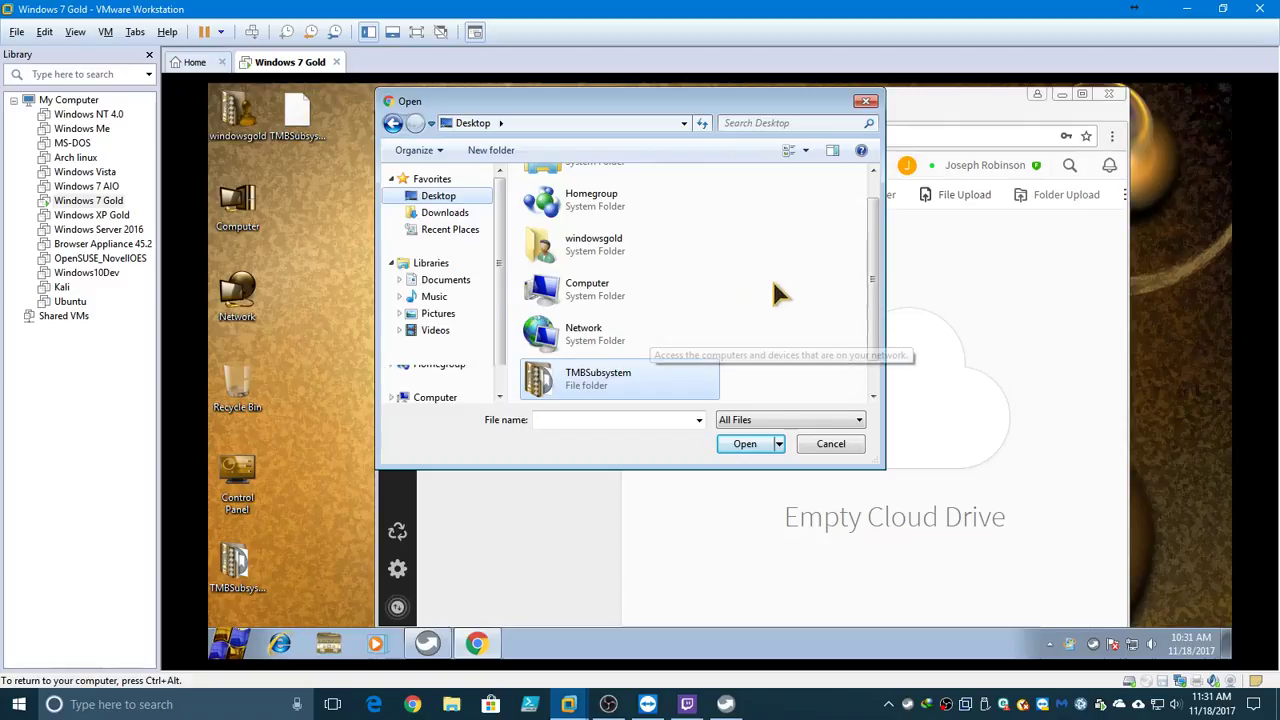
drag(871, 263, 862, 400)
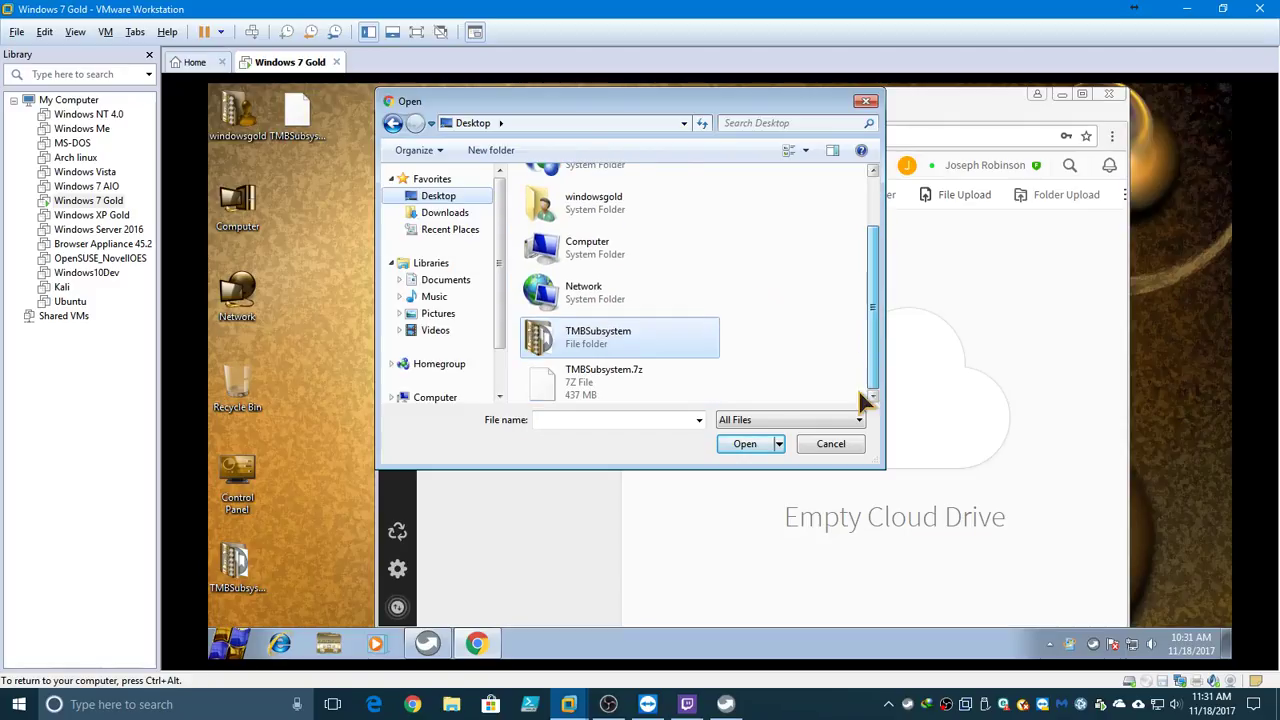
click(650, 396)
click(752, 446)
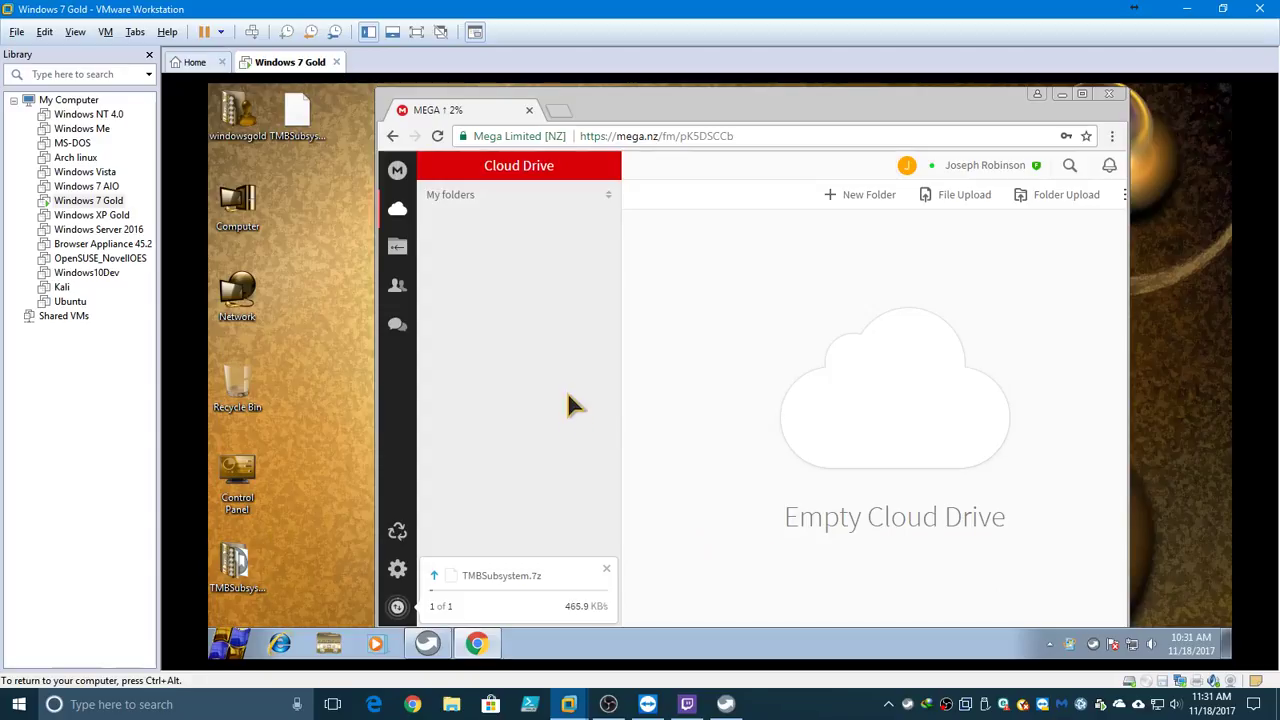
key(ctrl+alt)
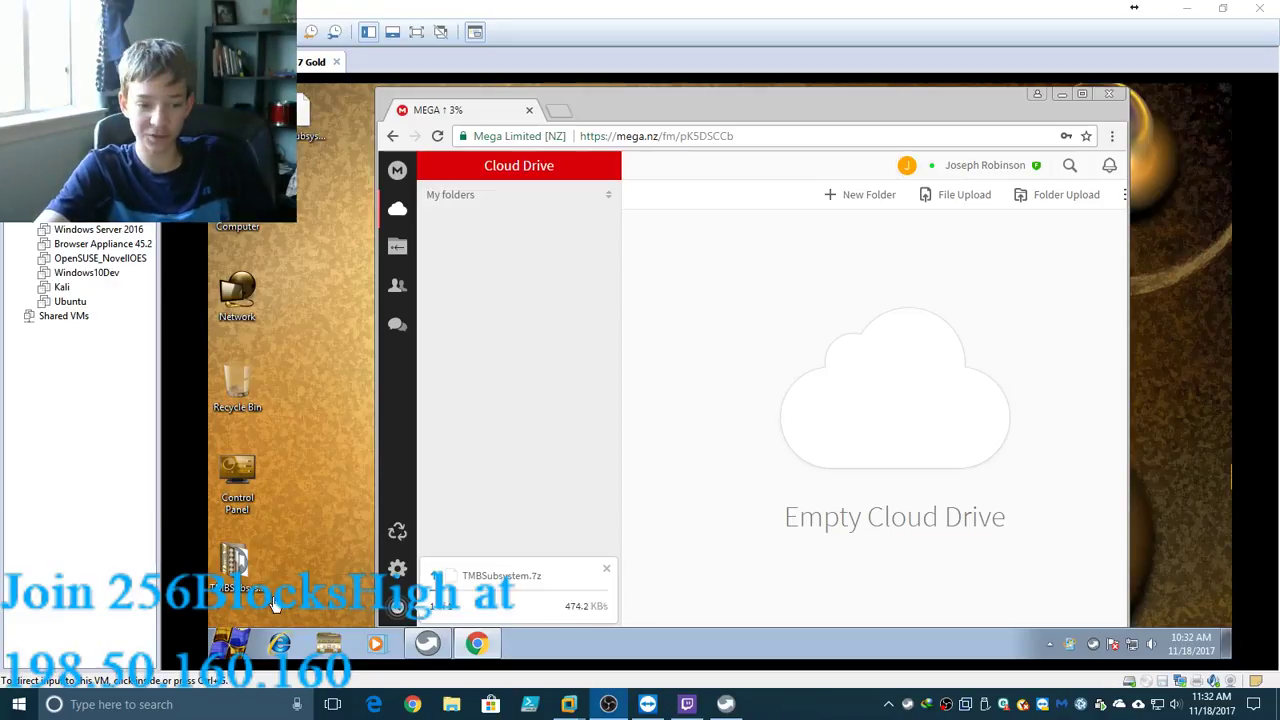
click(245, 578)
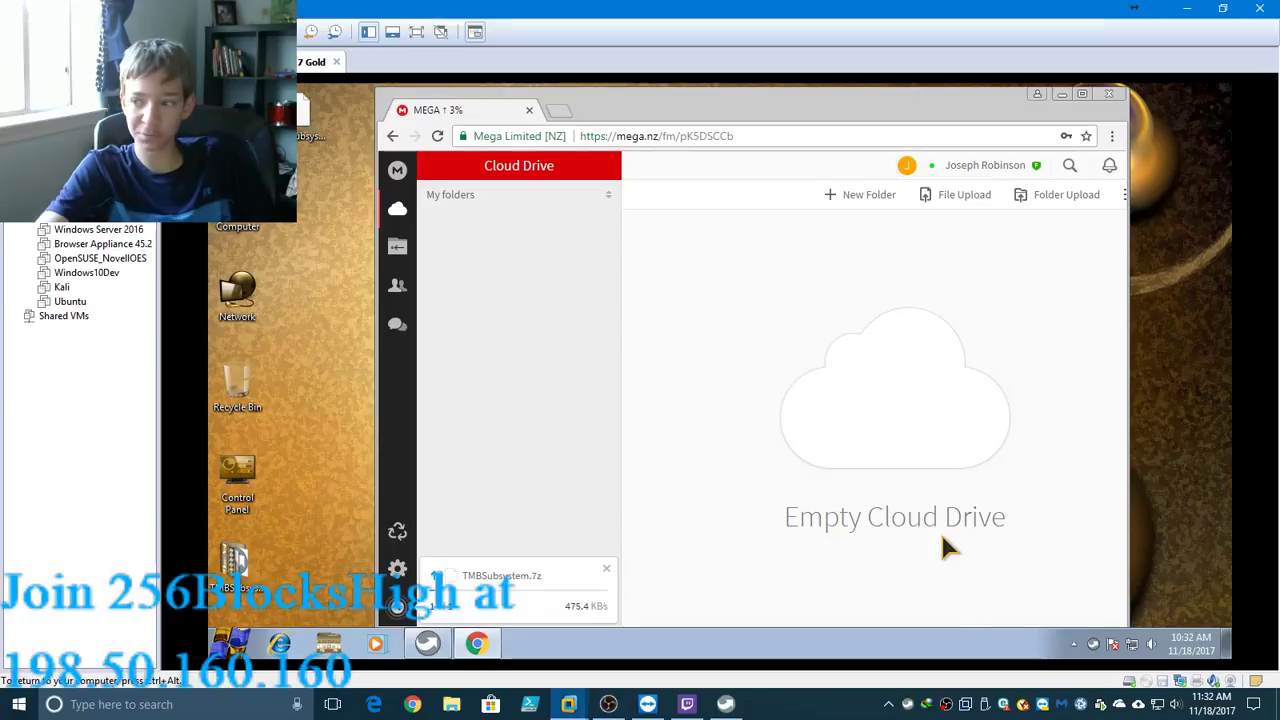